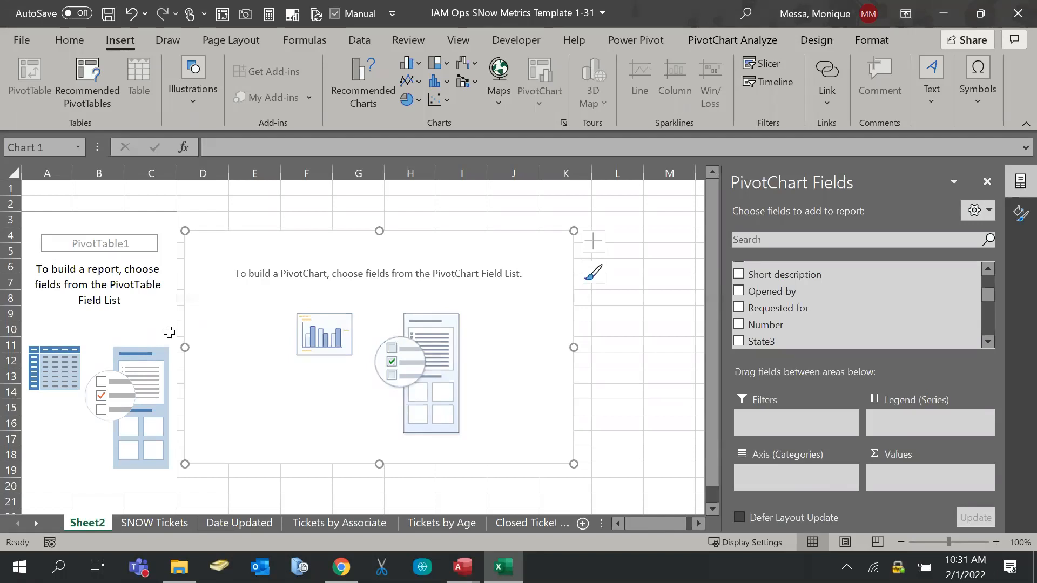
# Deselect the empty PivotChart and go to the File start page
pyautogui.click(605, 313)
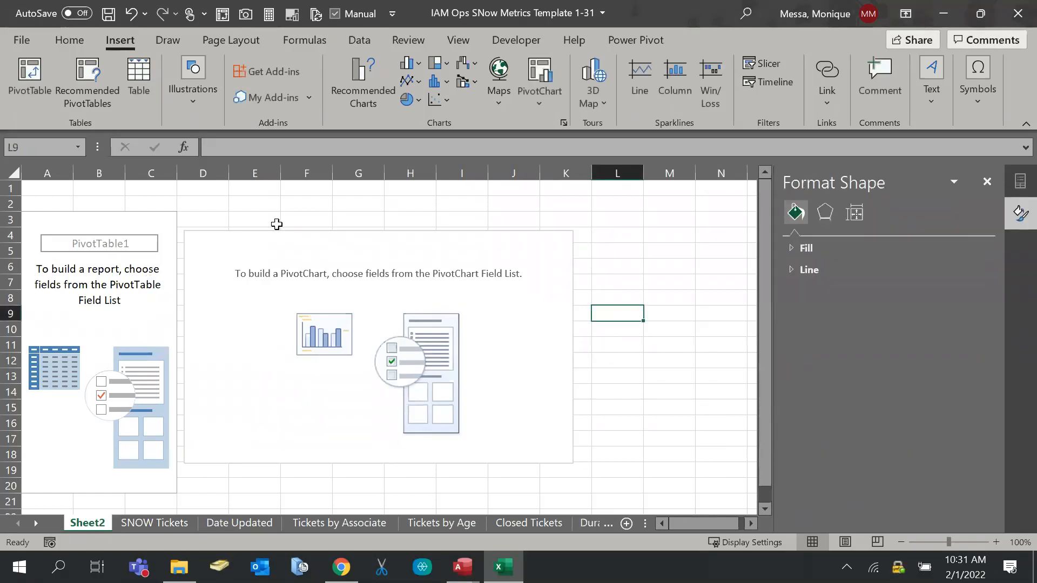
pyautogui.click(21, 40)
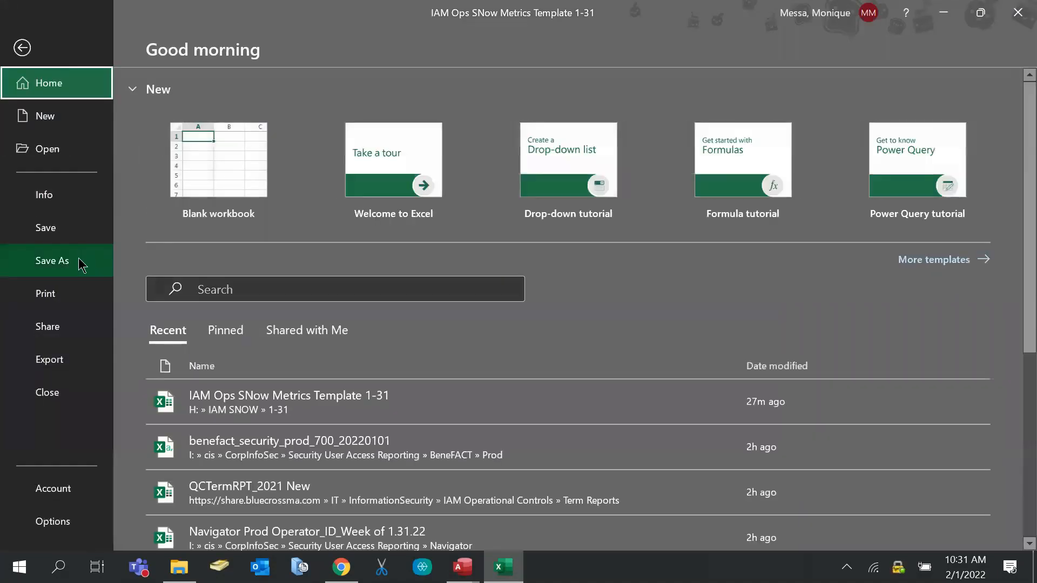
# Save a copy named 'IAM Ops SNow Metrics Template 1-31 -training' in the 1-31 folder
pyautogui.click(76, 261)
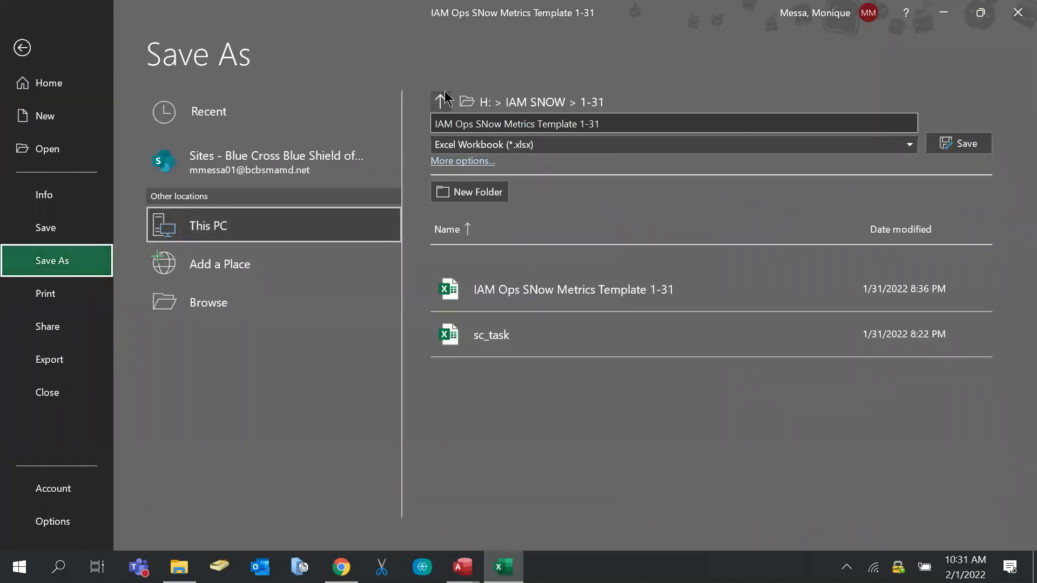
pyautogui.click(647, 126)
pyautogui.click(656, 119)
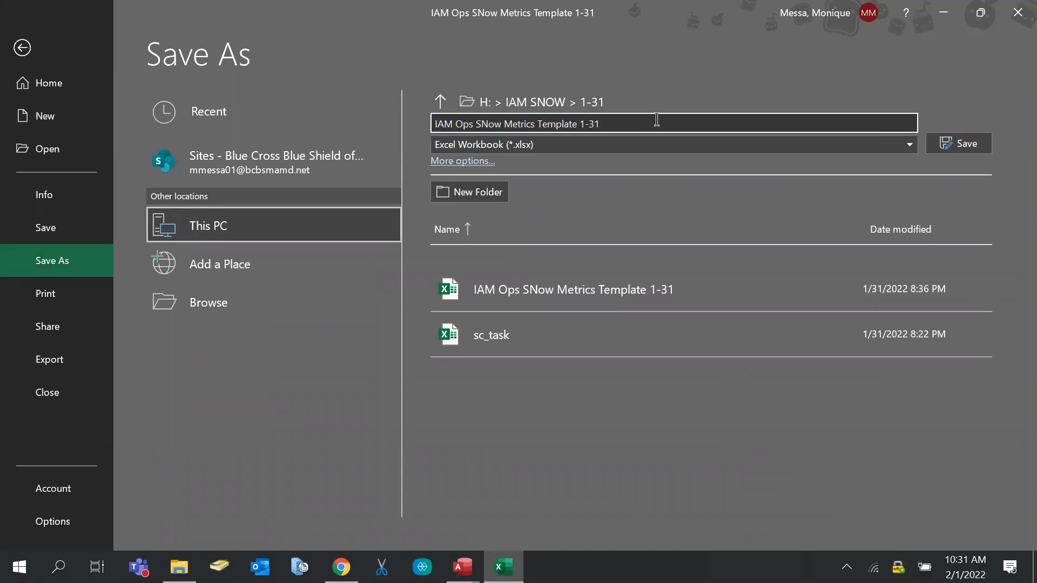
pyautogui.write('-training')
pyautogui.click(945, 143)
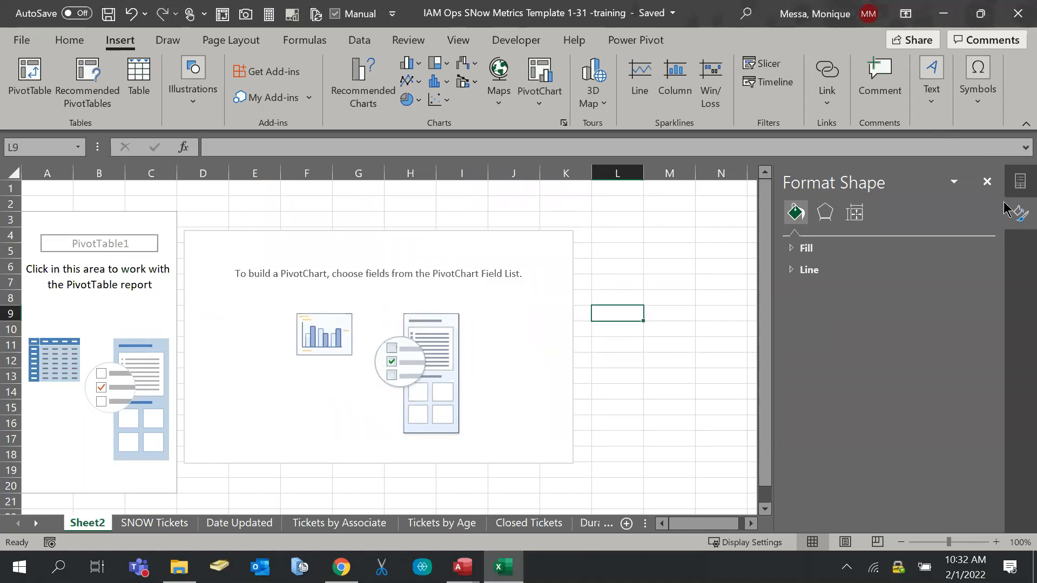
# Close the Format Shape pane and bring up the PivotTable Fields list for PivotTable1
pyautogui.click(987, 181)
pyautogui.click(142, 344)
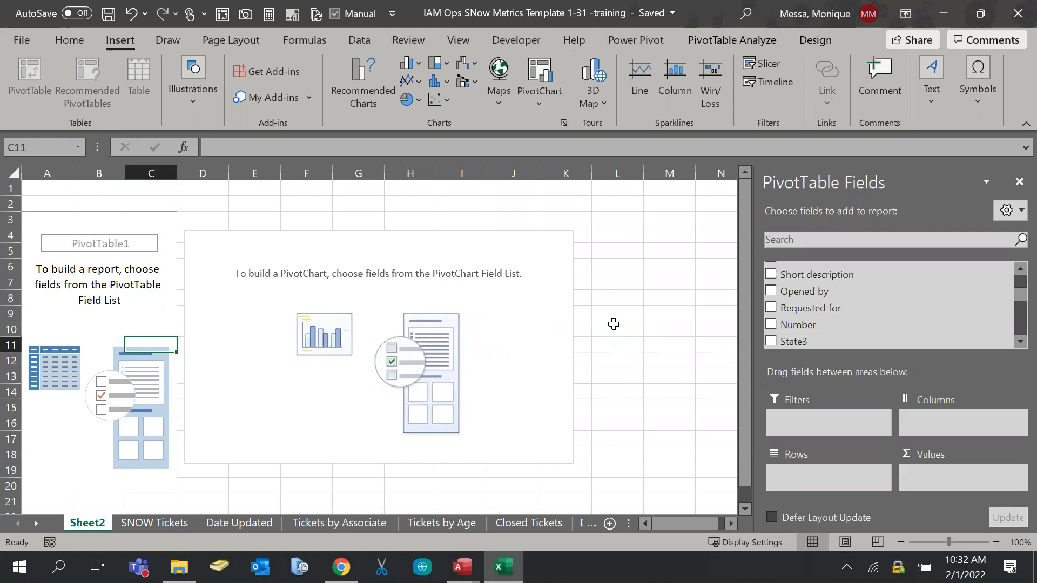
pyautogui.scroll(-4, 917, 323)
pyautogui.scroll(-5, 899, 323)
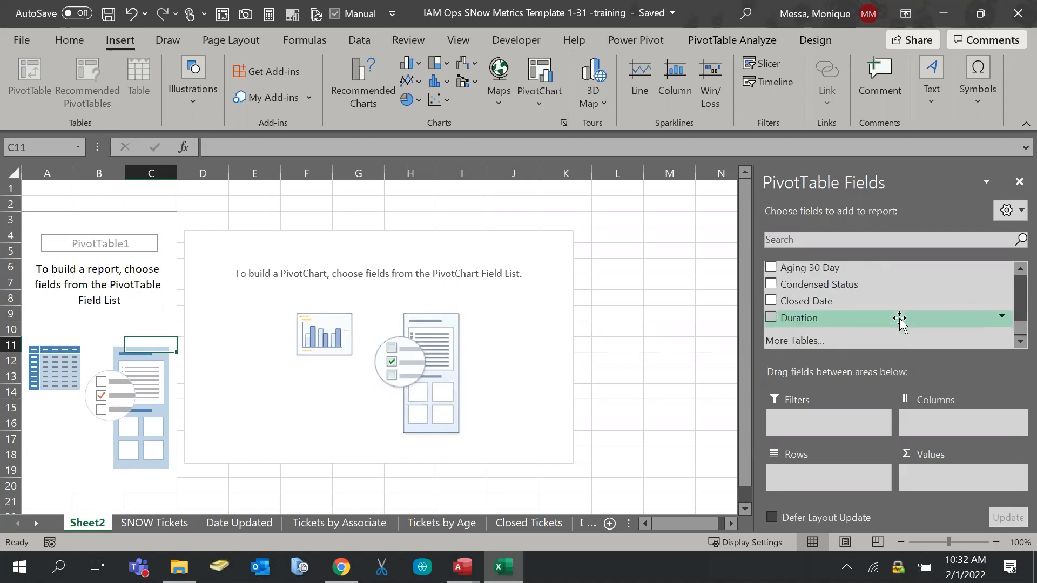
pyautogui.scroll(10, 900, 322)
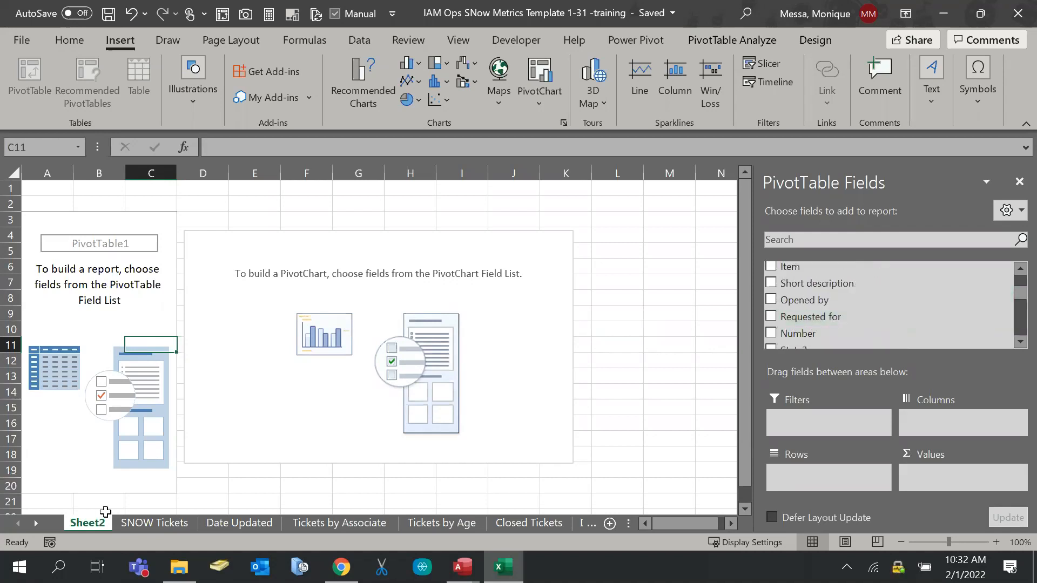
# Check the Closed Tickets sheet for reference, then return to Sheet2
pyautogui.click(548, 526)
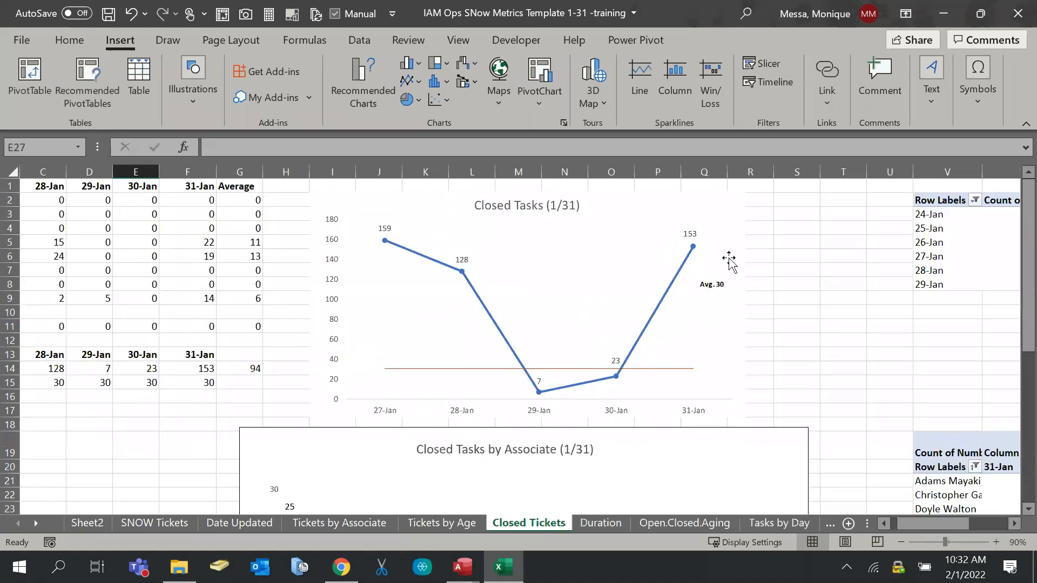
pyautogui.click(98, 528)
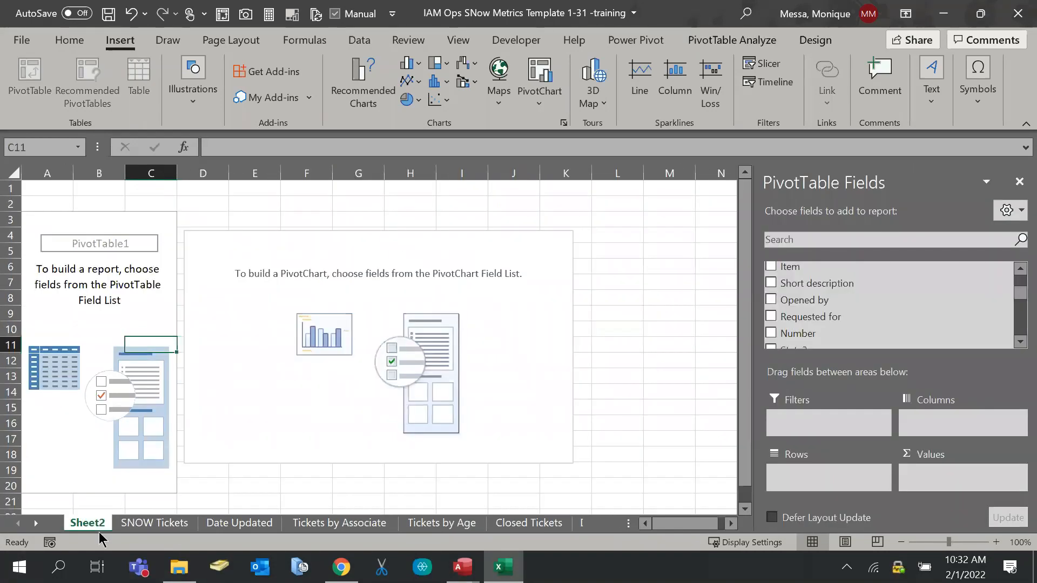
pyautogui.scroll(-5, 880, 307)
pyautogui.scroll(2, 873, 312)
pyautogui.scroll(4, 873, 312)
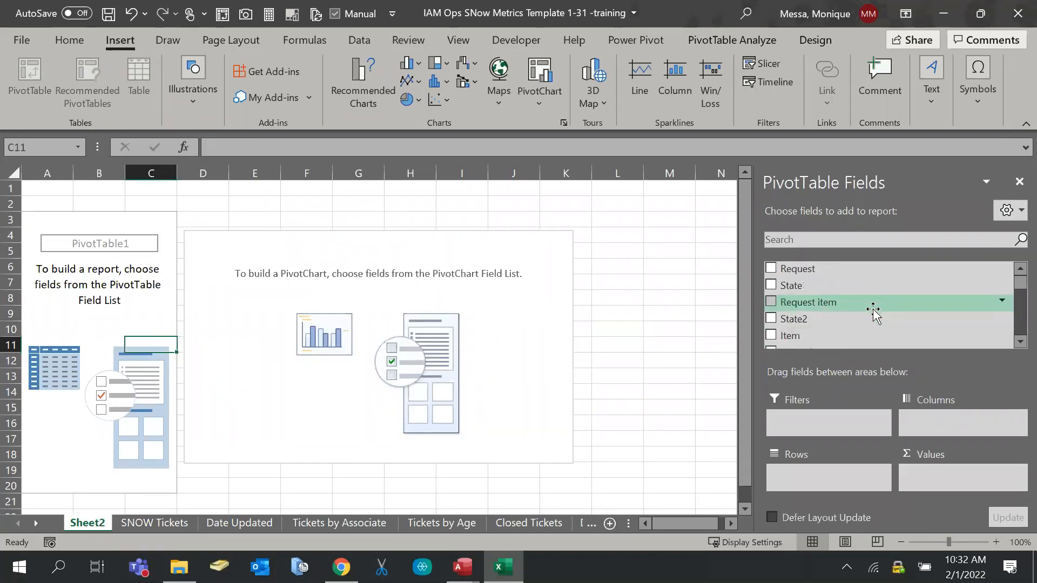
pyautogui.scroll(-4, 852, 300)
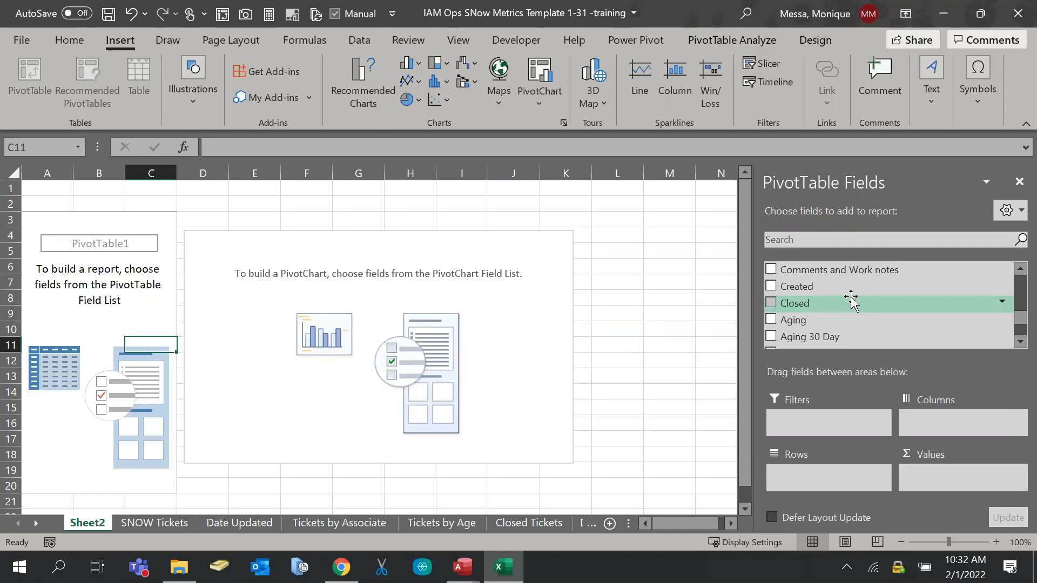
# Add the Closed field to Rows, which groups it into Years and Quarters
pyautogui.moveTo(845, 303); pyautogui.dragTo(865, 469)
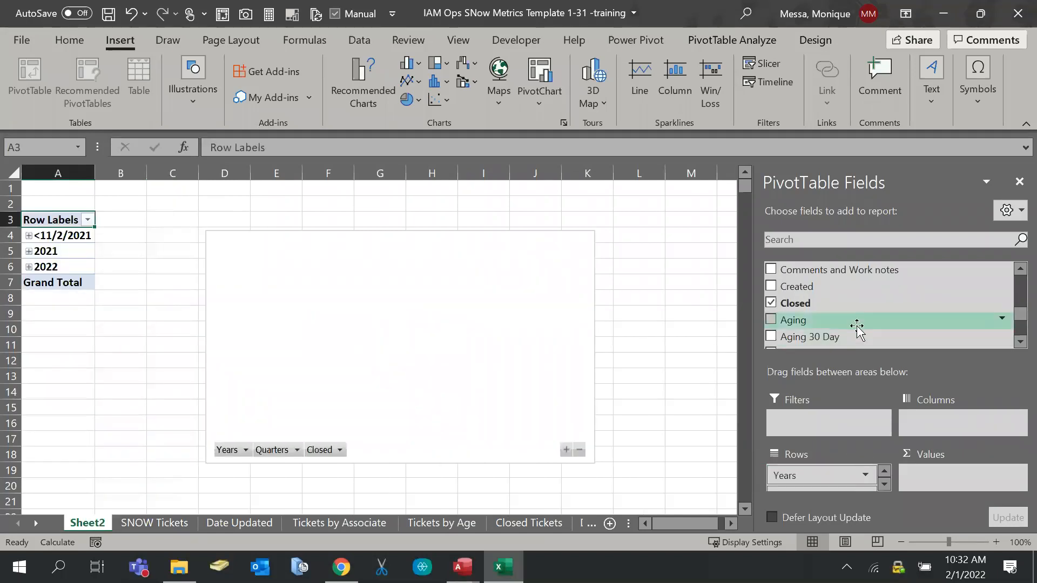
pyautogui.scroll(-1, 857, 326)
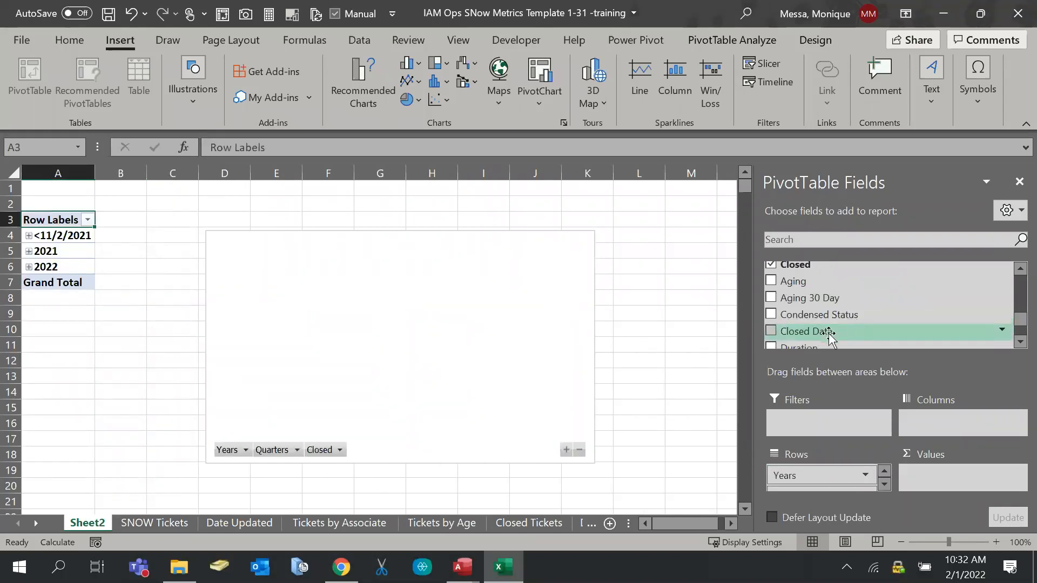
pyautogui.scroll(-2, 821, 323)
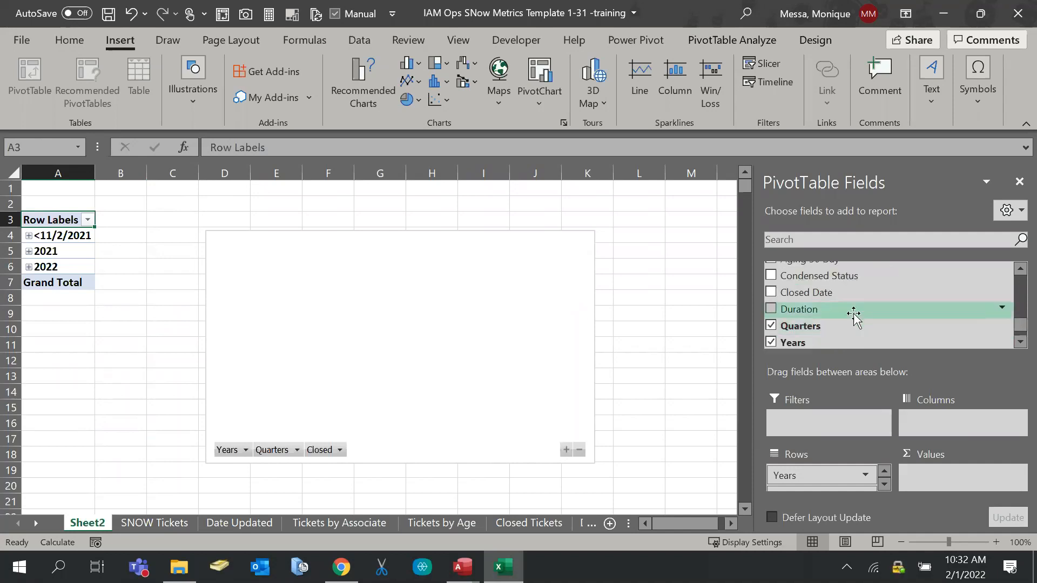
pyautogui.scroll(5, 853, 317)
pyautogui.scroll(3, 845, 316)
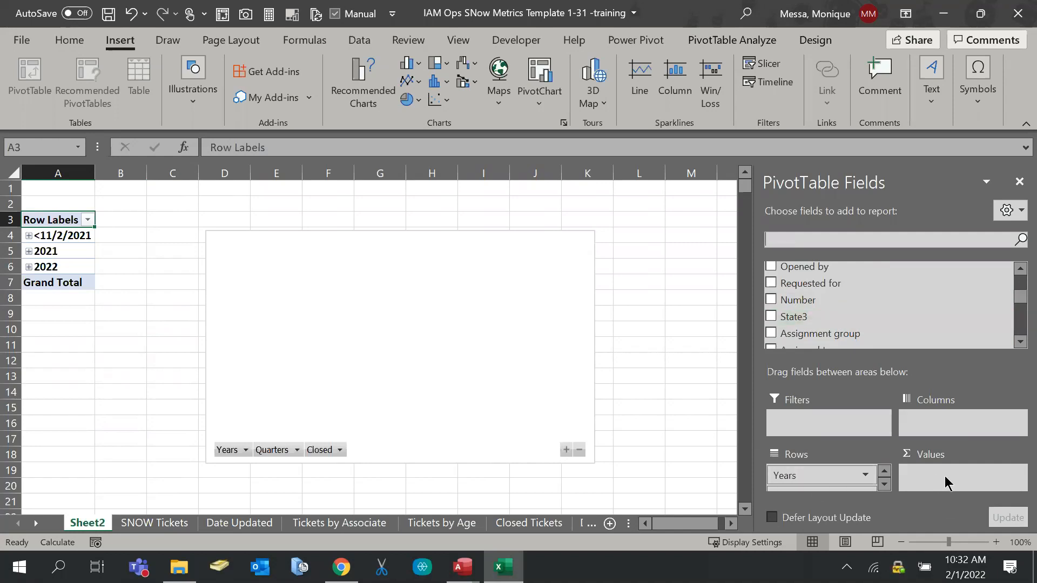
pyautogui.click(86, 219)
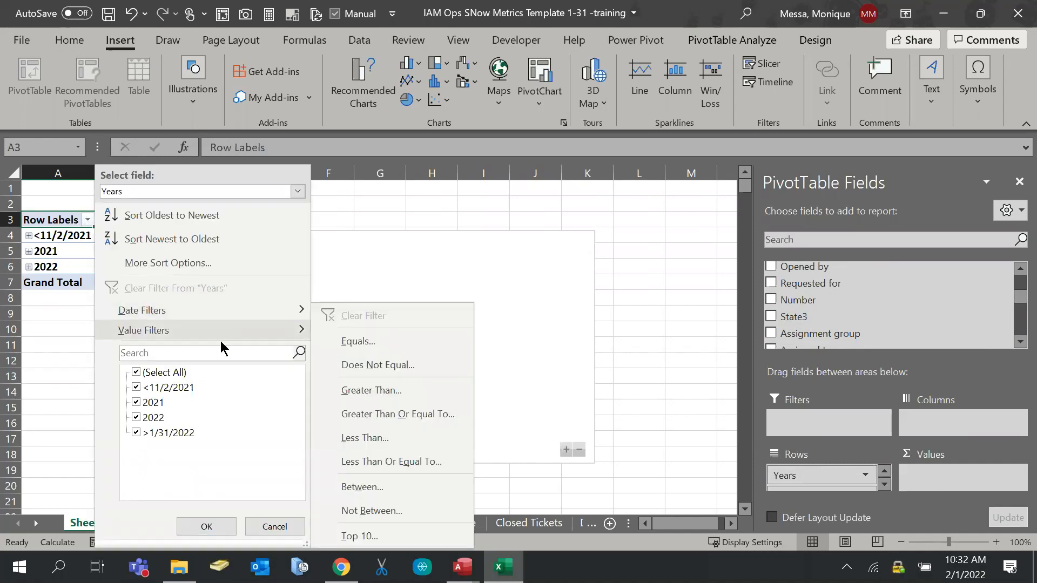
# Filter the row labels so only 2022 is shown
pyautogui.click(138, 372)
pyautogui.click(137, 418)
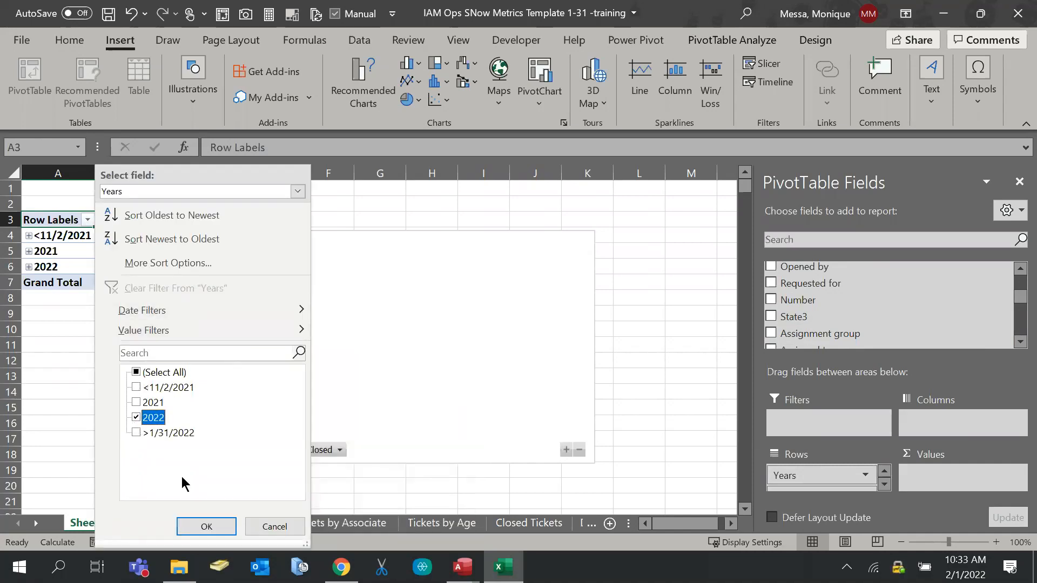
pyautogui.click(221, 532)
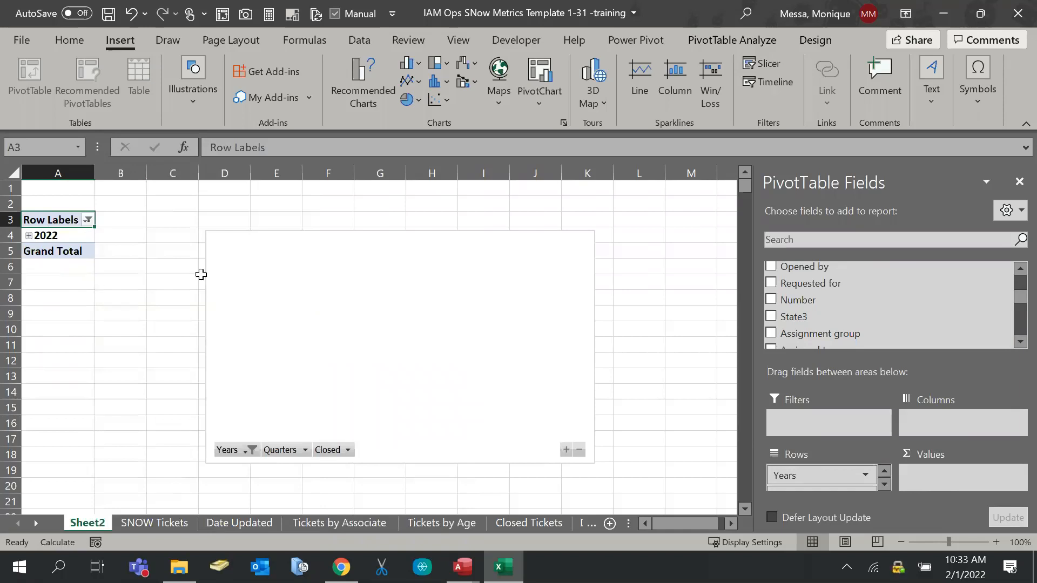
pyautogui.scroll(2, 880, 321)
pyautogui.scroll(-1, 880, 321)
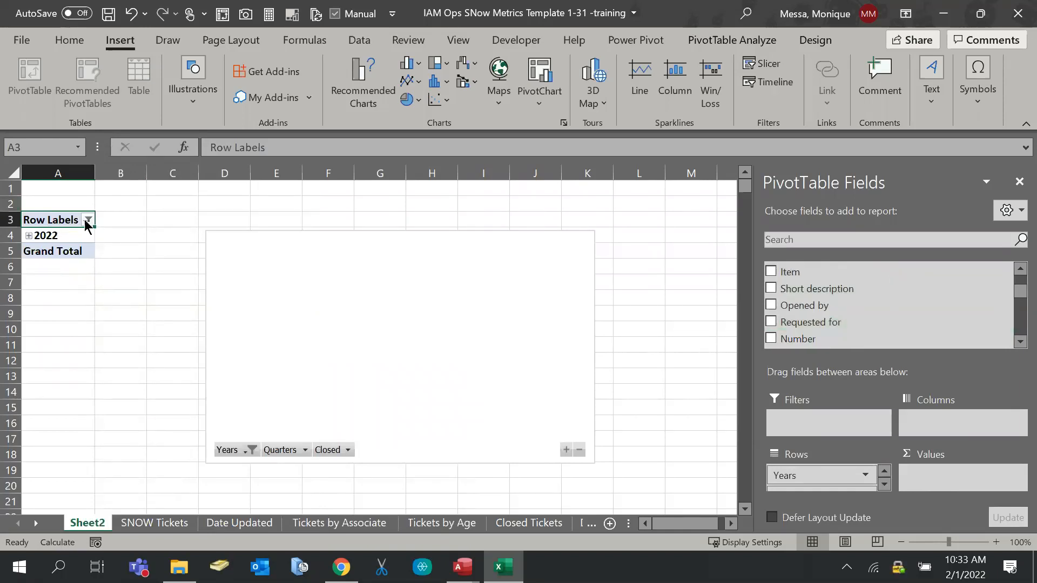
# Move Years to Columns and back to Rows, then expand 2022 to show Qtr1
pyautogui.moveTo(803, 474); pyautogui.dragTo(927, 419)
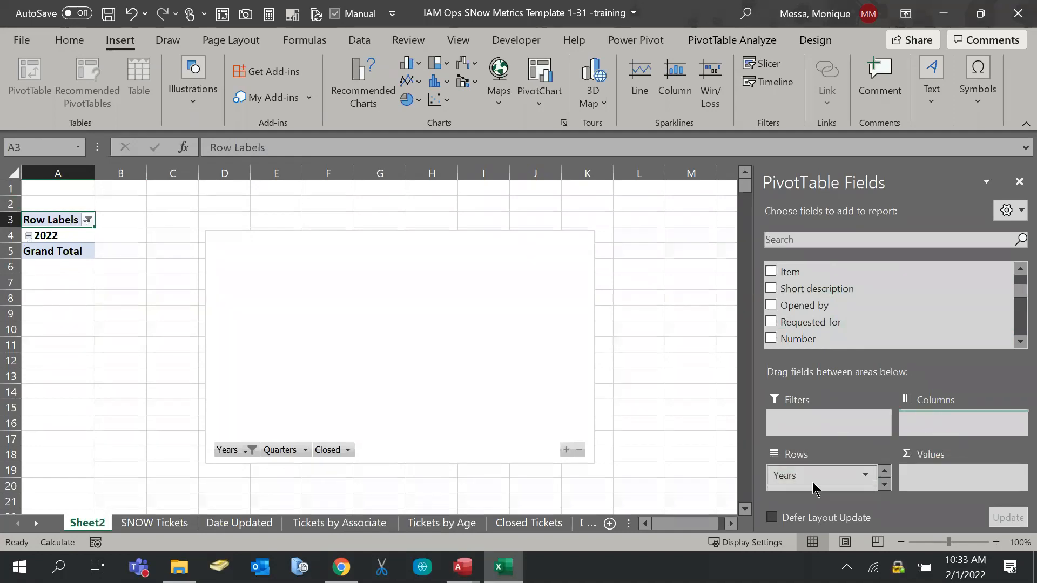
pyautogui.click(864, 479)
pyautogui.click(864, 479)
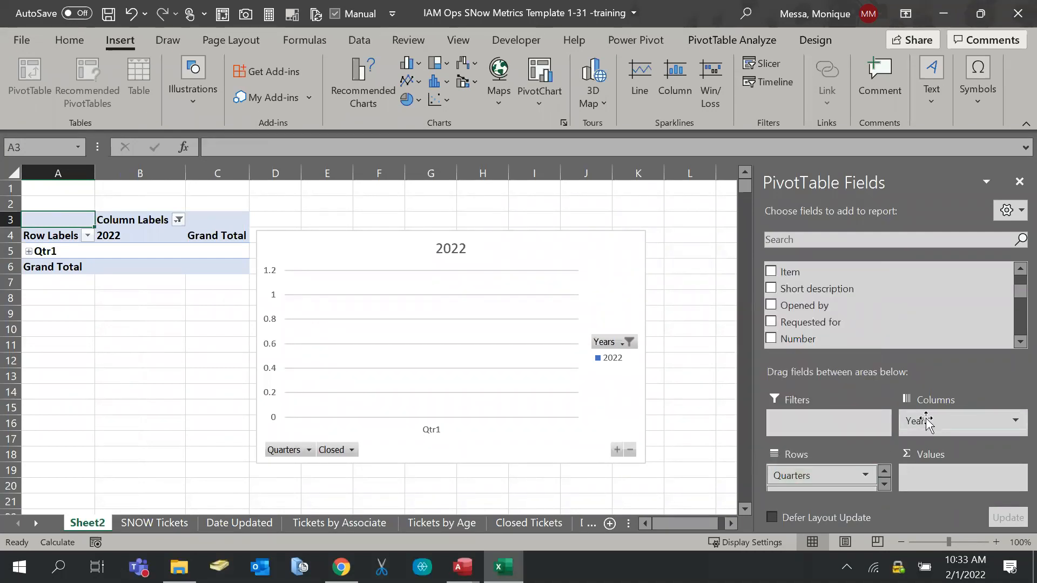
pyautogui.moveTo(835, 486); pyautogui.dragTo(834, 483)
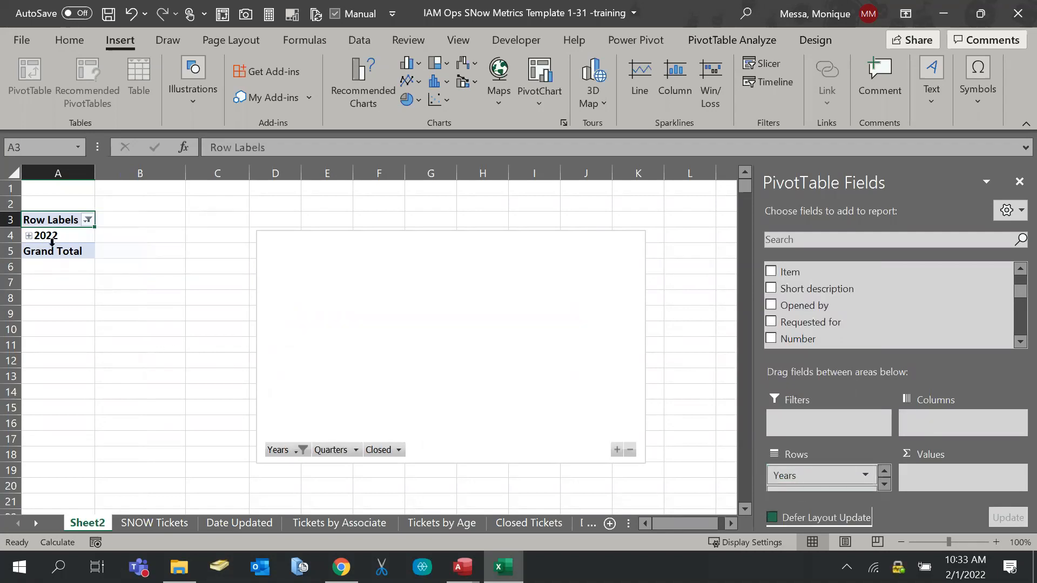
pyautogui.click(29, 236)
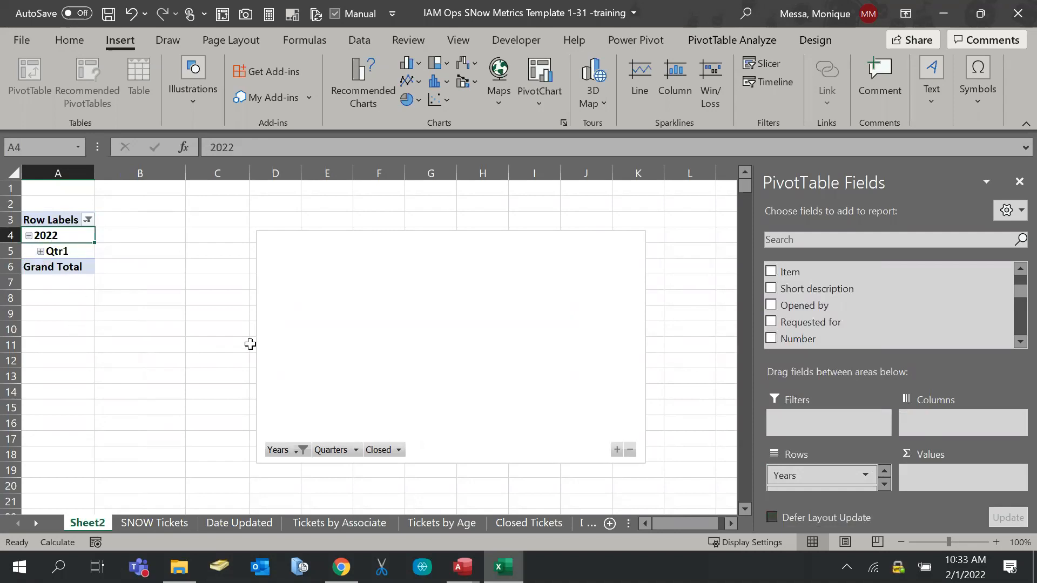
pyautogui.click(28, 44)
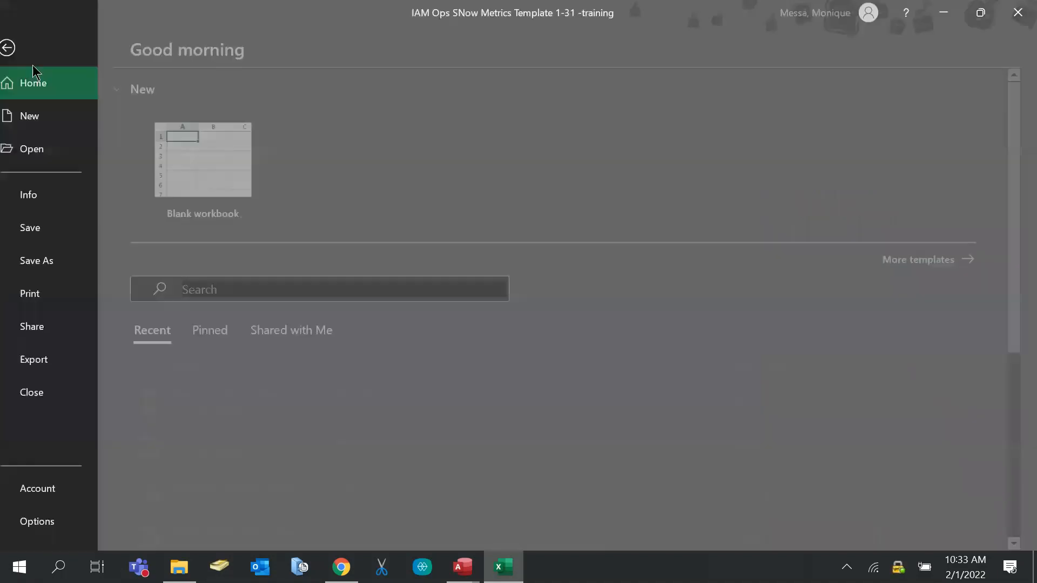
# Open Excel Options and look through the Advanced settings
pyautogui.click(52, 521)
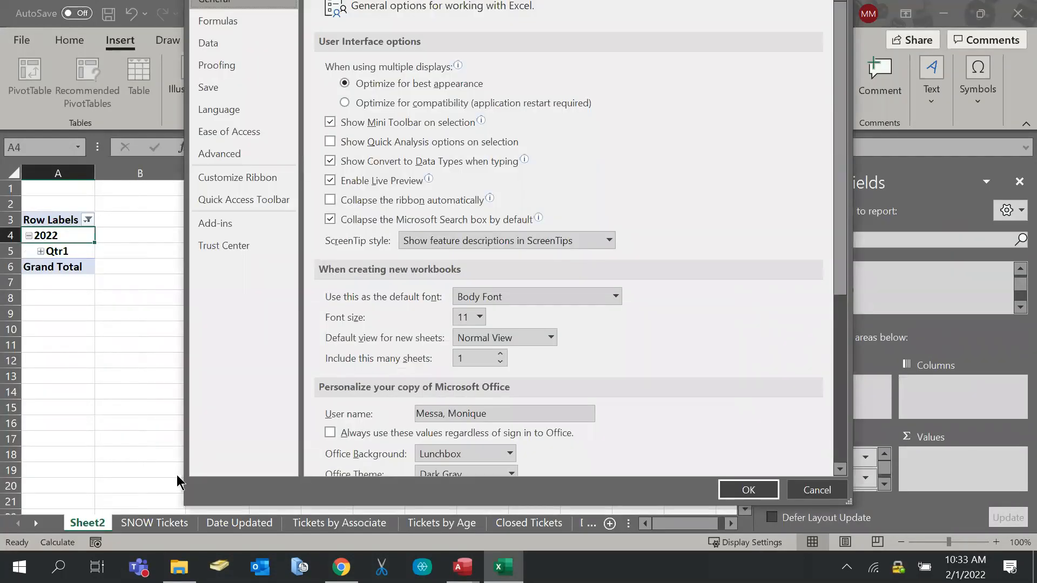
pyautogui.click(210, 157)
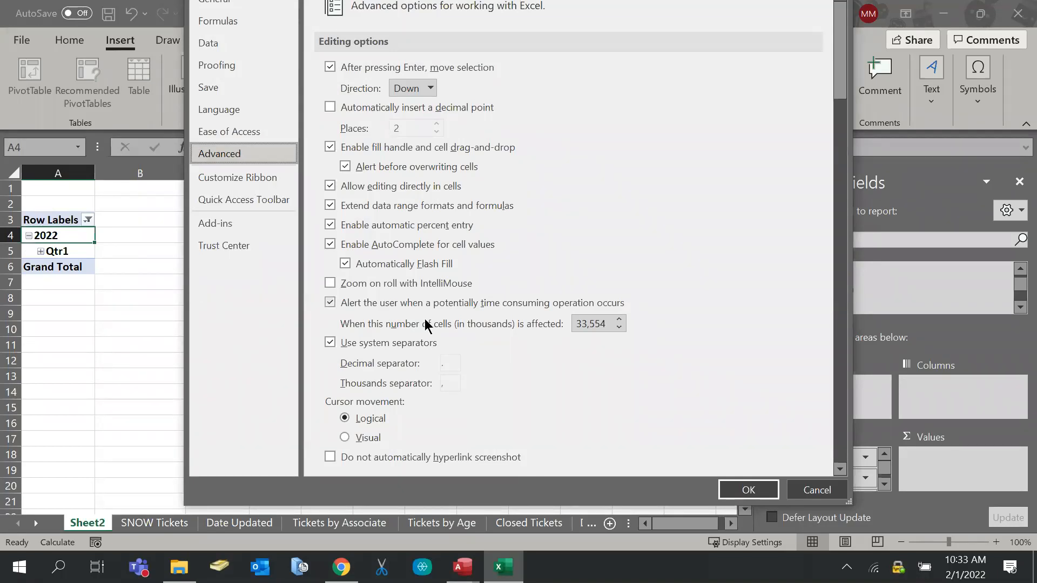
pyautogui.scroll(-4, 431, 326)
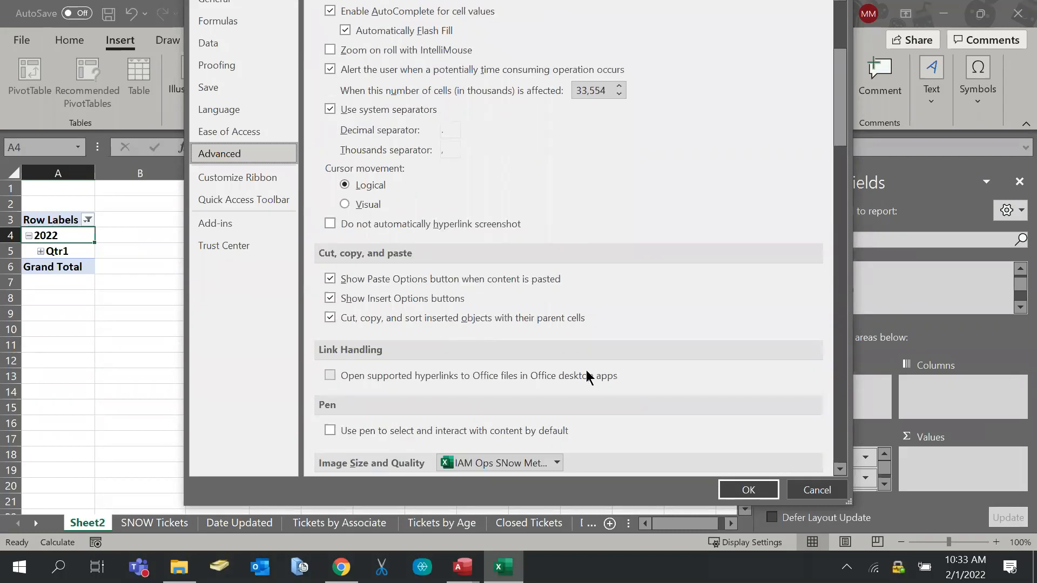
pyautogui.scroll(-2, 585, 370)
pyautogui.scroll(-5, 594, 370)
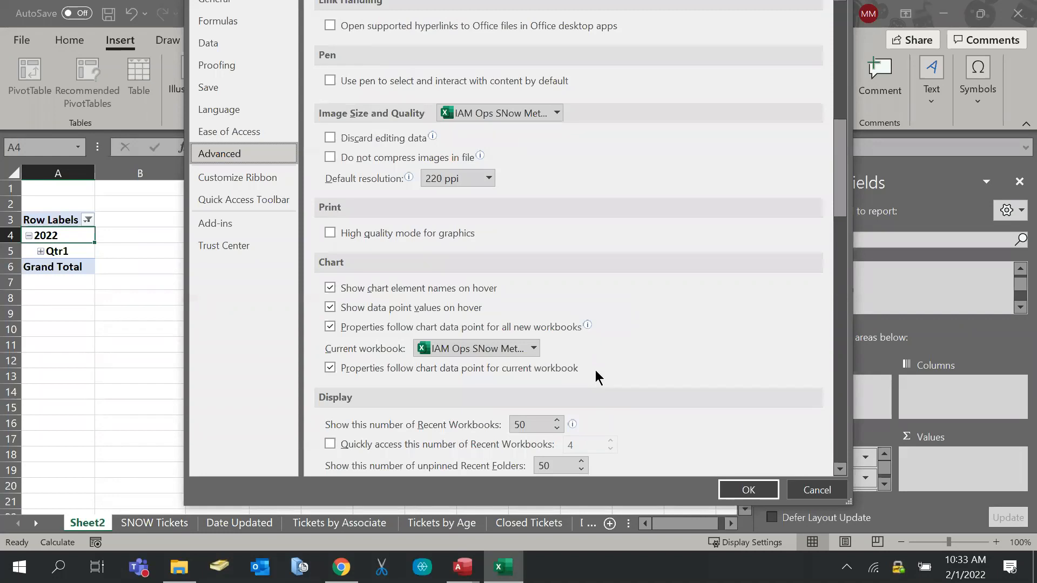
pyautogui.scroll(-3, 595, 370)
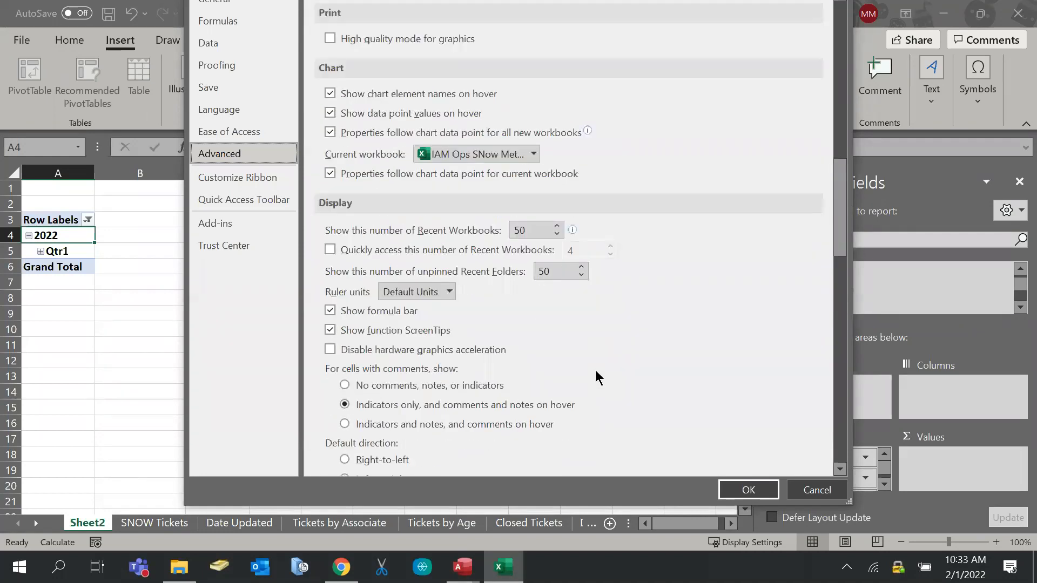
pyautogui.scroll(-1, 595, 370)
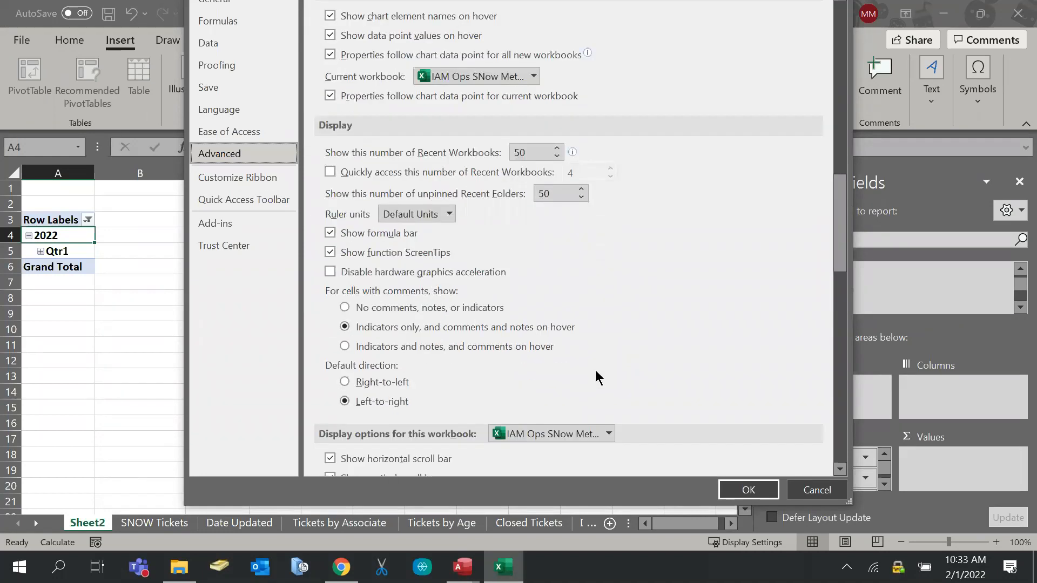
pyautogui.scroll(-2, 595, 370)
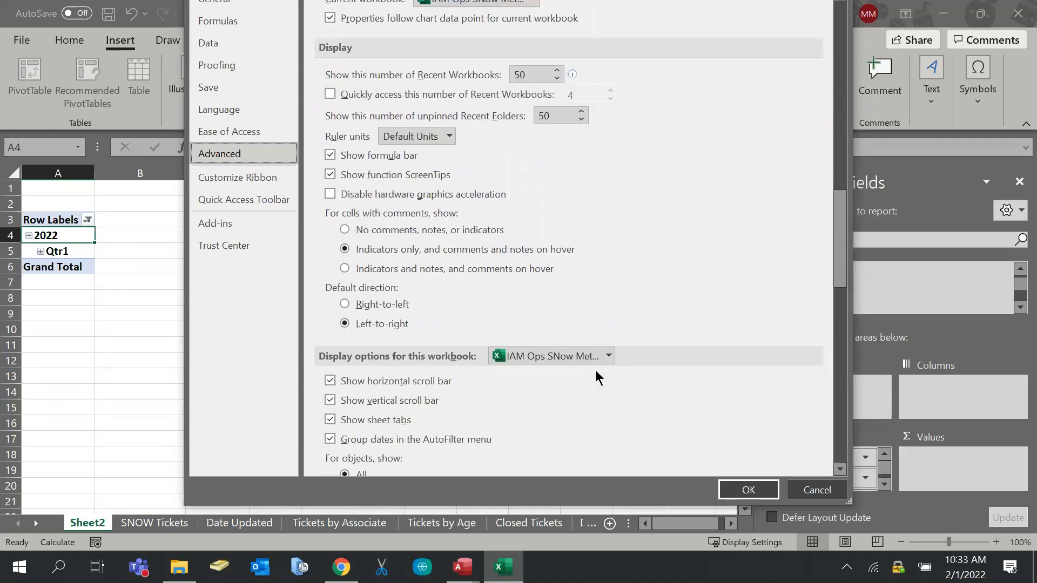
pyautogui.scroll(-4, 595, 370)
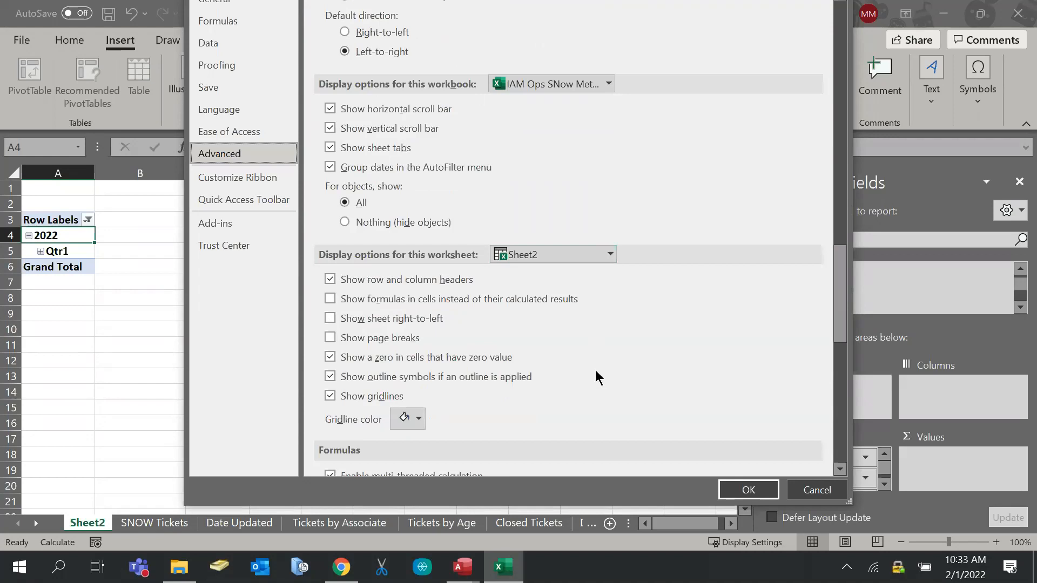
pyautogui.scroll(-1, 595, 370)
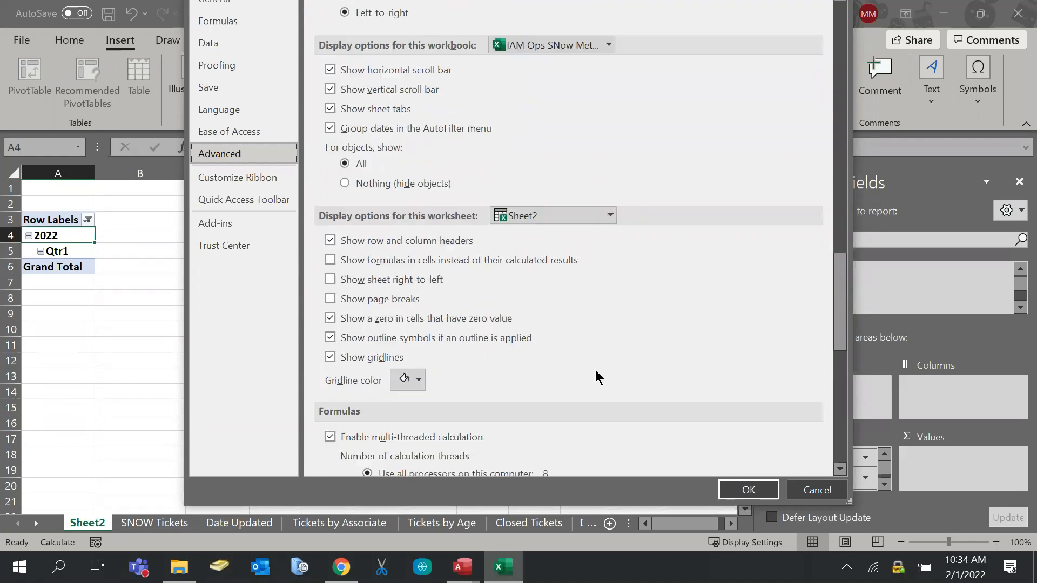
pyautogui.scroll(-5, 595, 370)
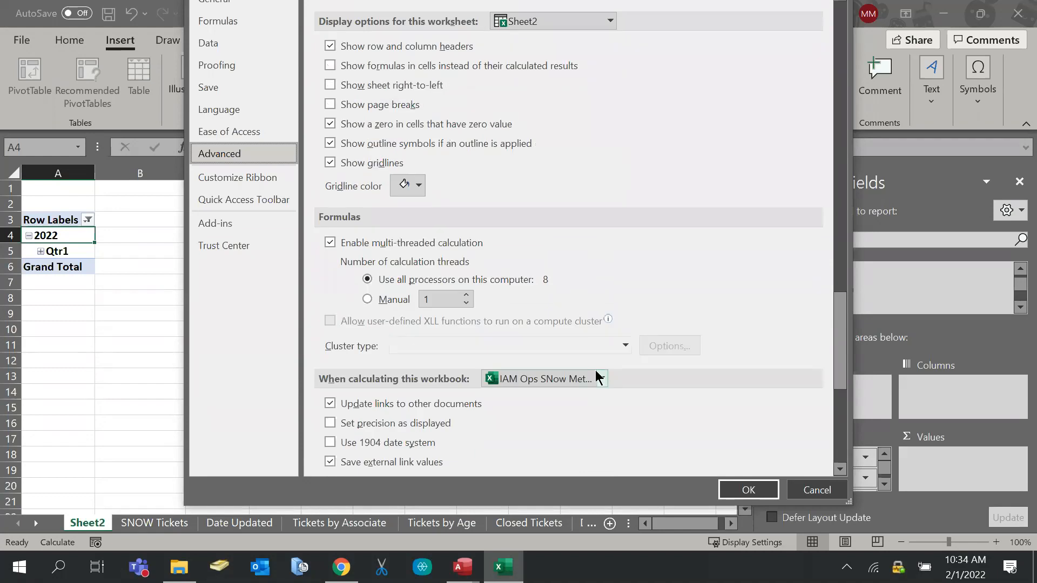
pyautogui.scroll(-2, 594, 371)
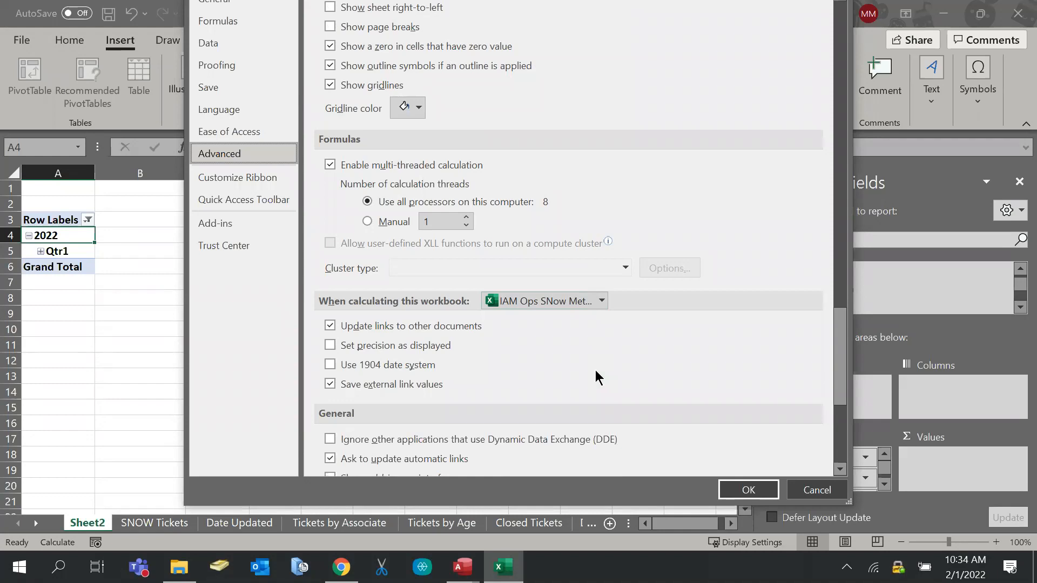
pyautogui.scroll(-7, 595, 370)
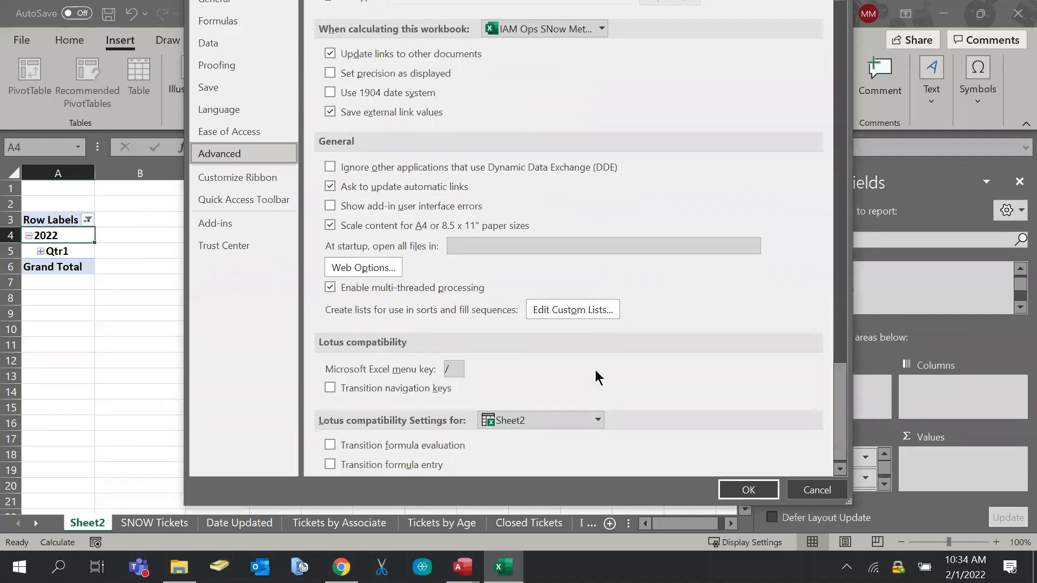
pyautogui.scroll(-1, 595, 370)
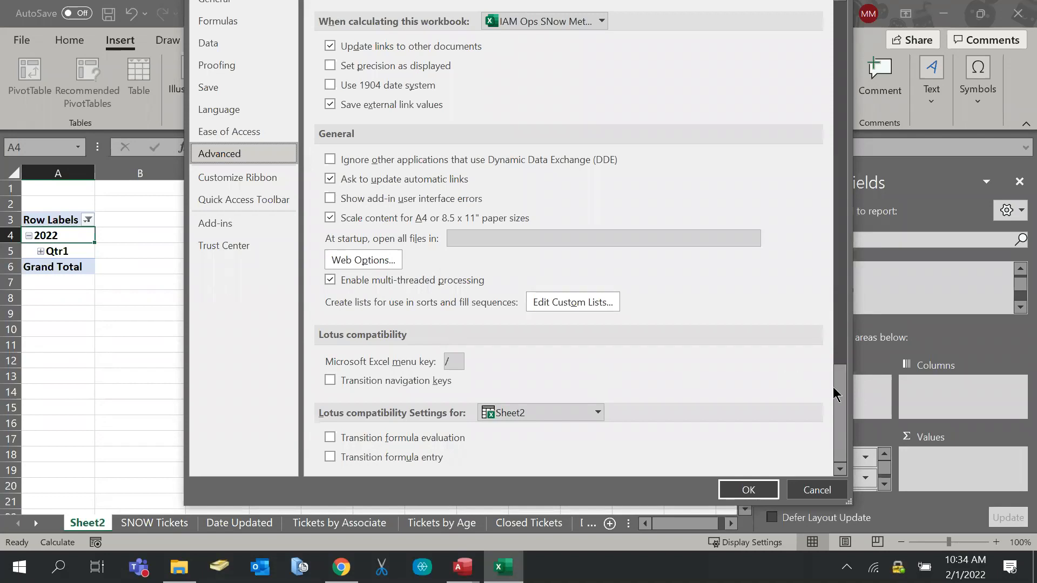
pyautogui.moveTo(839, 387); pyautogui.dragTo(778, 11)
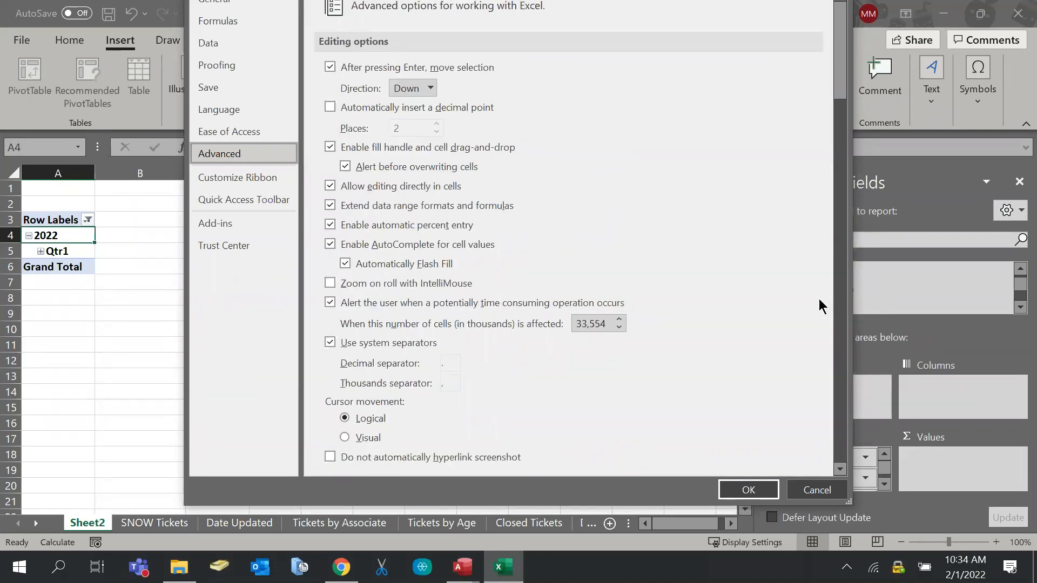
# Turn on 'Disable automatic grouping of Date/Time columns in PivotTables' under Data and apply
pyautogui.click(208, 4)
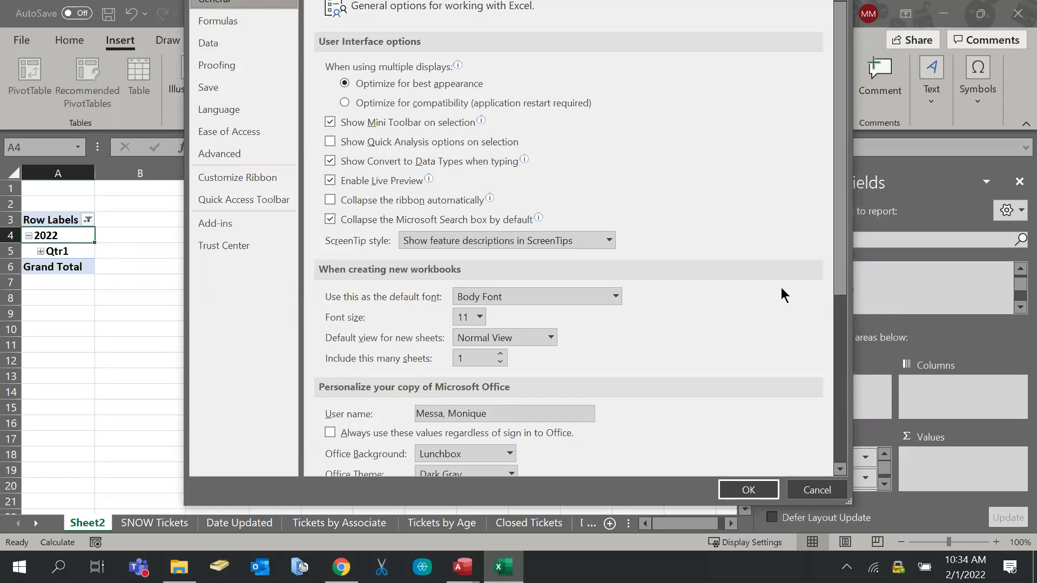
pyautogui.scroll(-5, 780, 287)
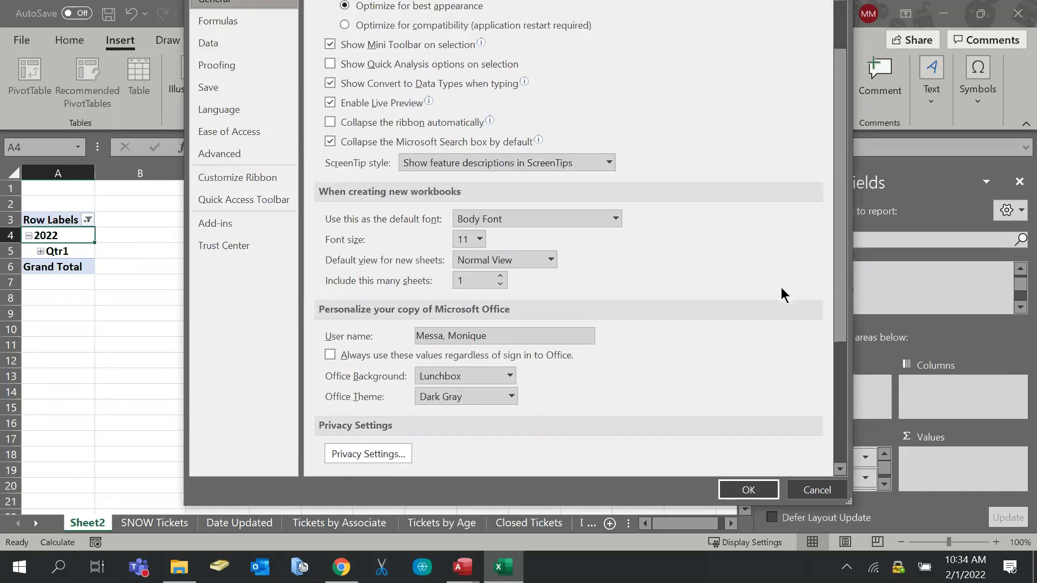
pyautogui.scroll(-1, 781, 287)
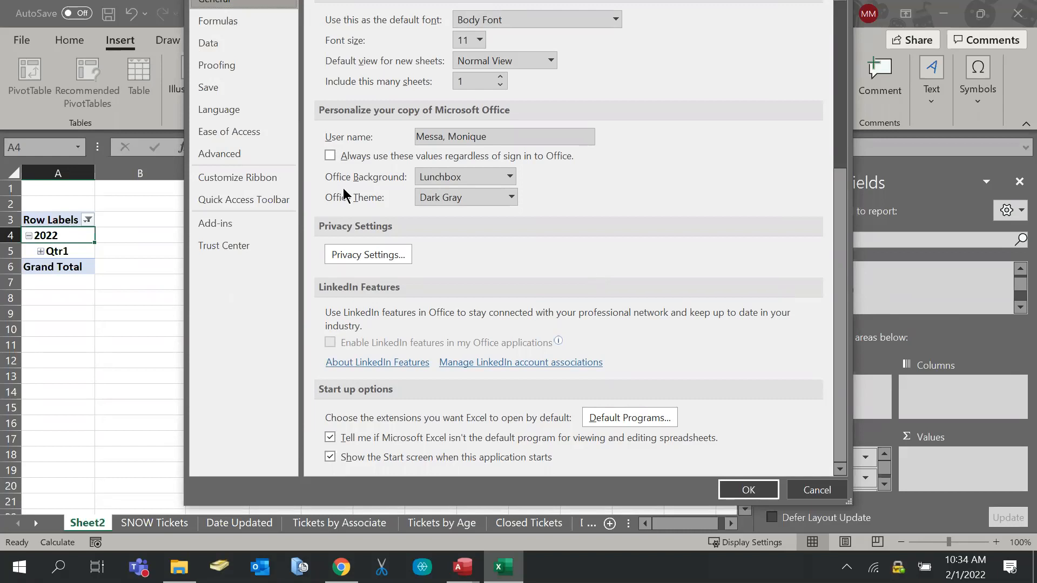
pyautogui.click(209, 24)
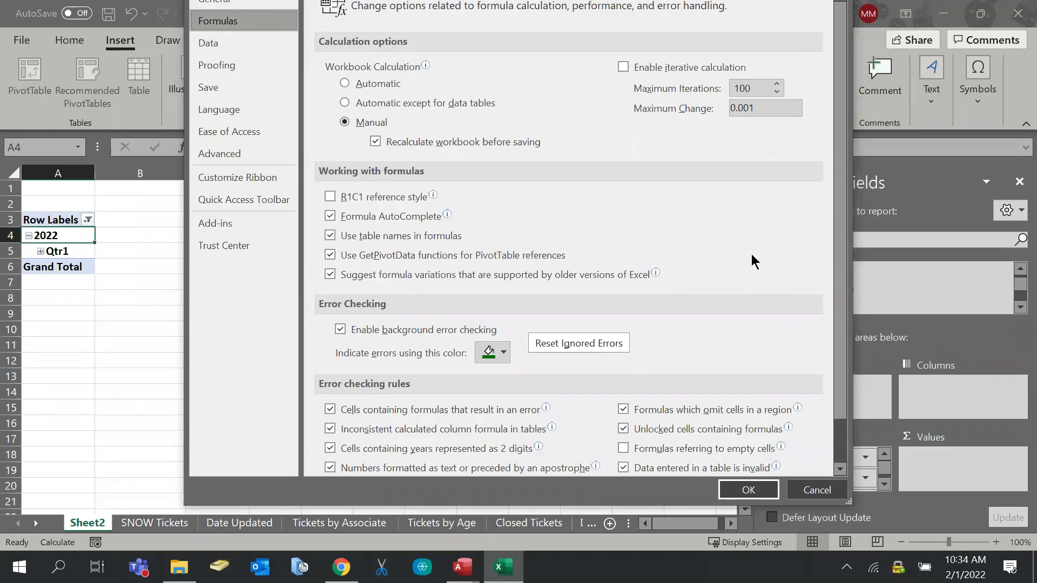
pyautogui.click(215, 47)
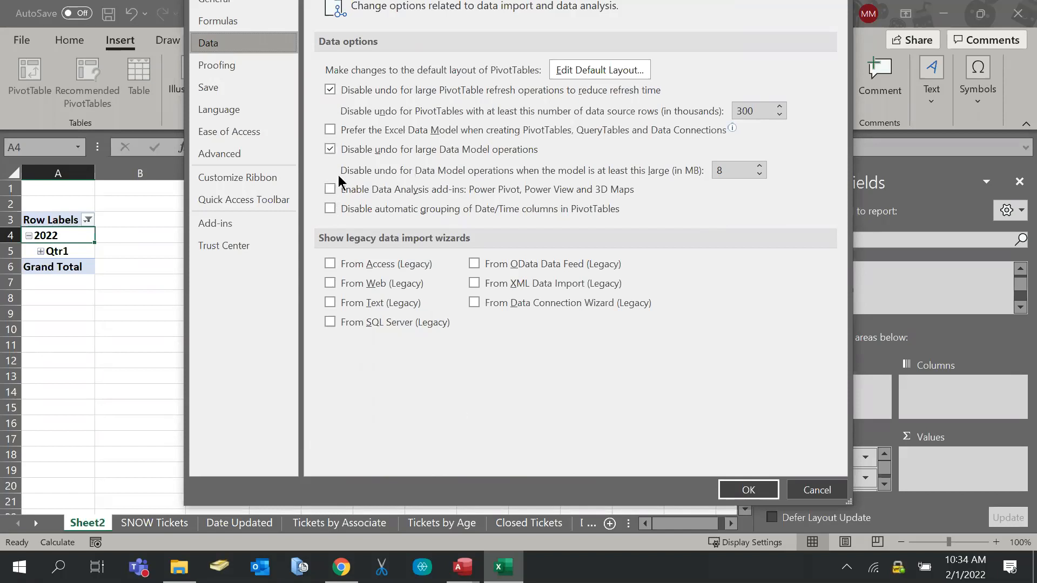
pyautogui.click(329, 209)
pyautogui.click(739, 494)
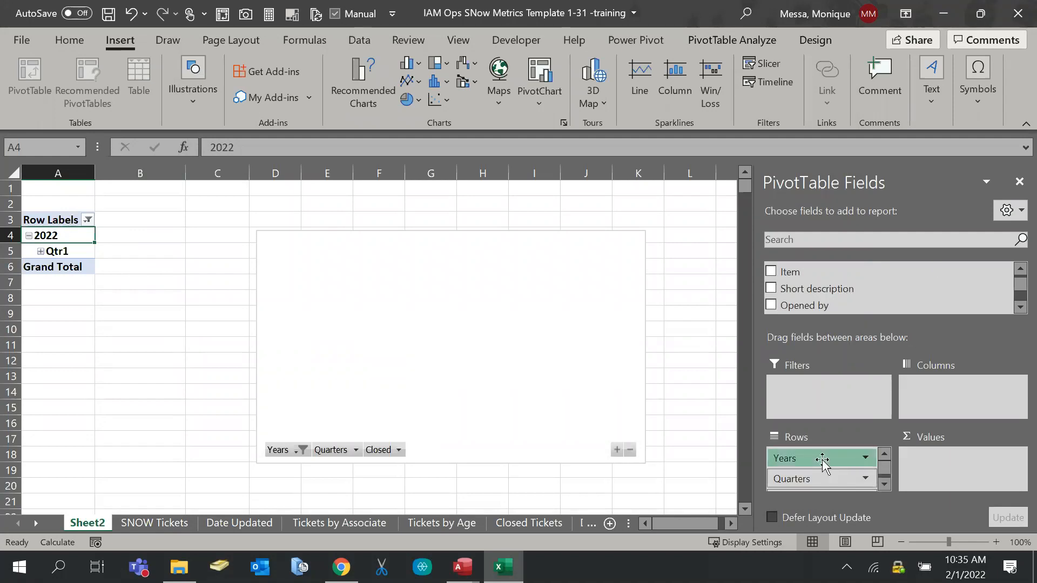
# Remove Years and Quarters from the pivot rows, then delete Sheet2
pyautogui.moveTo(822, 460); pyautogui.dragTo(699, 306)
pyautogui.moveTo(835, 479); pyautogui.dragTo(861, 495)
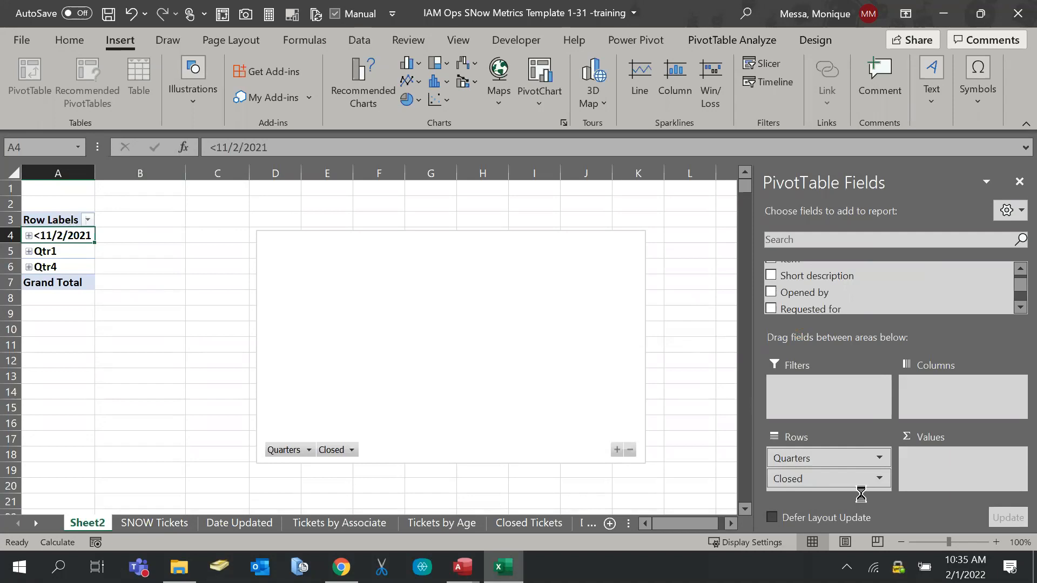
pyautogui.rightClick(85, 522)
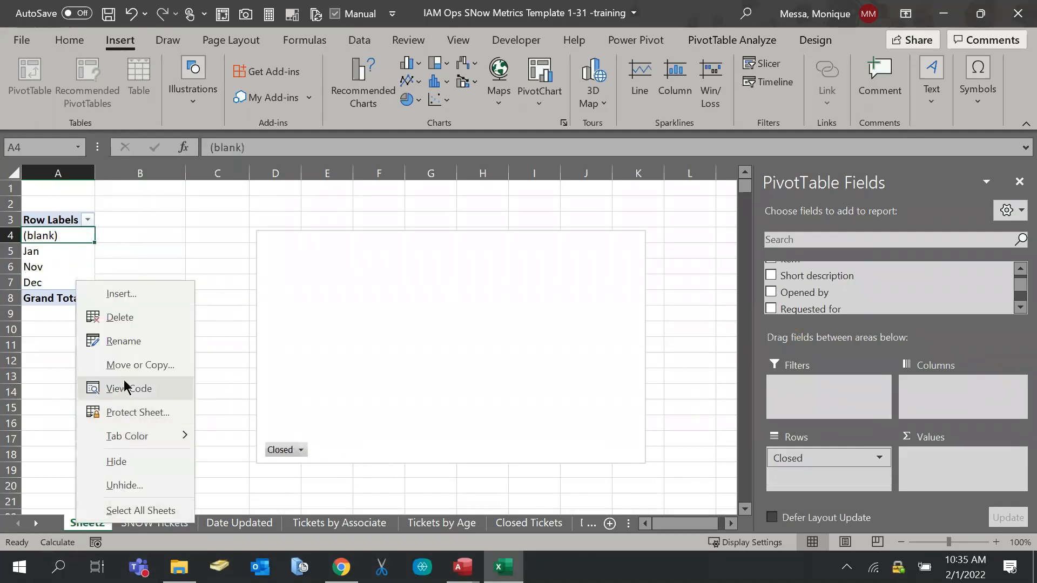
pyautogui.click(116, 322)
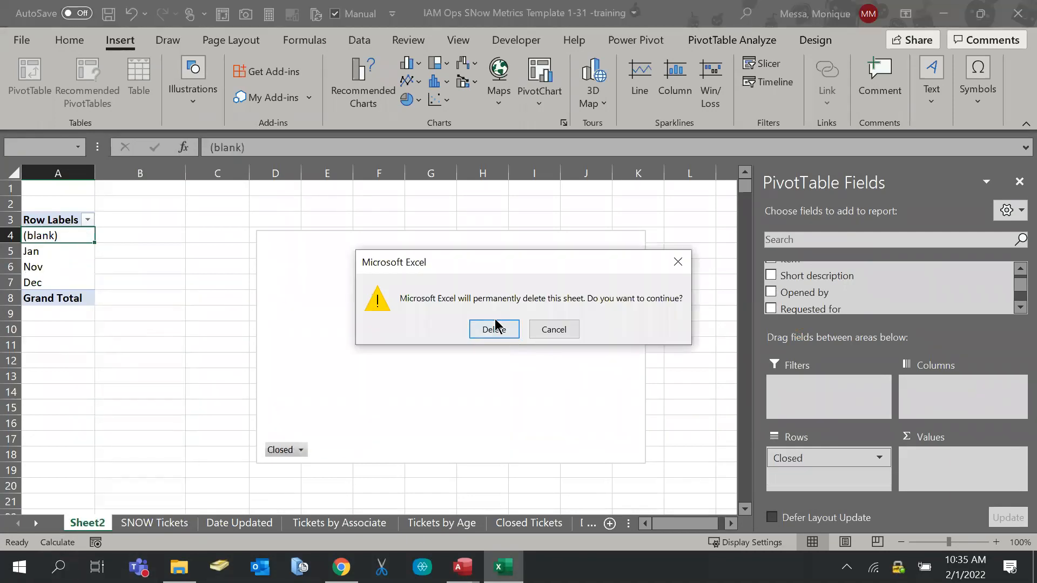
pyautogui.click(494, 328)
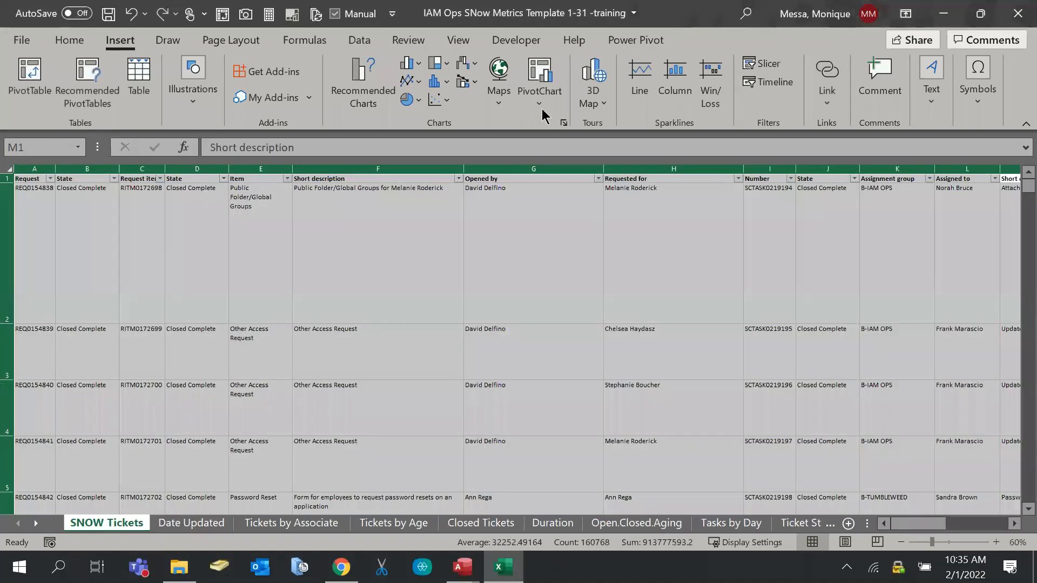
# Insert a PivotChart & PivotTable on a new sheet with the default data source
pyautogui.click(556, 106)
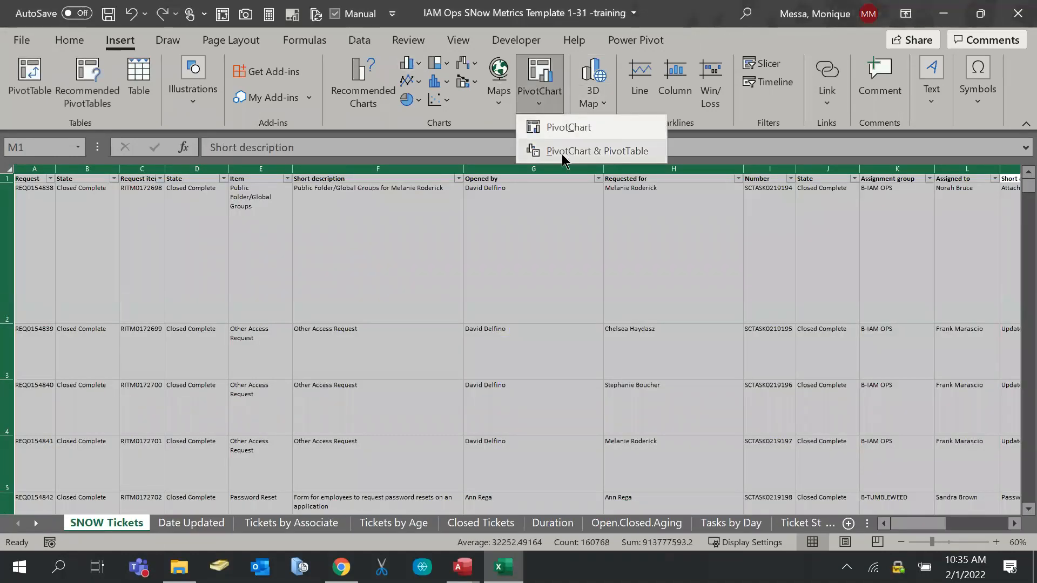
pyautogui.click(562, 153)
pyautogui.click(846, 481)
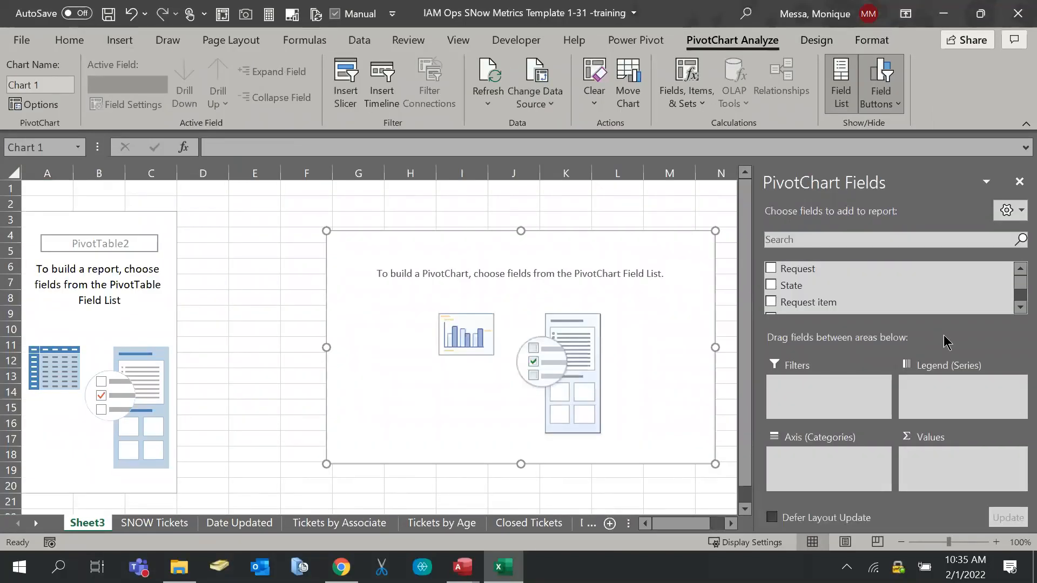
pyautogui.scroll(-2, 914, 312)
pyautogui.scroll(-3, 915, 312)
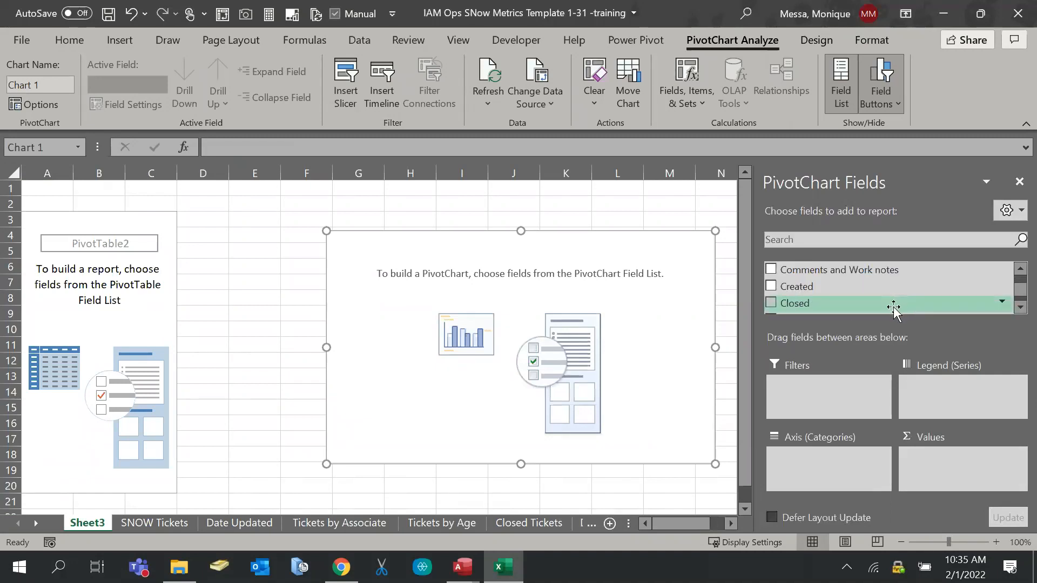
# Put Closed on the Axis (Categories) and review its (blank), Jan, Nov, Dec labels
pyautogui.moveTo(893, 308); pyautogui.dragTo(799, 471)
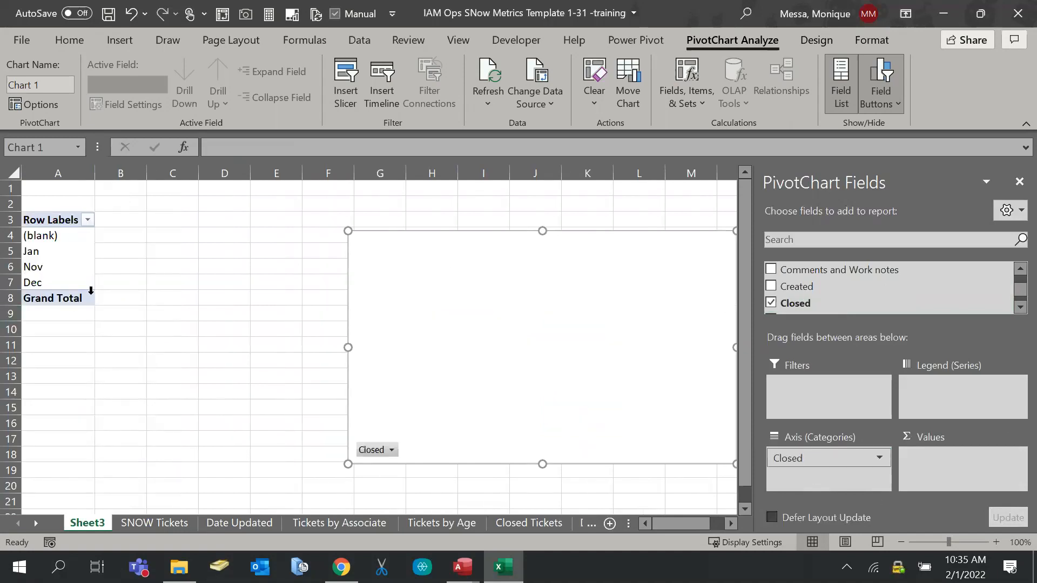
pyautogui.click(87, 220)
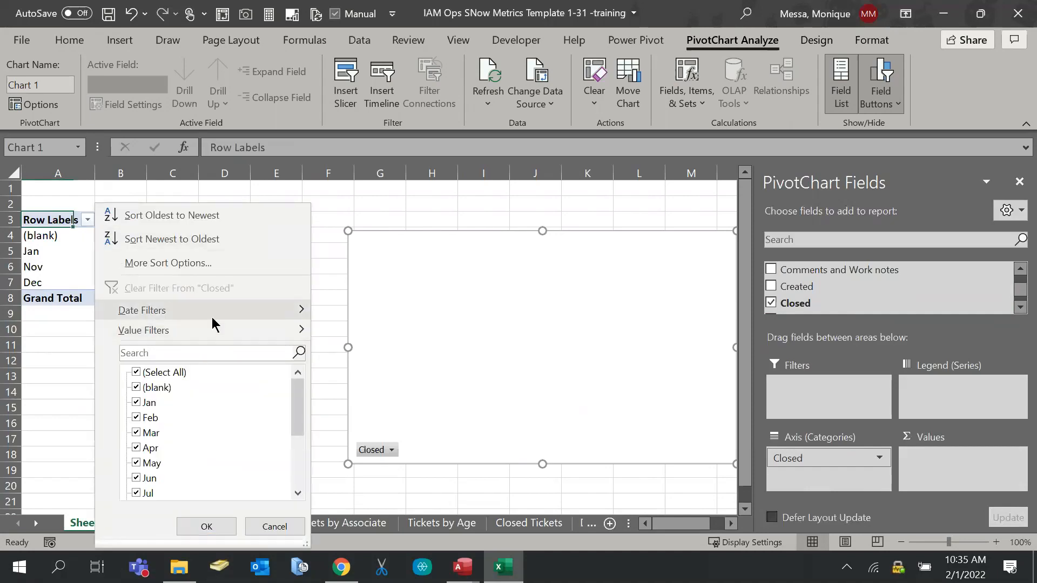
pyautogui.moveTo(212, 317)
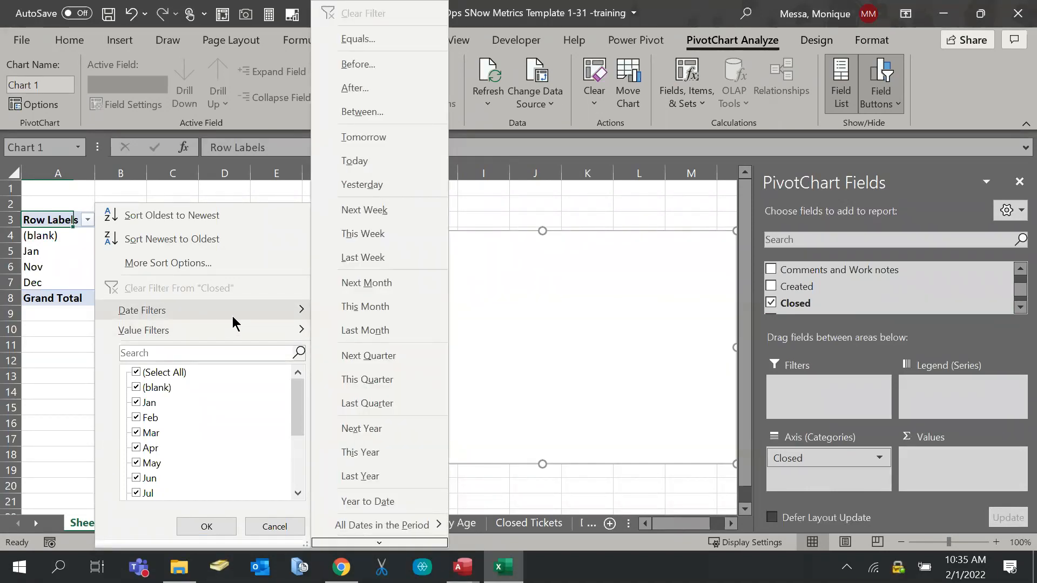
pyautogui.moveTo(258, 320)
pyautogui.click(286, 528)
pyautogui.click(71, 258)
pyautogui.click(54, 267)
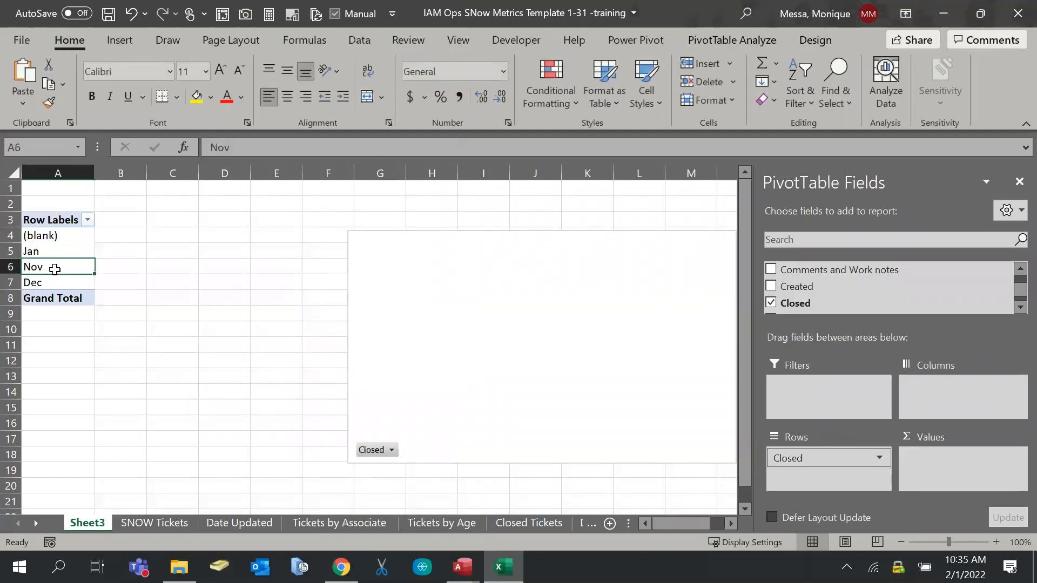
pyautogui.click(68, 283)
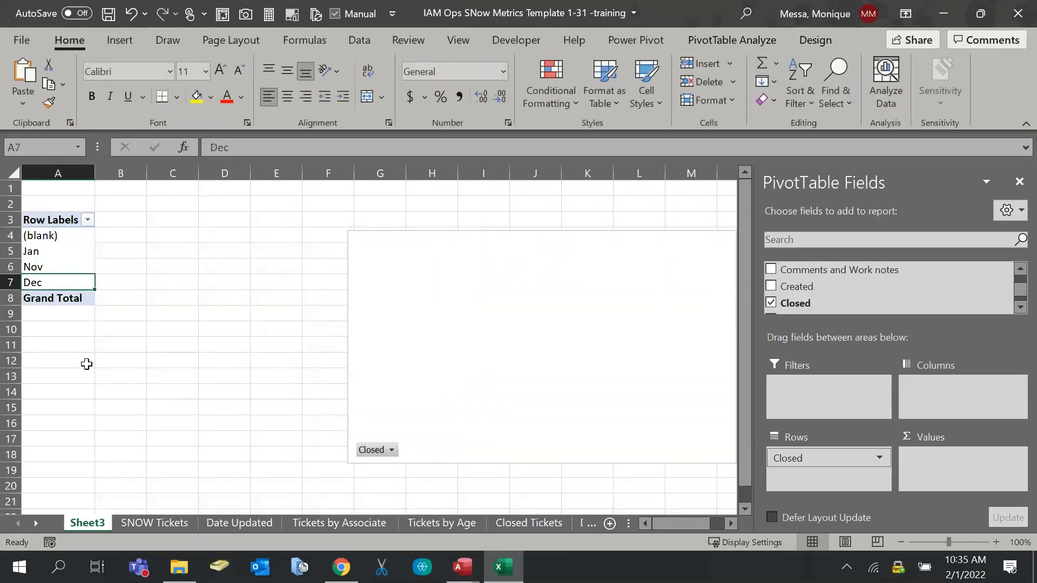
pyautogui.click(60, 255)
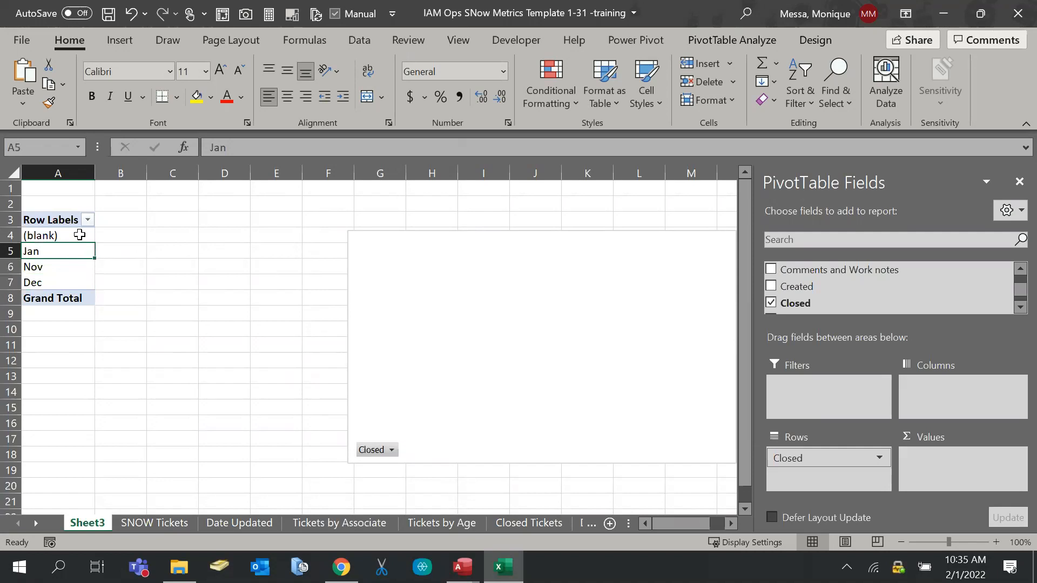
# Add Closed Date to the pivot rows, listing individual dates from 11/2/2021
pyautogui.scroll(-5, 930, 297)
pyautogui.scroll(1, 930, 297)
pyautogui.scroll(-1, 930, 297)
pyautogui.scroll(-2, 931, 297)
pyautogui.scroll(2, 930, 296)
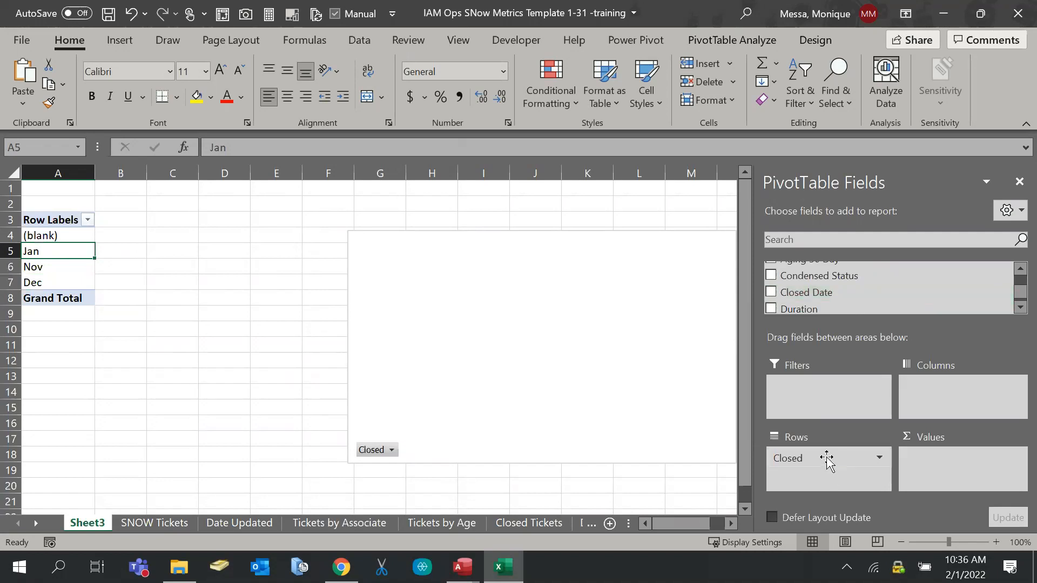
pyautogui.moveTo(799, 292); pyautogui.dragTo(852, 470)
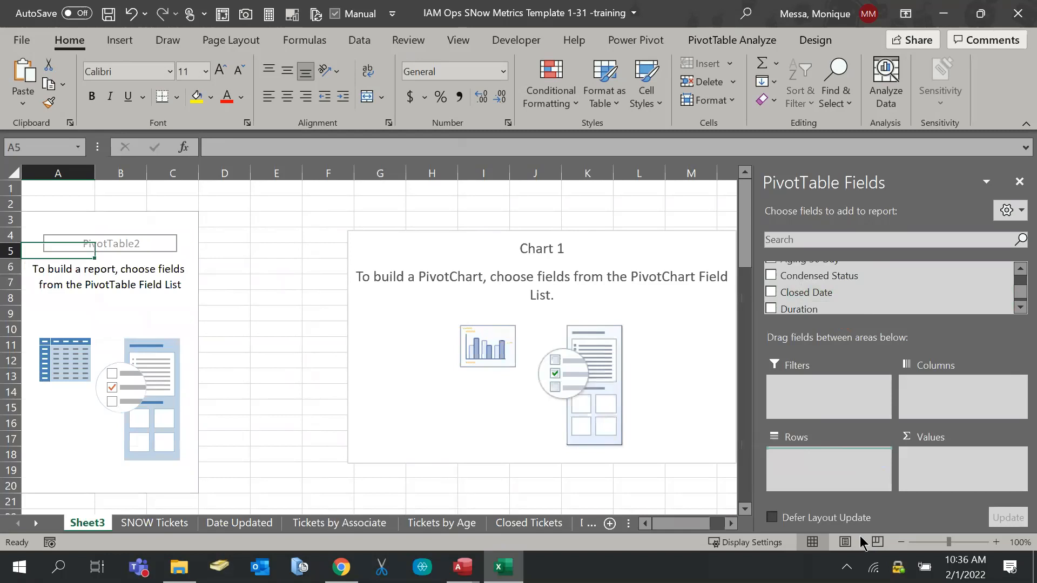
pyautogui.scroll(-13, 88, 319)
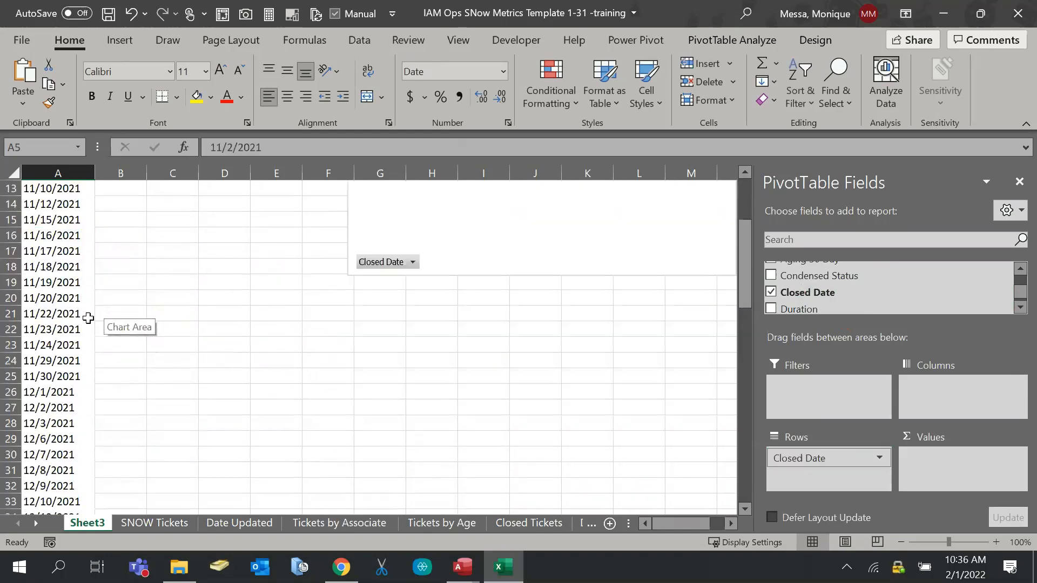
pyautogui.scroll(-8, 88, 319)
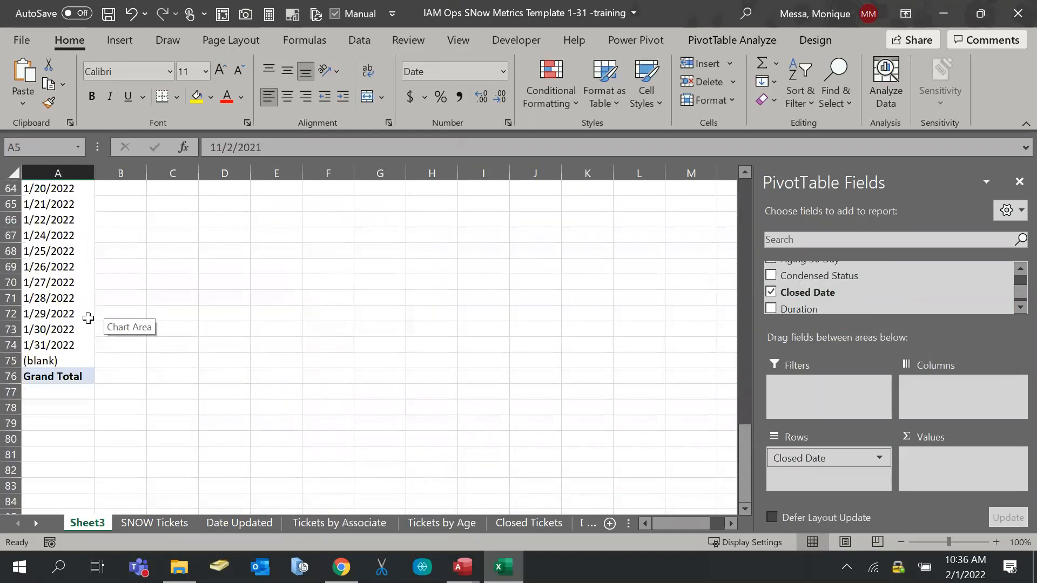
pyautogui.scroll(14, 88, 319)
pyautogui.scroll(7, 88, 319)
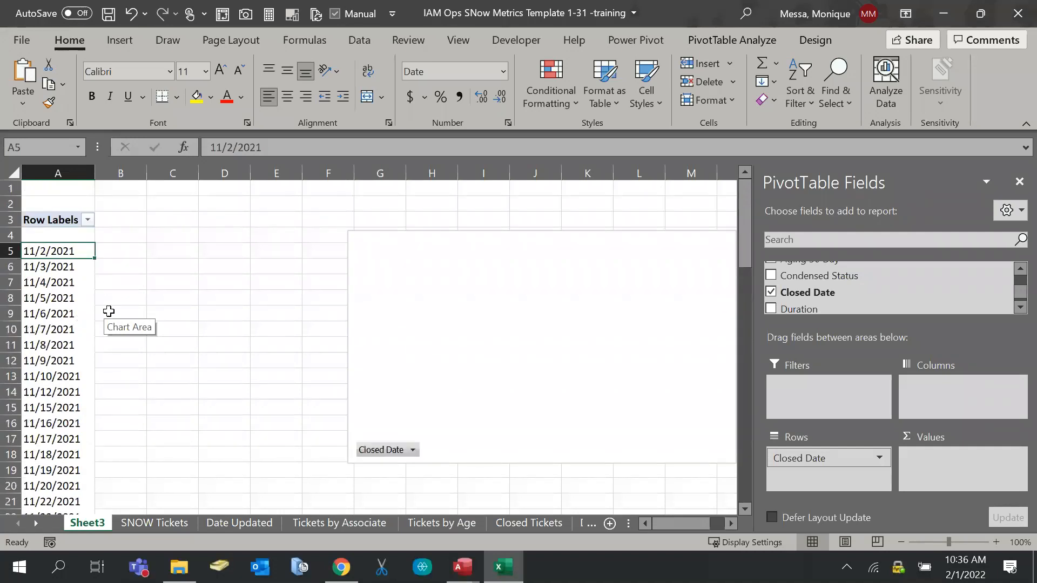
# Review the Closed Date values in the Row Labels filter without changing them
pyautogui.click(87, 220)
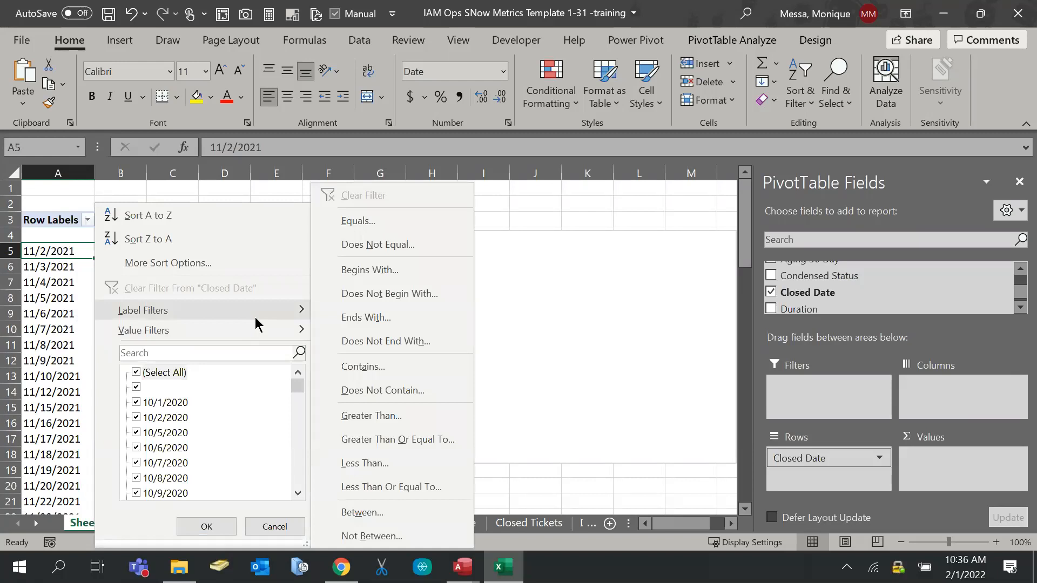
pyautogui.moveTo(270, 329)
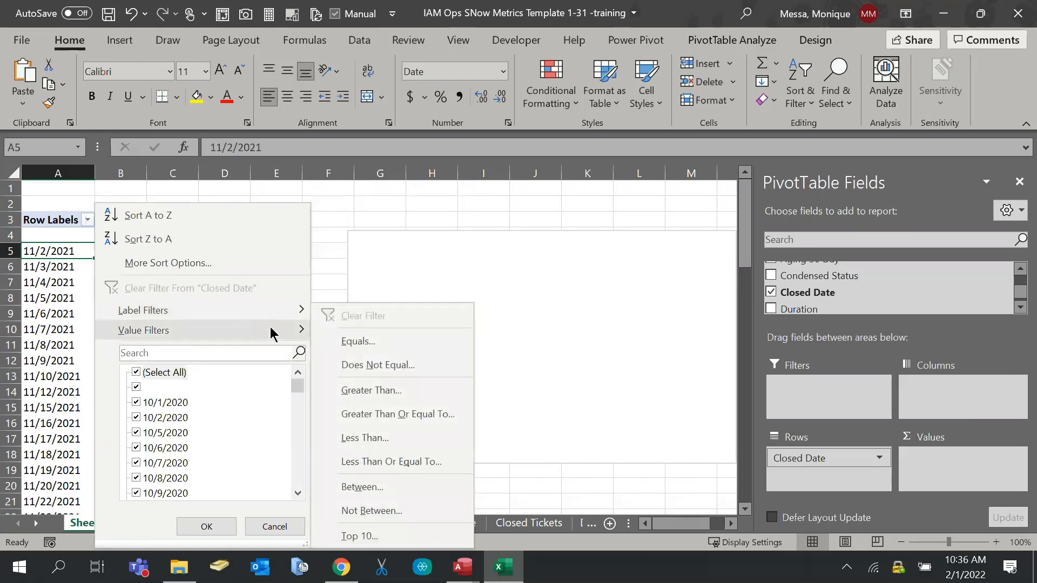
pyautogui.scroll(-15, 242, 396)
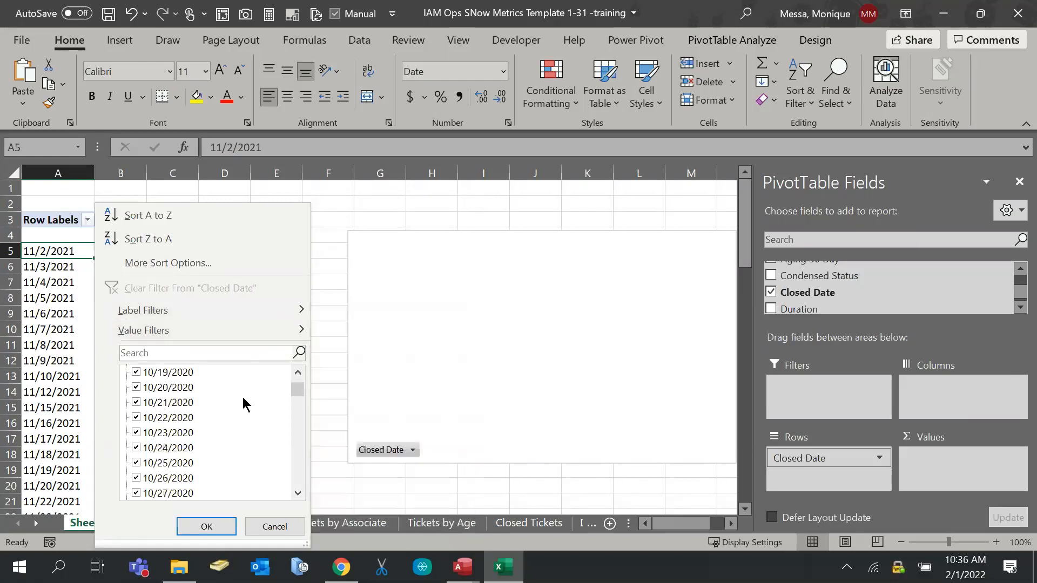
pyautogui.moveTo(300, 401); pyautogui.dragTo(278, 363)
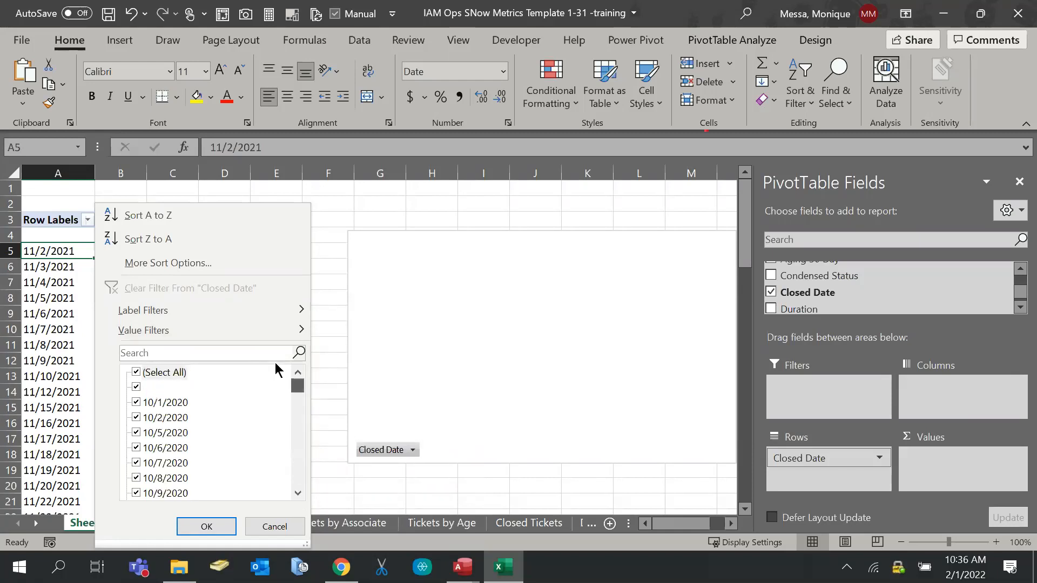
pyautogui.click(270, 529)
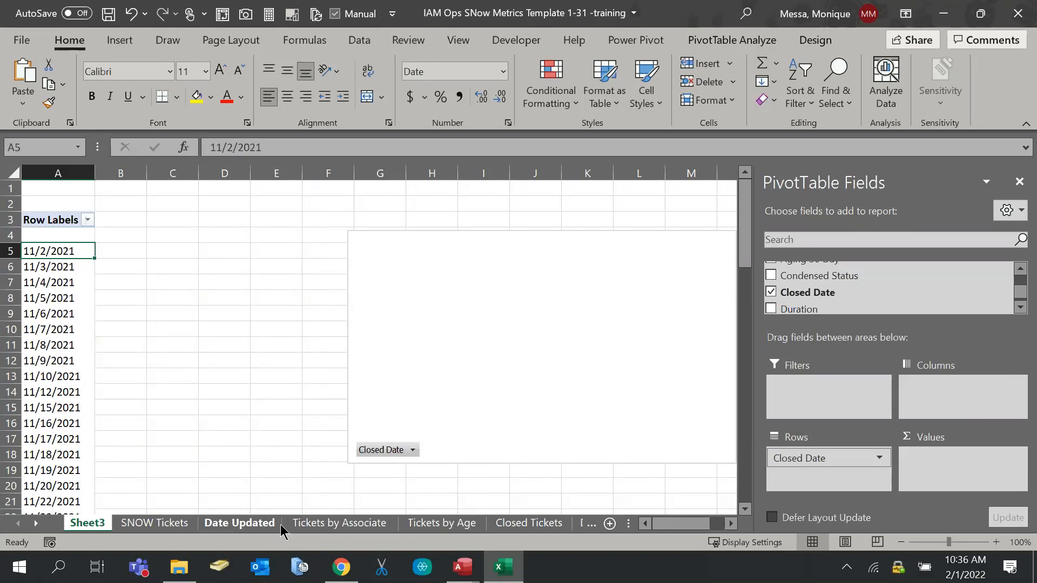
# Enable Classic PivotTable layout under PivotTable Options > Display, and move the chart right
pyautogui.click(797, 41)
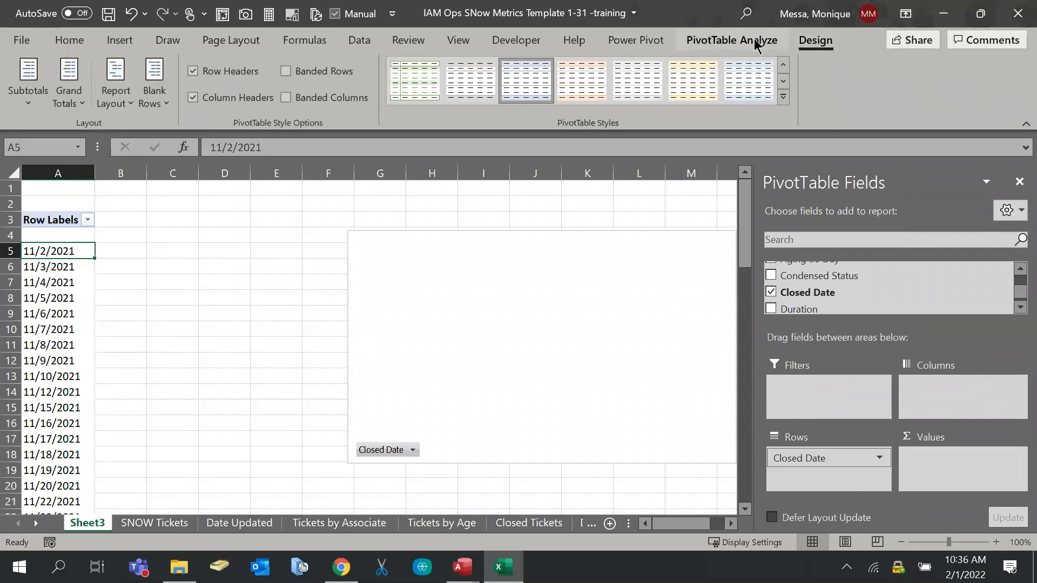
pyautogui.click(756, 43)
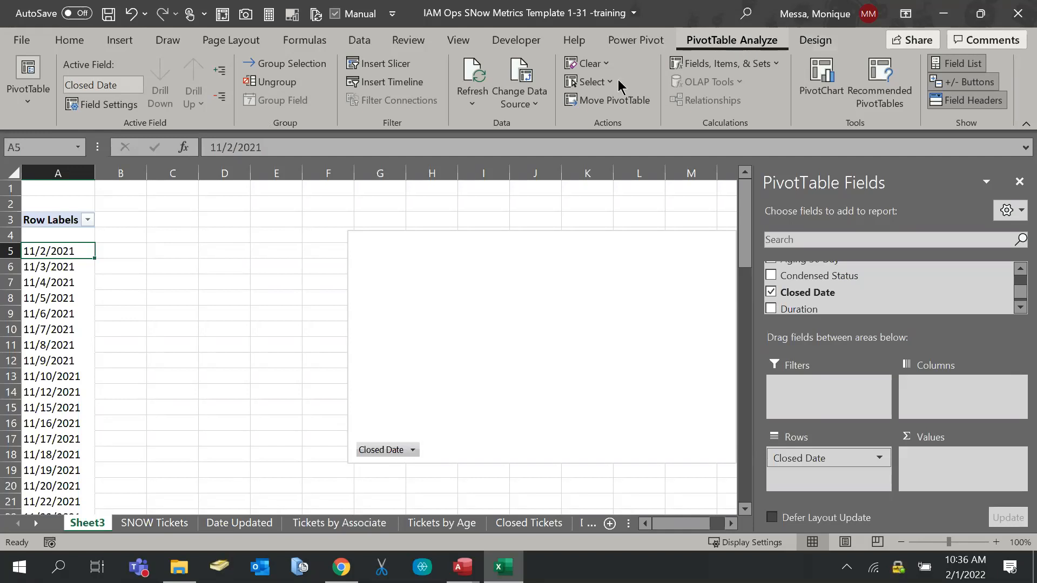
pyautogui.rightClick(49, 218)
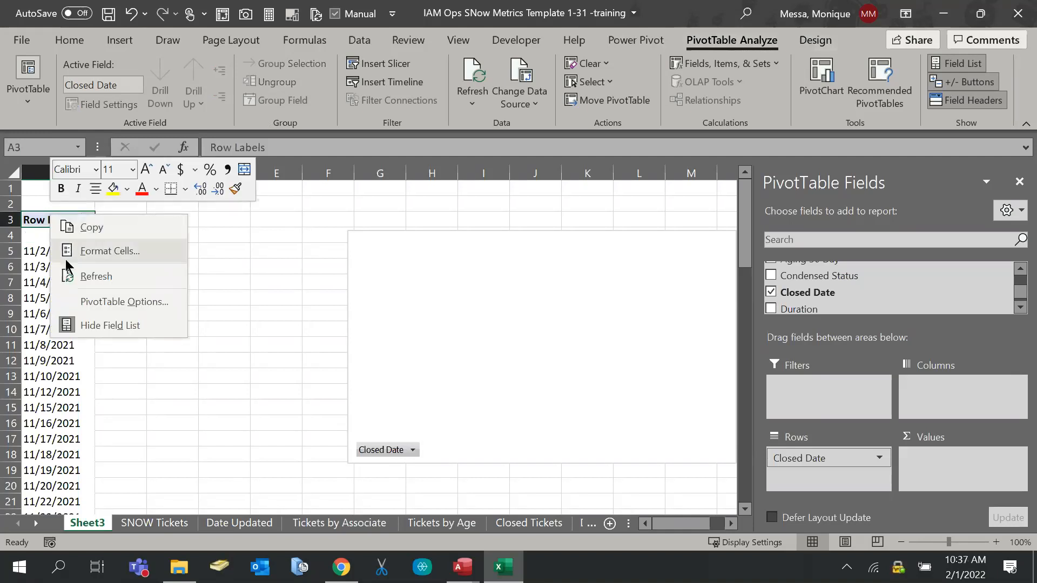
pyautogui.click(97, 297)
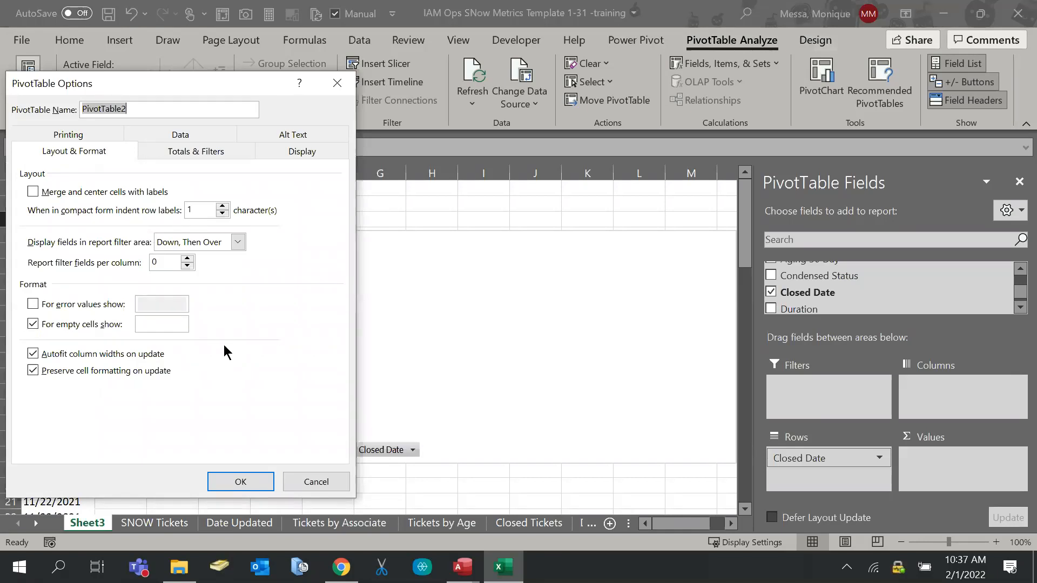
pyautogui.click(306, 153)
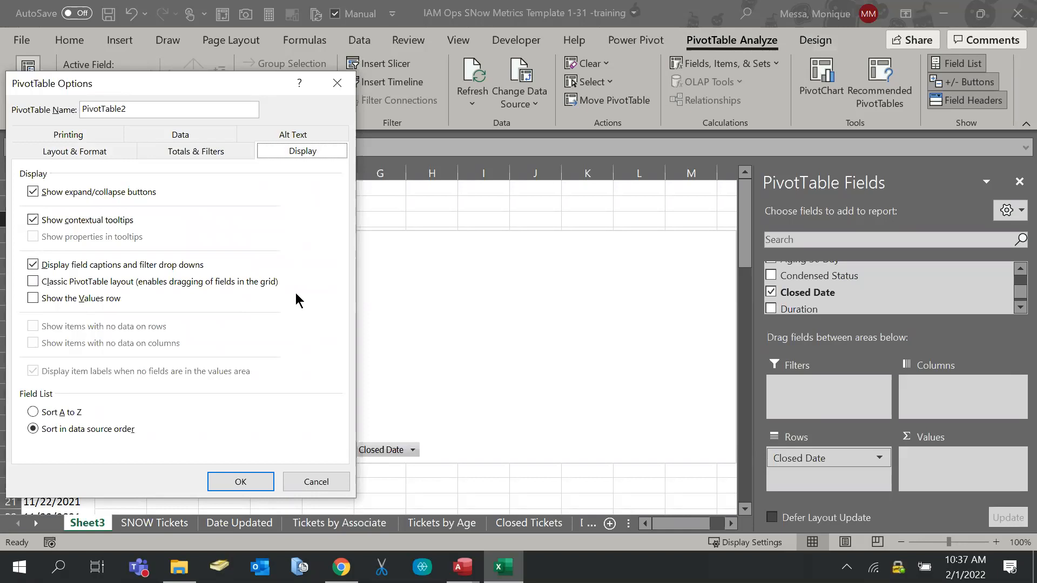
pyautogui.click(252, 286)
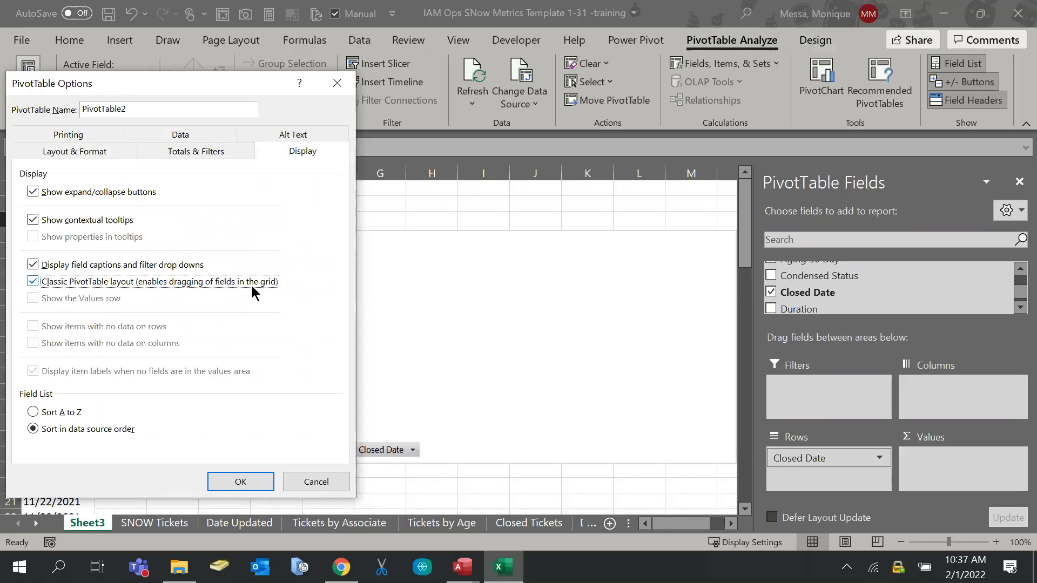
pyautogui.click(248, 482)
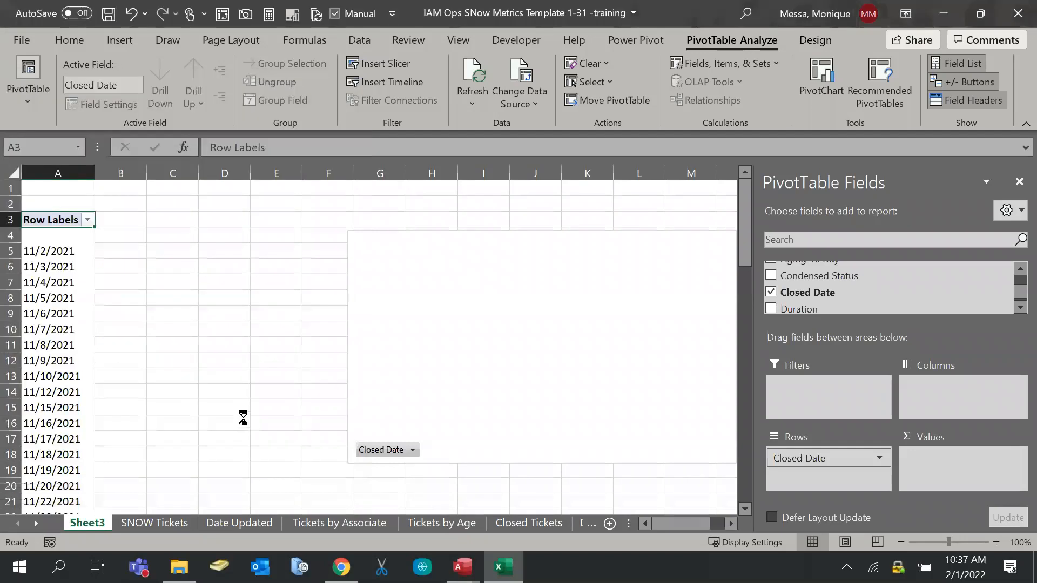
pyautogui.moveTo(437, 277); pyautogui.dragTo(529, 247)
# Select cell D11 and bring up the Closed Date dropdown's Label Filters choices
pyautogui.click(207, 350)
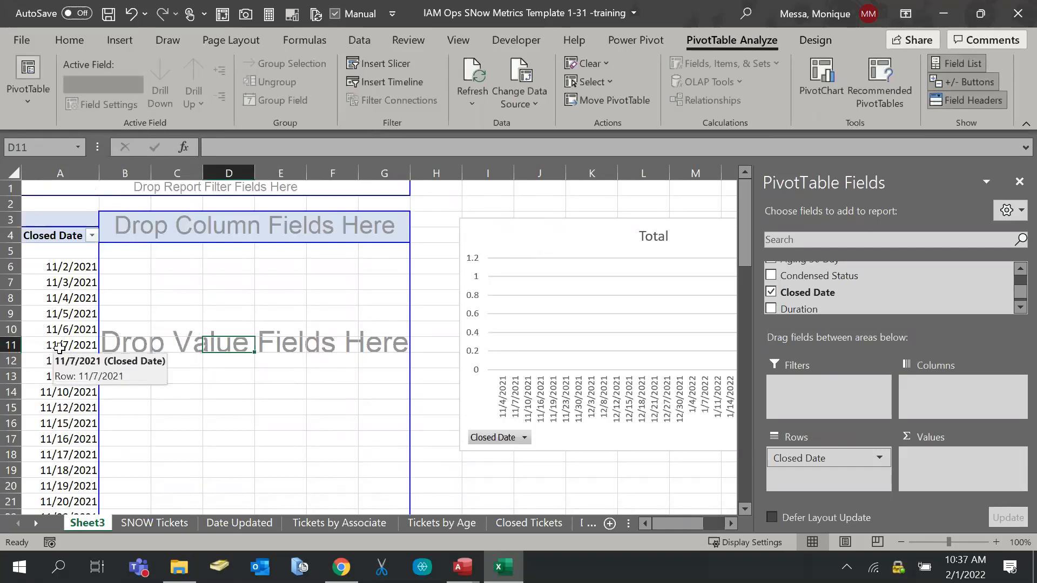
pyautogui.click(93, 238)
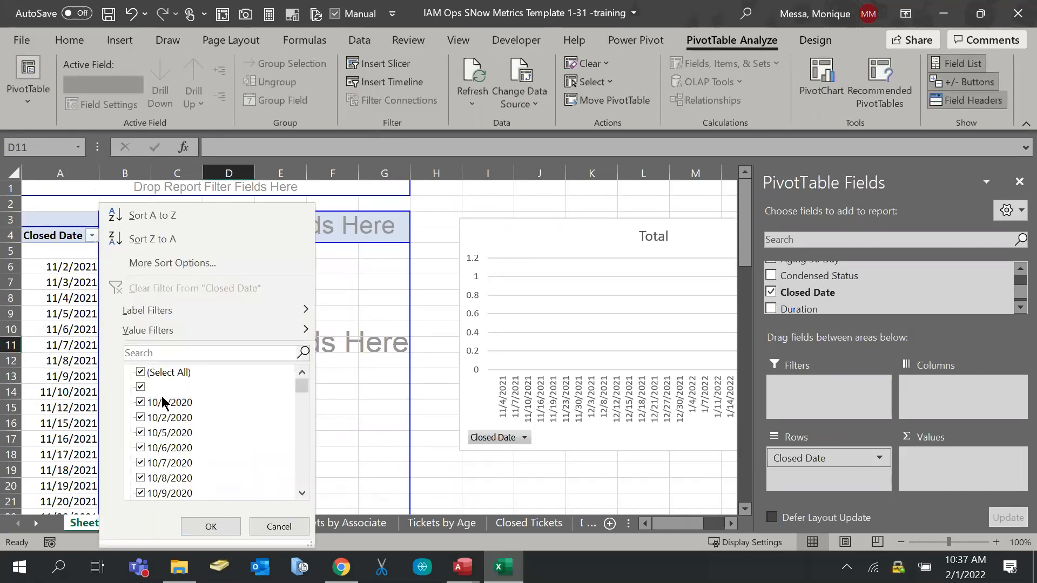
pyautogui.click(92, 238)
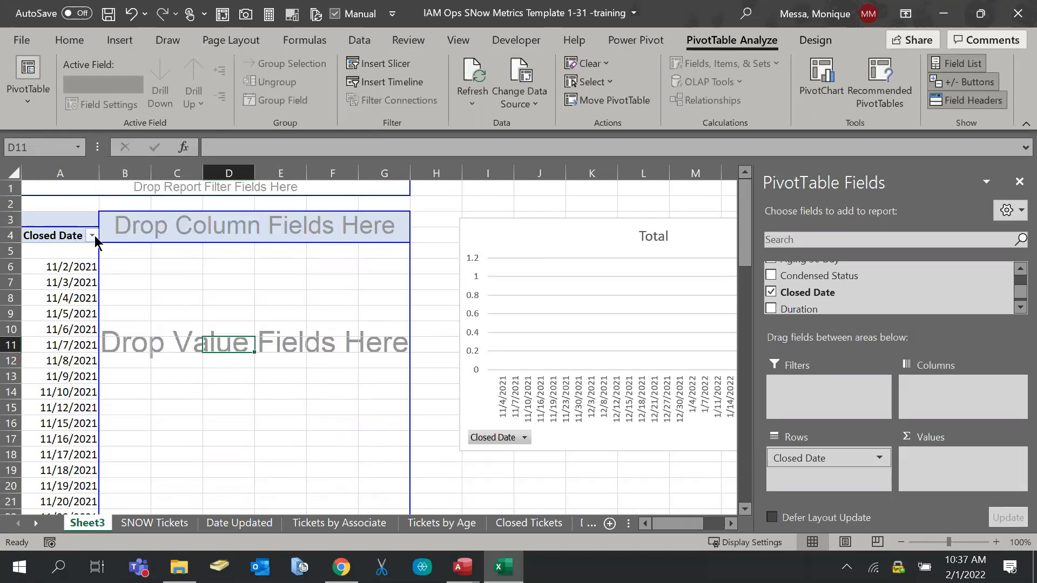
pyautogui.click(94, 235)
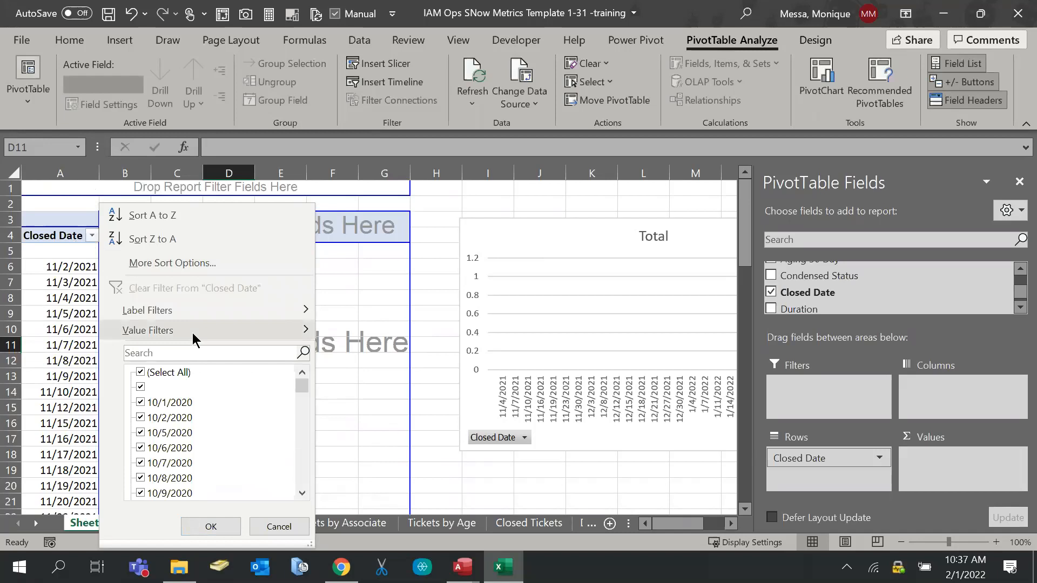
pyautogui.moveTo(193, 336)
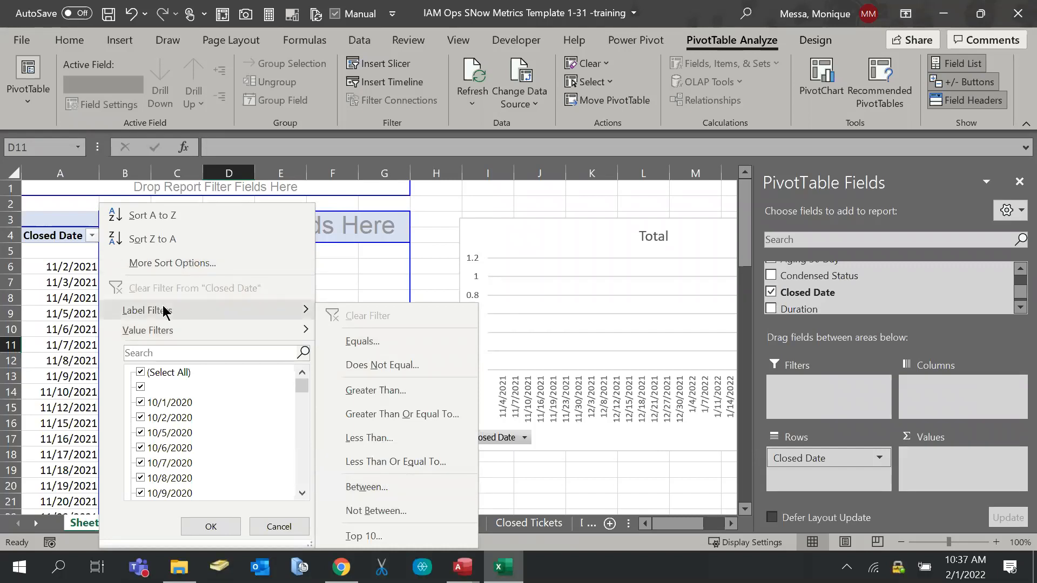
# Filter Closed Date labels to those containing 2022, then switch to the Closed Tickets sheet
pyautogui.moveTo(163, 311)
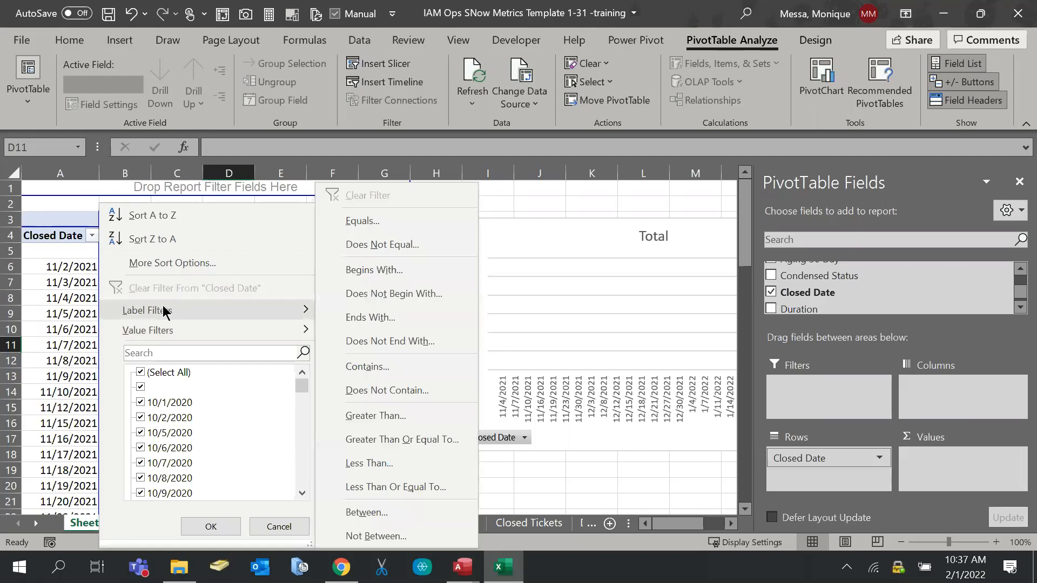
pyautogui.click(394, 366)
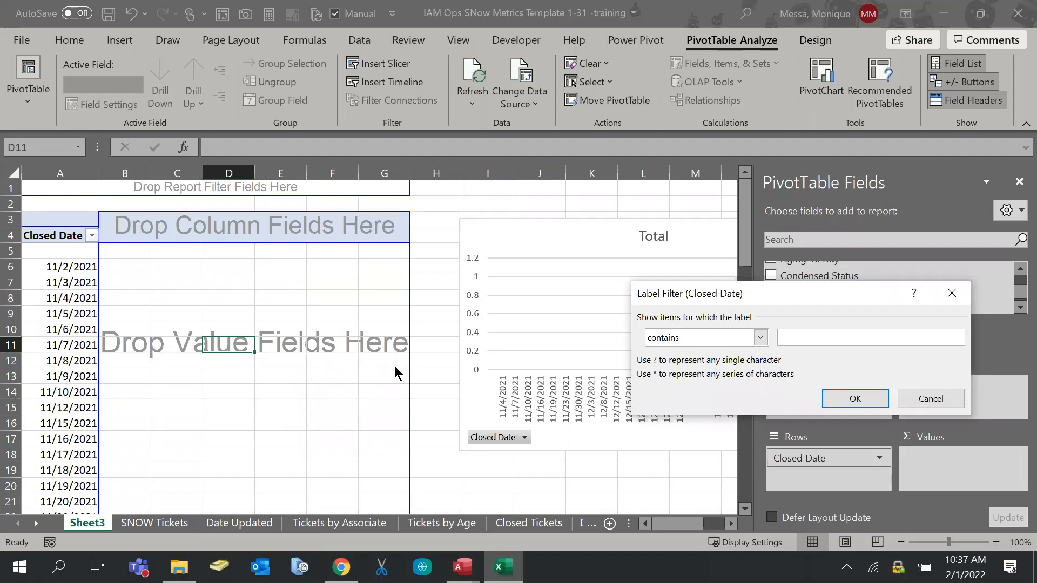
pyautogui.write('2022')
pyautogui.click(854, 398)
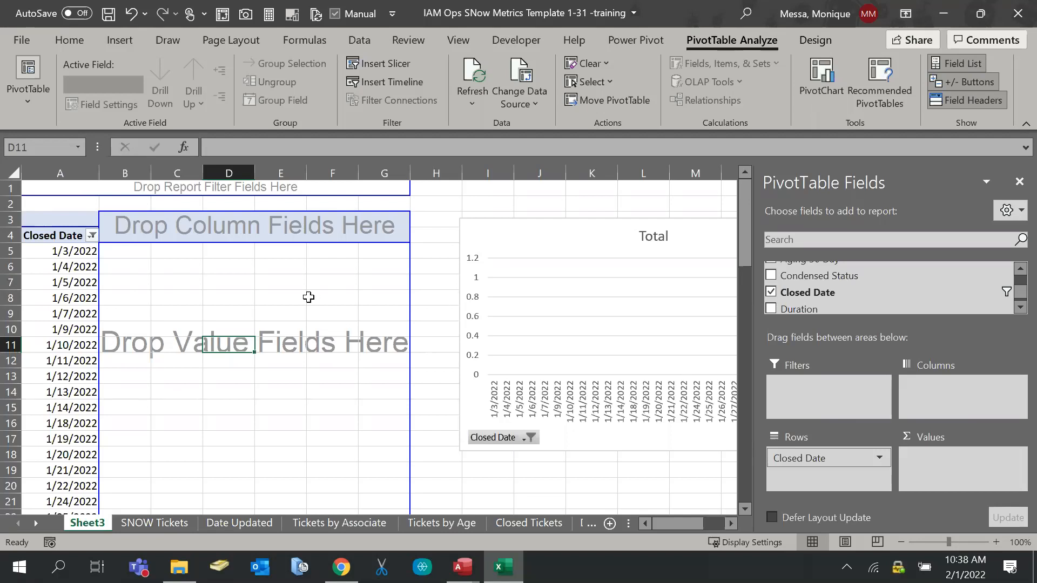
pyautogui.click(541, 528)
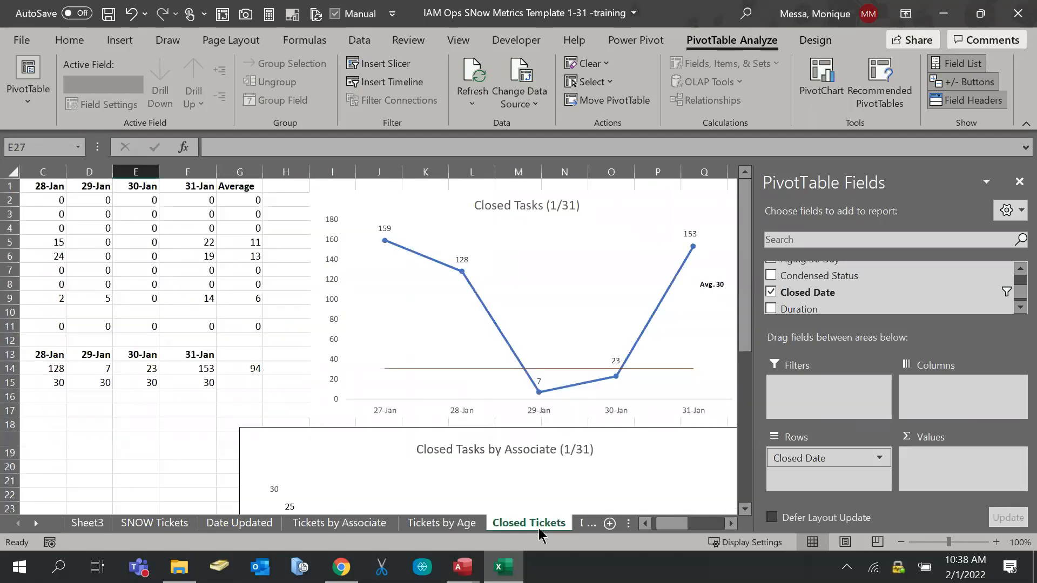
pyautogui.moveTo(908, 524); pyautogui.dragTo(948, 524)
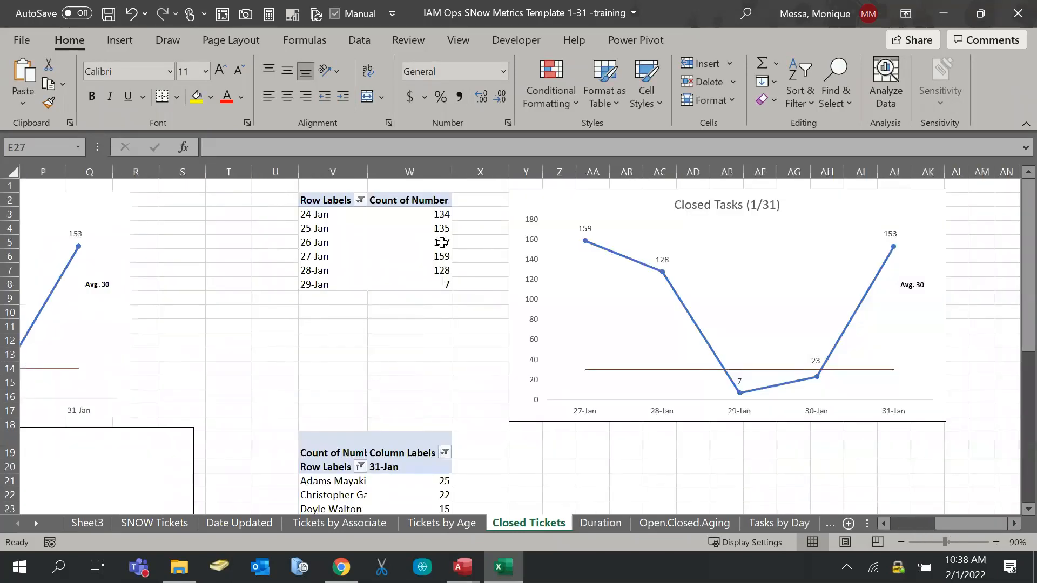
pyautogui.click(322, 200)
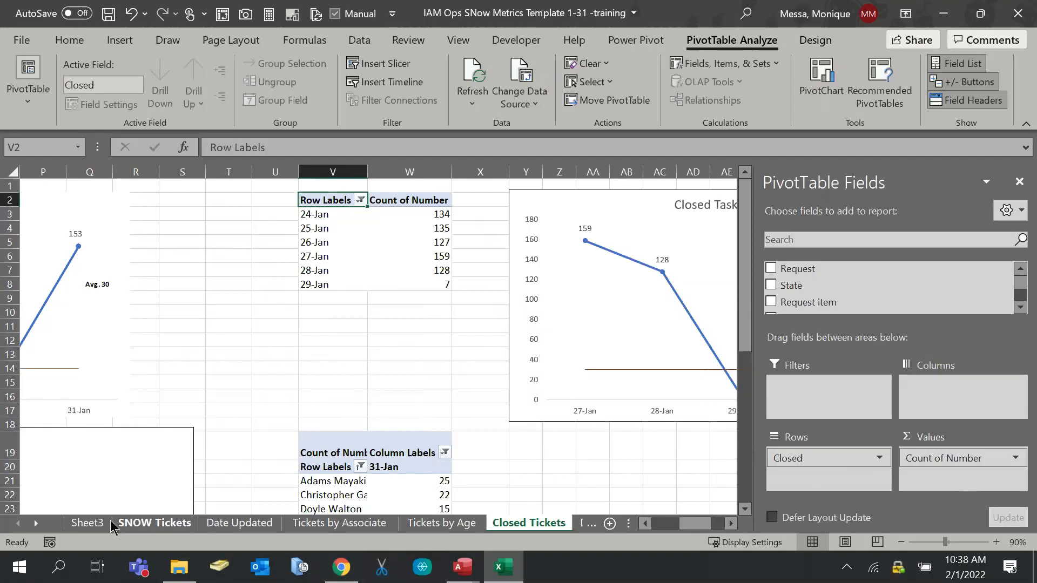
pyautogui.click(86, 523)
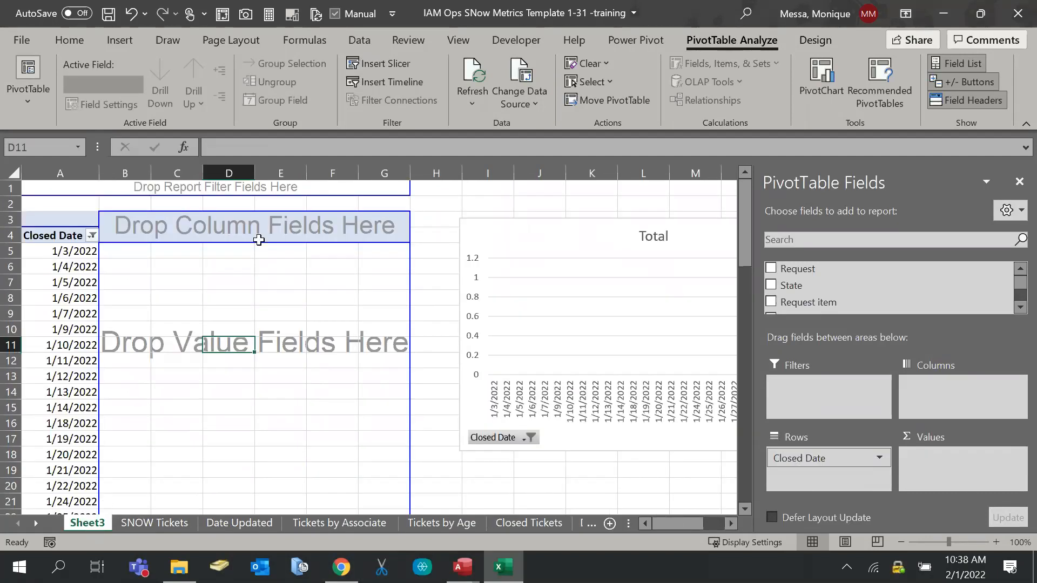
pyautogui.scroll(-2, 874, 298)
pyautogui.scroll(-12, 874, 299)
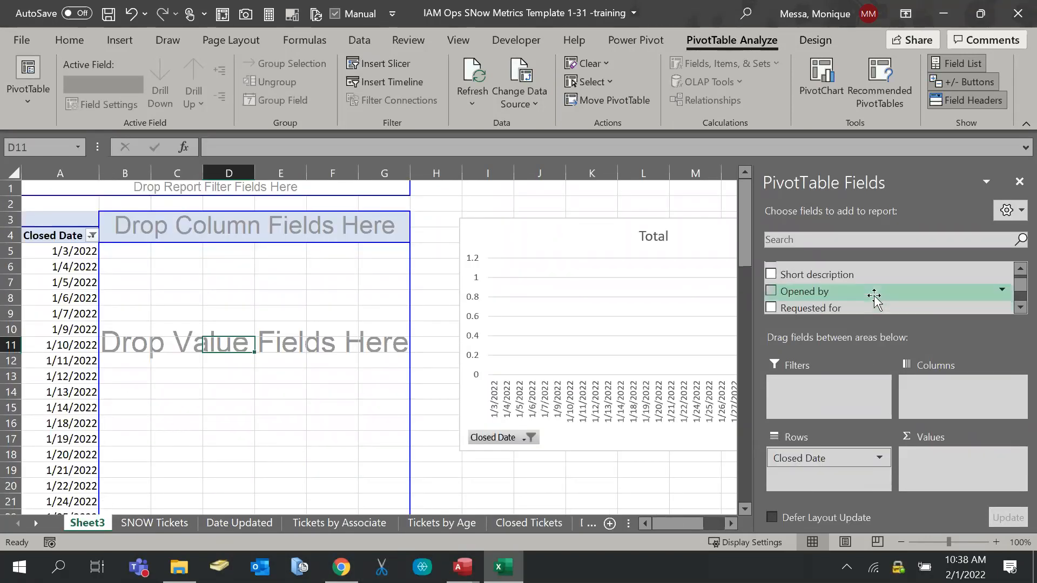
pyautogui.scroll(-2, 874, 298)
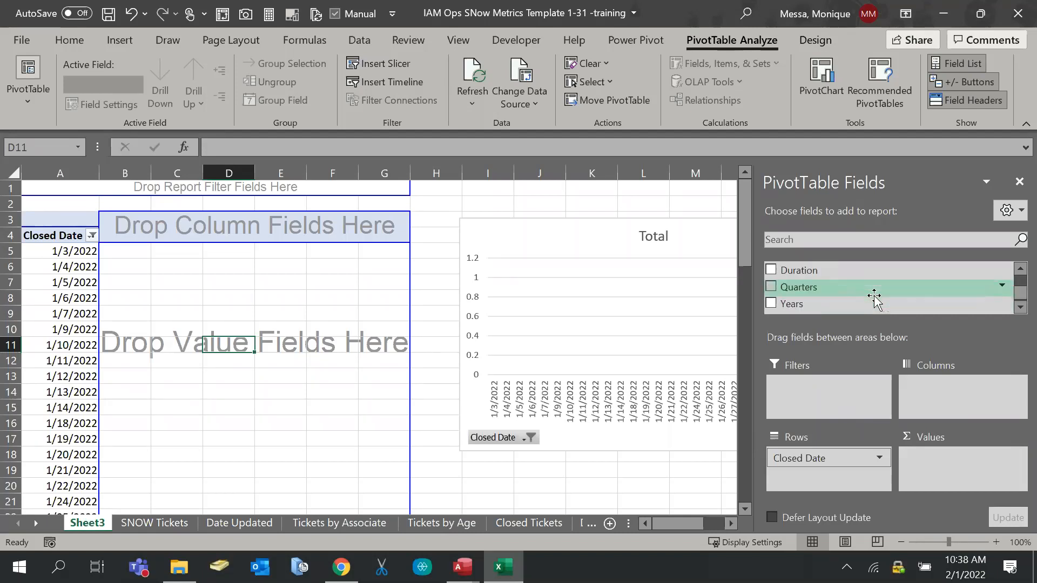
pyautogui.scroll(14, 873, 298)
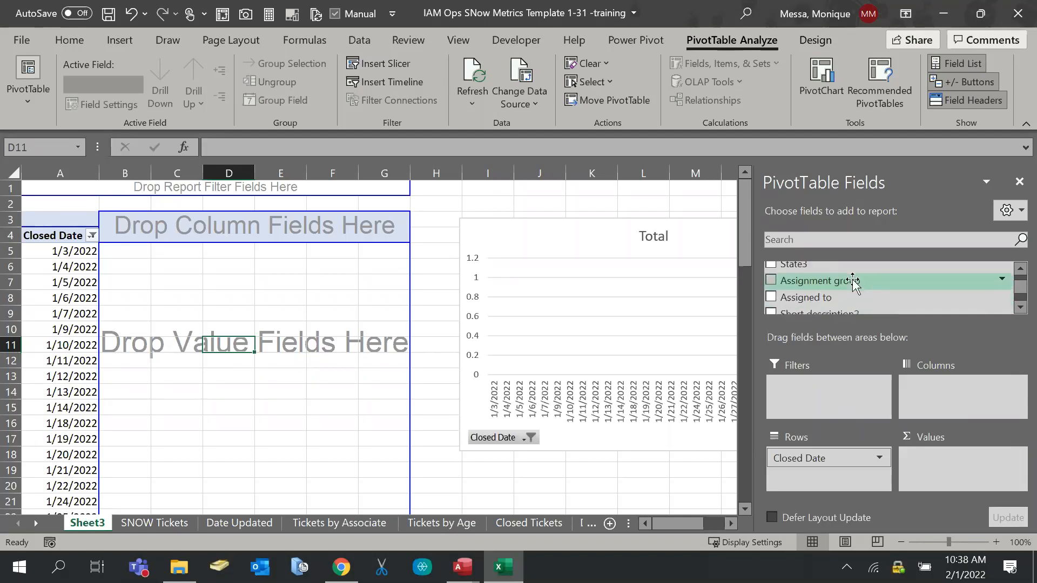
pyautogui.scroll(1, 853, 281)
pyautogui.scroll(-8, 852, 282)
pyautogui.scroll(-4, 854, 286)
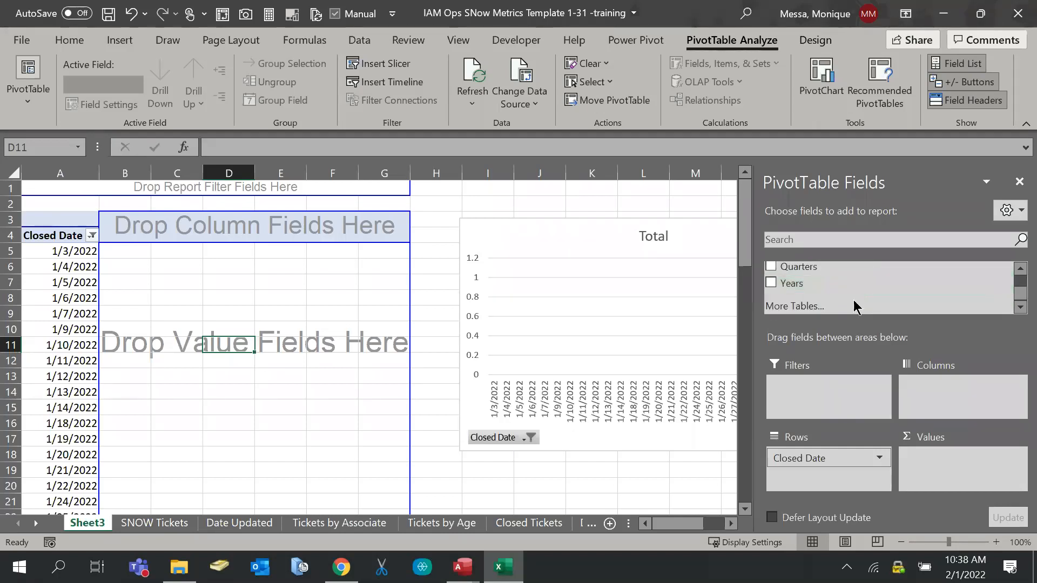
pyautogui.click(446, 360)
pyautogui.click(189, 287)
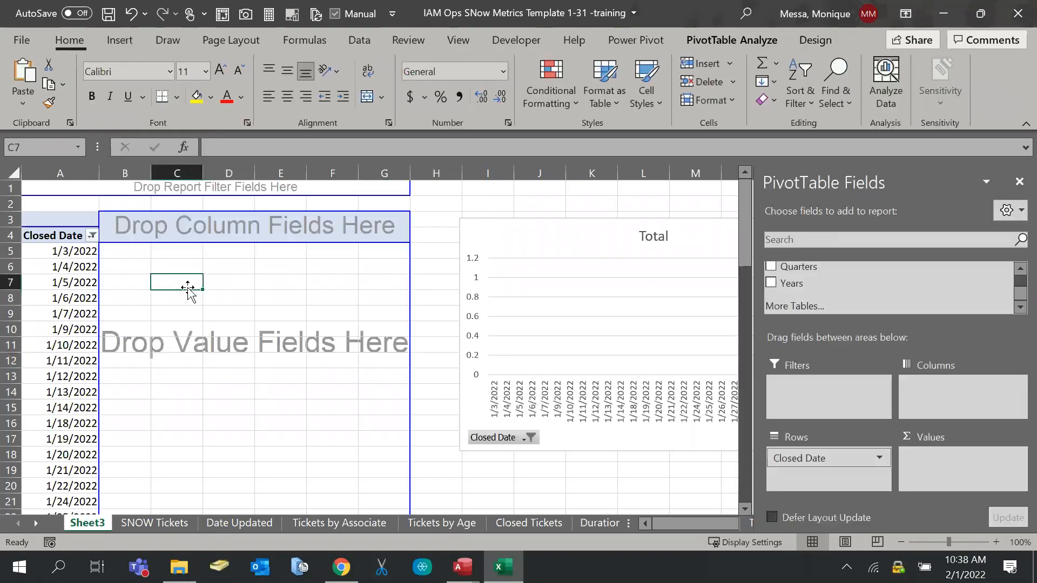
pyautogui.scroll(5, 912, 301)
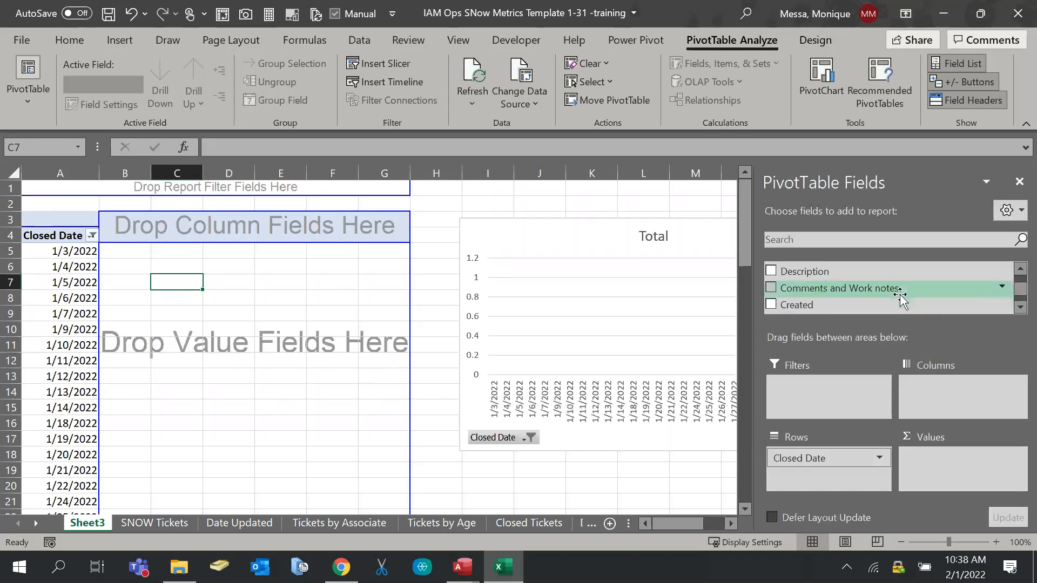
pyautogui.click(1020, 307)
pyautogui.click(1020, 307)
pyautogui.click(1019, 307)
pyautogui.click(1020, 308)
pyautogui.click(1020, 308)
pyautogui.click(1020, 308)
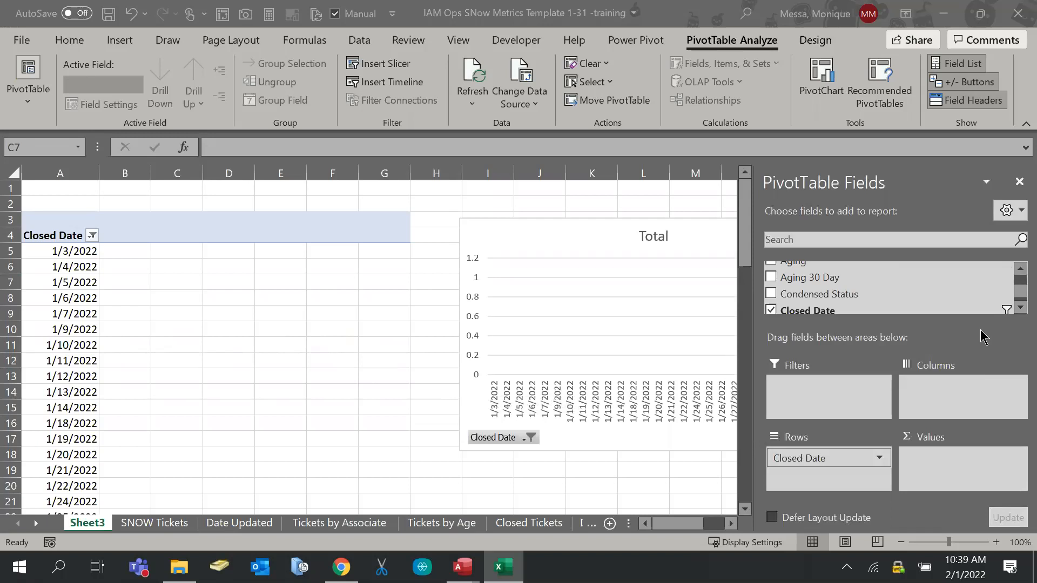
pyautogui.scroll(-5, 896, 302)
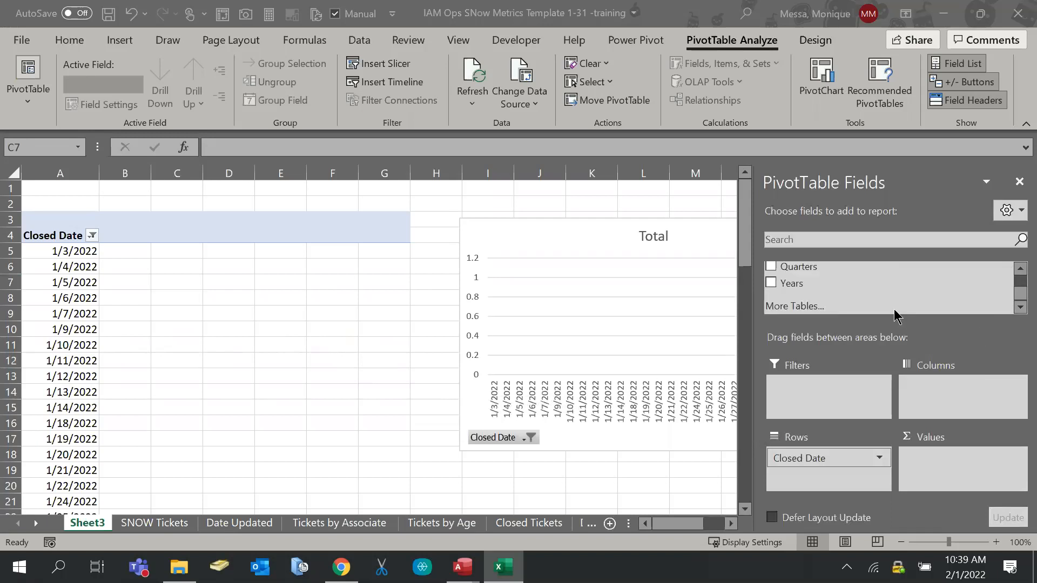
pyautogui.scroll(5, 831, 299)
pyautogui.scroll(-1, 832, 295)
pyautogui.scroll(-2, 831, 296)
pyautogui.scroll(3, 831, 296)
pyautogui.scroll(-1, 831, 296)
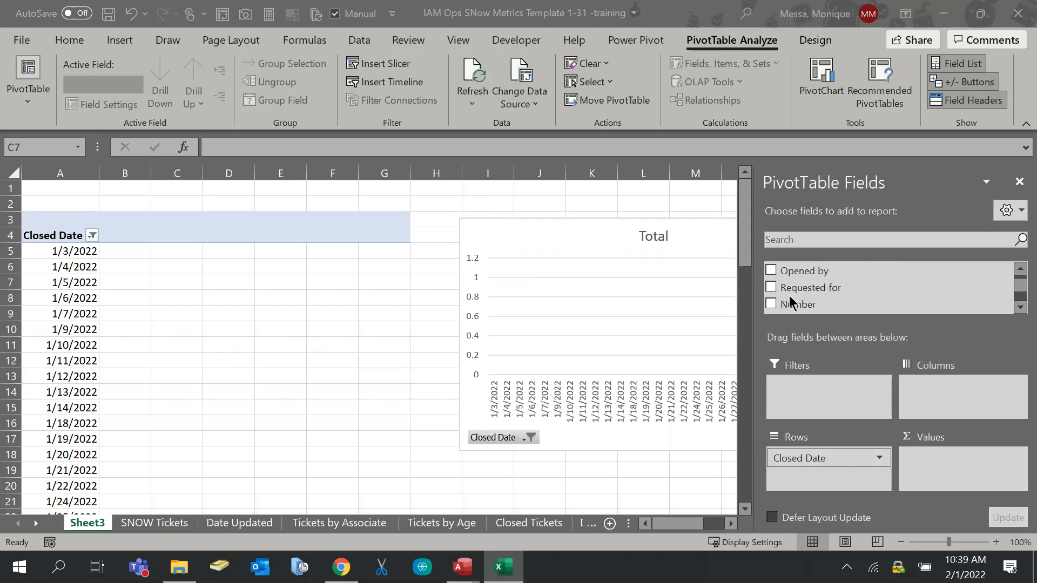
# Add Number to the Values area as Count of Number, then select cell C5 outside the pivot
pyautogui.moveTo(788, 304); pyautogui.dragTo(945, 476)
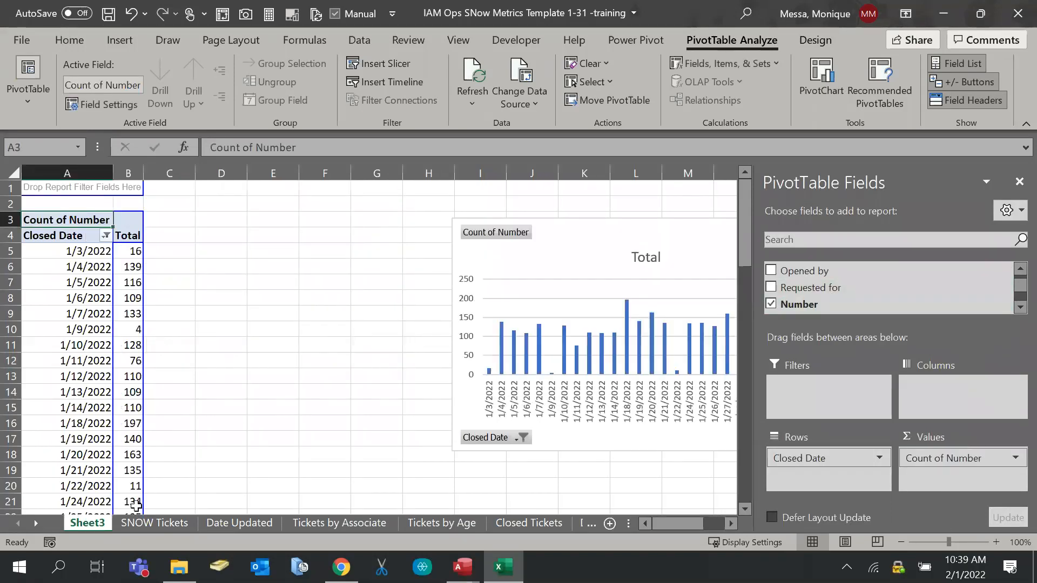
pyautogui.click(200, 299)
pyautogui.click(170, 245)
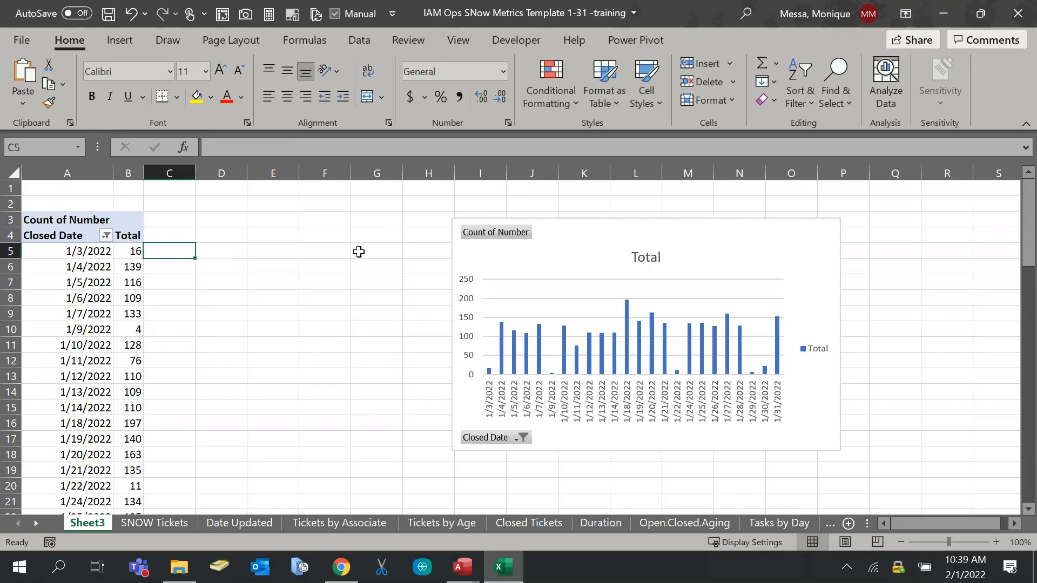
# Change the PivotChart's chart type from columns to Line
pyautogui.click(592, 278)
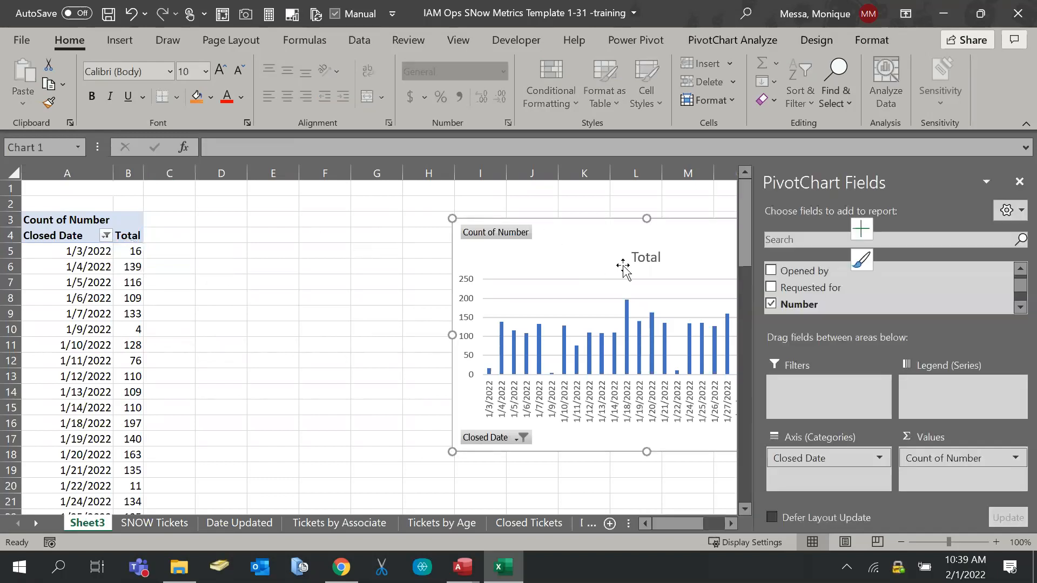
pyautogui.rightClick(614, 265)
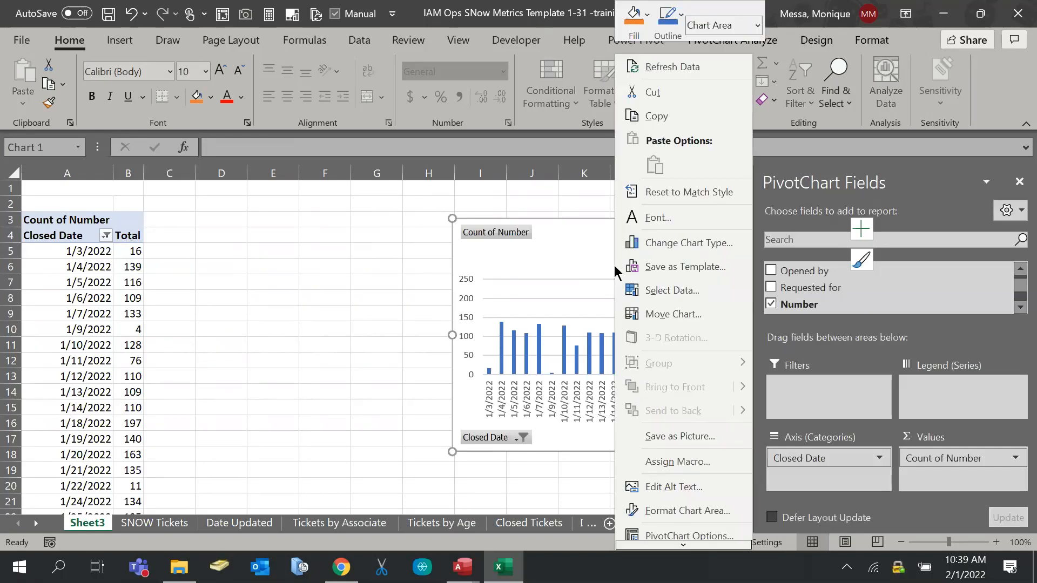
pyautogui.click(664, 242)
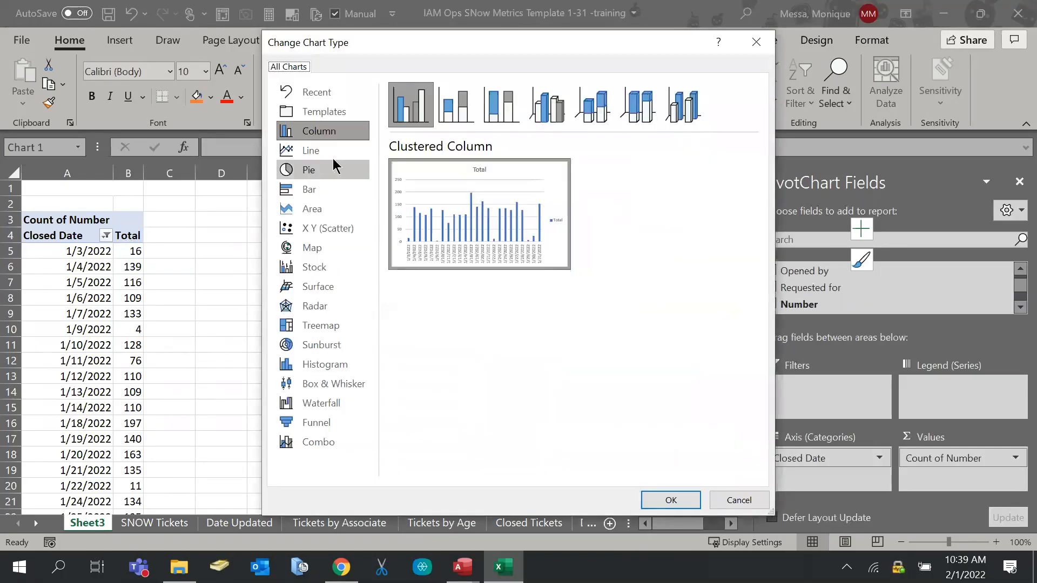
pyautogui.click(333, 156)
pyautogui.click(669, 499)
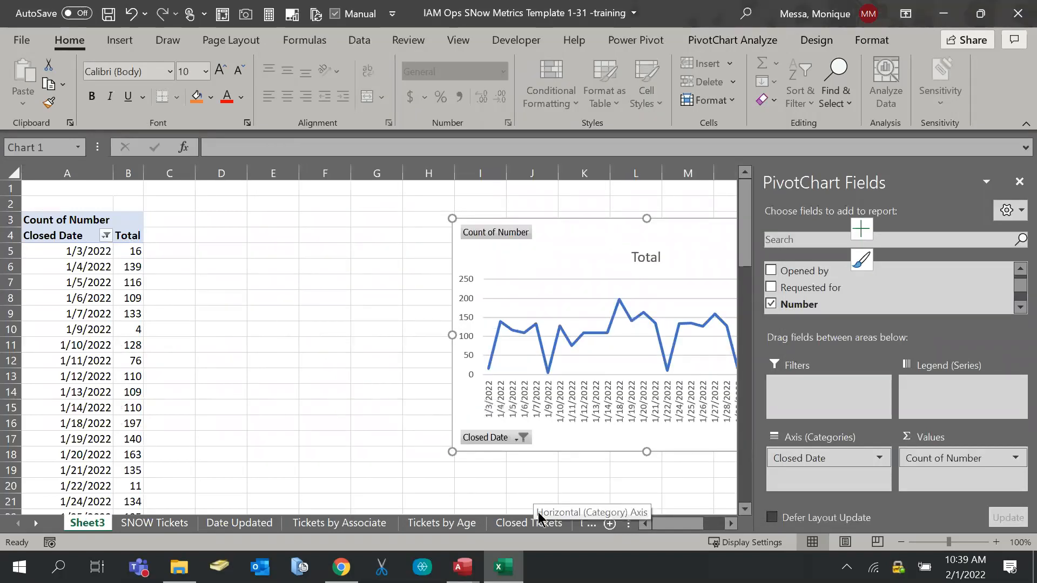
# Move the line chart left so it sits beside the pivot table
pyautogui.moveTo(551, 222); pyautogui.dragTo(368, 217)
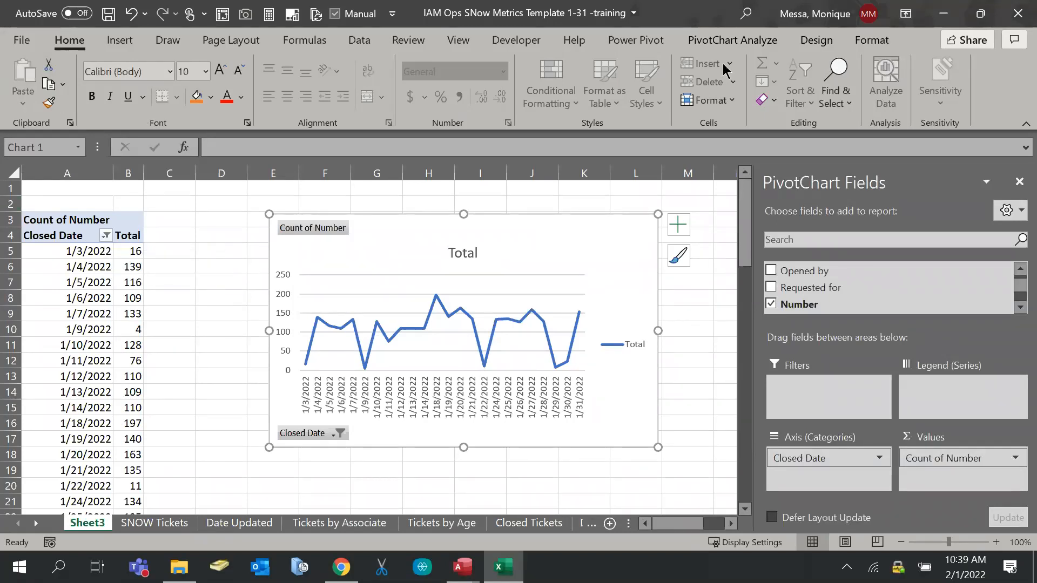
pyautogui.click(732, 40)
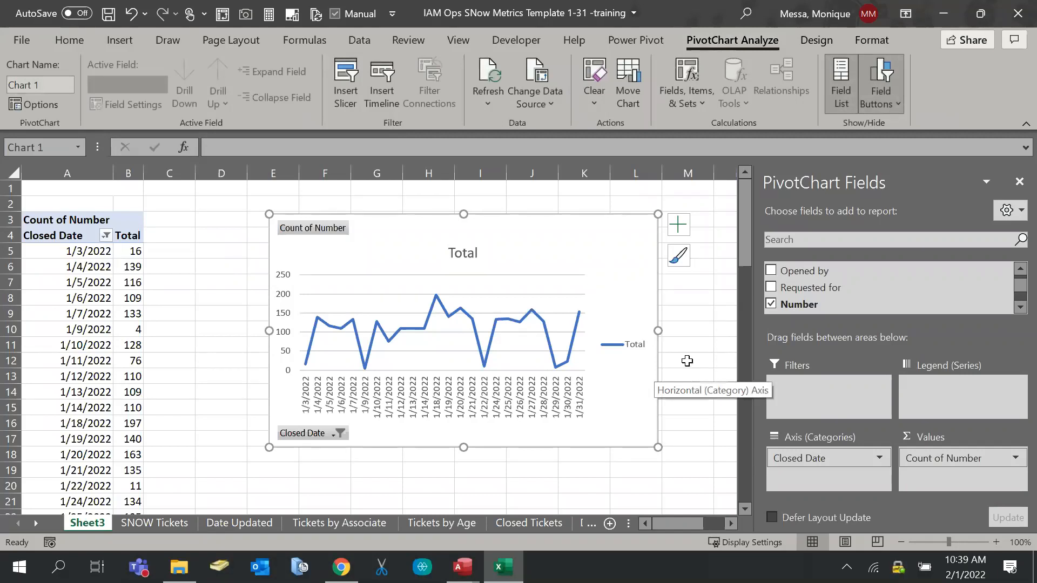
pyautogui.click(345, 81)
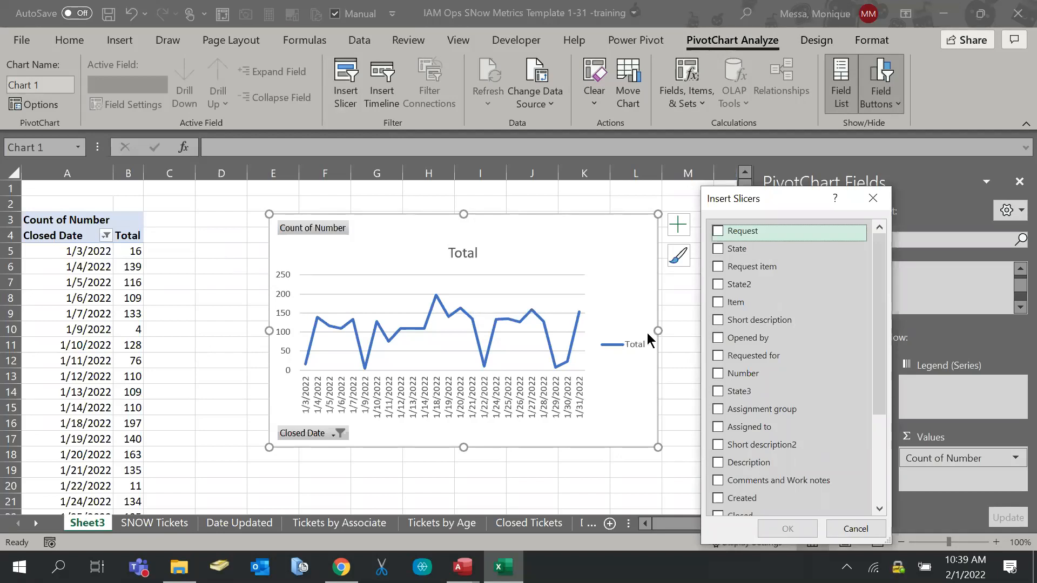
# Insert a Closed Date slicer and place it to the right of the line chart
pyautogui.scroll(-3, 755, 360)
pyautogui.scroll(-1, 767, 363)
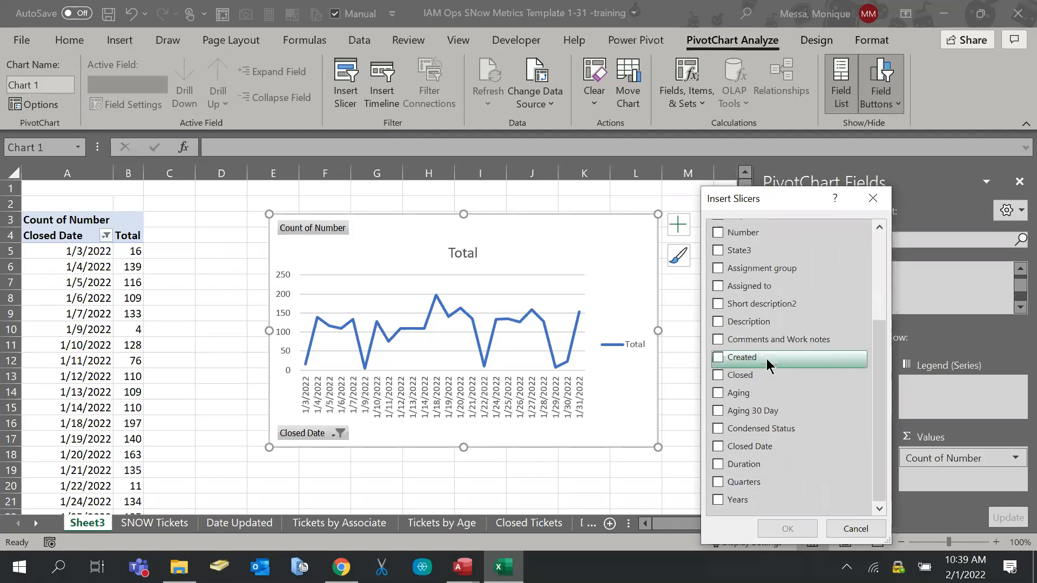
pyautogui.click(718, 375)
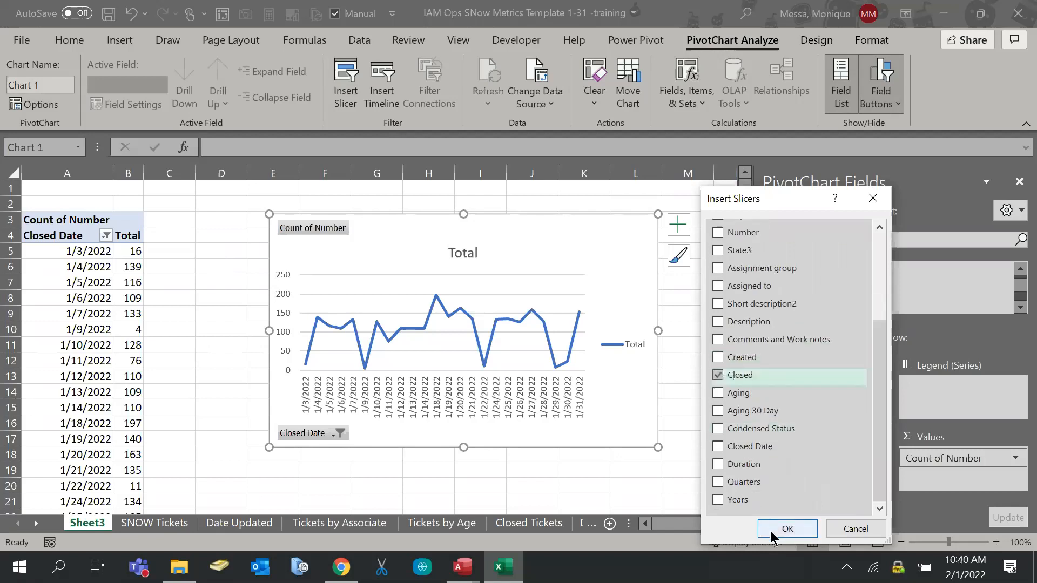
pyautogui.click(710, 376)
pyautogui.click(718, 446)
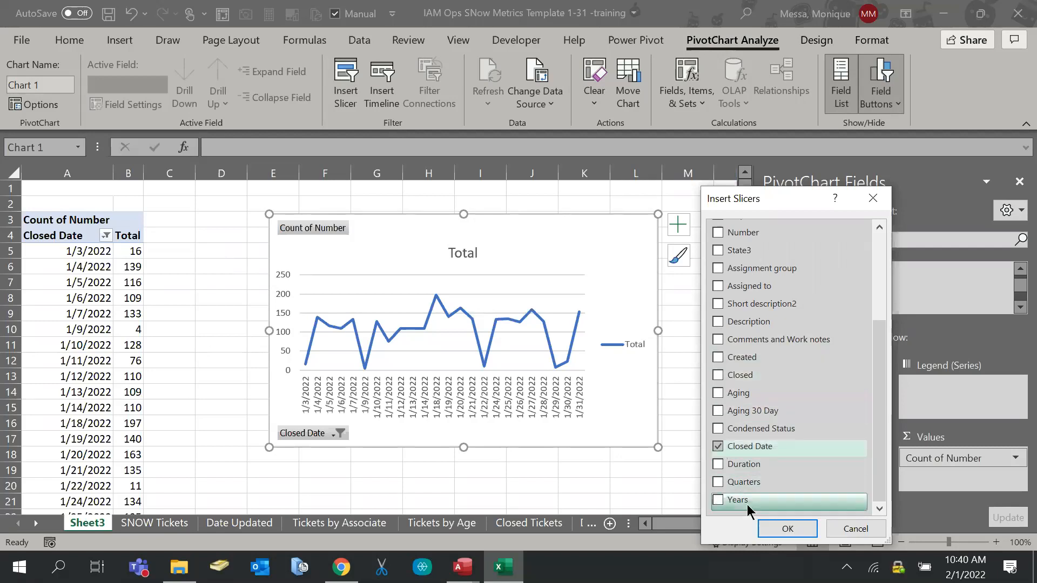
pyautogui.click(770, 532)
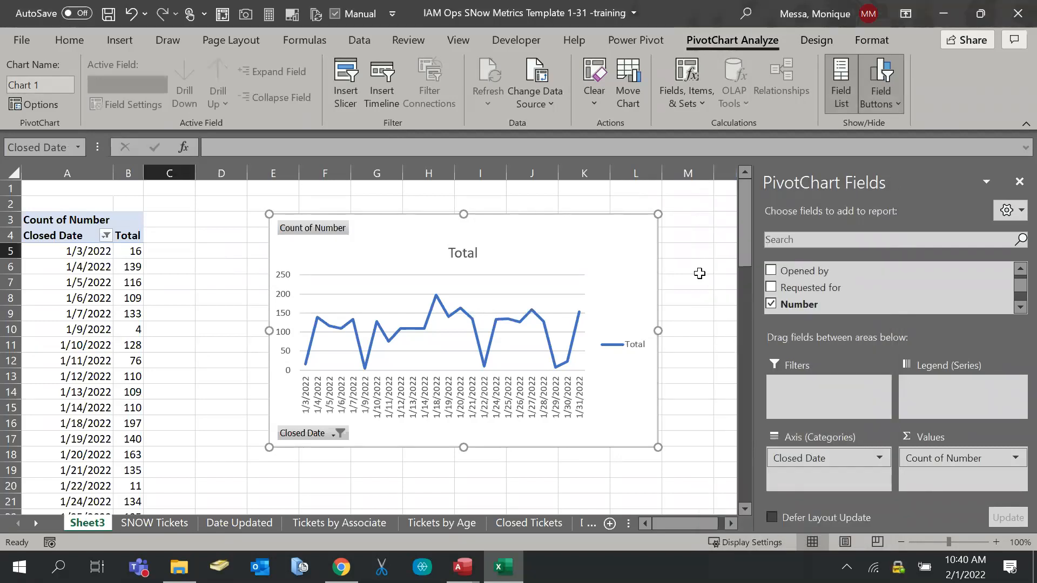
pyautogui.moveTo(394, 261); pyautogui.dragTo(771, 220)
# Turn on Multi-Select in the Closed Date slicer and adjust its position
pyautogui.scroll(-5, 793, 329)
pyautogui.scroll(-8, 793, 329)
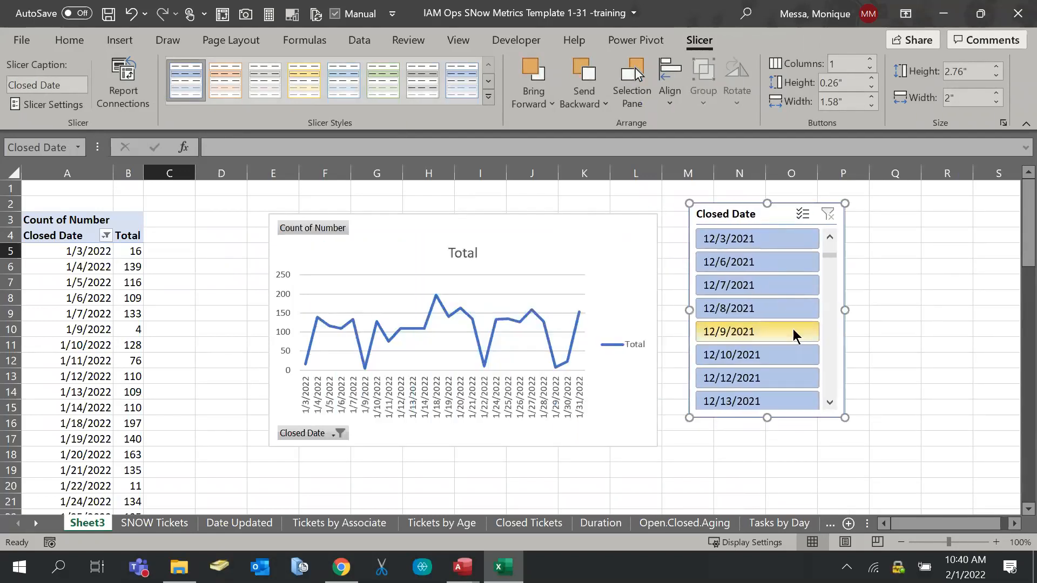
pyautogui.scroll(-5, 792, 308)
pyautogui.scroll(15, 791, 308)
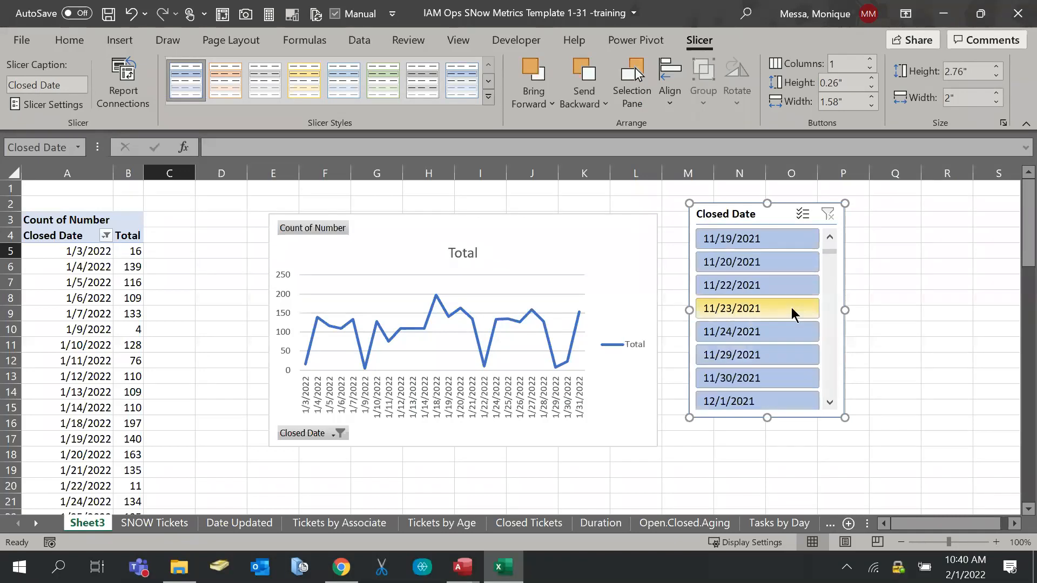
pyautogui.click(805, 217)
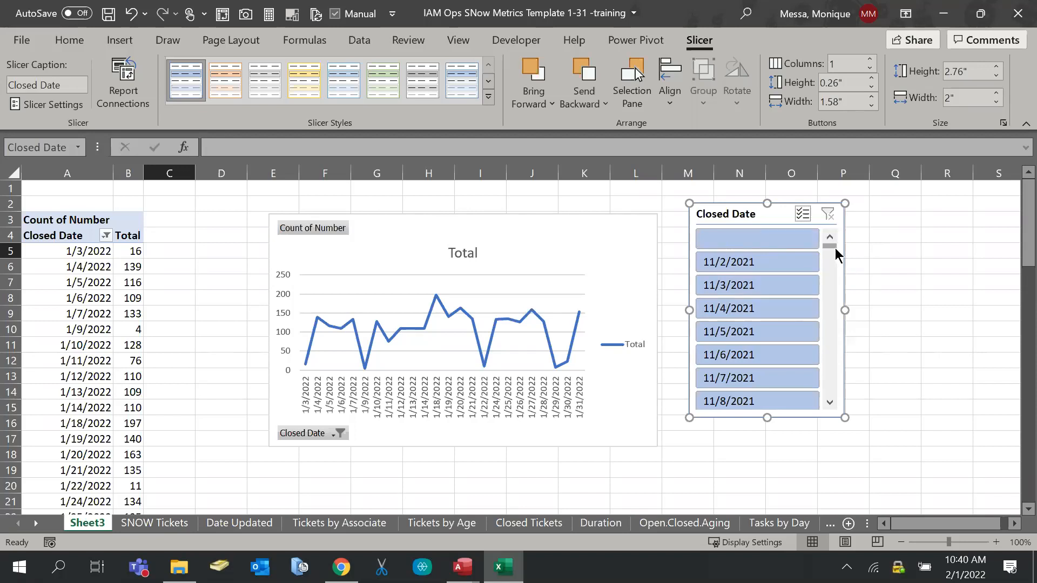
pyautogui.moveTo(835, 251)
pyautogui.mouseDown()
pyautogui.moveTo(829, 416)
pyautogui.moveTo(821, 249)
pyautogui.mouseUp()
pyautogui.rightClick(772, 218)
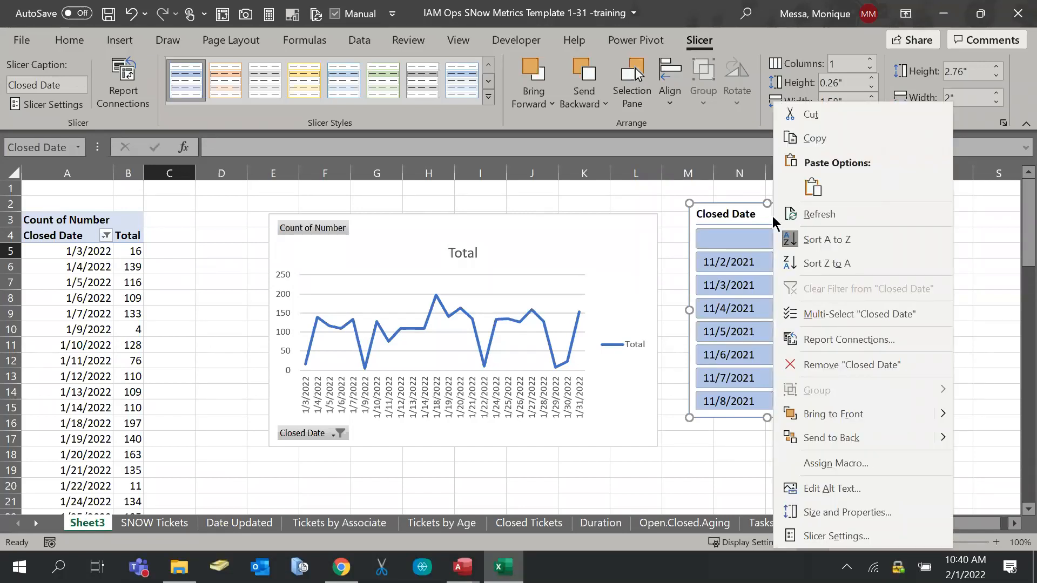
pyautogui.click(772, 217)
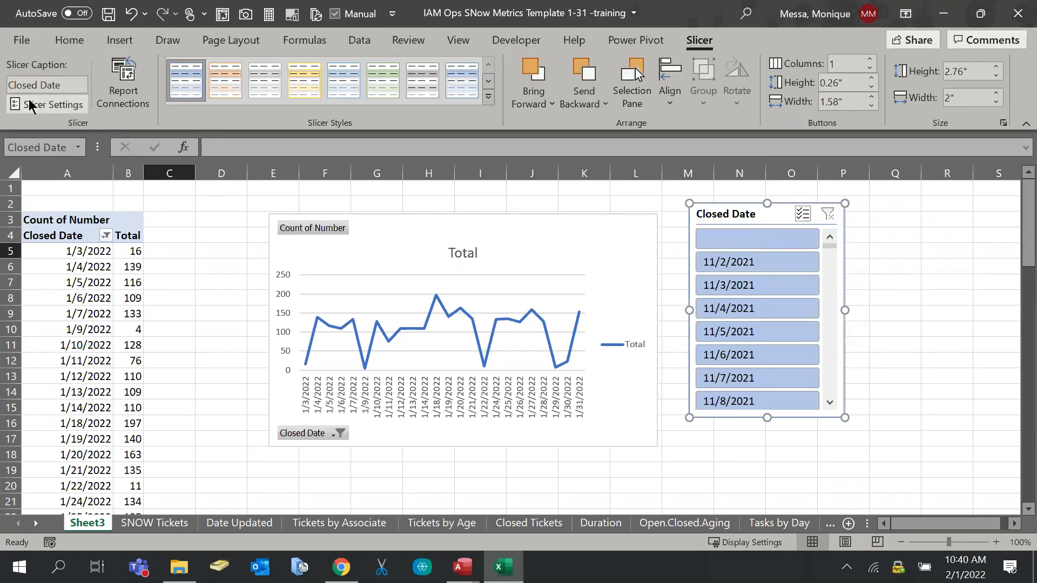
pyautogui.click(106, 98)
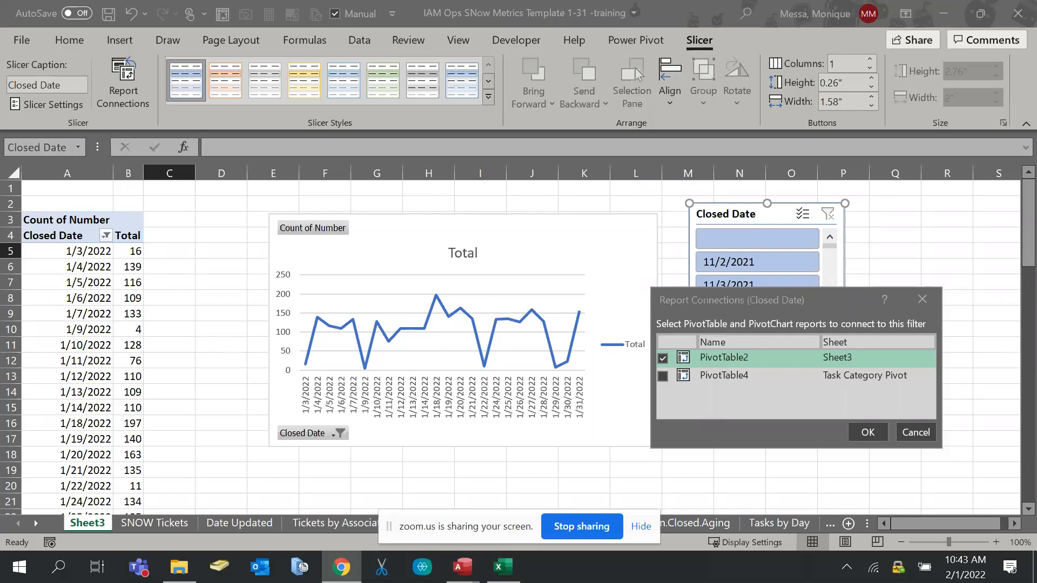
pyautogui.click(641, 526)
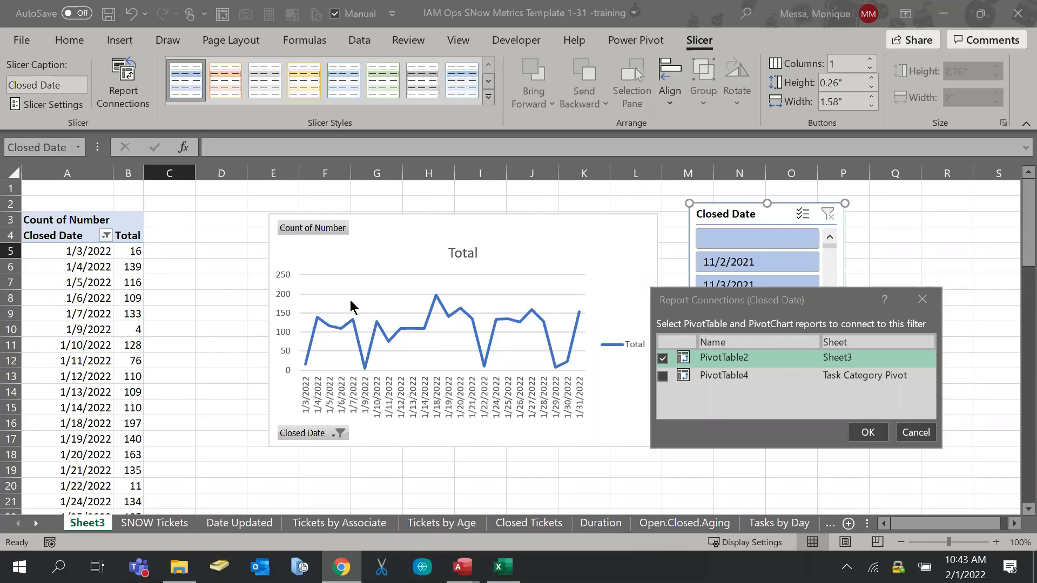
pyautogui.click(916, 434)
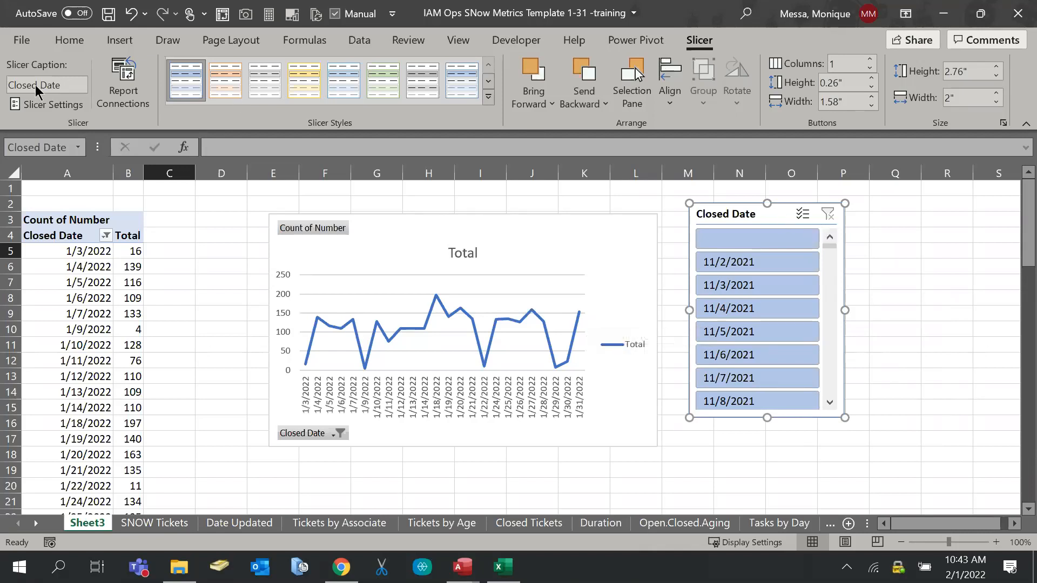
# Enable 'Hide items with no data' in the Closed Date slicer's settings
pyautogui.click(32, 104)
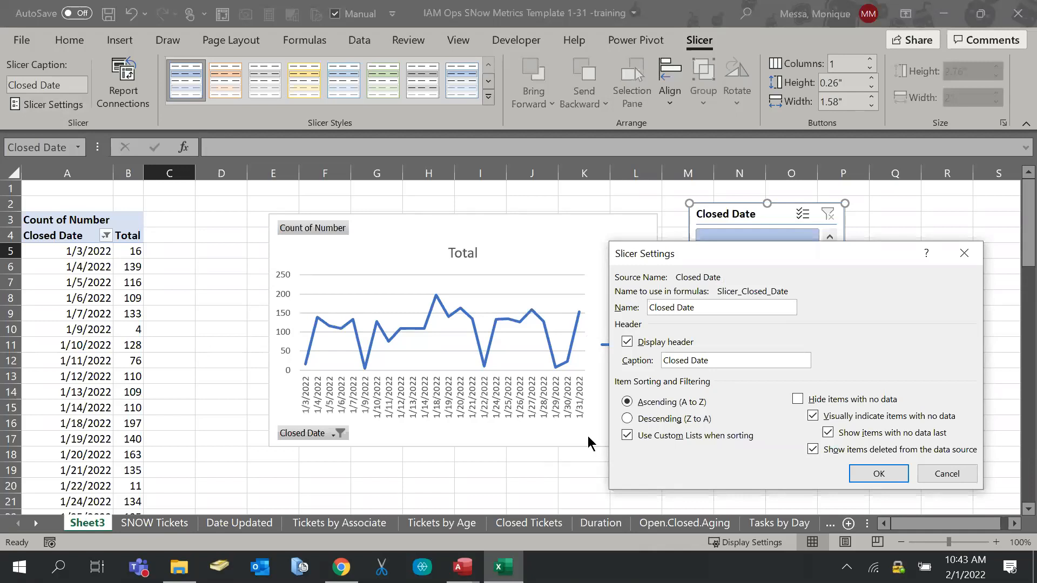
pyautogui.click(858, 400)
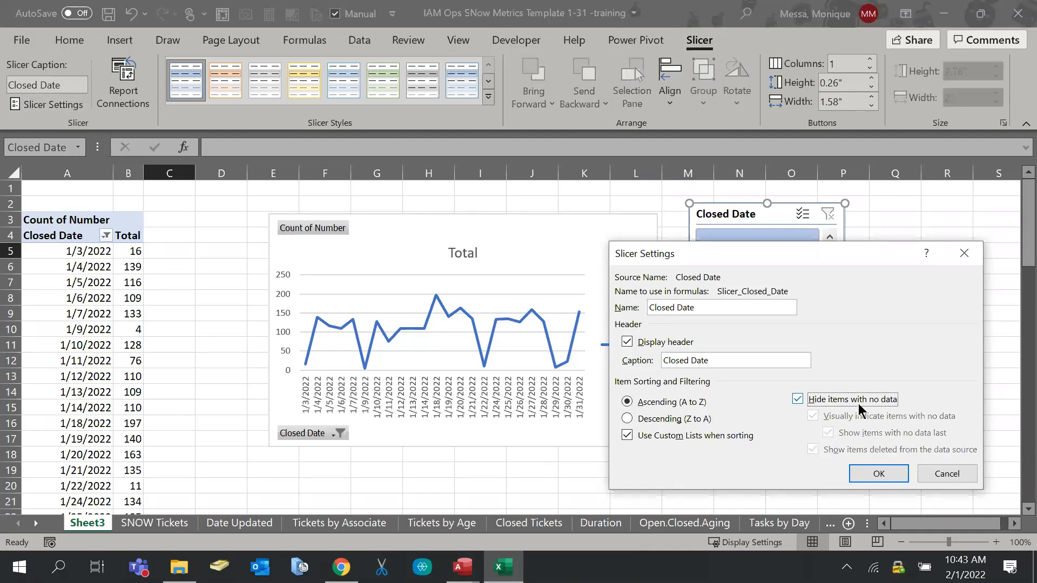
pyautogui.click(862, 470)
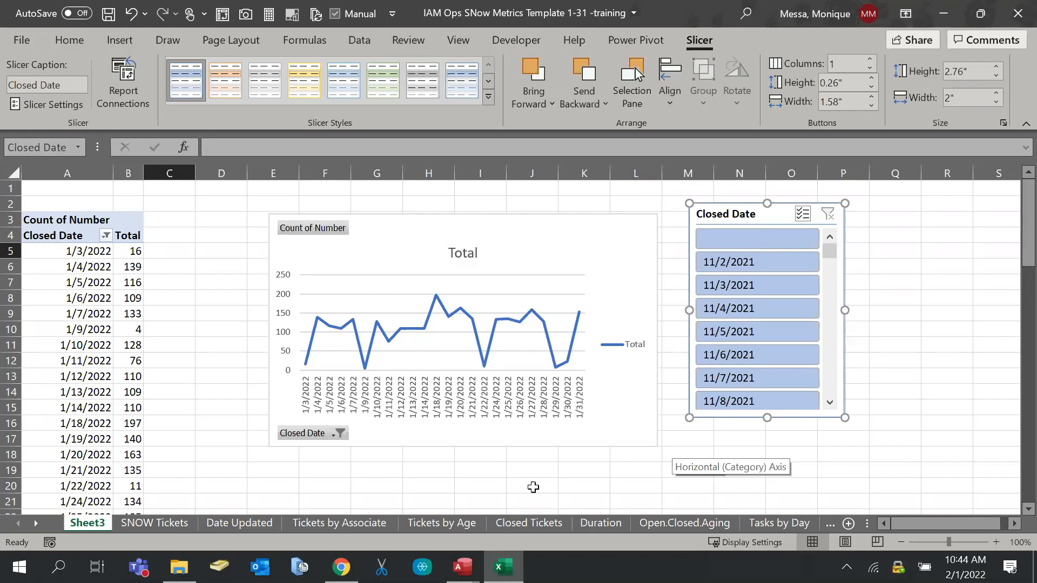
# Show the Closed Tickets sheet and review its Row Labels Date Filters without changing them
pyautogui.click(507, 526)
pyautogui.moveTo(689, 523)
pyautogui.mouseDown()
pyautogui.moveTo(669, 523)
pyautogui.moveTo(688, 526)
pyautogui.mouseUp()
pyautogui.click(268, 201)
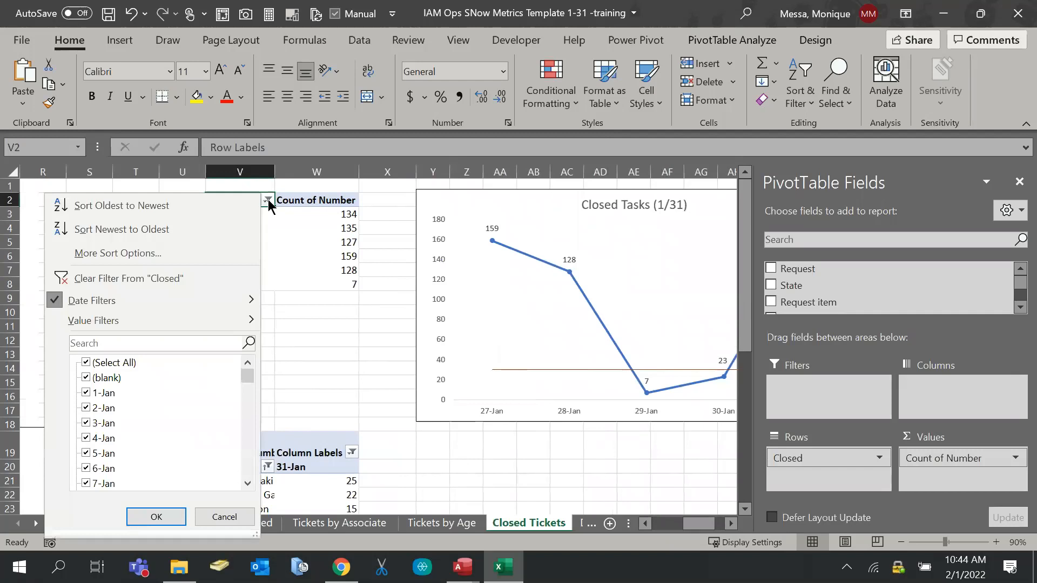
pyautogui.moveTo(206, 299)
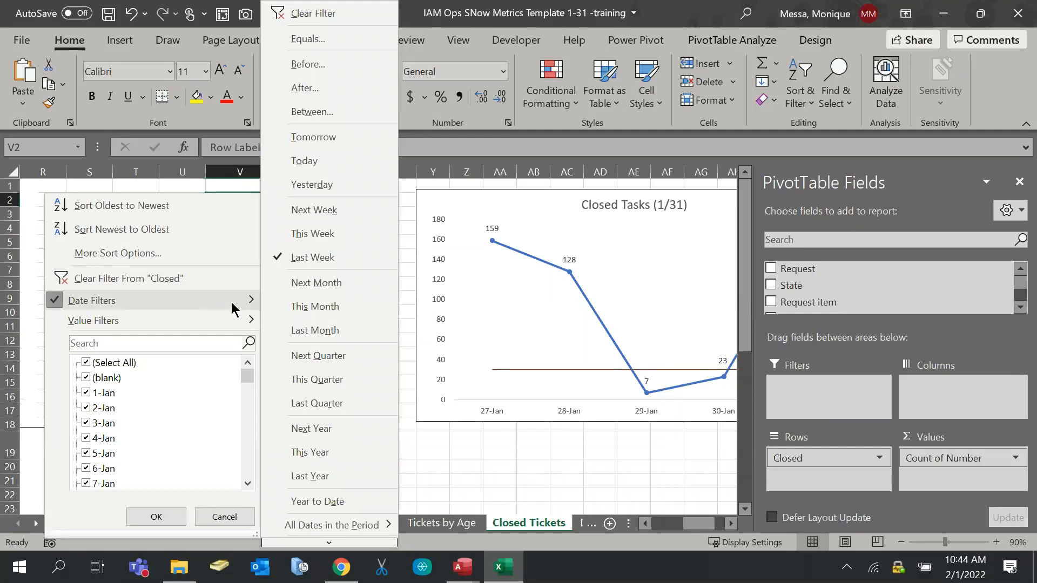
pyautogui.click(412, 204)
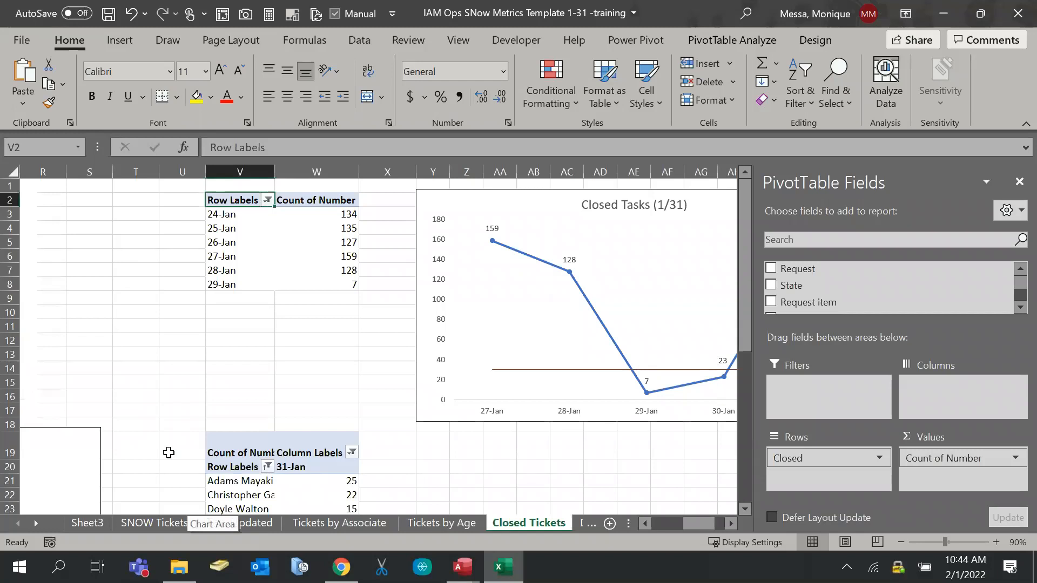
# Return to Sheet3 and review the Closed Date filter options without changes
pyautogui.click(93, 526)
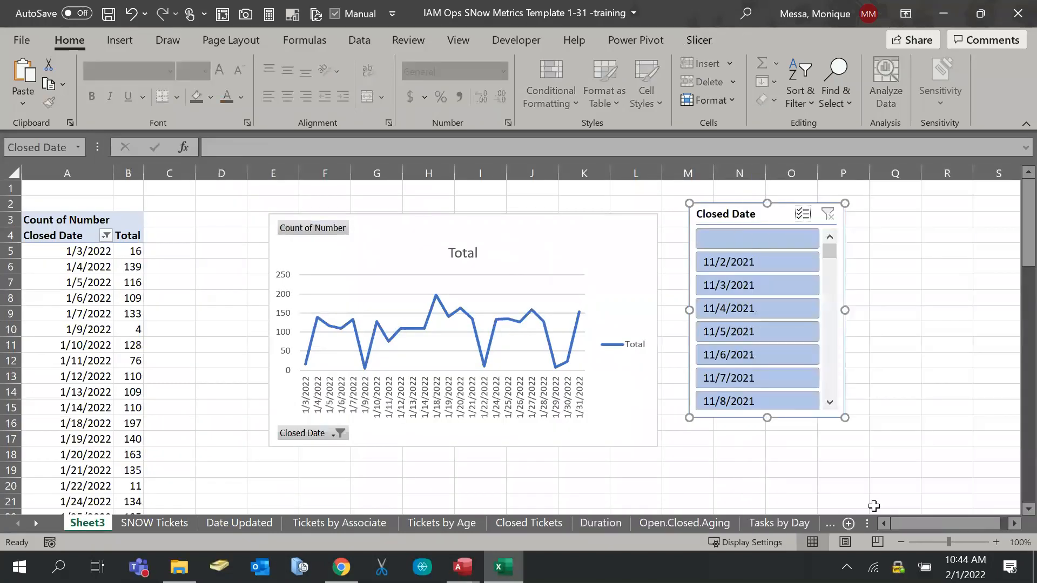
pyautogui.click(105, 236)
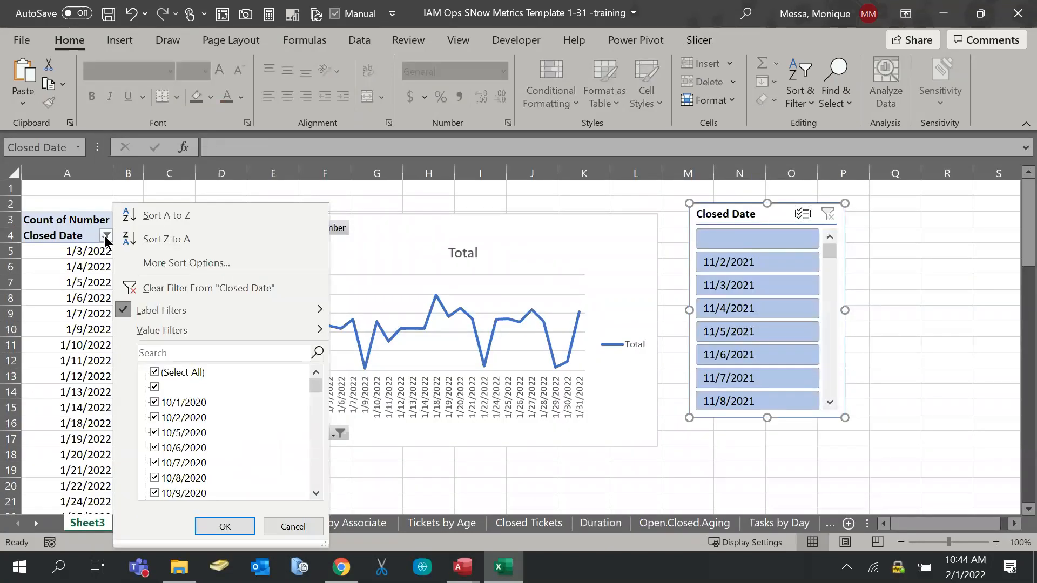
pyautogui.moveTo(203, 335)
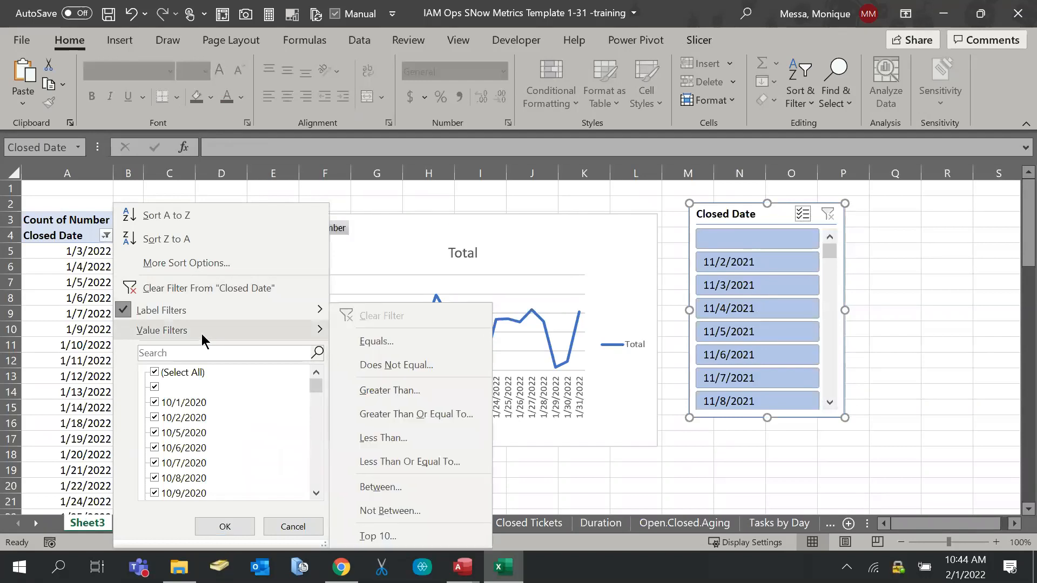
pyautogui.click(512, 231)
pyautogui.click(169, 251)
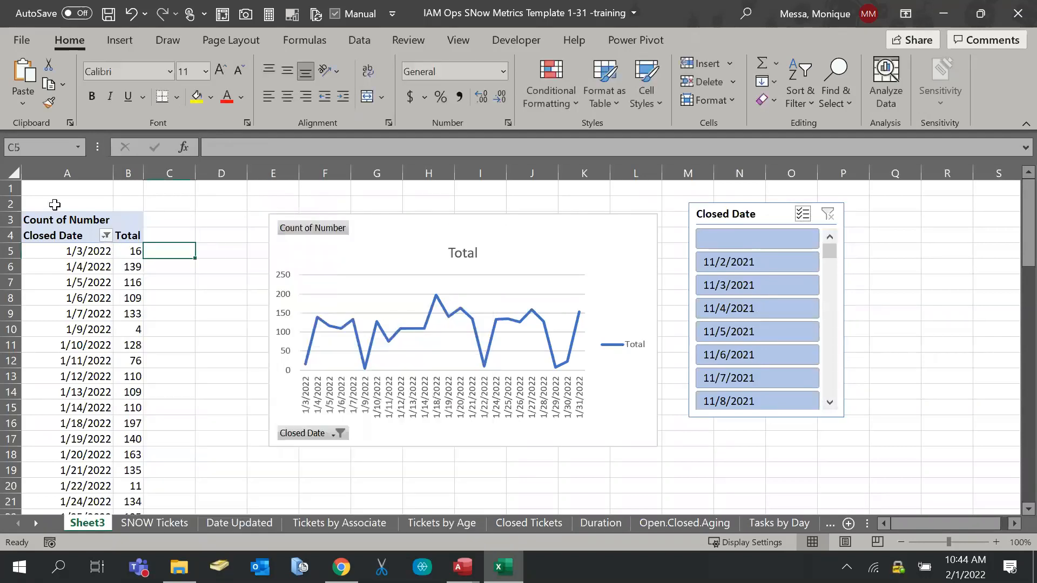
# Replace Closed Date with the Closed field in the pivot's Rows area
pyautogui.click(51, 240)
pyautogui.moveTo(834, 462); pyautogui.dragTo(862, 301)
pyautogui.scroll(3, 860, 301)
pyautogui.scroll(-5, 860, 301)
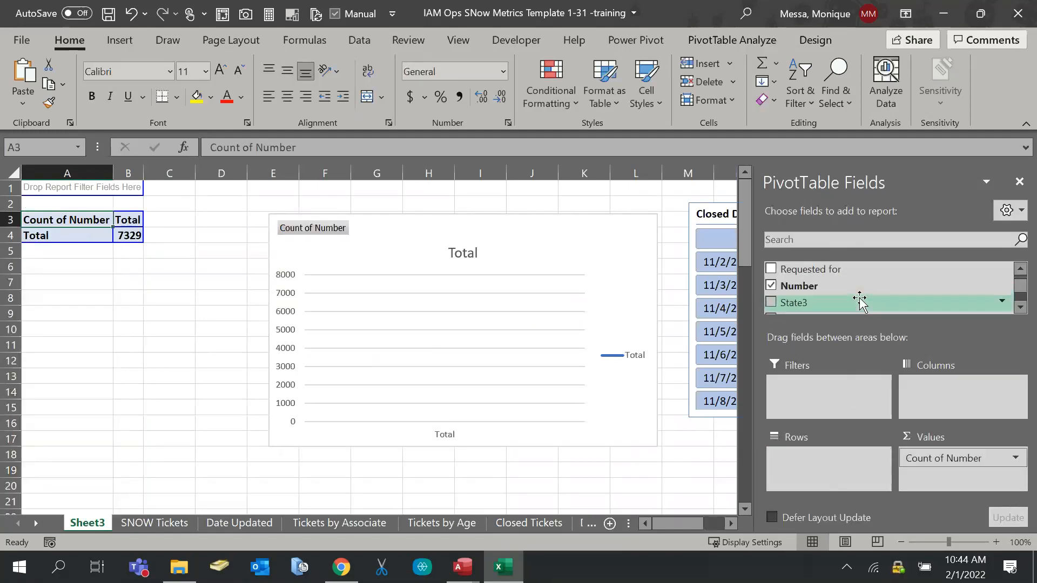
pyautogui.moveTo(859, 301)
pyautogui.mouseDown()
pyautogui.moveTo(815, 456)
pyautogui.moveTo(780, 462)
pyautogui.moveTo(782, 475)
pyautogui.mouseUp()
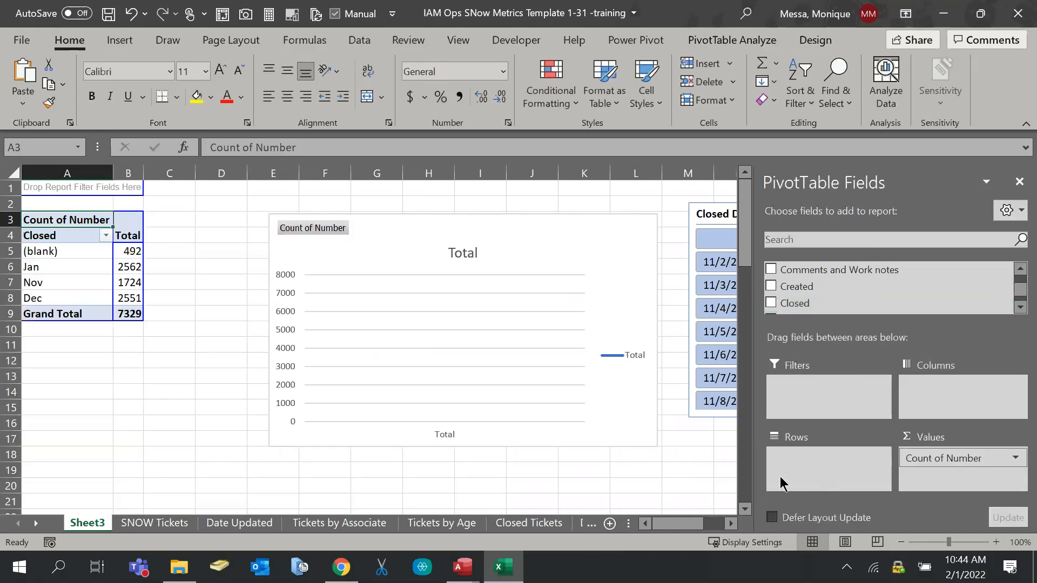
# Apply a Last Week date filter to the Closed rows, leaving only Jan with 690
pyautogui.click(106, 236)
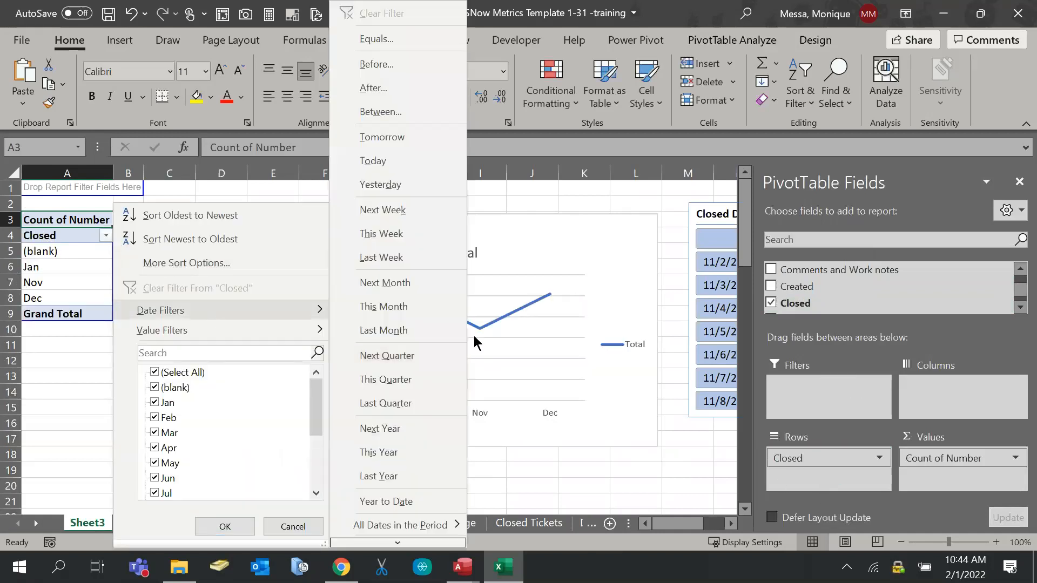
pyautogui.click(434, 261)
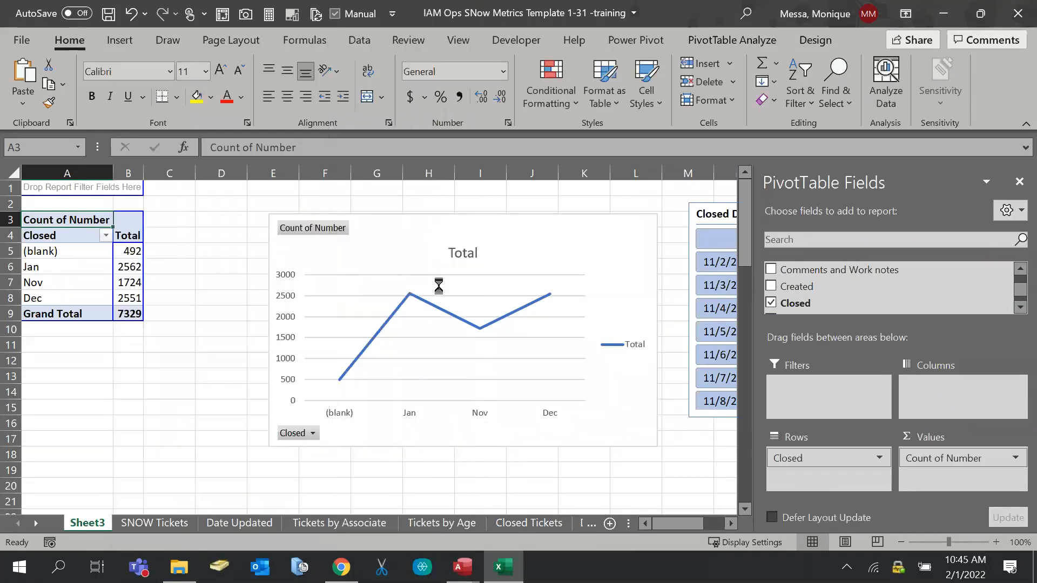
pyautogui.click(106, 238)
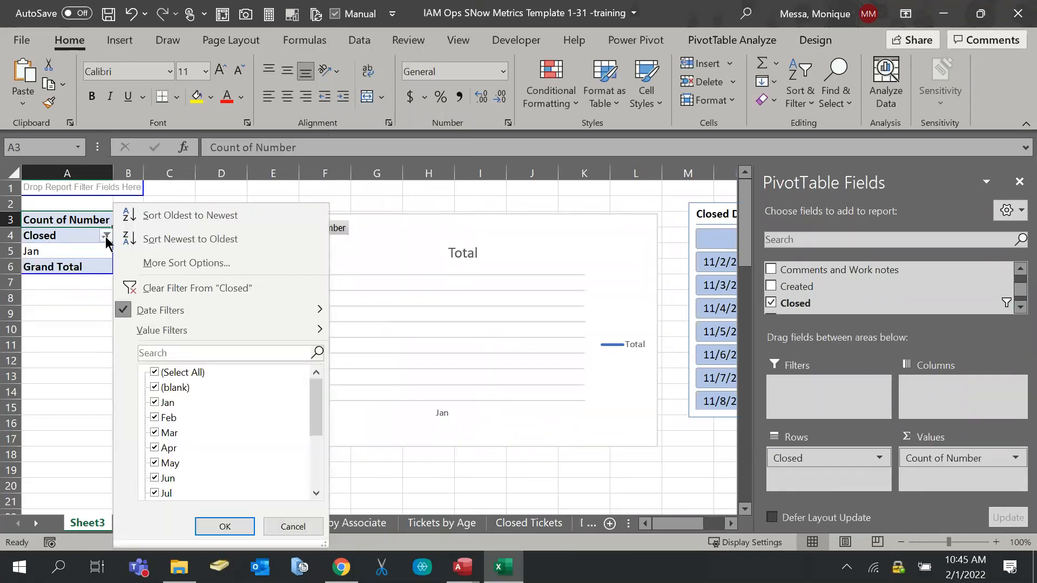
pyautogui.moveTo(197, 338)
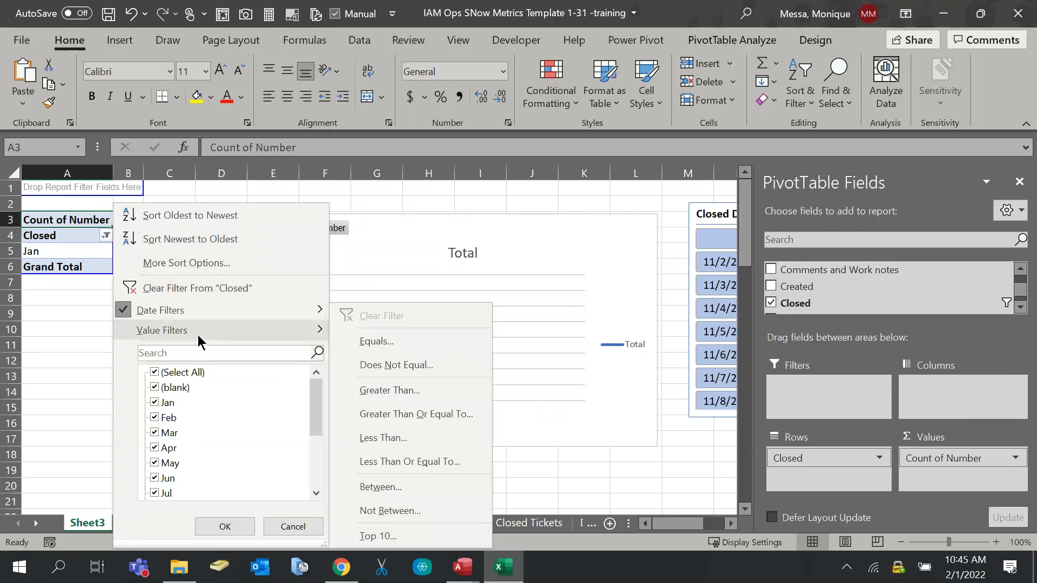
pyautogui.click(100, 298)
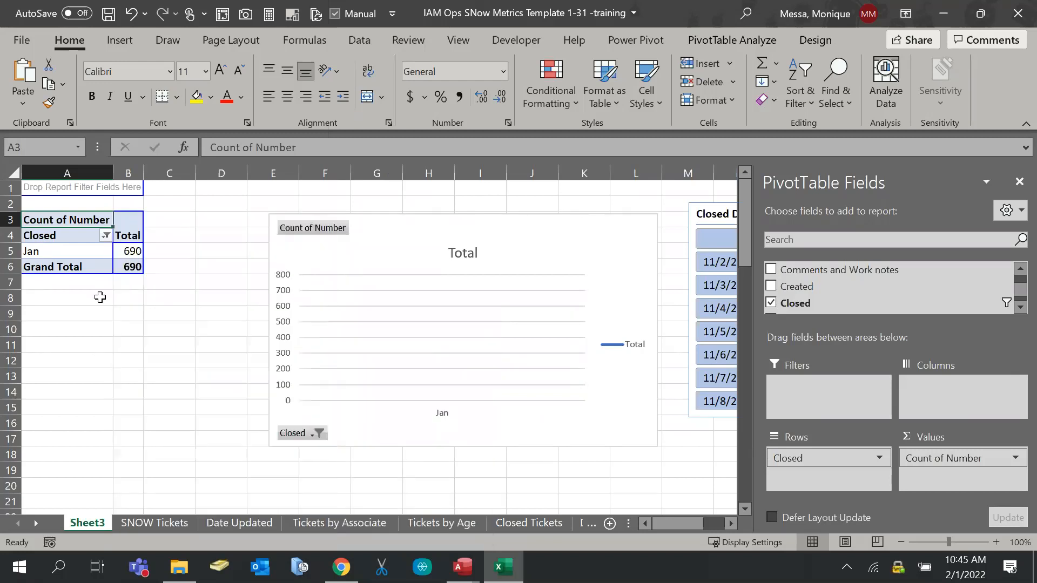
pyautogui.rightClick(90, 222)
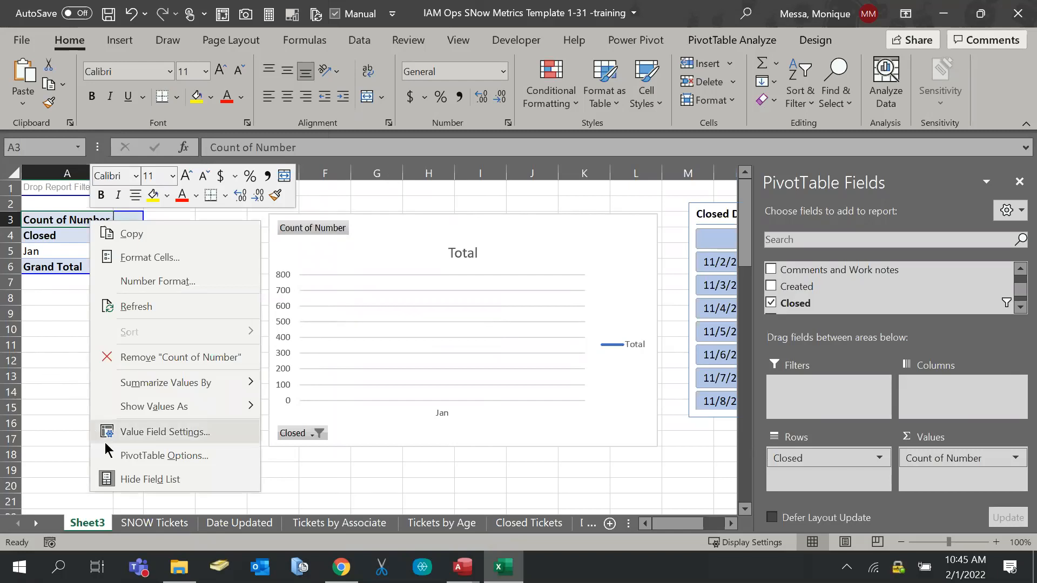
pyautogui.click(138, 432)
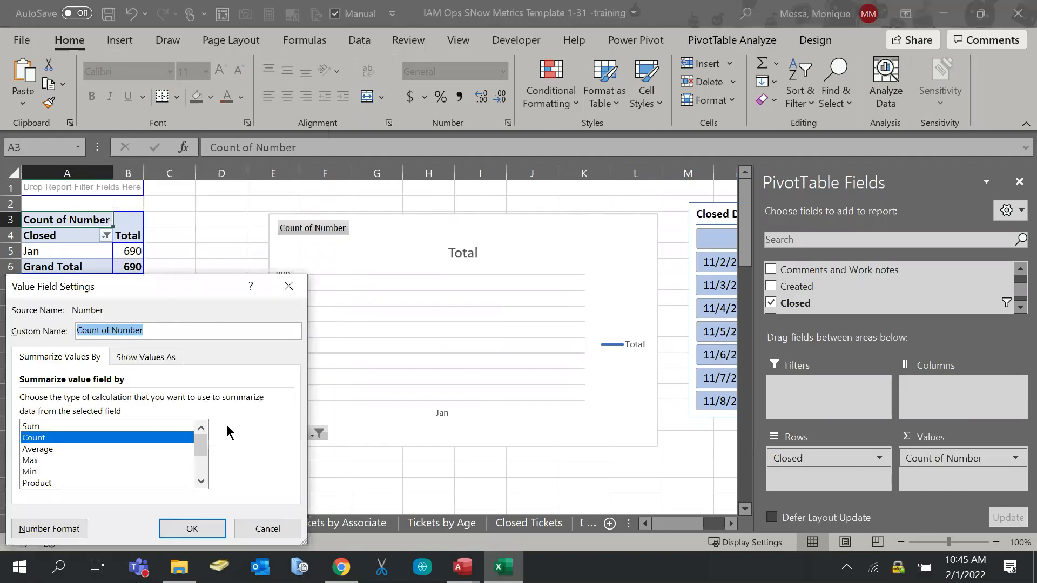
pyautogui.click(268, 529)
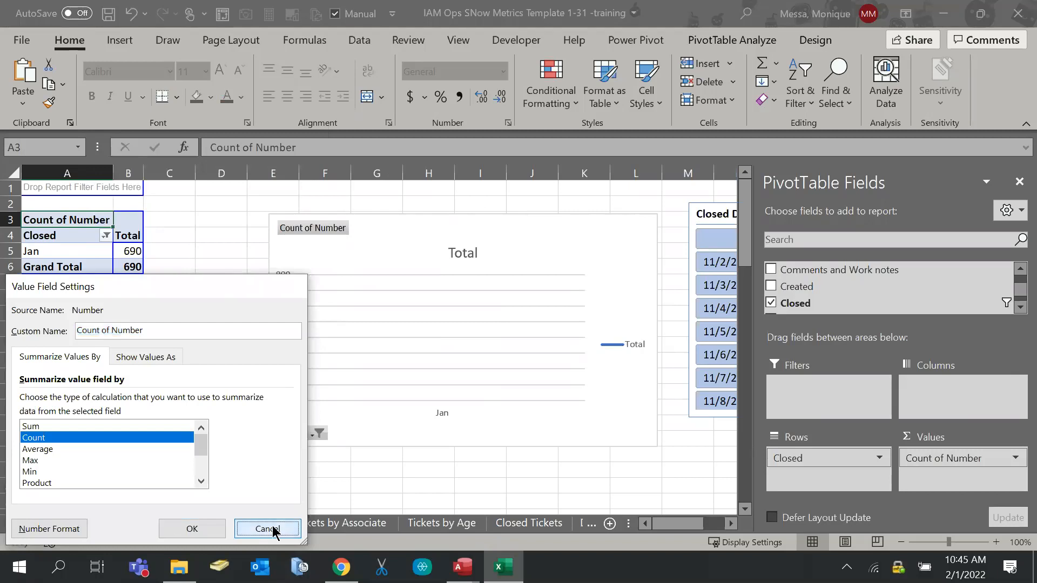
pyautogui.click(880, 460)
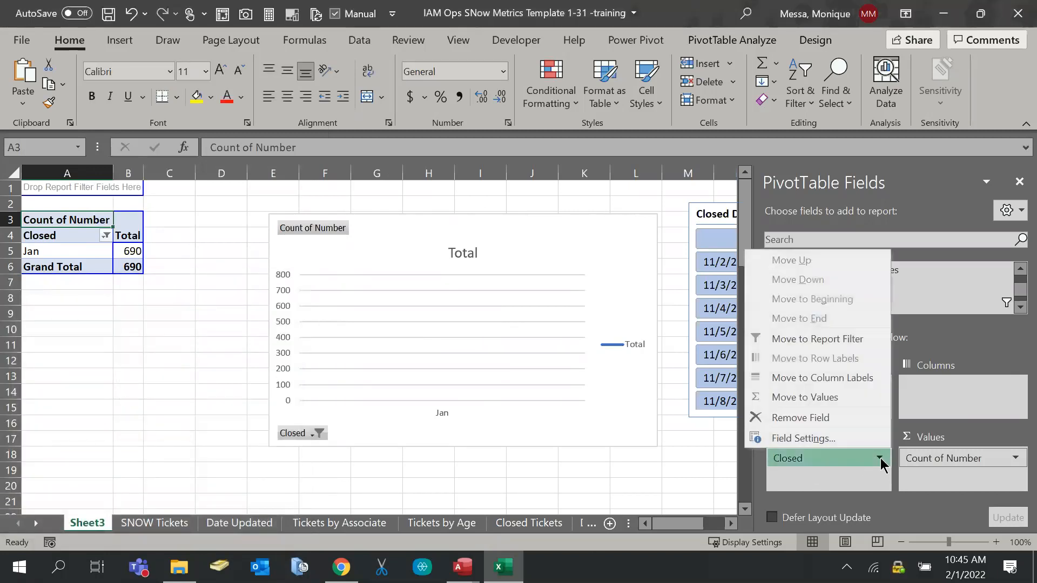
pyautogui.click(858, 438)
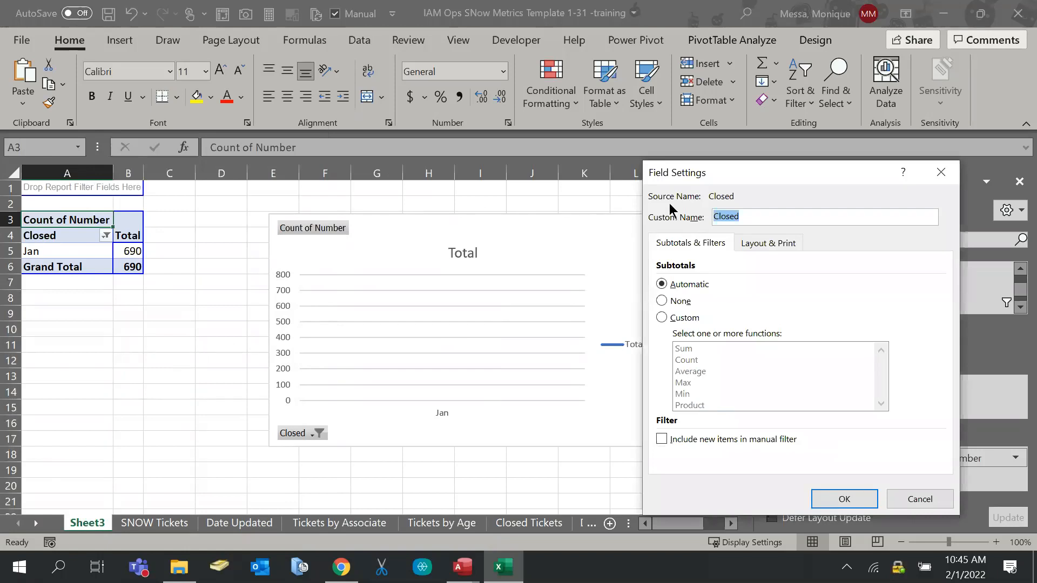
pyautogui.click(762, 245)
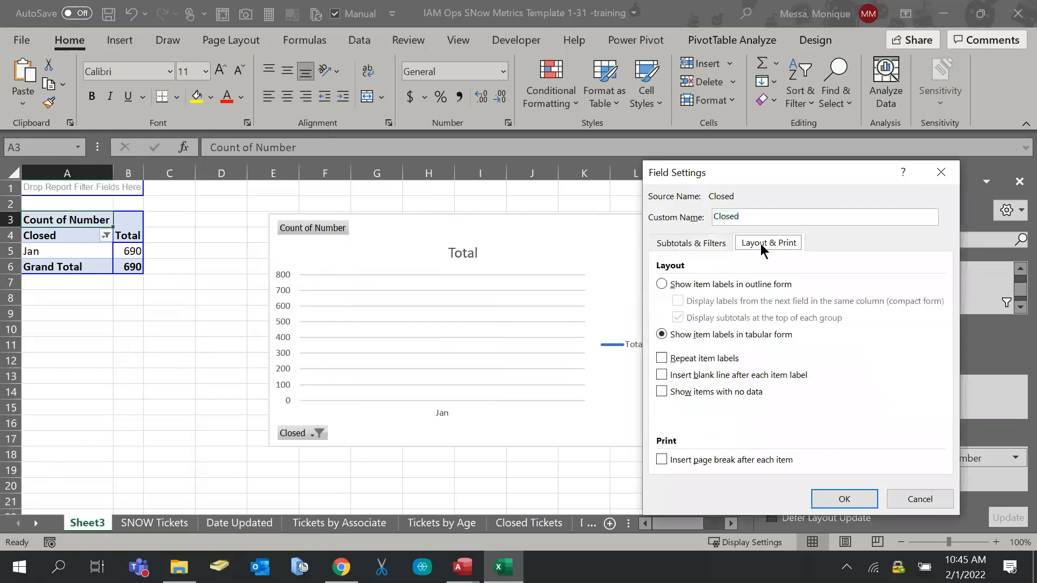
pyautogui.click(714, 245)
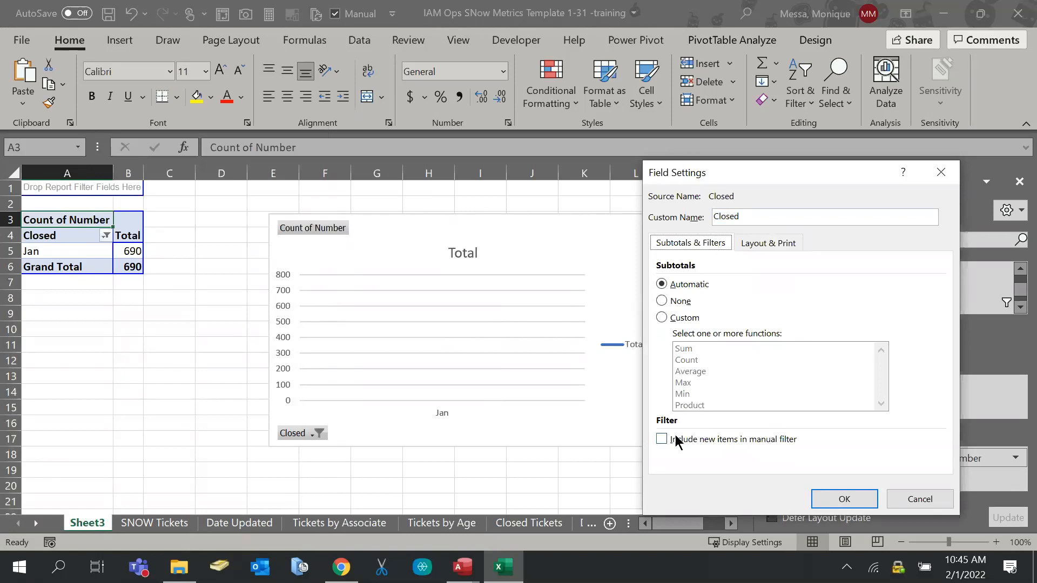
pyautogui.click(923, 507)
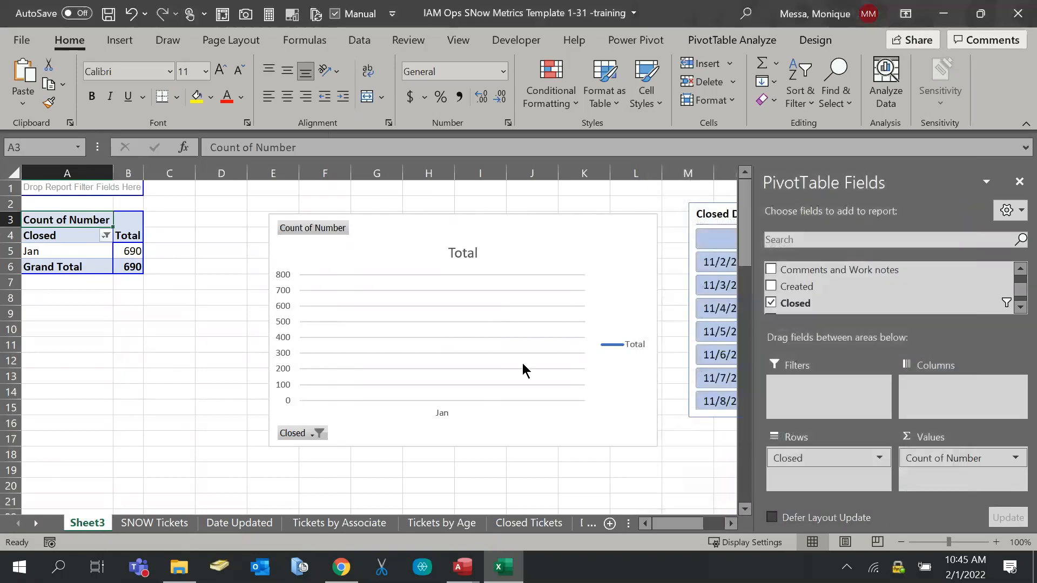
# Clear the date filter on the Closed field so (blank), Jan, Nov and Dec return
pyautogui.click(106, 235)
pyautogui.moveTo(179, 318)
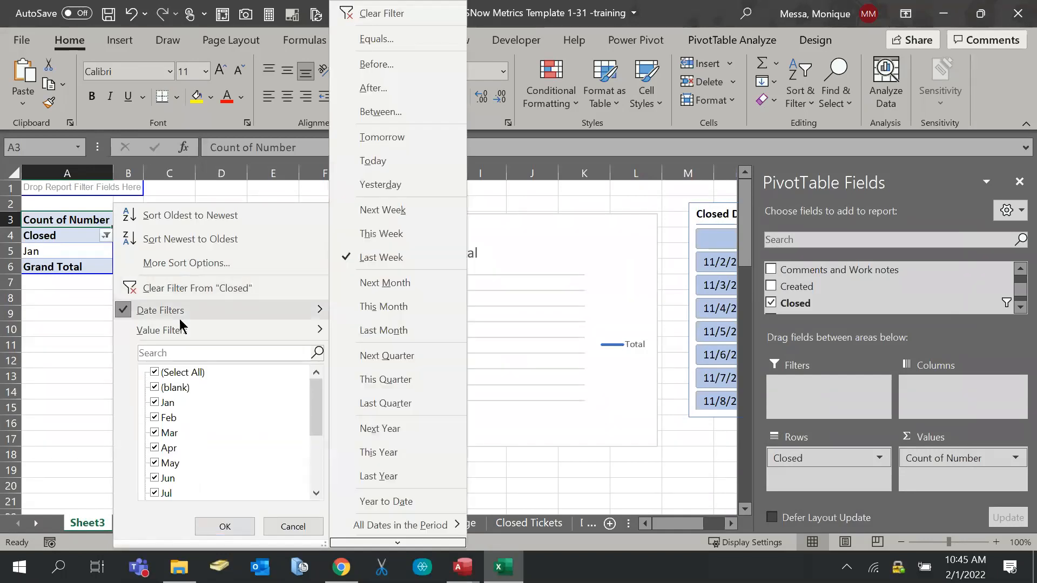
pyautogui.click(396, 18)
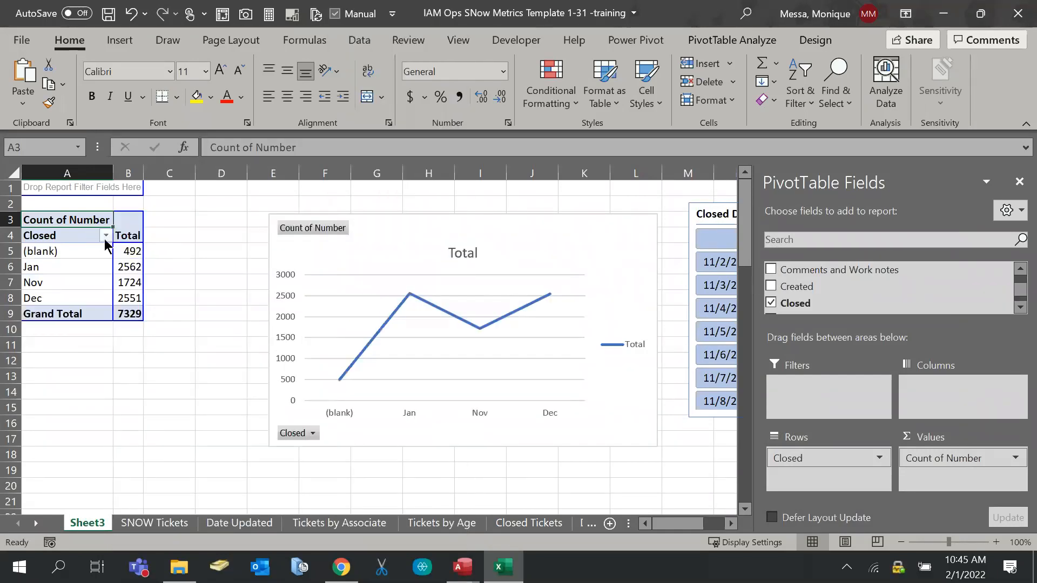
# Open the Closed field's More Sort Options, cancel without changes, and select the Closed header
pyautogui.click(105, 235)
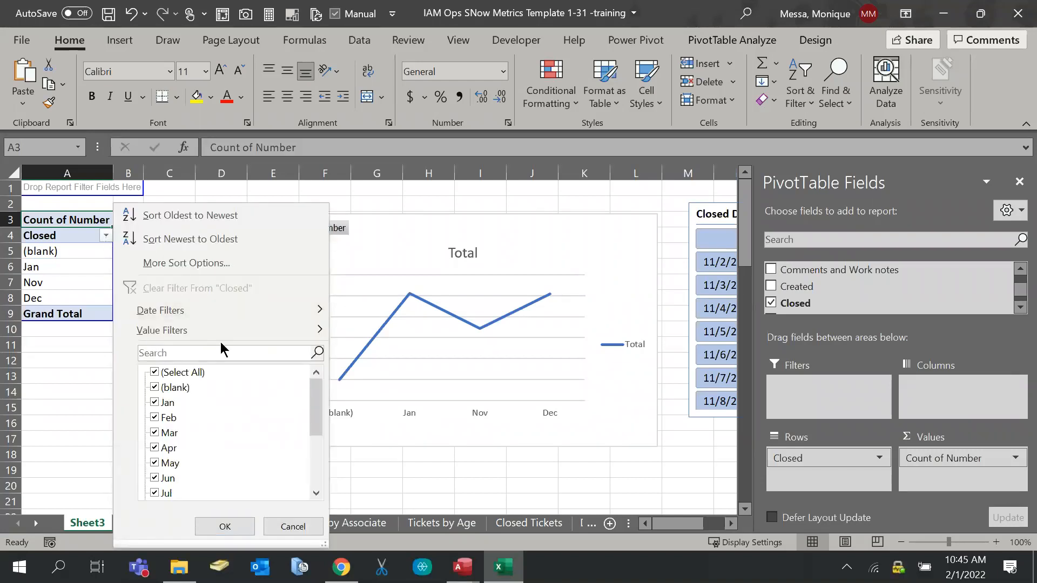
pyautogui.moveTo(223, 337)
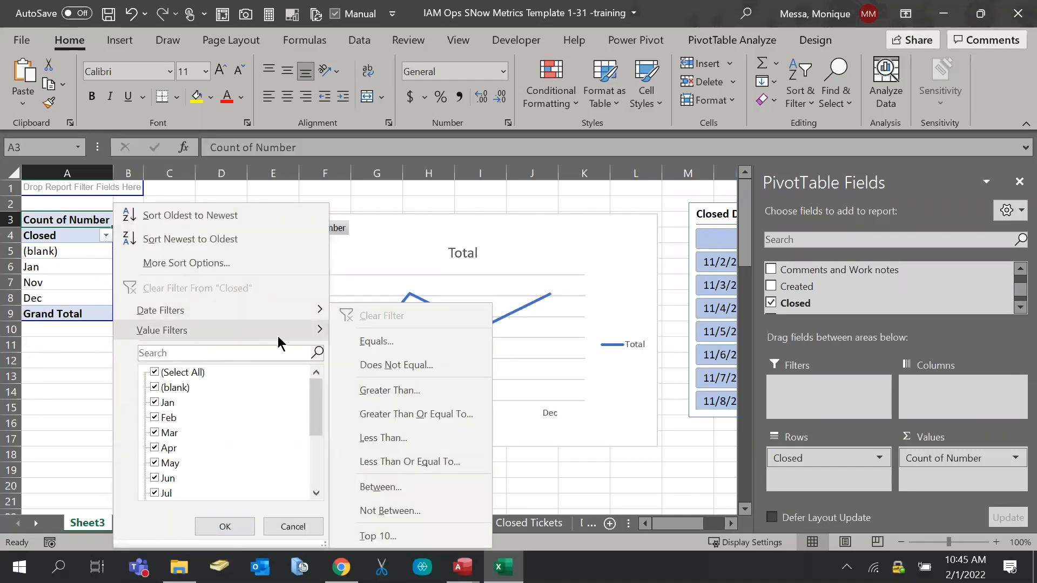
pyautogui.click(225, 264)
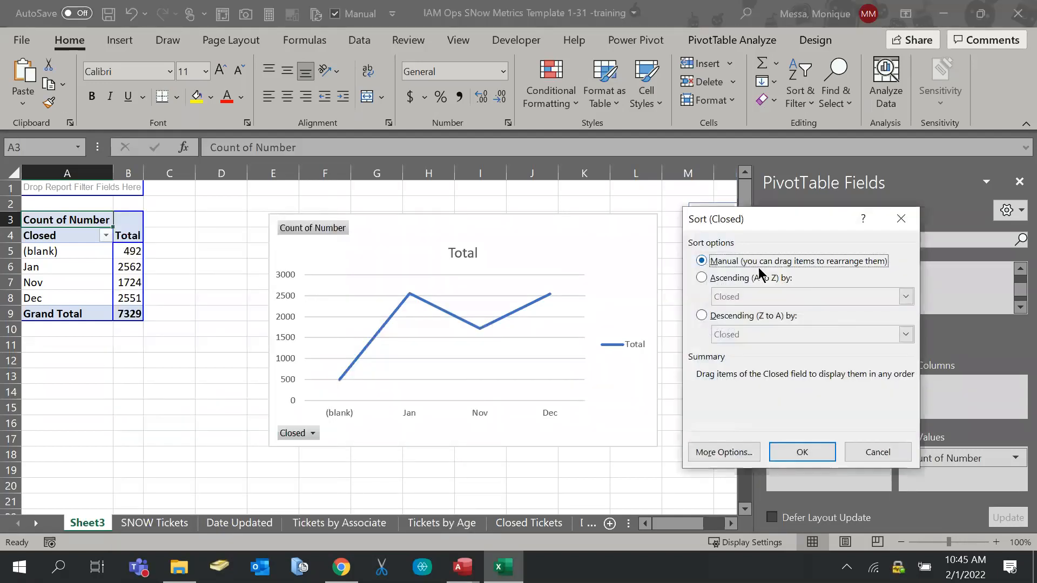
pyautogui.click(708, 451)
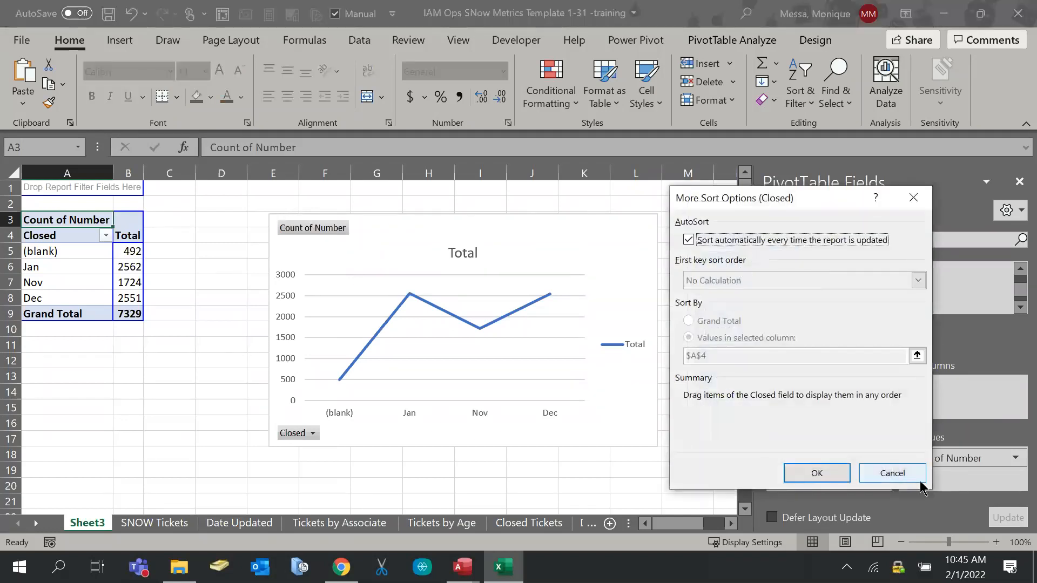
pyautogui.click(910, 472)
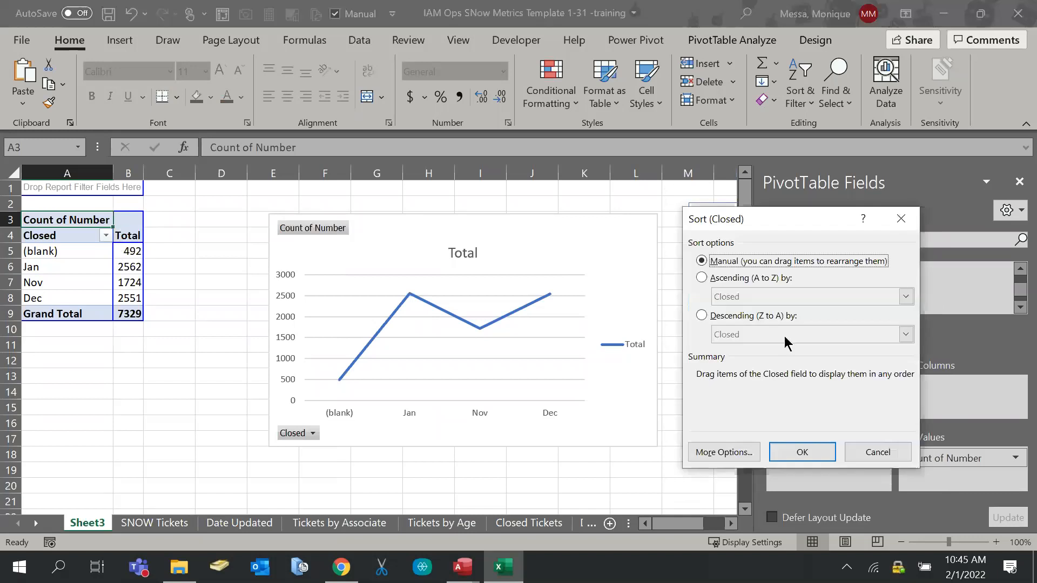
pyautogui.click(916, 219)
pyautogui.click(69, 240)
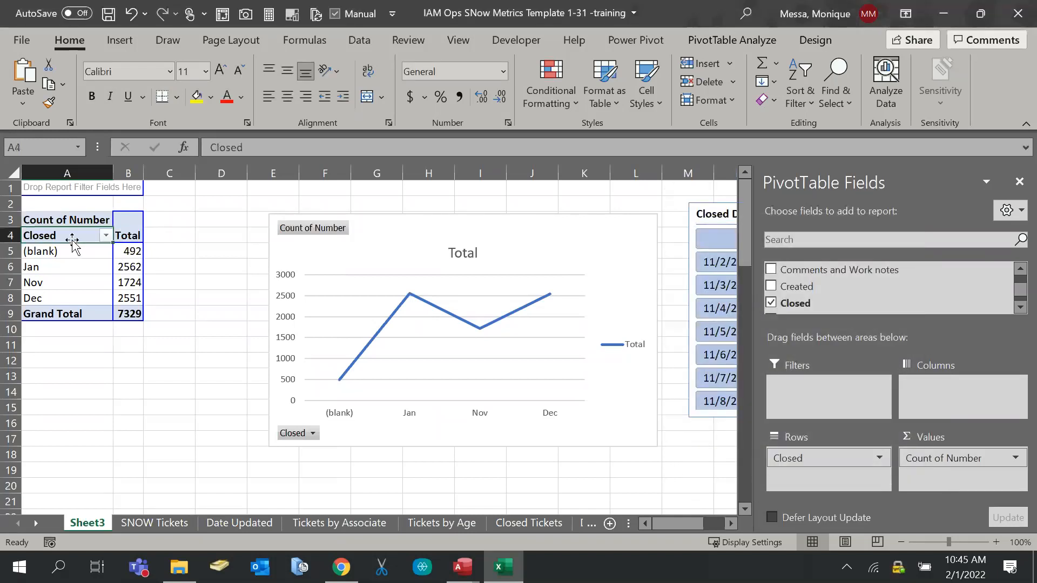
pyautogui.rightClick(99, 236)
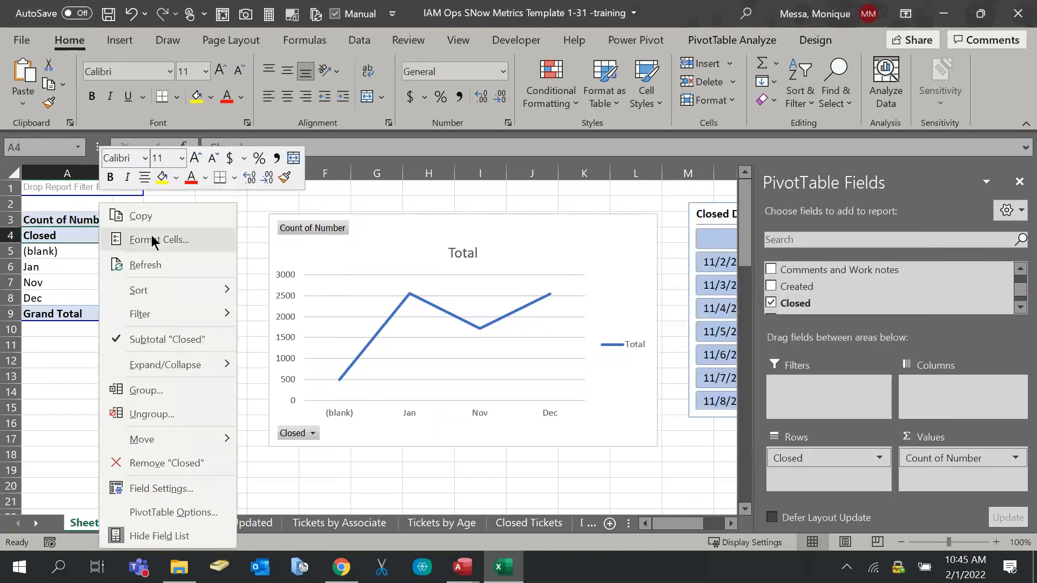
pyautogui.click(182, 242)
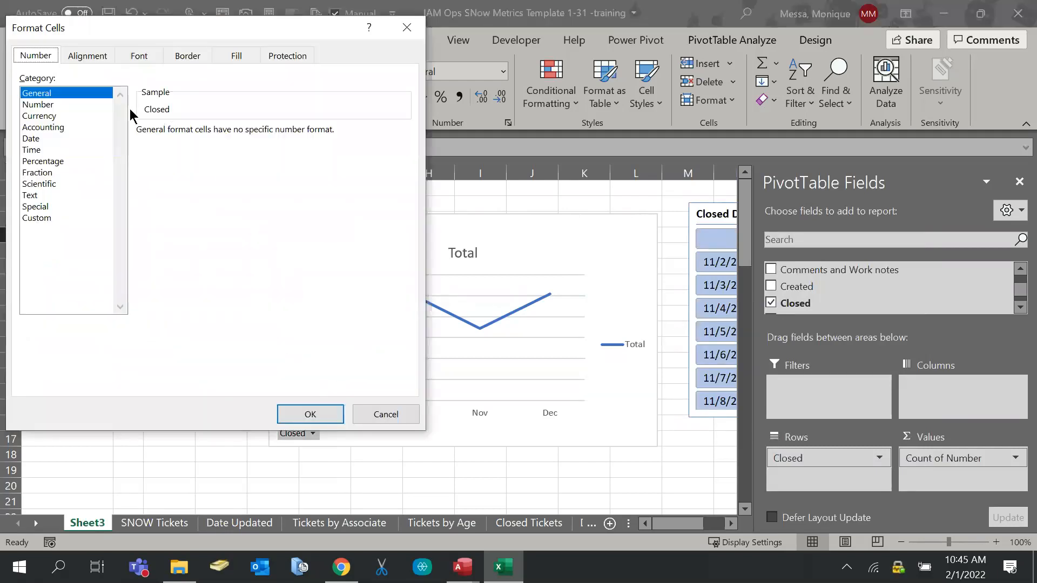
pyautogui.click(41, 138)
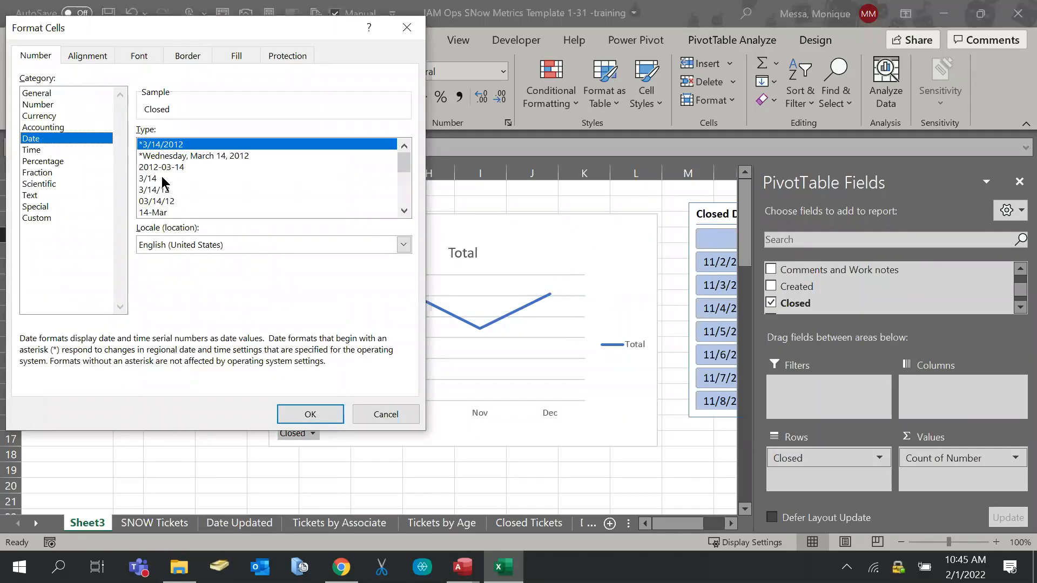
pyautogui.click(389, 416)
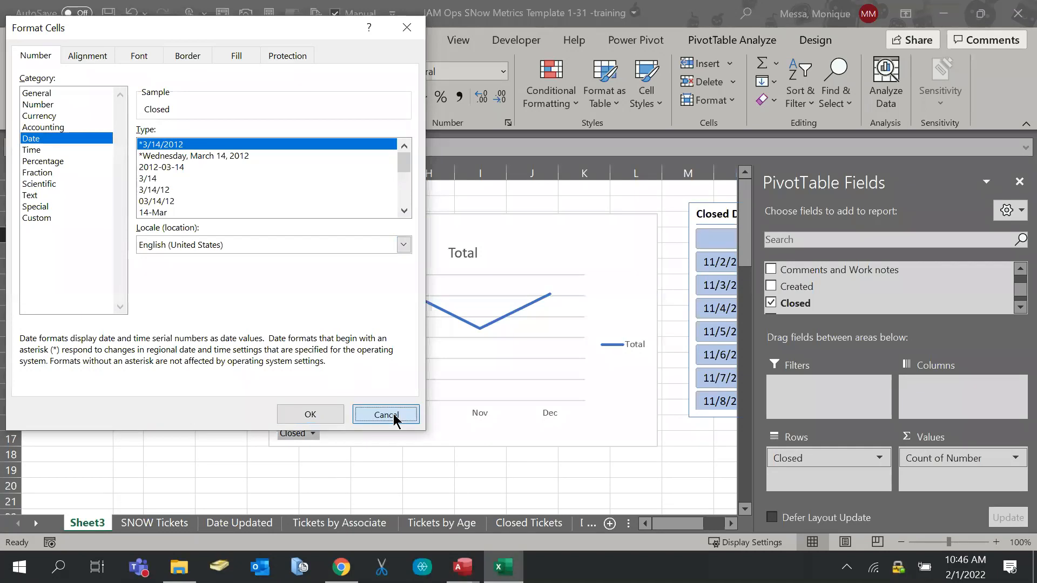
pyautogui.click(106, 235)
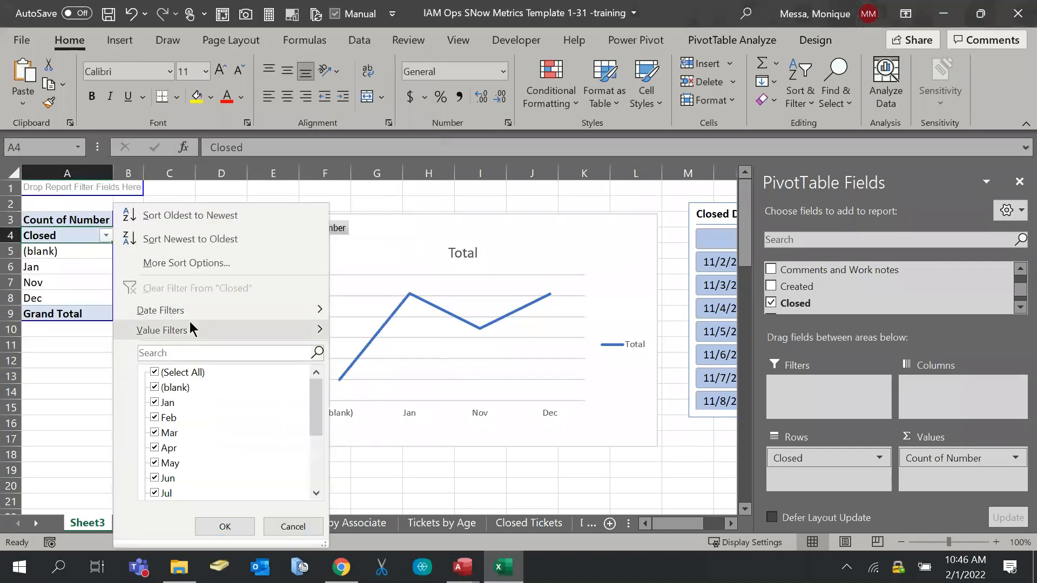
pyautogui.moveTo(189, 311)
pyautogui.moveTo(180, 332)
pyautogui.scroll(-3, 227, 413)
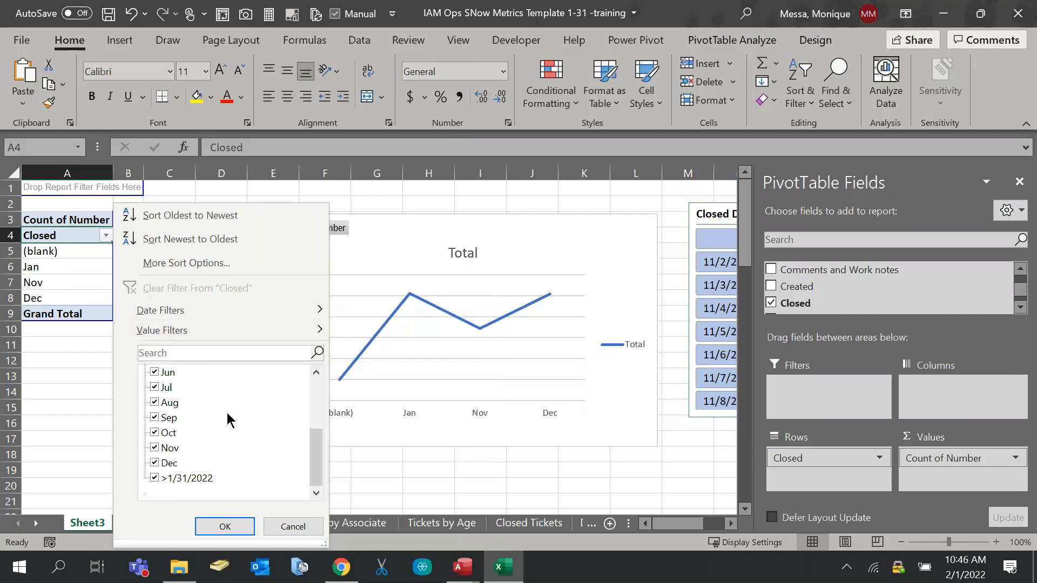
pyautogui.click(292, 526)
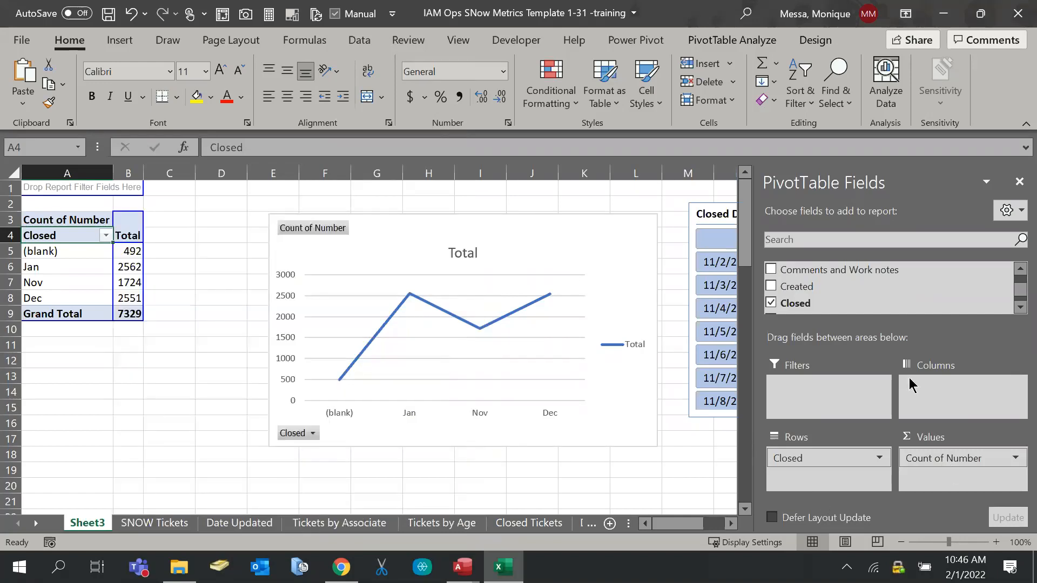
pyautogui.scroll(-2, 888, 300)
pyautogui.scroll(3, 815, 279)
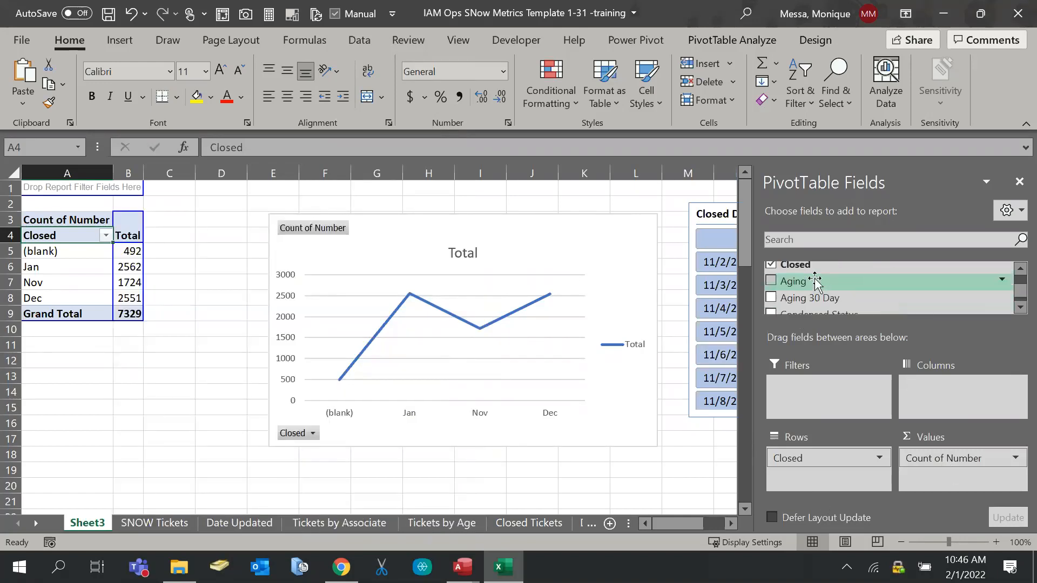
# Switch to the Closed Tickets sheet and inspect the Closed row field's dropdown options
pyautogui.click(529, 523)
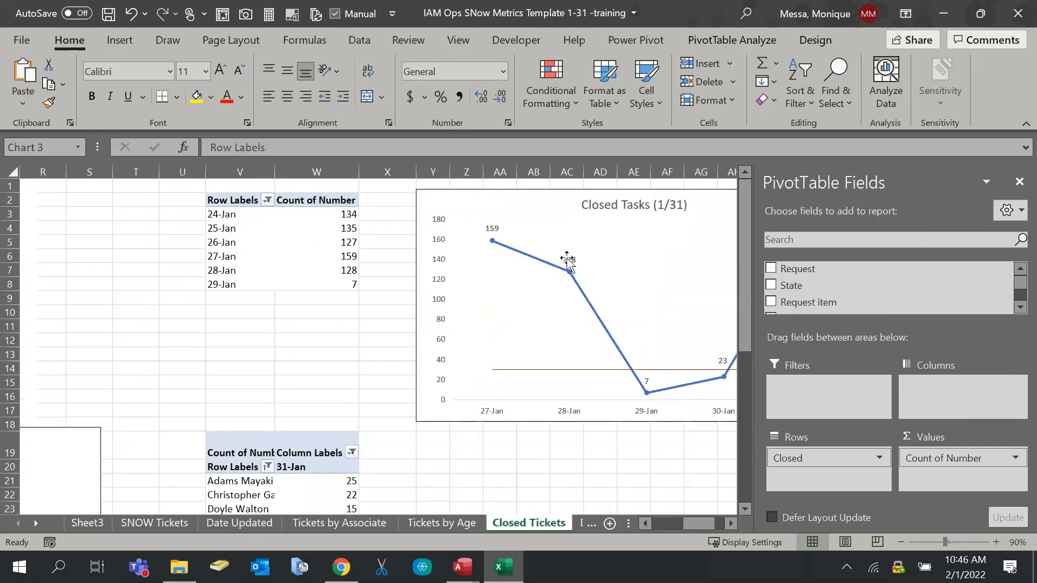
pyautogui.click(302, 243)
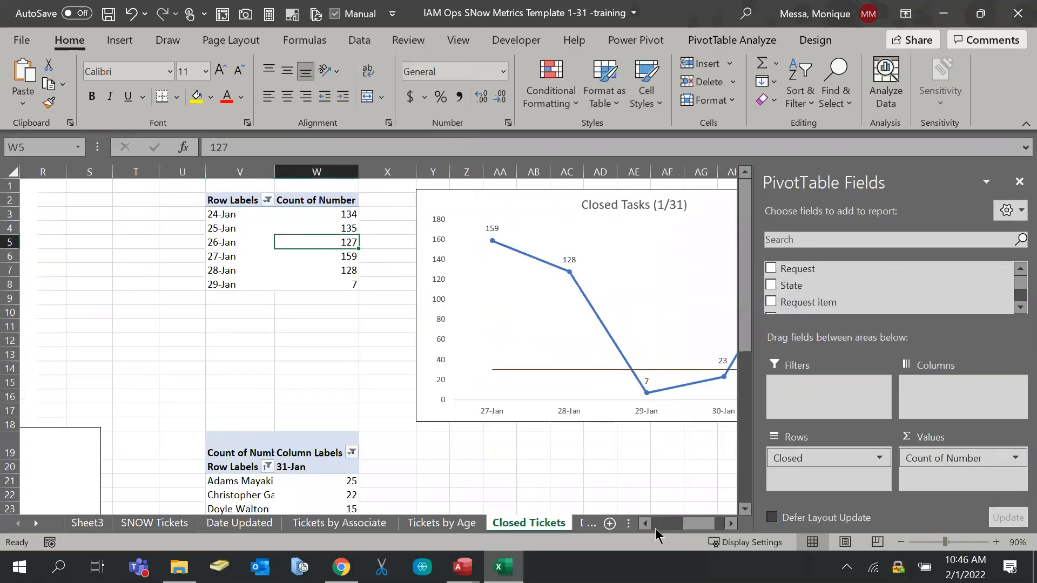
pyautogui.moveTo(691, 525); pyautogui.dragTo(454, 482)
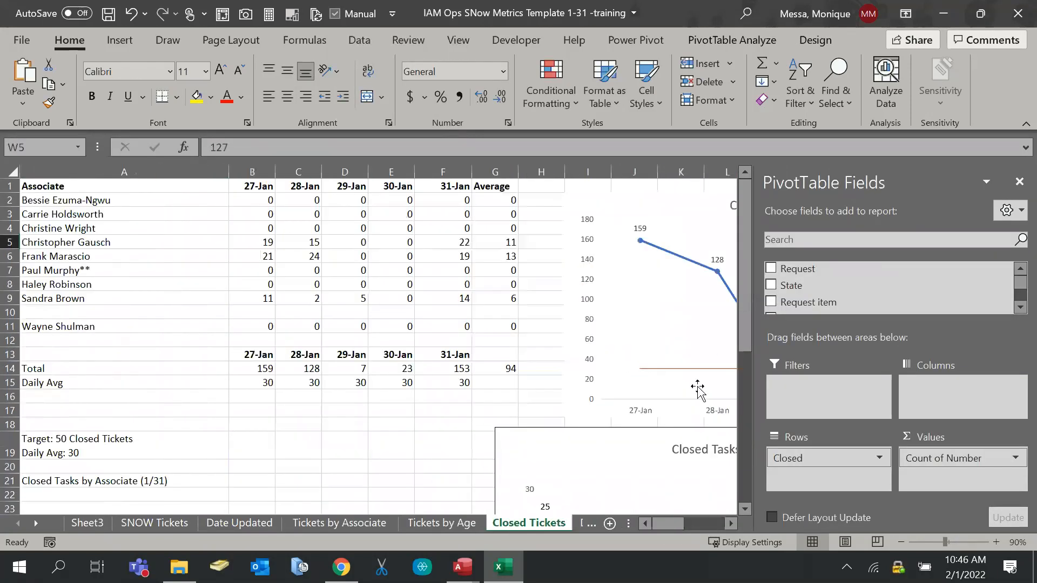
pyautogui.moveTo(677, 527); pyautogui.dragTo(688, 526)
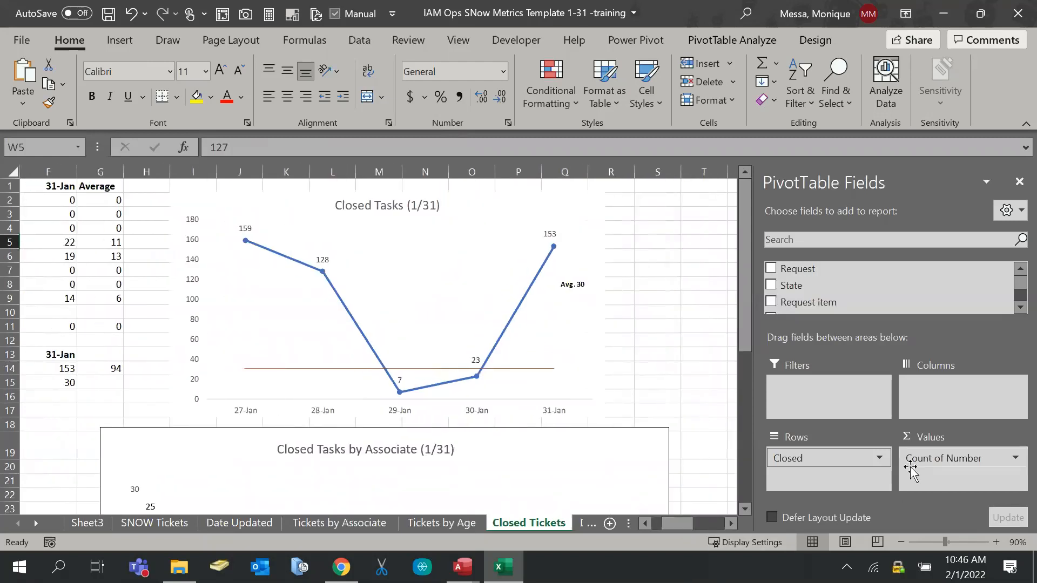
pyautogui.click(879, 459)
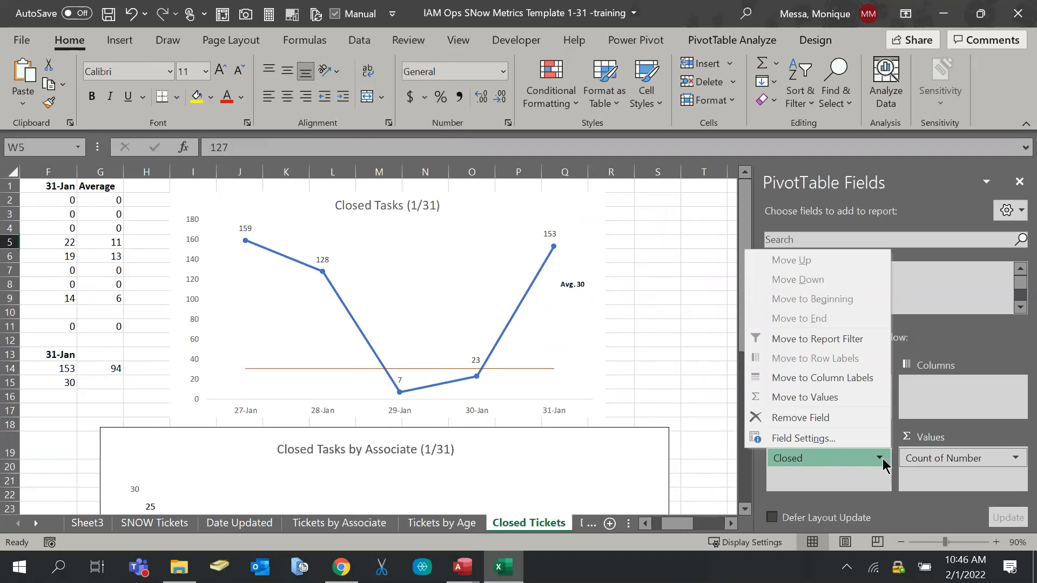
pyautogui.click(880, 459)
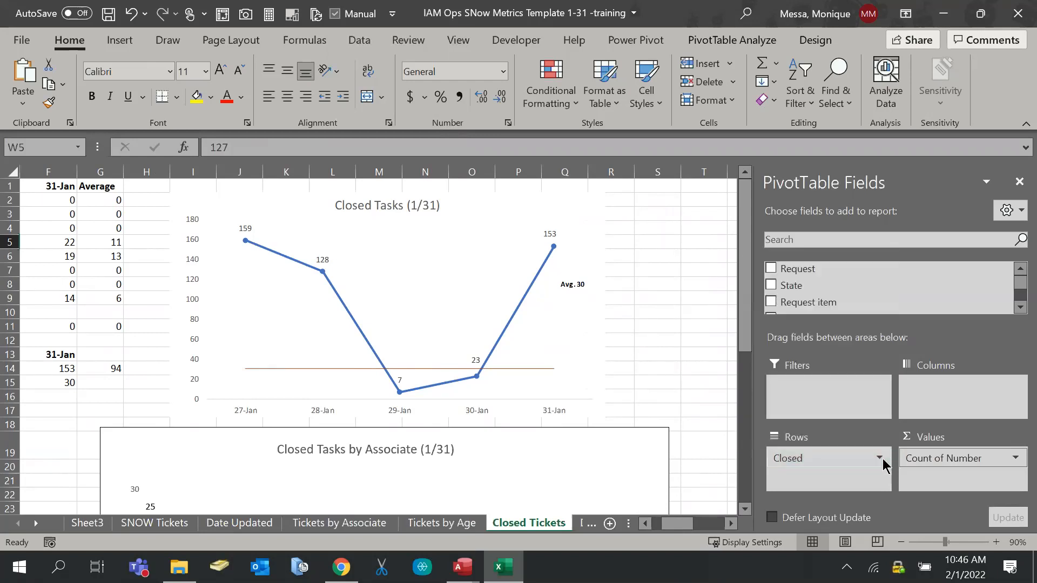
# Select cells in the Closed Tickets pivot and recheck the Closed field options, changing nothing
pyautogui.click(697, 341)
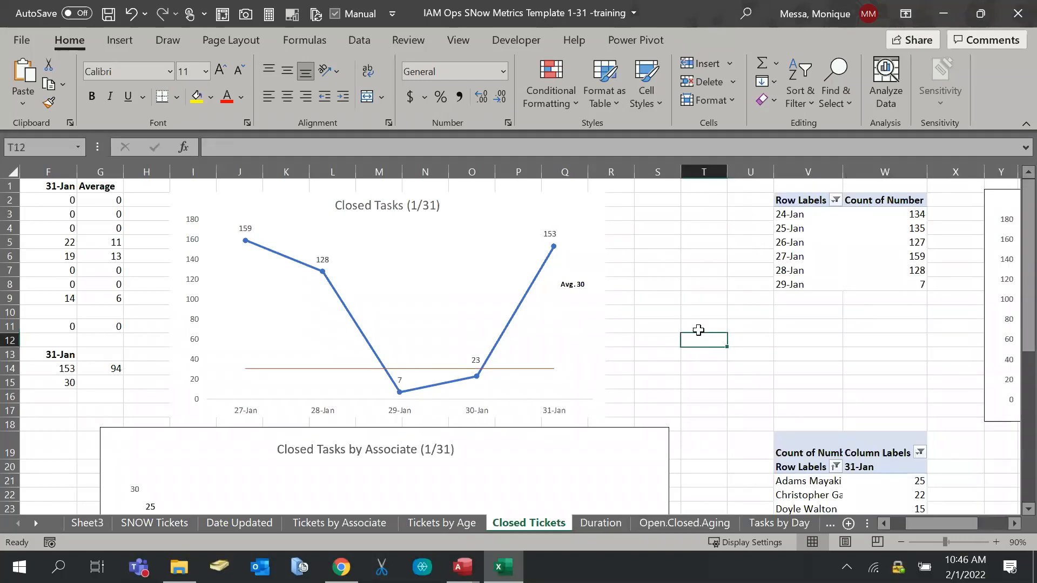
pyautogui.click(787, 232)
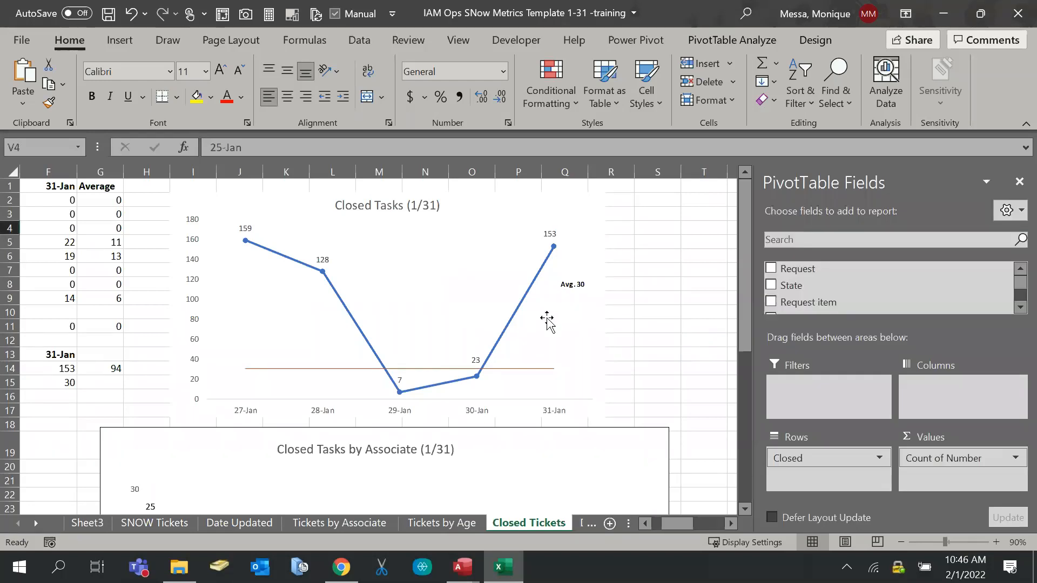
pyautogui.click(675, 314)
pyautogui.moveTo(956, 525); pyautogui.dragTo(1005, 531)
pyautogui.click(407, 241)
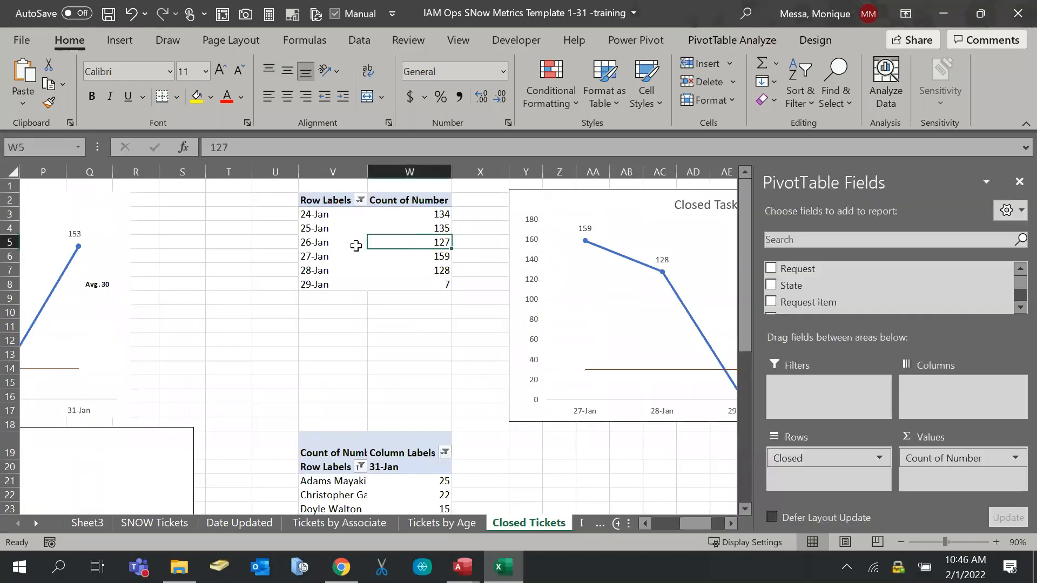
pyautogui.click(879, 459)
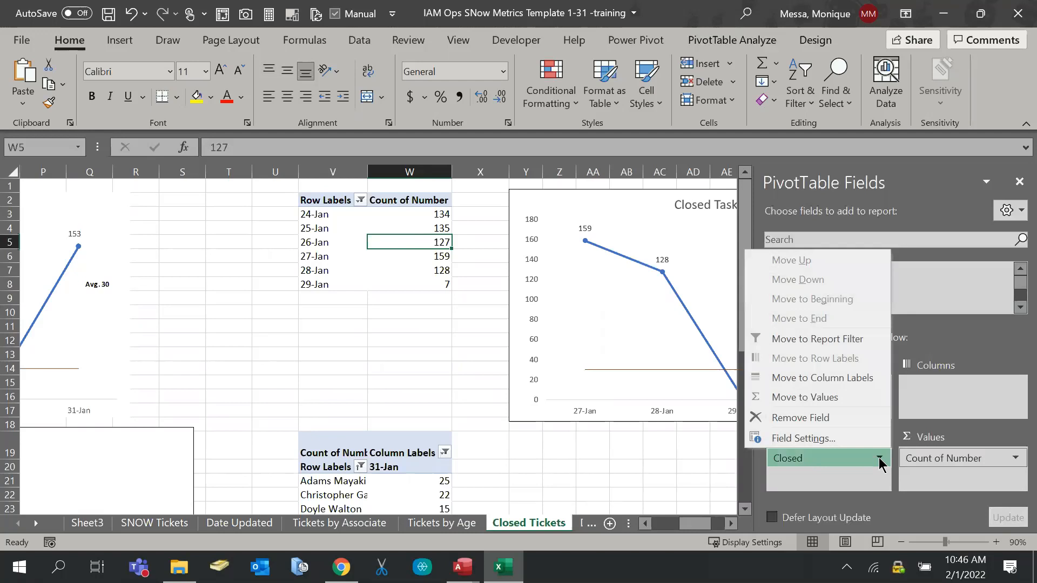
pyautogui.click(879, 460)
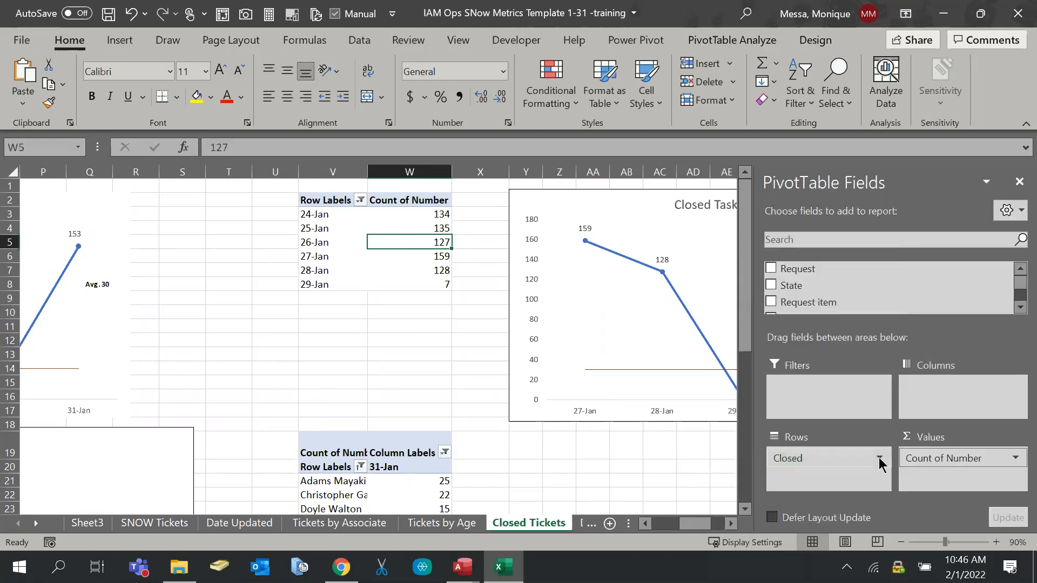
# Back on Sheet3, ungroup the Closed months into individual dates
pyautogui.click(89, 522)
pyautogui.click(590, 230)
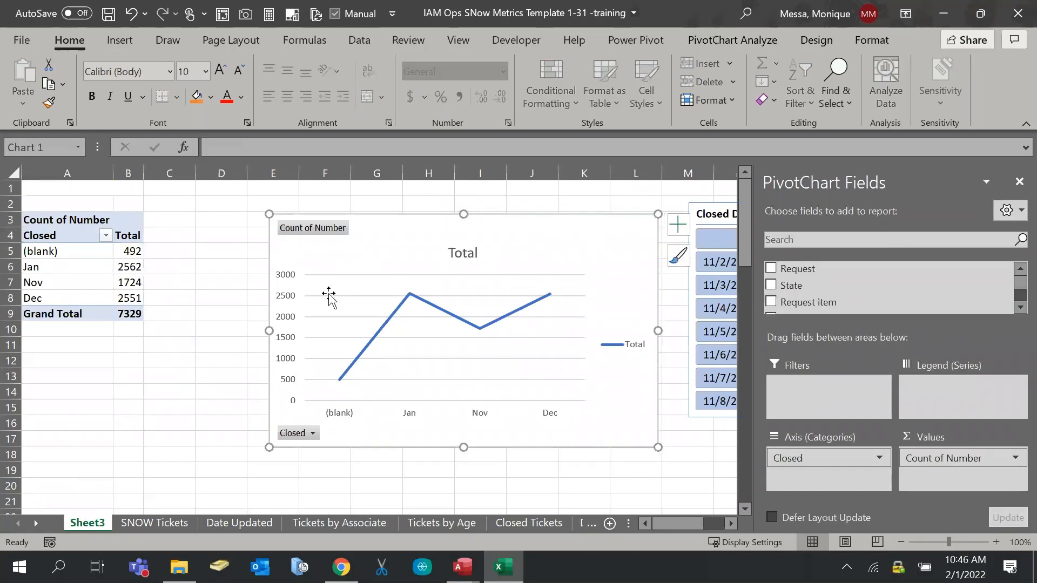
pyautogui.click(44, 251)
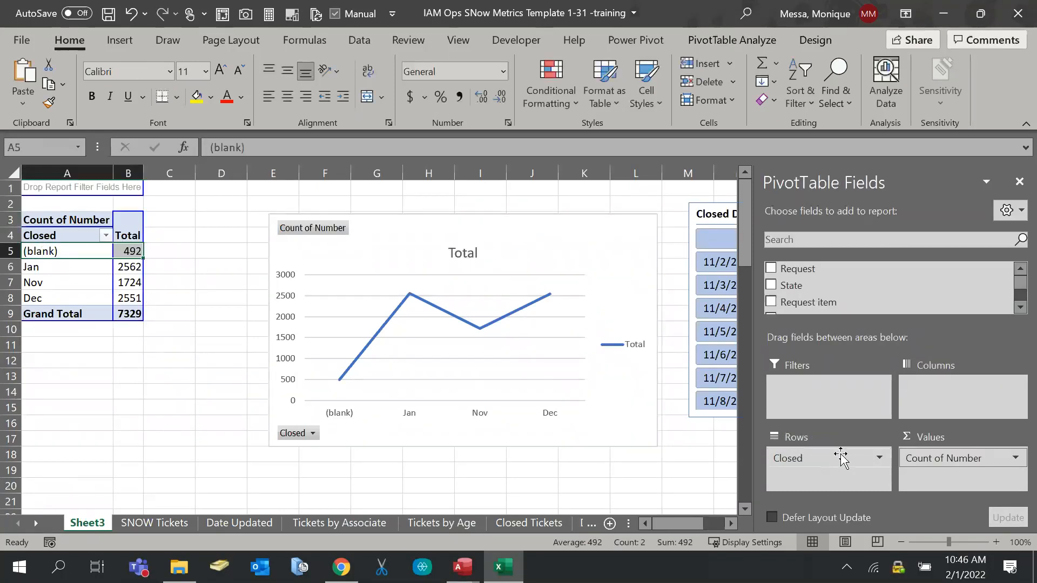
pyautogui.click(58, 267)
pyautogui.rightClick(58, 266)
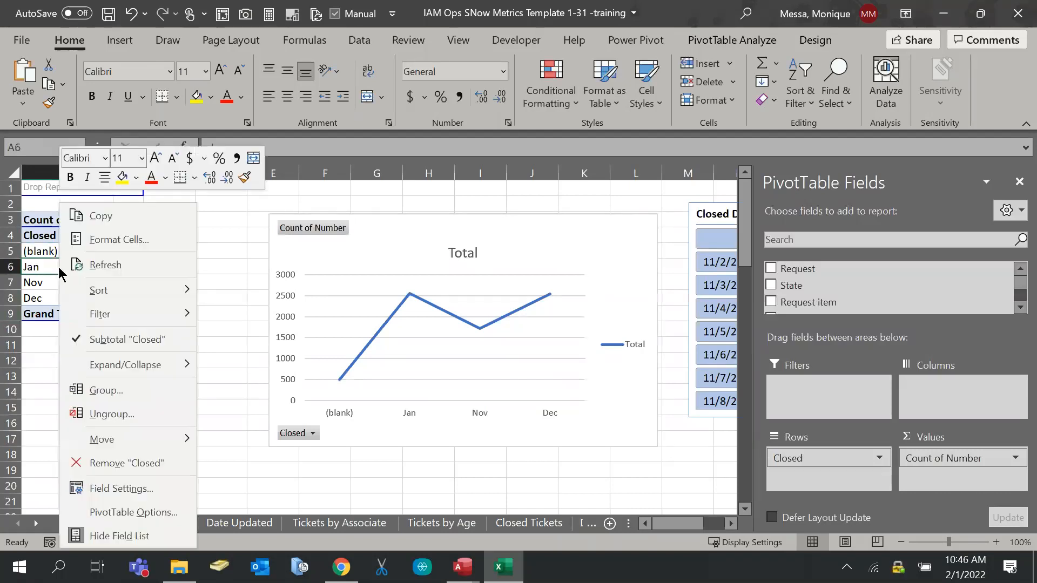
pyautogui.moveTo(112, 318)
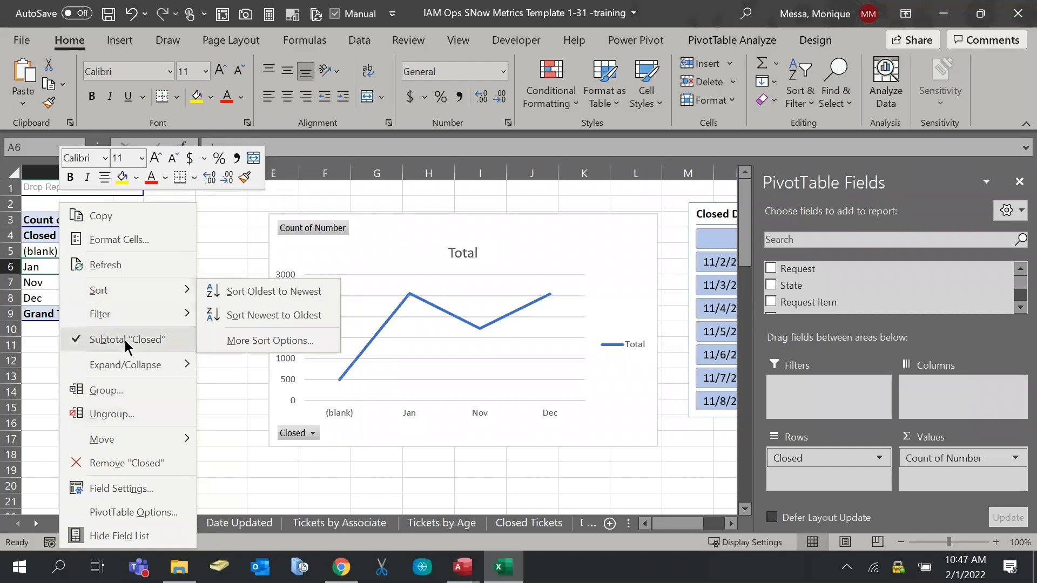
pyautogui.click(122, 414)
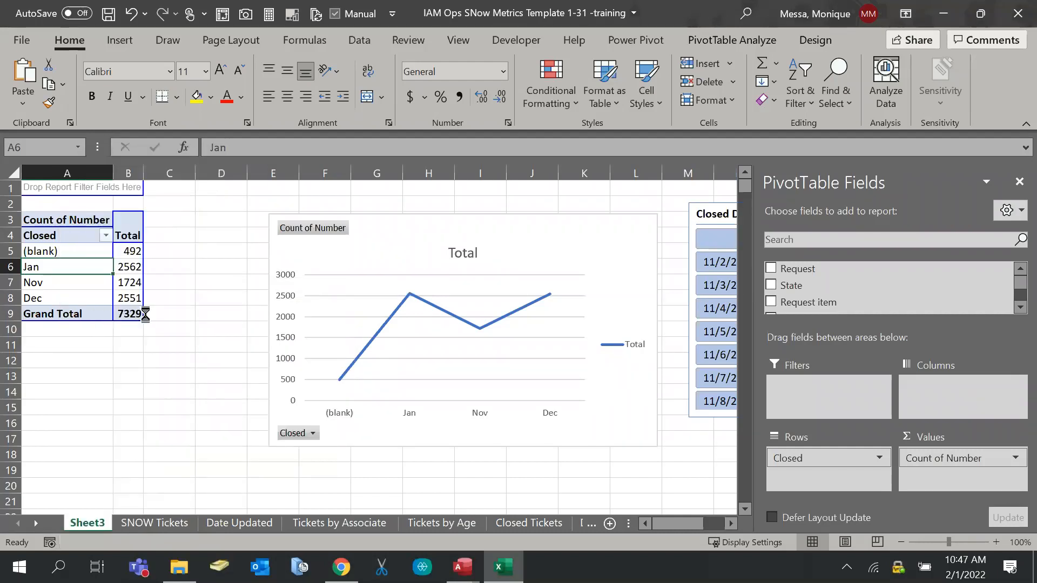
# Regroup the Closed dates by days only
pyautogui.rightClick(73, 237)
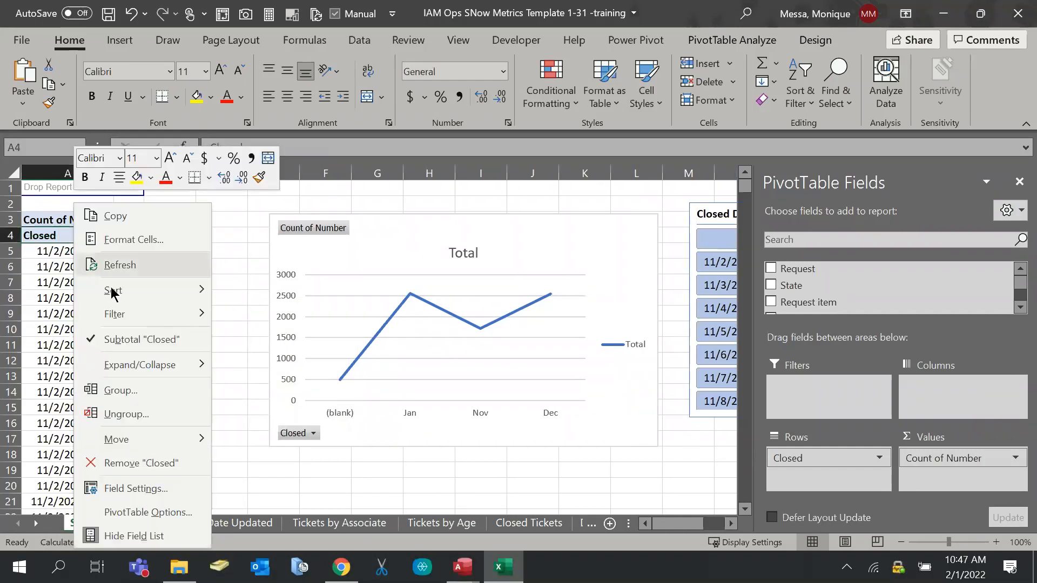
pyautogui.click(114, 394)
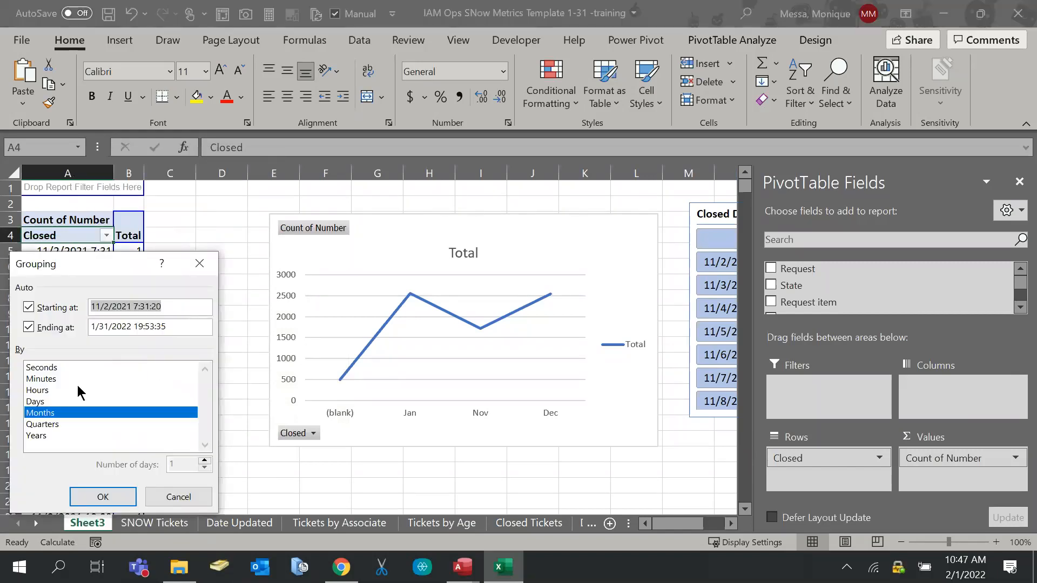
pyautogui.click(44, 402)
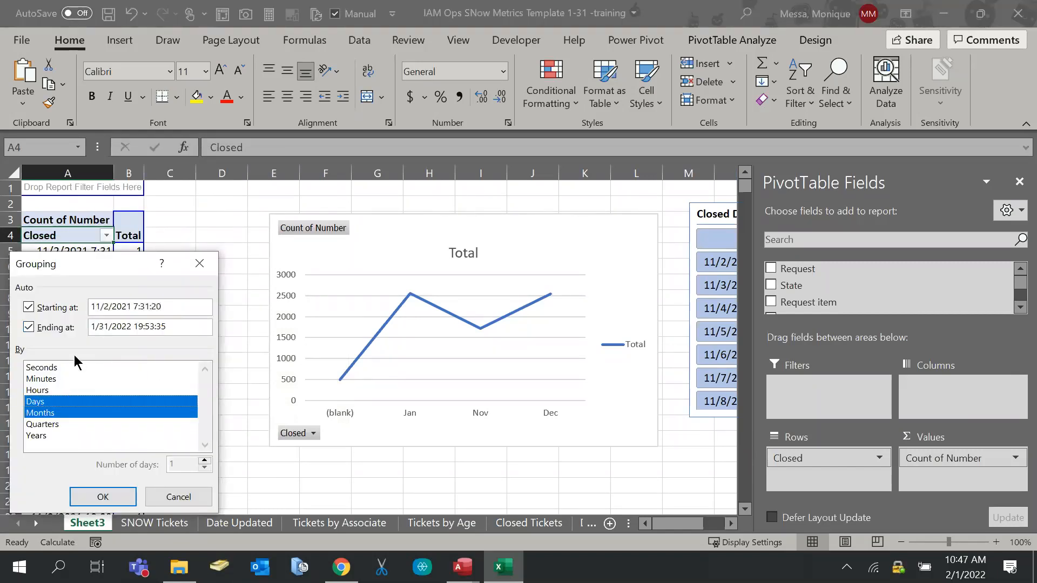
pyautogui.click(83, 404)
pyautogui.click(84, 411)
pyautogui.click(85, 404)
pyautogui.click(109, 495)
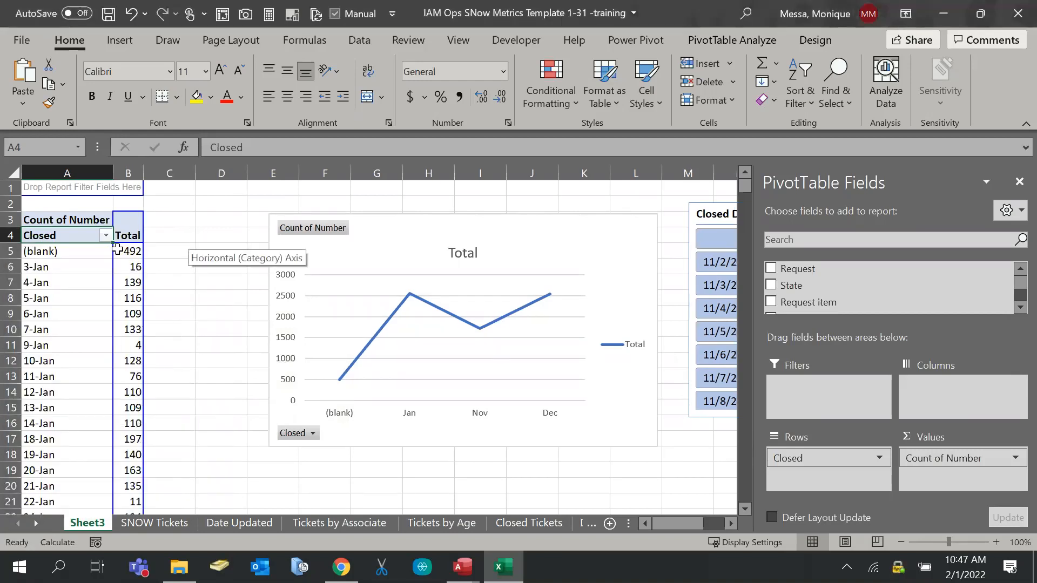
# Filter Closed dates to Last Week, leaving 24-Jan through 29-Jan totalling 690
pyautogui.click(106, 236)
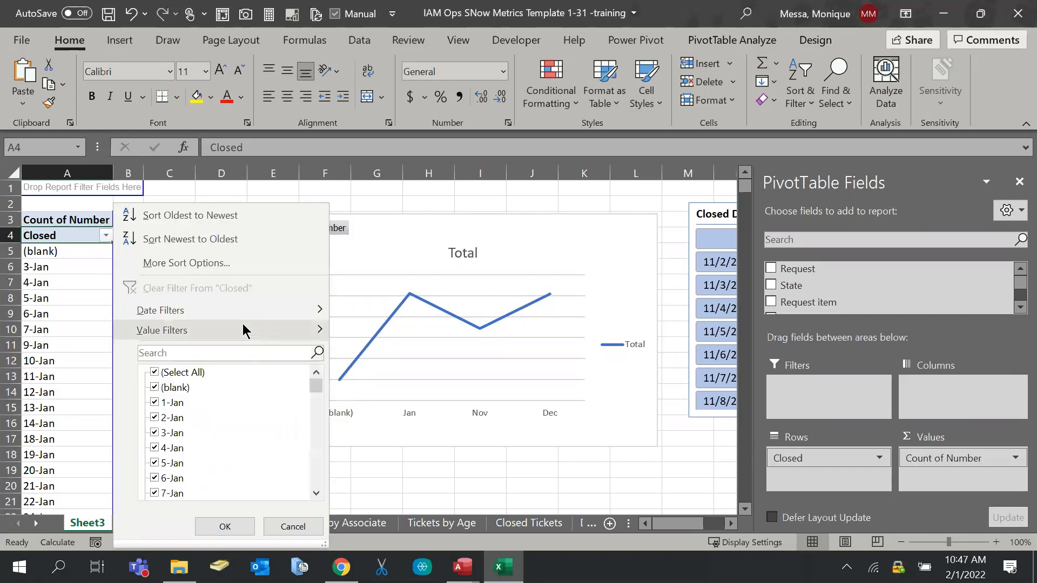
pyautogui.moveTo(237, 312)
pyautogui.click(397, 260)
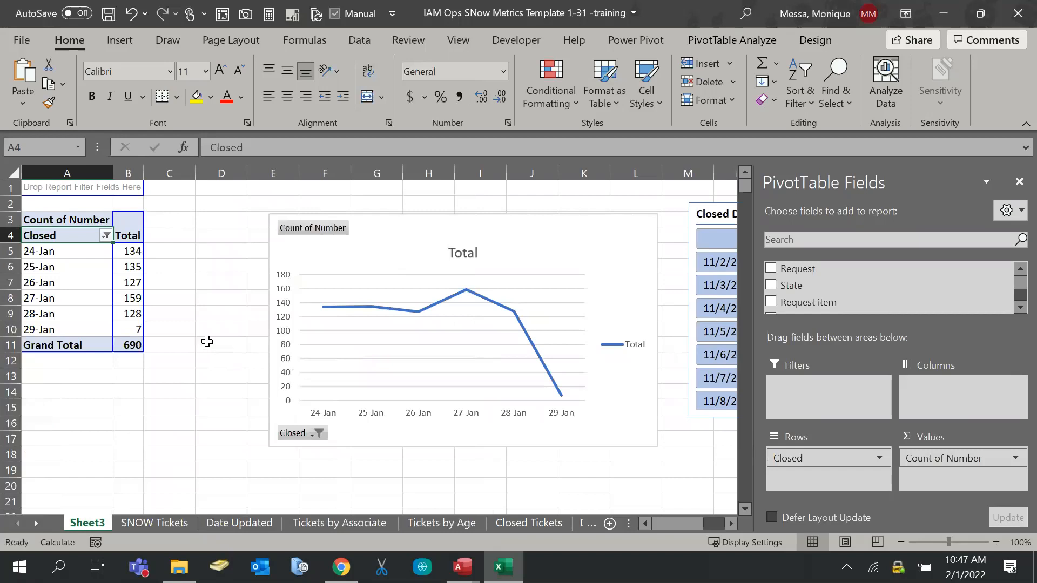
pyautogui.click(207, 342)
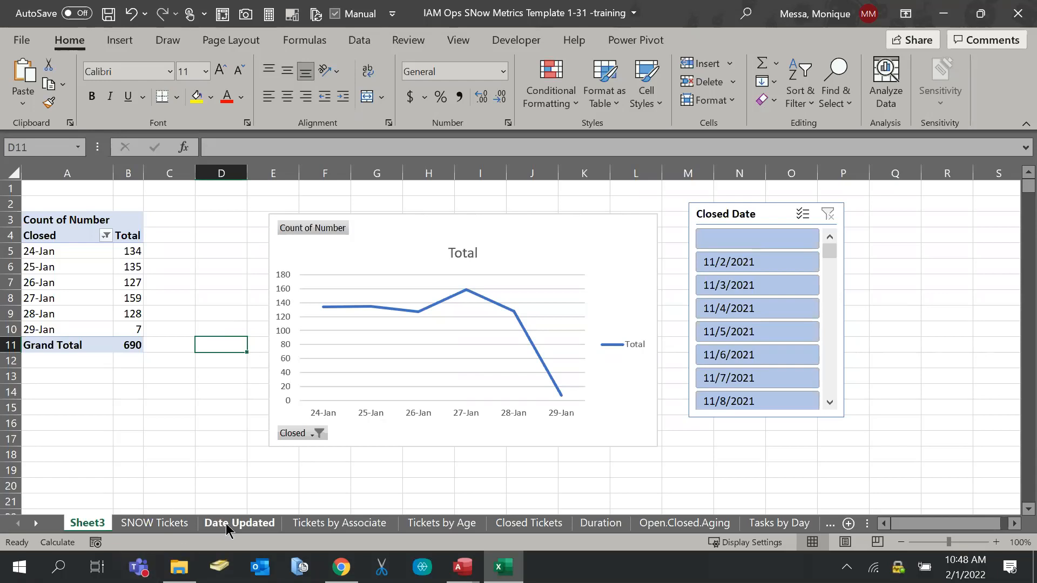
# Browse Tickets by Associate, Sheet3, SNOW Tickets and Open.Closed.Aging, ending on Closed Tickets
pyautogui.click(315, 523)
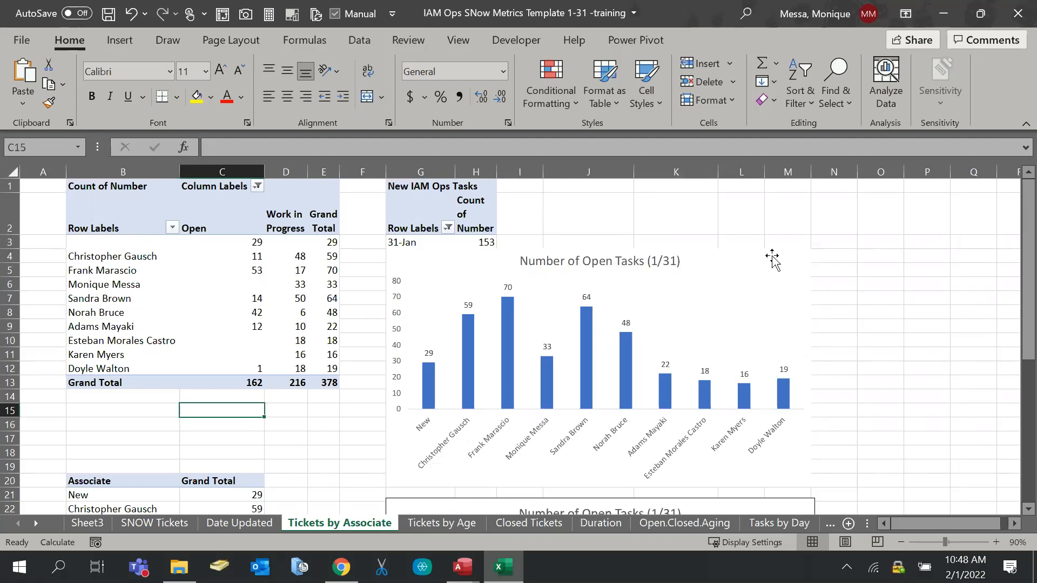
pyautogui.click(86, 524)
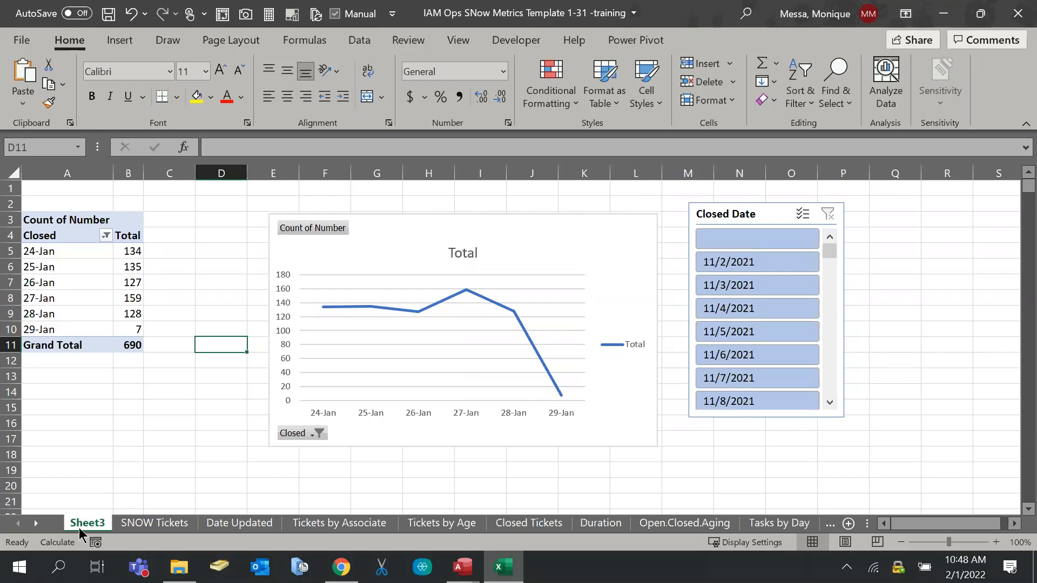
pyautogui.click(358, 522)
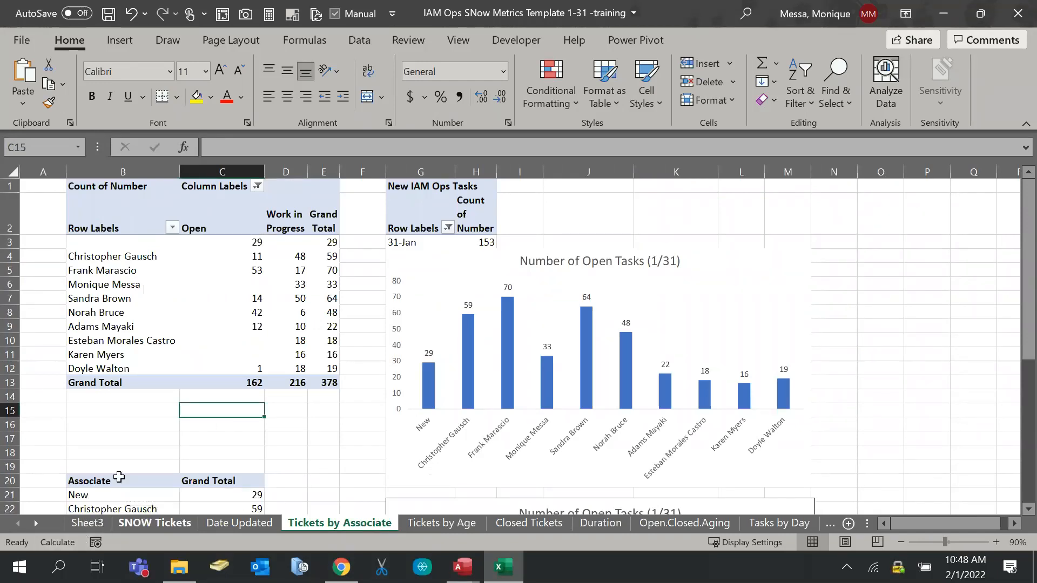
pyautogui.click(141, 521)
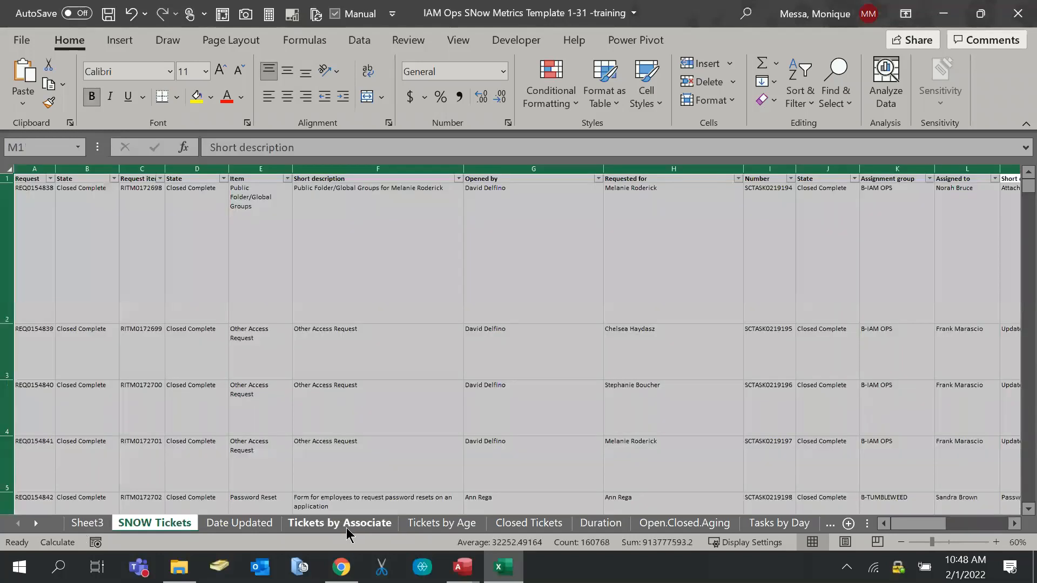
pyautogui.click(347, 528)
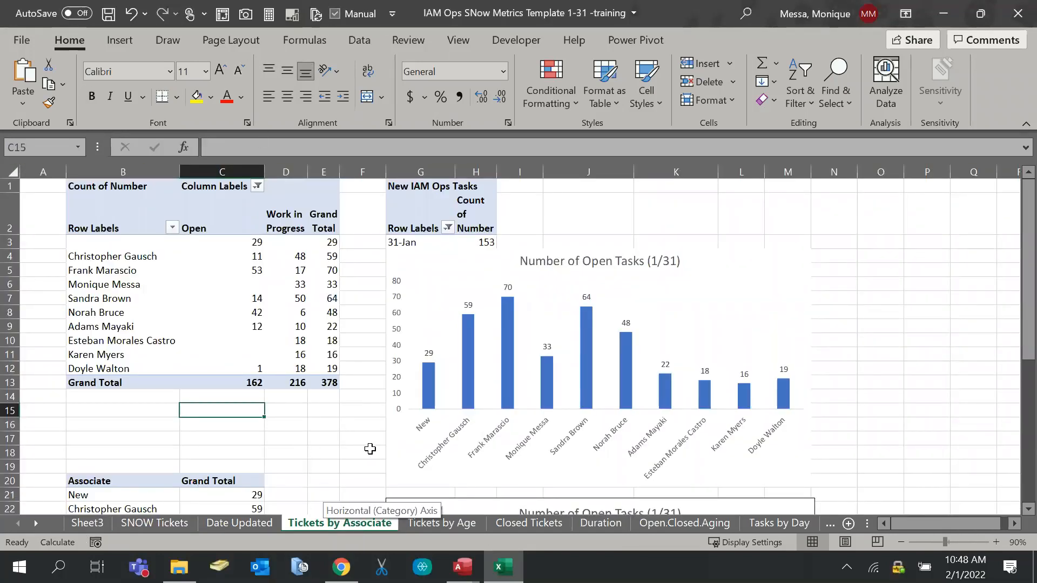
pyautogui.click(683, 523)
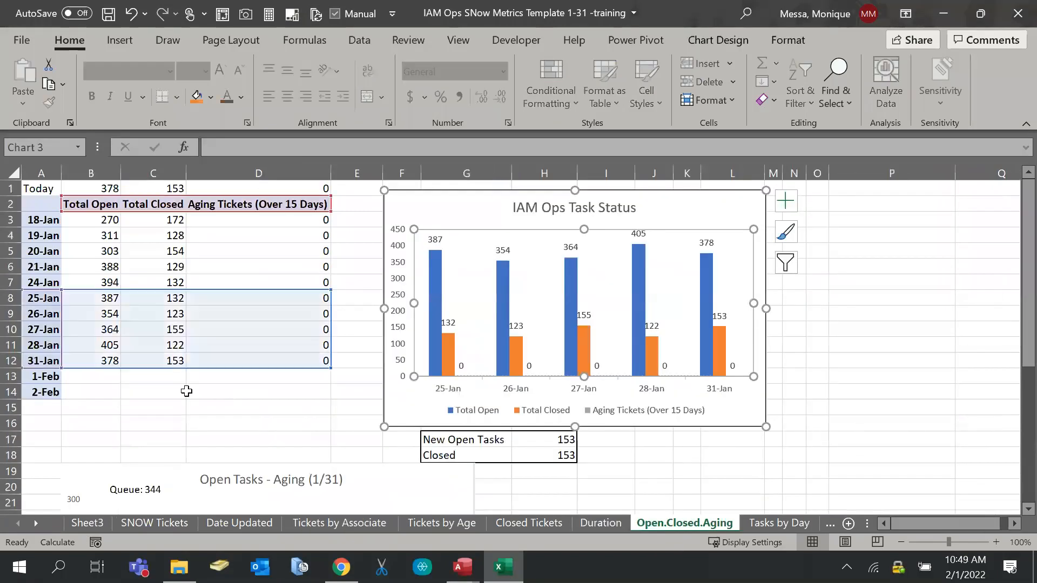
pyautogui.click(89, 379)
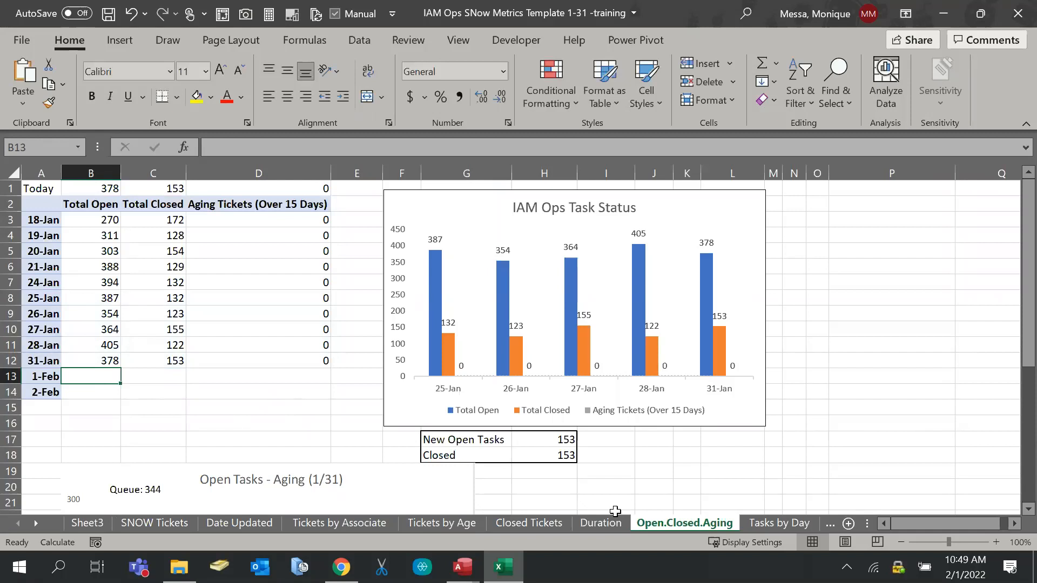
pyautogui.click(529, 524)
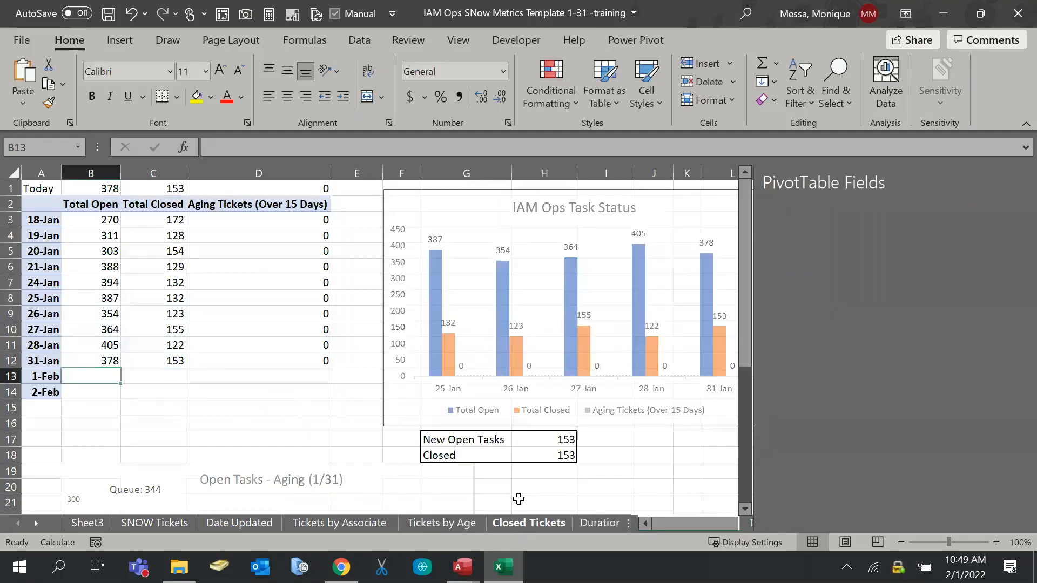
# Close the PivotTable Fields pane and bring the Closed Tasks by Associate chart into view
pyautogui.scroll(-4, 351, 365)
pyautogui.moveTo(693, 525); pyautogui.dragTo(545, 524)
pyautogui.click(1019, 182)
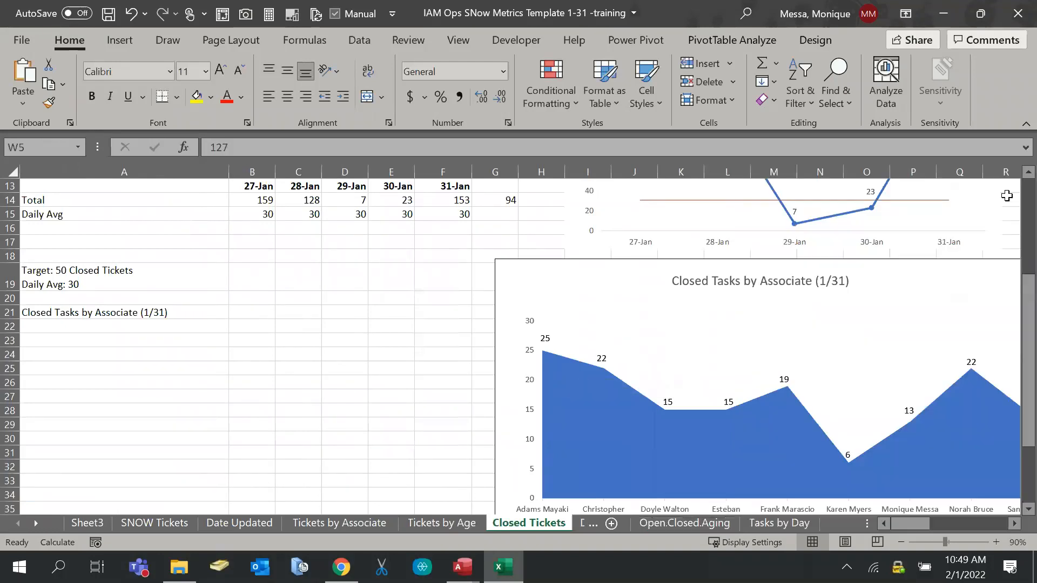
pyautogui.moveTo(912, 524)
pyautogui.mouseDown()
pyautogui.moveTo(934, 523)
pyautogui.moveTo(908, 522)
pyautogui.moveTo(919, 523)
pyautogui.mouseUp()
pyautogui.scroll(-2, 672, 358)
pyautogui.scroll(1, 669, 355)
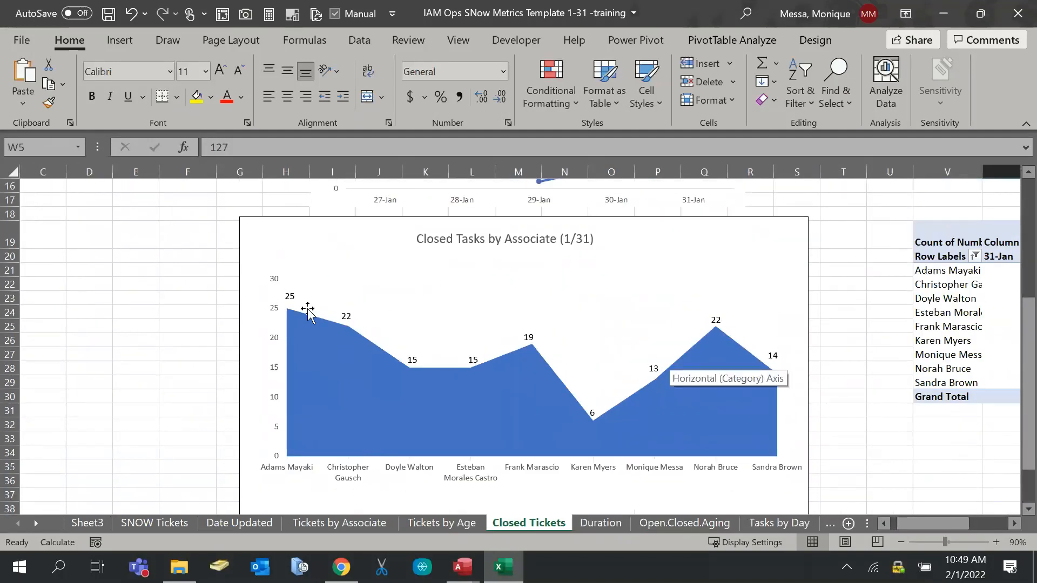
pyautogui.click(94, 333)
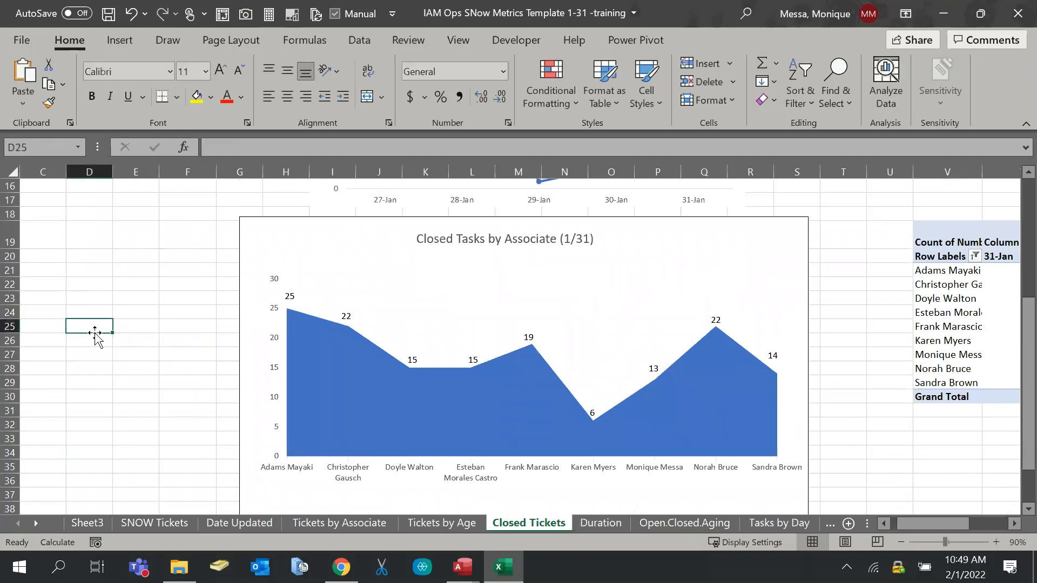
# Select the Closed Tasks by Associate chart and dismiss its shortcut menu
pyautogui.click(330, 291)
pyautogui.rightClick(331, 254)
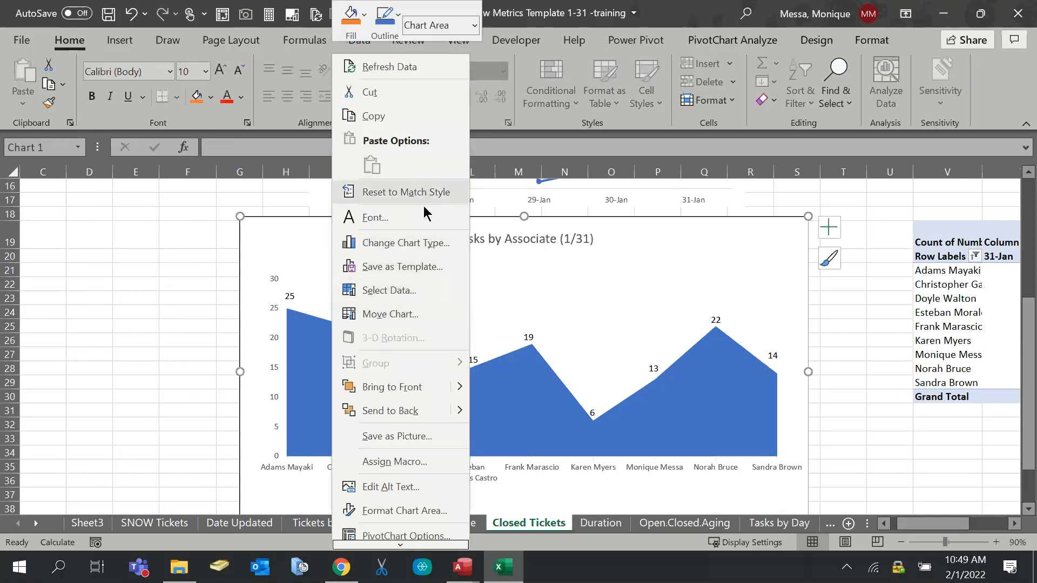
pyautogui.moveTo(395, 544)
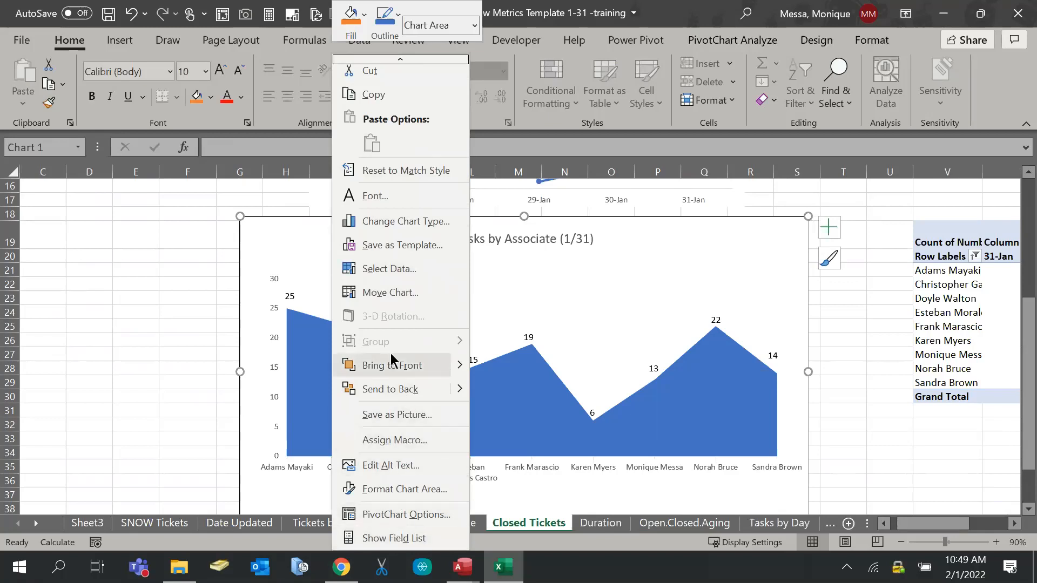
pyautogui.click(301, 230)
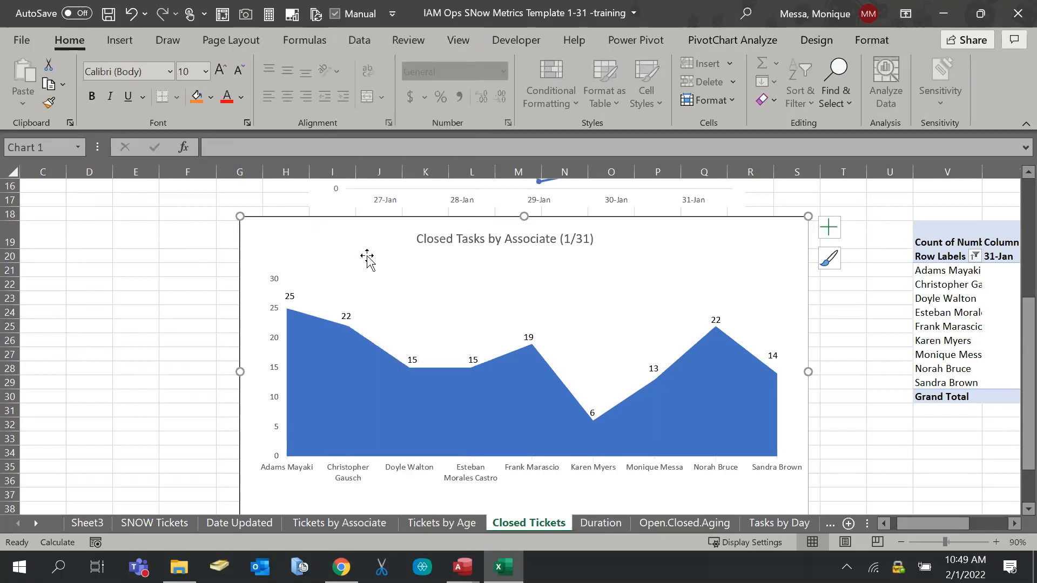
# Open the area series settings, cancel the Show Detail chooser, and reselect the chart
pyautogui.click(401, 393)
pyautogui.doubleClick(401, 392)
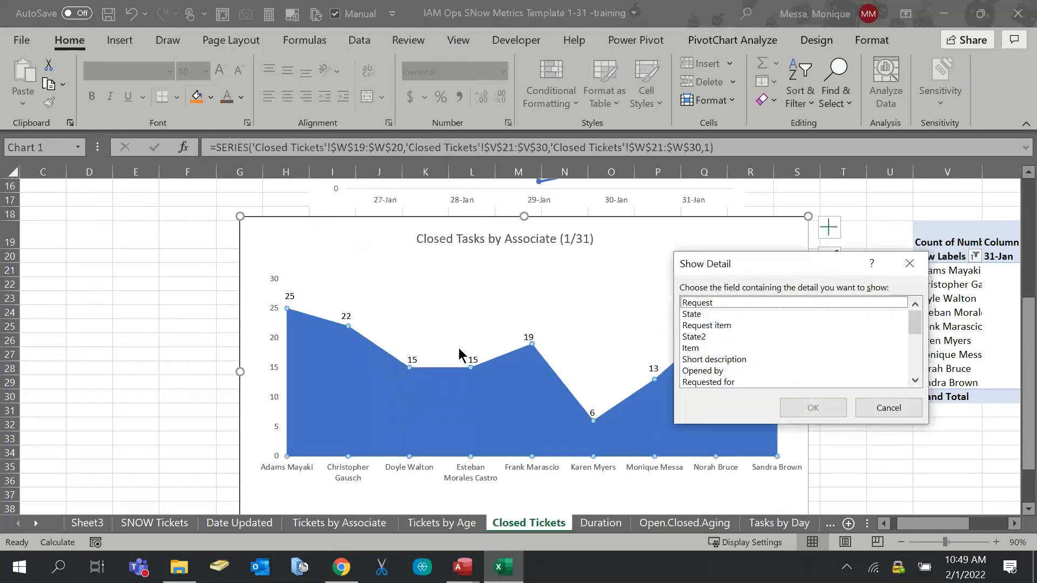
pyautogui.click(909, 264)
pyautogui.click(421, 359)
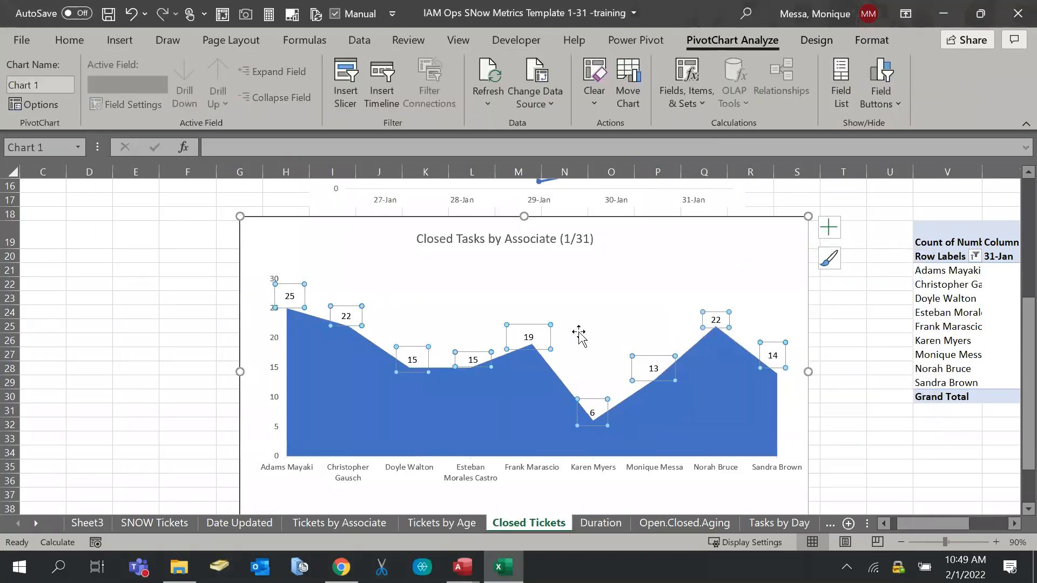
pyautogui.click(843, 326)
pyautogui.moveTo(967, 526); pyautogui.dragTo(978, 532)
pyautogui.click(550, 221)
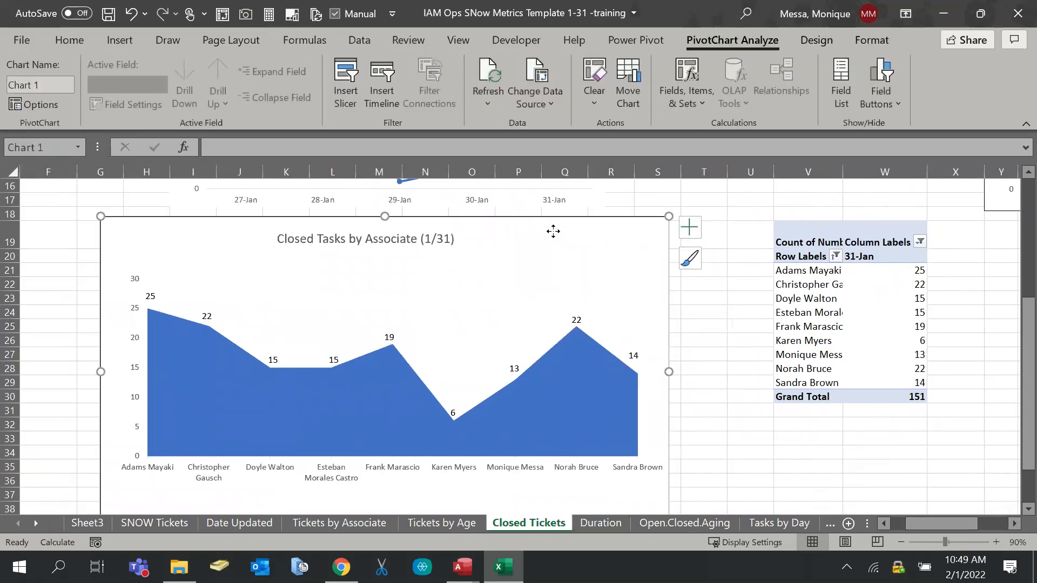
pyautogui.rightClick(553, 229)
pyautogui.press('Escape')
pyautogui.click(690, 258)
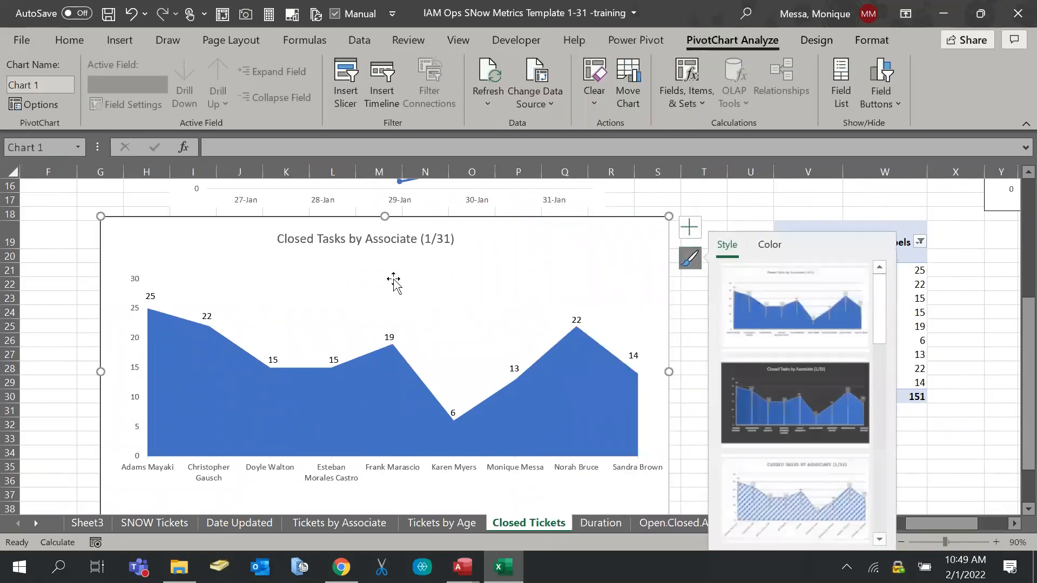
pyautogui.click(693, 310)
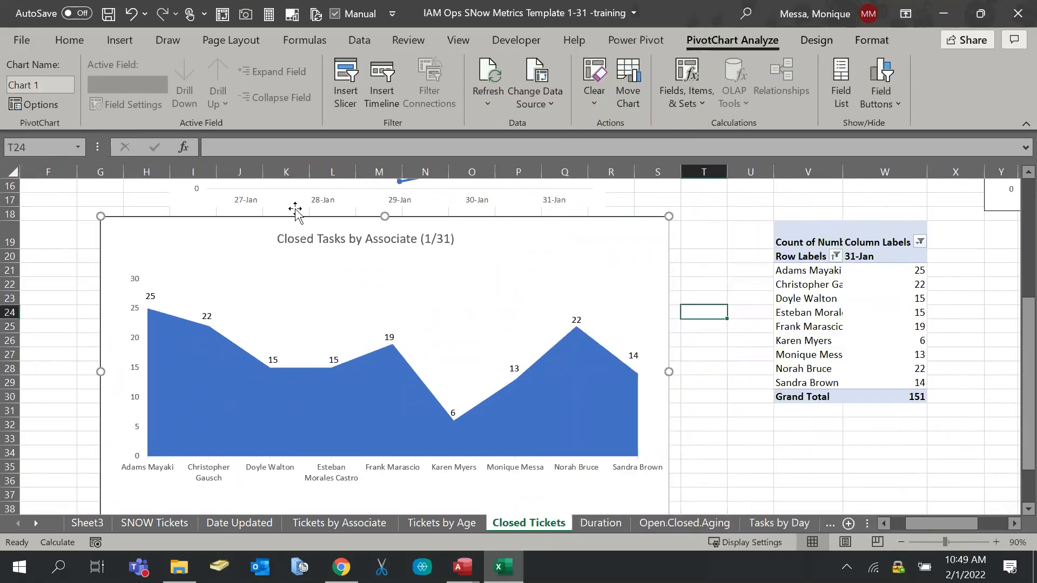
pyautogui.click(273, 290)
pyautogui.click(816, 41)
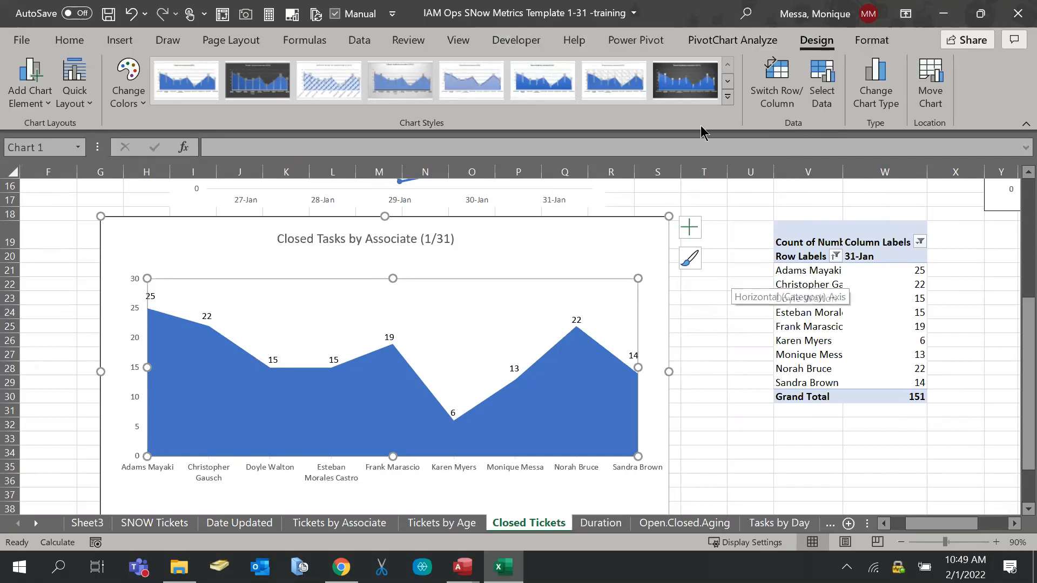
pyautogui.click(871, 40)
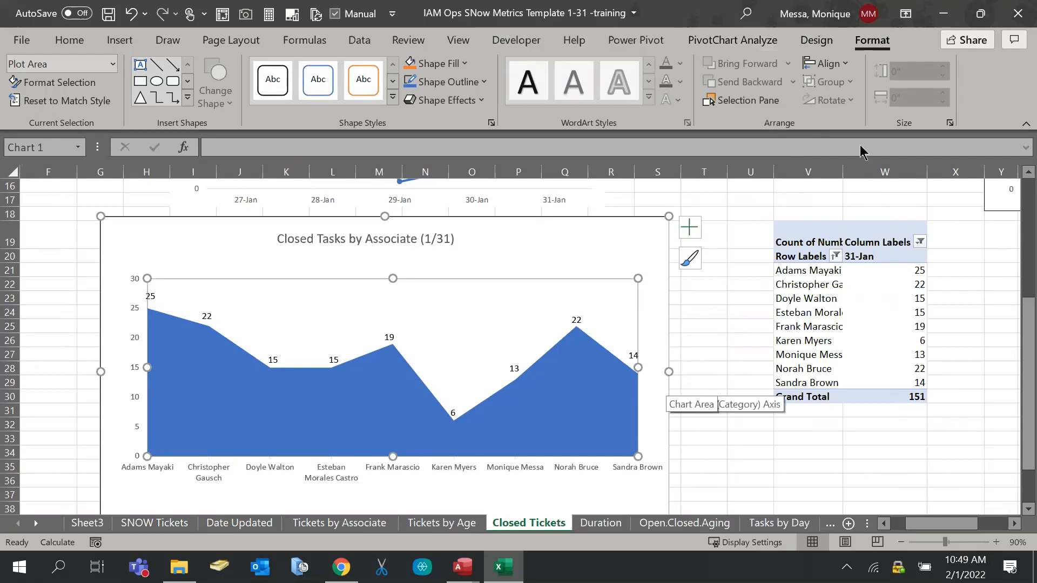
pyautogui.click(830, 45)
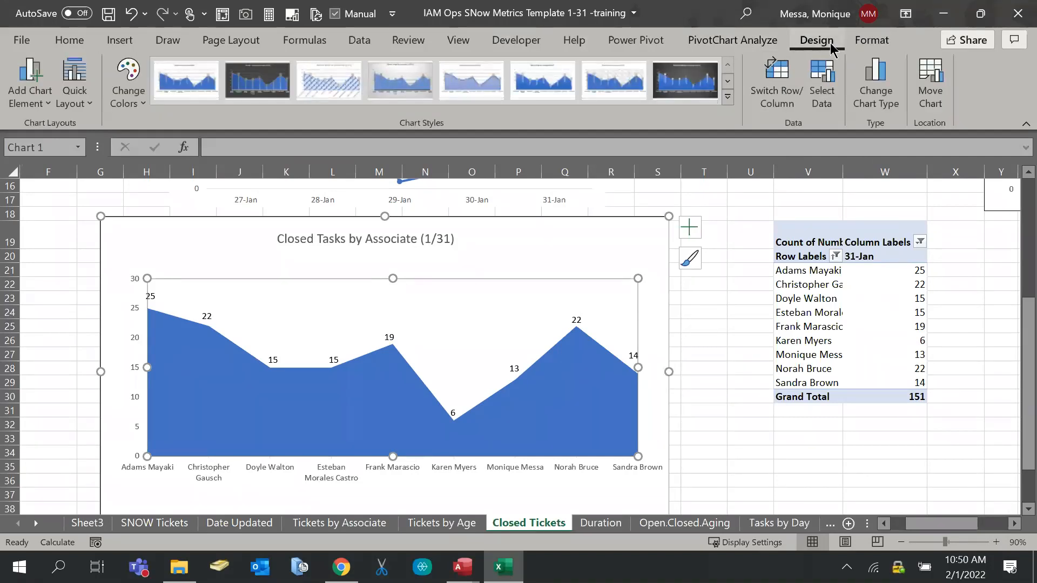
pyautogui.click(862, 44)
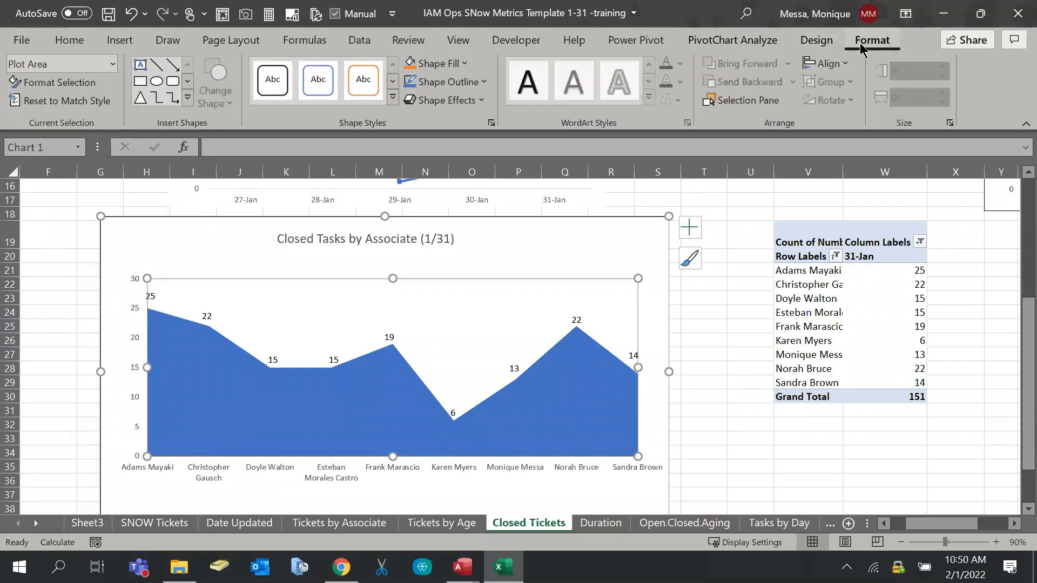
pyautogui.click(31, 106)
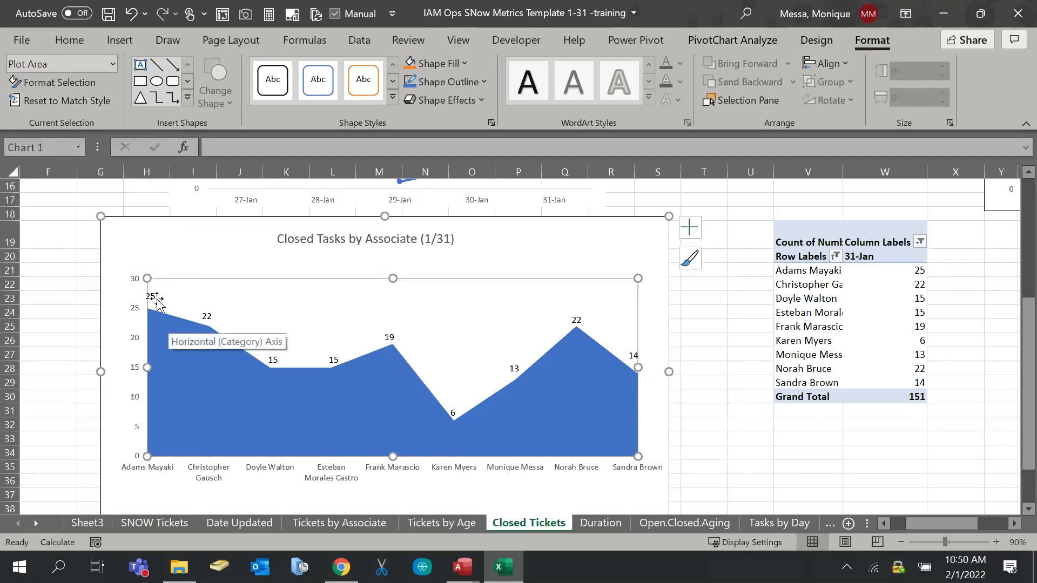
pyautogui.click(90, 269)
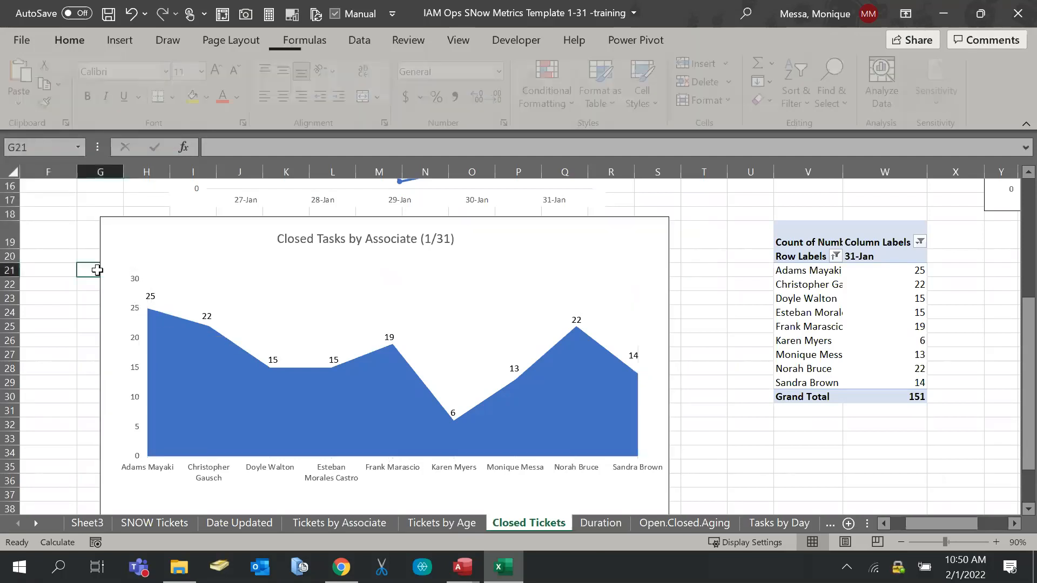
# Drag the 25 label above the peak and the 22 label down into the area
pyautogui.click(146, 295)
pyautogui.click(150, 296)
pyautogui.moveTo(150, 296); pyautogui.dragTo(163, 241)
pyautogui.click(208, 317)
pyautogui.moveTo(208, 317); pyautogui.dragTo(213, 382)
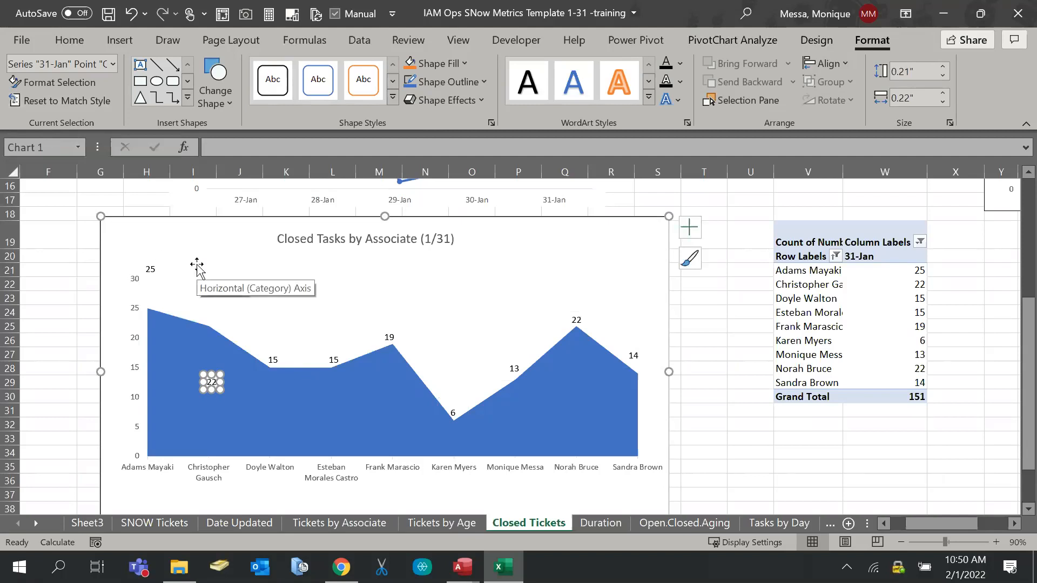
# Reset the chart to match its style, then undo twice to restore plain data labels
pyautogui.click(197, 267)
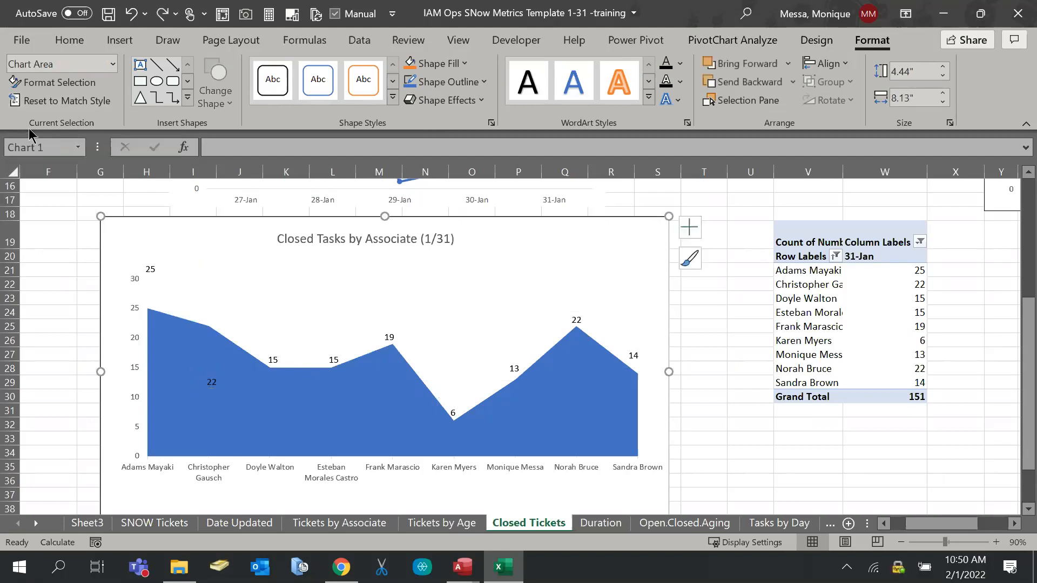
pyautogui.click(40, 101)
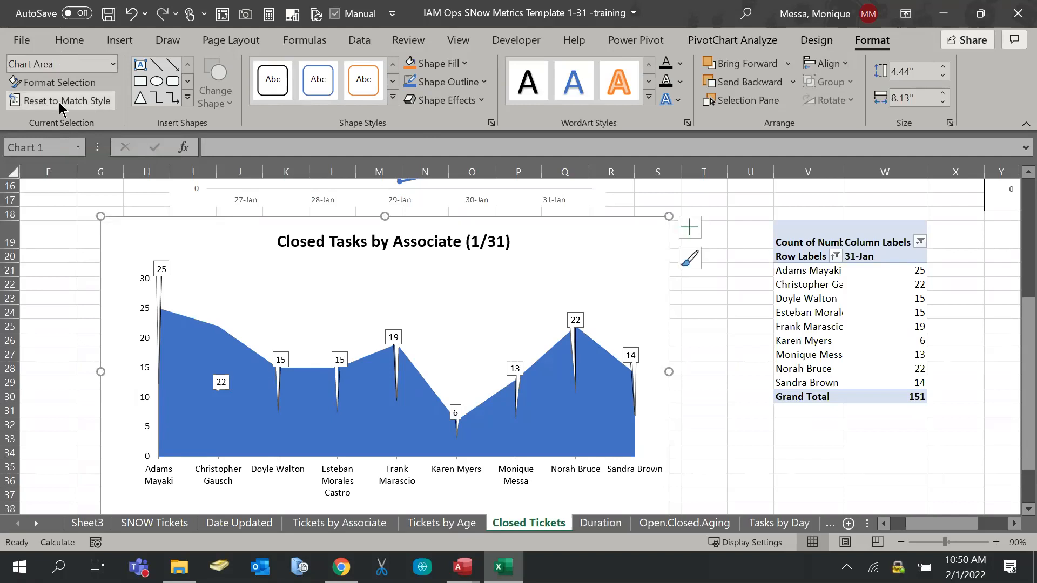
pyautogui.click(40, 254)
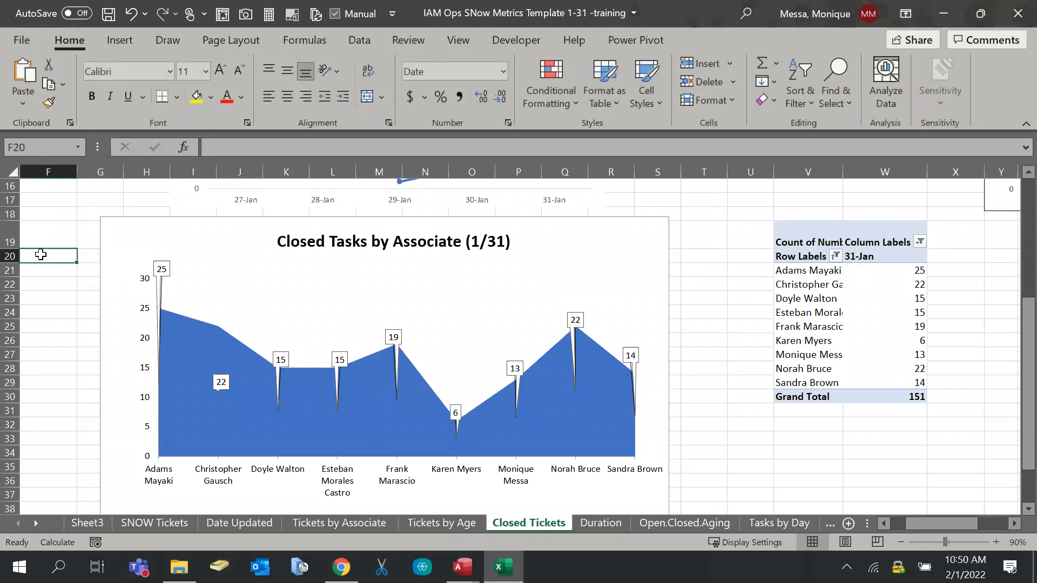
pyautogui.click(71, 201)
pyautogui.click(86, 200)
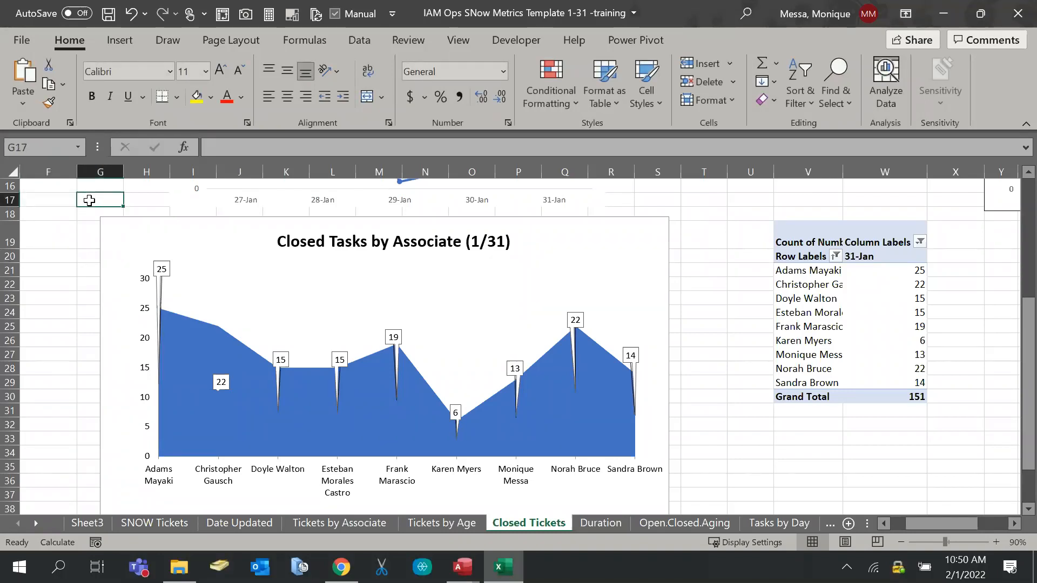
pyautogui.hotkey('ctrl', 'z')
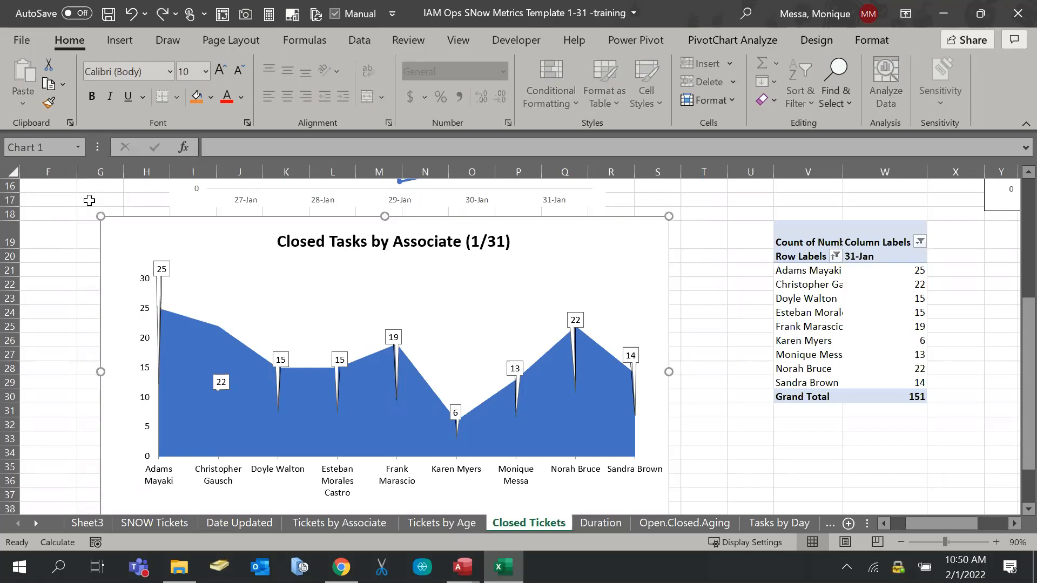
pyautogui.hotkey('ctrl', 'z')
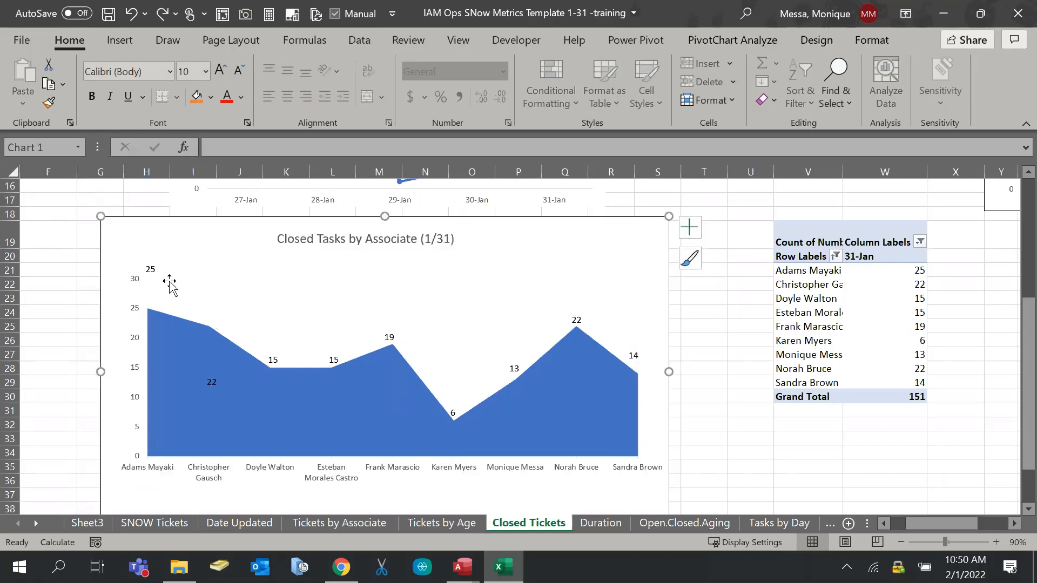
# Position the 25 and 22 labels just above their data points
pyautogui.click(152, 268)
pyautogui.click(154, 270)
pyautogui.moveTo(154, 269); pyautogui.dragTo(157, 306)
pyautogui.click(211, 381)
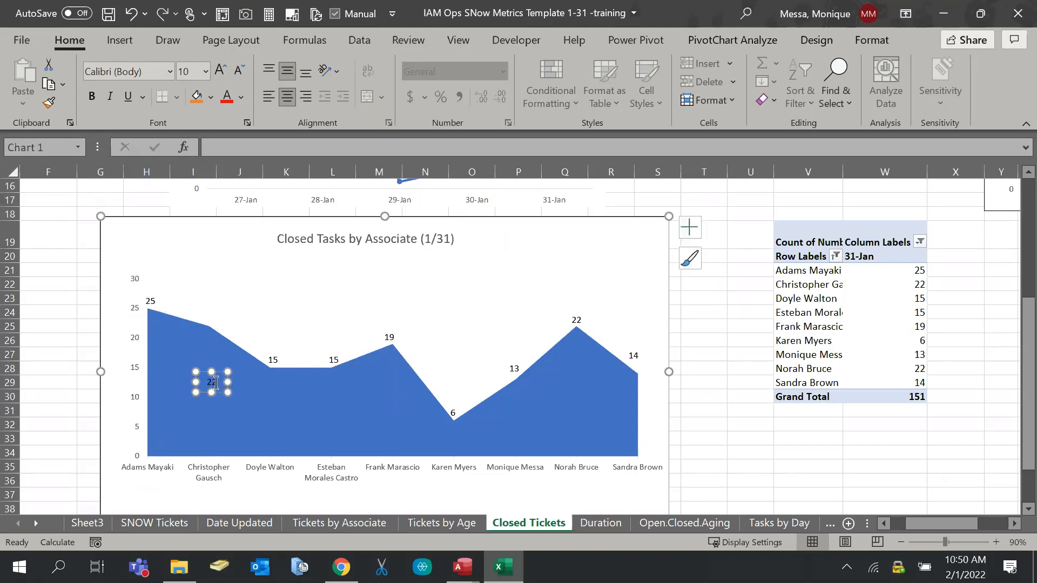
pyautogui.moveTo(215, 382); pyautogui.dragTo(214, 322)
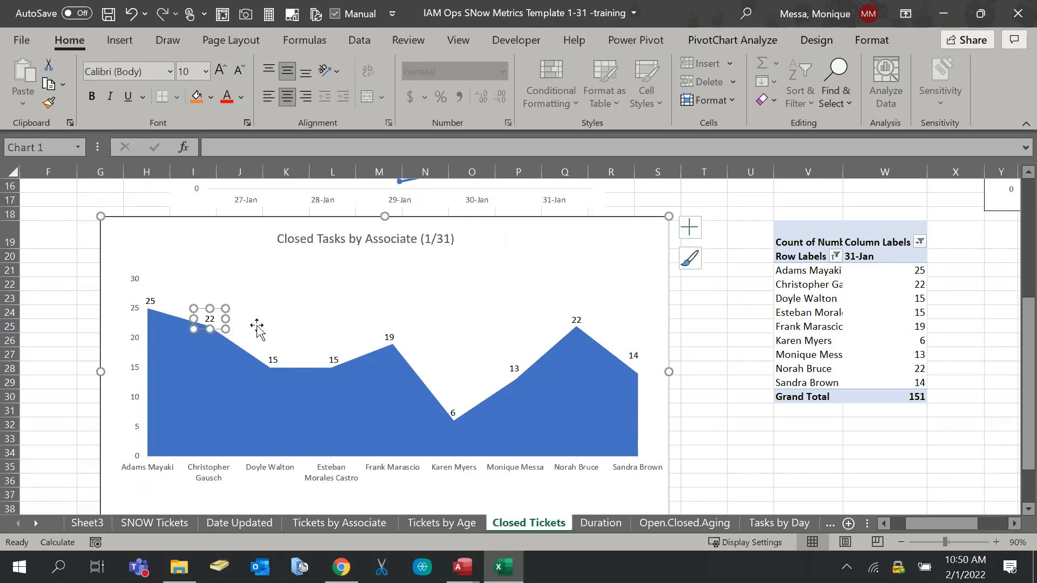
pyautogui.click(748, 398)
pyautogui.scroll(-1, 670, 327)
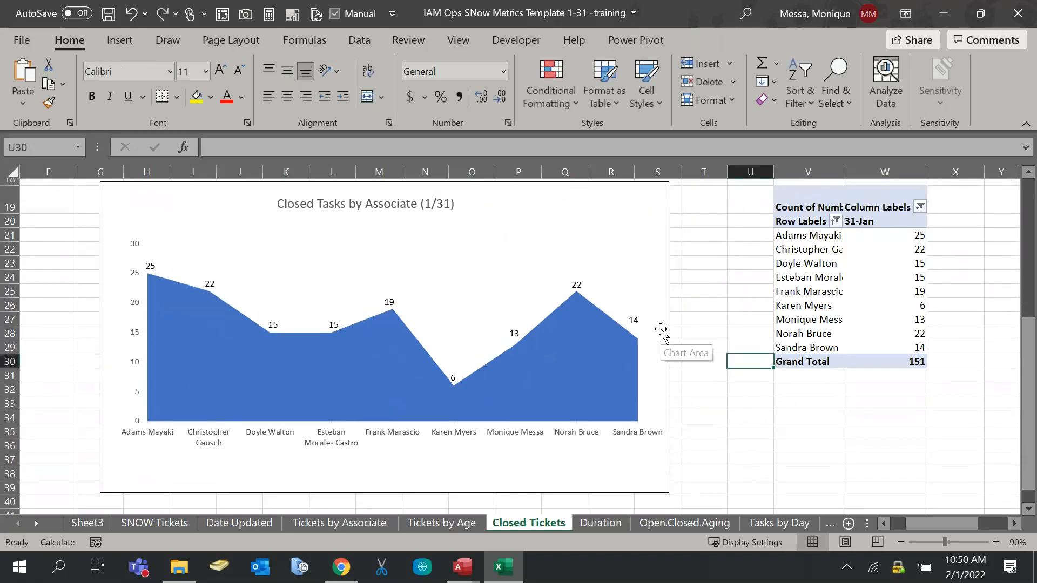
pyautogui.scroll(1, 669, 331)
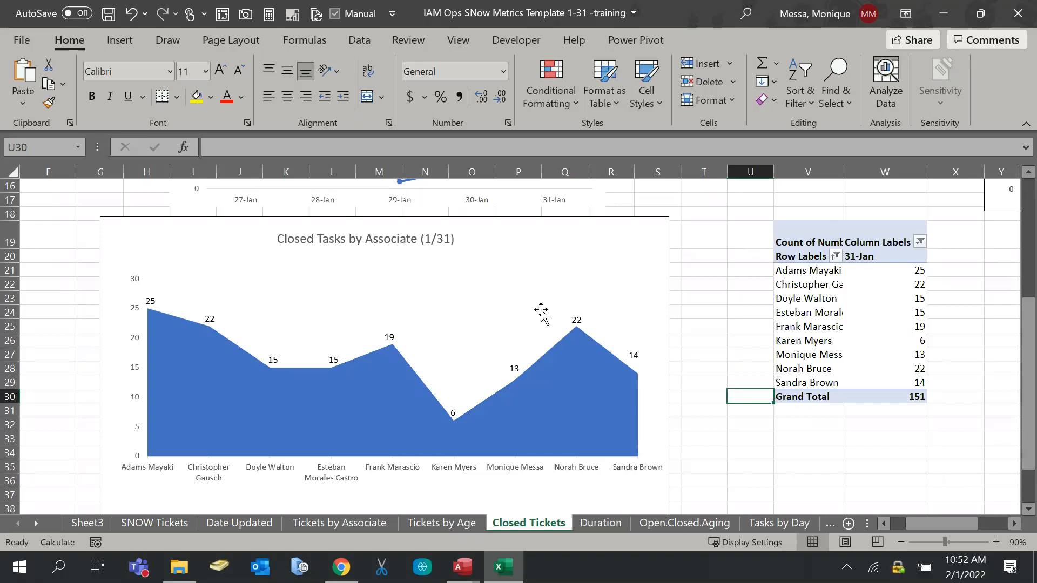
# Change the chart type to Bar > Clustered Bar after previewing Treemap and Stacked Bar
pyautogui.click(534, 283)
pyautogui.rightClick(514, 254)
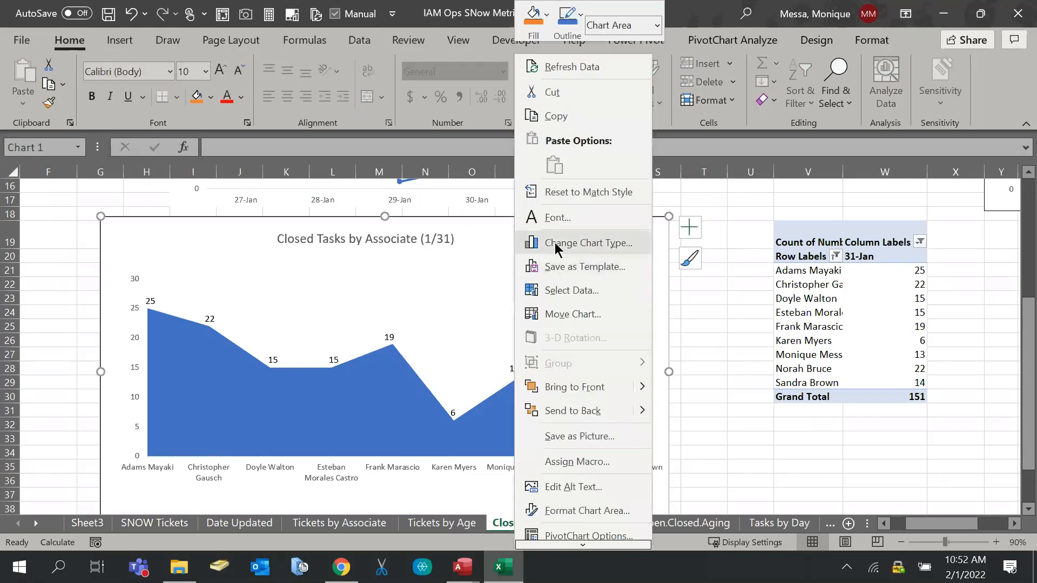
pyautogui.click(547, 244)
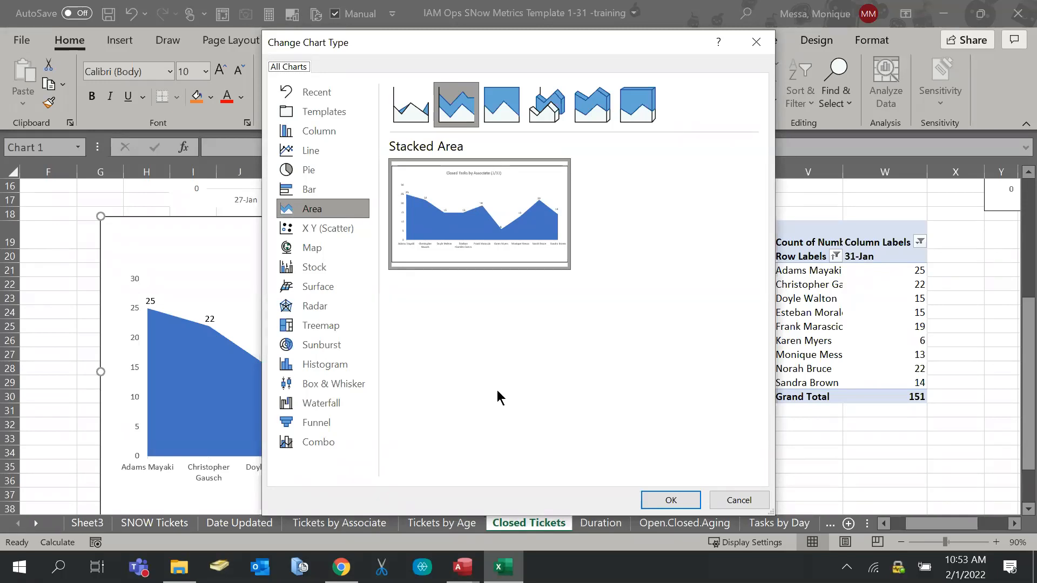
pyautogui.click(320, 325)
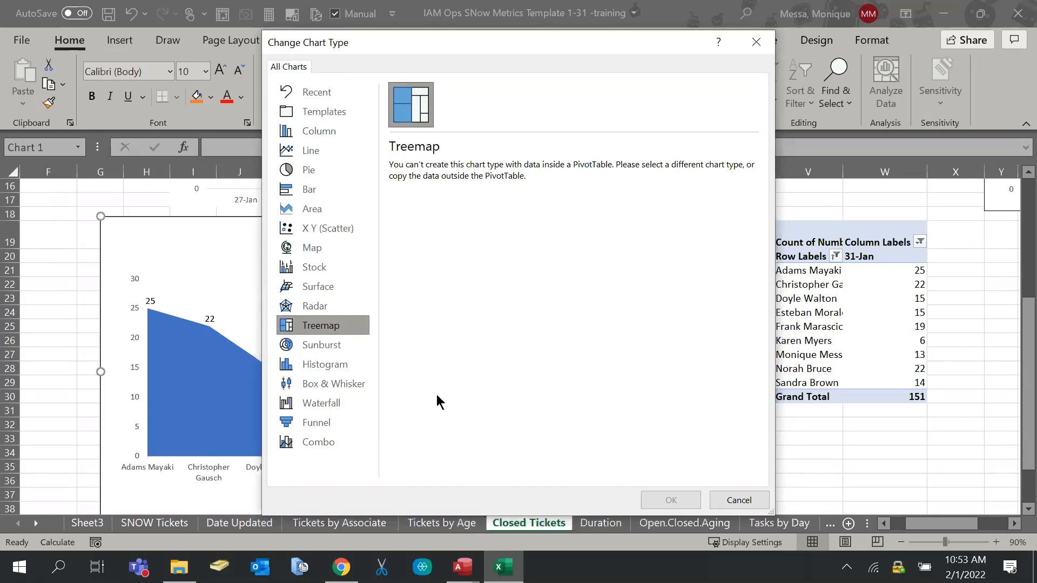
pyautogui.click(336, 194)
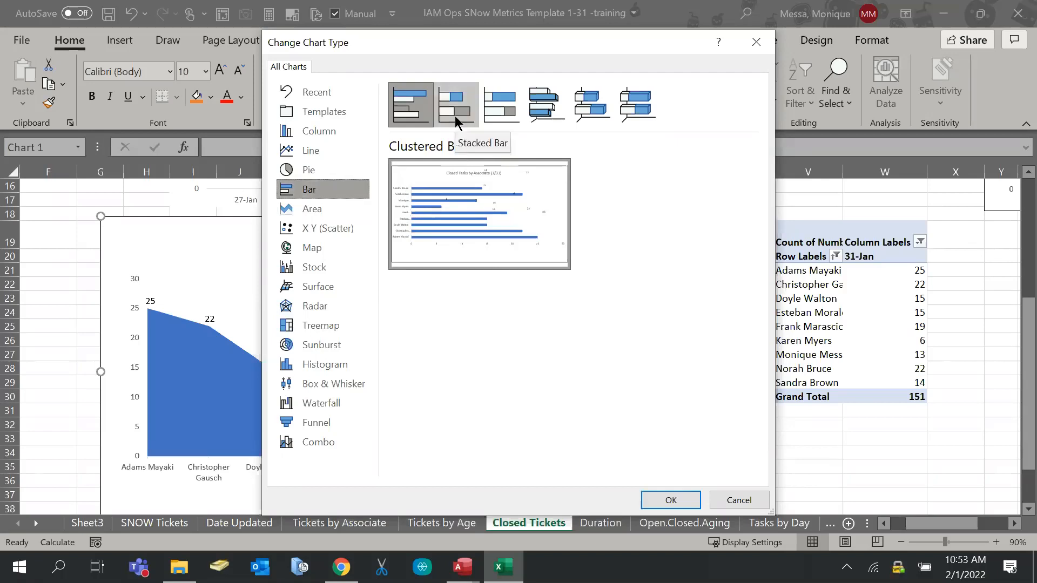
pyautogui.click(470, 120)
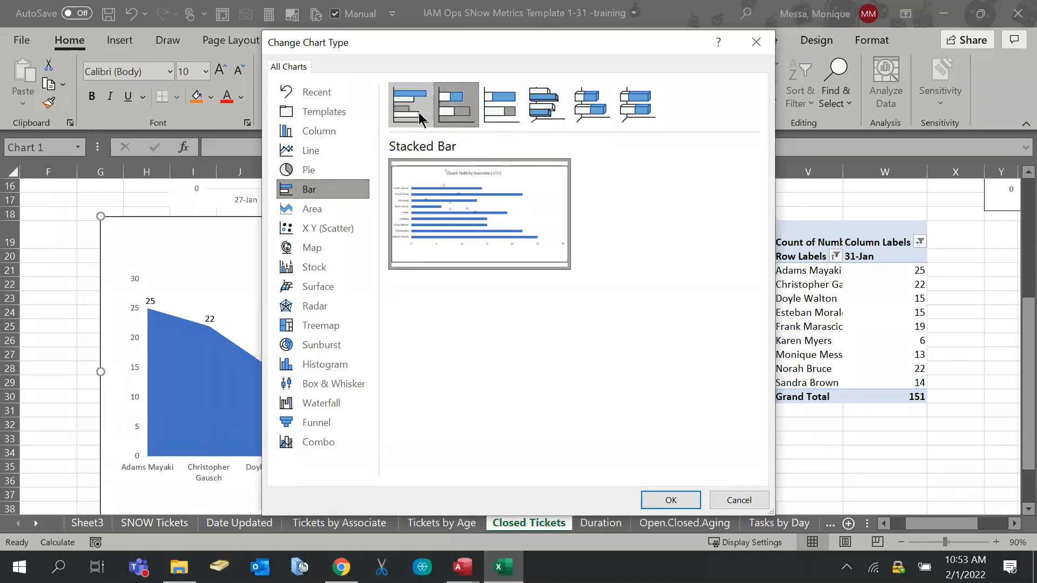
pyautogui.click(419, 112)
pyautogui.click(649, 497)
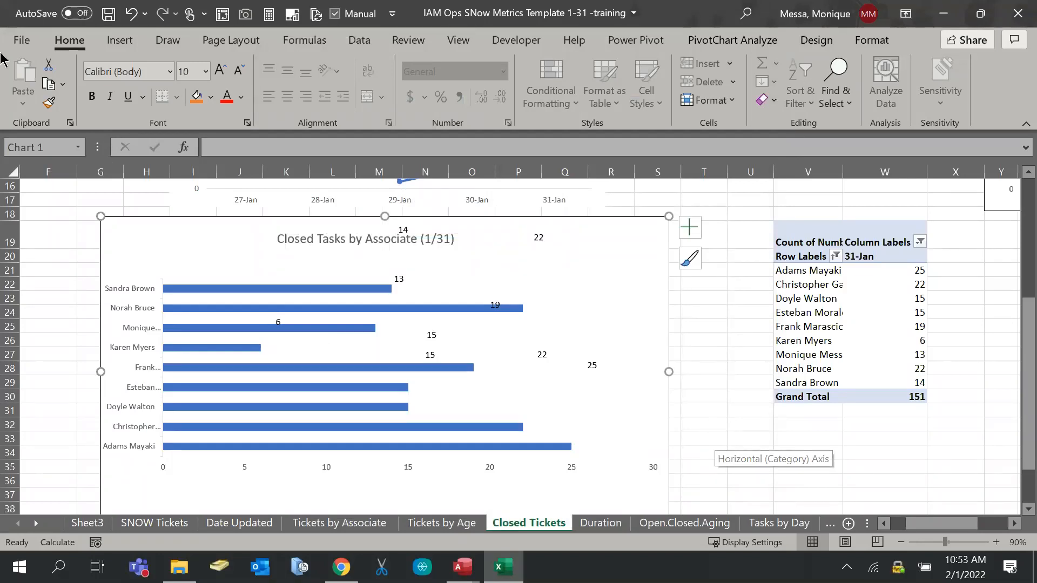
# Reset the chart to match its style, then undo that reset
pyautogui.click(812, 40)
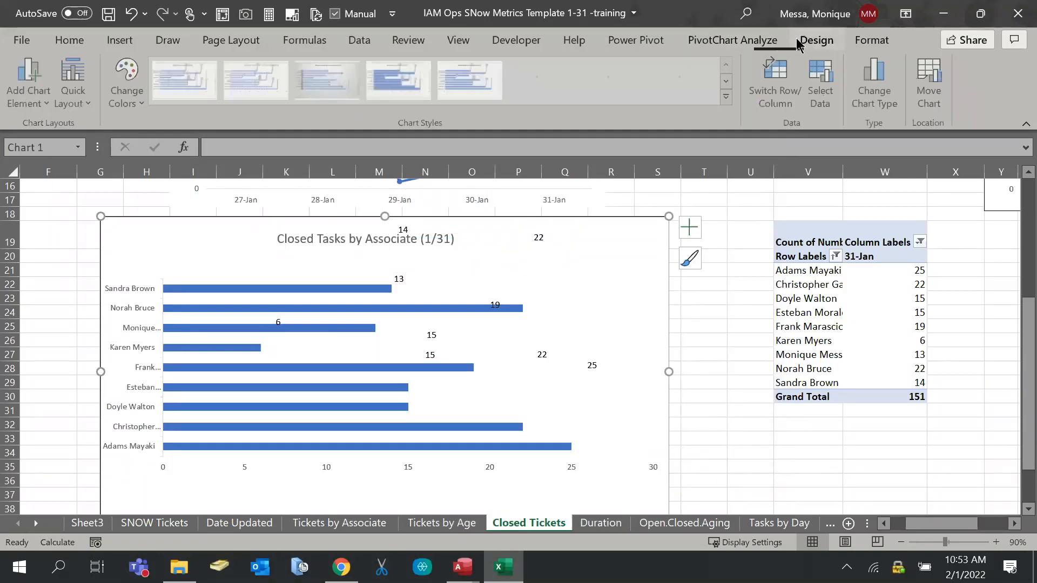
pyautogui.click(866, 42)
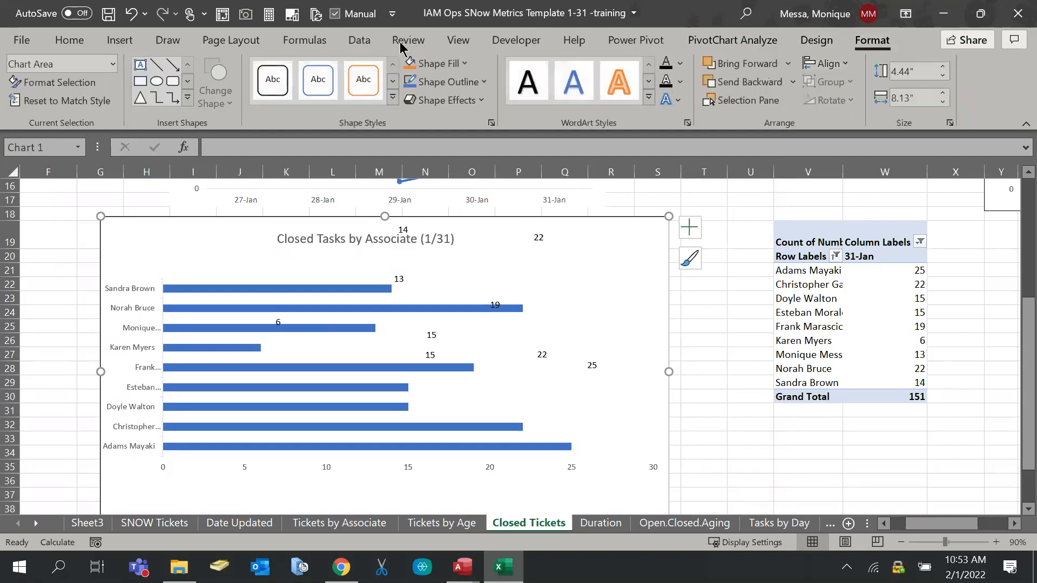
pyautogui.click(49, 101)
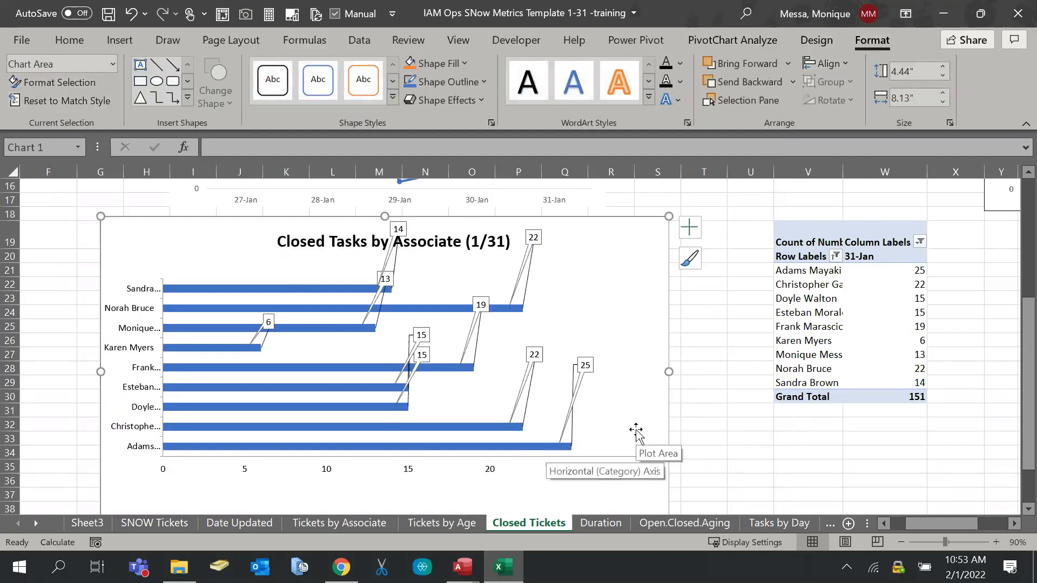
pyautogui.hotkey('ctrl', 'z')
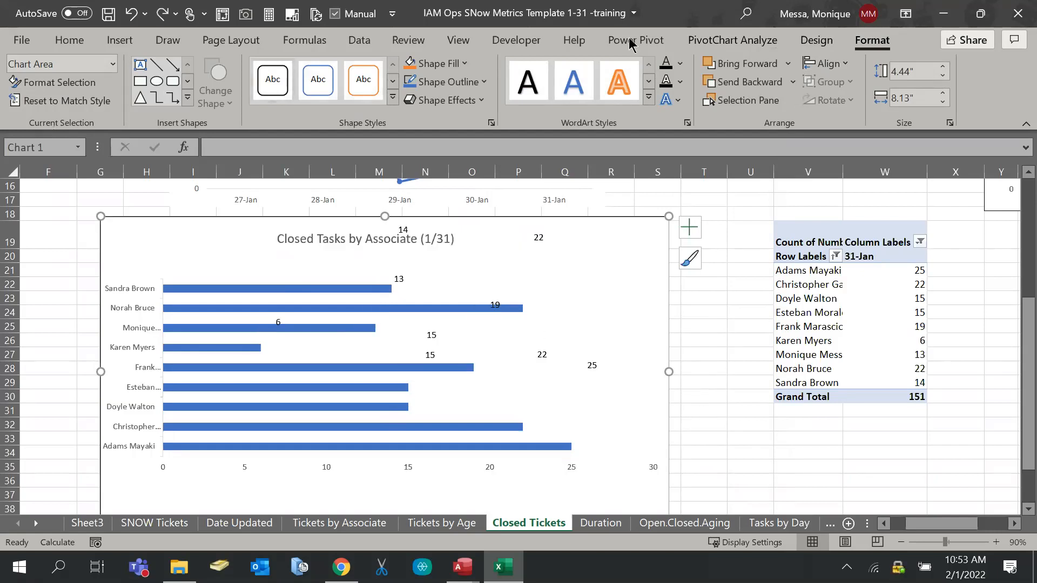
# Add Outside End data labels to the bars from Add Chart Element
pyautogui.click(828, 45)
pyautogui.click(24, 86)
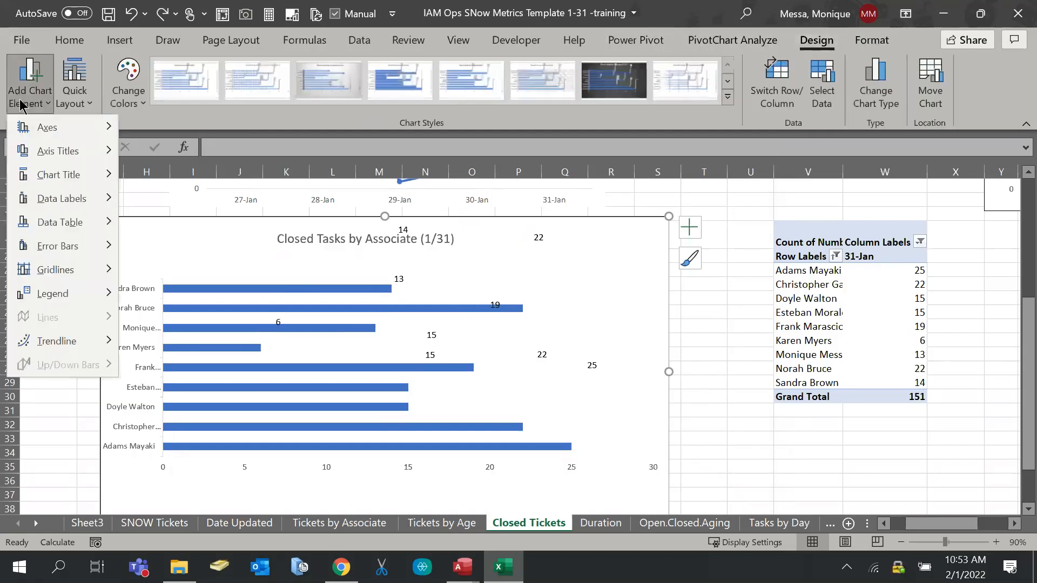
pyautogui.moveTo(48, 199)
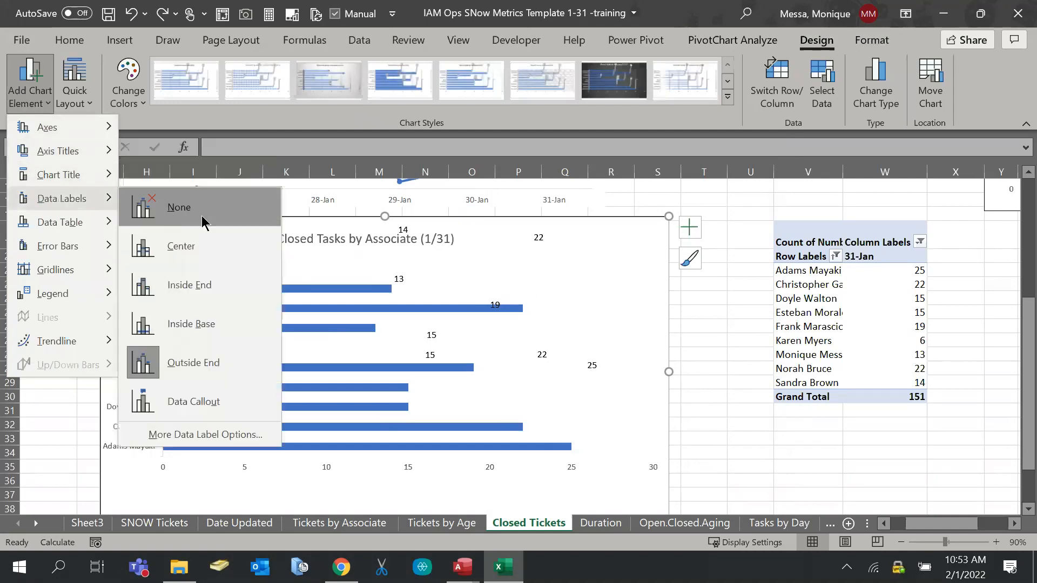
pyautogui.click(171, 371)
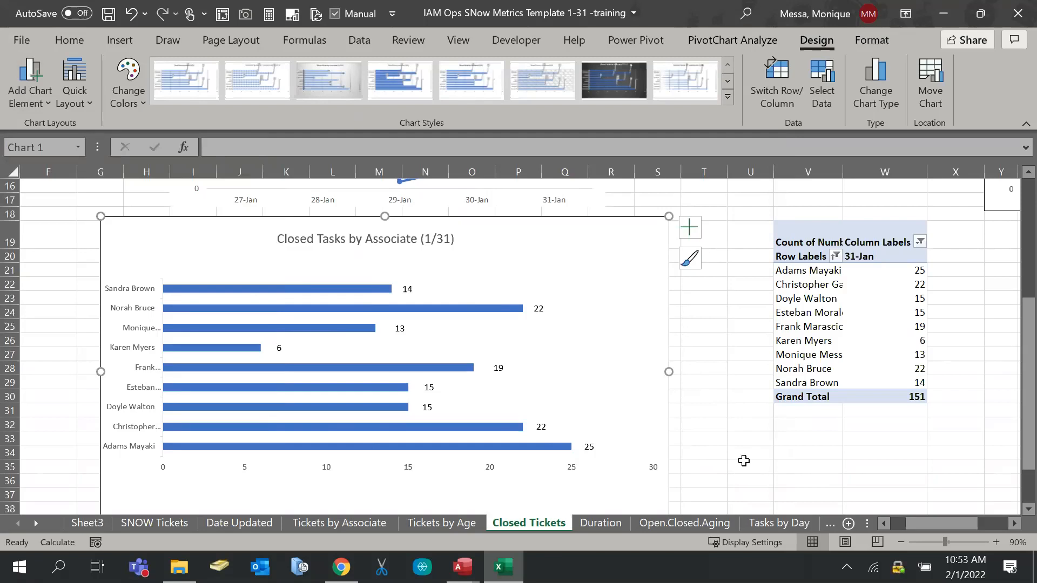
pyautogui.scroll(-1, 698, 431)
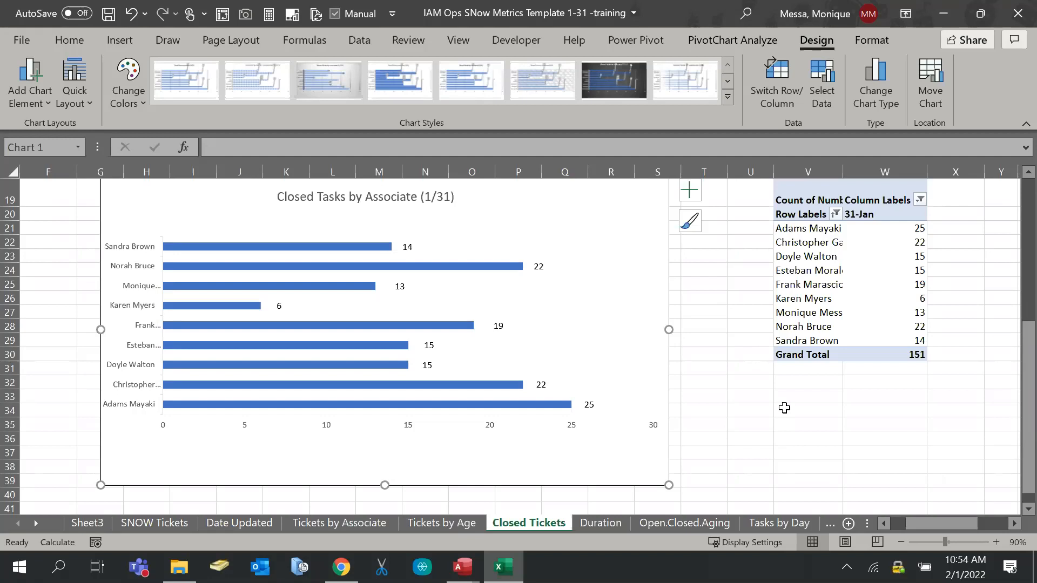
pyautogui.rightClick(547, 331)
pyautogui.click(852, 262)
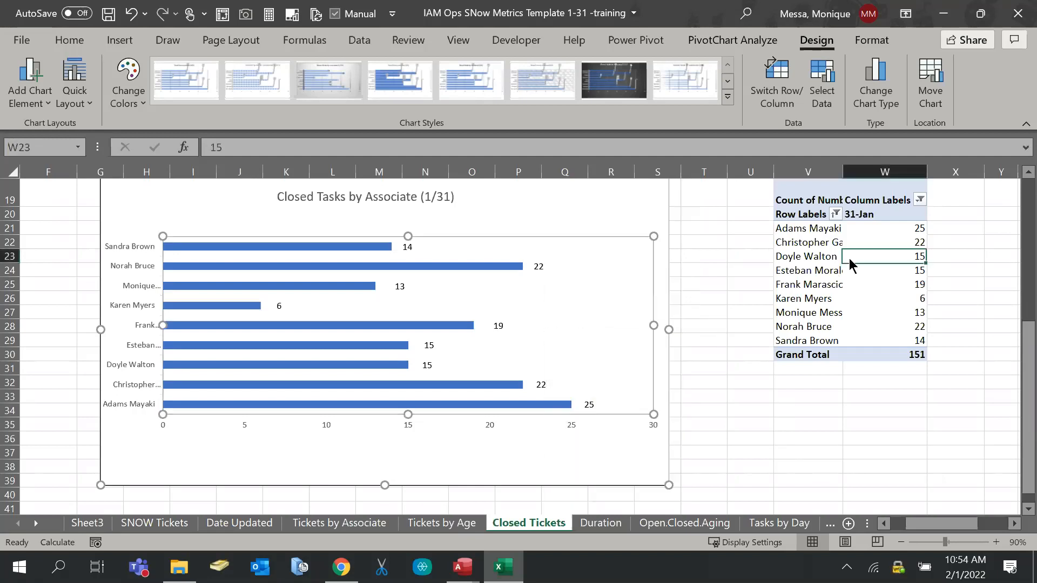
pyautogui.rightClick(852, 261)
pyautogui.rightClick(810, 265)
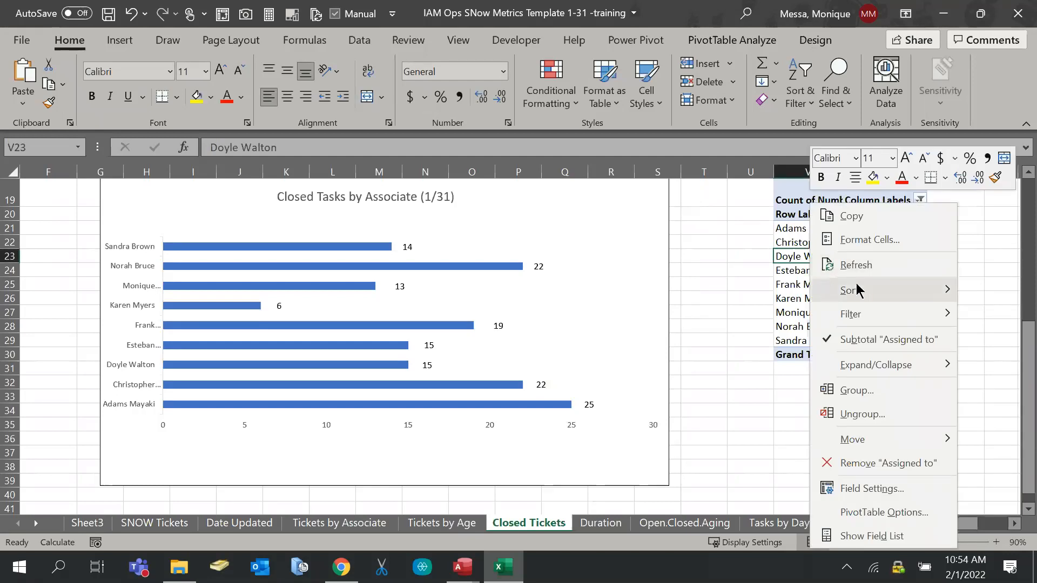
pyautogui.moveTo(858, 292)
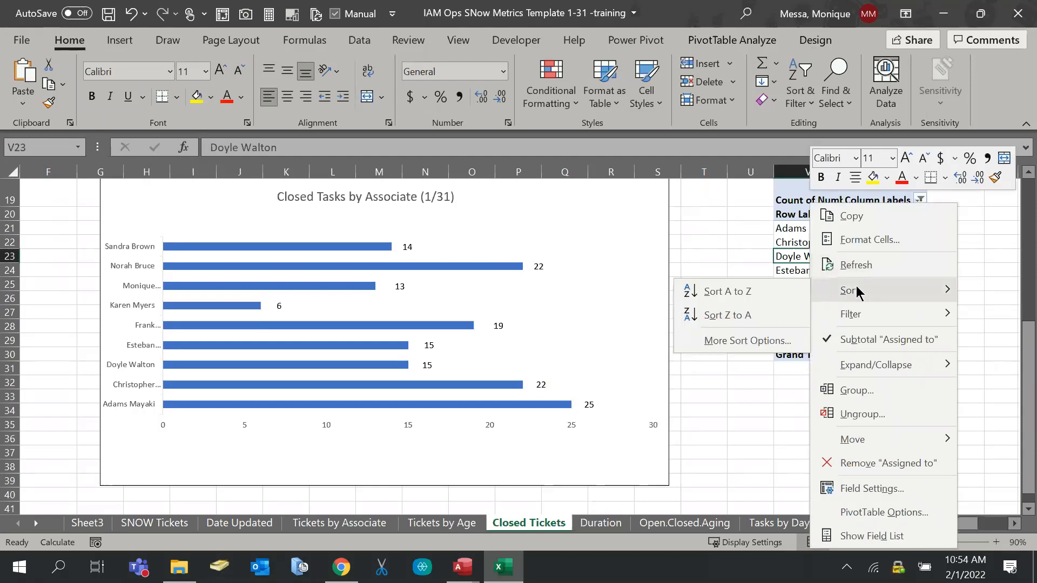
pyautogui.click(761, 265)
pyautogui.click(122, 312)
pyautogui.click(122, 312)
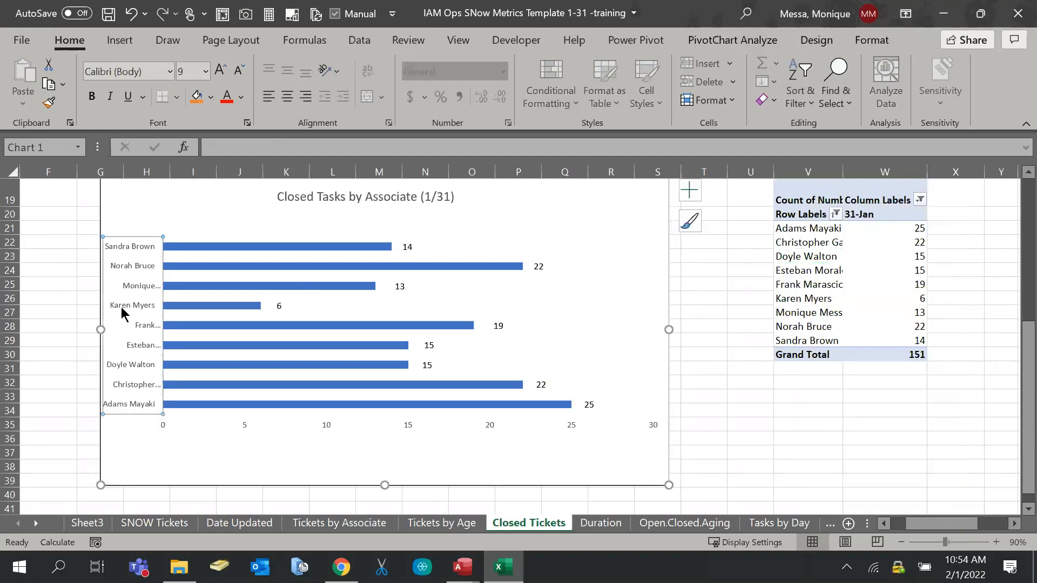
pyautogui.click(246, 424)
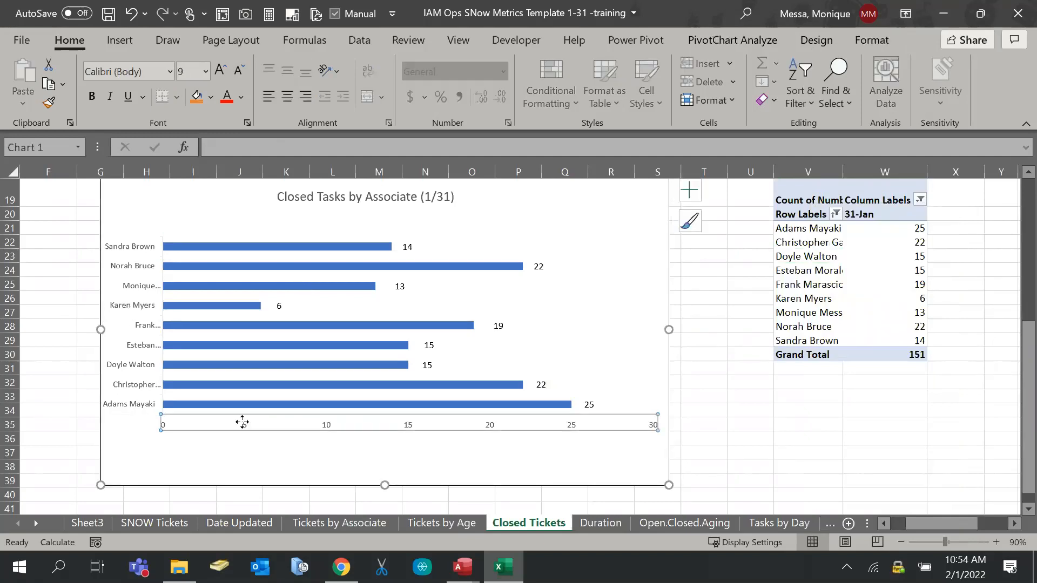
pyautogui.click(888, 280)
pyautogui.rightClick(888, 279)
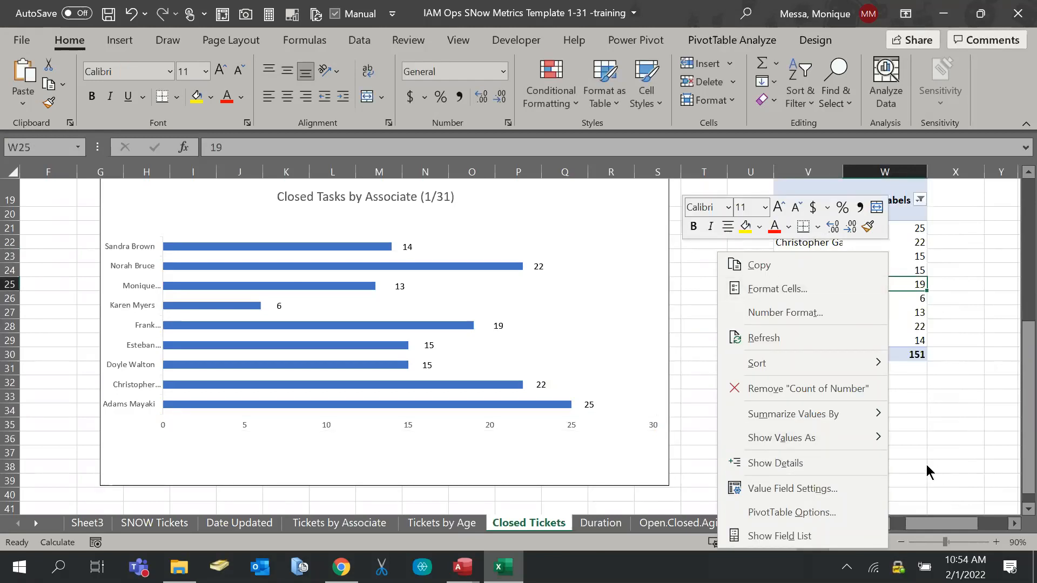
pyautogui.click(915, 217)
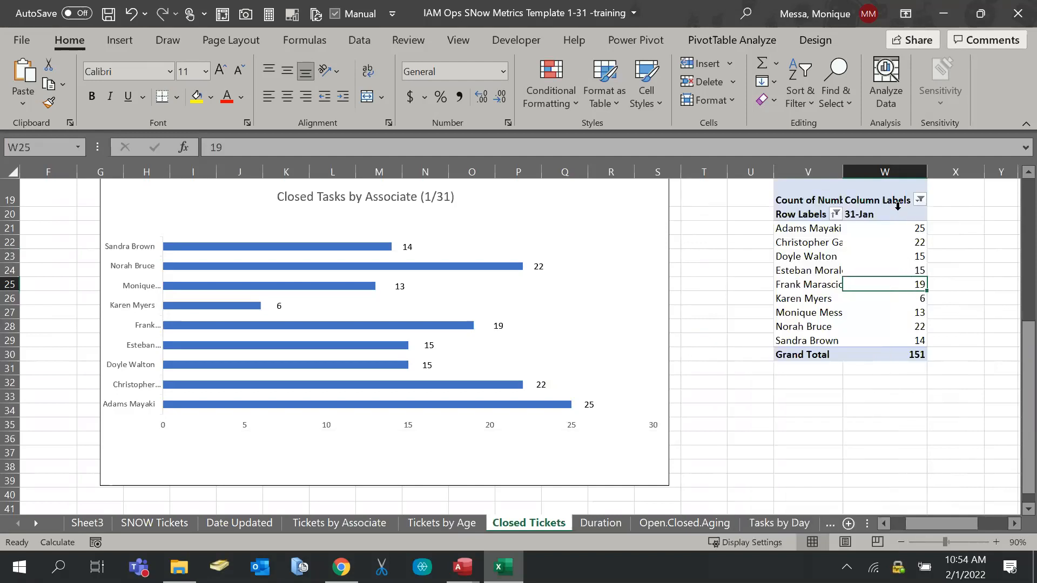
pyautogui.click(892, 208)
pyautogui.rightClick(893, 207)
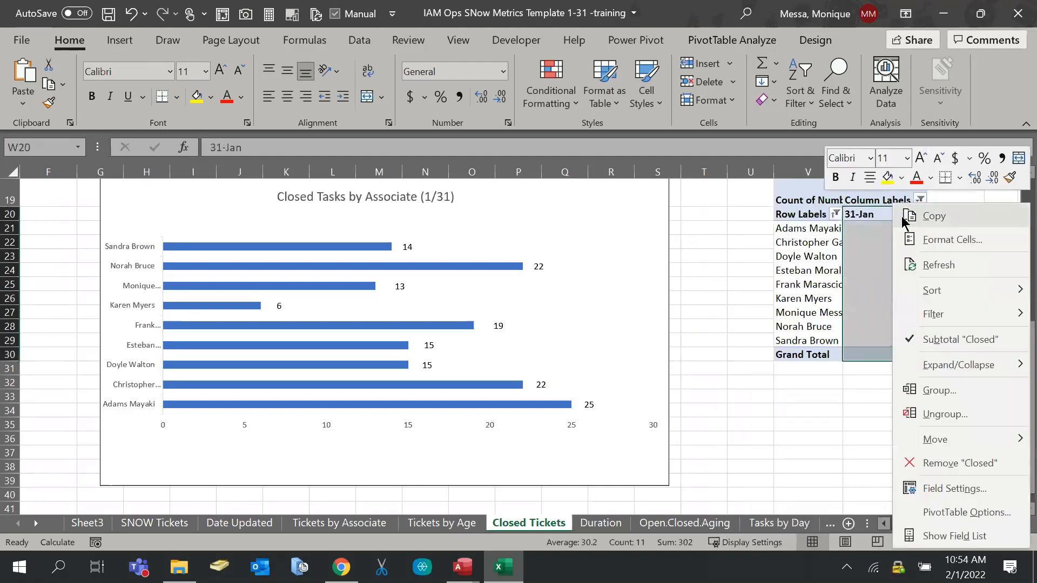
pyautogui.press('Escape')
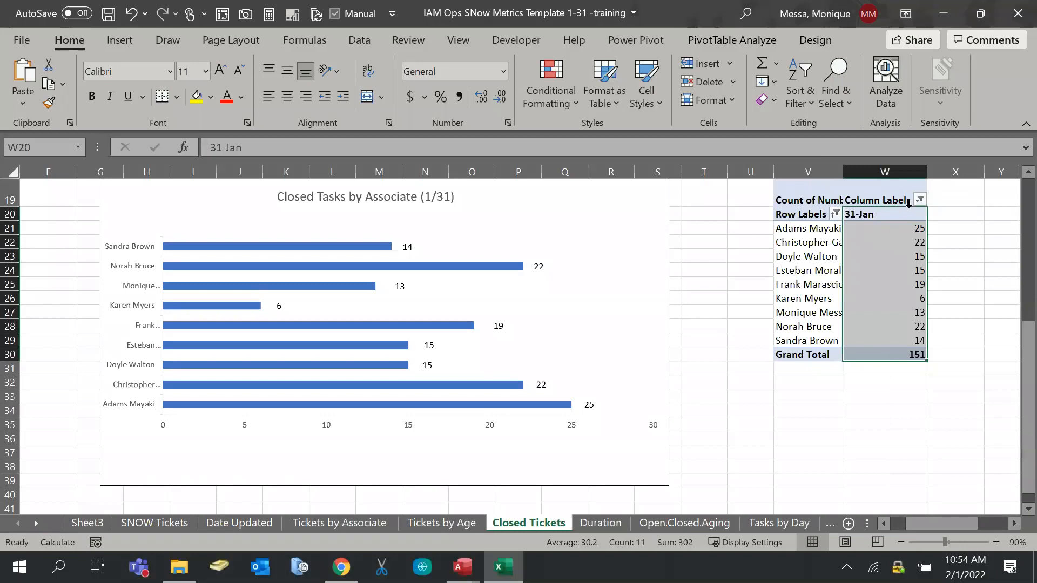
pyautogui.click(920, 199)
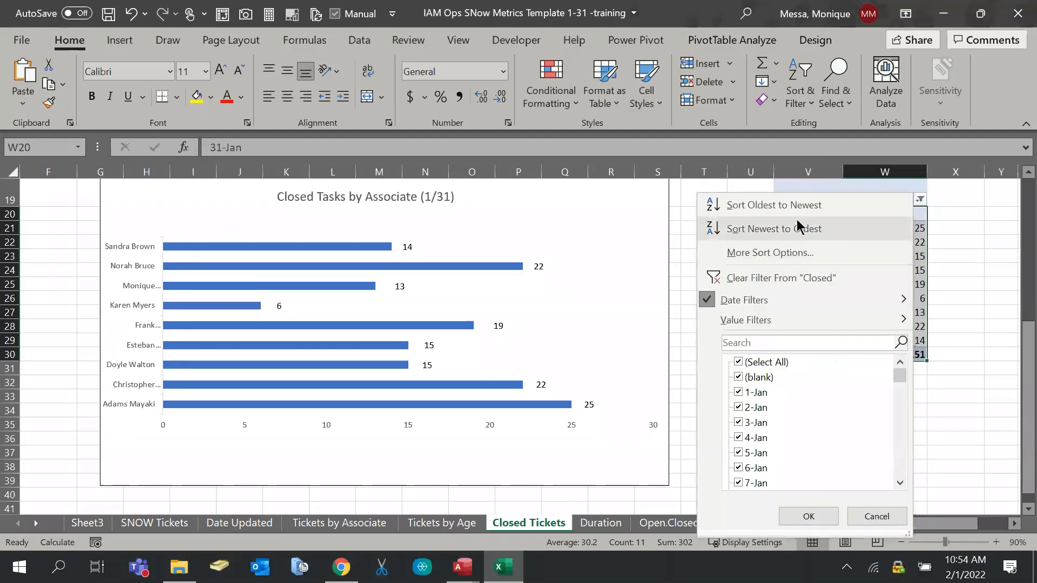
pyautogui.click(874, 518)
pyautogui.click(890, 243)
pyautogui.click(864, 226)
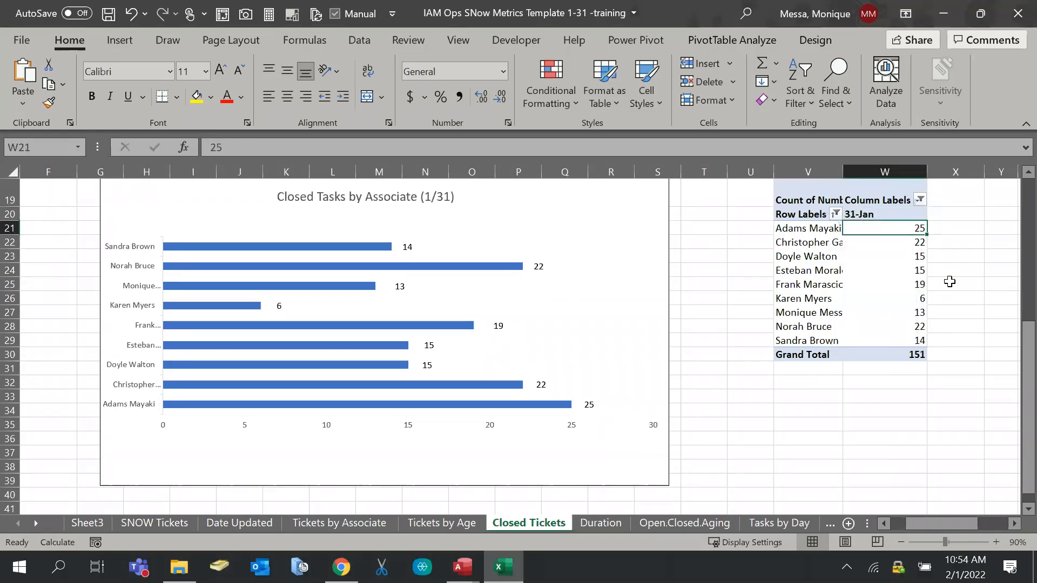
pyautogui.click(903, 215)
pyautogui.rightClick(903, 215)
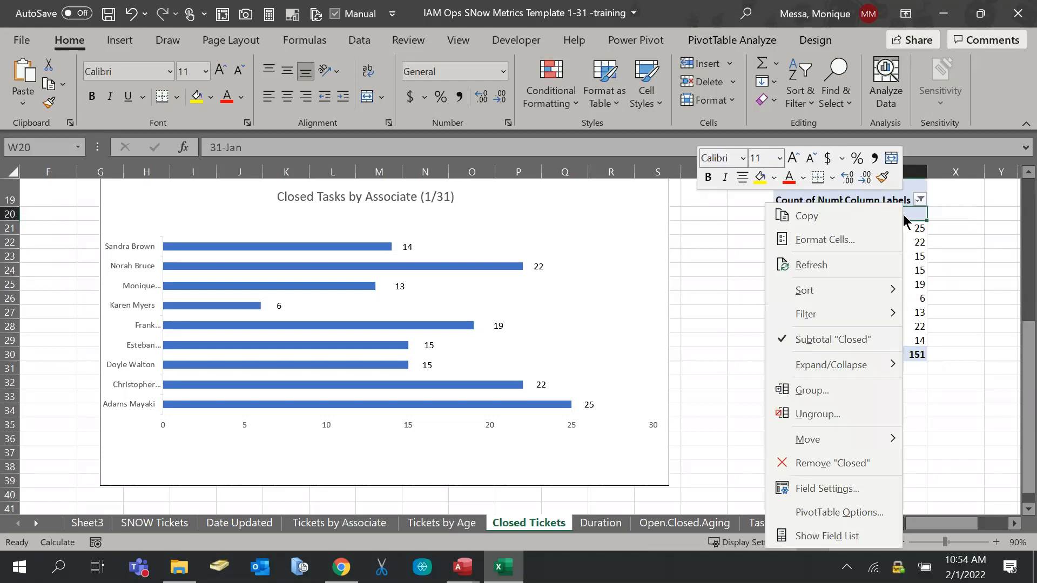
pyautogui.moveTo(837, 290)
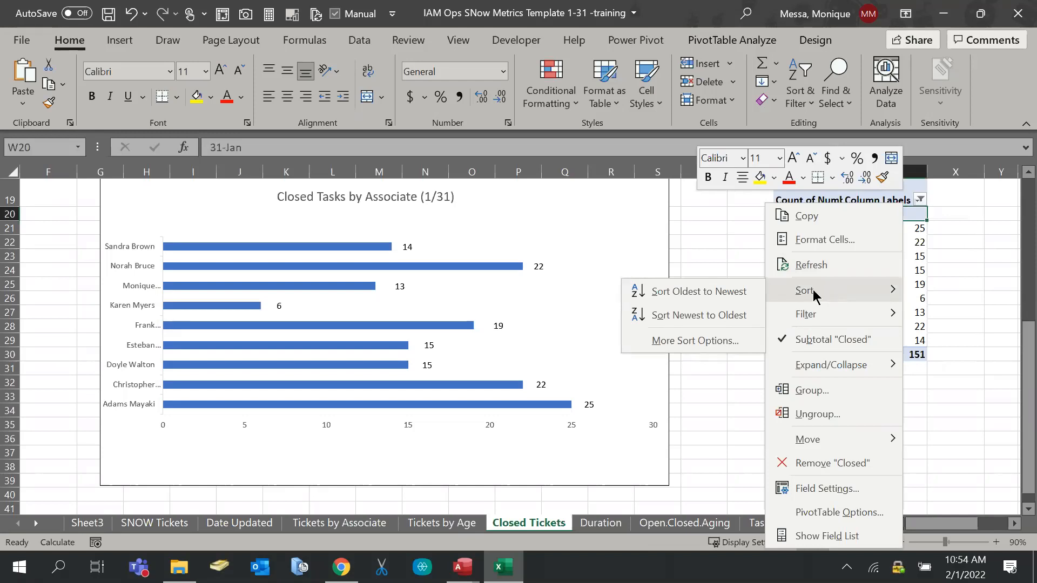
pyautogui.click(704, 290)
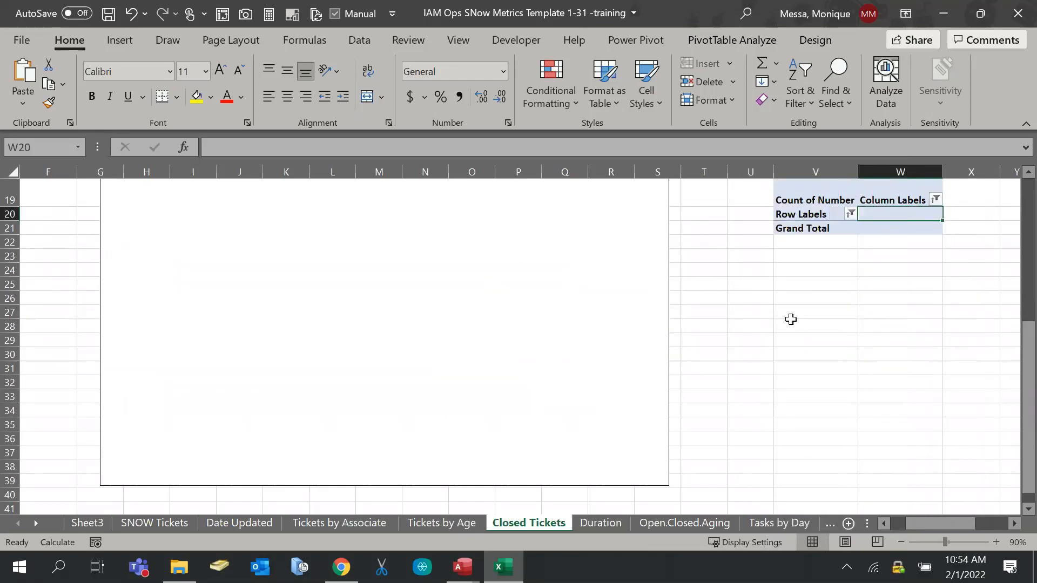
pyautogui.click(881, 231)
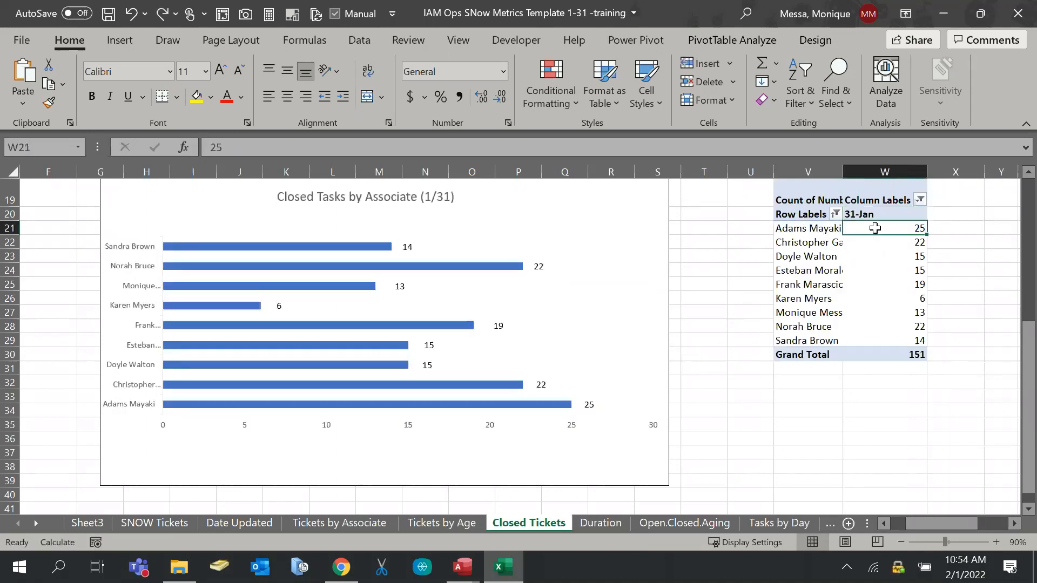
pyautogui.rightClick(874, 228)
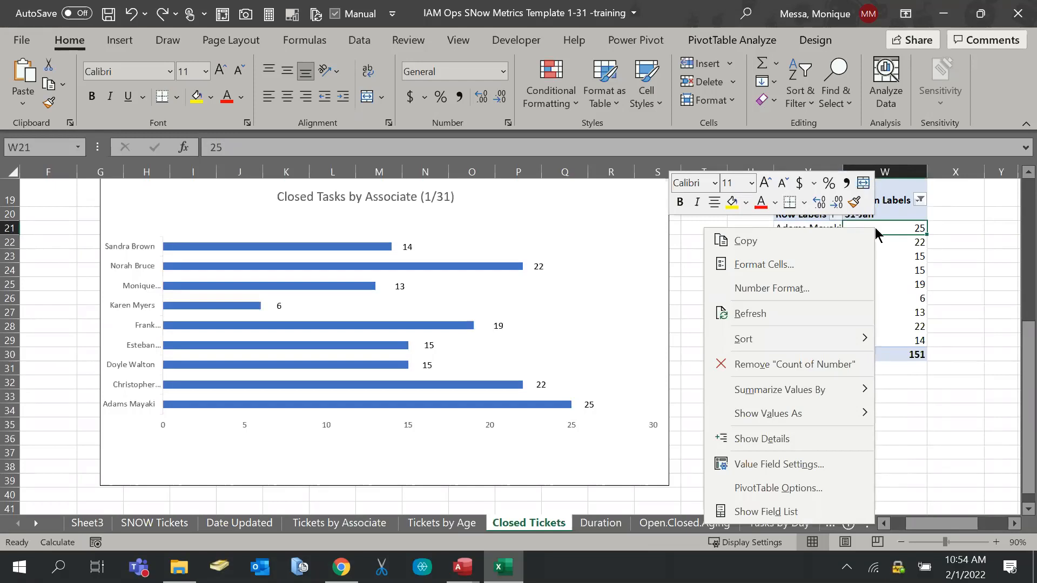
pyautogui.moveTo(797, 343)
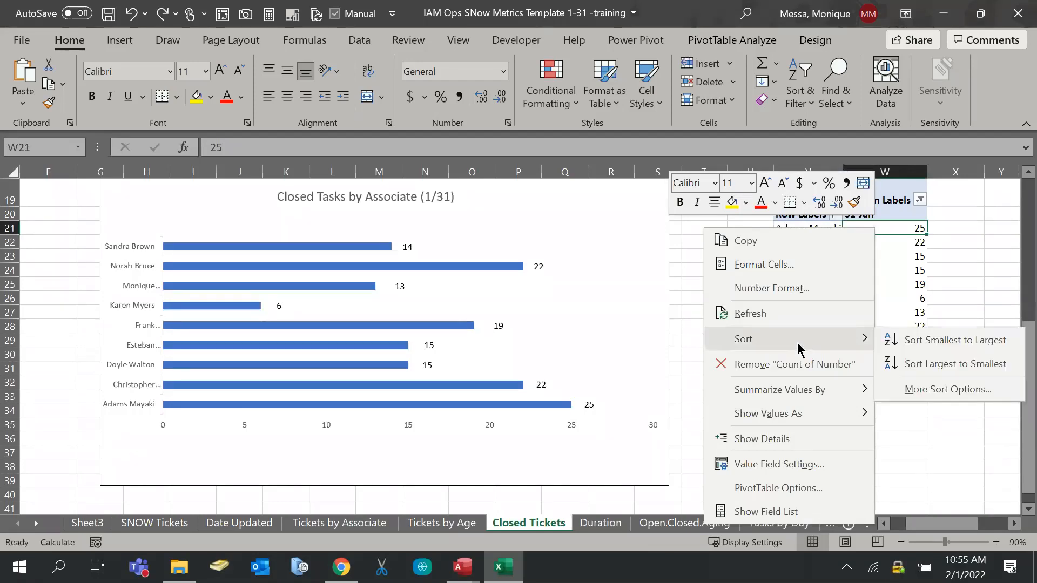
pyautogui.click(912, 365)
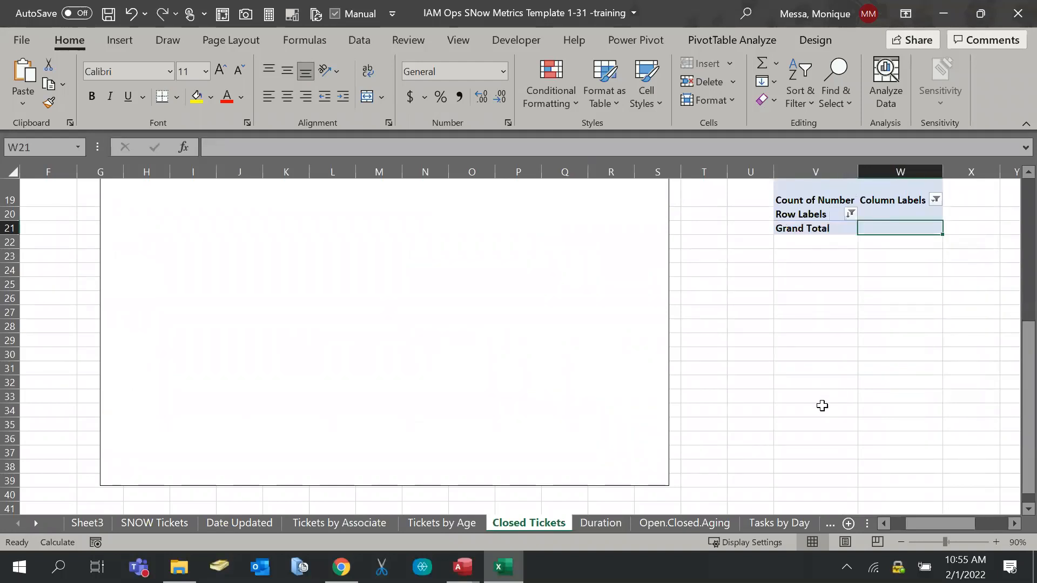
pyautogui.scroll(1, 822, 406)
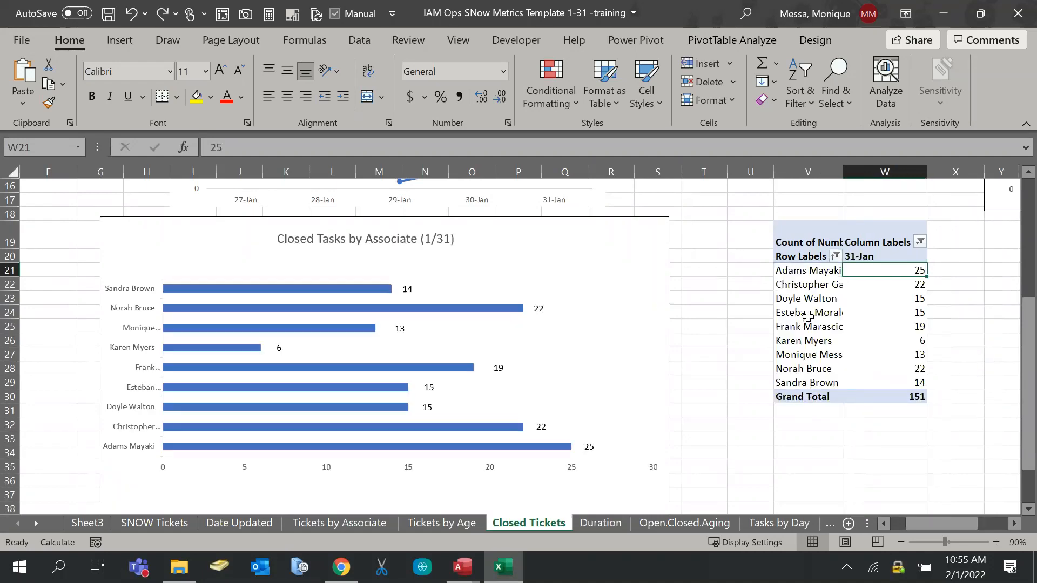
pyautogui.doubleClick(808, 317)
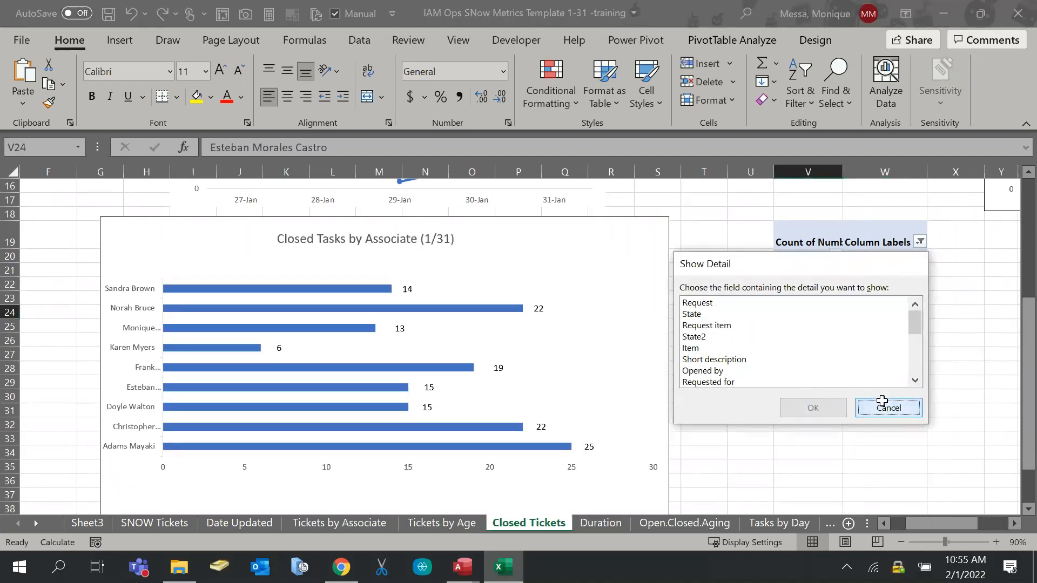
# Cancel Show Detail and bring up the PivotTable Analyze ribbon
pyautogui.click(885, 405)
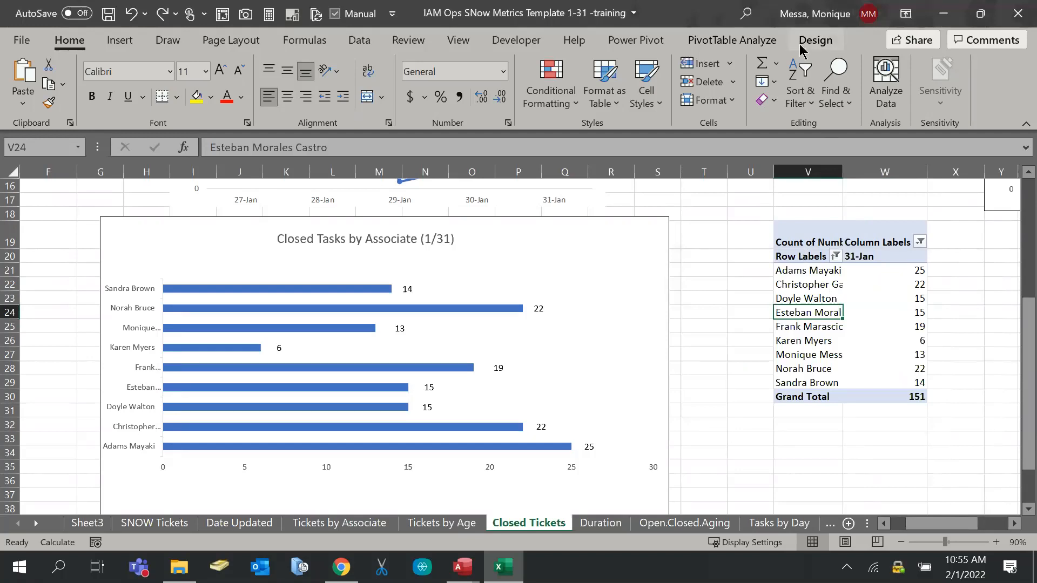
pyautogui.click(816, 40)
pyautogui.click(730, 39)
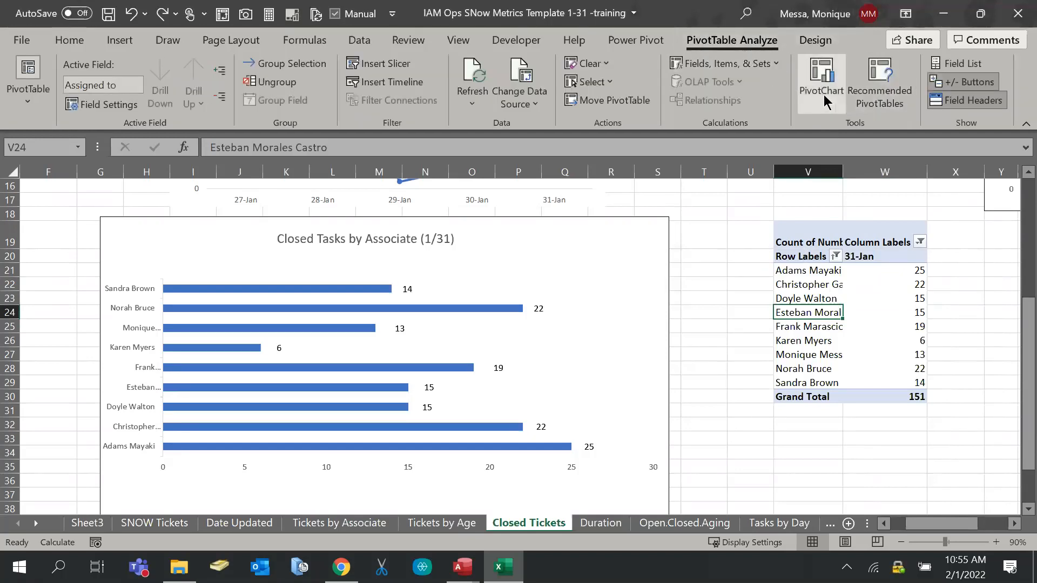
pyautogui.click(663, 41)
pyautogui.click(711, 41)
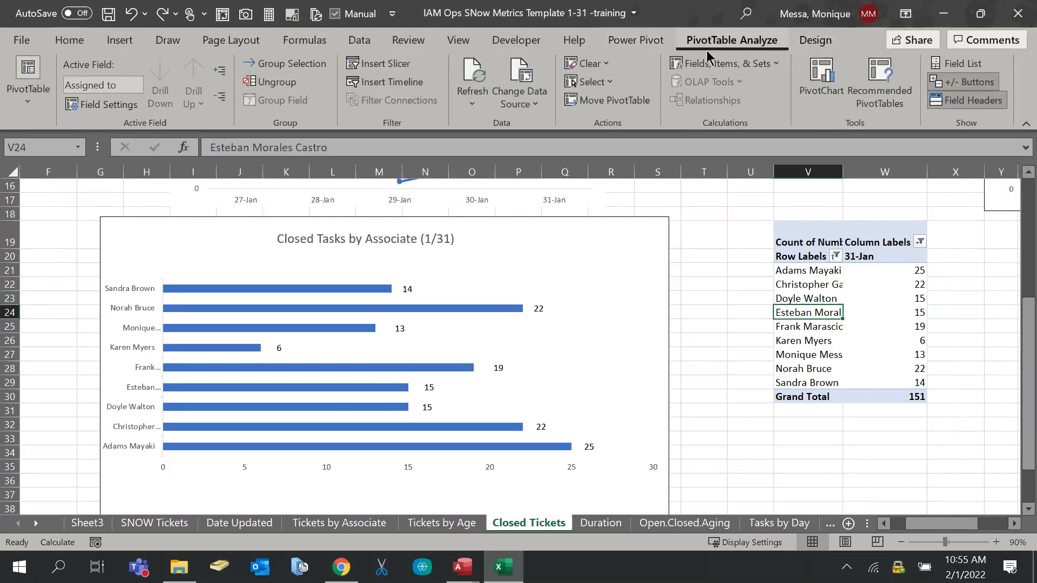
# Review the Count of Number value field settings and close them and the field list unchanged
pyautogui.click(954, 65)
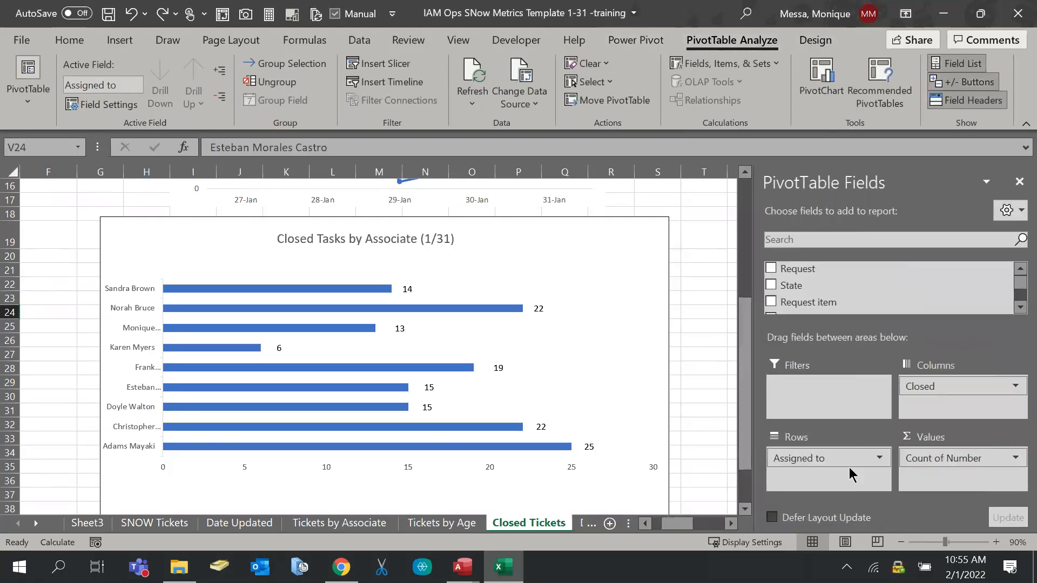
pyautogui.click(1015, 458)
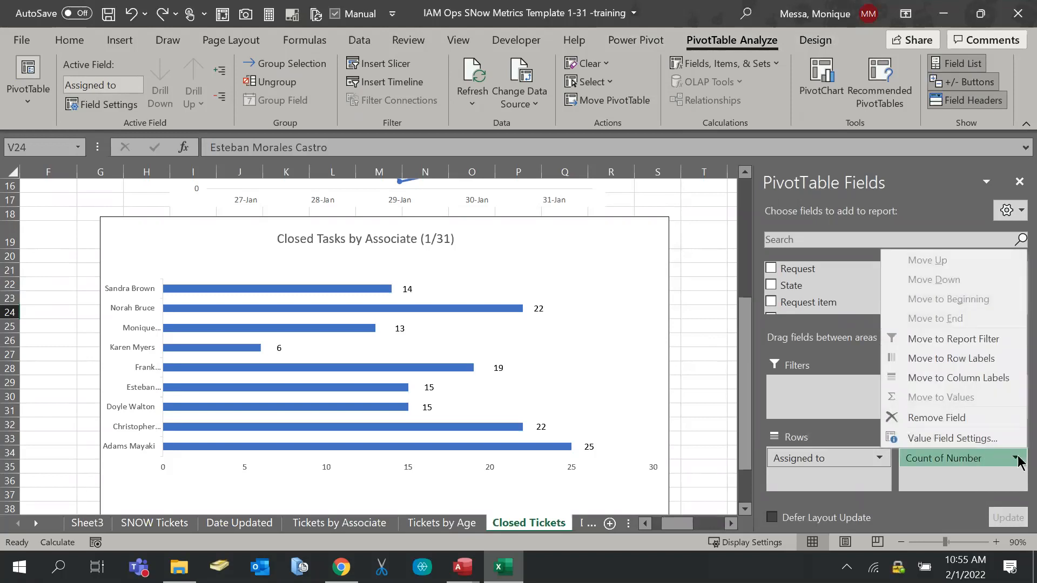
pyautogui.click(990, 438)
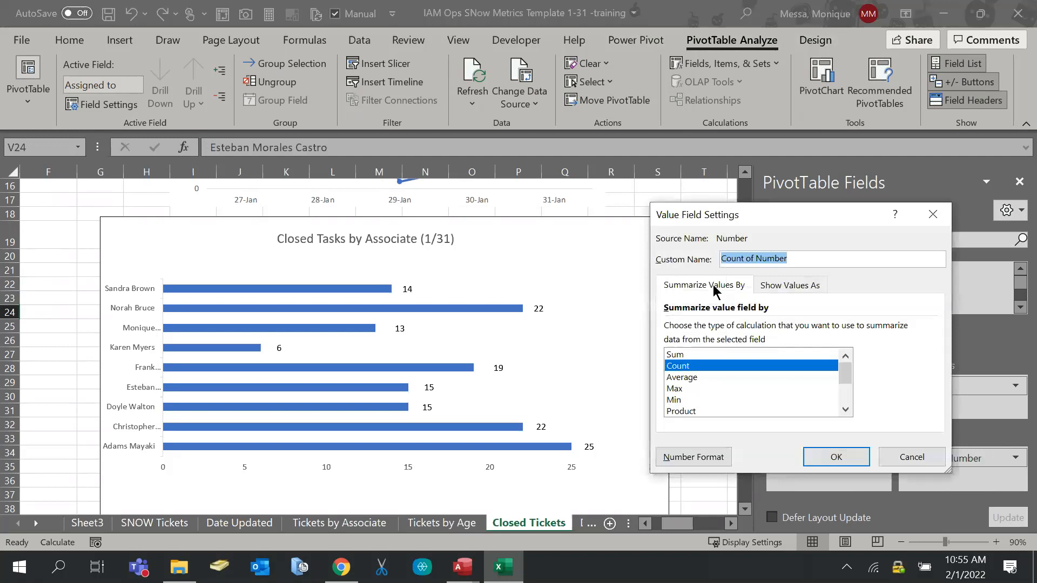
pyautogui.click(814, 290)
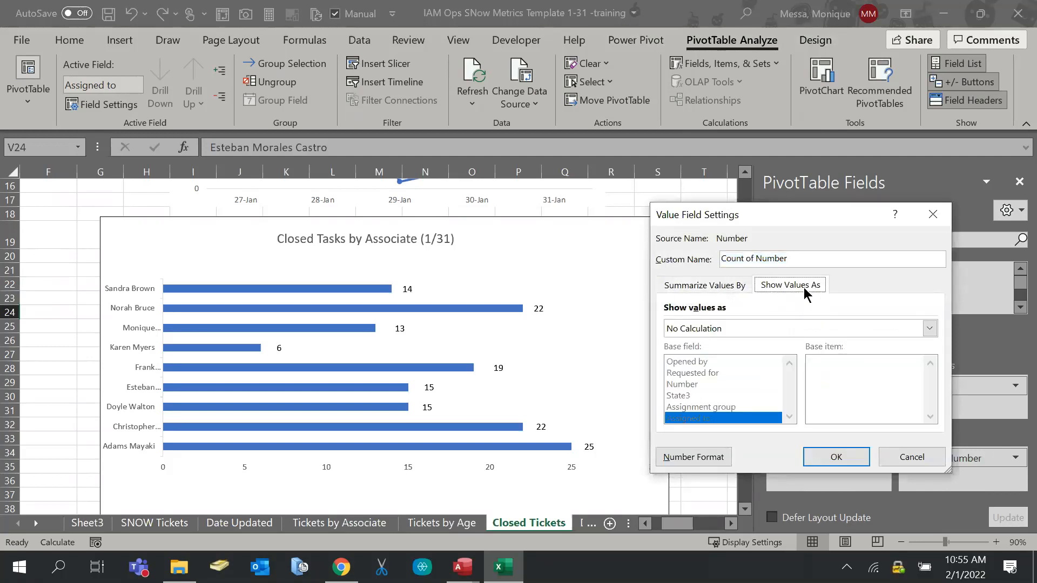
pyautogui.click(720, 285)
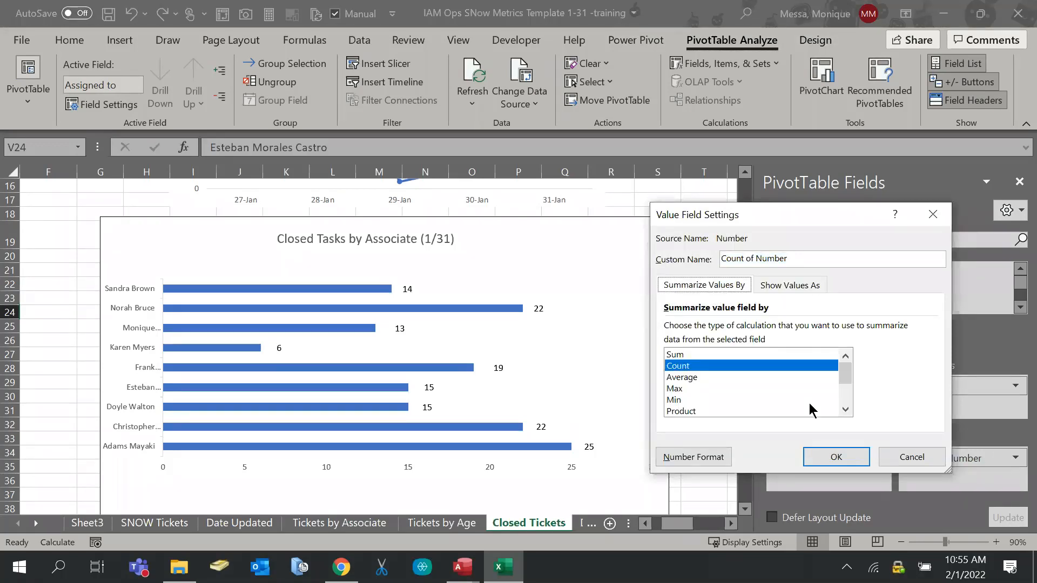
pyautogui.click(909, 458)
pyautogui.click(1020, 181)
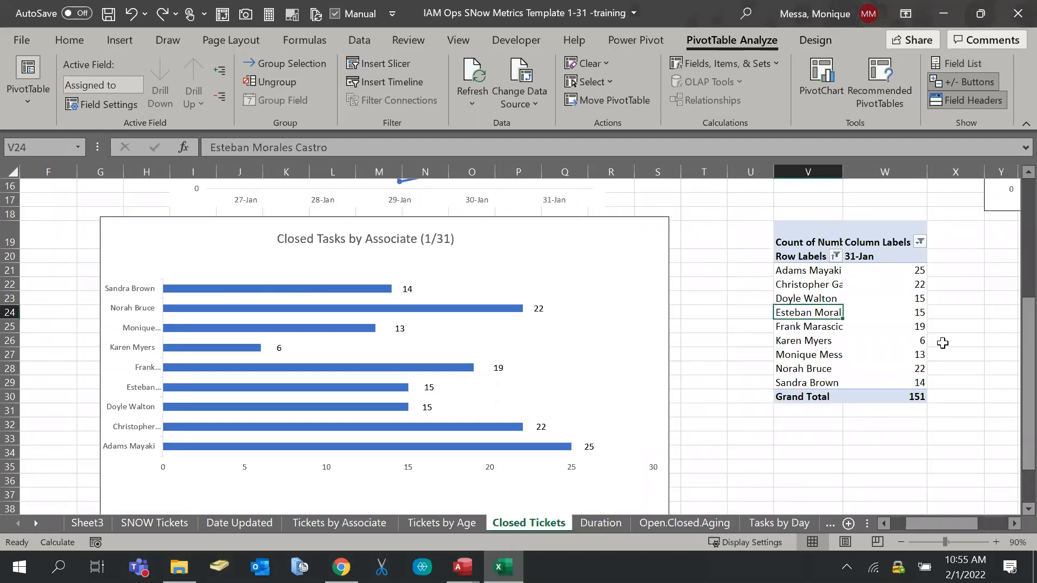
# Check the associate Row Labels filter, close it unchanged, and select the bar series
pyautogui.click(835, 256)
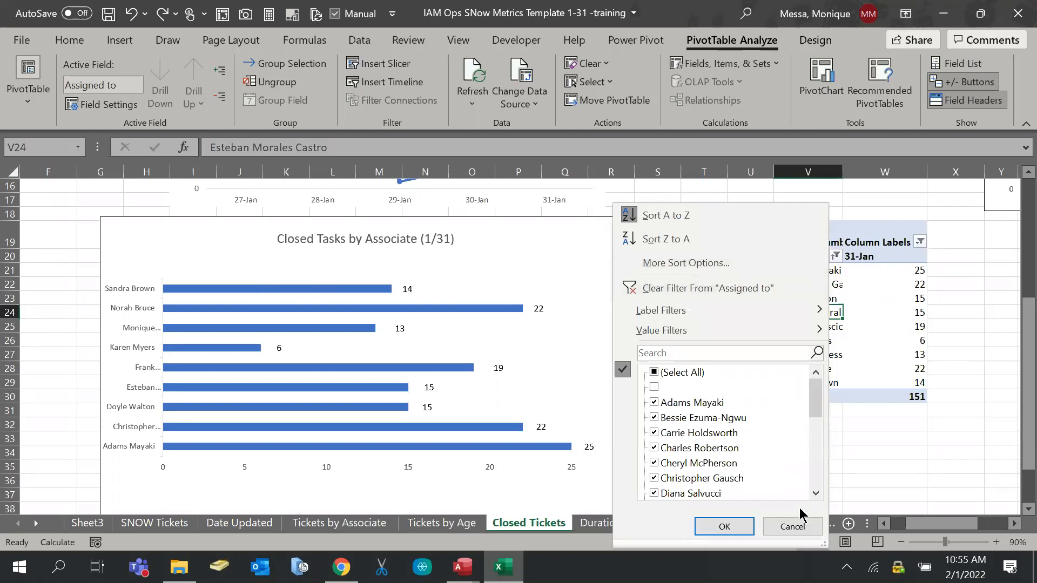
pyautogui.click(792, 526)
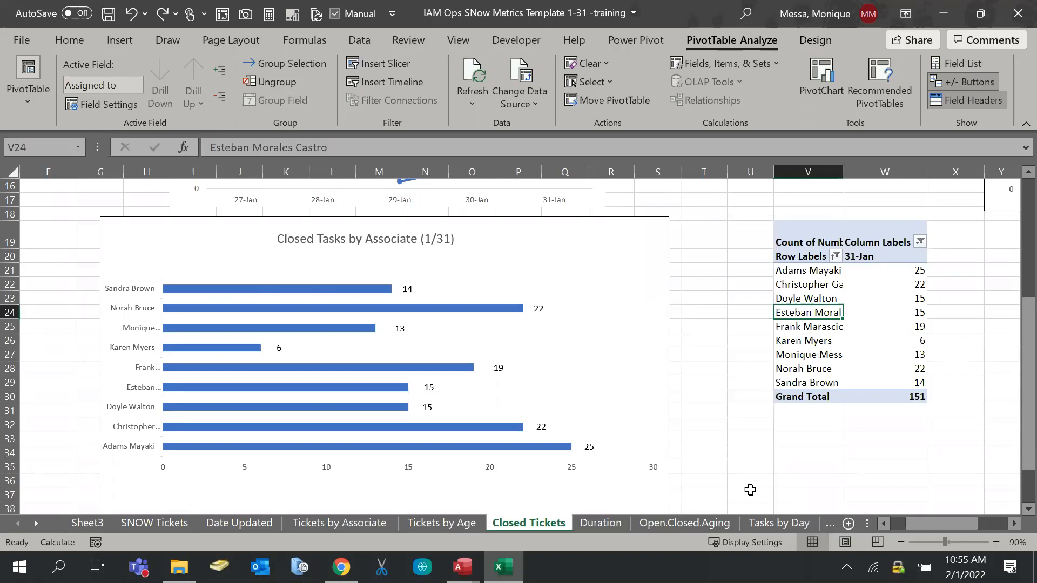
pyautogui.scroll(-2, 694, 449)
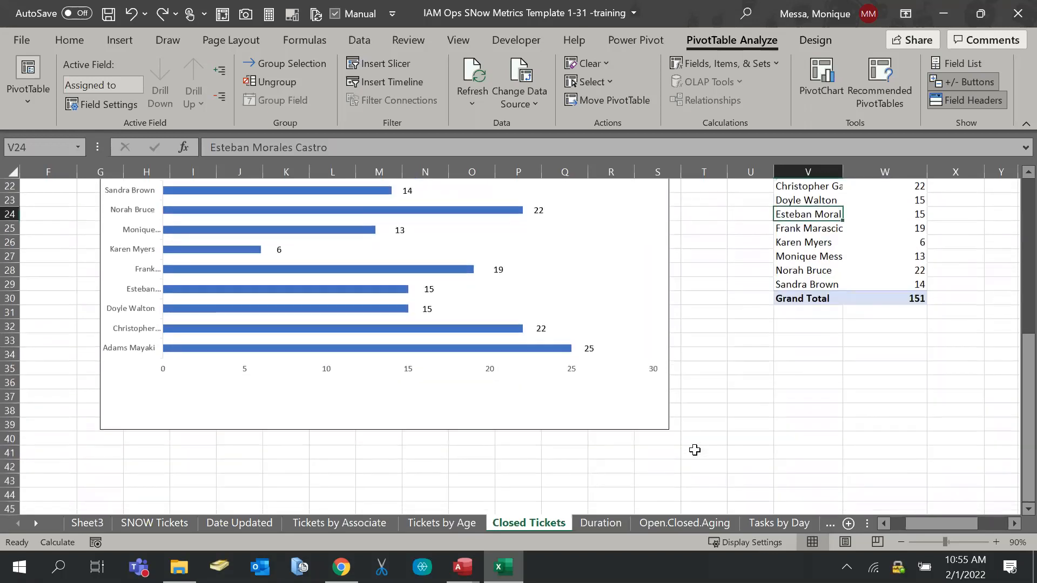
pyautogui.scroll(1, 694, 450)
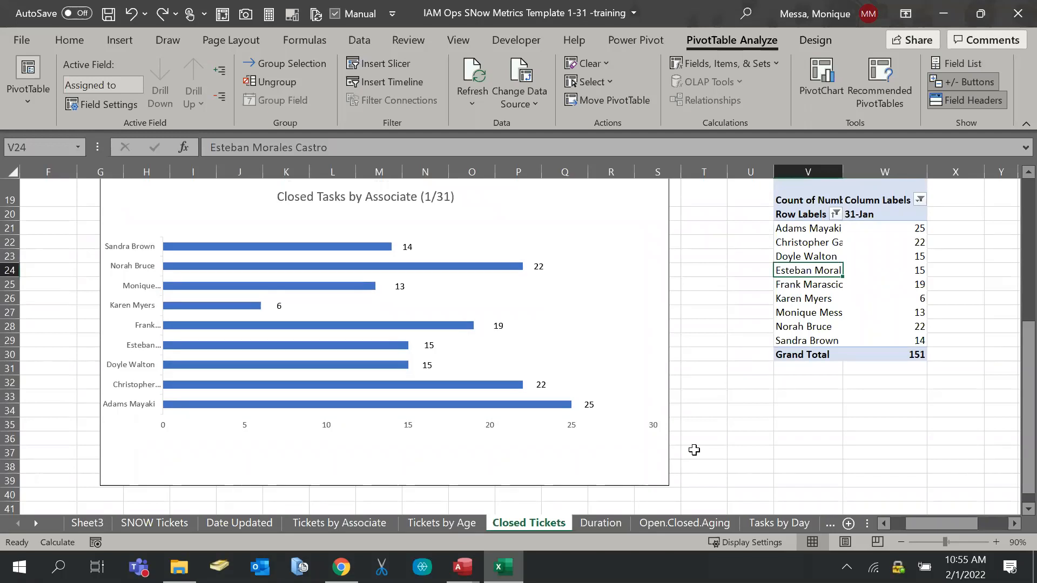
pyautogui.scroll(1, 694, 447)
pyautogui.scroll(-1, 696, 448)
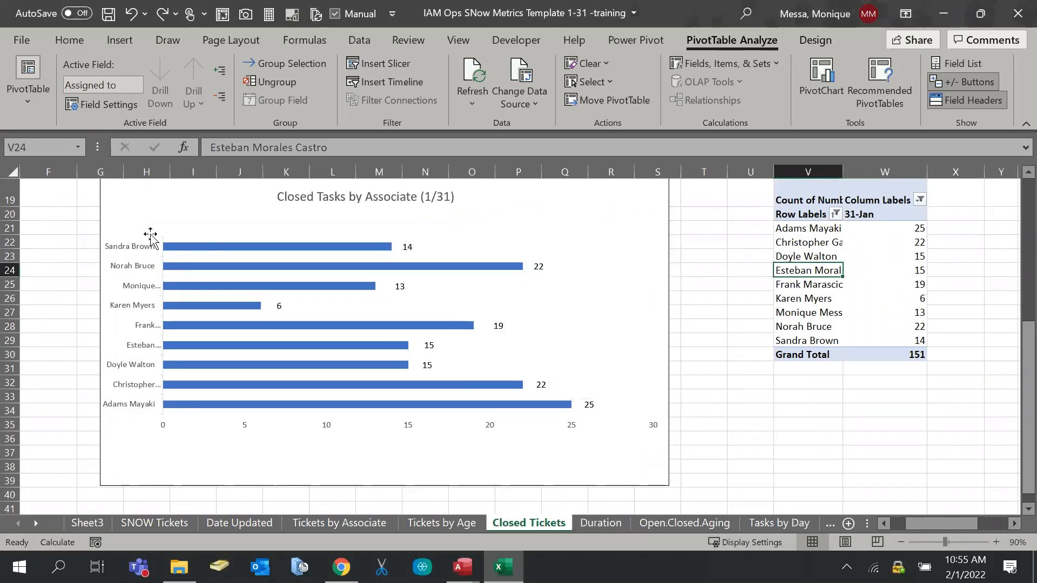
pyautogui.click(174, 248)
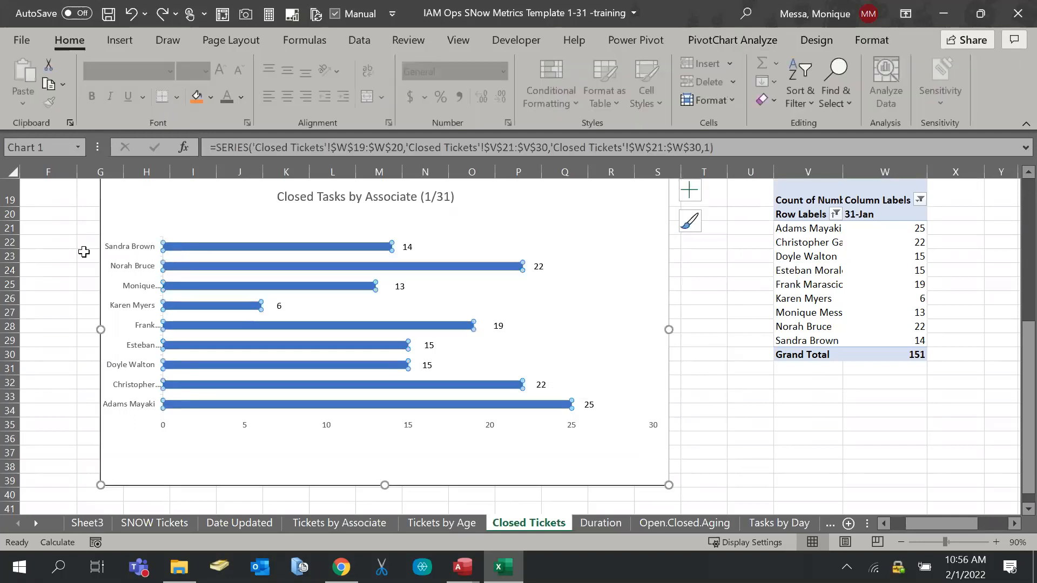
# Deselect the chart via cell F20, then open the bar PivotChart's context menu
pyautogui.click(146, 266)
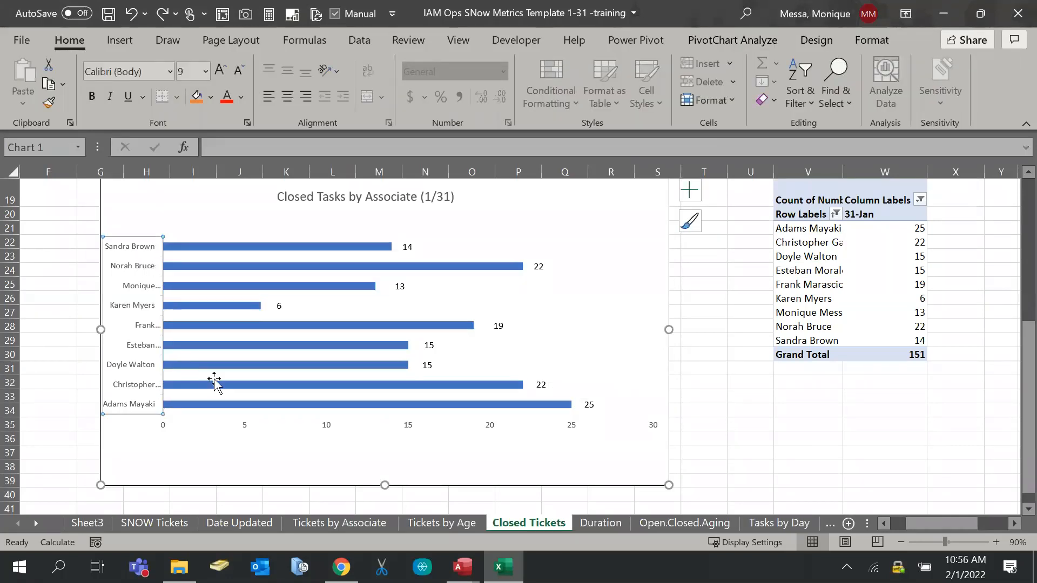
pyautogui.click(28, 244)
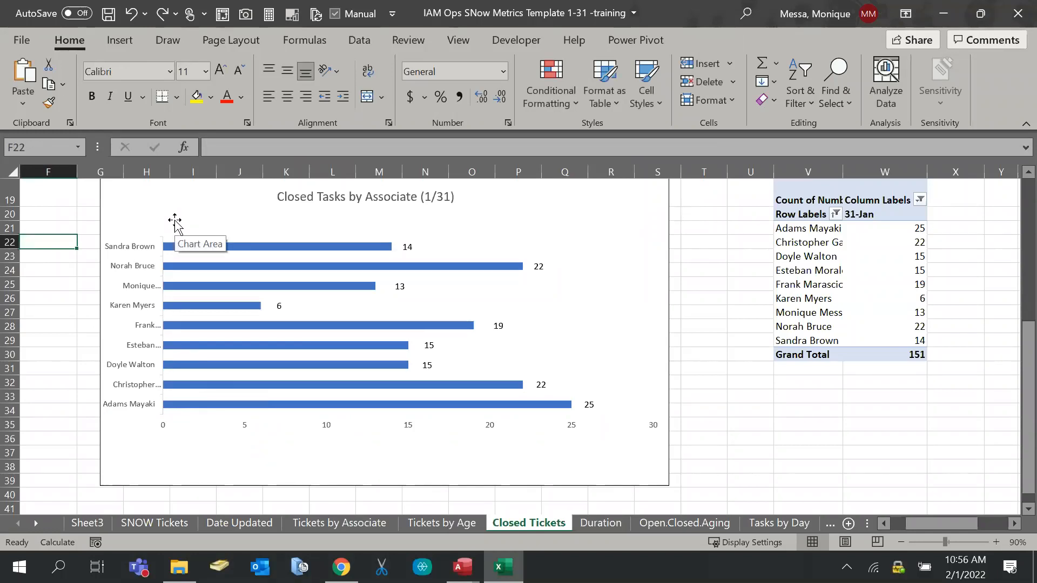
pyautogui.click(47, 228)
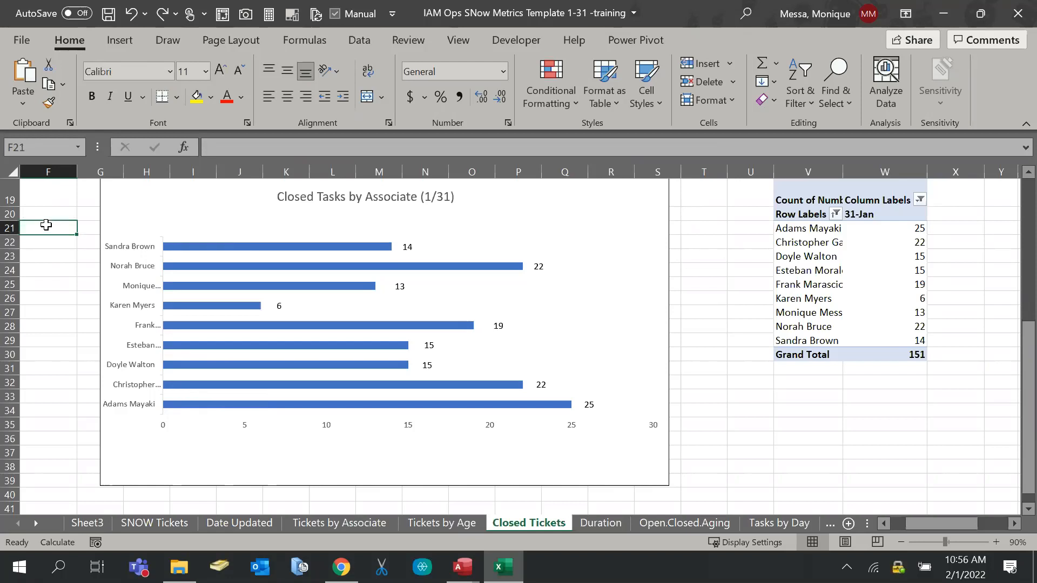
pyautogui.click(51, 216)
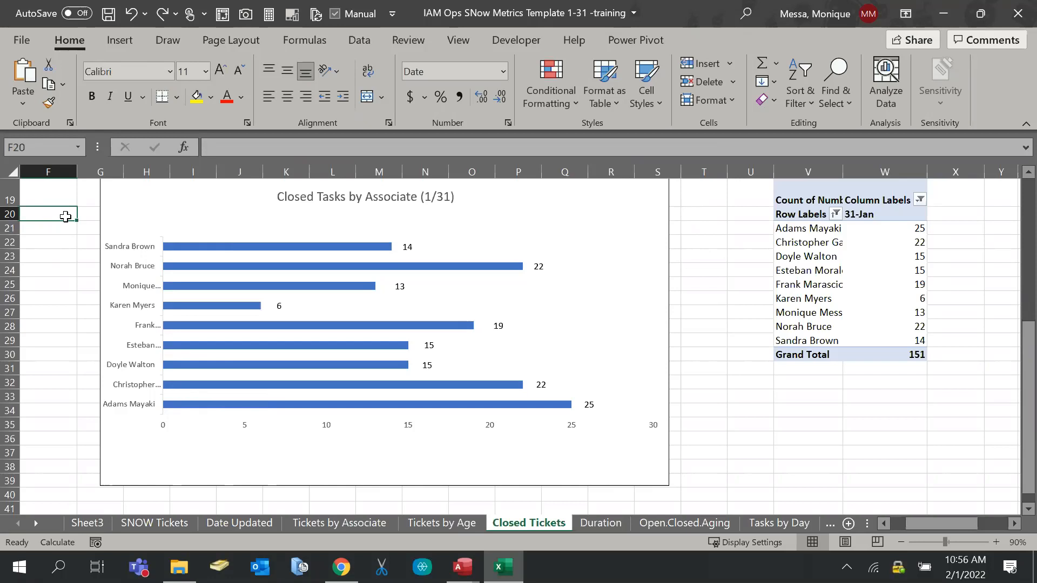
pyautogui.rightClick(183, 224)
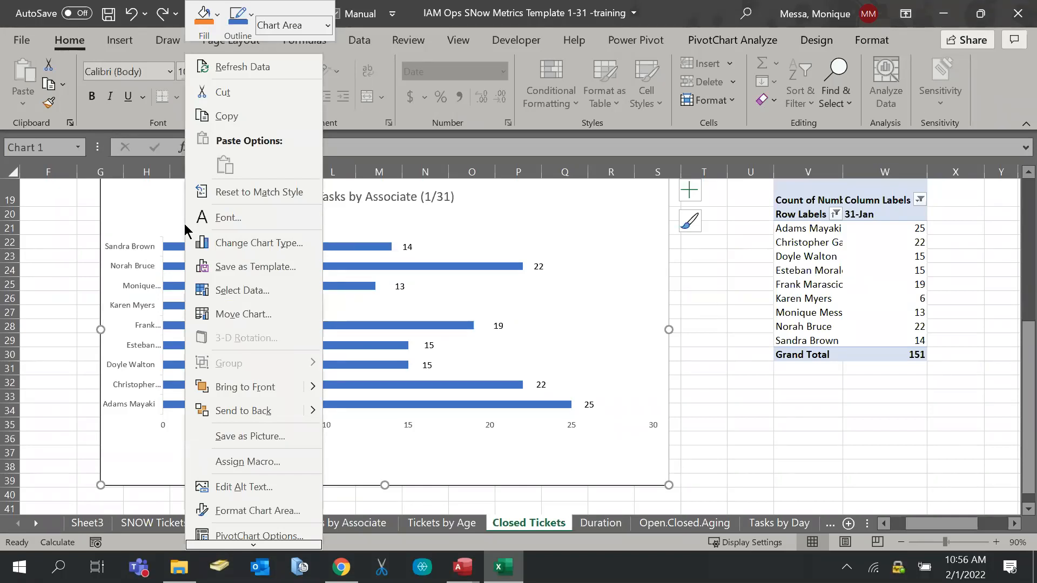
pyautogui.click(207, 243)
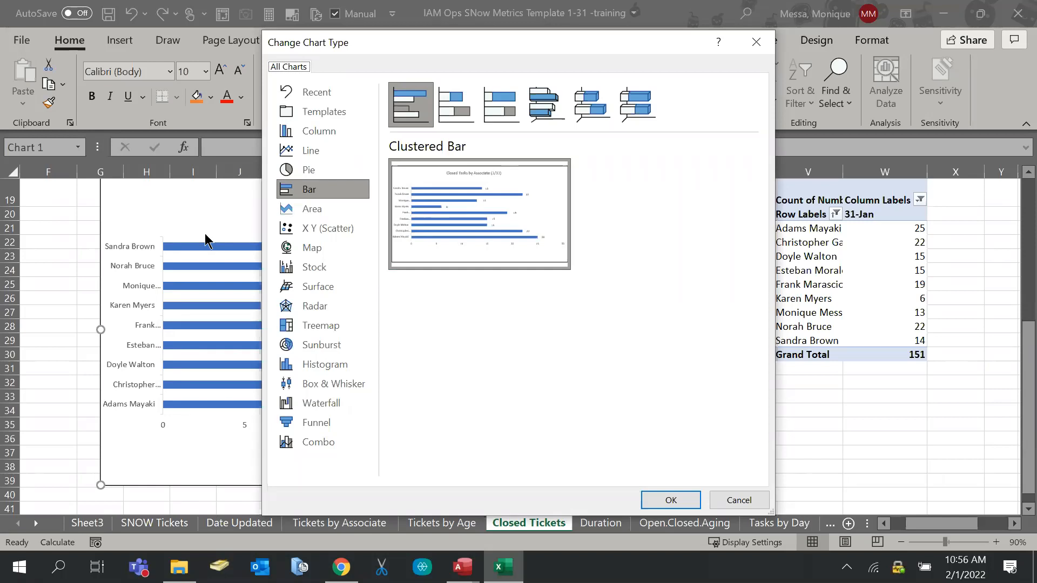
pyautogui.click(320, 444)
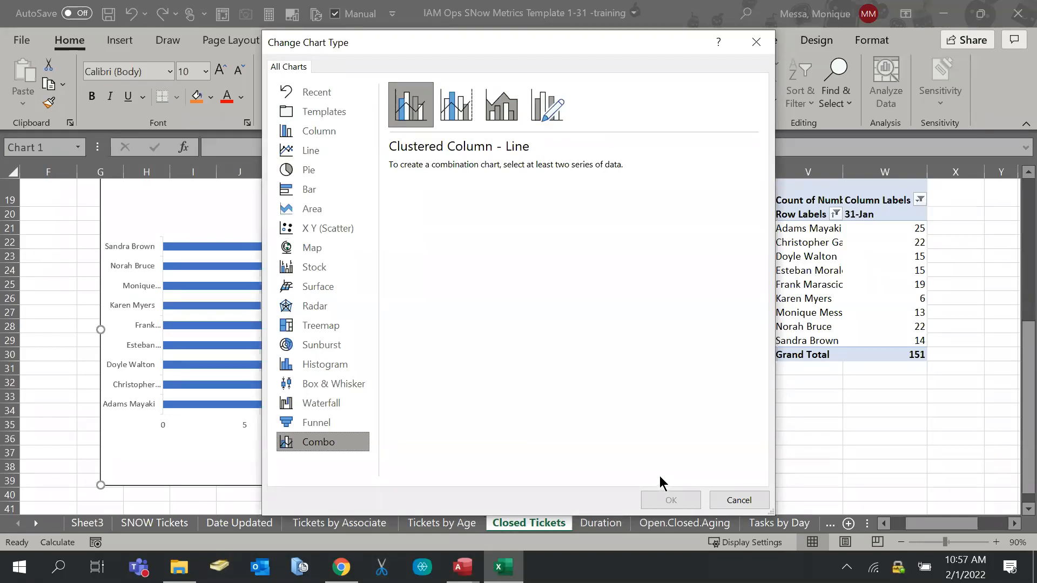
pyautogui.click(732, 507)
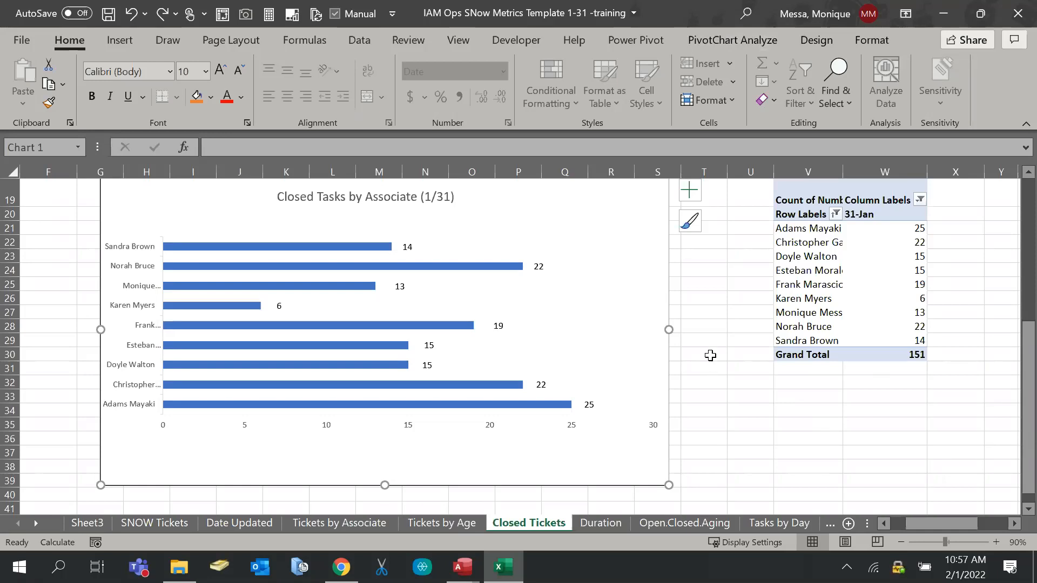
pyautogui.click(709, 355)
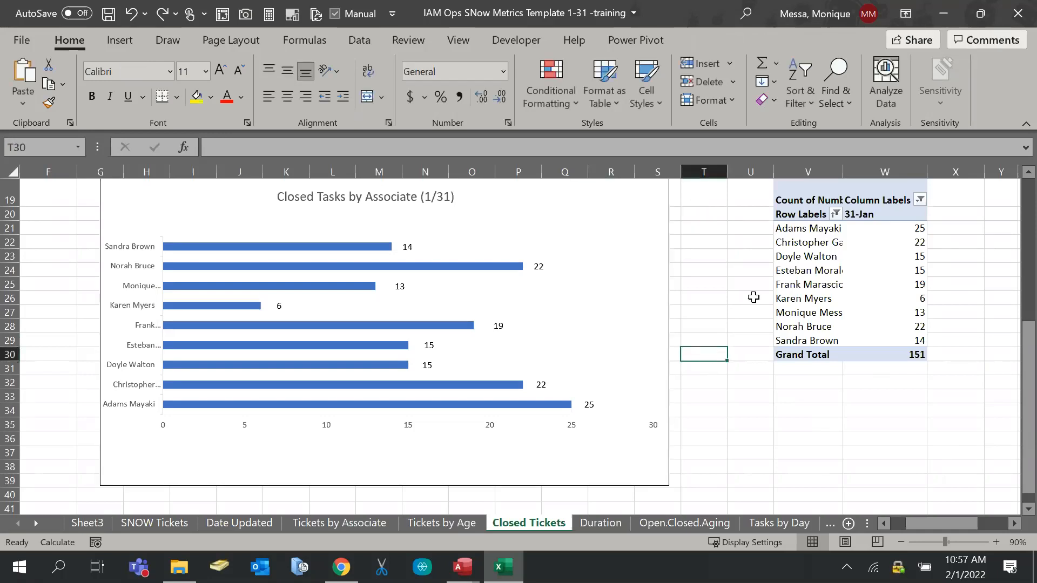
# Select the Closed Tasks bar chart and add a Linear trendline from Add Chart Element
pyautogui.rightClick(801, 239)
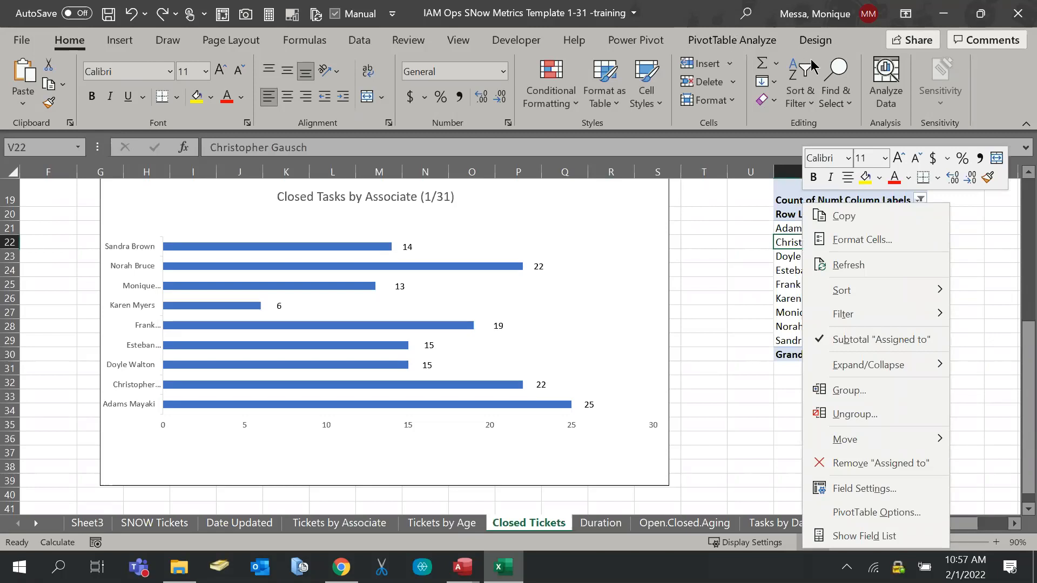
pyautogui.click(788, 247)
pyautogui.click(532, 225)
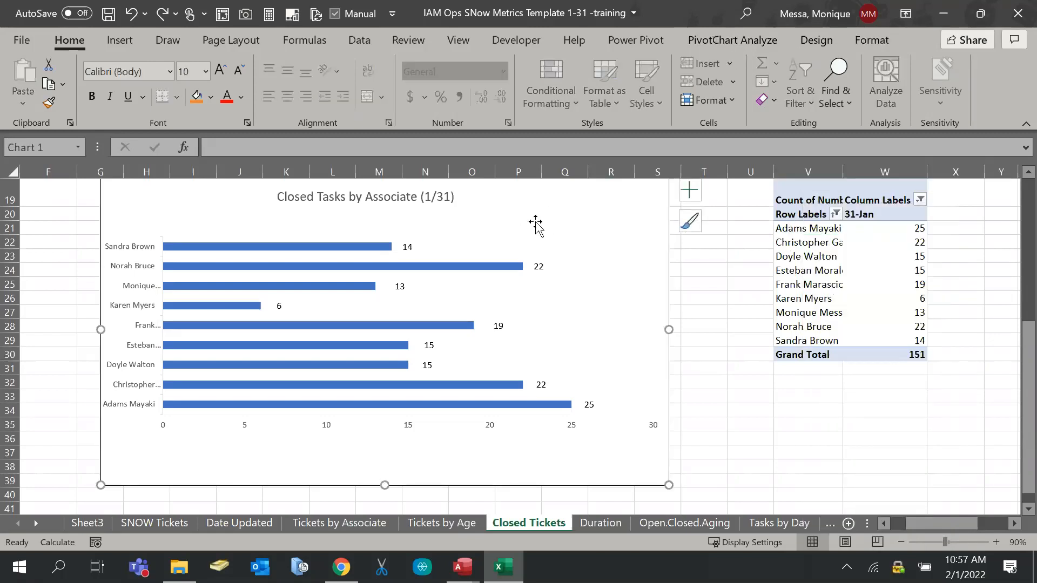
pyautogui.click(729, 41)
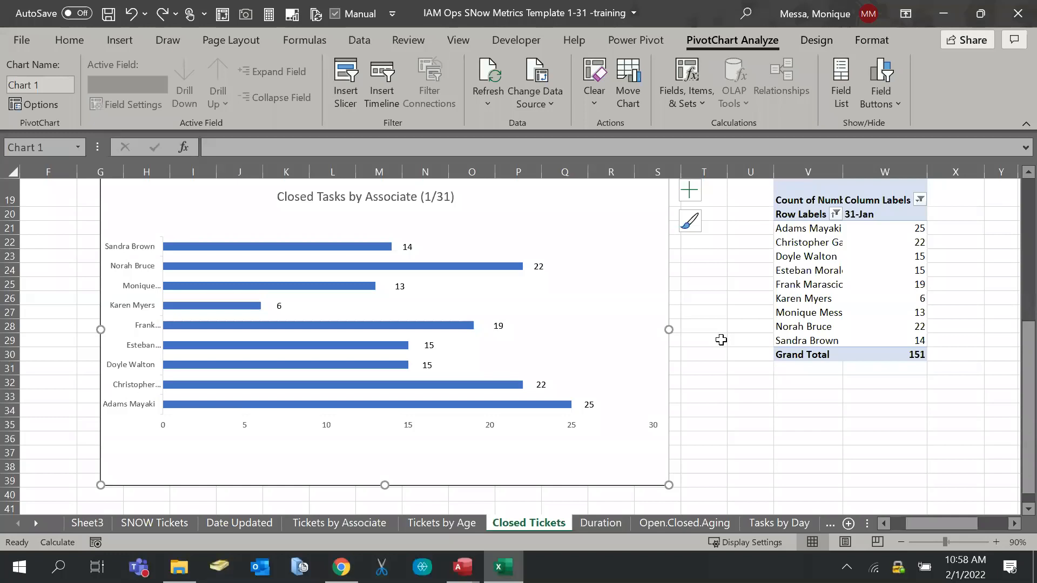
pyautogui.click(815, 42)
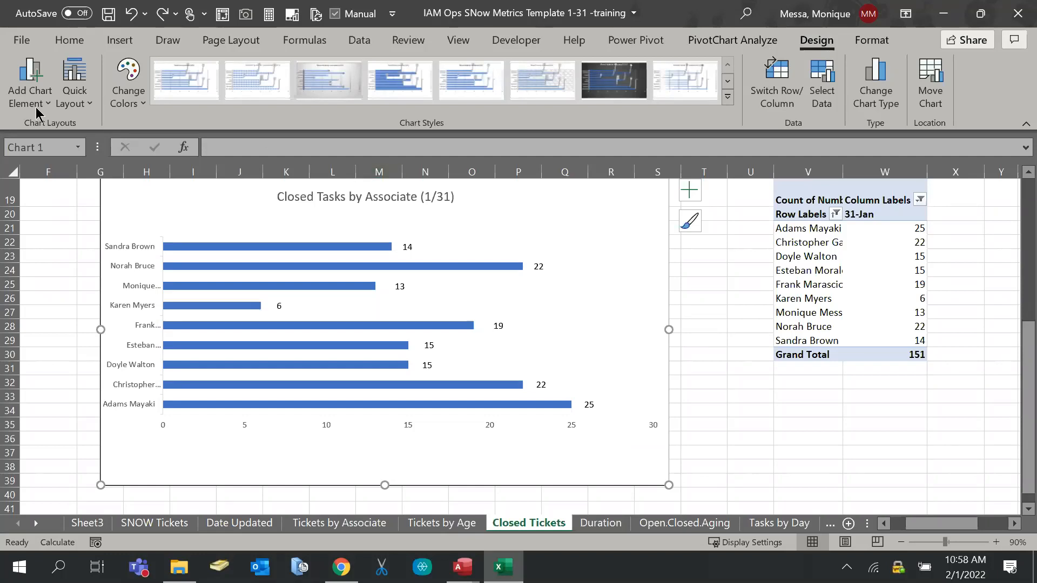
pyautogui.click(16, 92)
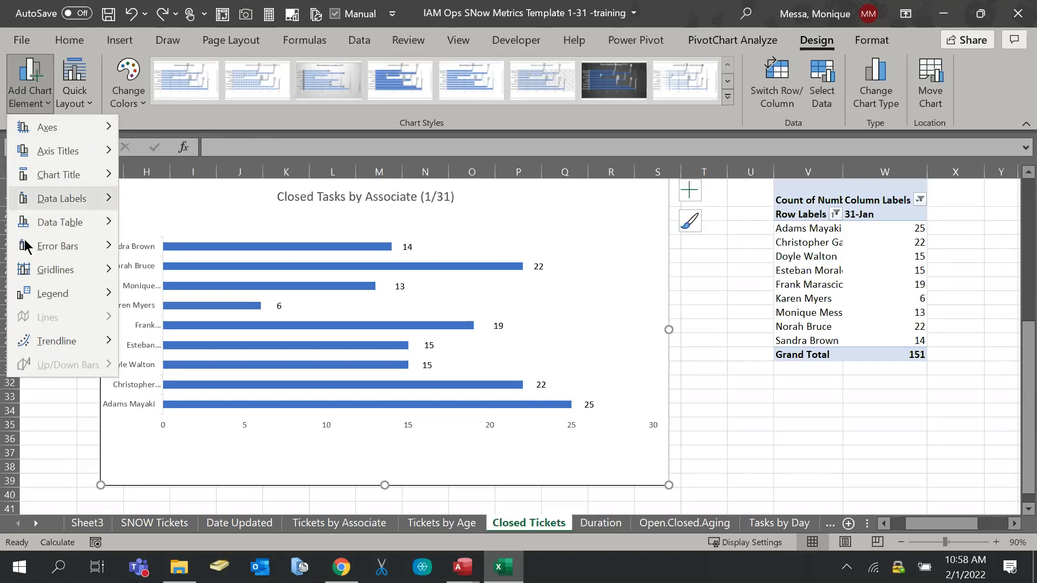
pyautogui.moveTo(49, 347)
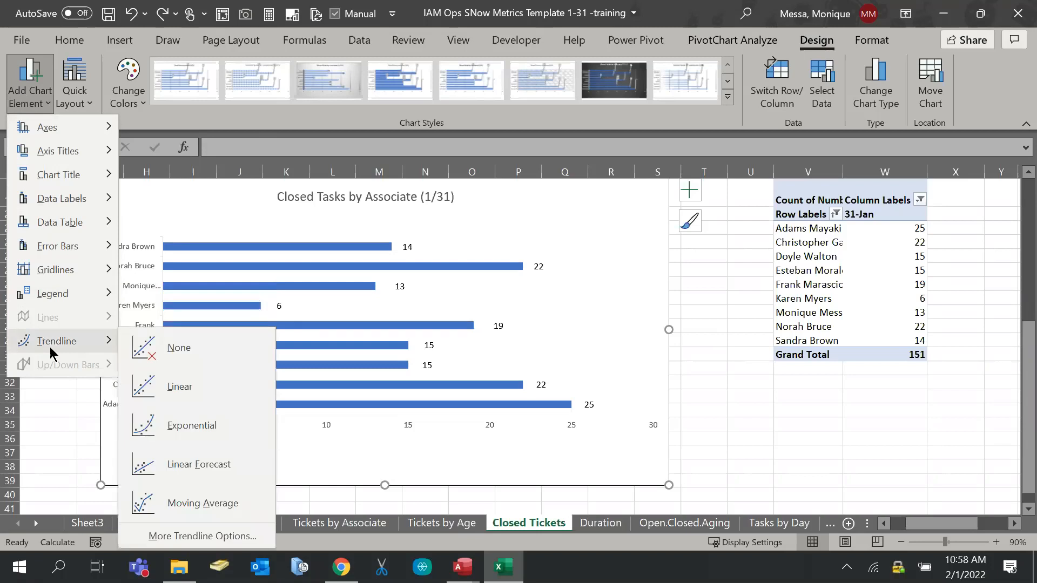
pyautogui.click(190, 390)
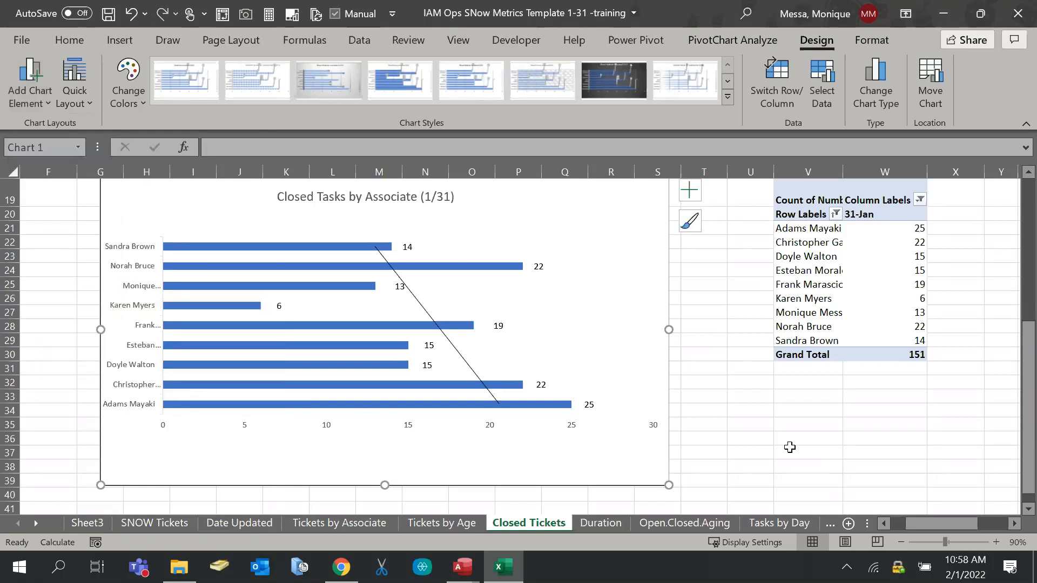
# Try adding a Moving Average trendline, then remove the chart's trendlines
pyautogui.click(24, 95)
pyautogui.moveTo(76, 340)
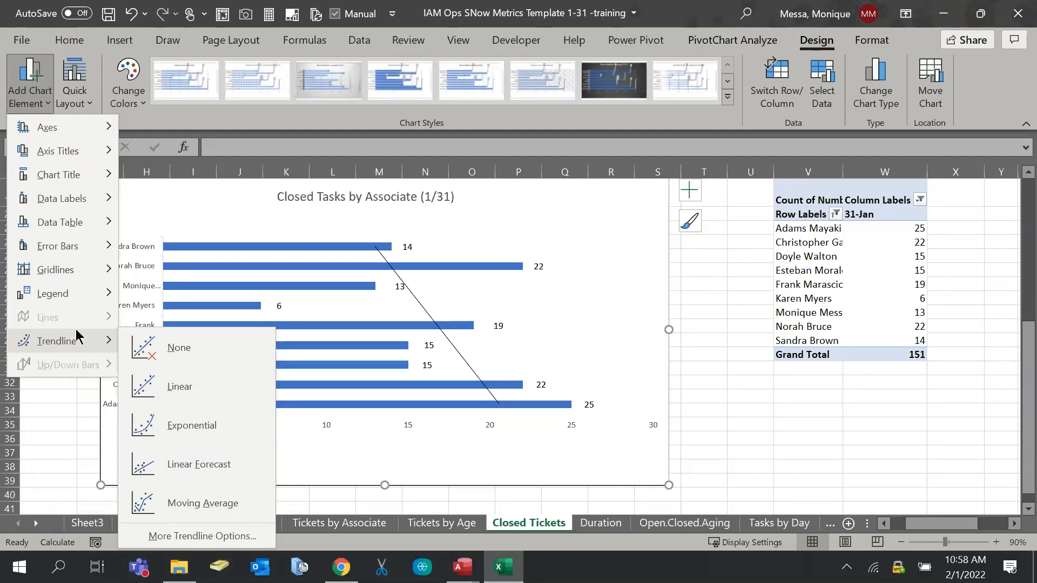
pyautogui.click(168, 507)
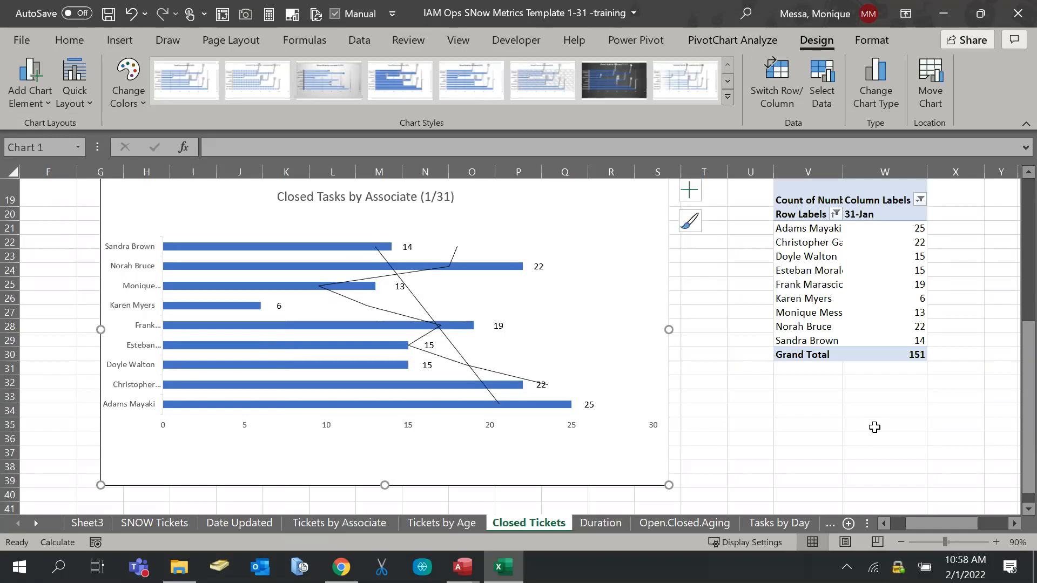
pyautogui.click(27, 81)
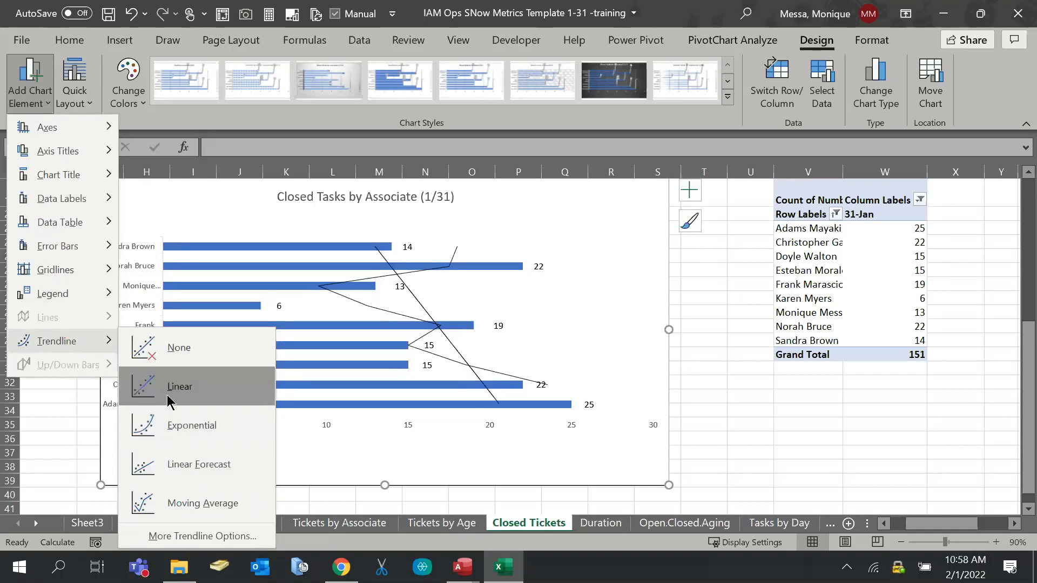
pyautogui.click(172, 348)
# Open More Trendline Options to show the Format Trendline settings beside the chart
pyautogui.click(24, 95)
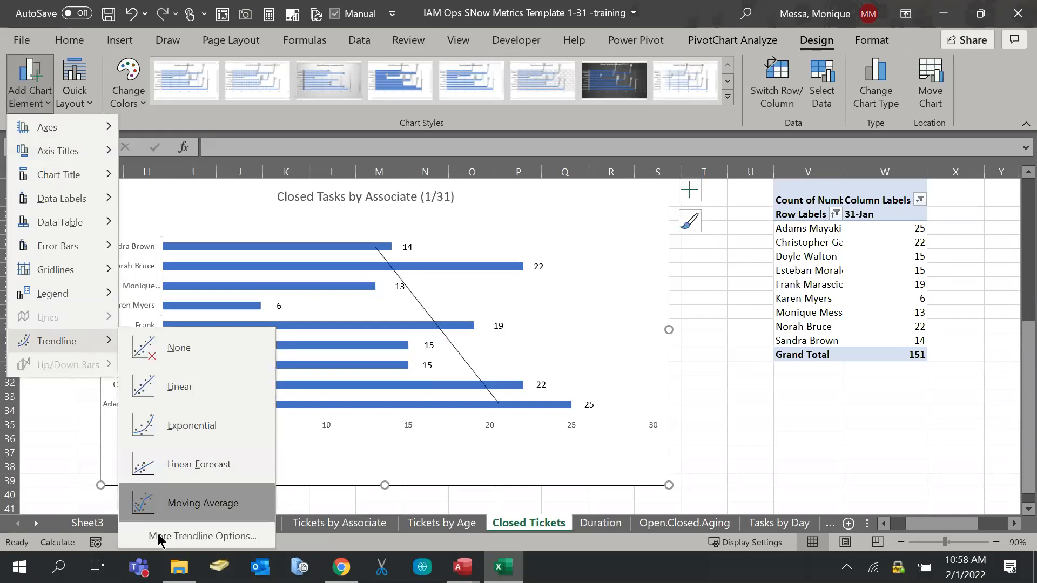
pyautogui.click(118, 406)
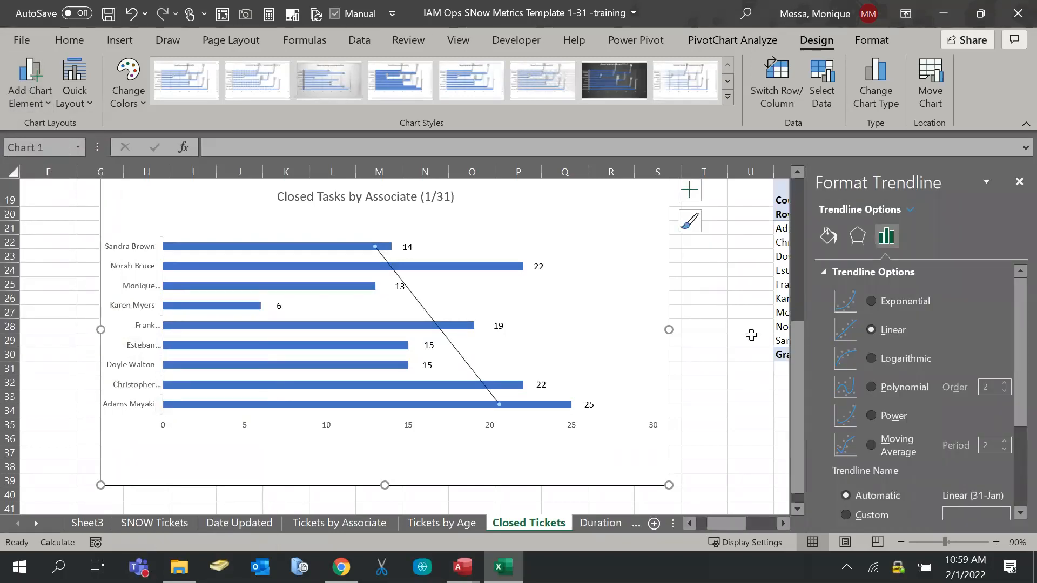
pyautogui.scroll(-5, 946, 394)
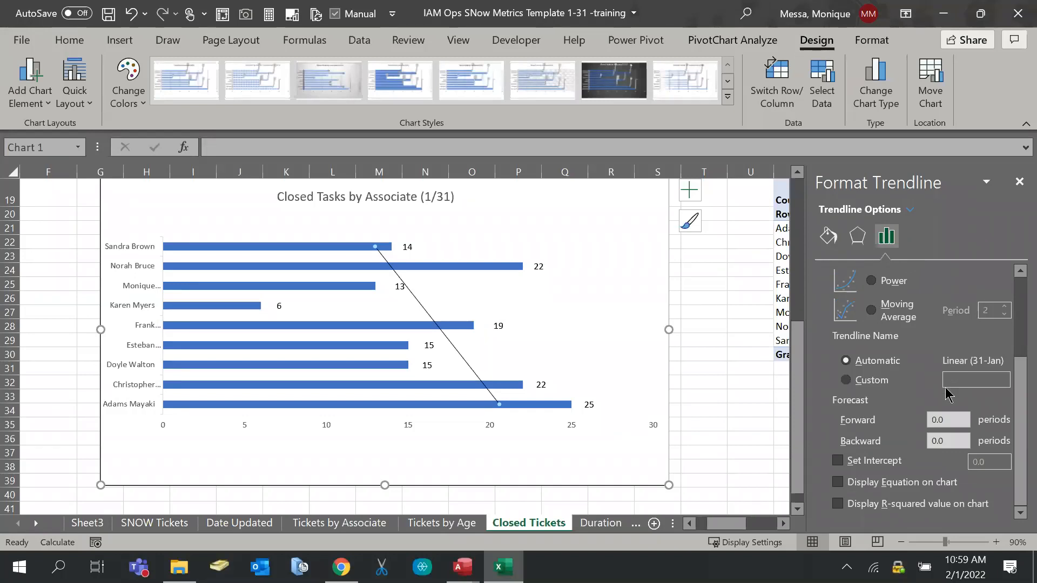
pyautogui.scroll(5, 943, 390)
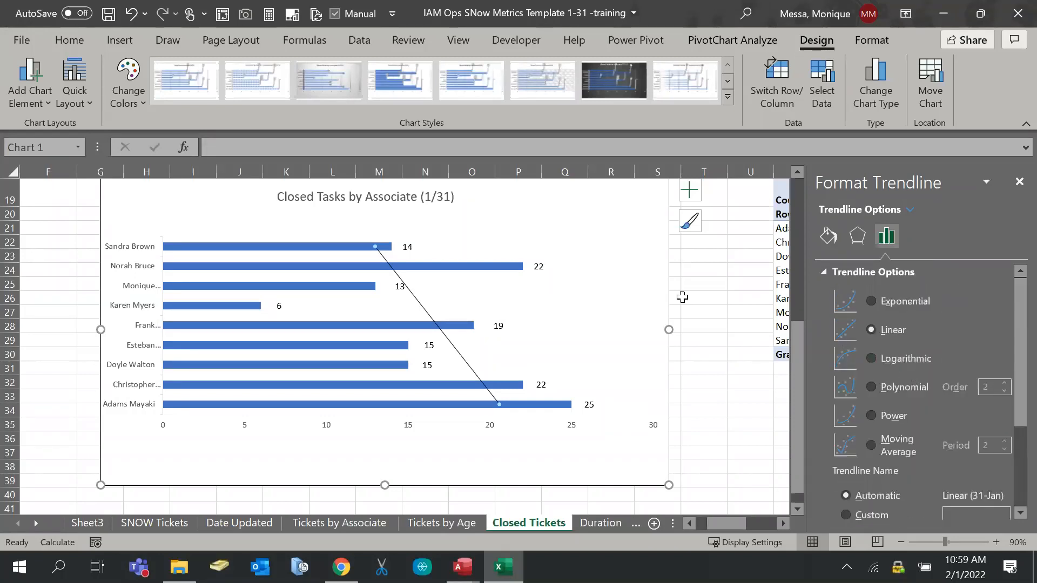
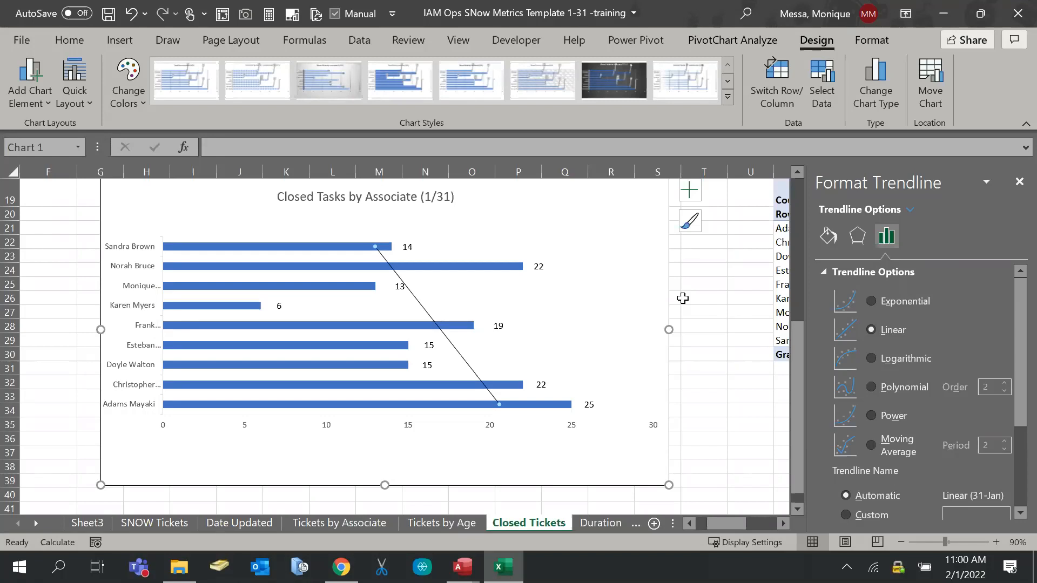
# Close the Format Trendline pane beside the Closed Tasks by Associate chart
pyautogui.click(1019, 181)
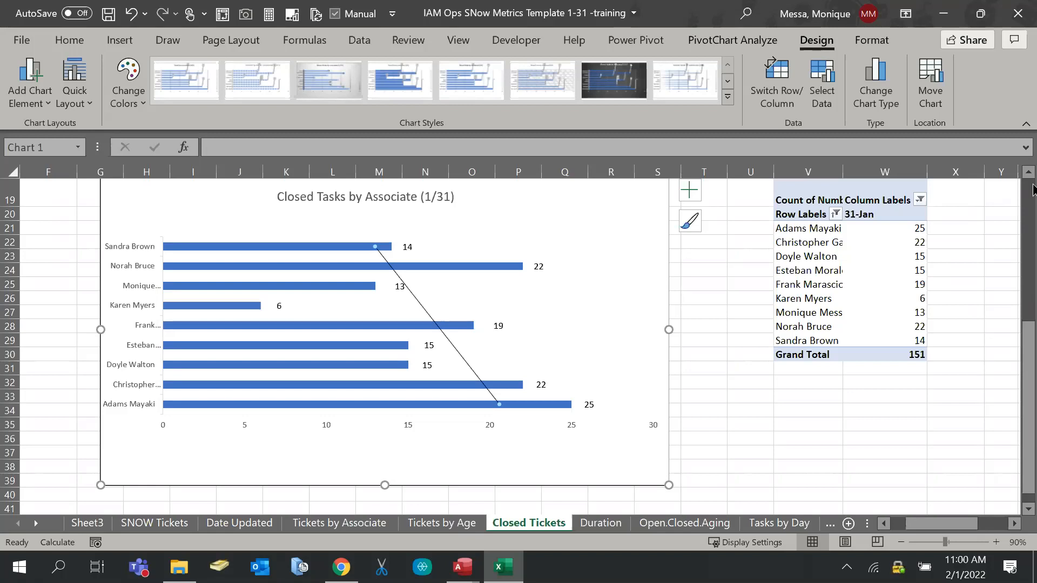
pyautogui.click(773, 90)
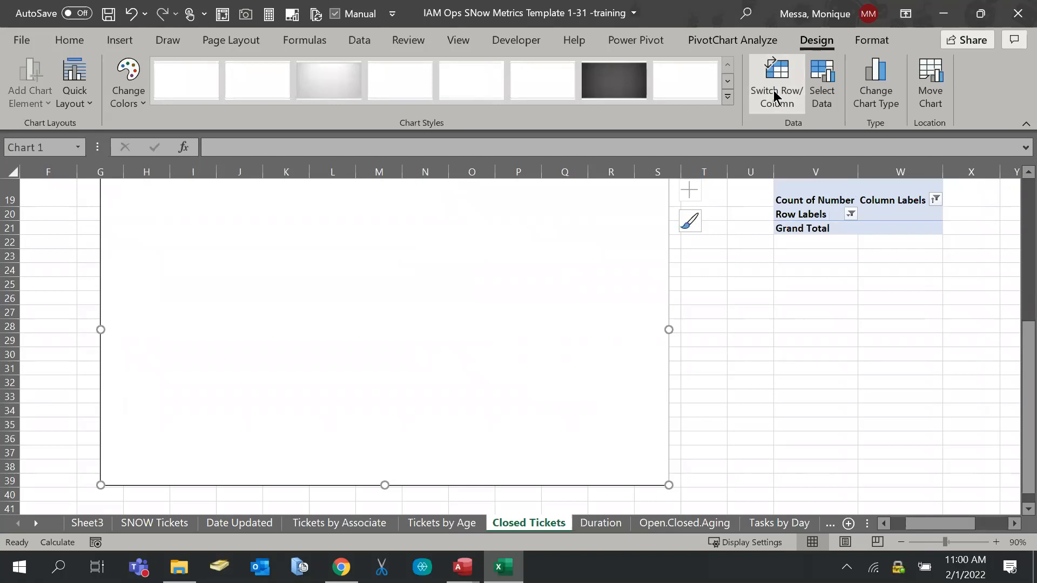
pyautogui.scroll(1, 719, 322)
pyautogui.scroll(-1, 719, 323)
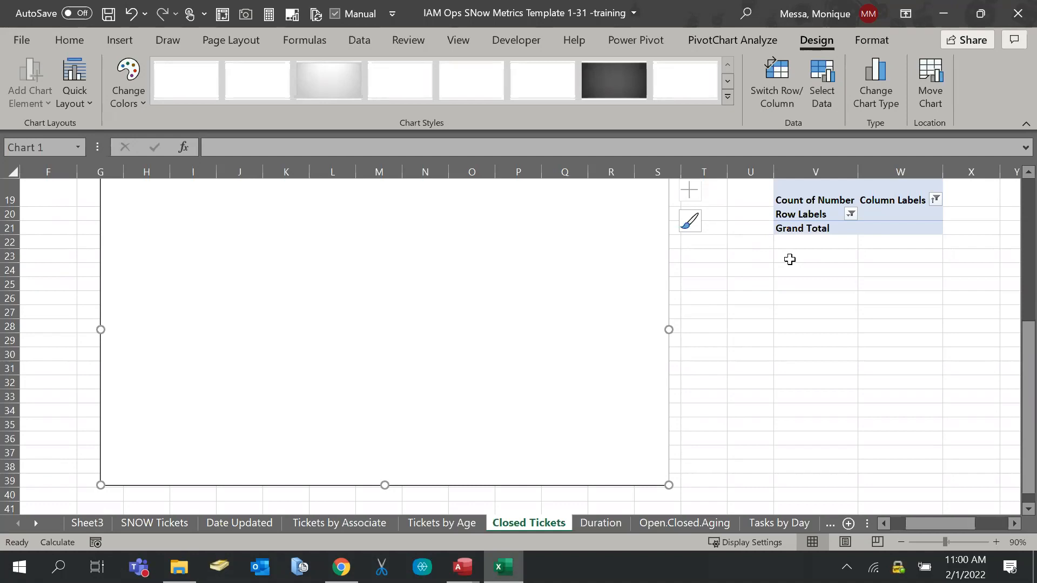
pyautogui.click(762, 84)
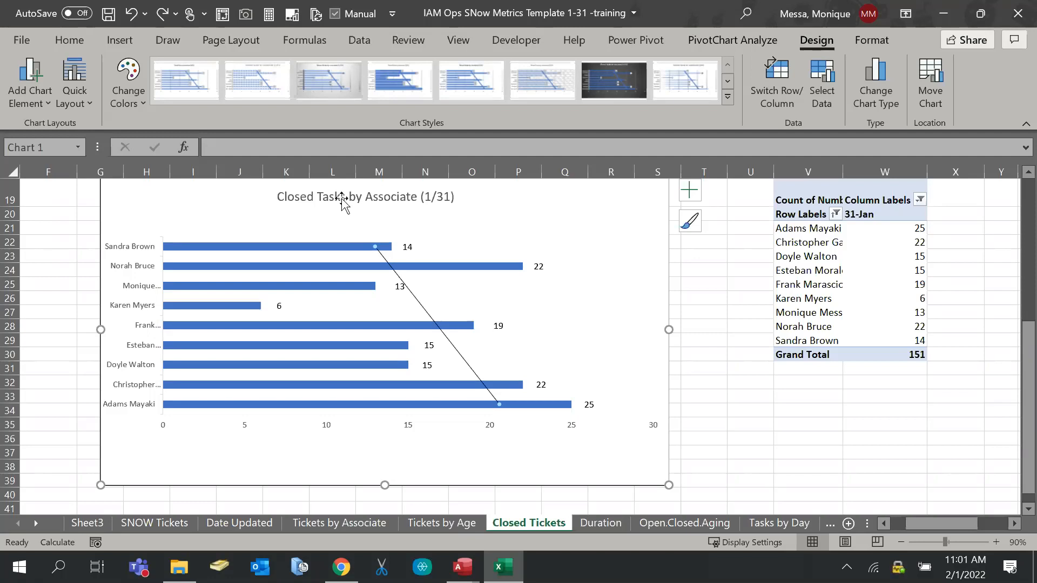
# Deselect the chart and move to the Open.Closed.Aging sheet
pyautogui.click(738, 331)
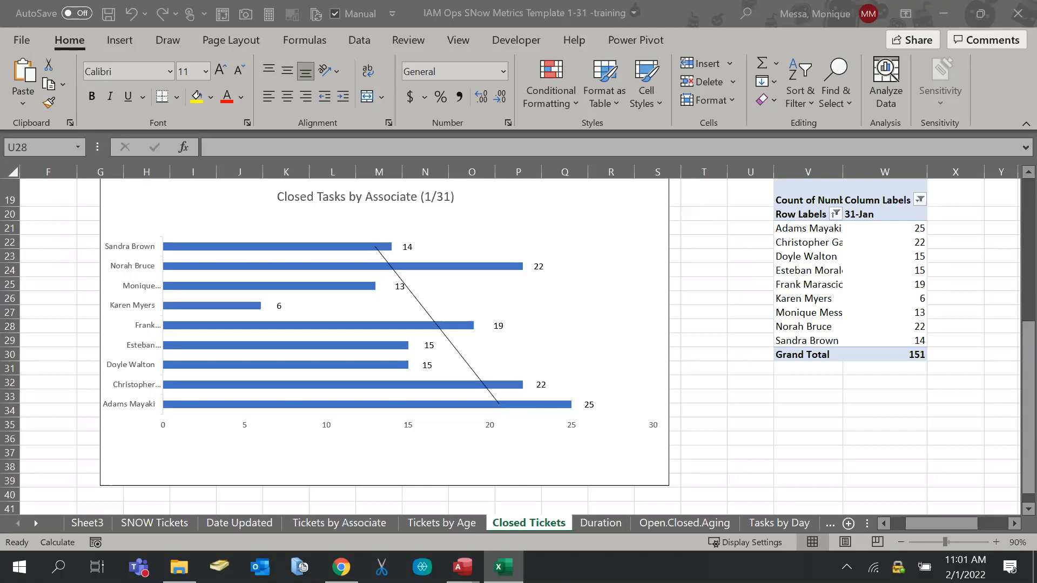
pyautogui.click(706, 285)
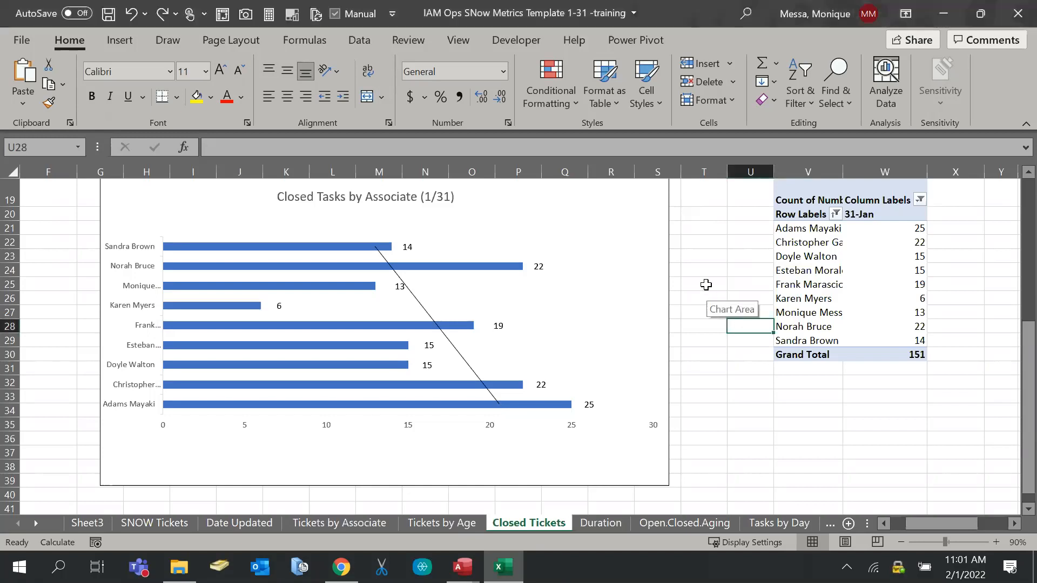
pyautogui.click(644, 520)
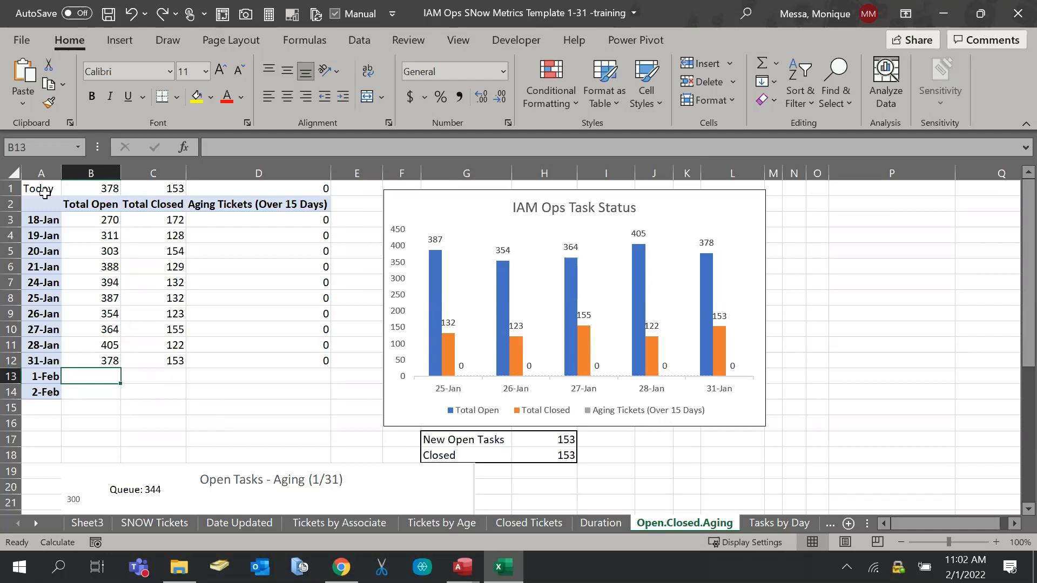
pyautogui.moveTo(68, 188); pyautogui.dragTo(250, 187)
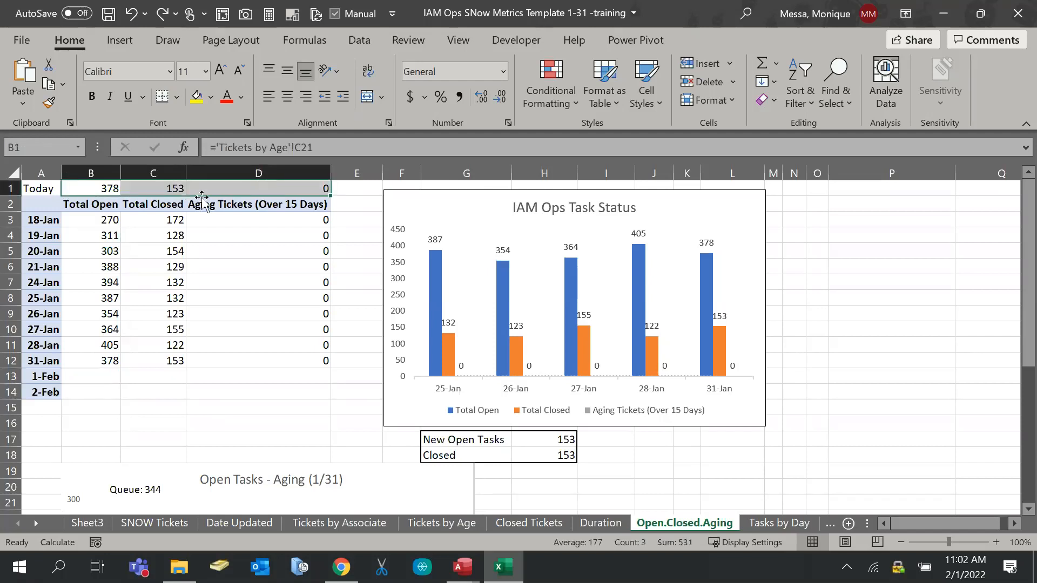
pyautogui.click(34, 189)
pyautogui.click(113, 188)
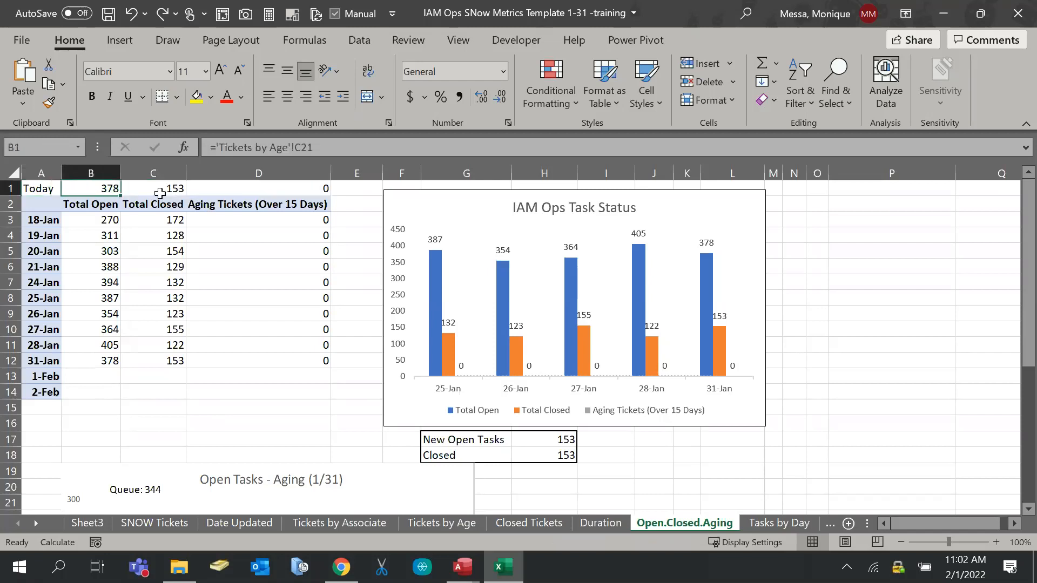
pyautogui.click(160, 193)
pyautogui.click(280, 196)
pyautogui.moveTo(89, 379); pyautogui.dragTo(321, 377)
pyautogui.click(89, 392)
pyautogui.click(485, 284)
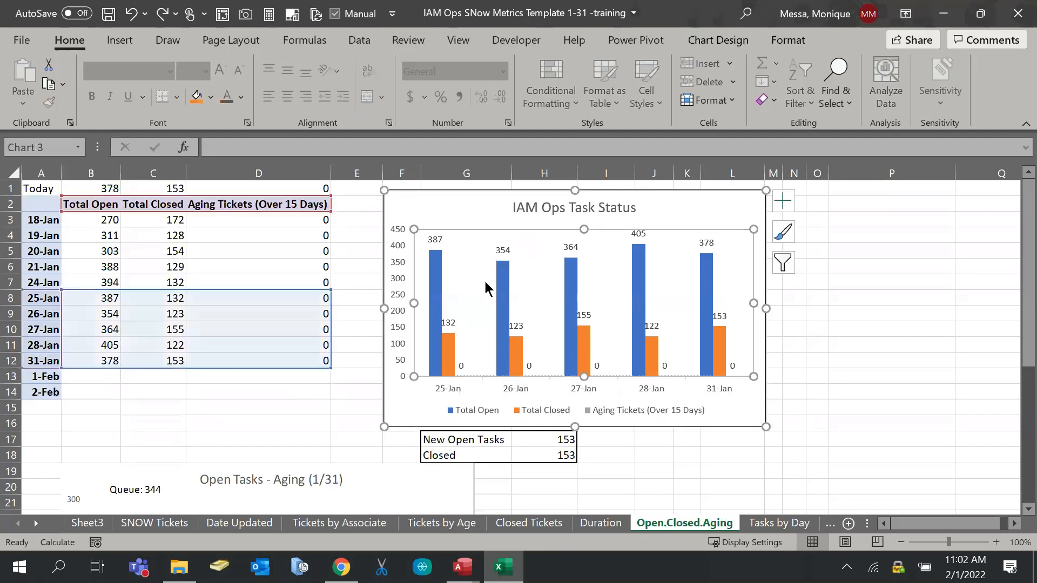
pyautogui.moveTo(84, 369); pyautogui.dragTo(84, 376)
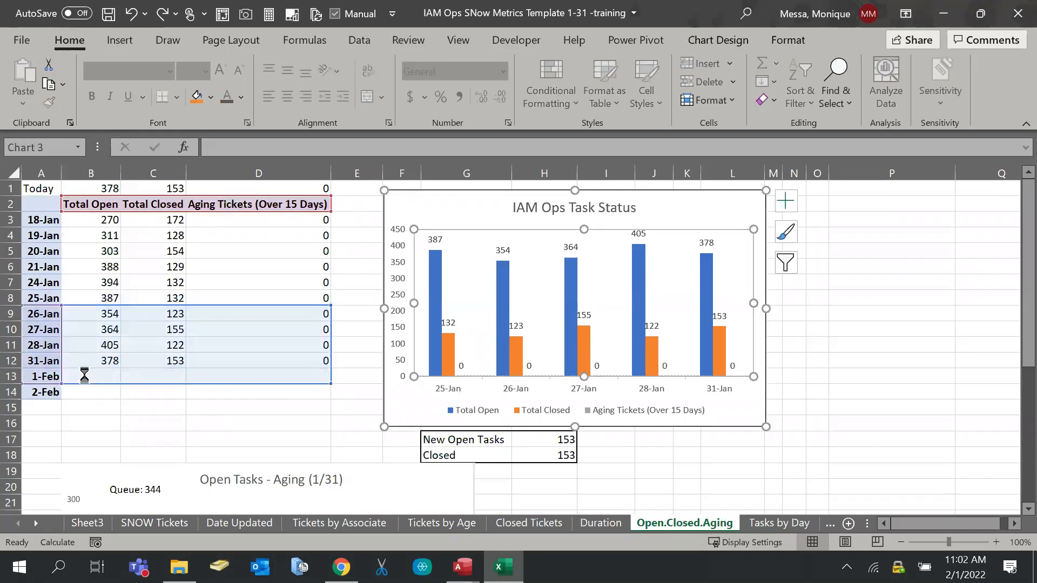
pyautogui.click(176, 421)
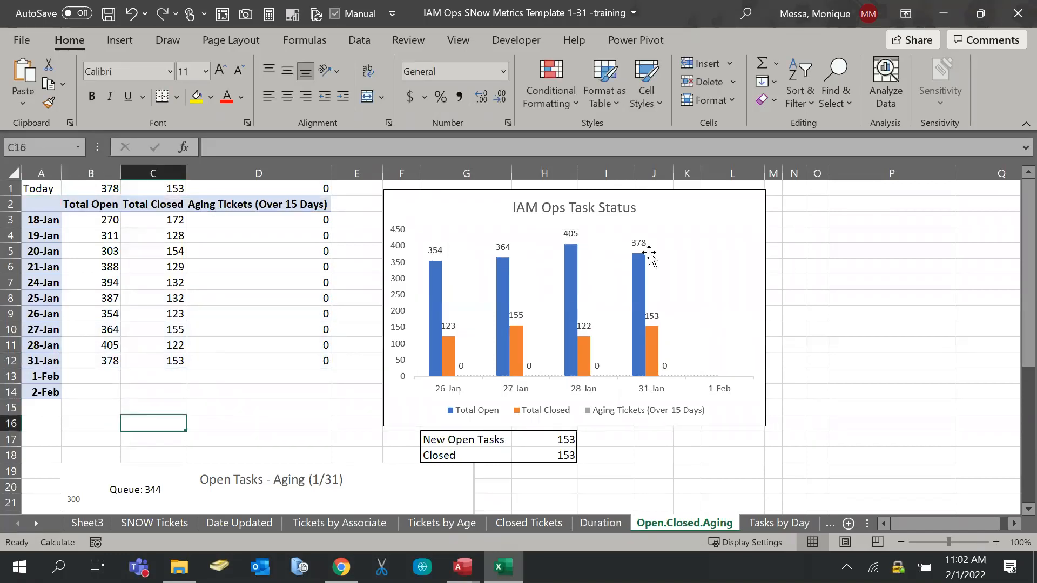
pyautogui.click(421, 358)
pyautogui.click(178, 386)
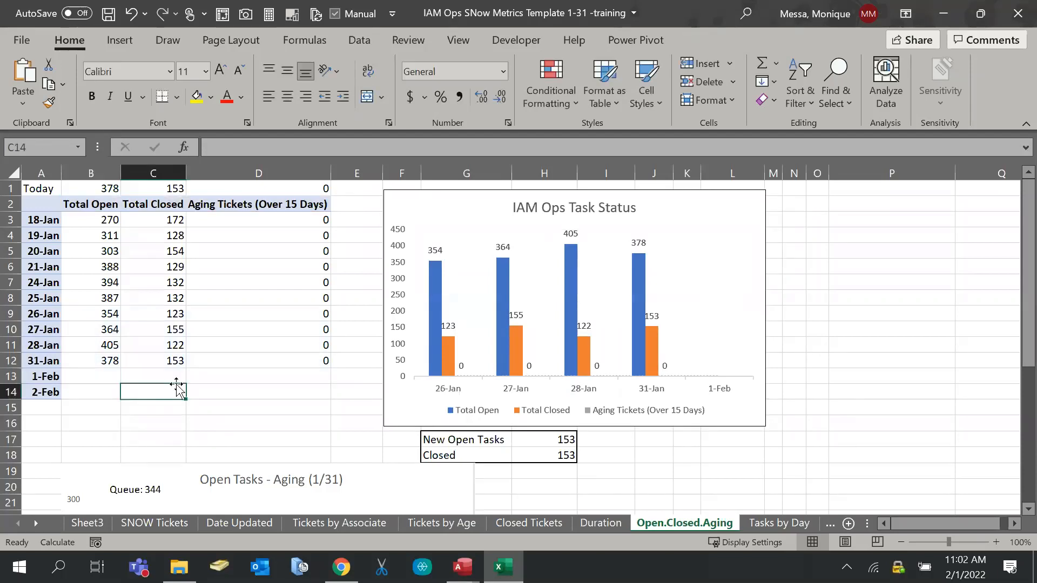
pyautogui.click(439, 282)
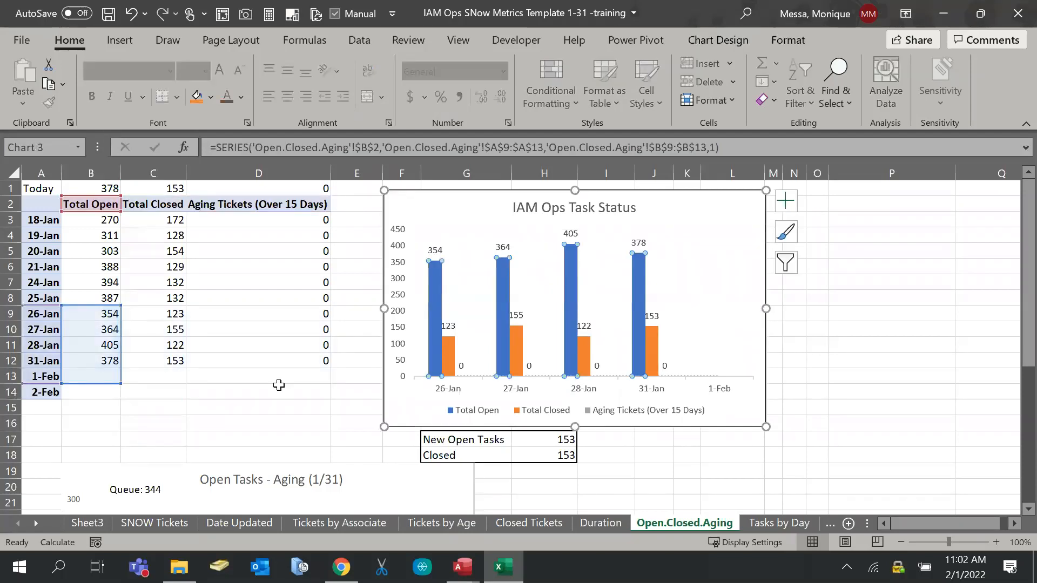
pyautogui.click(933, 324)
pyautogui.click(695, 307)
pyautogui.moveTo(290, 385); pyautogui.dragTo(289, 368)
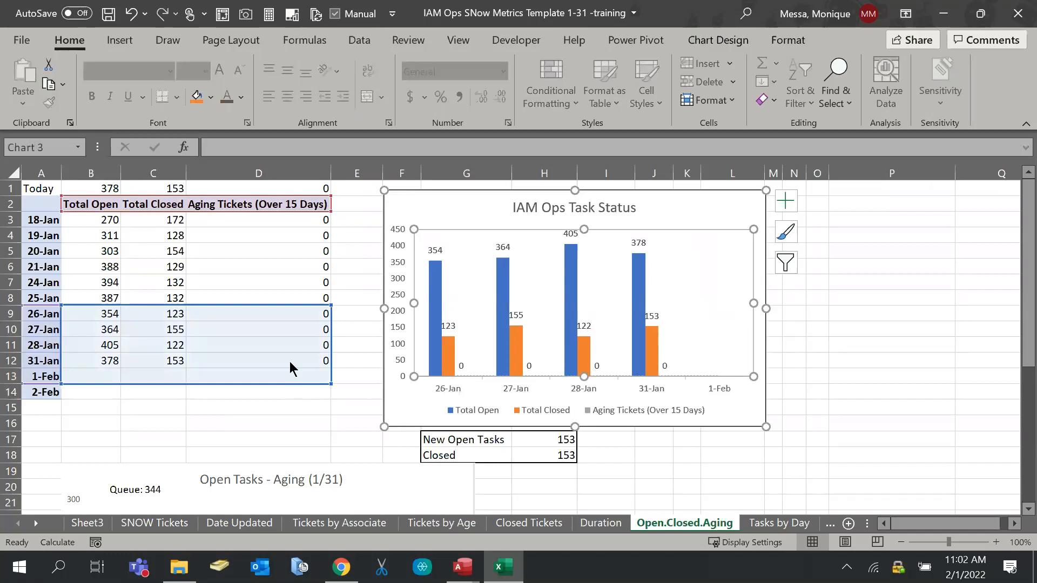
pyautogui.click(281, 413)
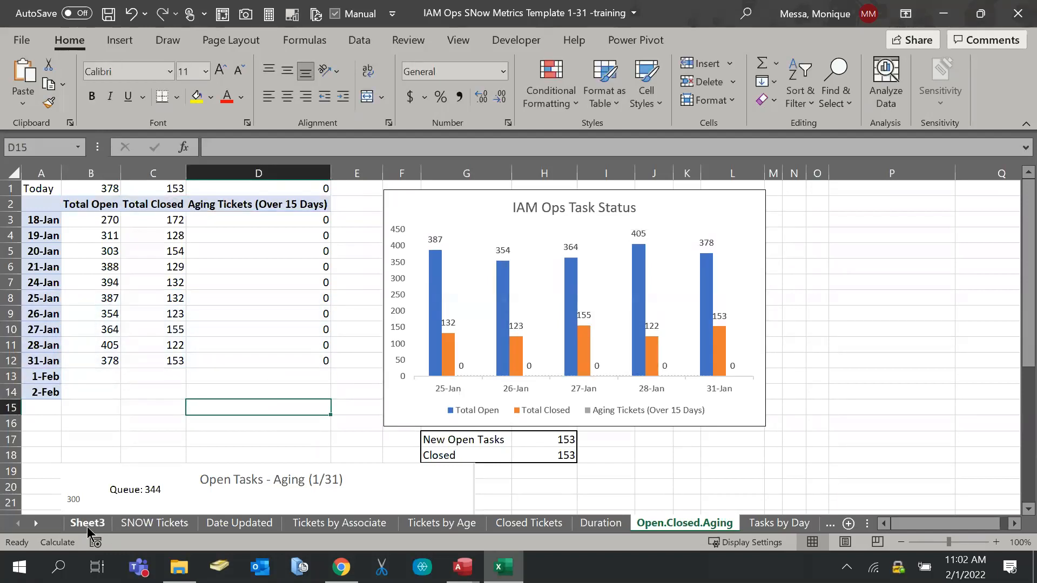
# Look over the SNOW Tickets Item filter list and the Tickets by Associate sheet without changes
pyautogui.click(147, 524)
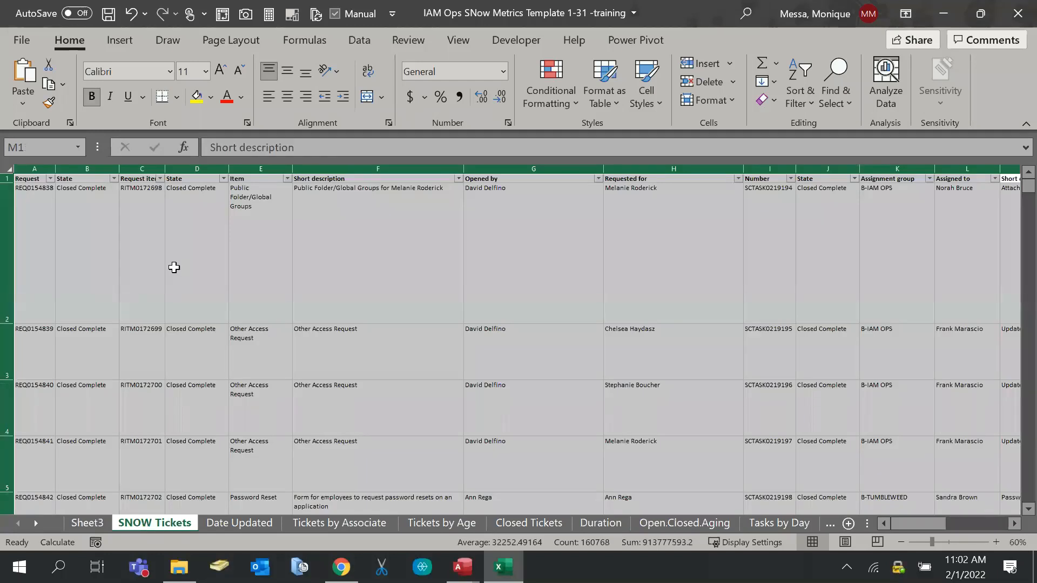
pyautogui.click(143, 259)
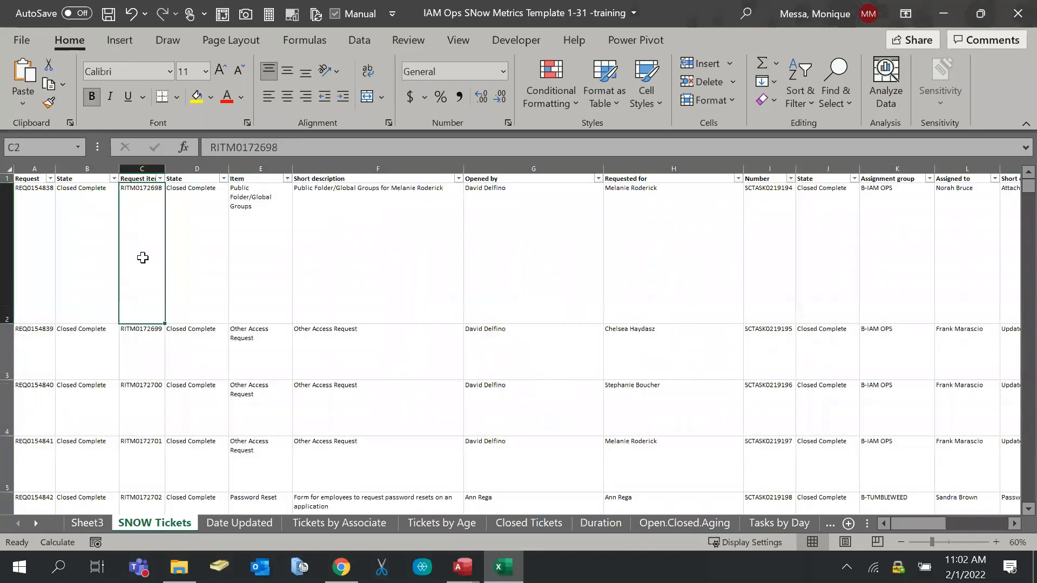
pyautogui.click(287, 180)
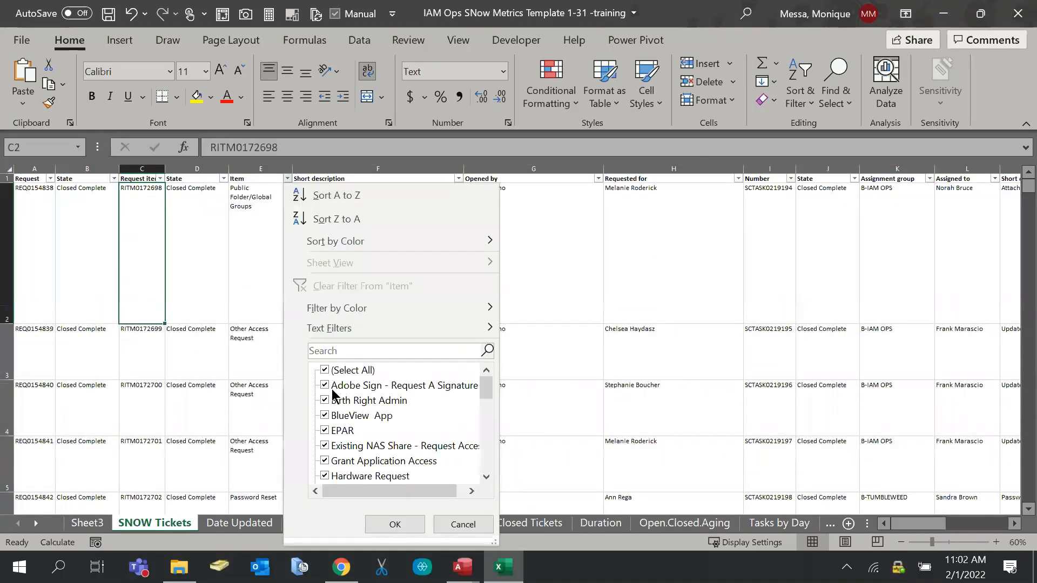
pyautogui.scroll(-15, 378, 416)
pyautogui.click(448, 526)
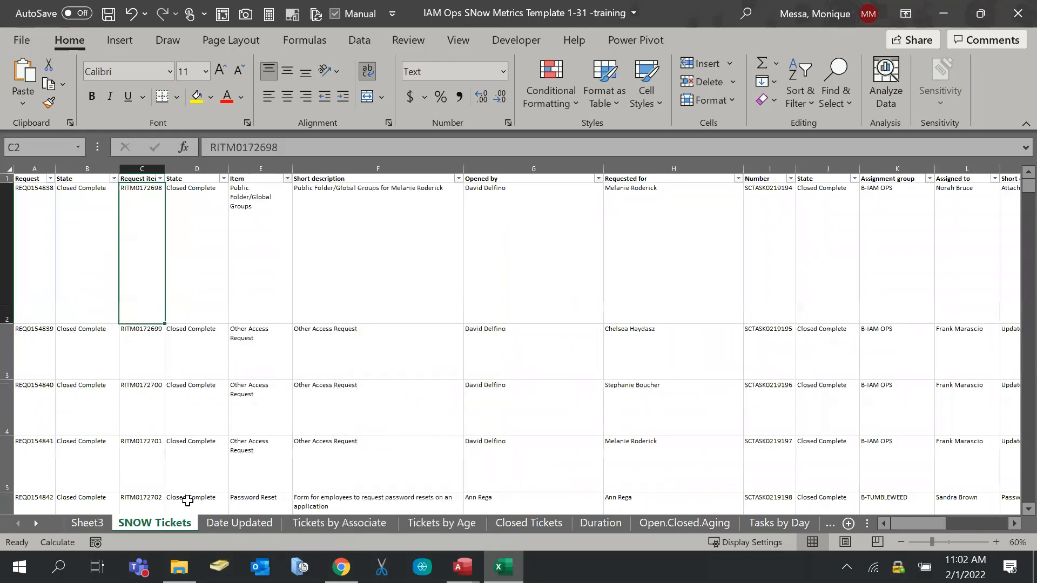
pyautogui.click(385, 524)
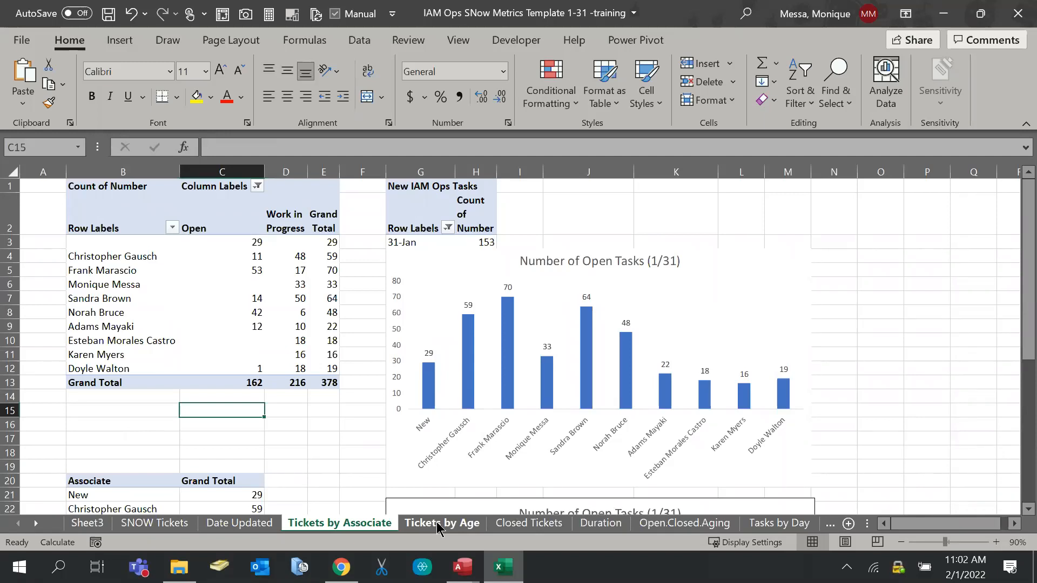
pyautogui.click(171, 524)
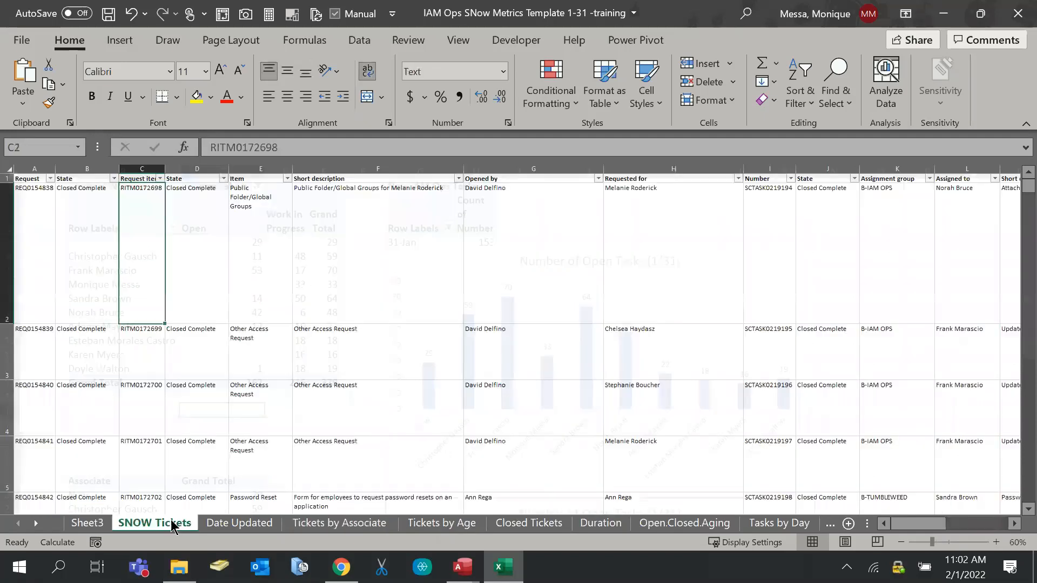
# Filter the Item column to only 'New Hire - for 2+ Associates', leaving 28 of 16909 records
pyautogui.click(288, 179)
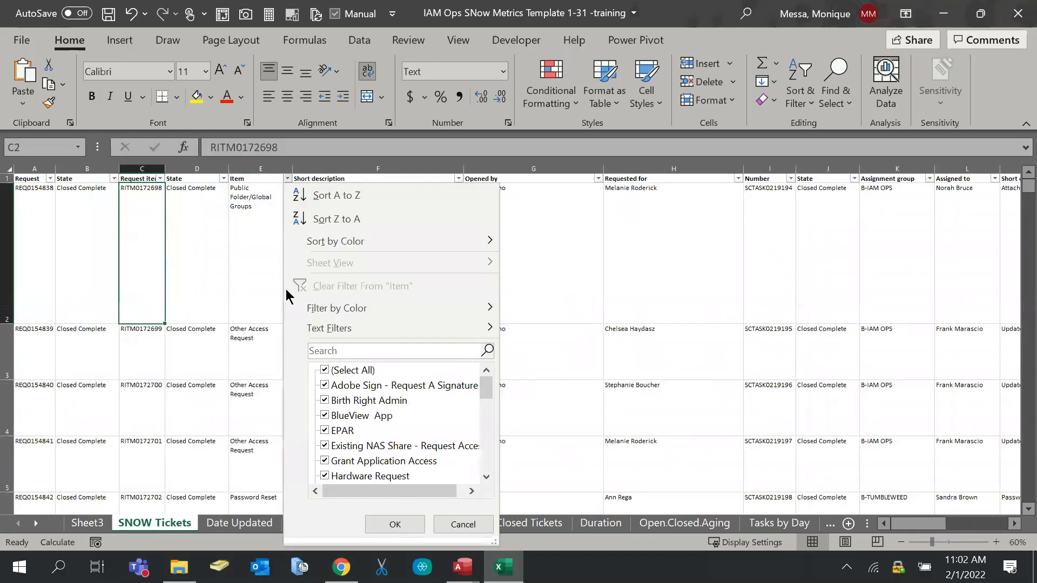
pyautogui.click(327, 369)
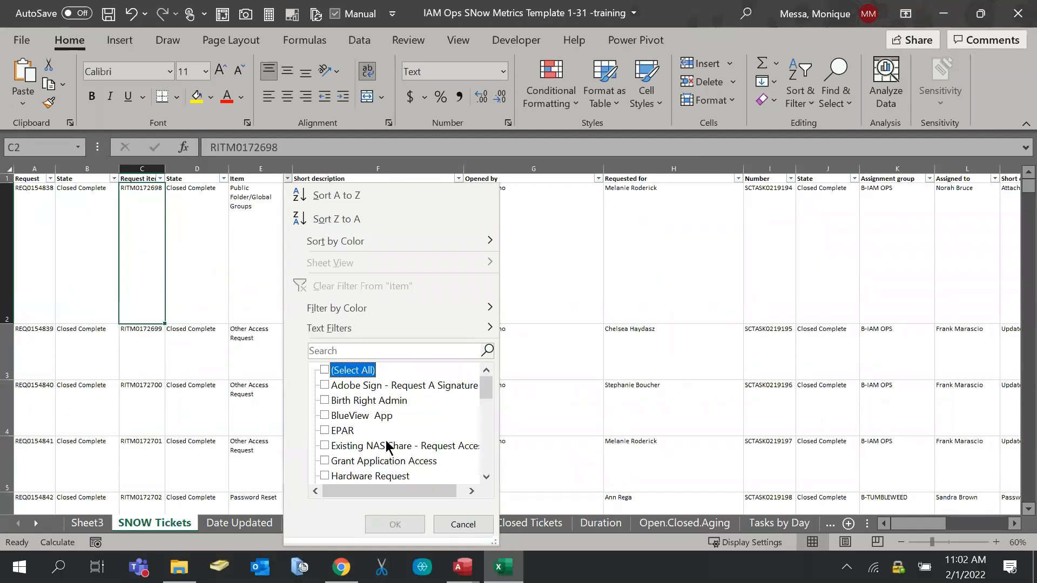
pyautogui.scroll(-6, 389, 449)
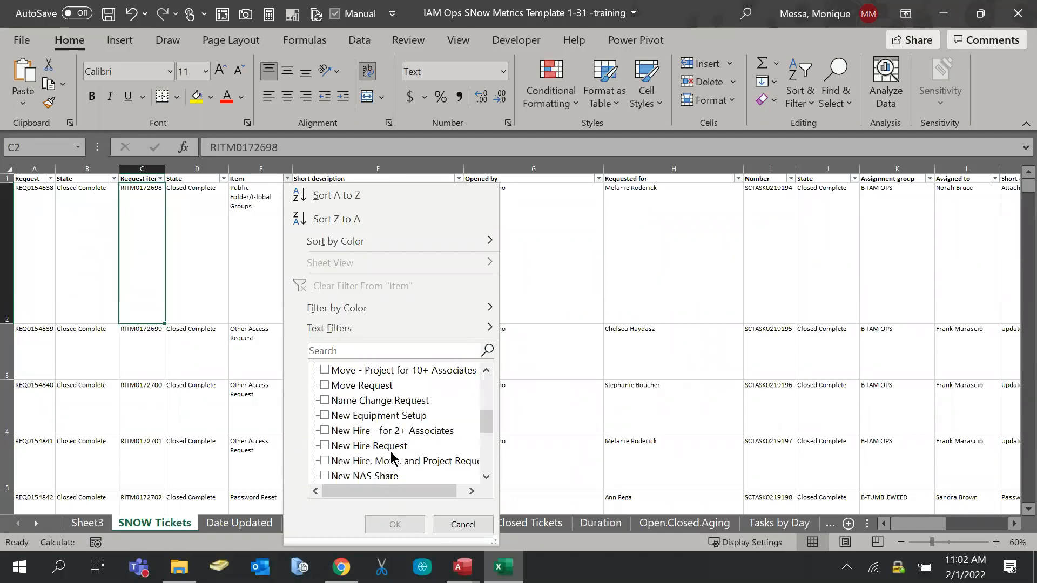
pyautogui.click(384, 430)
pyautogui.click(387, 525)
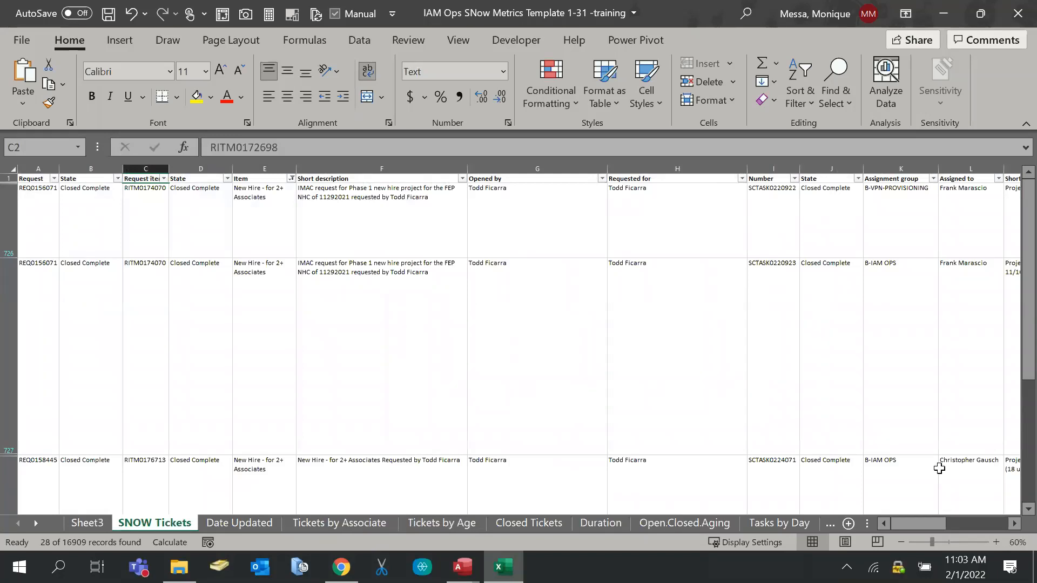
pyautogui.moveTo(914, 528); pyautogui.dragTo(745, 515)
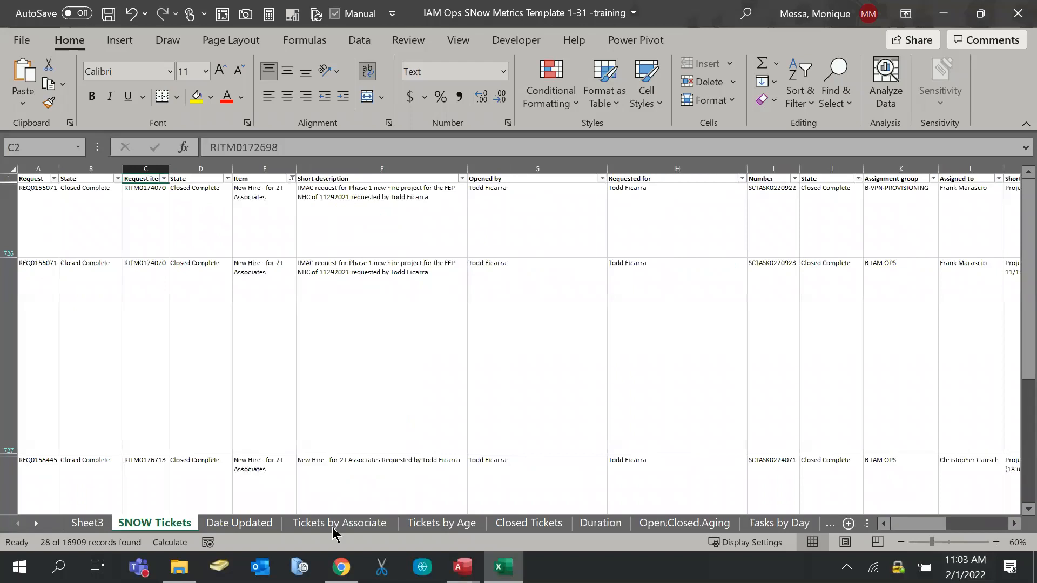
pyautogui.click(470, 523)
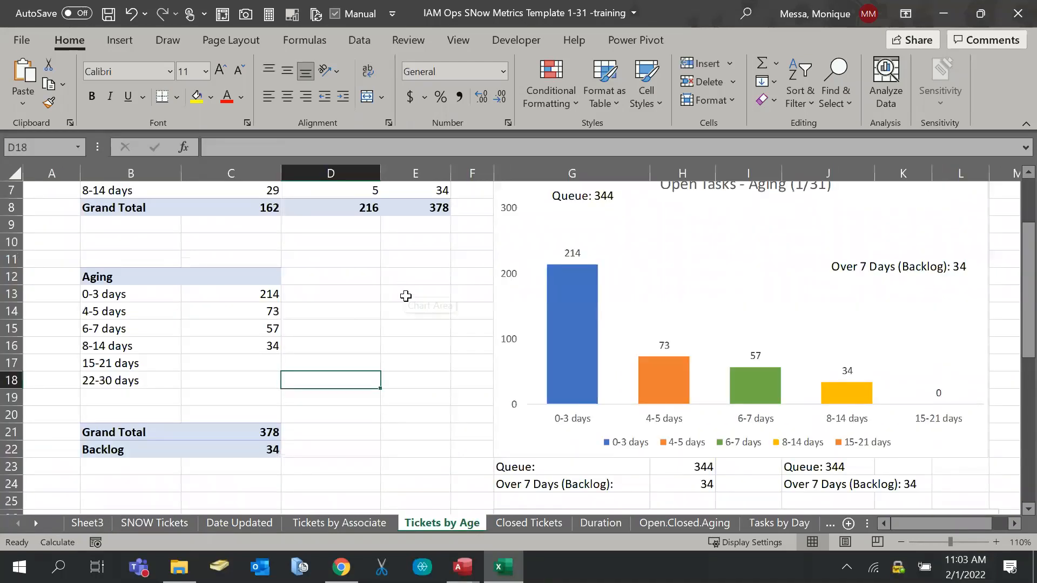
pyautogui.scroll(1, 406, 296)
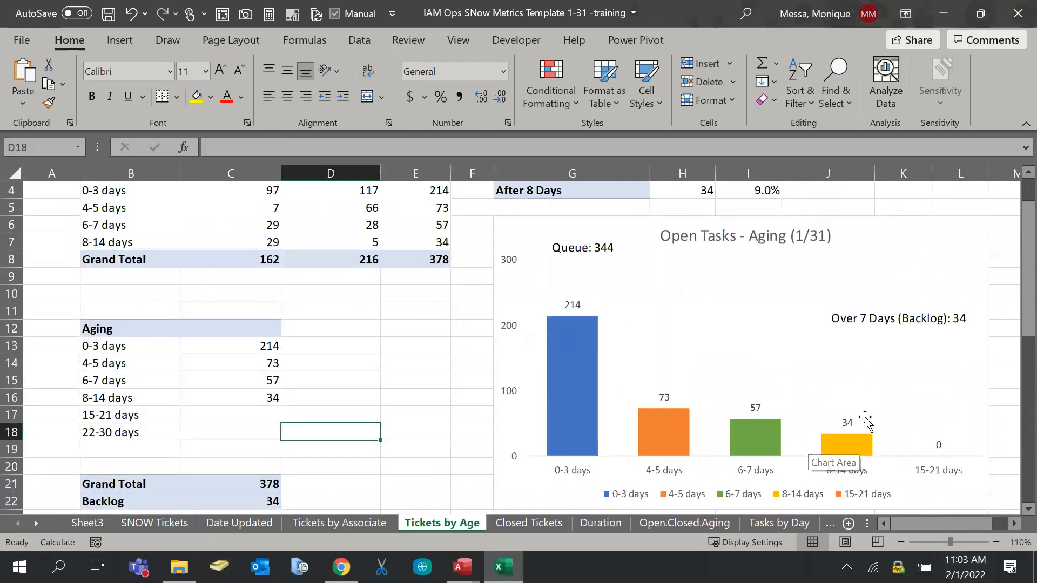
pyautogui.moveTo(921, 524); pyautogui.dragTo(938, 522)
pyautogui.click(664, 446)
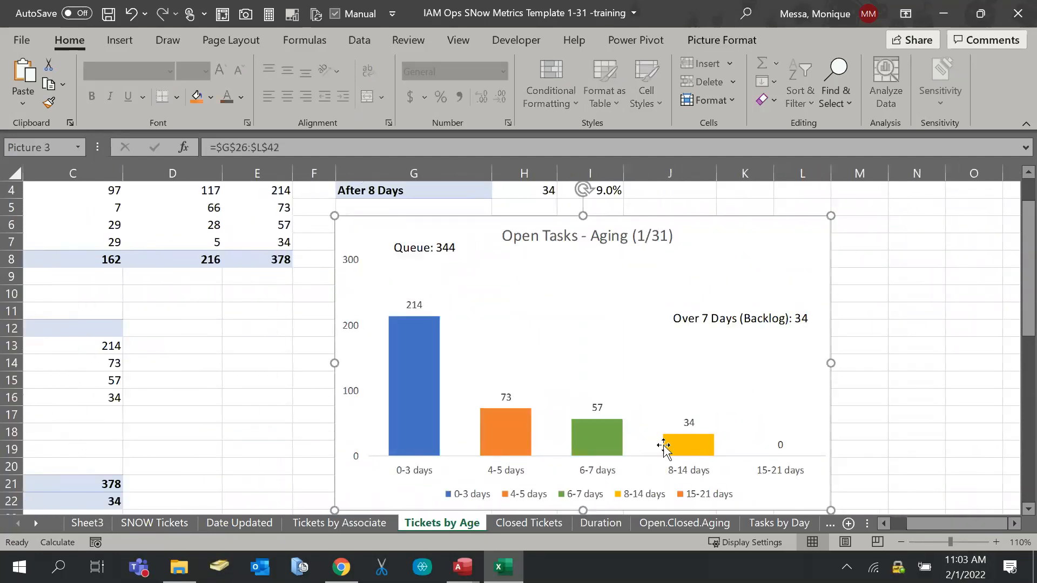
pyautogui.click(923, 437)
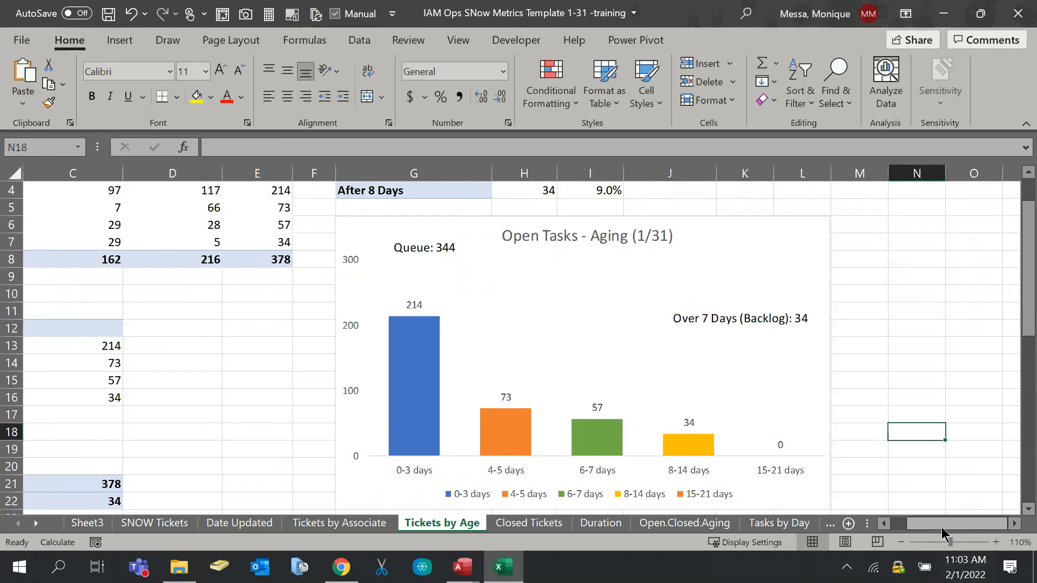
pyautogui.moveTo(941, 527); pyautogui.dragTo(926, 527)
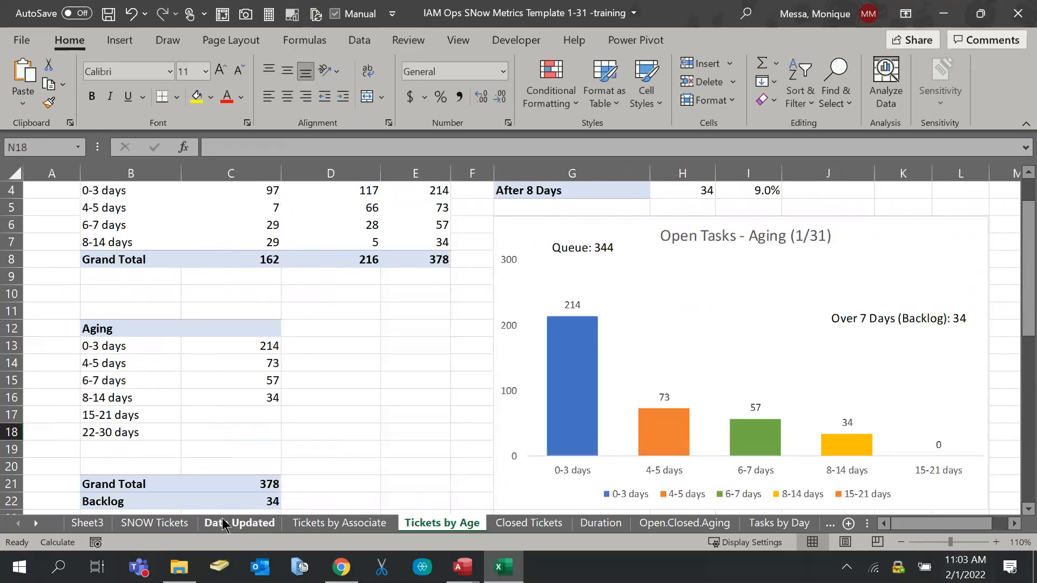
pyautogui.click(162, 522)
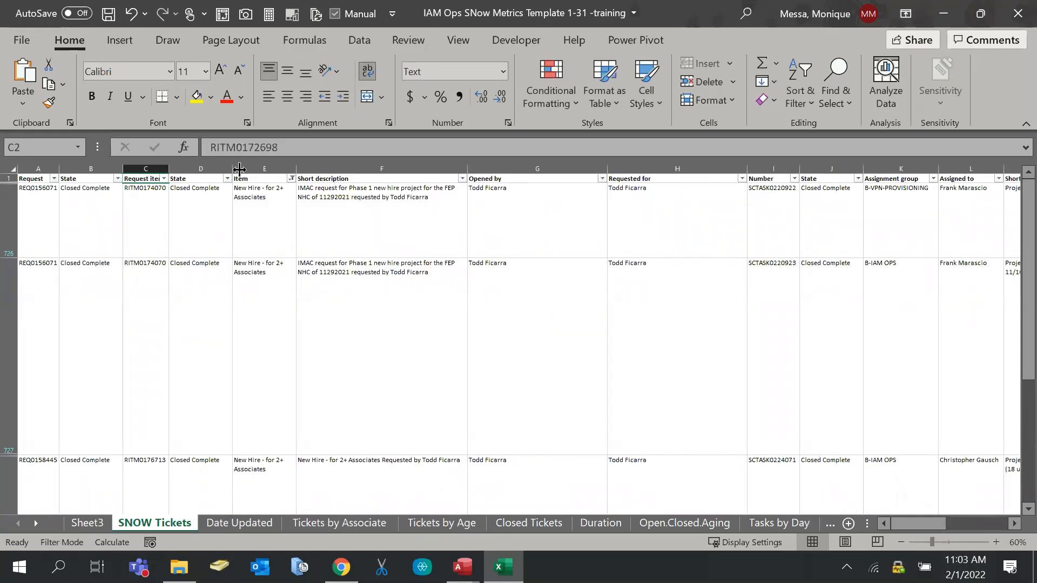
pyautogui.click(238, 202)
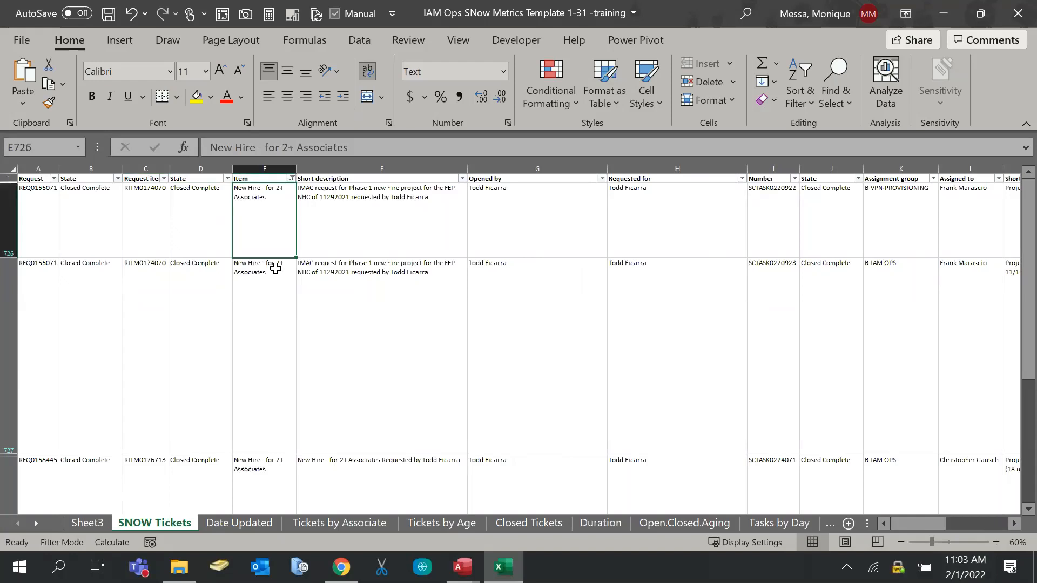
pyautogui.moveTo(912, 524); pyautogui.dragTo(991, 525)
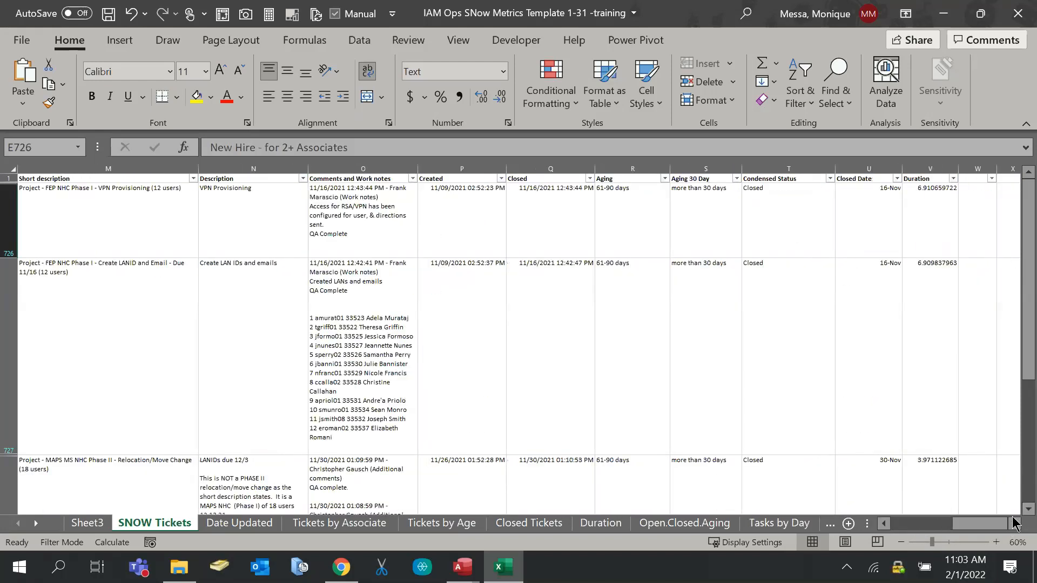
pyautogui.click(1013, 523)
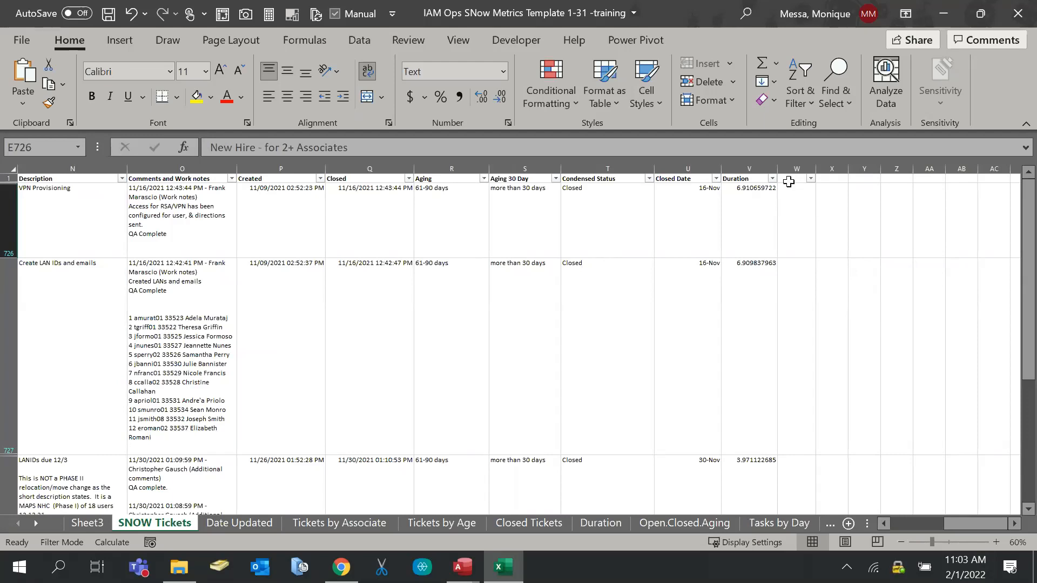
pyautogui.click(790, 202)
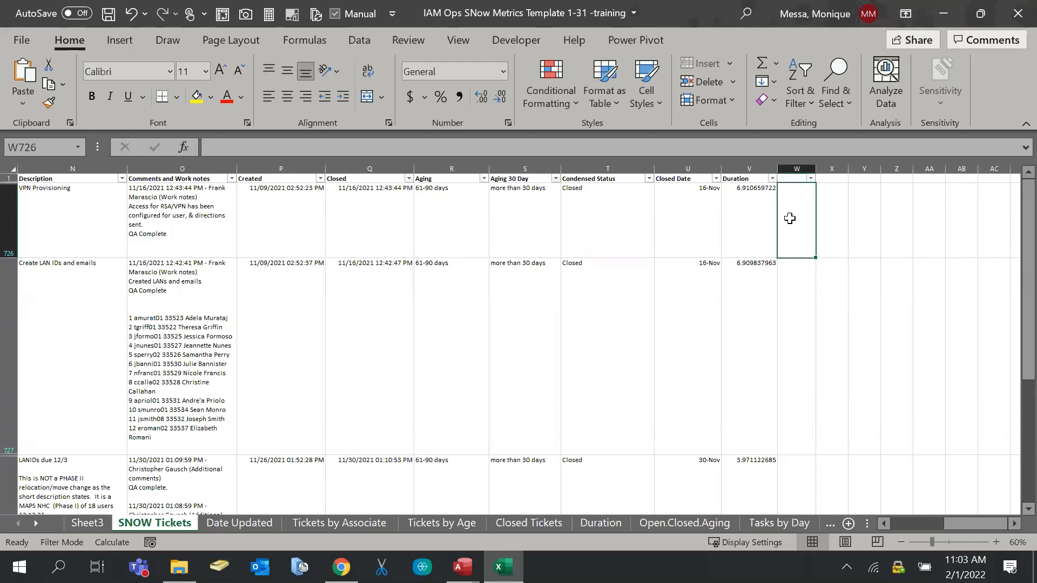
pyautogui.click(798, 332)
pyautogui.click(795, 253)
pyautogui.moveTo(982, 523); pyautogui.dragTo(929, 523)
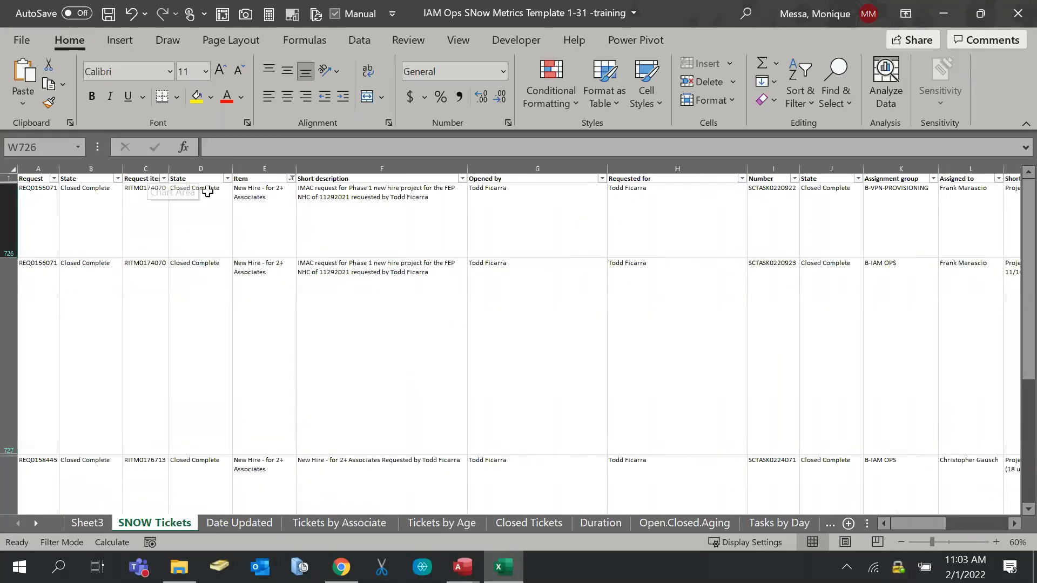
pyautogui.click(448, 523)
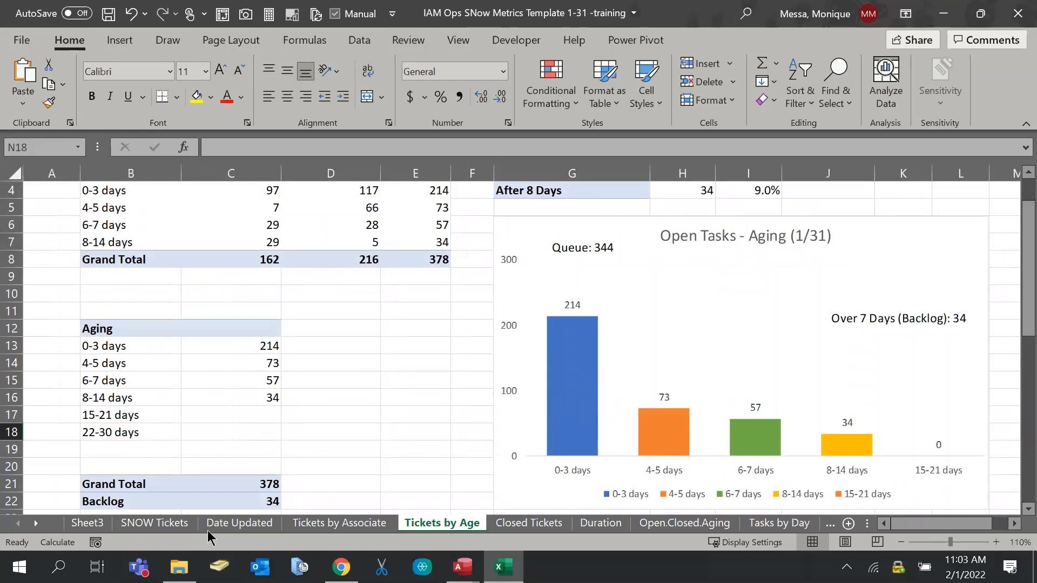
# Check cells E10 and D9–D11 on the Tickets by Age sheet, then save the workbook
pyautogui.click(393, 295)
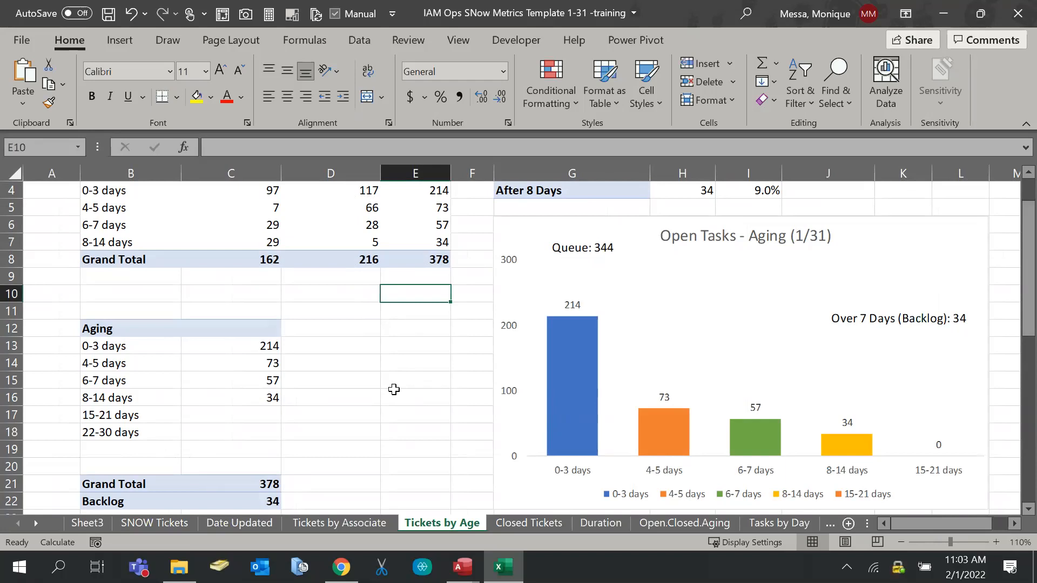
pyautogui.click(369, 347)
pyautogui.moveTo(356, 276); pyautogui.dragTo(331, 296)
pyautogui.click(330, 298)
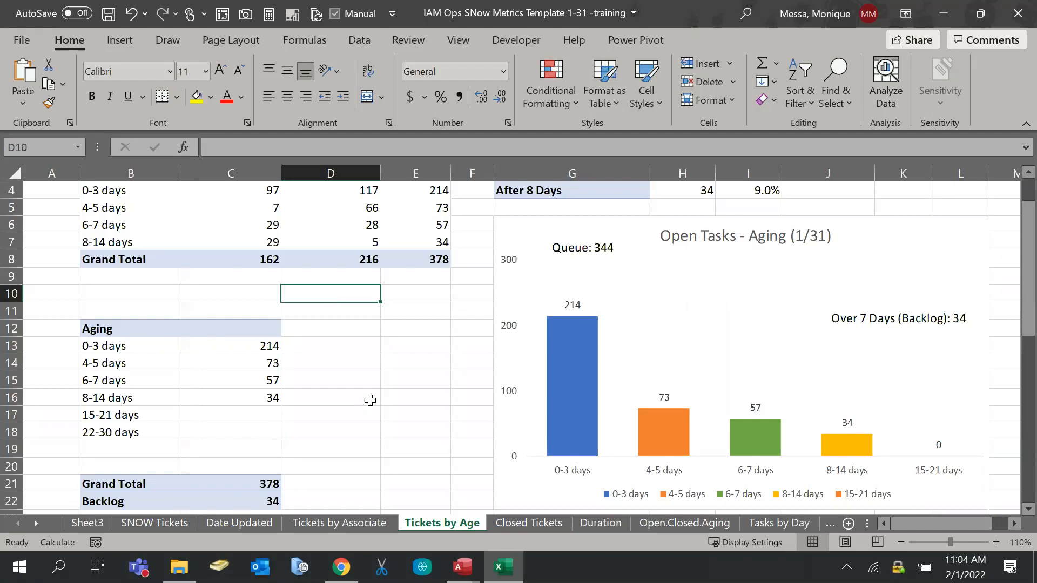
pyautogui.hotkey('ctrl', 's')
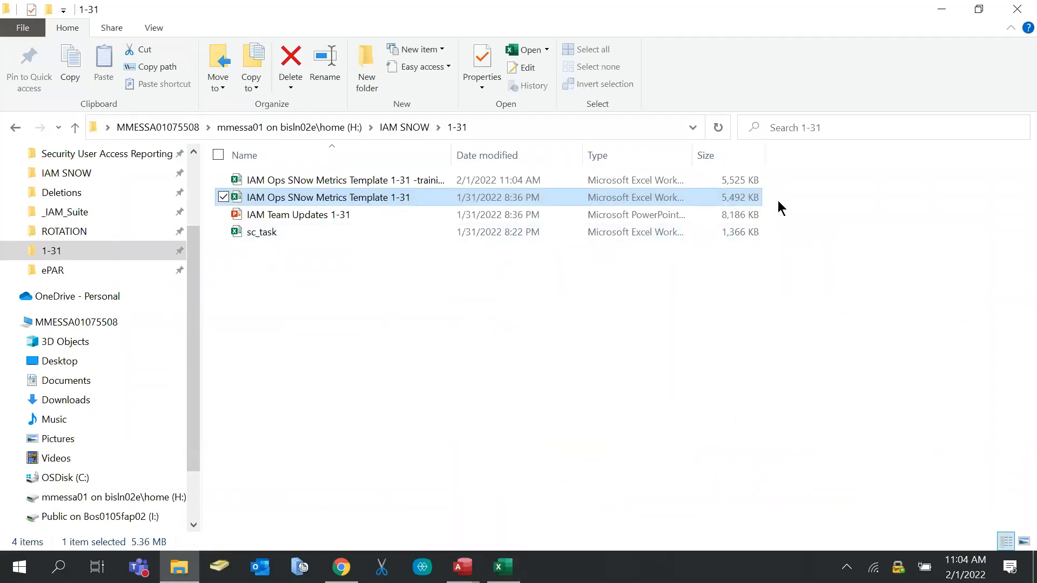
# Check the Size column filter in the 1-31 folder, then return to the Excel workbook
pyautogui.click(758, 157)
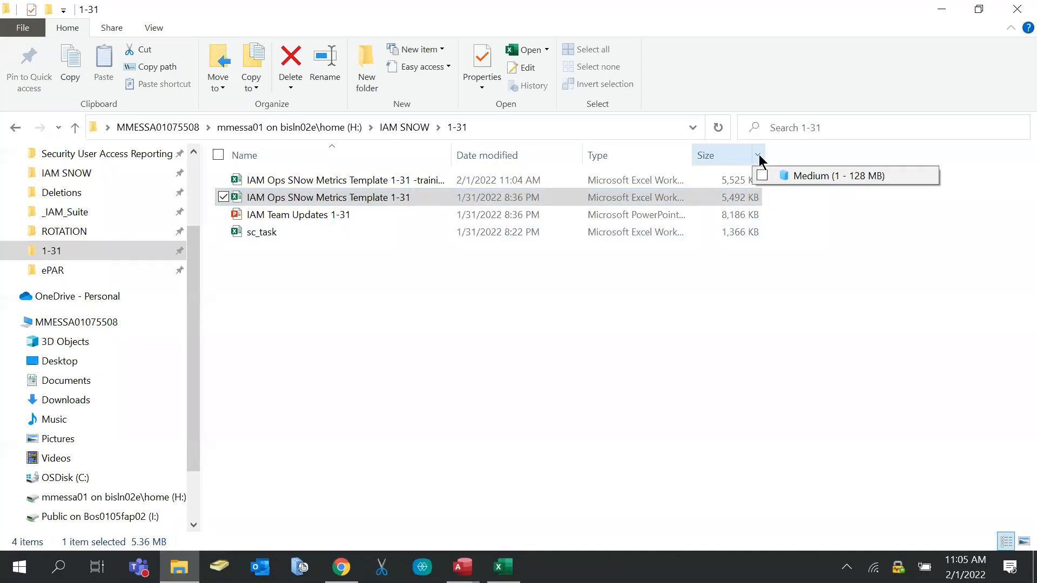
pyautogui.click(851, 249)
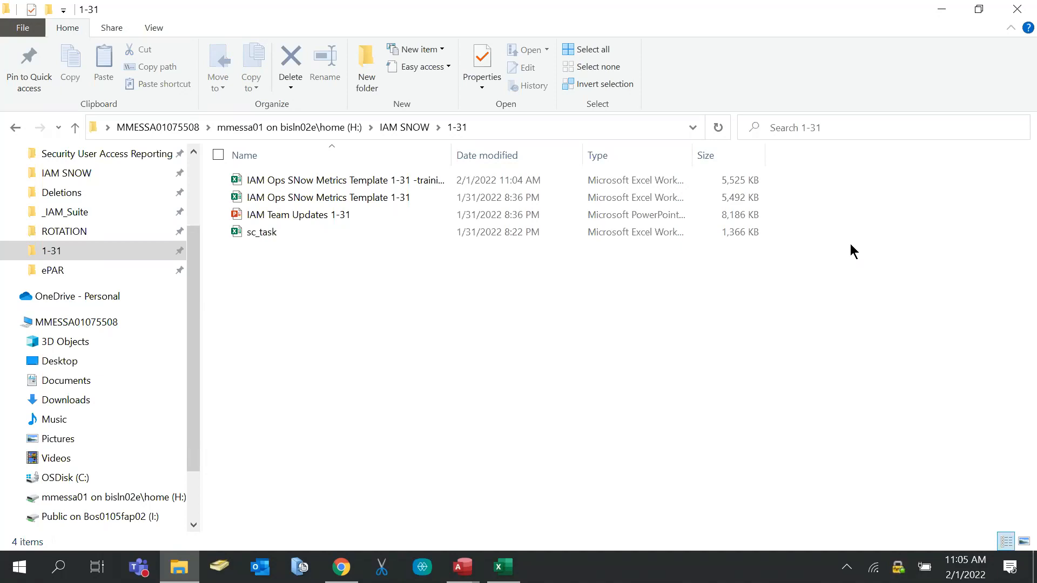
pyautogui.click(499, 565)
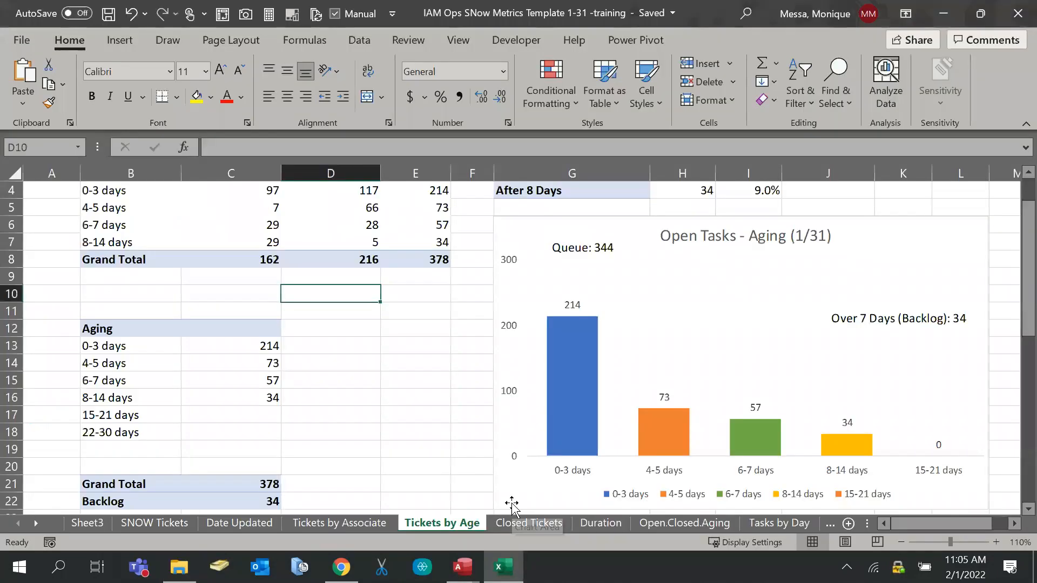
# Bring up PivotTable Options for the aging pivot, PivotTable9, from its 6-7 days cell
pyautogui.click(336, 435)
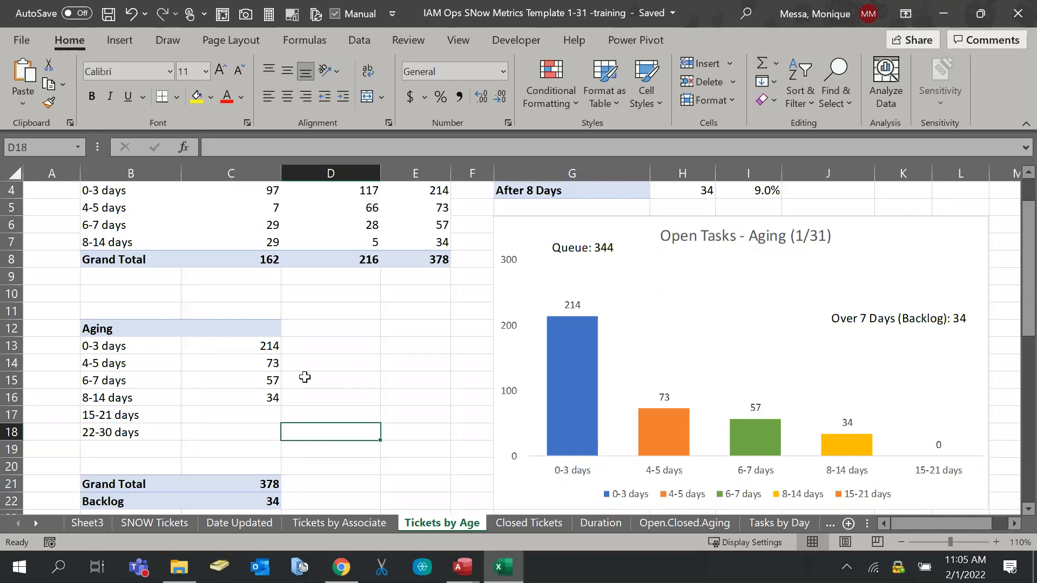
pyautogui.scroll(1, 316, 248)
pyautogui.click(316, 238)
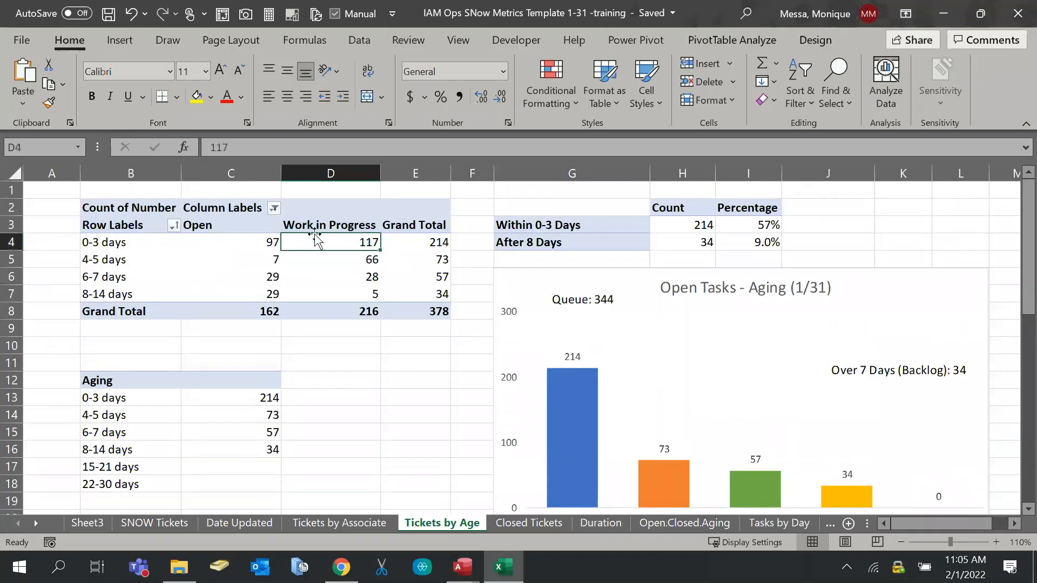
pyautogui.click(718, 43)
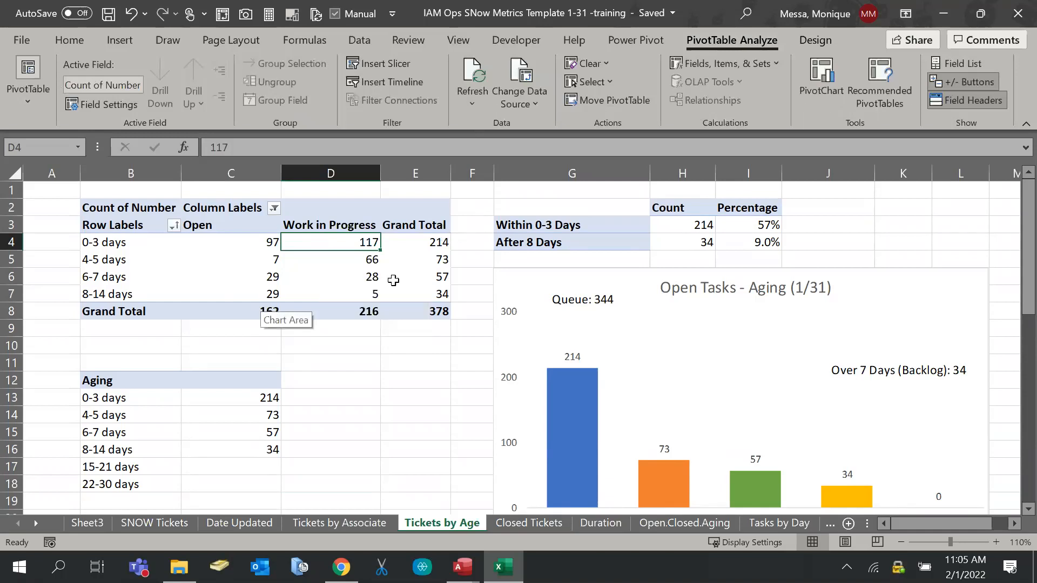
pyautogui.moveTo(393, 280)
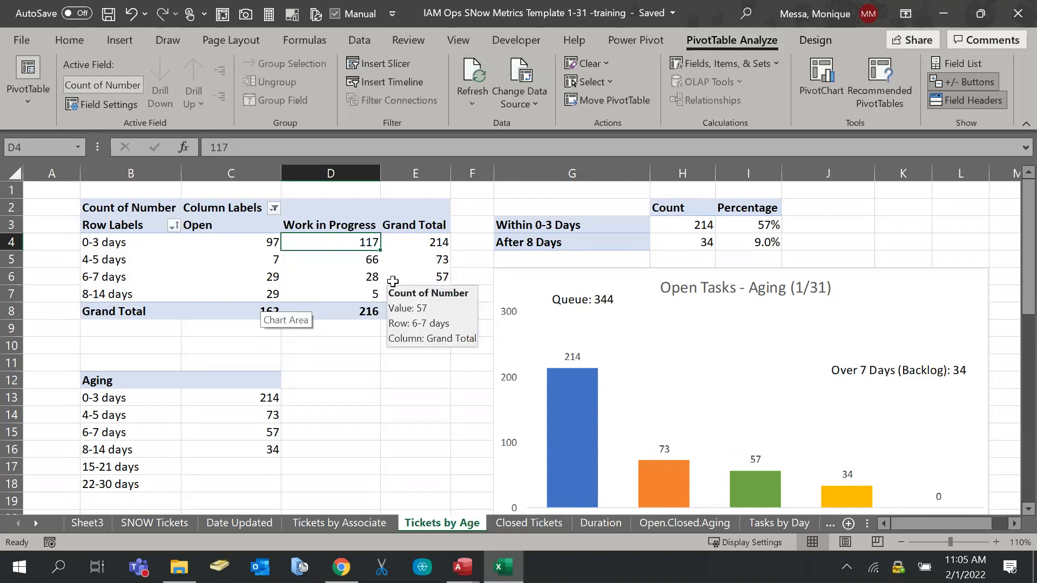
pyautogui.rightClick(393, 282)
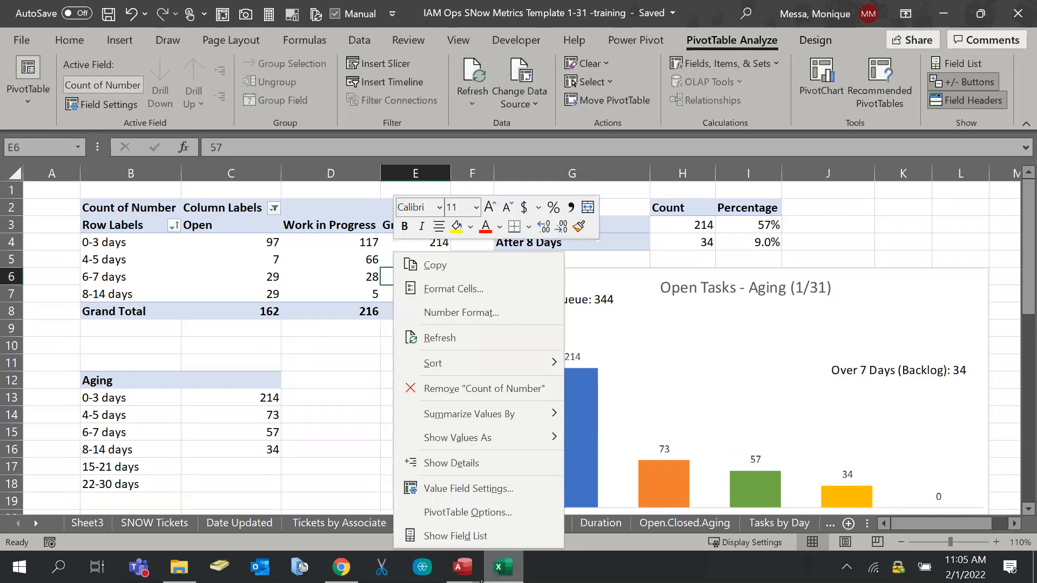
pyautogui.click(457, 512)
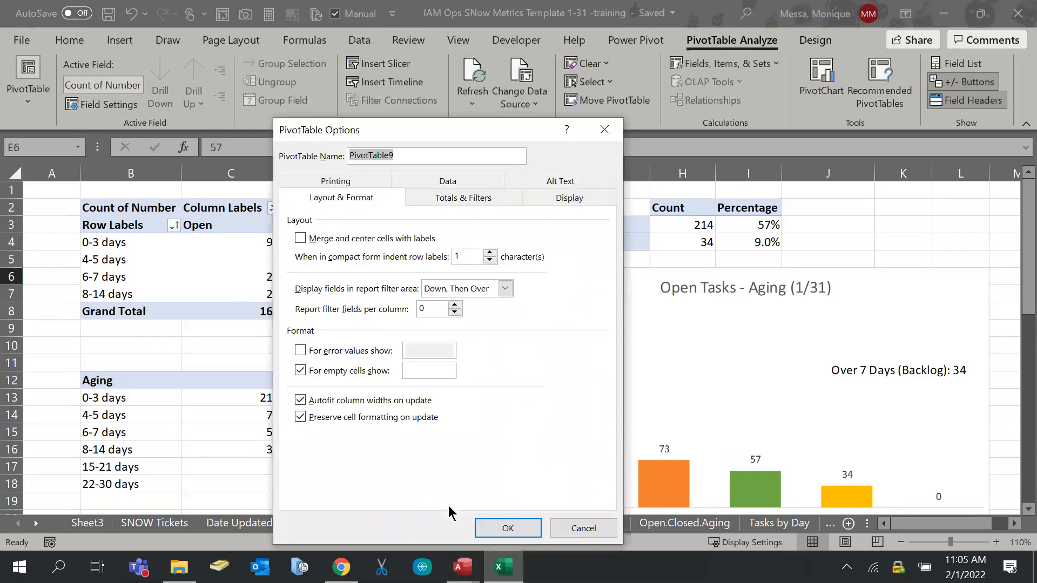
# Turn off 'Save source data with file' for PivotTable9 and accept the warning
pyautogui.click(446, 182)
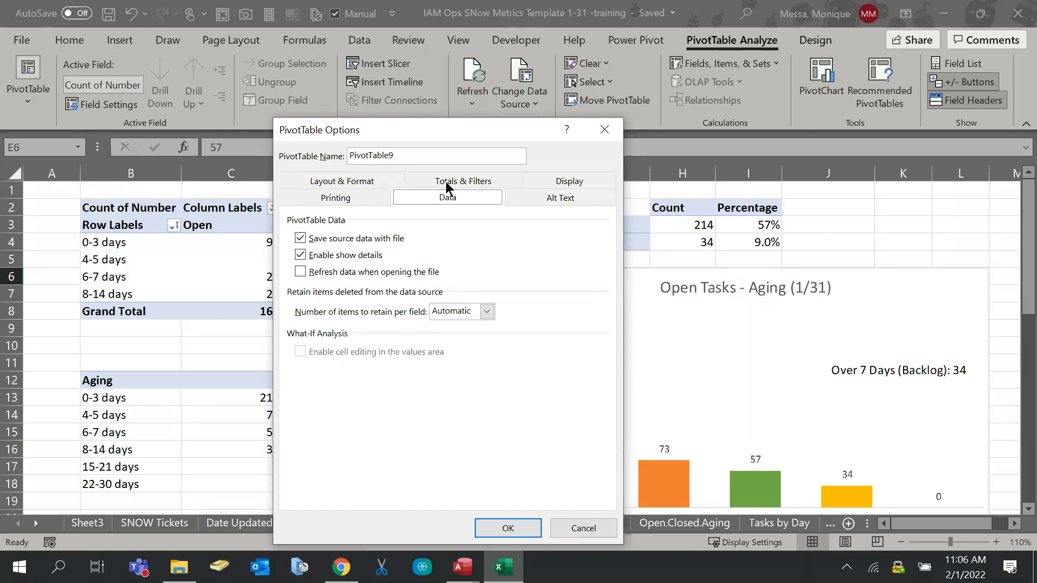
pyautogui.click(374, 242)
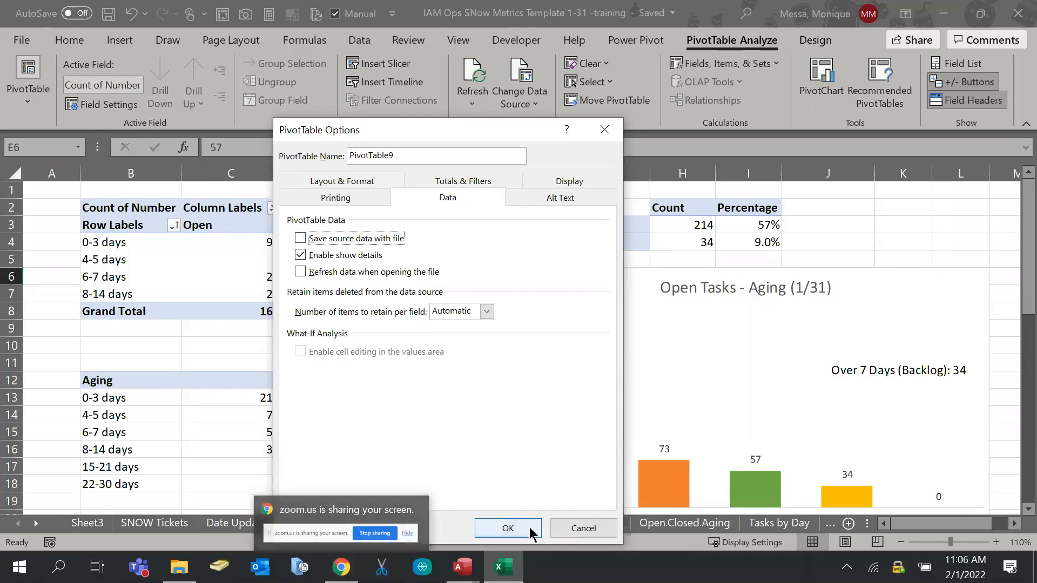
pyautogui.click(507, 528)
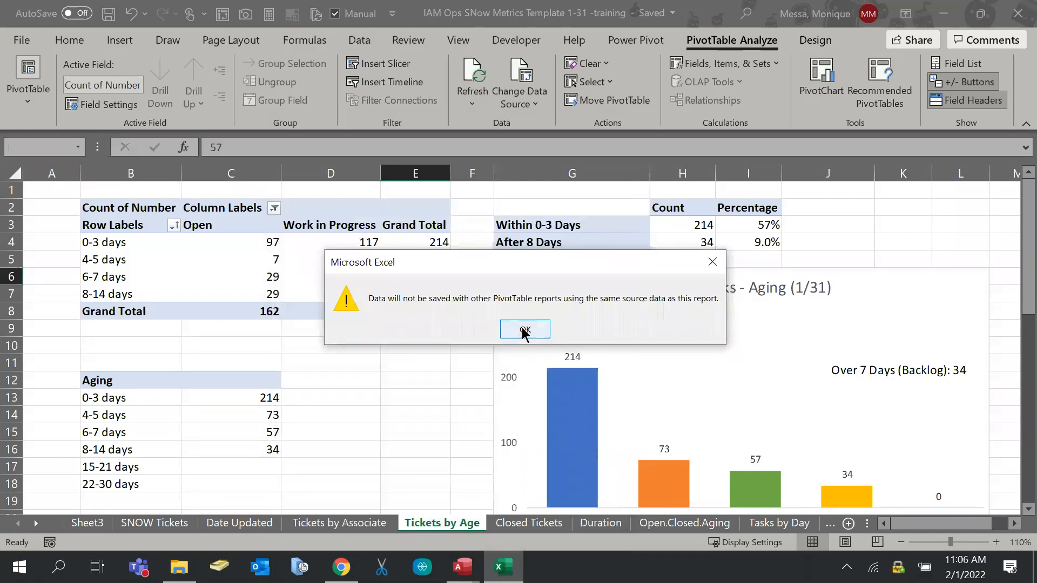
pyautogui.click(523, 329)
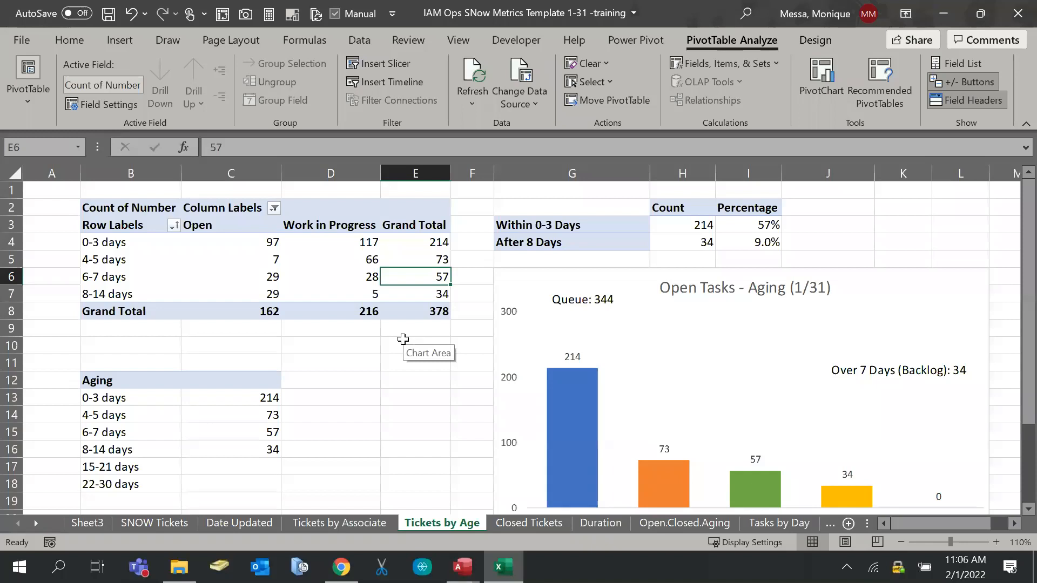
# Save the workbook, glance at the 1-31 folder, and return to the training workbook
pyautogui.hotkey('ctrl', 's')
pyautogui.click(179, 568)
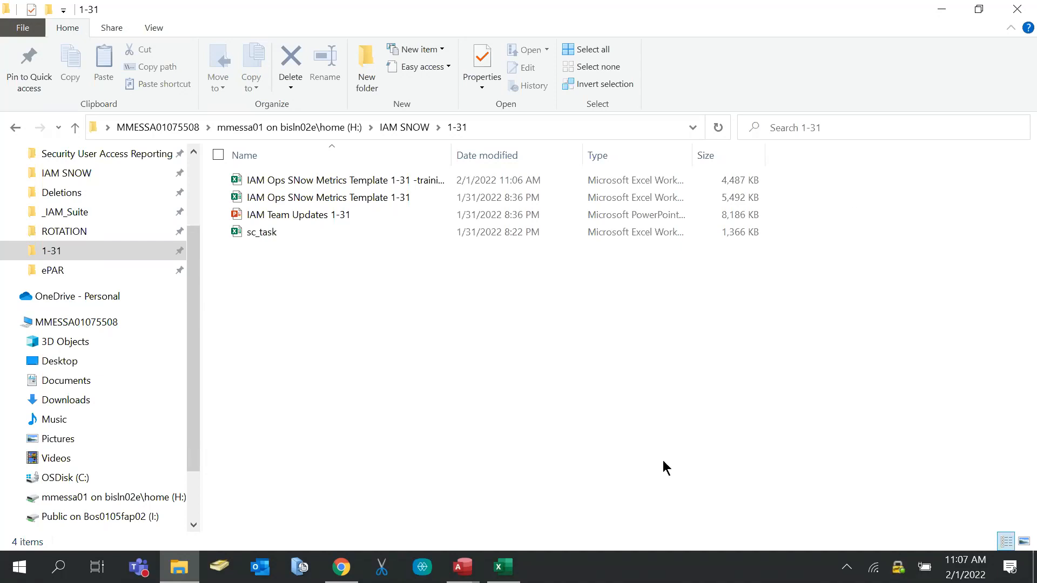
pyautogui.click(499, 571)
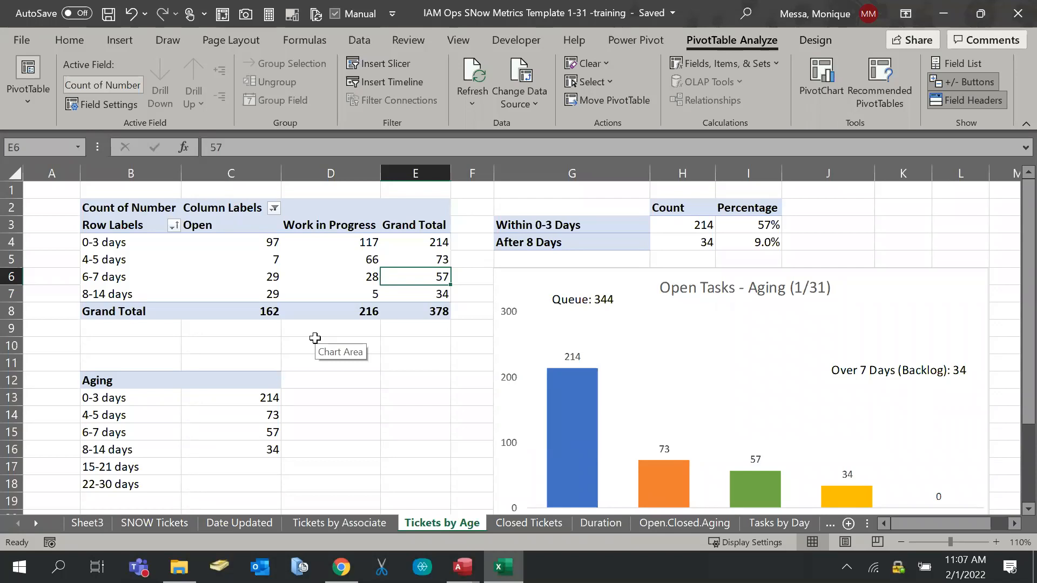
pyautogui.rightClick(332, 259)
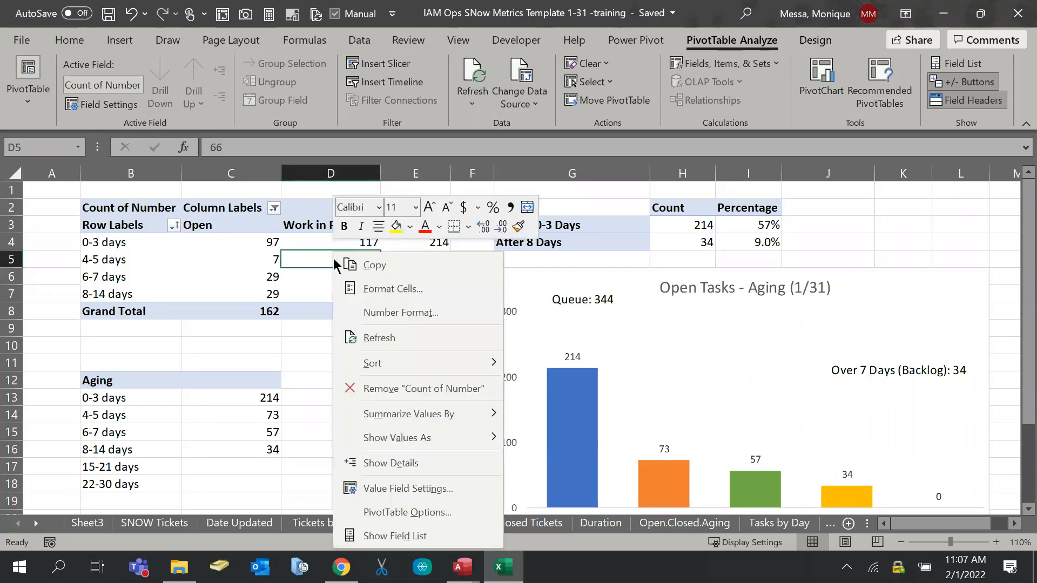
pyautogui.click(347, 509)
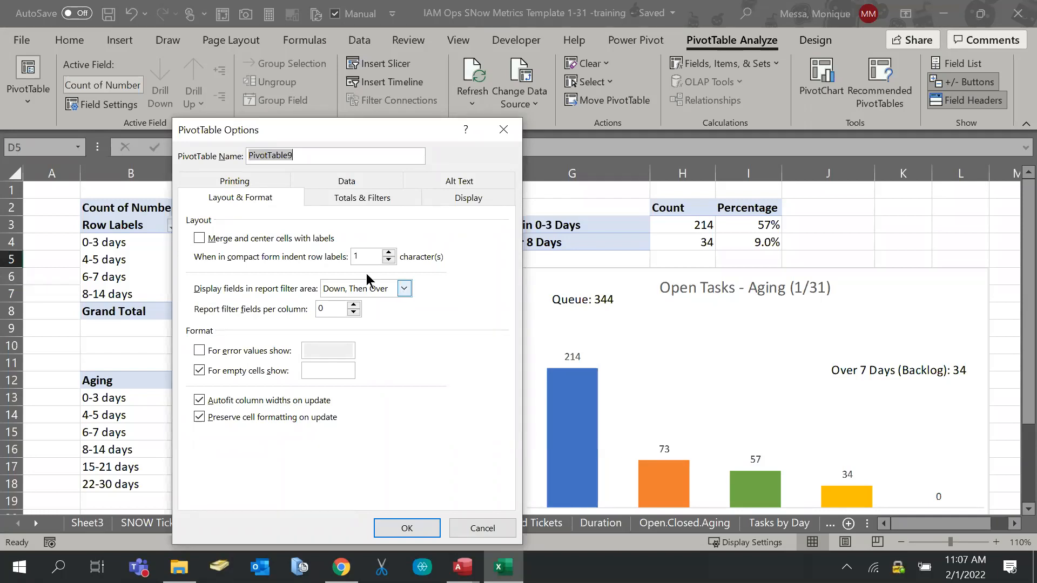
pyautogui.click(324, 185)
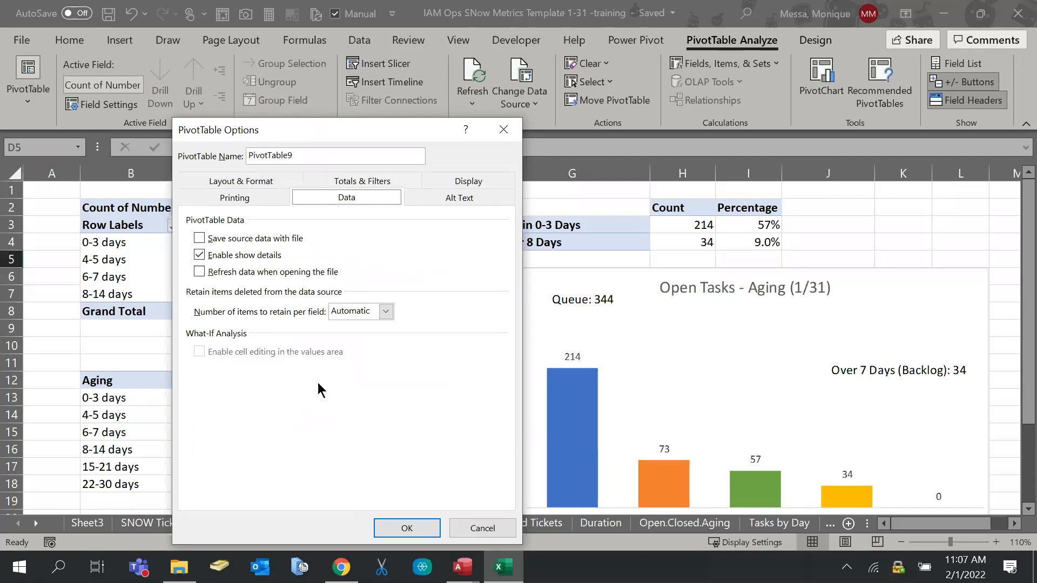
pyautogui.click(265, 276)
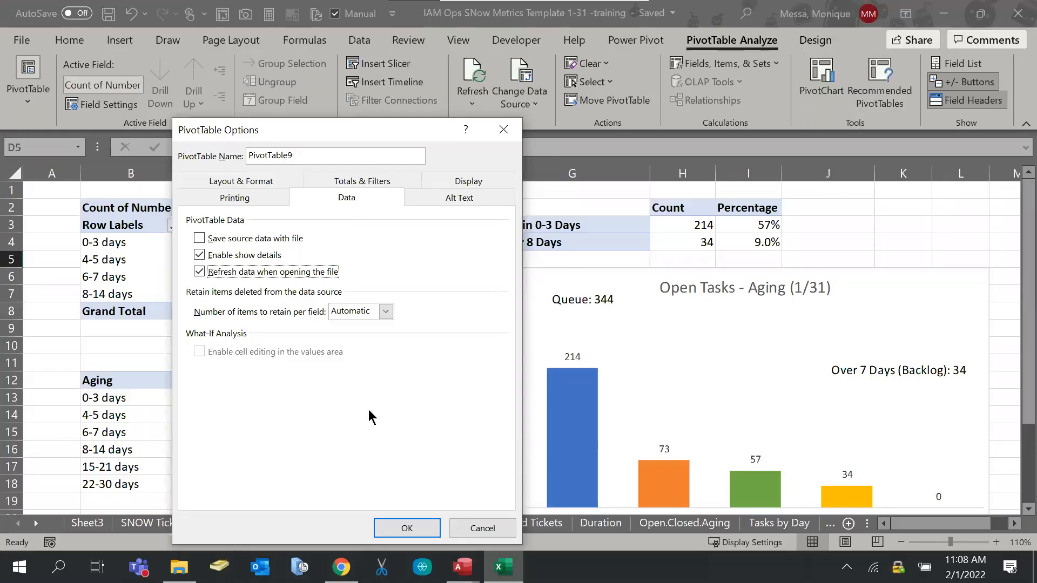
pyautogui.press('super+shift+s')
pyautogui.moveTo(171, 118); pyautogui.dragTo(520, 544)
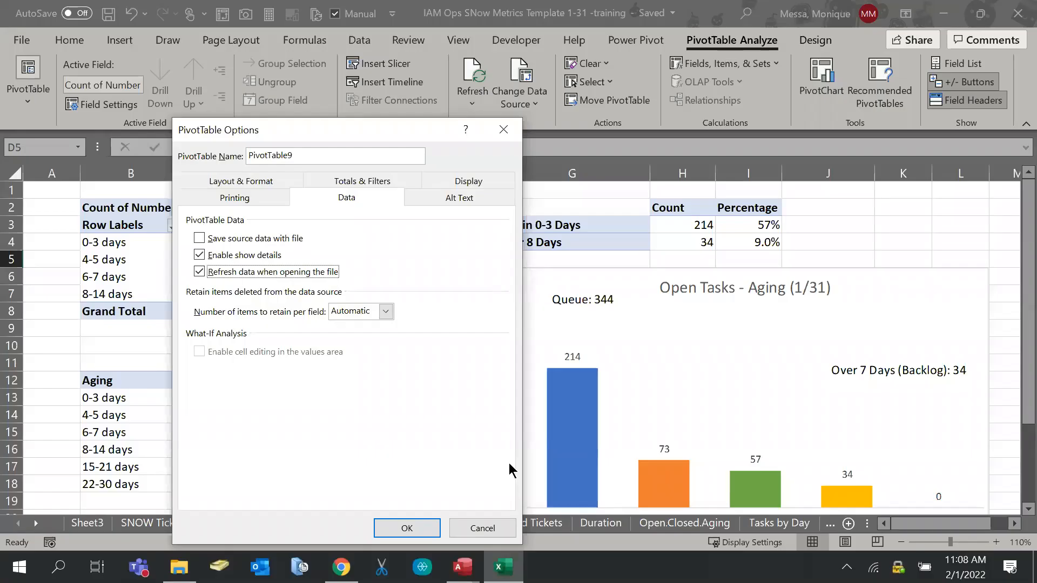
pyautogui.click(22, 576)
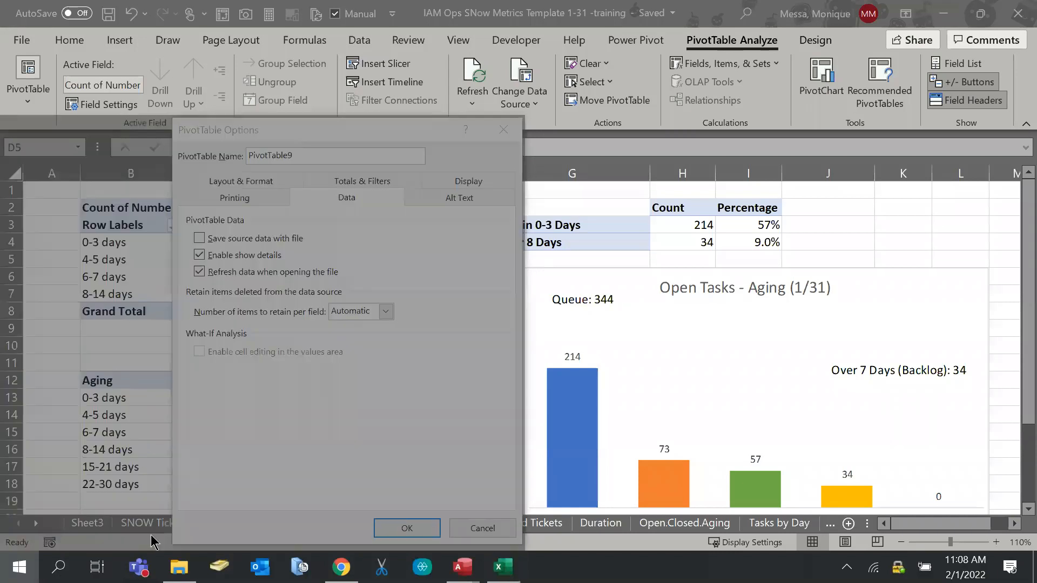
pyautogui.click(317, 250)
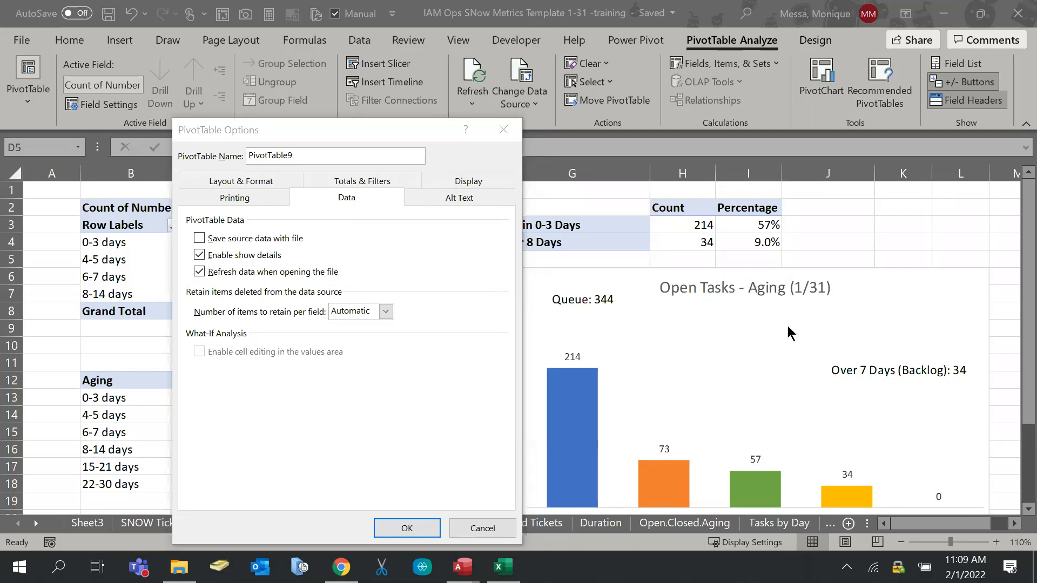
pyautogui.click(497, 137)
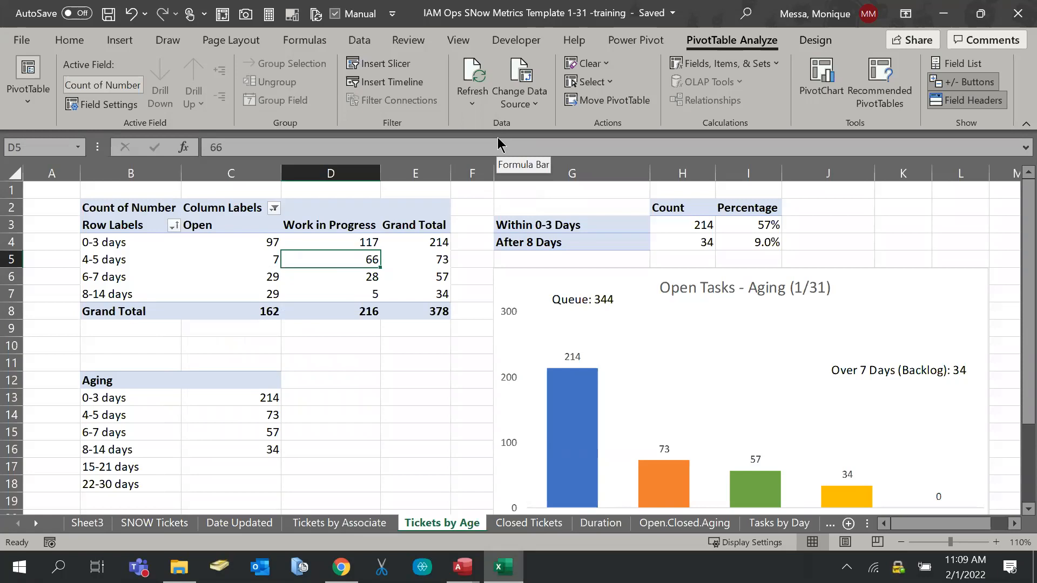
# Snip the Open Tasks - Aging chart as a screenshot
pyautogui.moveTo(924, 523); pyautogui.dragTo(940, 523)
pyautogui.scroll(-1, 938, 452)
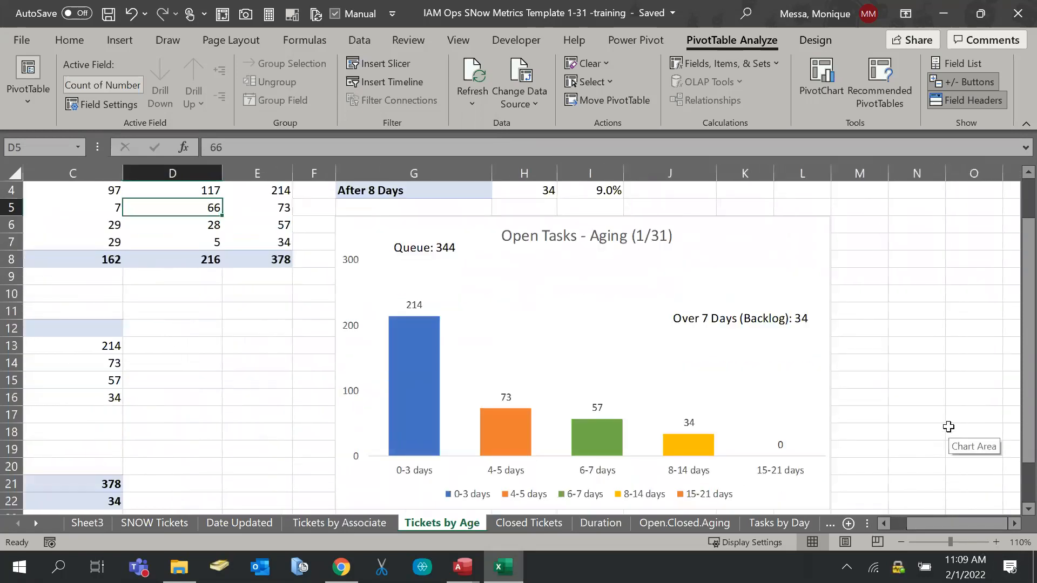
pyautogui.press('super+shift+s')
pyautogui.moveTo(335, 217)
pyautogui.mouseDown()
pyautogui.moveTo(509, 405)
pyautogui.moveTo(833, 528)
pyautogui.moveTo(828, 506)
pyautogui.mouseUp()
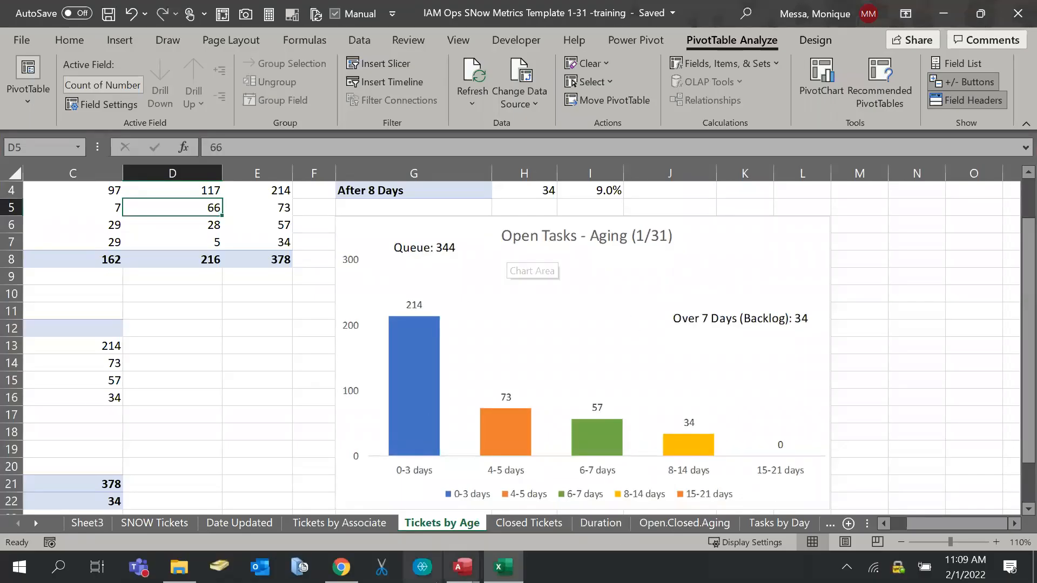
# Move to the Closed Tickets sheet and bring the Closed Tasks (1/31) line chart into view
pyautogui.click(528, 522)
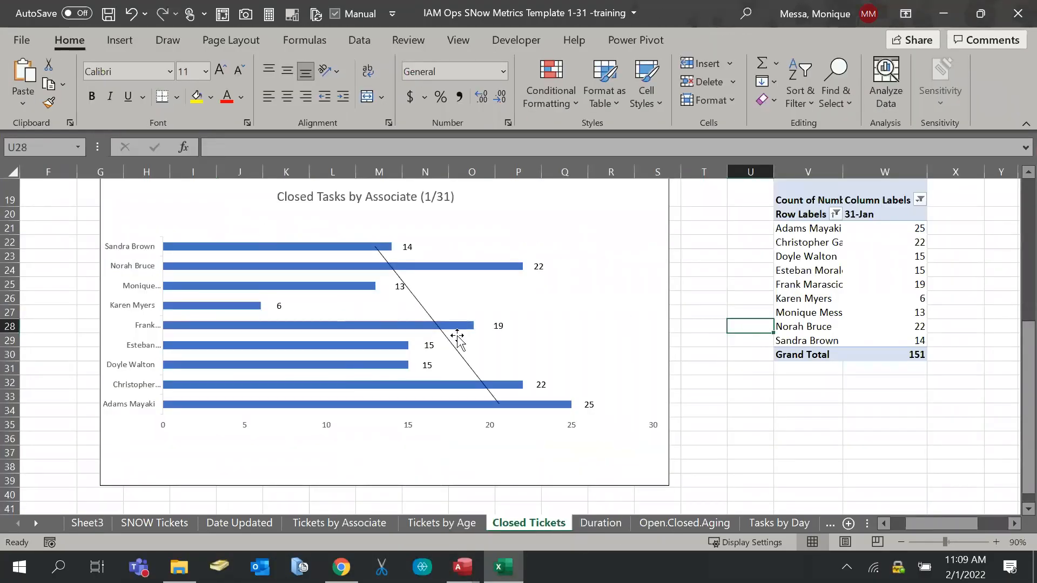
pyautogui.scroll(1, 457, 336)
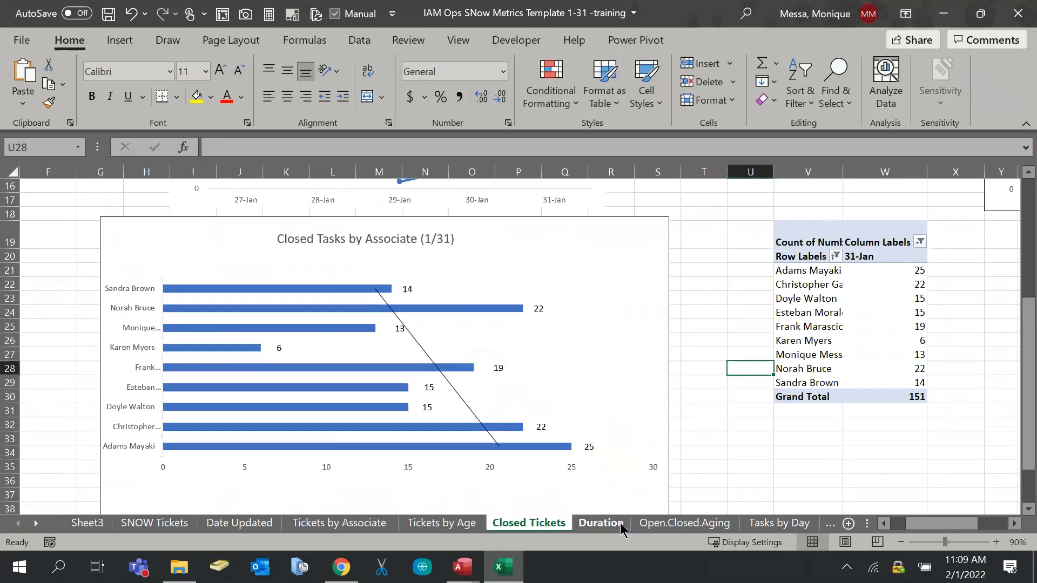
pyautogui.scroll(1, 493, 318)
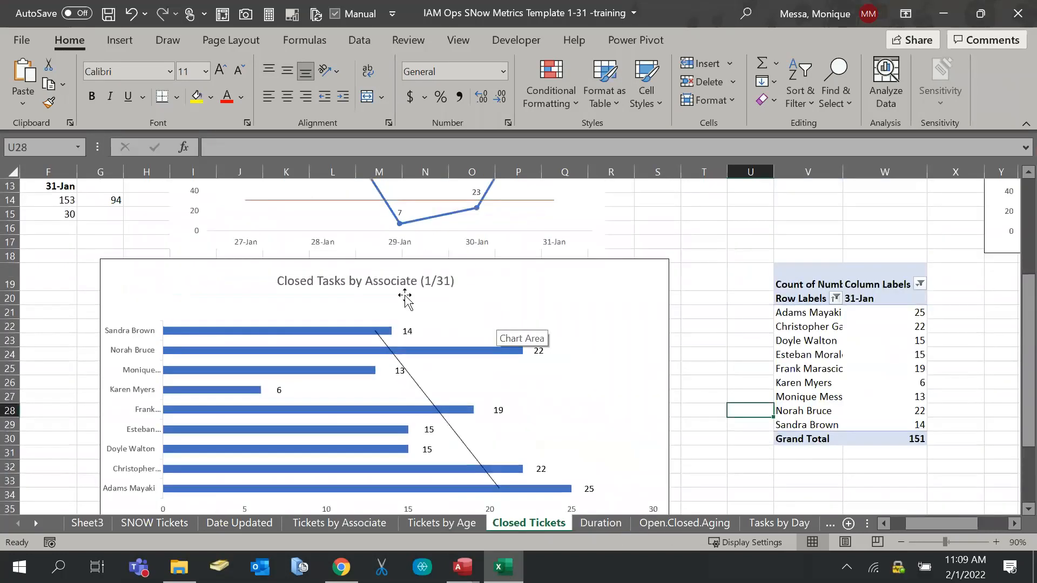
pyautogui.scroll(-1, 404, 299)
pyautogui.scroll(4, 511, 278)
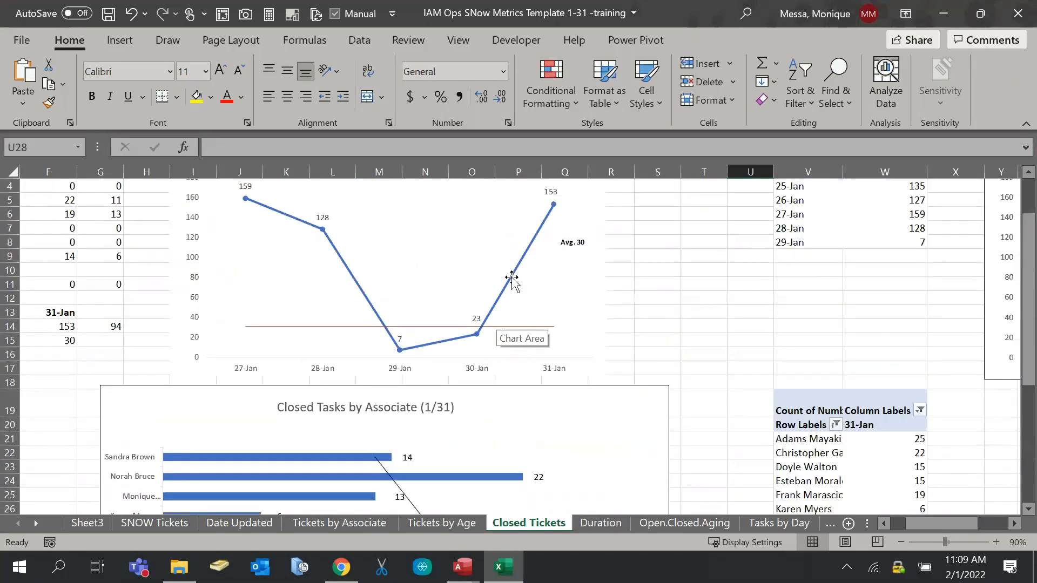
pyautogui.rightClick(509, 227)
pyautogui.press('Escape')
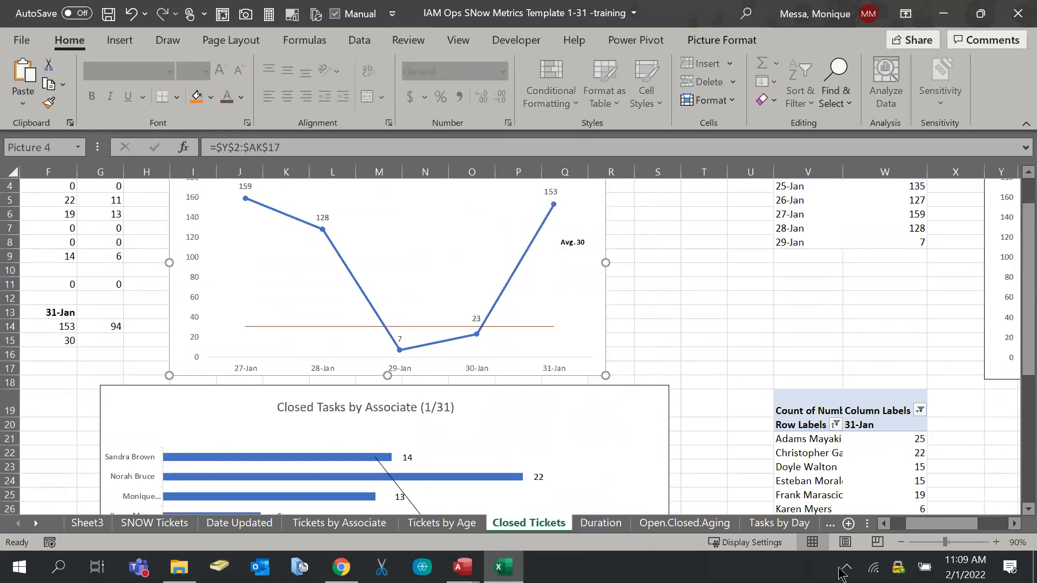
pyautogui.moveTo(970, 534); pyautogui.dragTo(886, 534)
pyautogui.scroll(3, 870, 412)
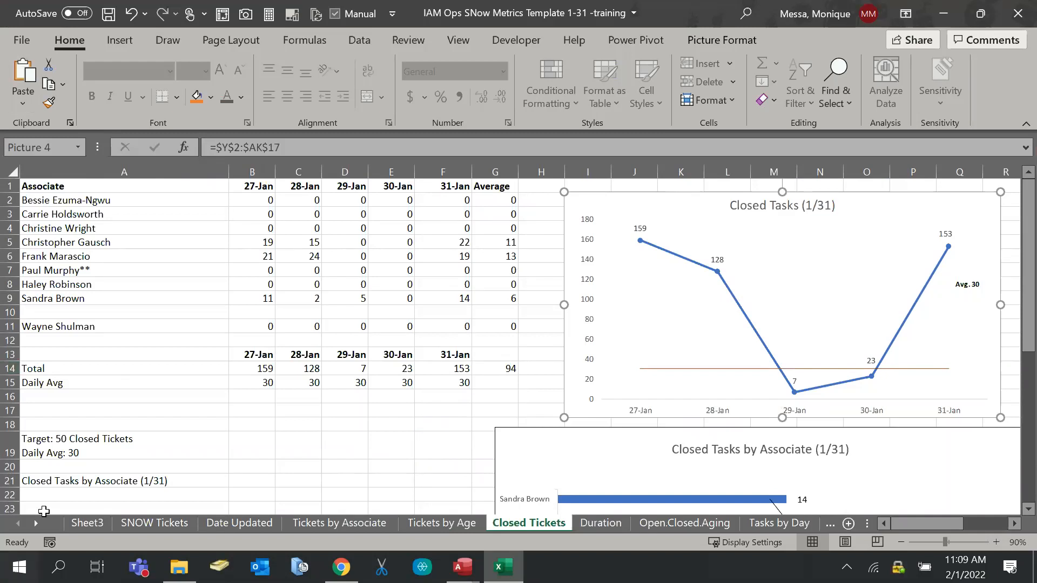
pyautogui.click(385, 464)
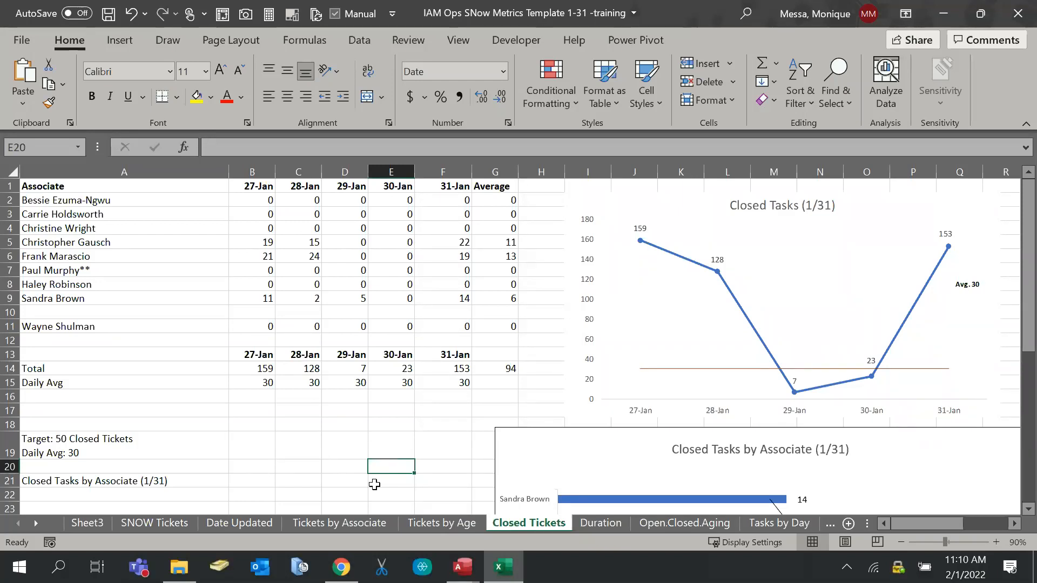
# Locate IAM Team Updates 1-31 in the 1-31 folder, then minimize File Explorer
pyautogui.click(187, 571)
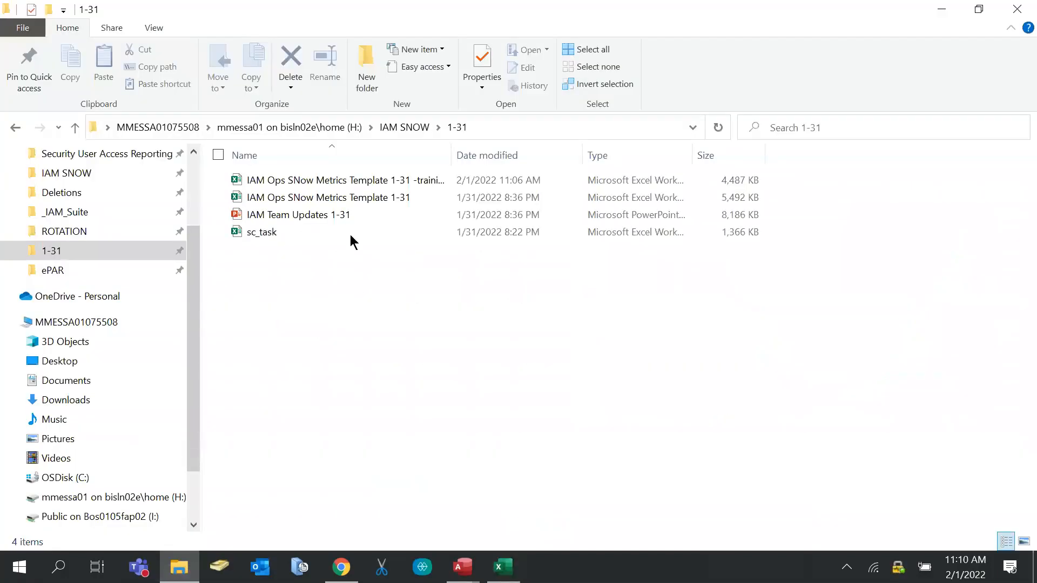
pyautogui.click(345, 217)
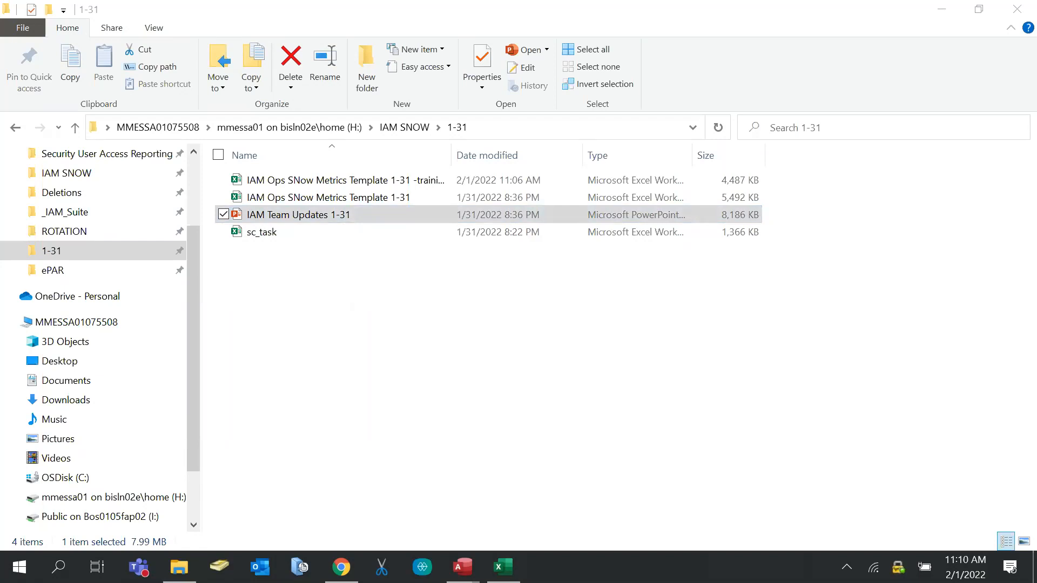
pyautogui.click(398, 301)
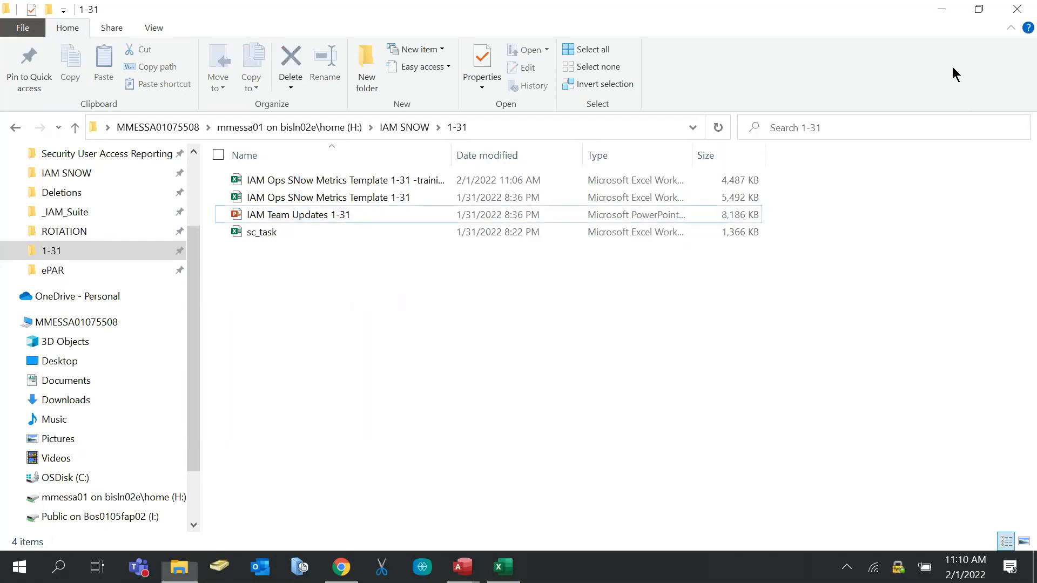
pyautogui.click(928, 17)
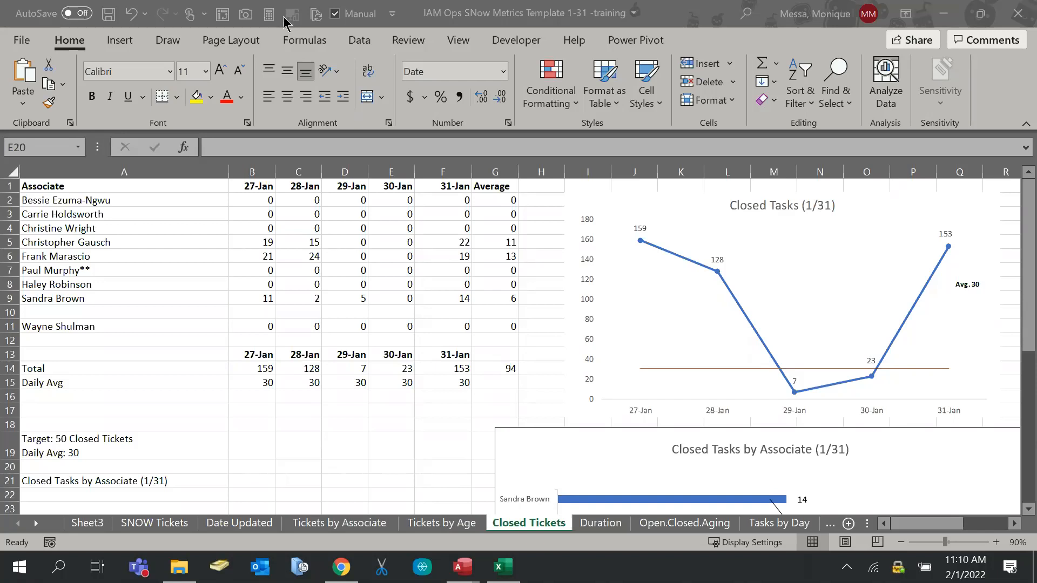
# Select the Closed Tasks chart picture and bring the team-updates presentation up full screen
pyautogui.click(855, 258)
pyautogui.click(854, 238)
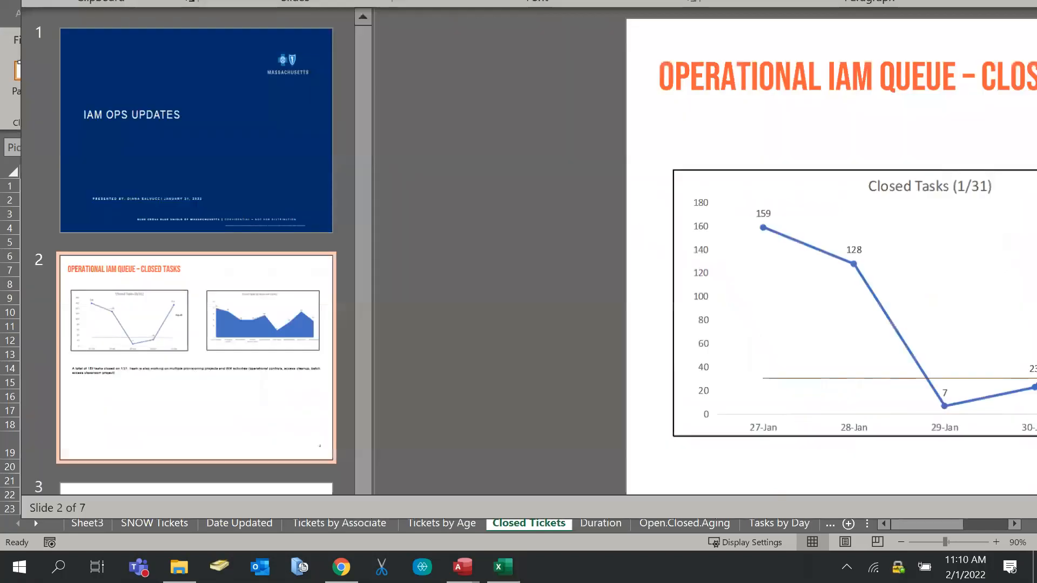
pyautogui.moveTo(669, 3); pyautogui.dragTo(546, 209)
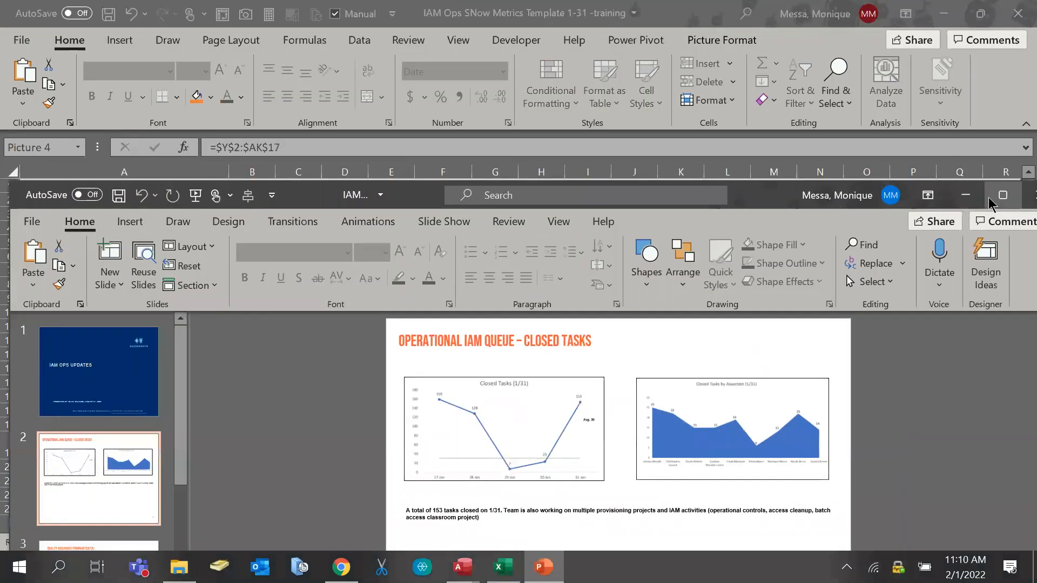
pyautogui.click(1004, 197)
# Check the options for slide 2's Closed Tasks (1/31) line chart, then dismiss them and deselect it
pyautogui.rightClick(459, 203)
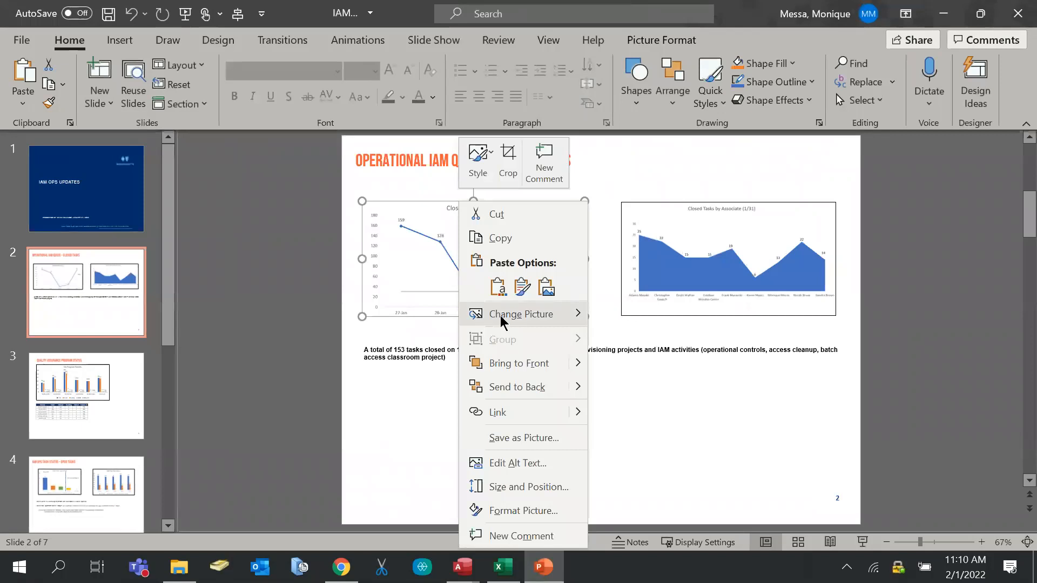
pyautogui.moveTo(501, 321)
pyautogui.press('Escape')
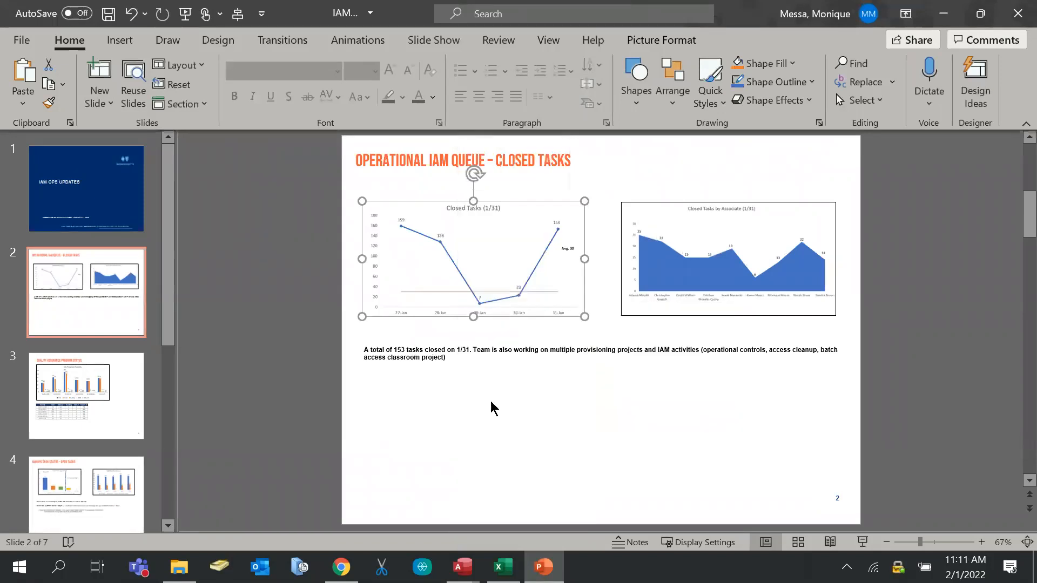
pyautogui.click(519, 440)
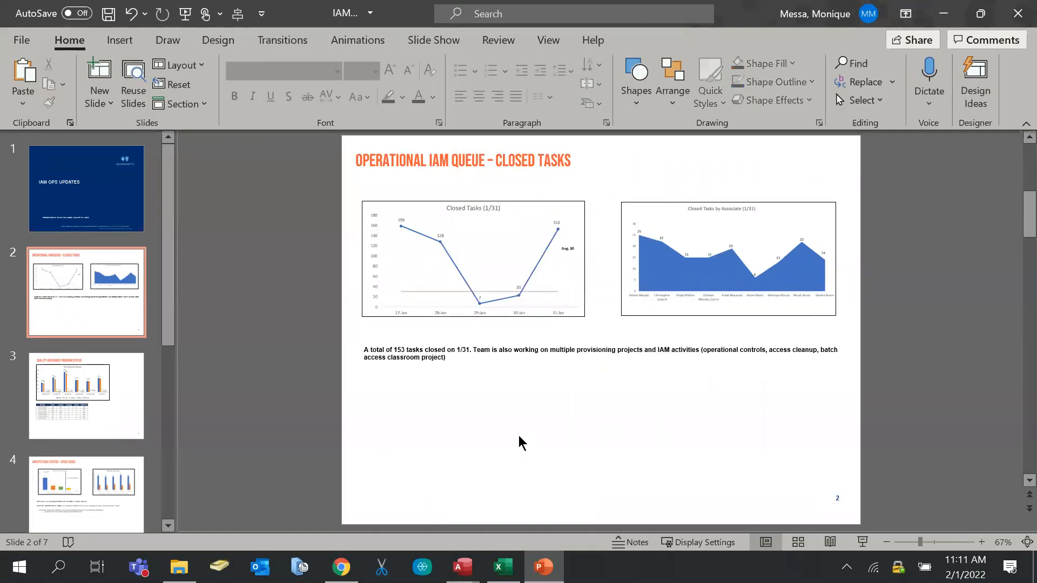
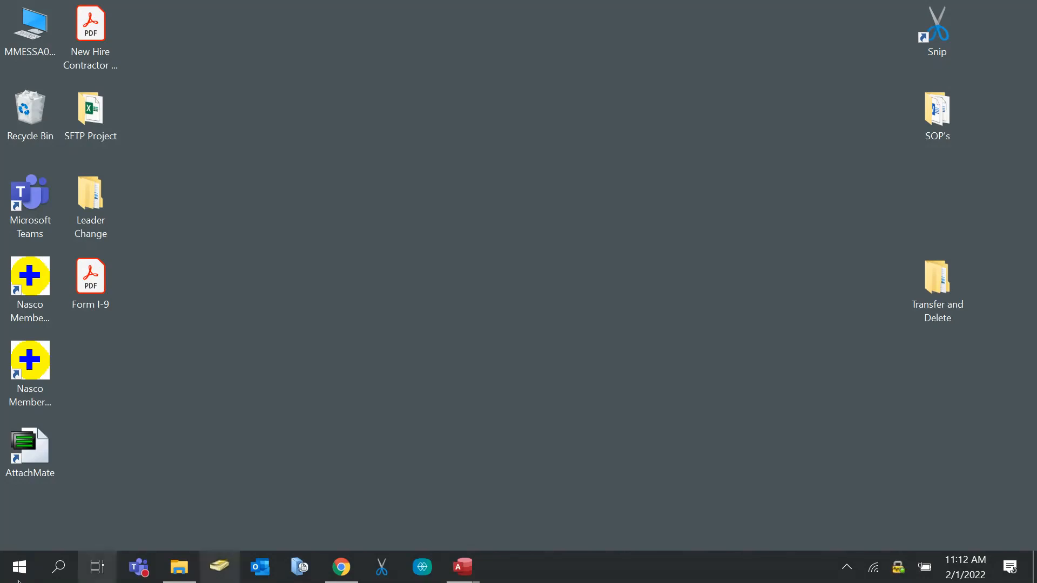
# Launch the DELETE LIST CREATOR shortcut from the shared drive's _IAM_Suite folder
pyautogui.click(162, 562)
pyautogui.scroll(1, 120, 270)
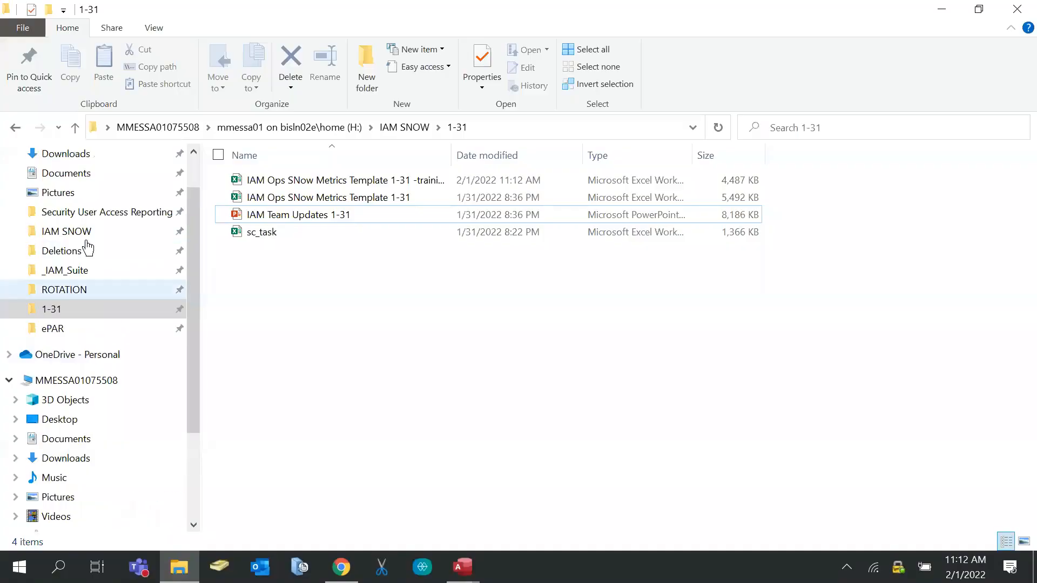
pyautogui.click(83, 271)
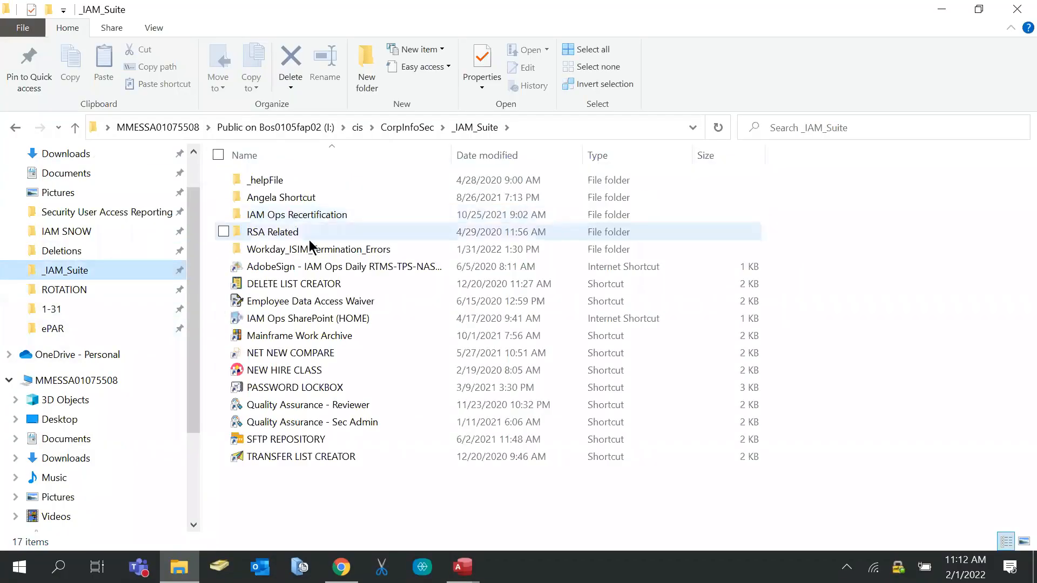
pyautogui.click(282, 284)
pyautogui.doubleClick(282, 284)
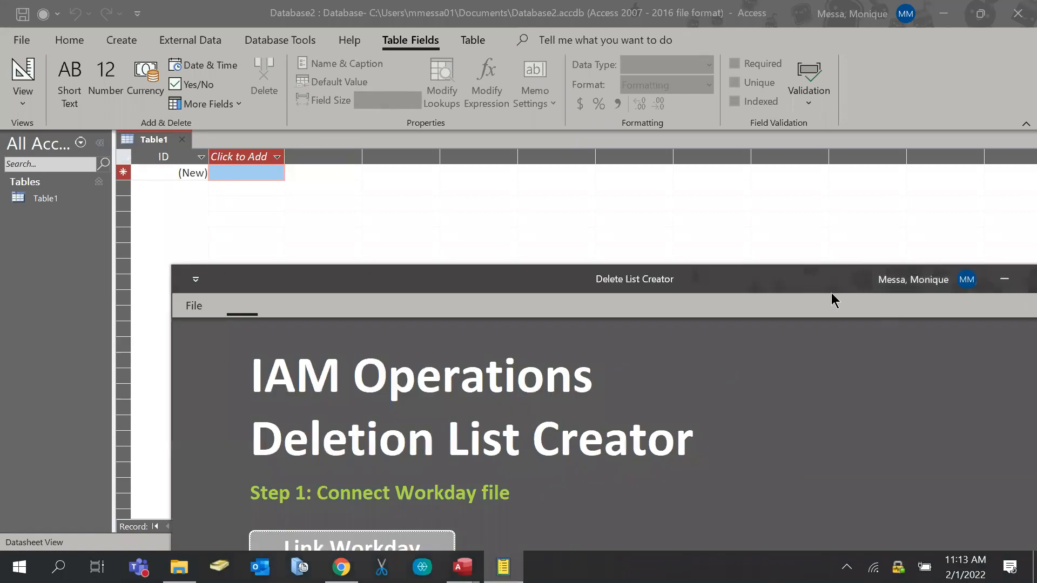
# Move the Deletion List Creator window to the screen top and start Link Workday
pyautogui.moveTo(776, 276); pyautogui.dragTo(738, 43)
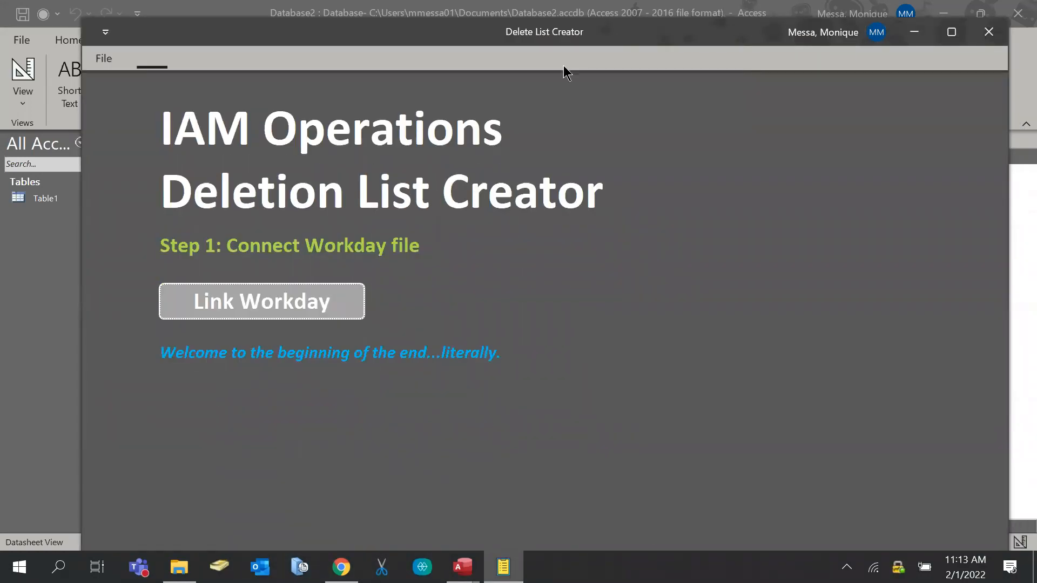
pyautogui.moveTo(618, 44); pyautogui.dragTo(631, 27)
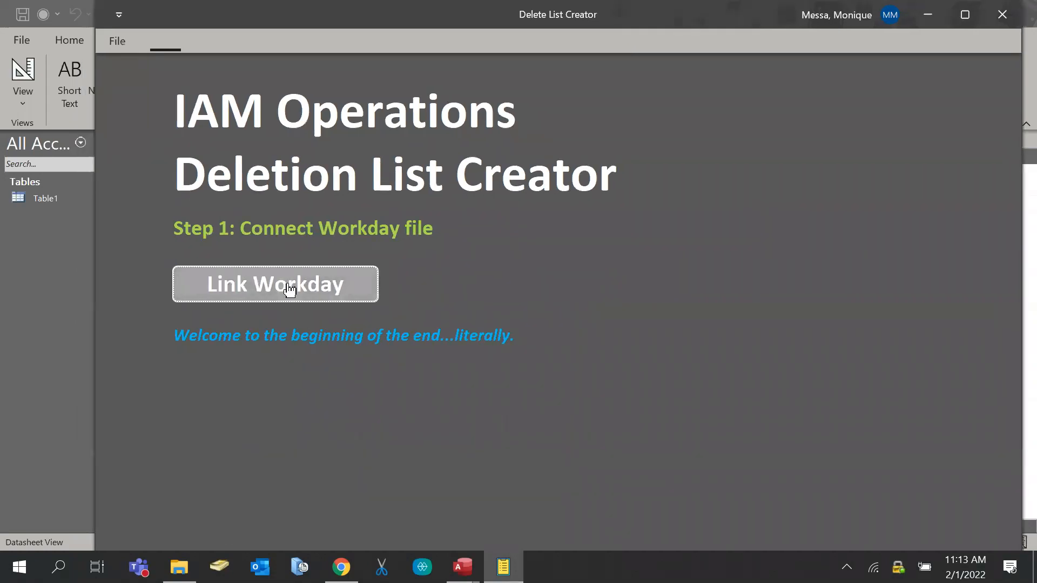
pyautogui.click(290, 289)
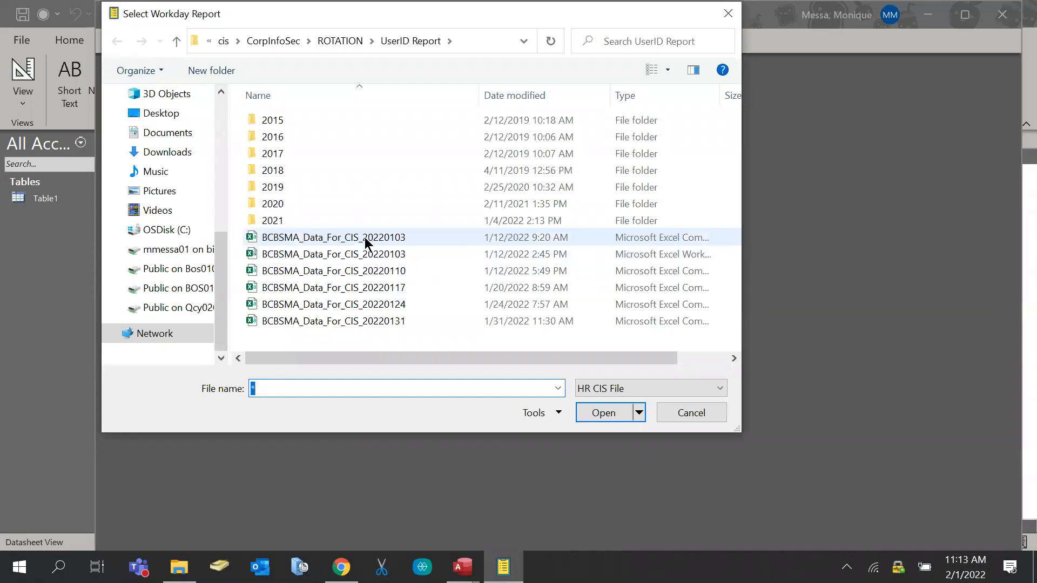
# Switch back to the Database2 window showing the empty Table1 datasheet
pyautogui.scroll(4, 183, 176)
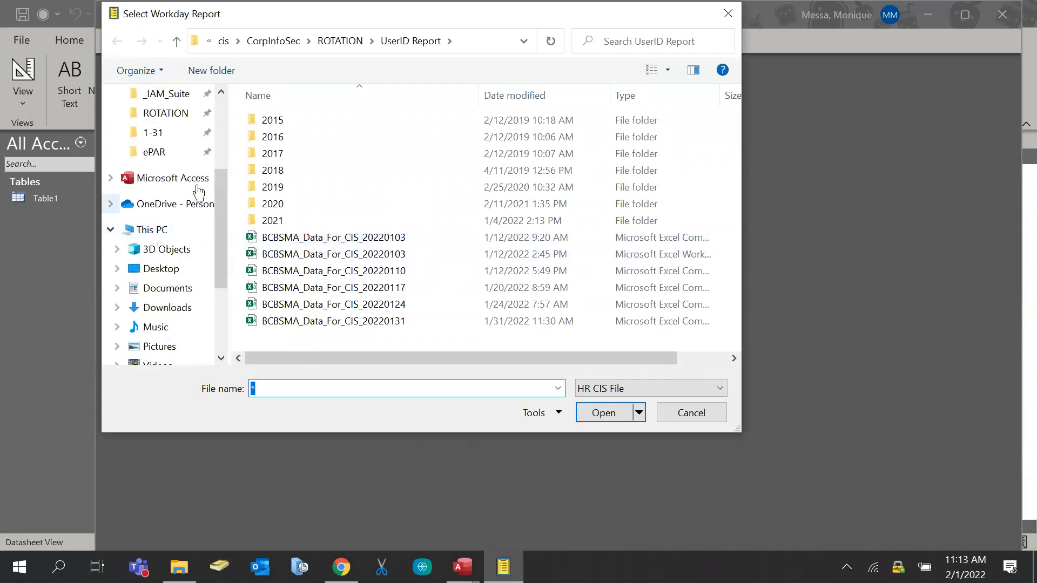
pyautogui.scroll(2, 169, 243)
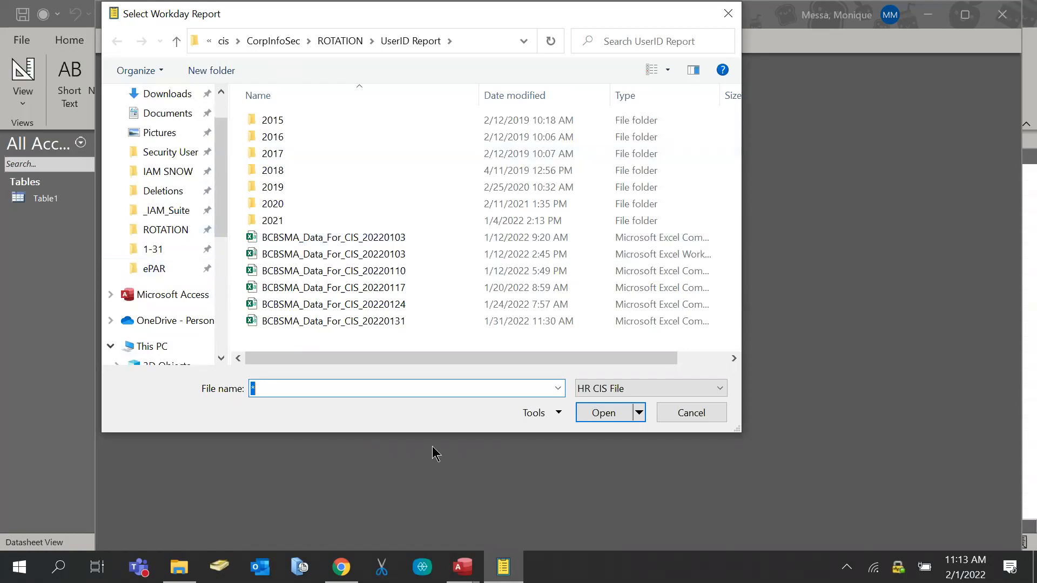
pyautogui.click(474, 572)
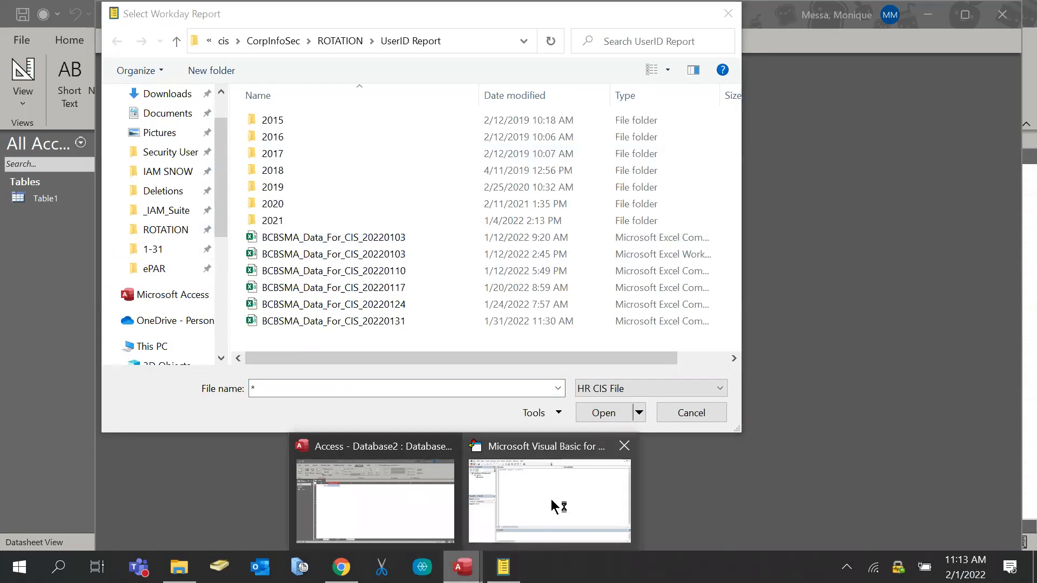
pyautogui.click(377, 486)
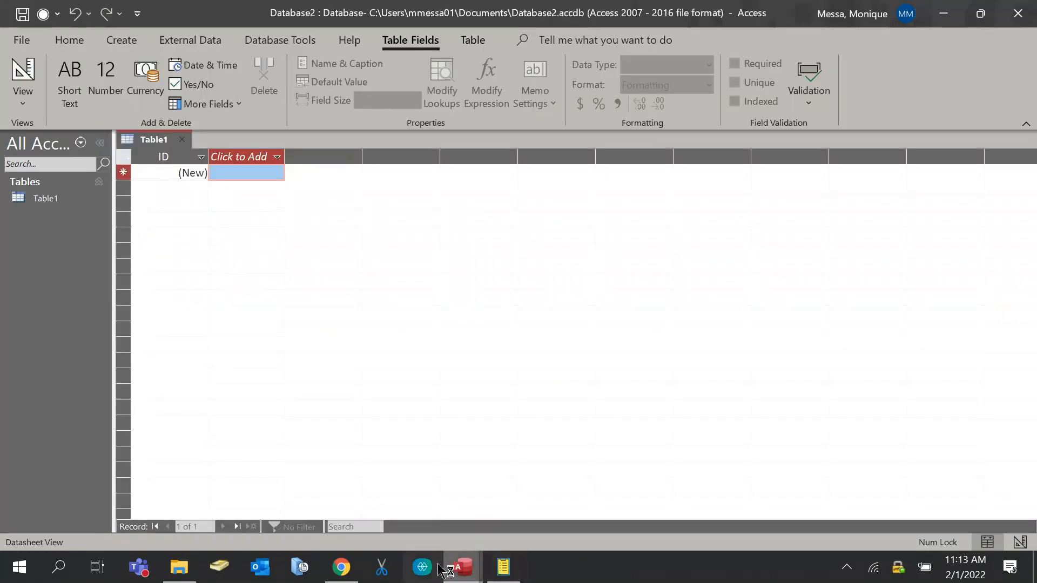
# Show Access's External Data options, close Reflection Workspace, and return to the Workday file picker
pyautogui.click(61, 42)
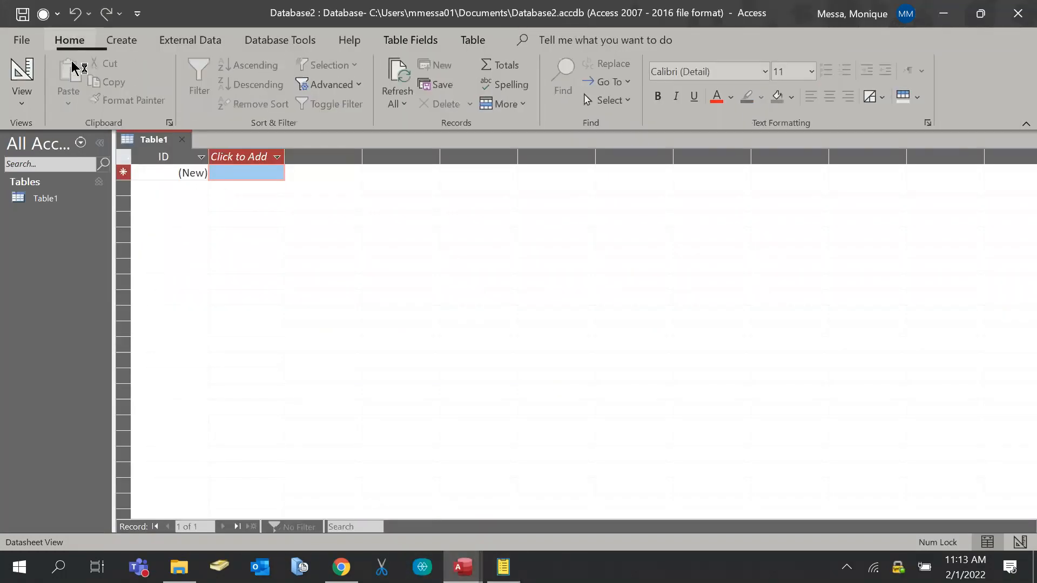
pyautogui.click(215, 45)
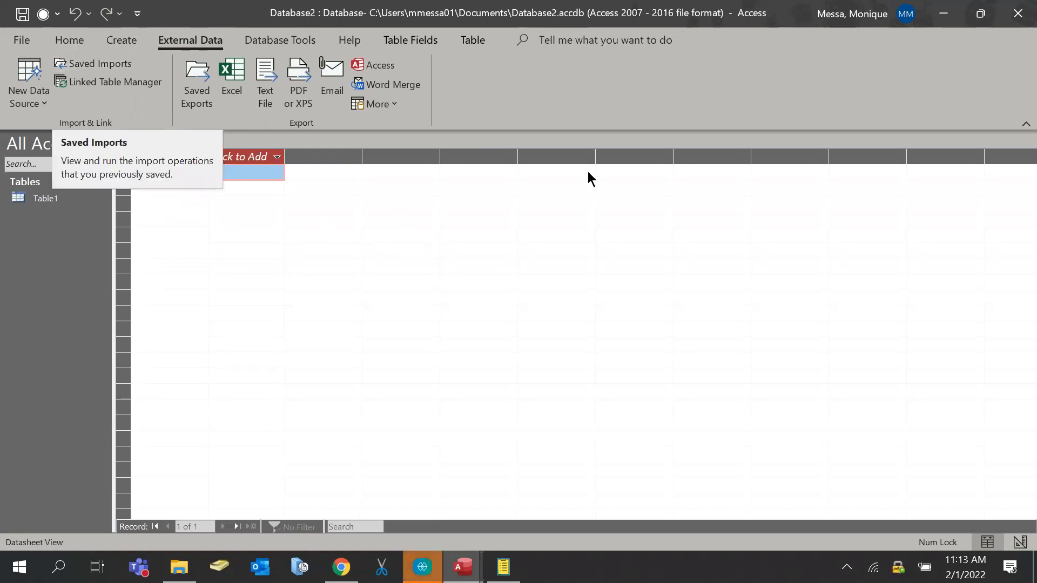
pyautogui.click(423, 566)
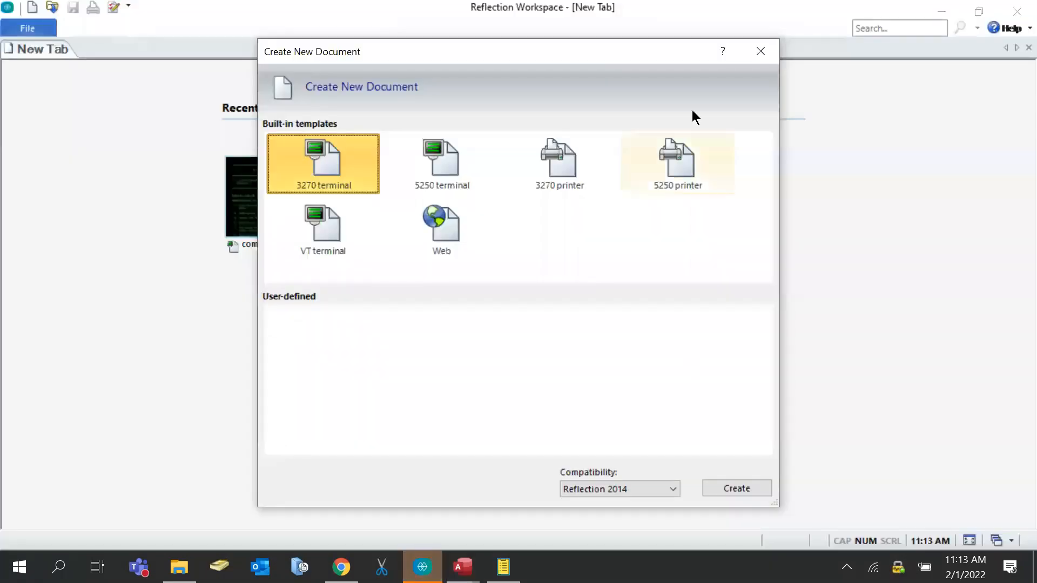
pyautogui.click(773, 54)
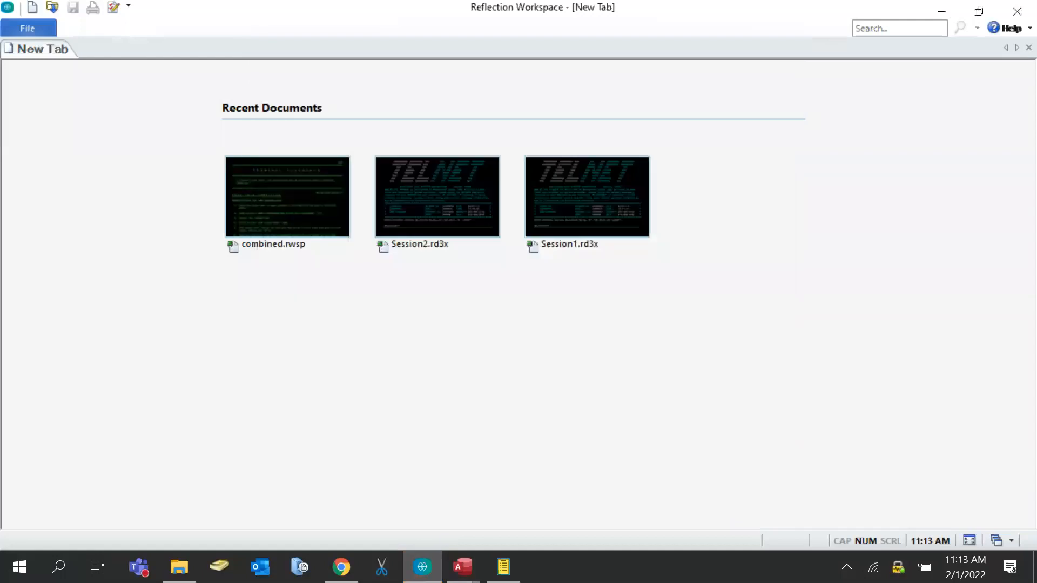
pyautogui.click(1016, 11)
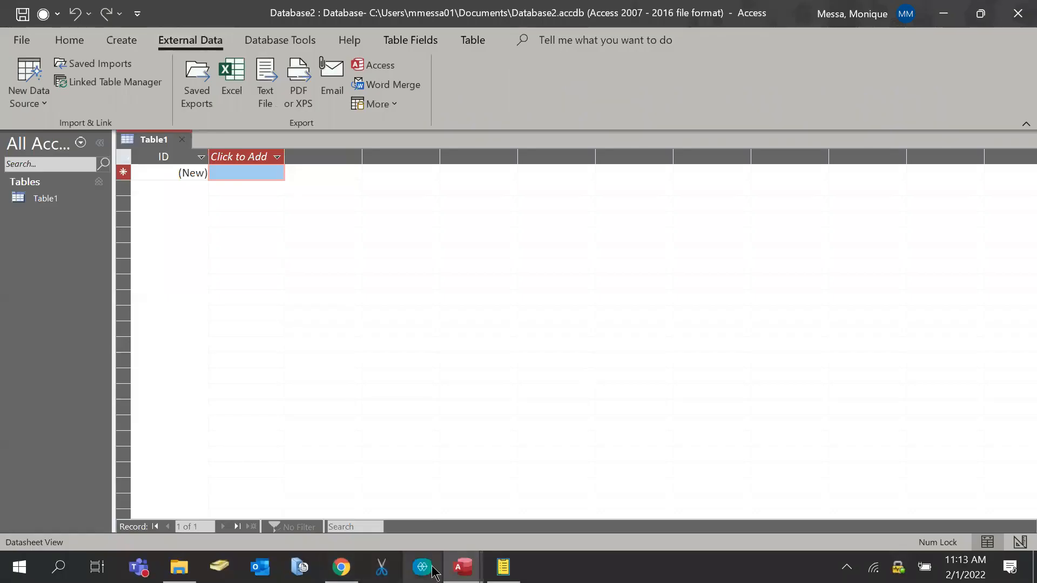
pyautogui.click(506, 571)
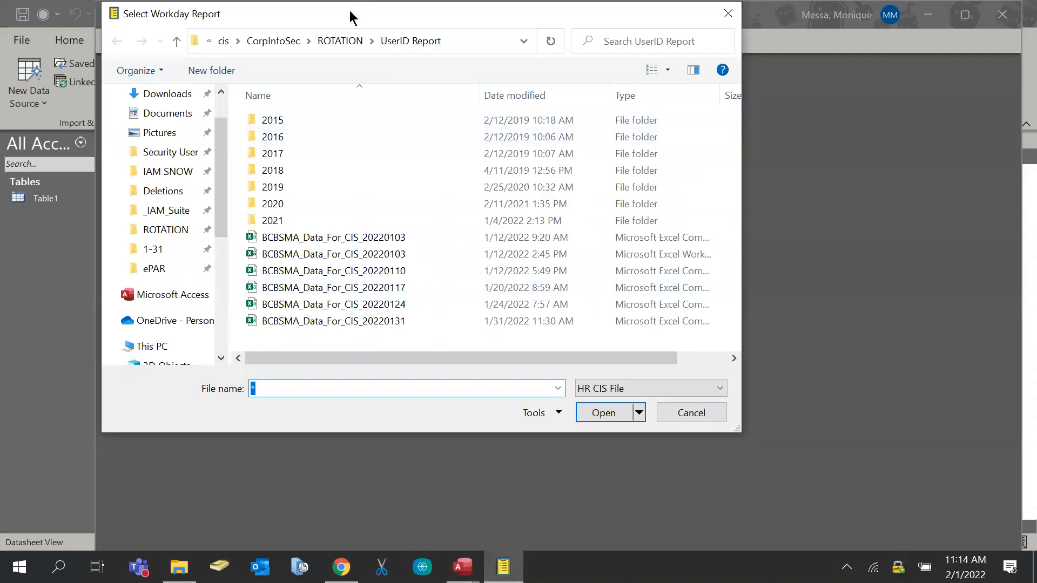
# Move the Select Workday Report dialog down and scroll through its weekly CIS workbooks
pyautogui.moveTo(351, 13); pyautogui.dragTo(358, 104)
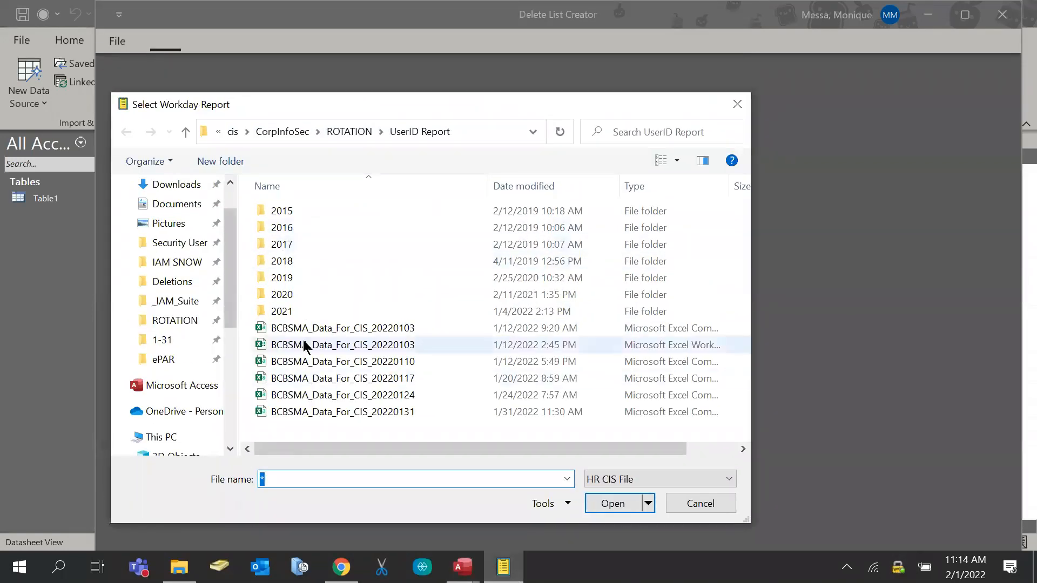
pyautogui.scroll(1, 210, 313)
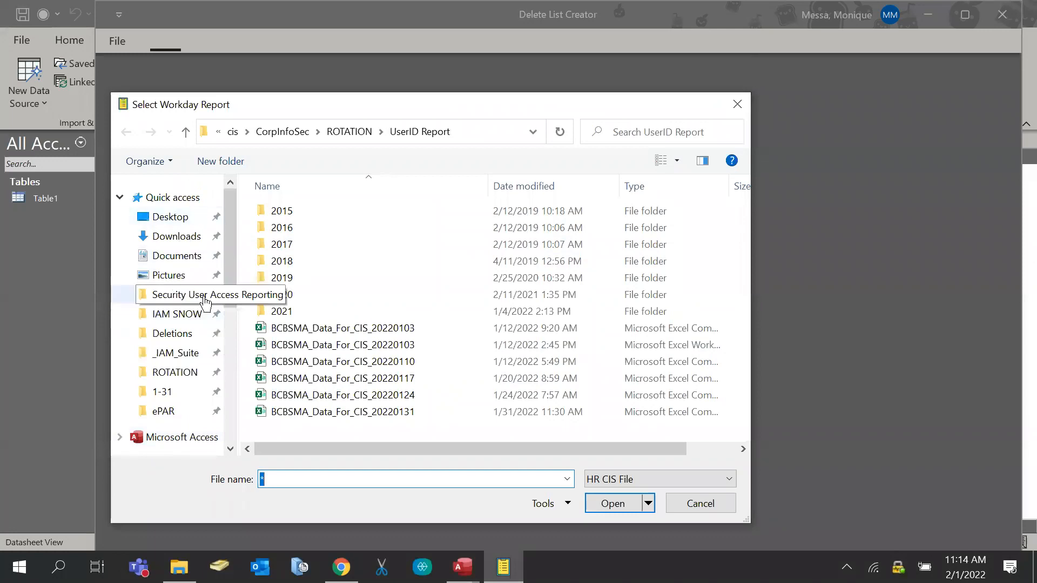
pyautogui.scroll(-2, 205, 303)
pyautogui.scroll(1, 185, 319)
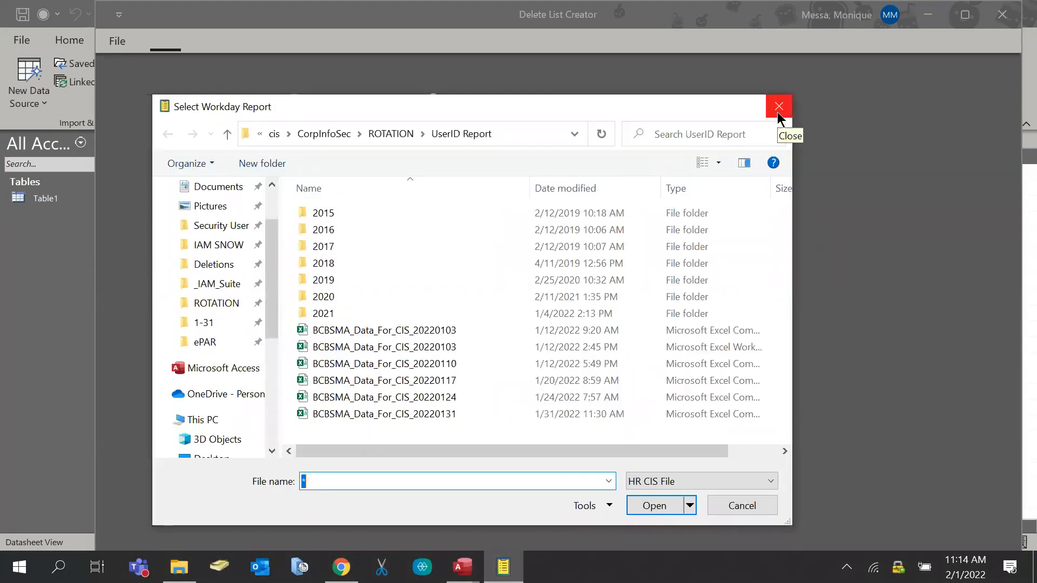
pyautogui.scroll(-1, 181, 267)
pyautogui.scroll(2, 185, 278)
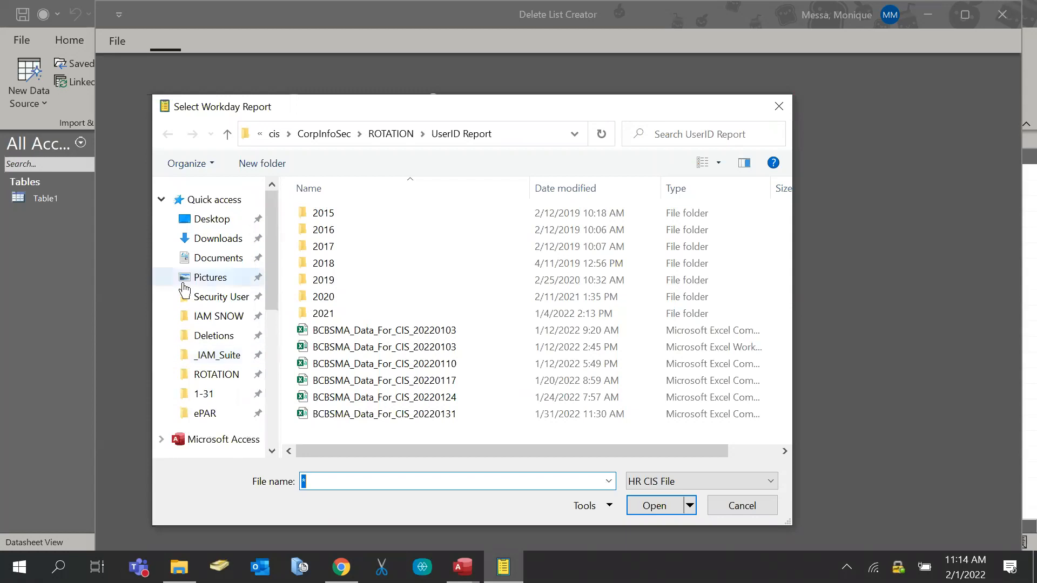
pyautogui.scroll(-3, 212, 275)
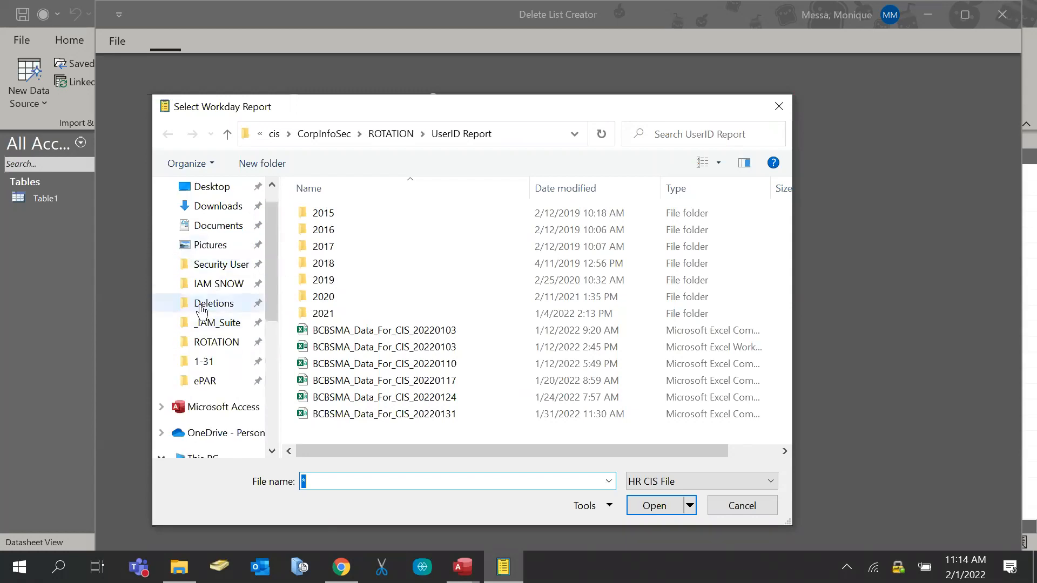
# Close the Workday picker and Deletion List Creator form, returning to the _IAM_Suite folder
pyautogui.click(776, 107)
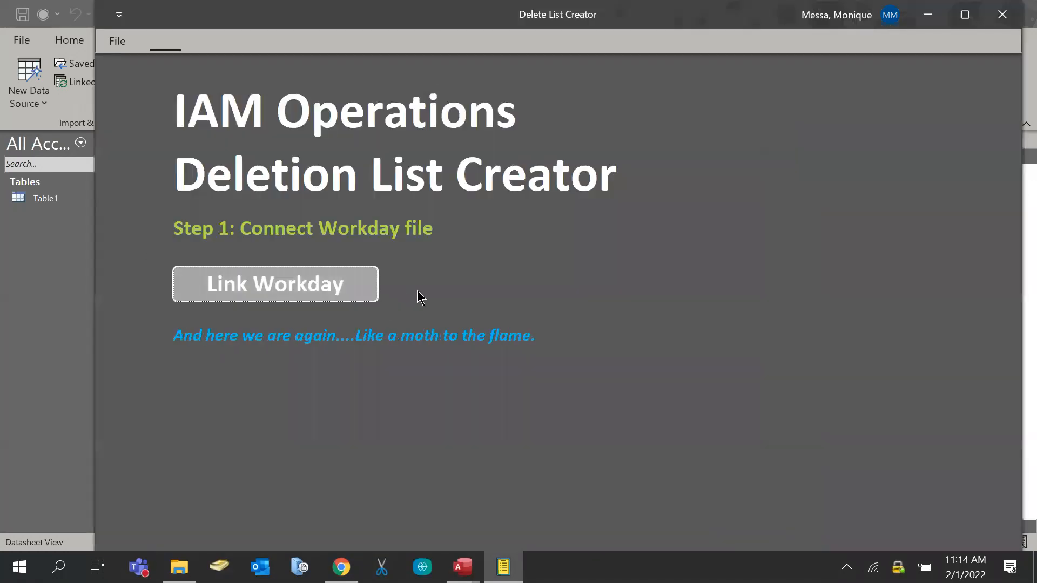
pyautogui.click(1001, 14)
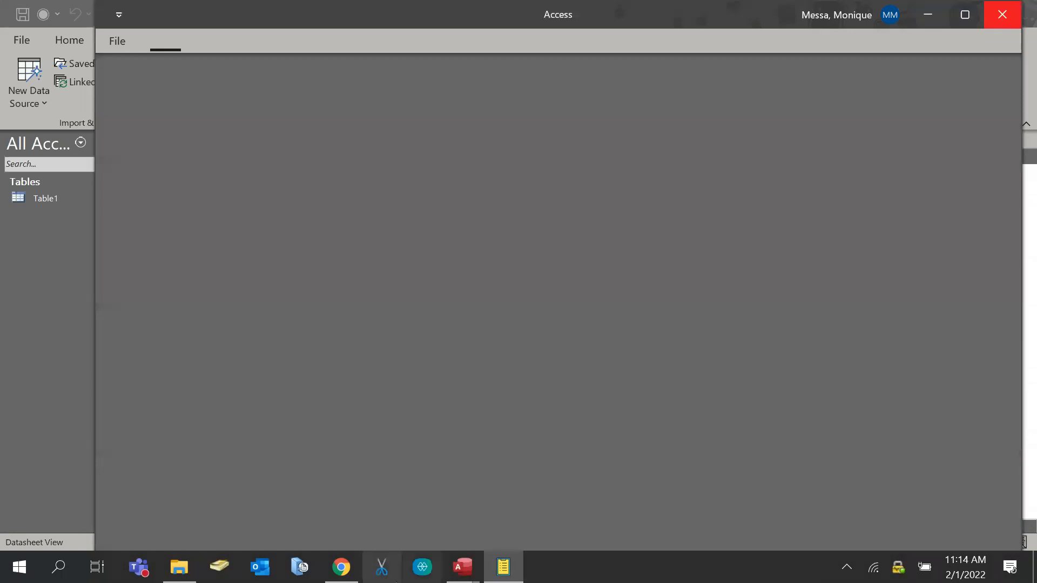
pyautogui.click(188, 567)
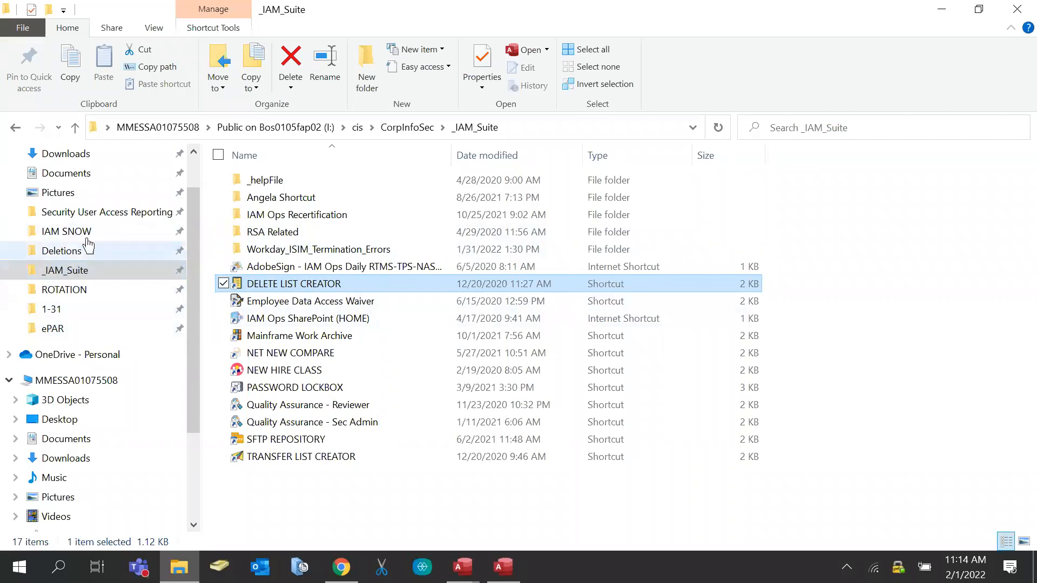
# Open Total User Report - January 24, 2022 from Security User Access Reporting > ESI
pyautogui.click(76, 210)
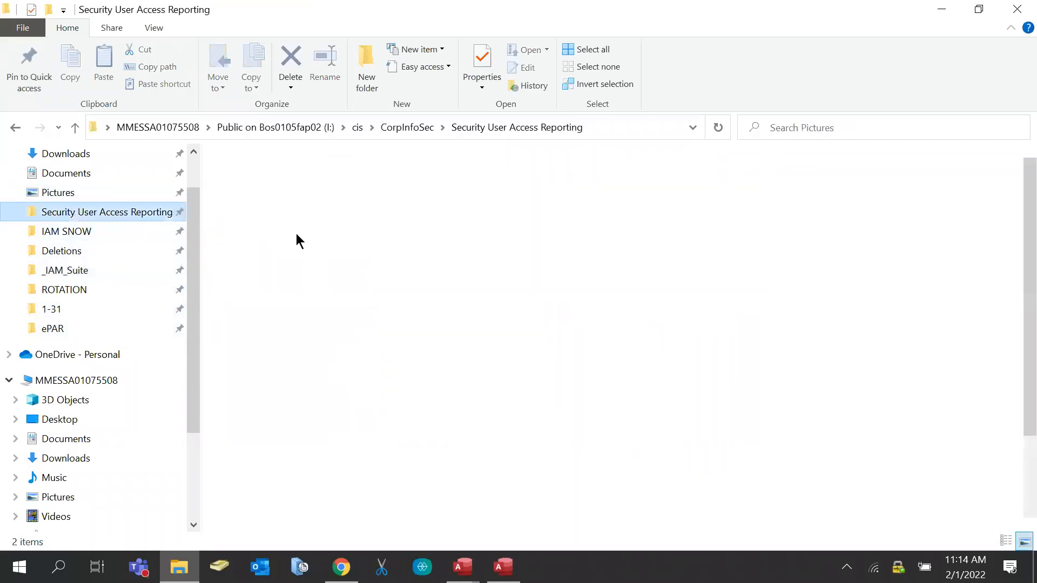
pyautogui.doubleClick(281, 387)
pyautogui.scroll(-9, 293, 229)
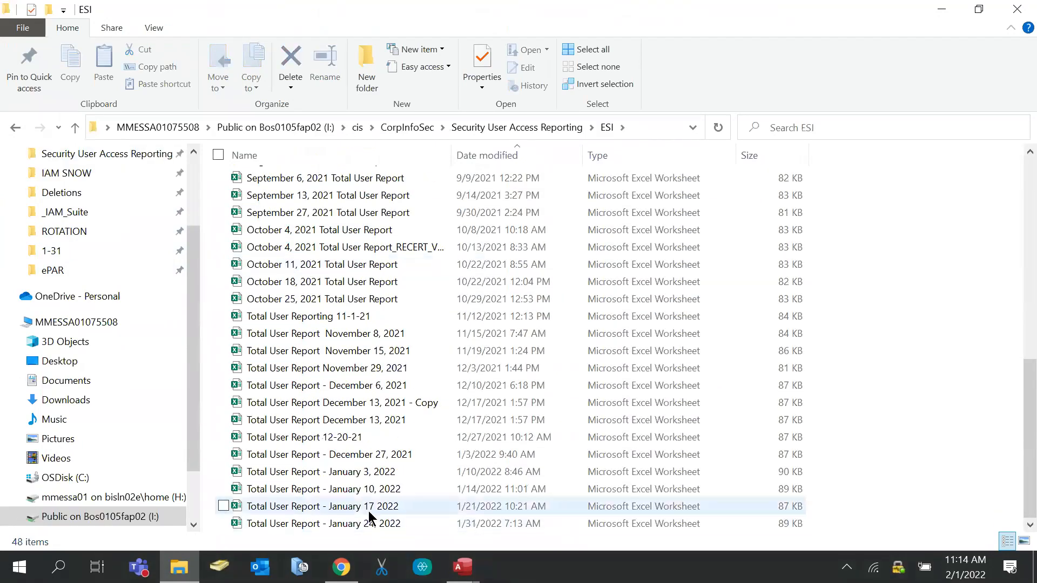
pyautogui.click(369, 527)
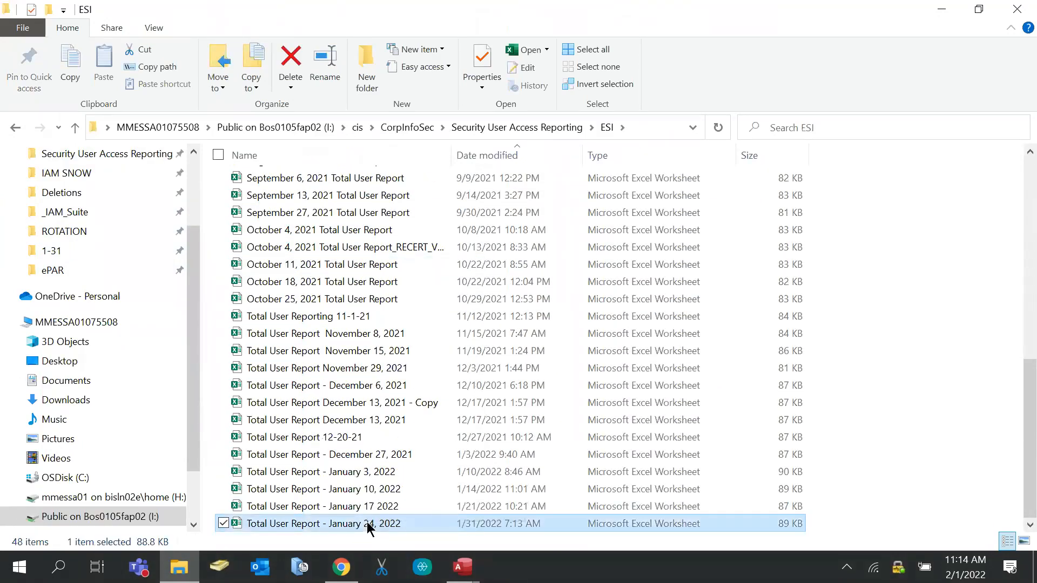
pyautogui.doubleClick(368, 527)
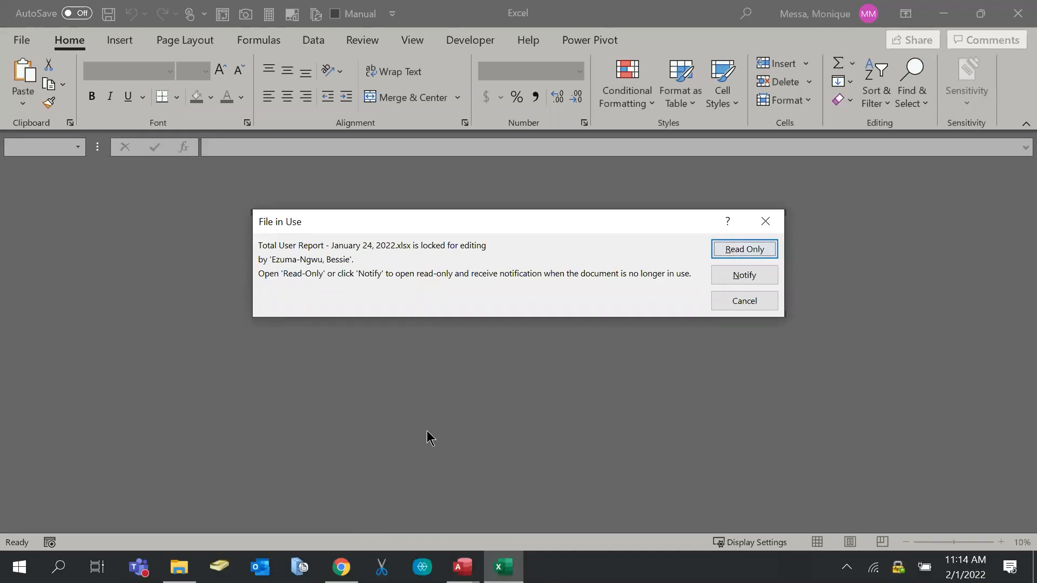
# Open the report read-only and select the Racf IDs and names in rows 6, 12 and 18
pyautogui.click(747, 257)
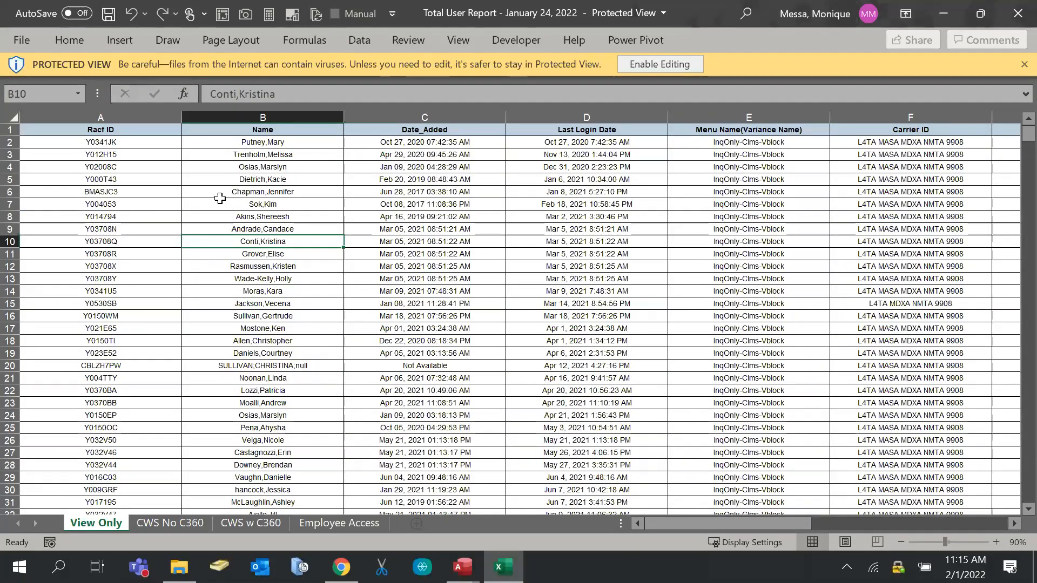
pyautogui.moveTo(69, 194); pyautogui.dragTo(253, 195)
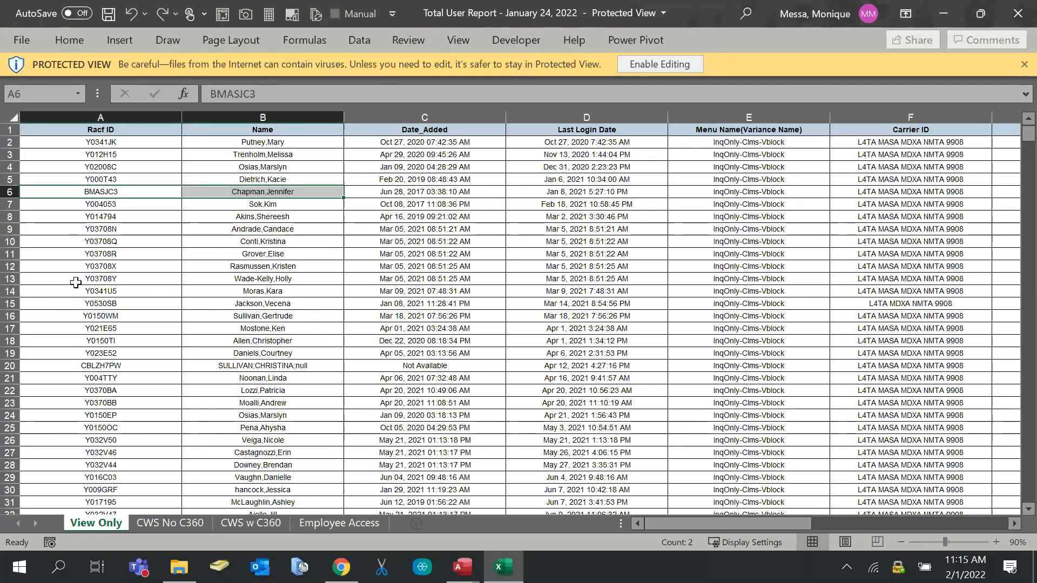
pyautogui.moveTo(75, 282); pyautogui.dragTo(230, 285)
pyautogui.moveTo(100, 338); pyautogui.dragTo(233, 340)
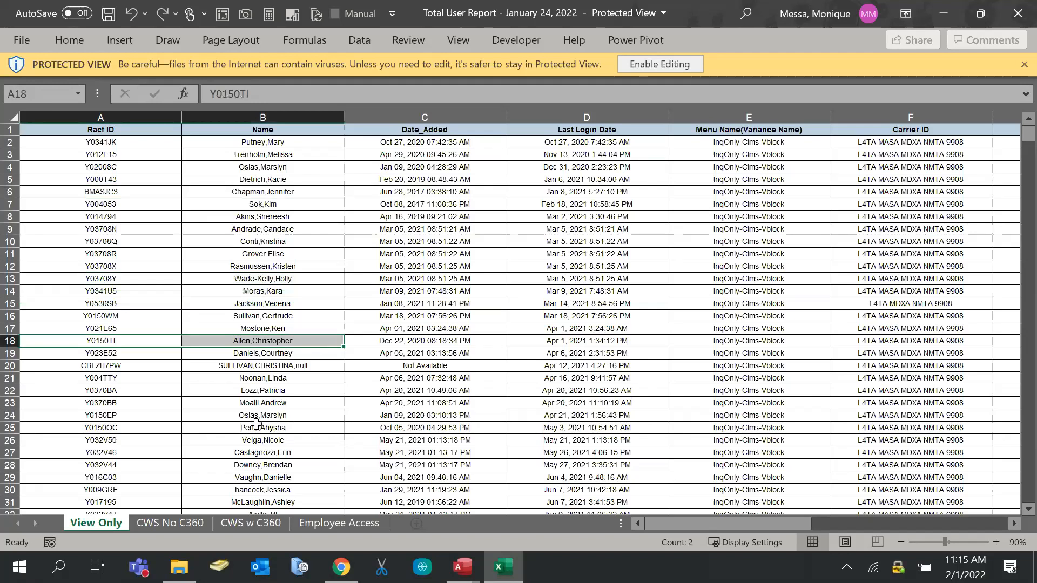
pyautogui.click(266, 301)
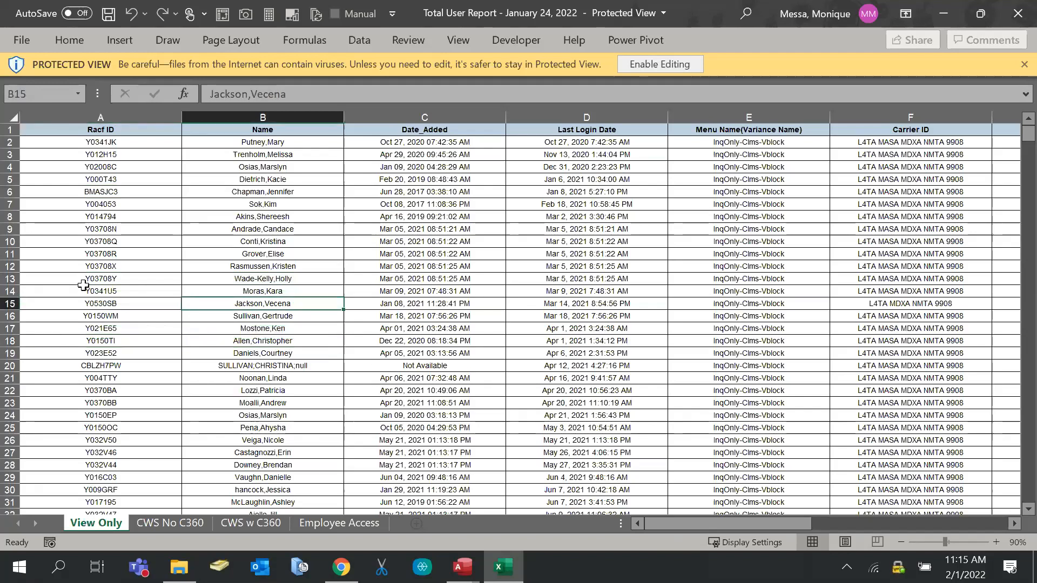
pyautogui.moveTo(78, 272); pyautogui.dragTo(226, 264)
# Select the IDs in rows 2–13, 19–27 and 16, then return to the ESI folder
pyautogui.click(227, 306)
pyautogui.moveTo(124, 142); pyautogui.dragTo(111, 279)
pyautogui.moveTo(102, 353); pyautogui.dragTo(103, 463)
pyautogui.click(143, 318)
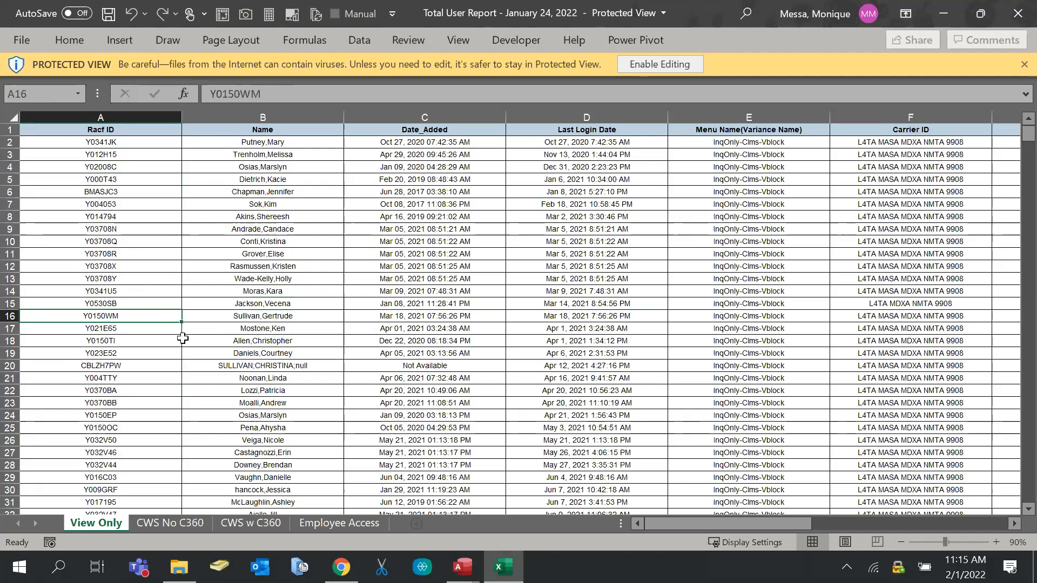
pyautogui.click(179, 567)
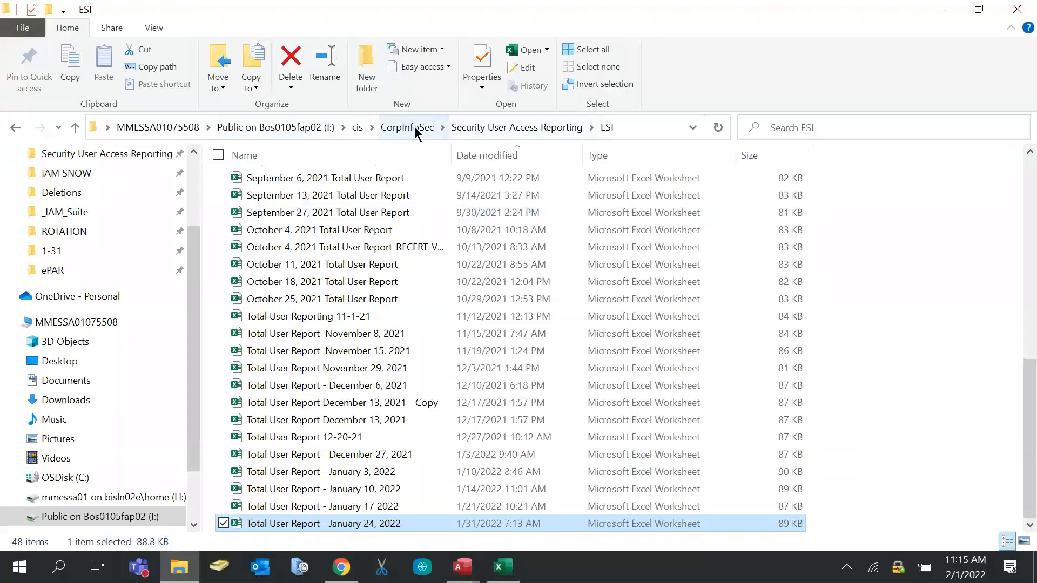
# Open Navigator Prod Operator_ID_Week of 1.31.22 read-only from the Navigator folder
pyautogui.click(467, 129)
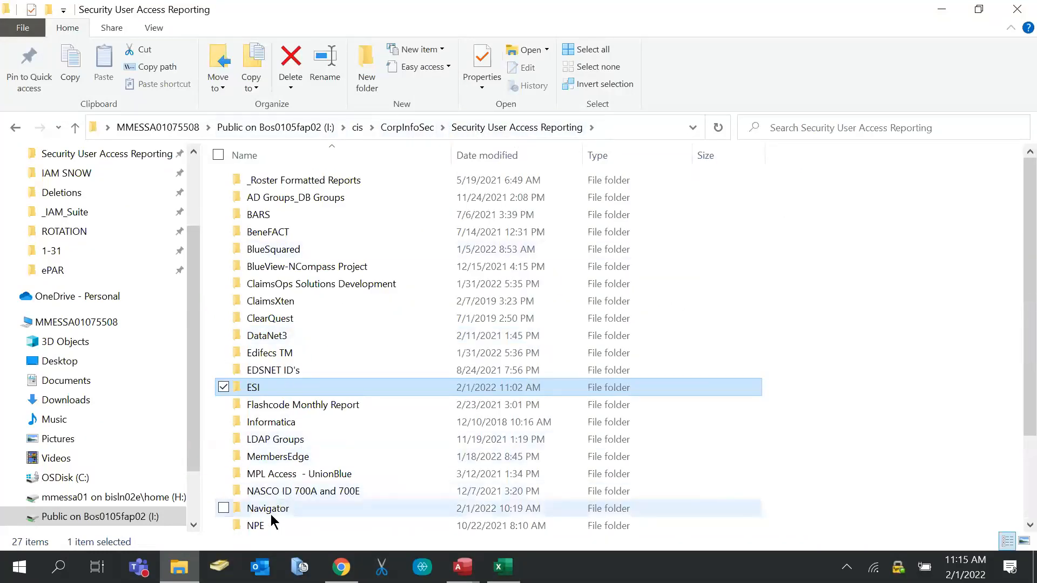
pyautogui.doubleClick(266, 510)
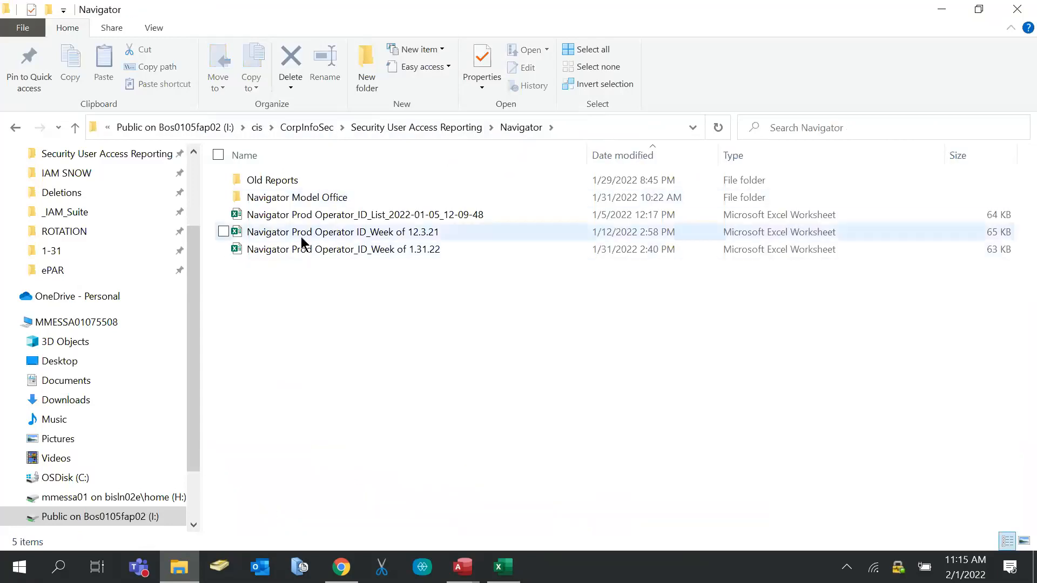
pyautogui.click(290, 250)
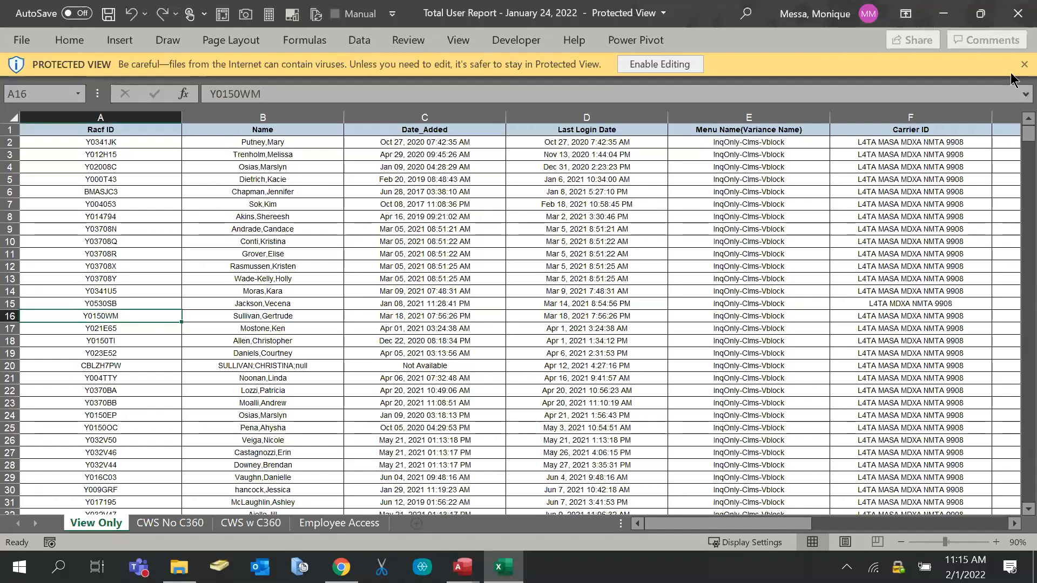
pyautogui.click(730, 254)
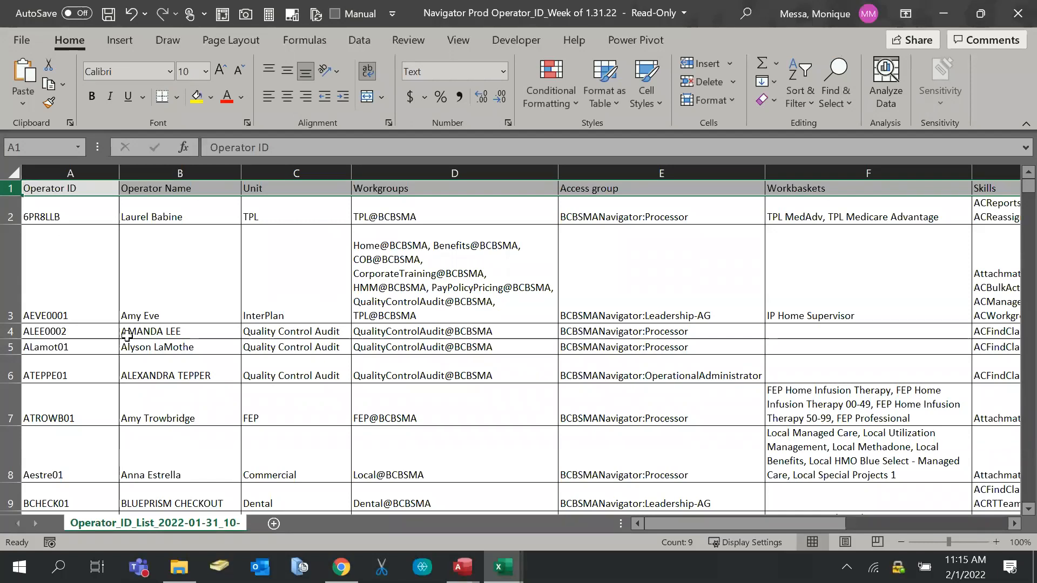
# Select the operator names and ID in rows 2–3 and inspect row 11's workgroups
pyautogui.moveTo(180, 213); pyautogui.dragTo(142, 232)
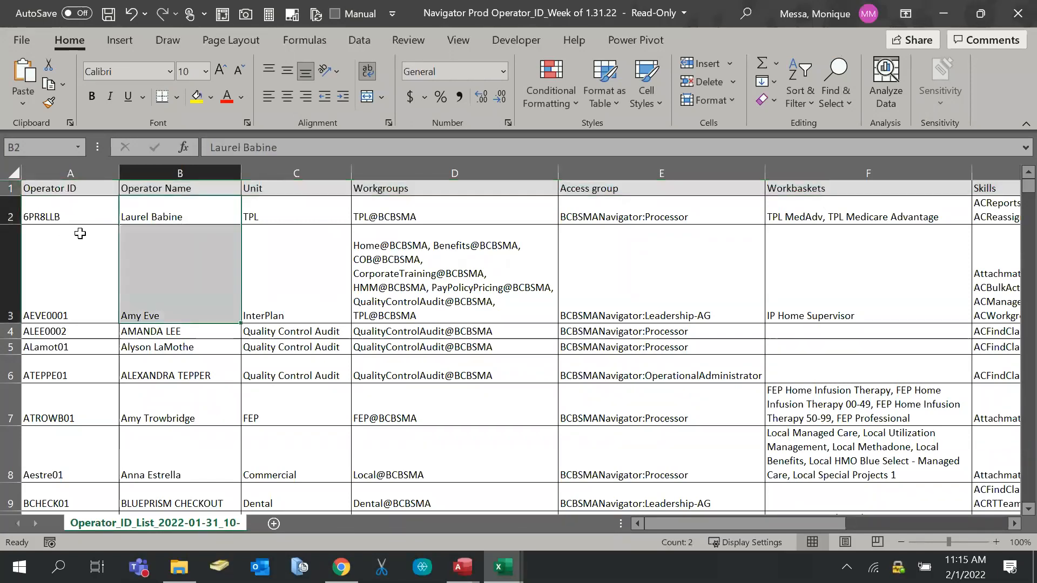
pyautogui.click(45, 213)
pyautogui.scroll(-3, 37, 265)
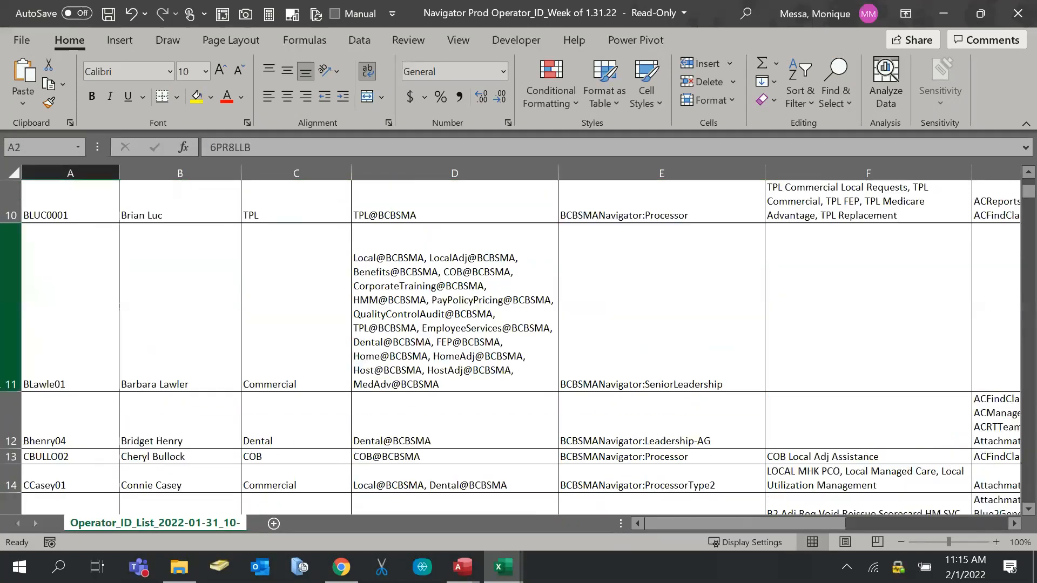
pyautogui.click(10, 298)
pyautogui.moveTo(789, 527); pyautogui.dragTo(703, 534)
pyautogui.moveTo(706, 526); pyautogui.dragTo(519, 527)
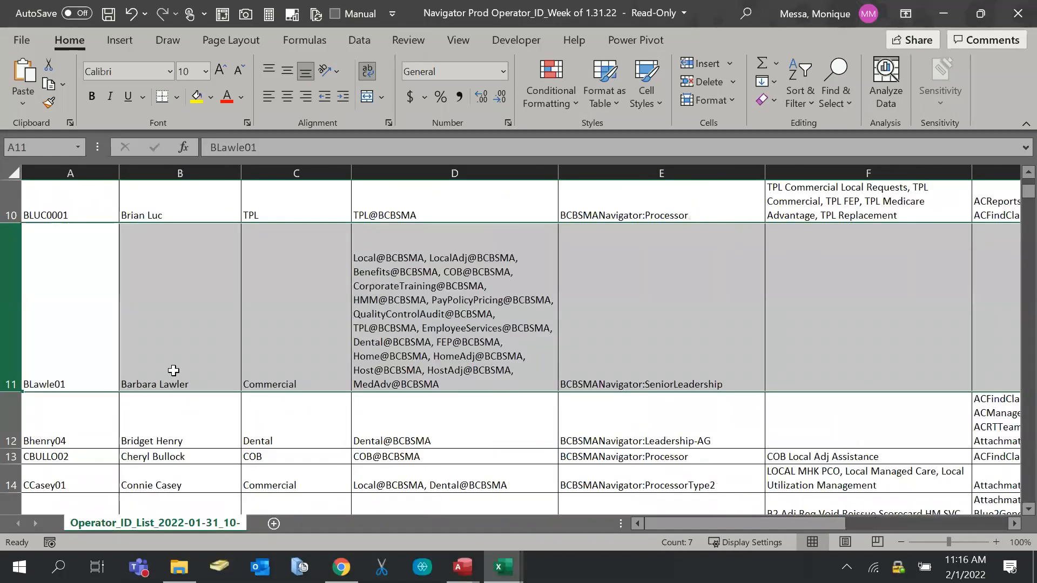
# Recheck the A12 operator ID and rows 11 and 3, then return to the Navigator folder
pyautogui.click(84, 432)
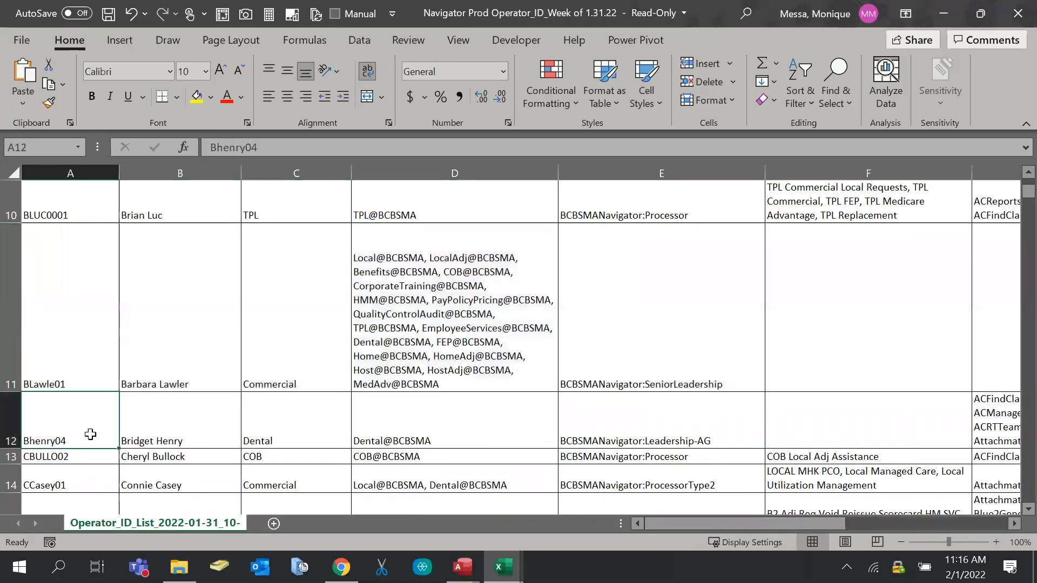
pyautogui.click(10, 298)
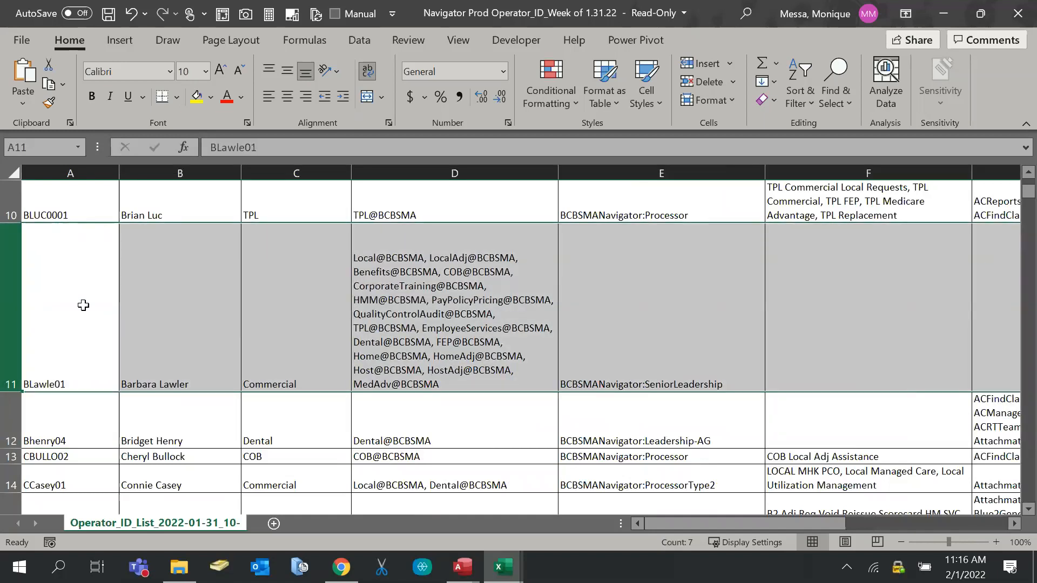
pyautogui.scroll(3, 86, 308)
pyautogui.click(10, 270)
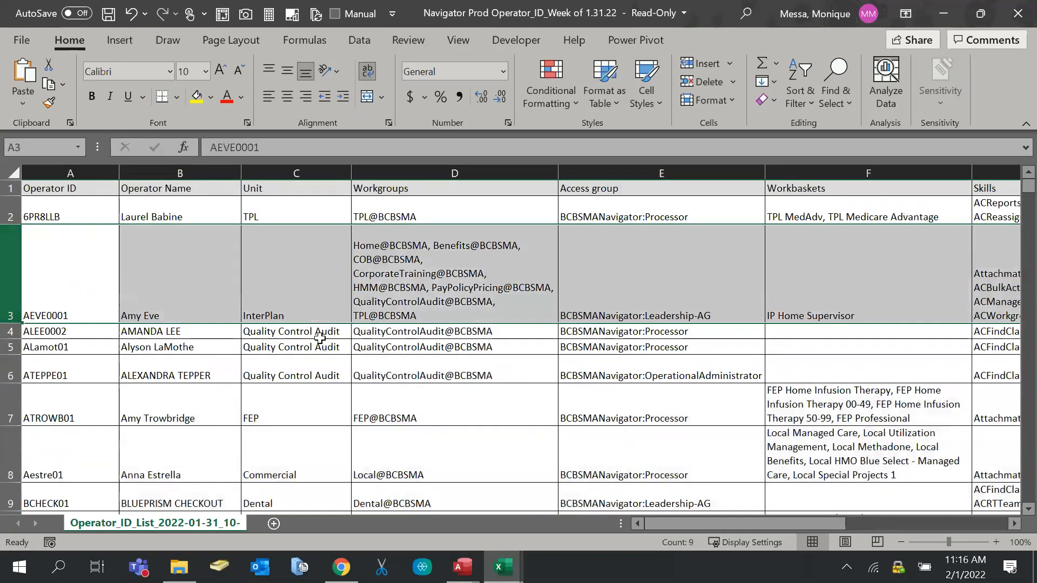
pyautogui.moveTo(501, 566)
pyautogui.click(179, 567)
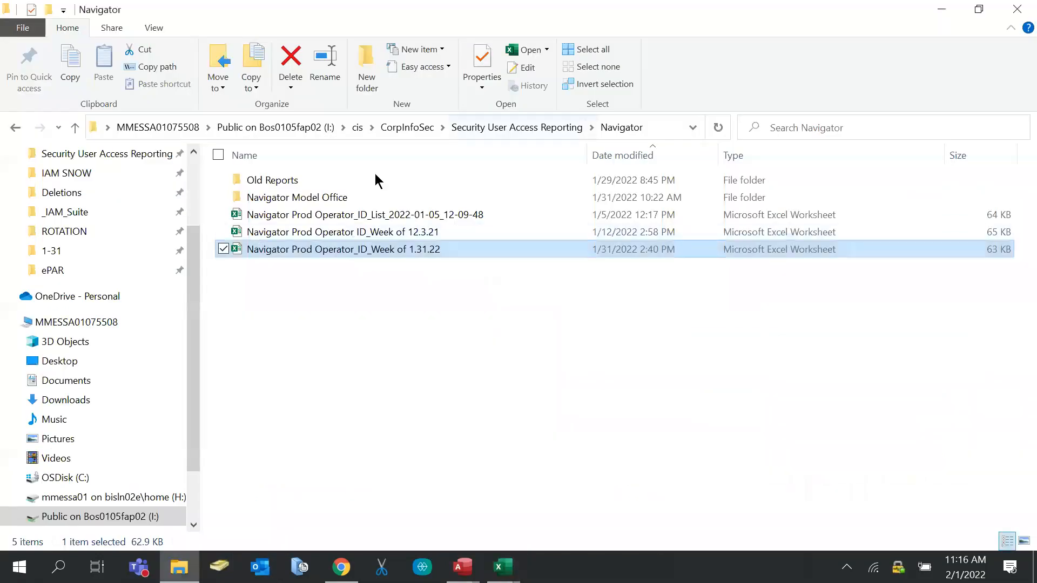
pyautogui.scroll(1, 48, 278)
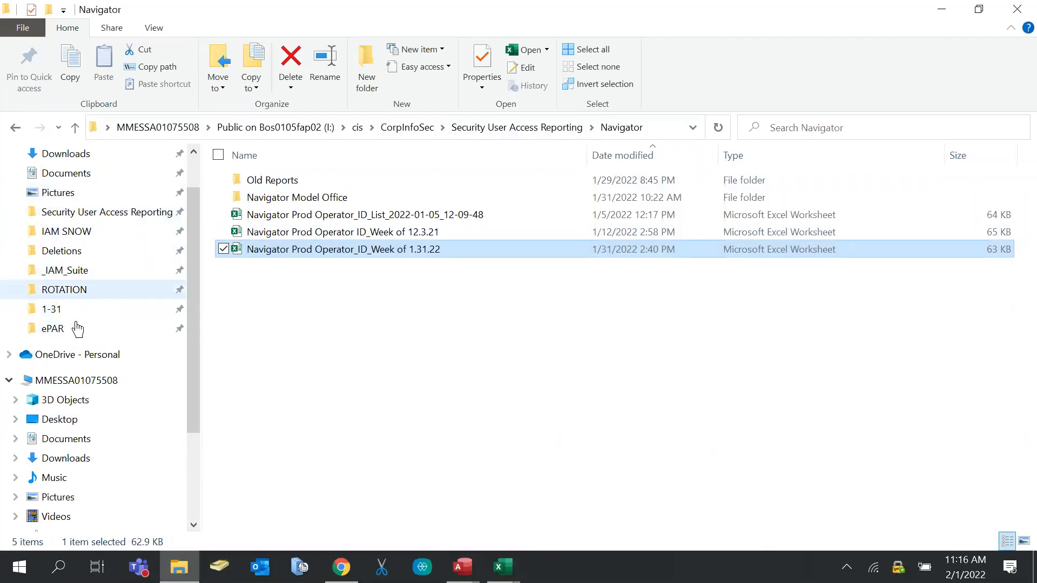
# Open the DeleteList_20220131 workbook from ROTATION > DELID > 2022
pyautogui.click(61, 291)
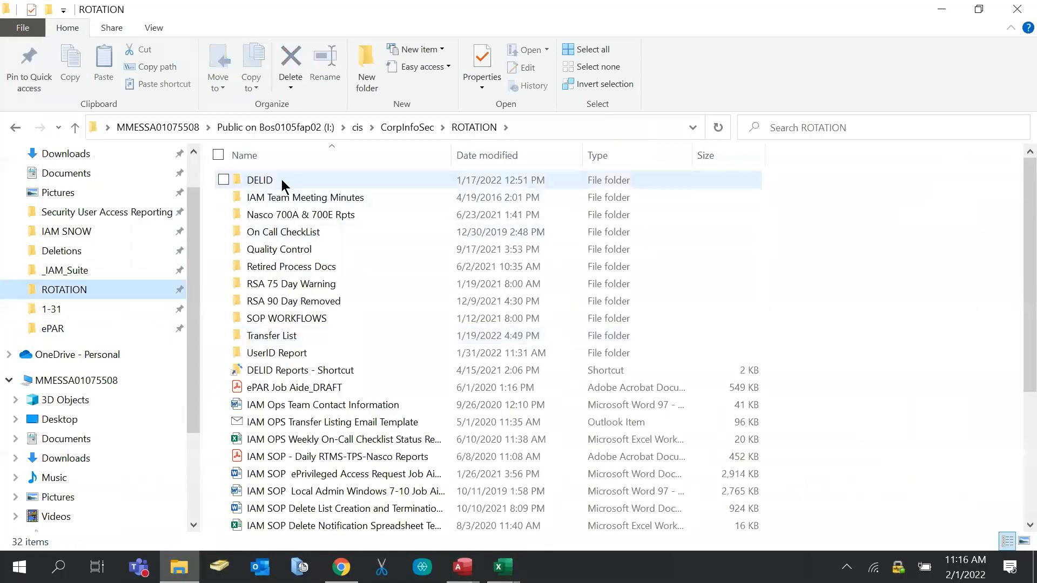
pyautogui.click(281, 179)
pyautogui.doubleClick(281, 179)
pyautogui.scroll(-5, 285, 303)
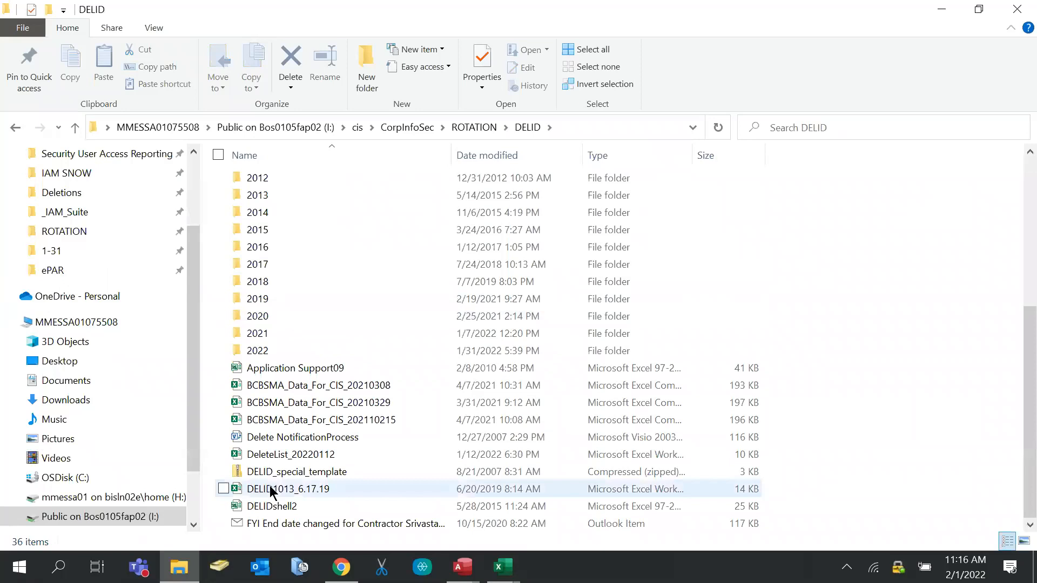
pyautogui.doubleClick(249, 350)
pyautogui.click(304, 234)
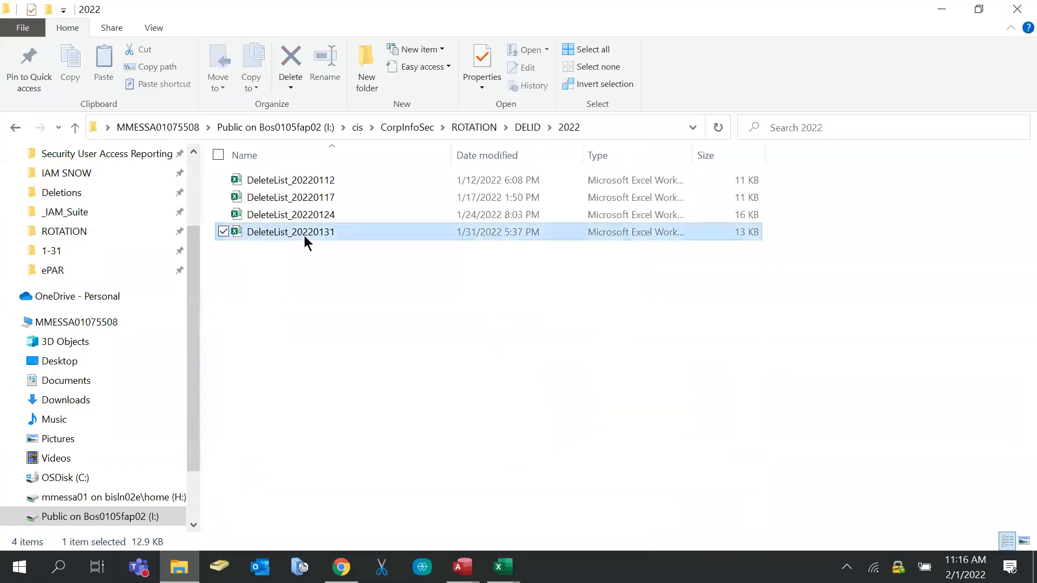
pyautogui.hotkey('alt', 'Tab')
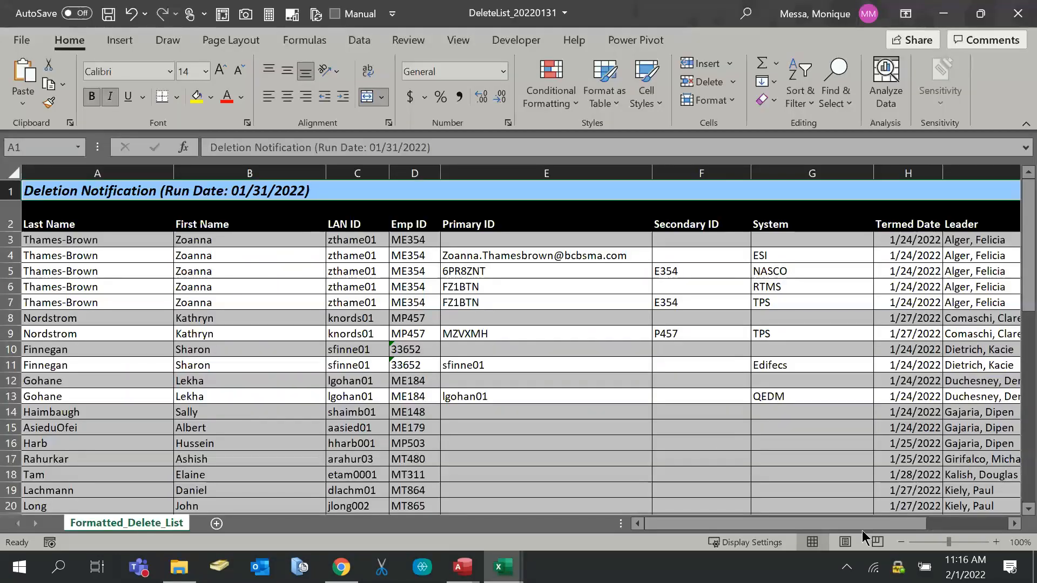
# Zoom the DeleteList to 70% and select row 3's name and the row 4–6 IDs
pyautogui.click(901, 542)
pyautogui.click(900, 542)
pyautogui.click(901, 542)
pyautogui.click(900, 542)
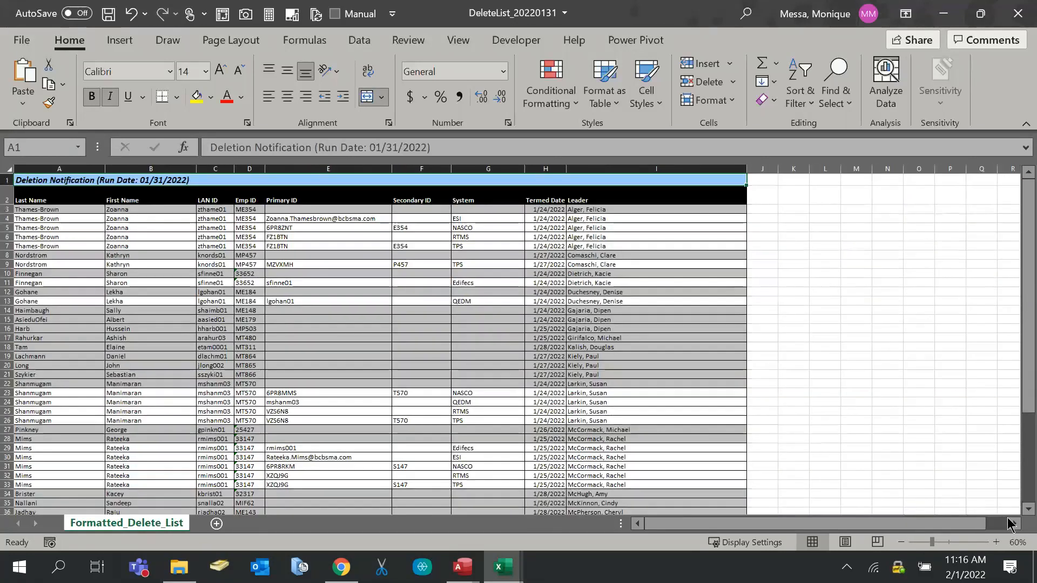
pyautogui.click(996, 542)
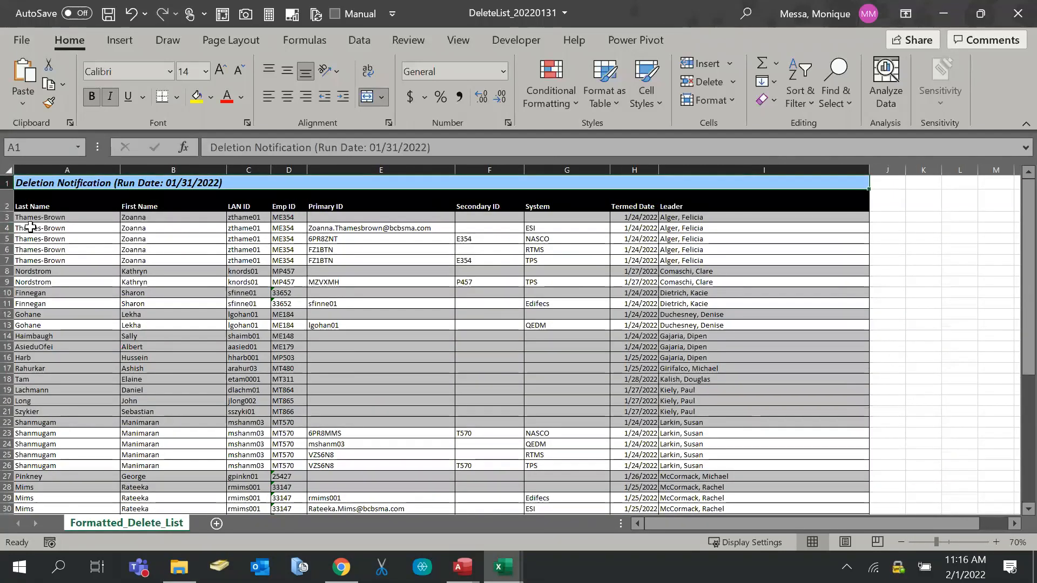
pyautogui.moveTo(21, 217); pyautogui.dragTo(203, 218)
pyautogui.moveTo(276, 227); pyautogui.dragTo(594, 260)
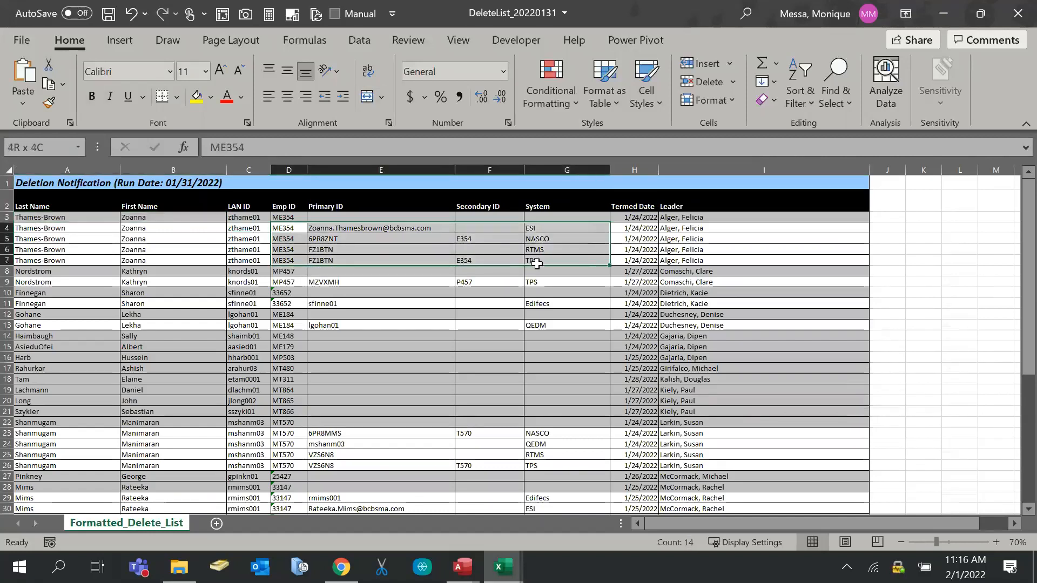
pyautogui.click(733, 238)
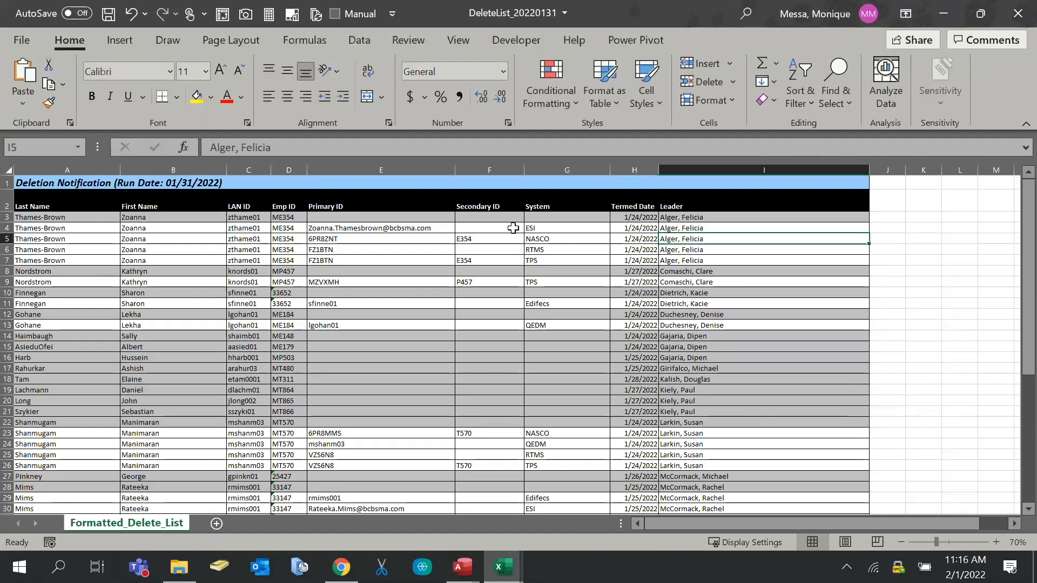
# Inspect the Primary ID, Secondary ID and System entries in rows 4–7
pyautogui.moveTo(552, 227); pyautogui.dragTo(496, 261)
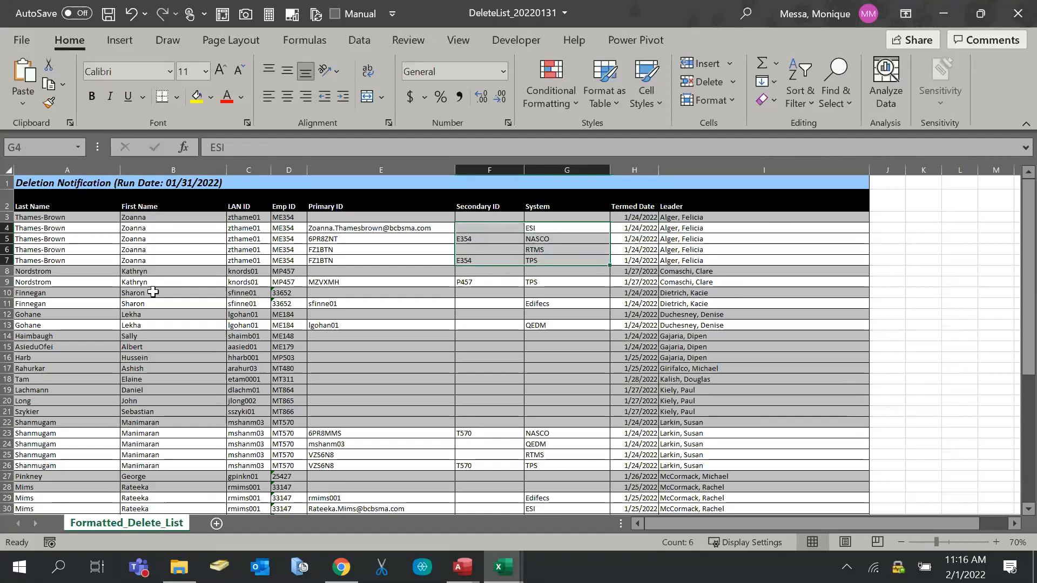
pyautogui.click(424, 248)
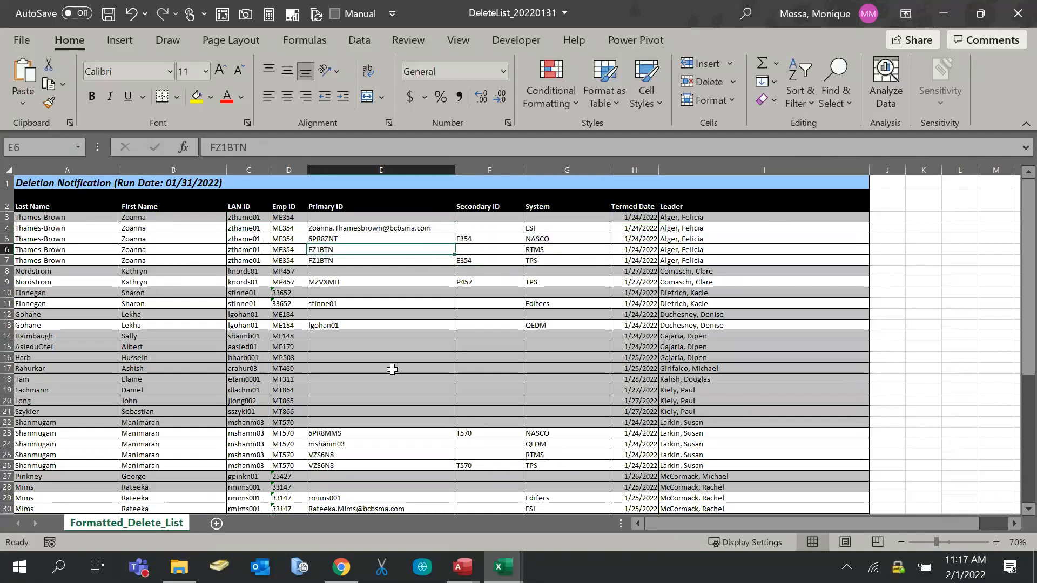
pyautogui.moveTo(335, 230); pyautogui.dragTo(478, 256)
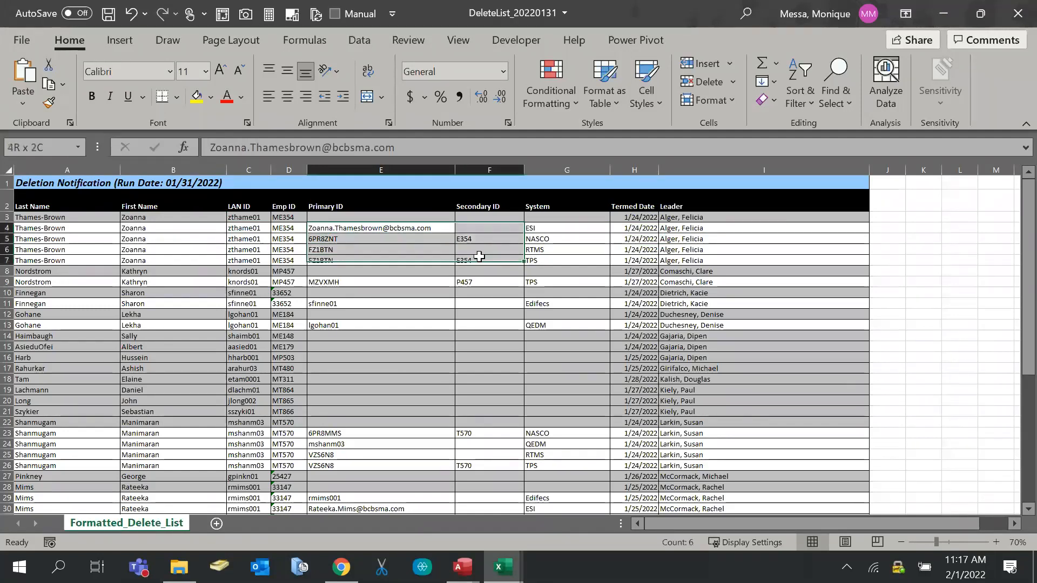
pyautogui.click(554, 248)
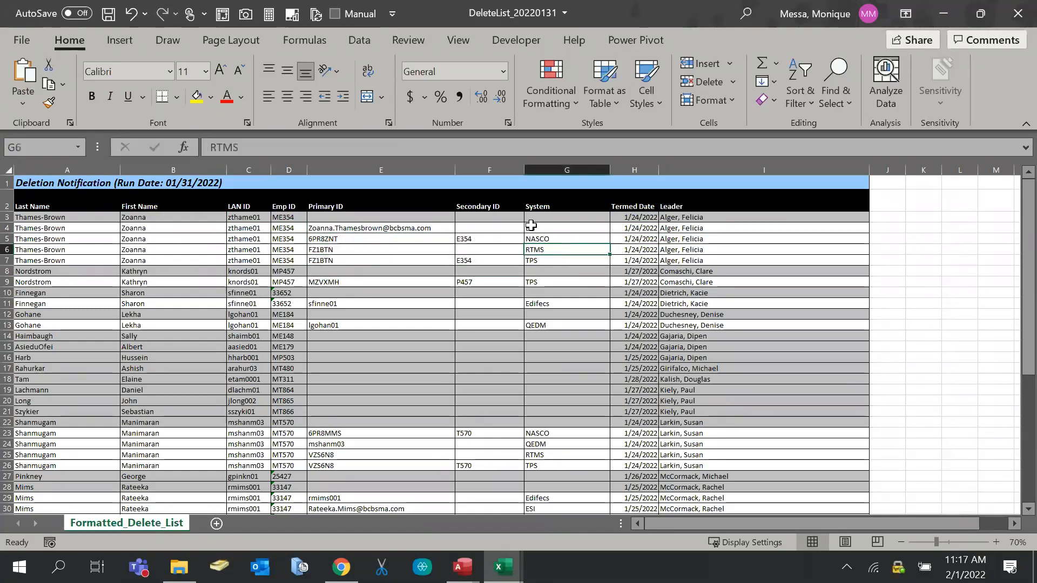
pyautogui.click(472, 229)
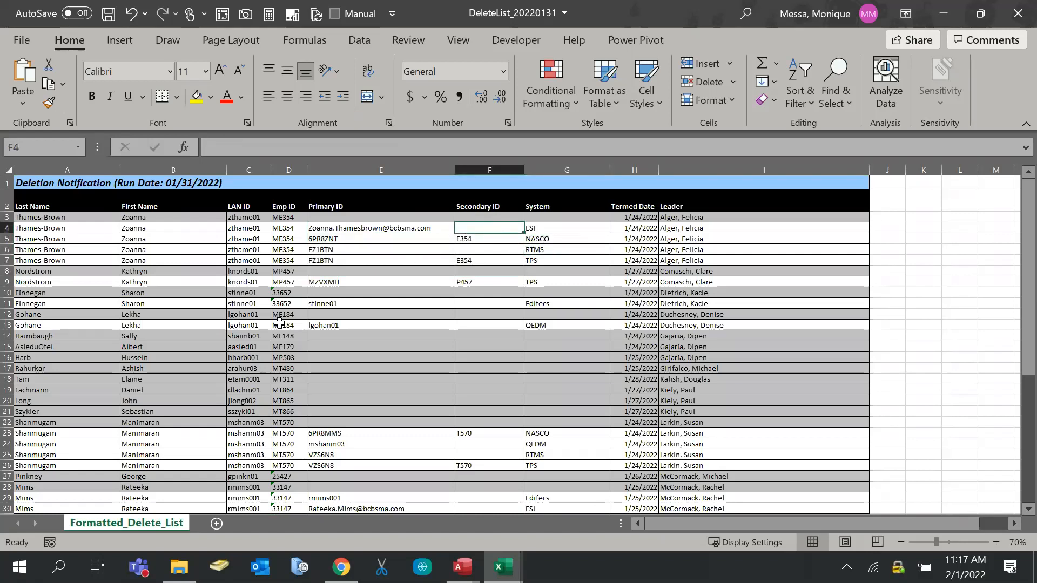
# Glance at the Navigator operator workbook, dismiss the screen-sharing notice, and return to DeleteList
pyautogui.click(502, 566)
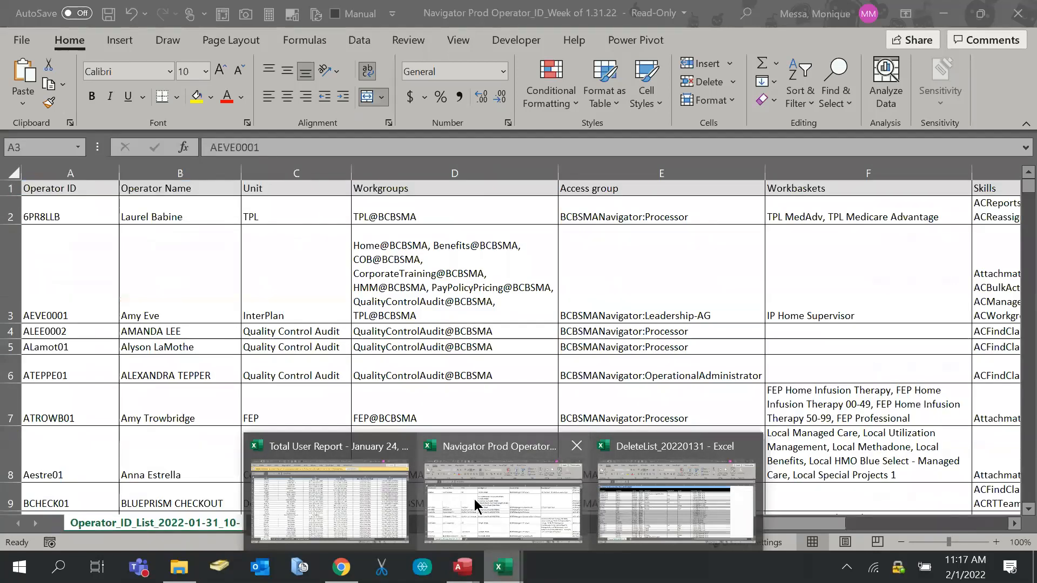
pyautogui.click(489, 505)
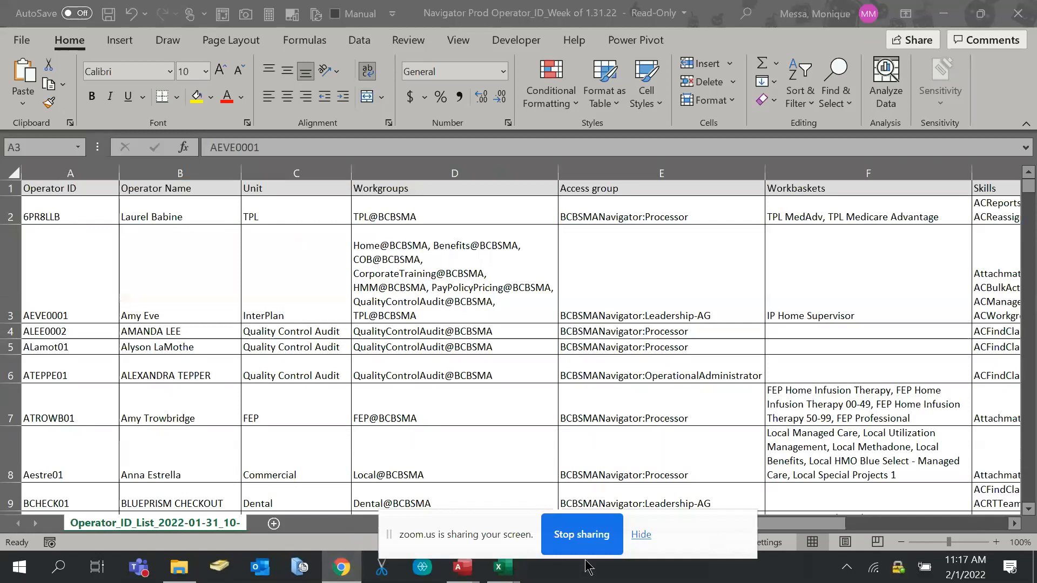
pyautogui.click(637, 537)
pyautogui.click(505, 567)
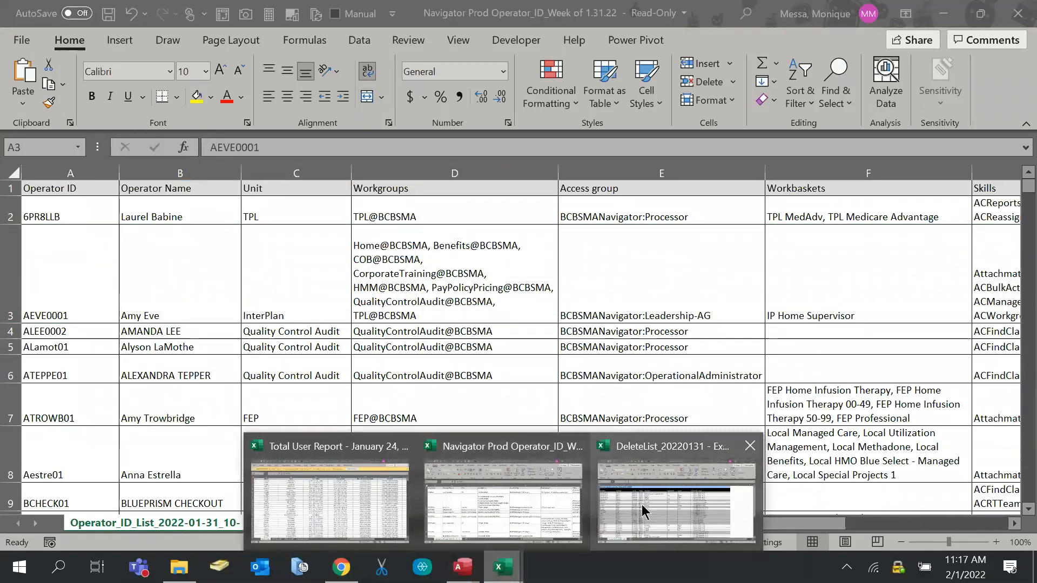
pyautogui.moveTo(642, 510)
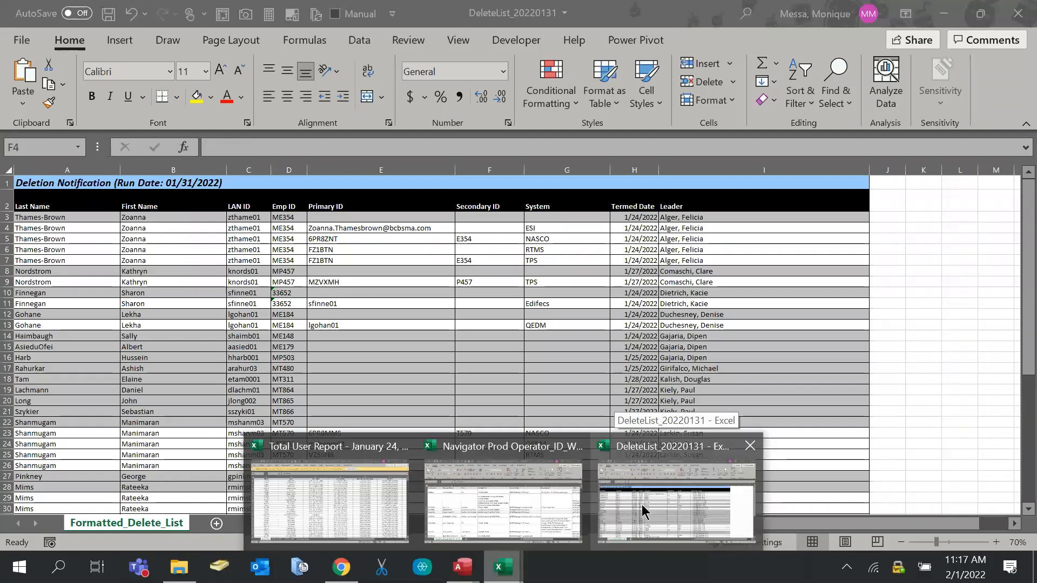
pyautogui.click(643, 511)
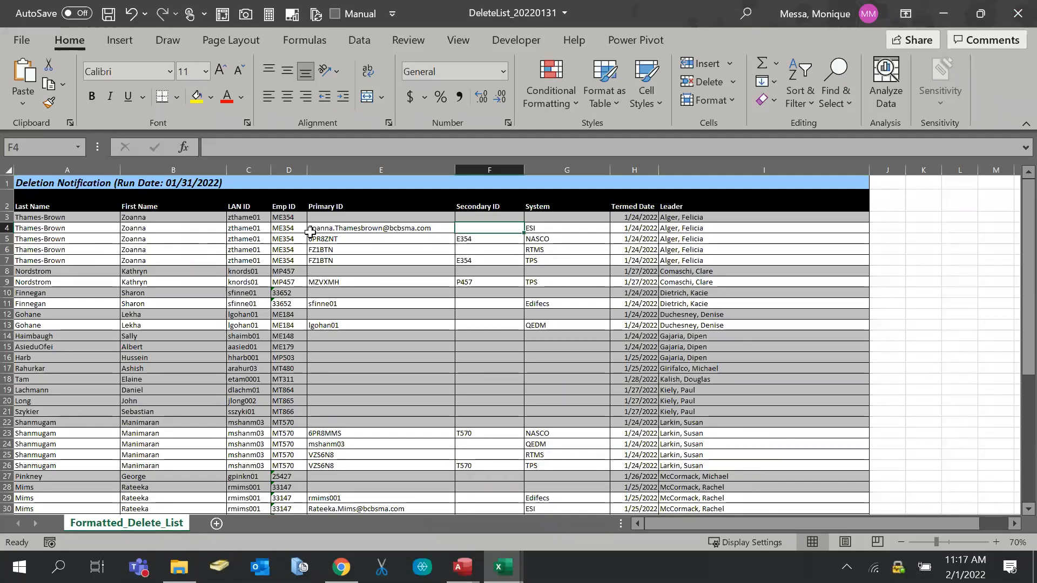
pyautogui.moveTo(248, 218); pyautogui.dragTo(231, 266)
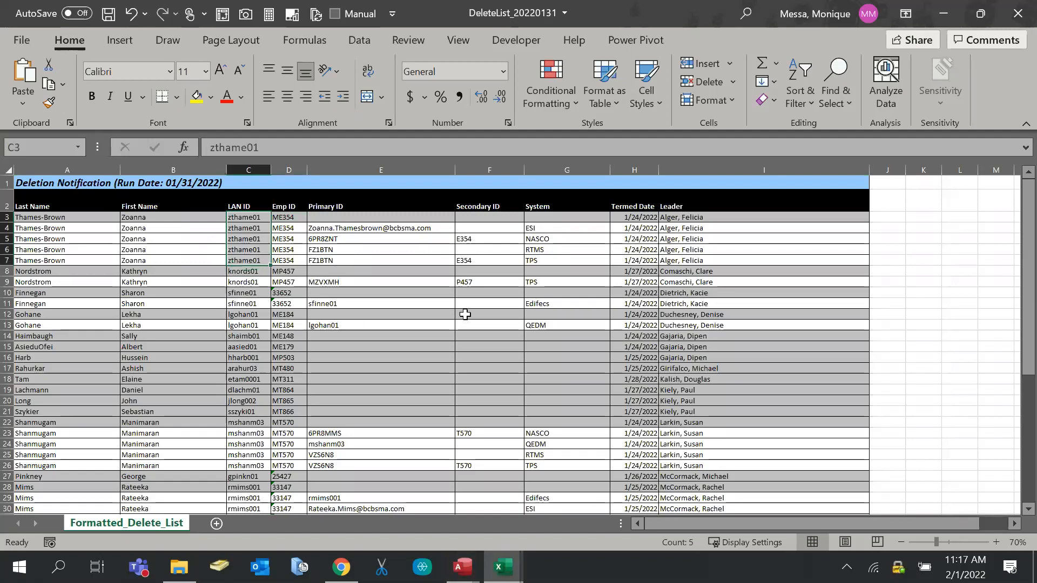
pyautogui.click(503, 579)
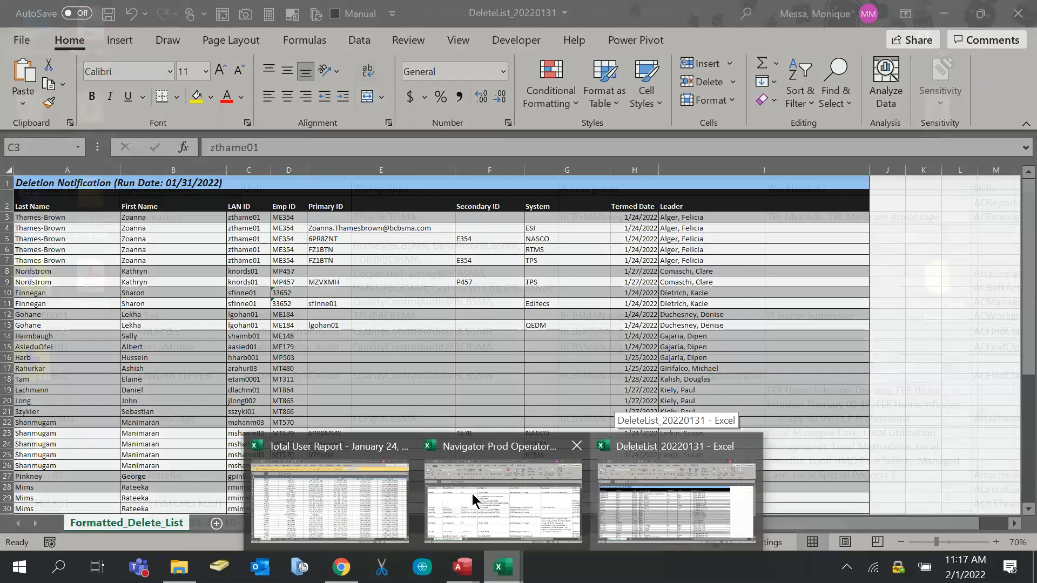
pyautogui.click(329, 496)
# Review the user name in B3 and the first Email entry in H2 of the Total User Report
pyautogui.click(200, 158)
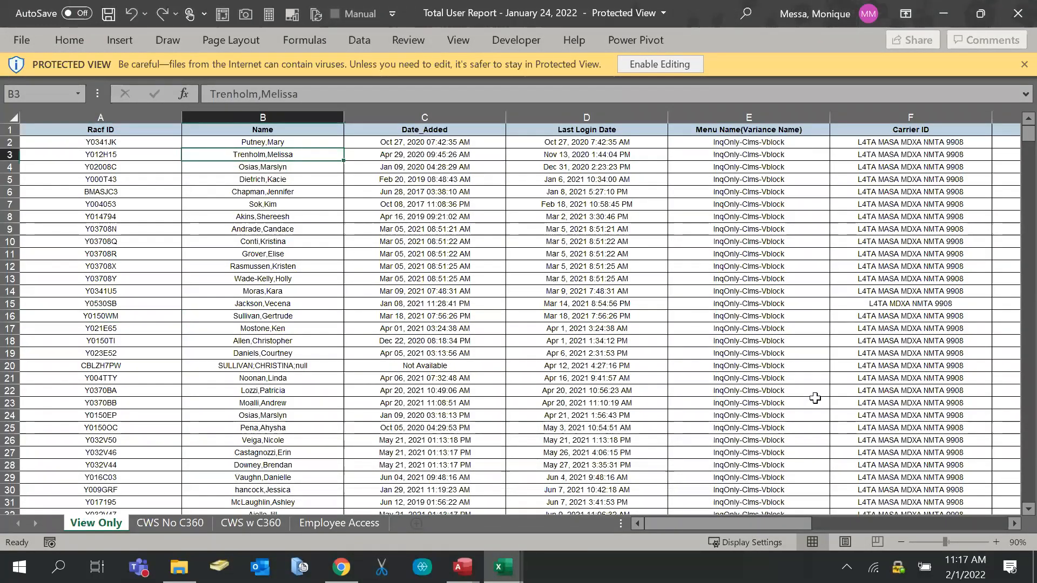
pyautogui.moveTo(788, 523); pyautogui.dragTo(872, 524)
pyautogui.click(734, 141)
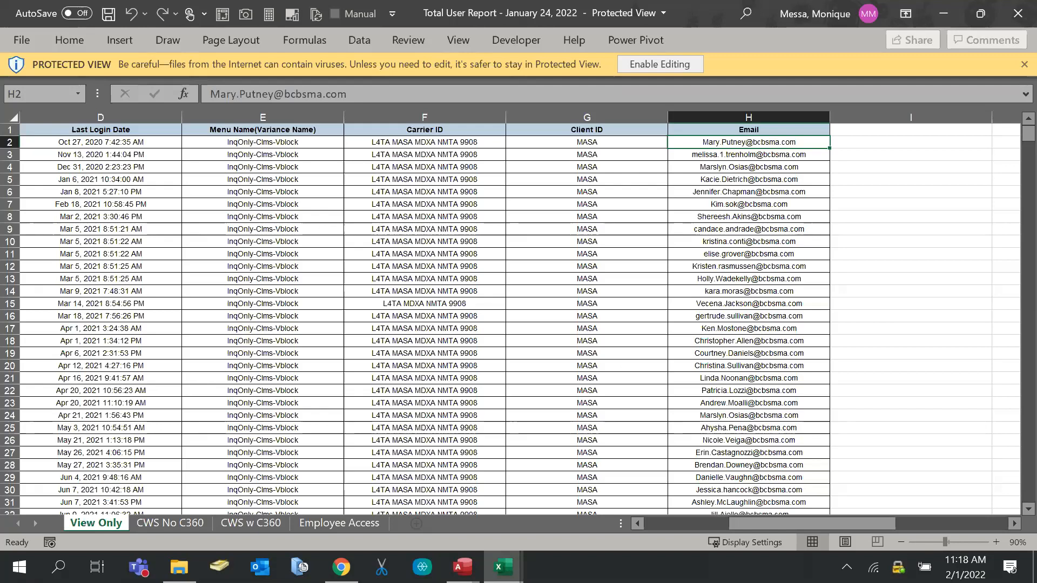
# Switch back to the DeleteList_20220131 workbook and select the Primary ID email in E4
pyautogui.click(502, 567)
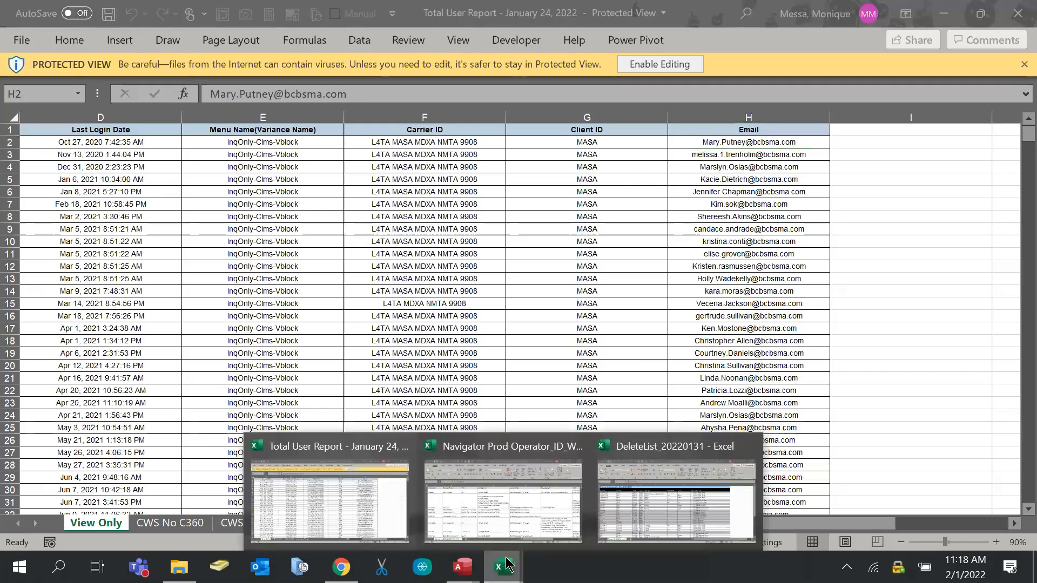
pyautogui.click(775, 154)
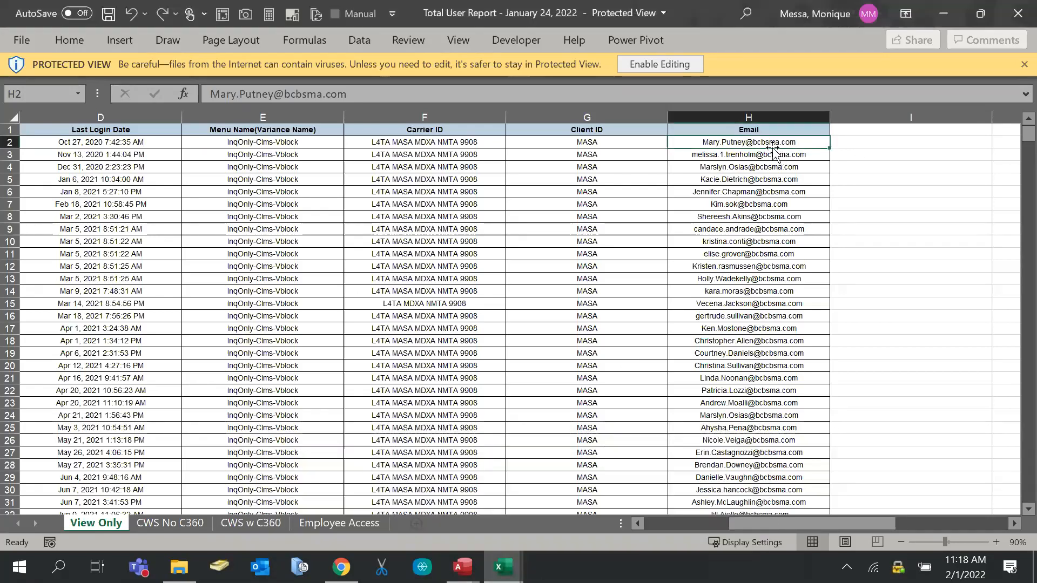
pyautogui.moveTo(772, 527); pyautogui.dragTo(688, 527)
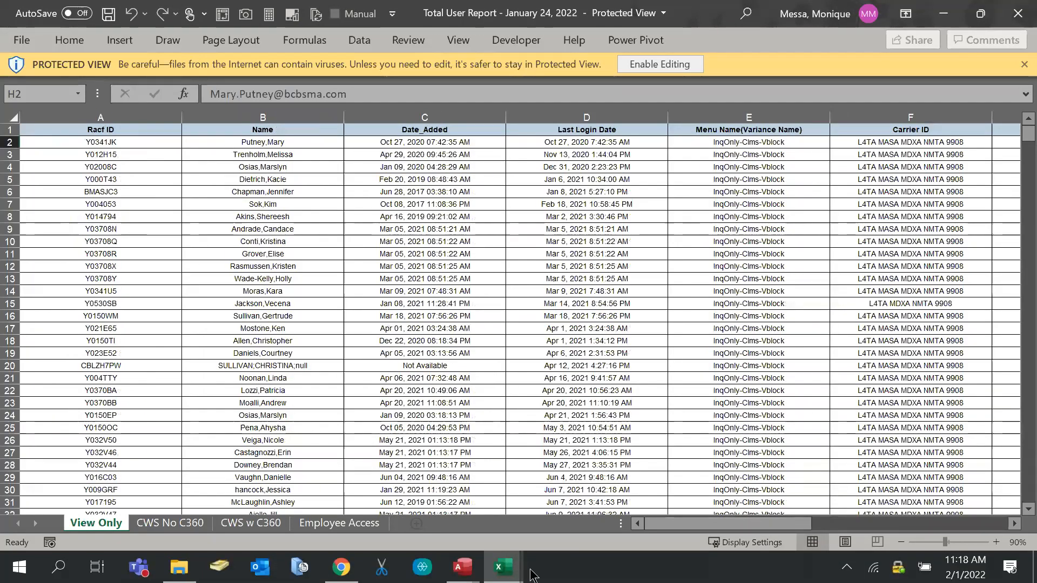
pyautogui.click(503, 579)
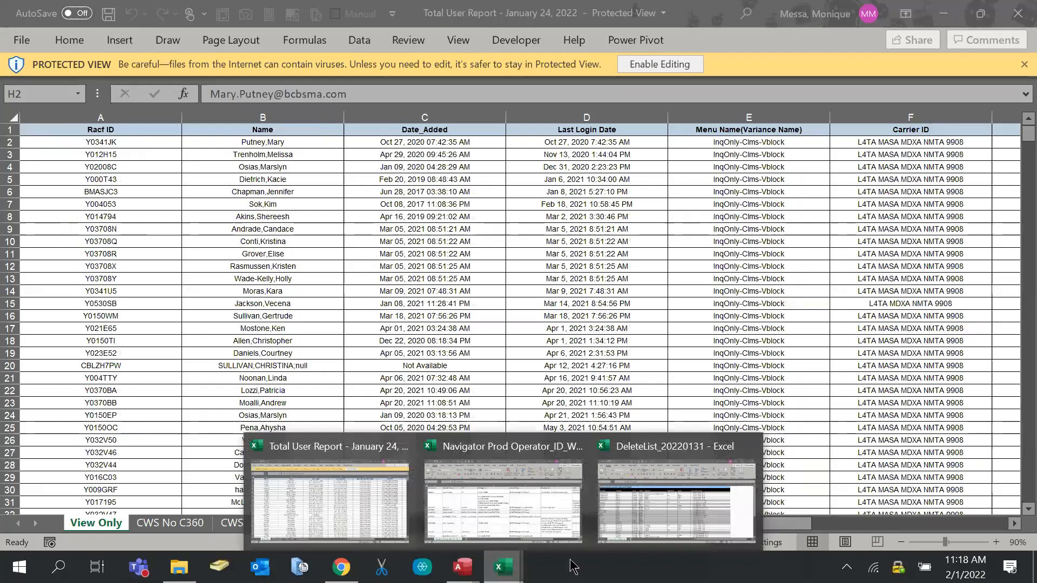
pyautogui.click(676, 510)
pyautogui.click(341, 228)
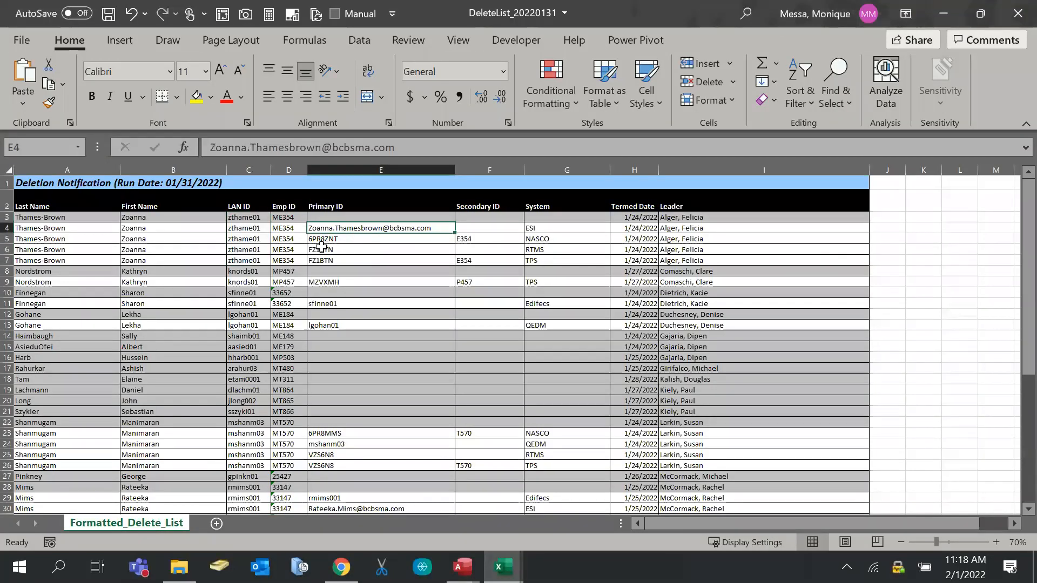
pyautogui.click(242, 229)
pyautogui.hotkey('shift', 'Right')
pyautogui.hotkey('shift', 'Right')
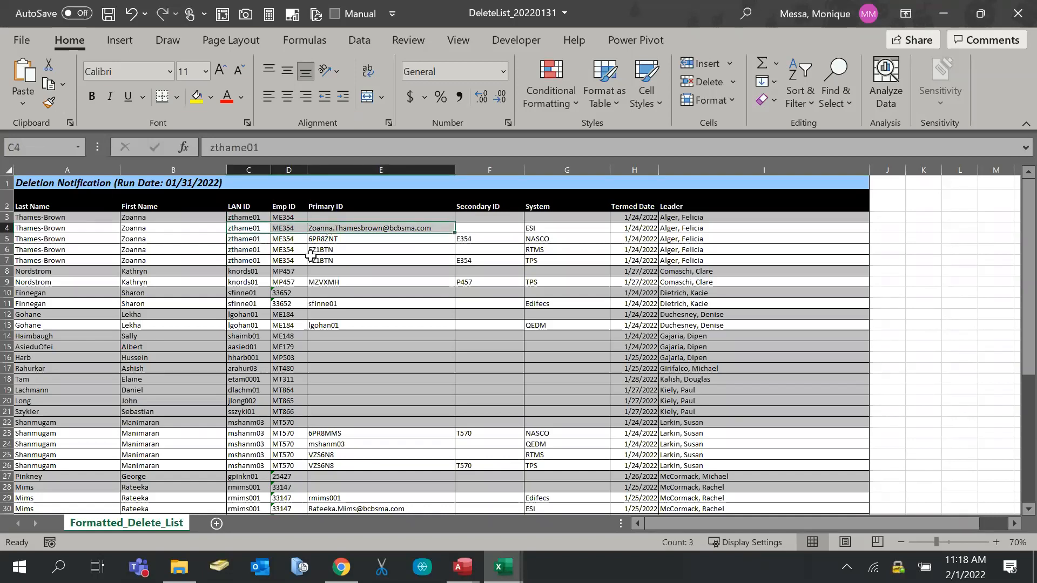
pyautogui.click(253, 249)
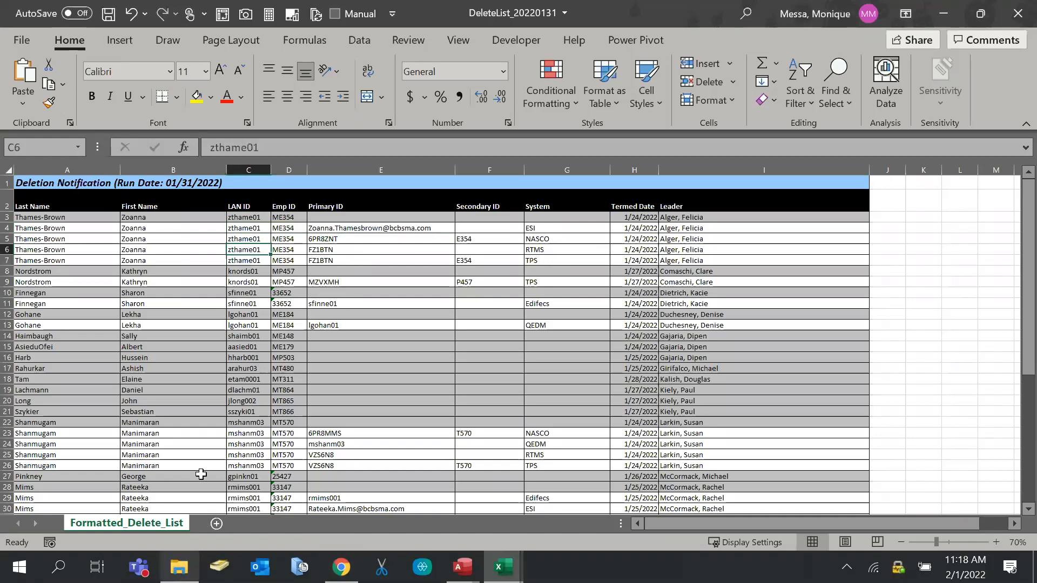
pyautogui.moveTo(367, 260); pyautogui.dragTo(413, 498)
pyautogui.click(501, 350)
pyautogui.moveTo(497, 227); pyautogui.dragTo(567, 507)
pyautogui.click(489, 411)
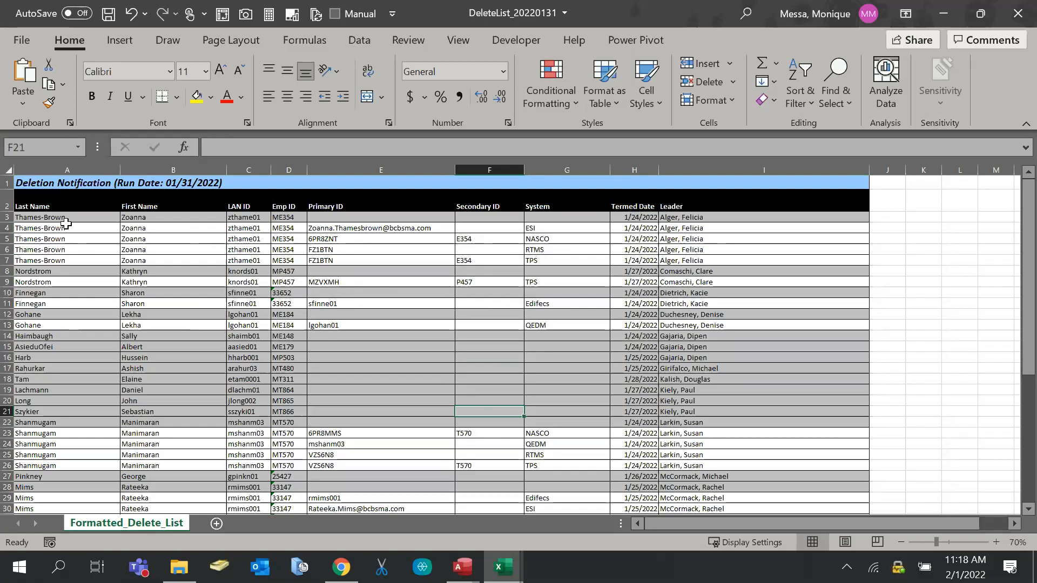
# In File Explorer, go up to ROTATION, then into the Security User Access Reporting folder
pyautogui.click(179, 567)
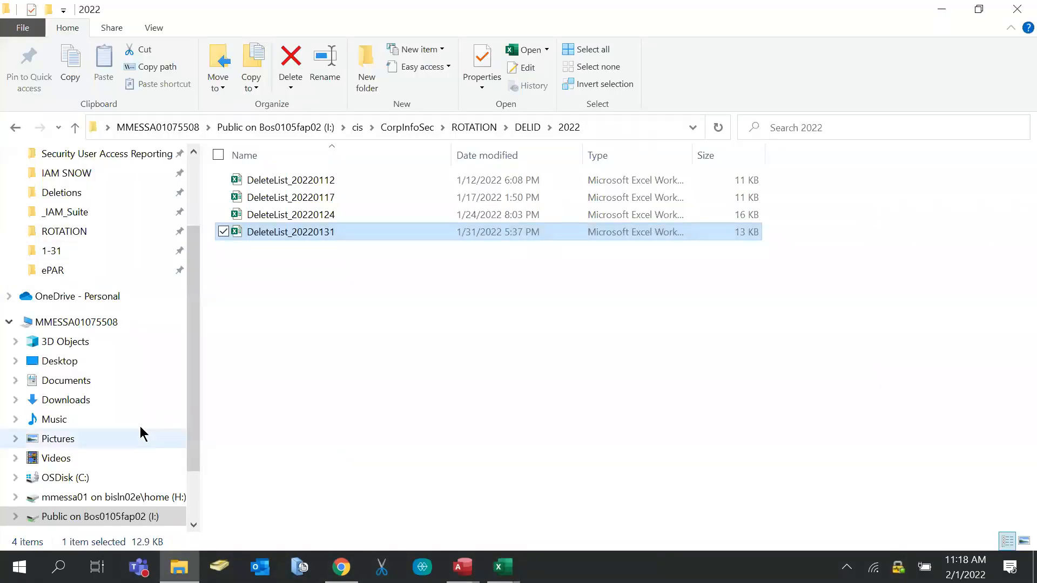
pyautogui.scroll(1, 97, 323)
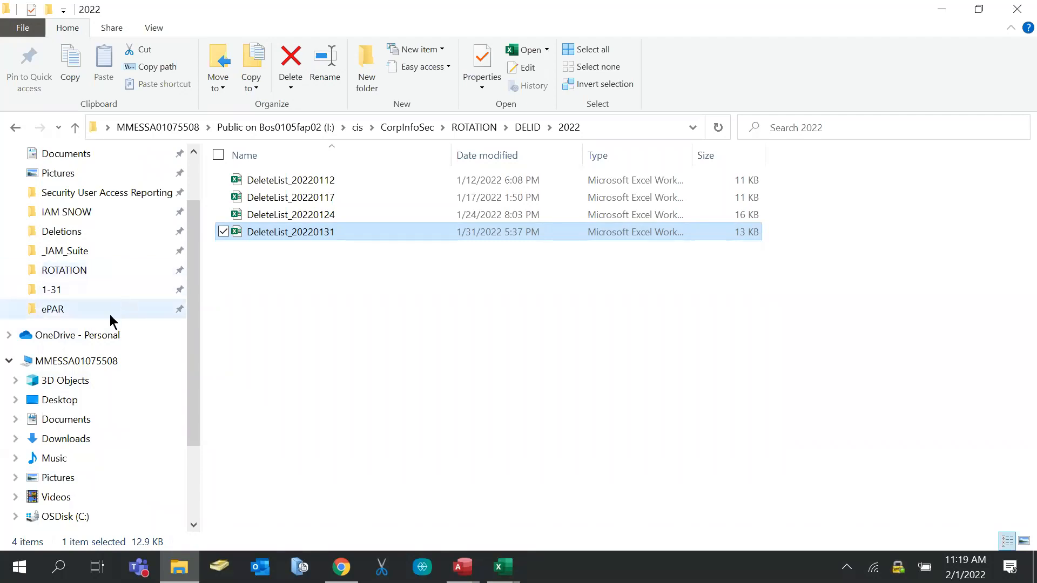
pyautogui.scroll(-1, 110, 318)
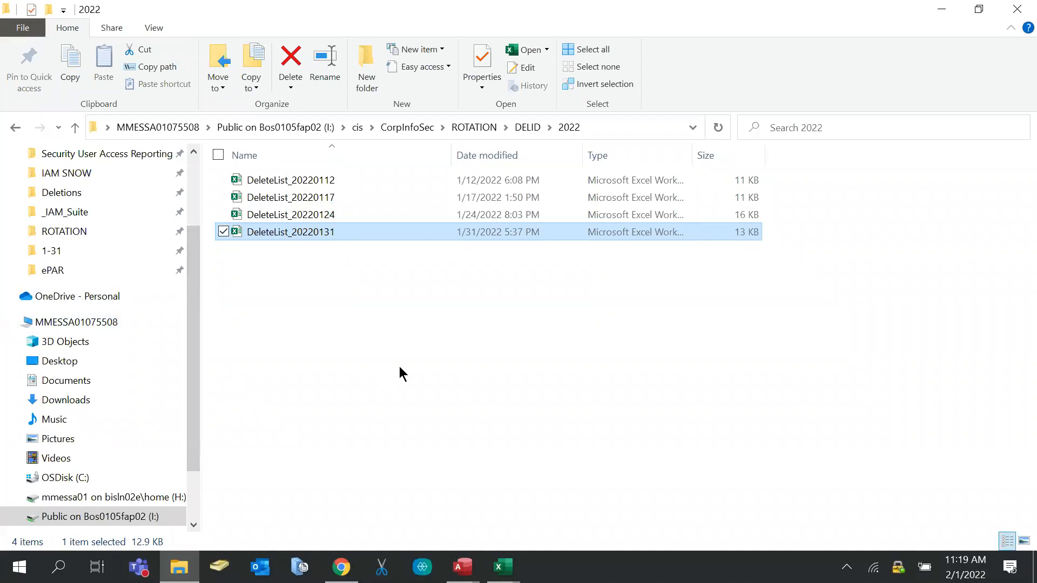
pyautogui.scroll(1, 23, 152)
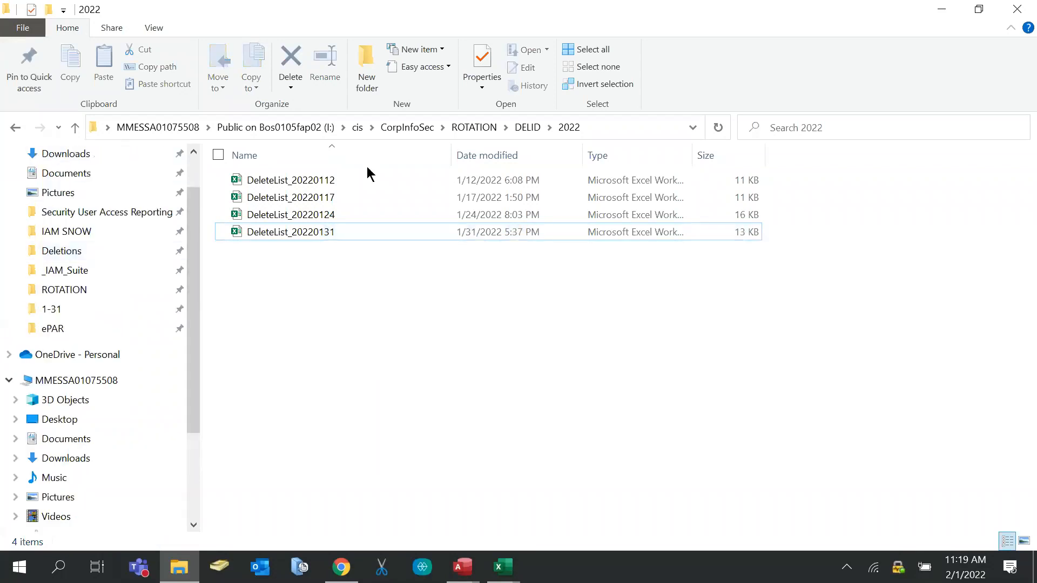
pyautogui.click(474, 128)
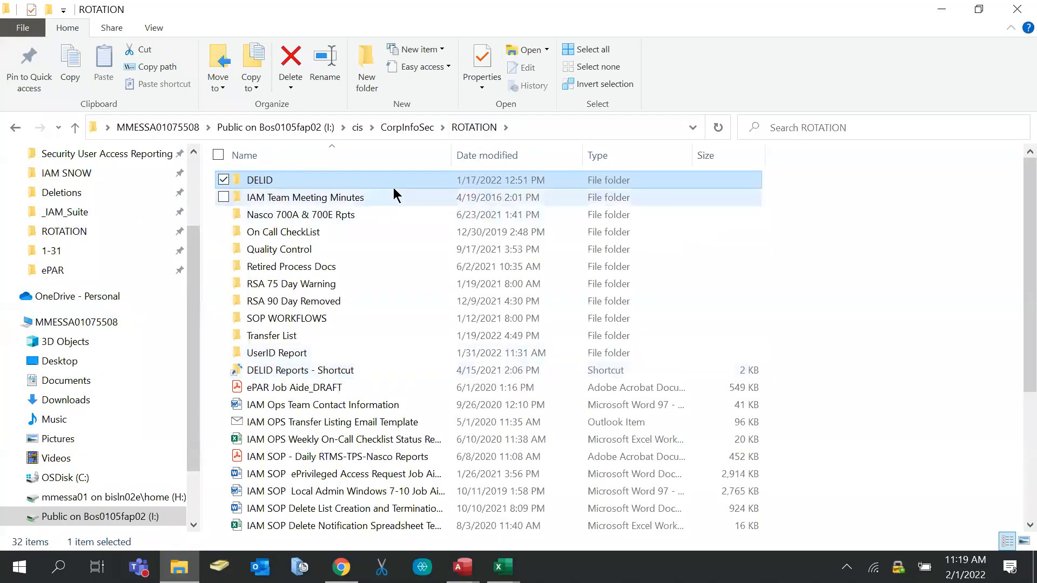
pyautogui.scroll(1, 49, 296)
pyautogui.click(57, 173)
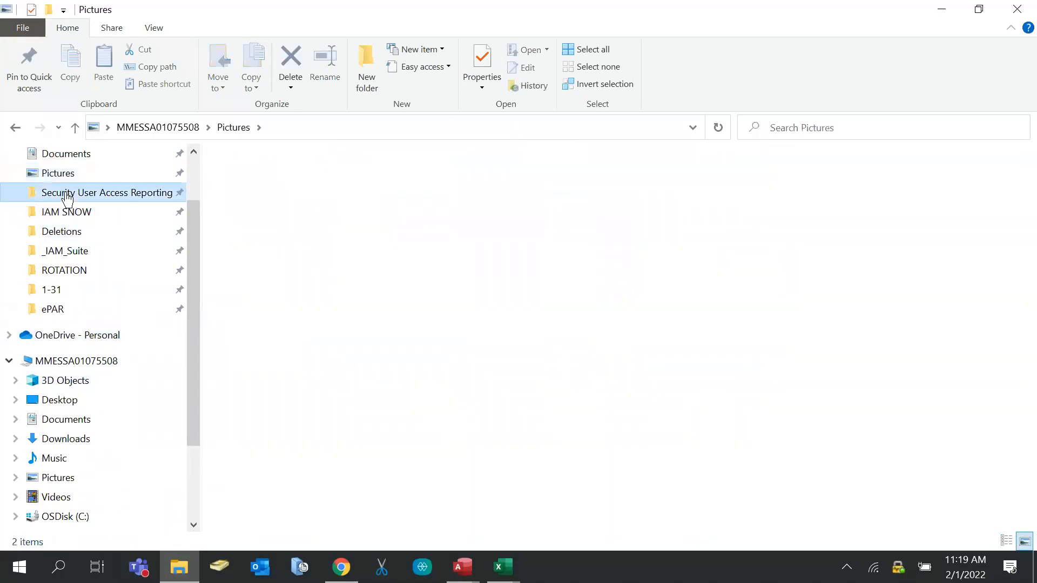
pyautogui.click(66, 197)
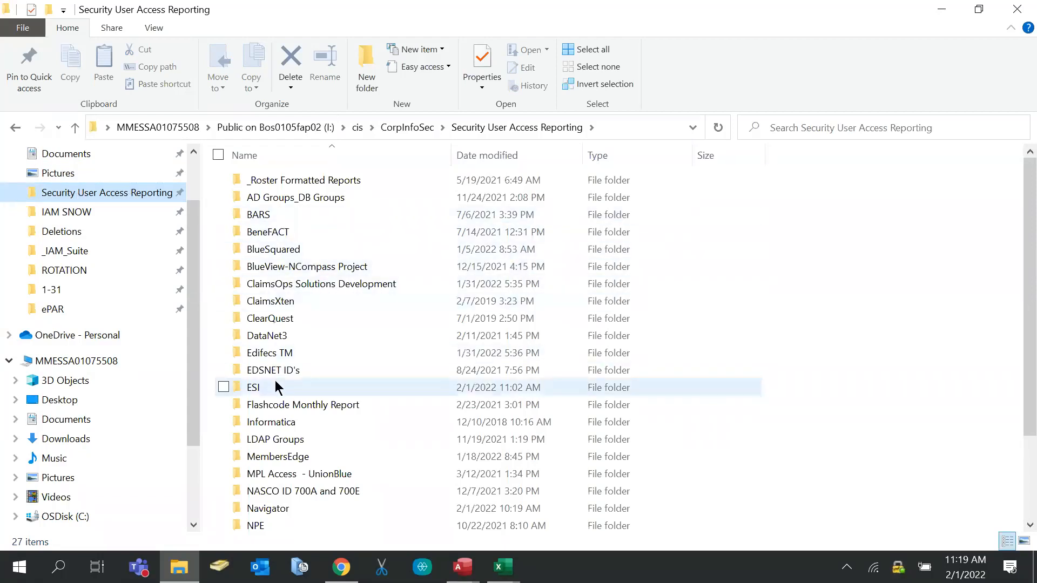
pyautogui.scroll(-2, 275, 386)
pyautogui.scroll(1, 275, 387)
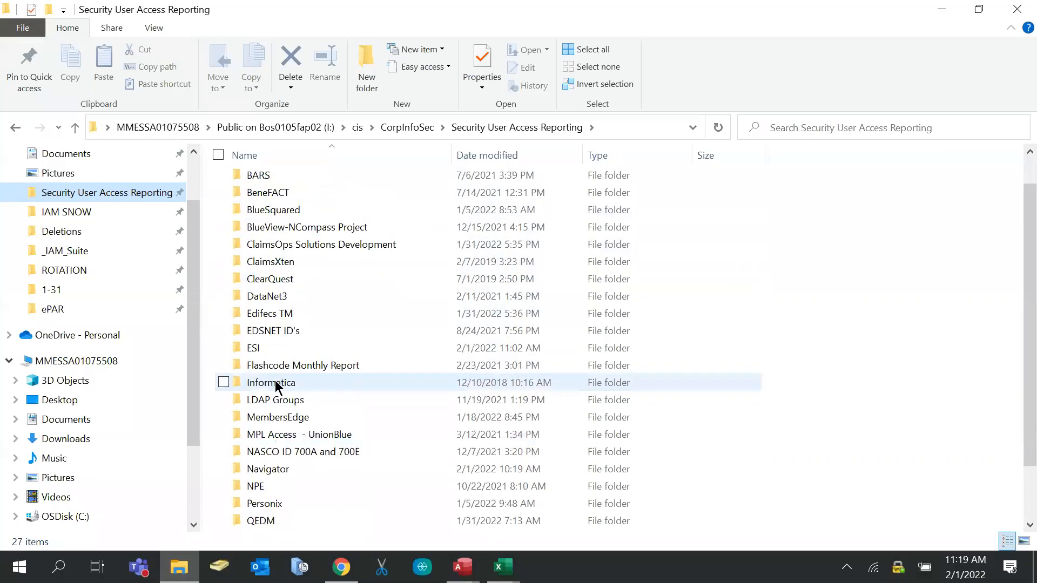
pyautogui.scroll(1, 275, 386)
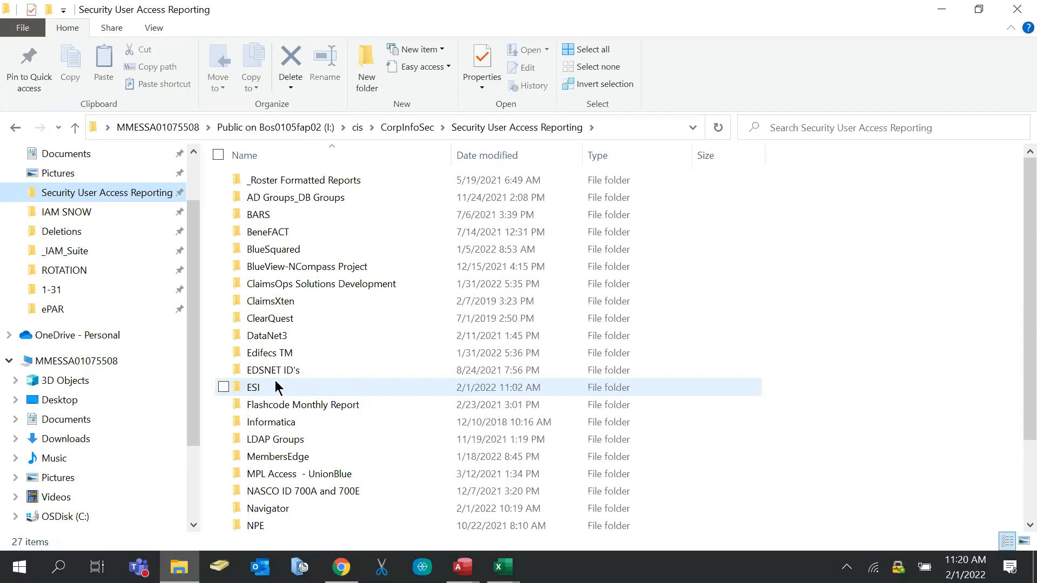
pyautogui.scroll(-2, 318, 470)
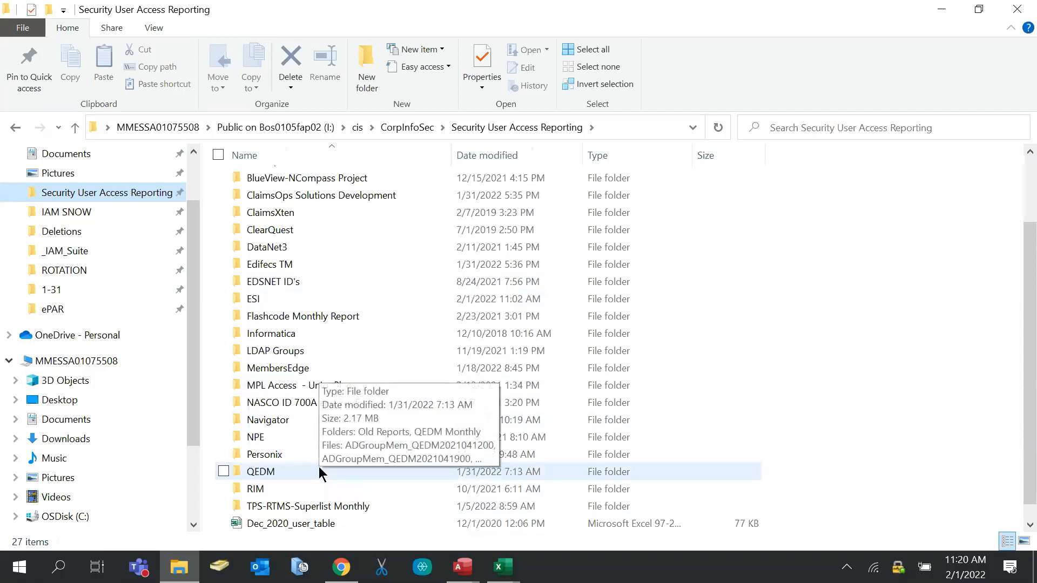
pyautogui.scroll(2, 319, 466)
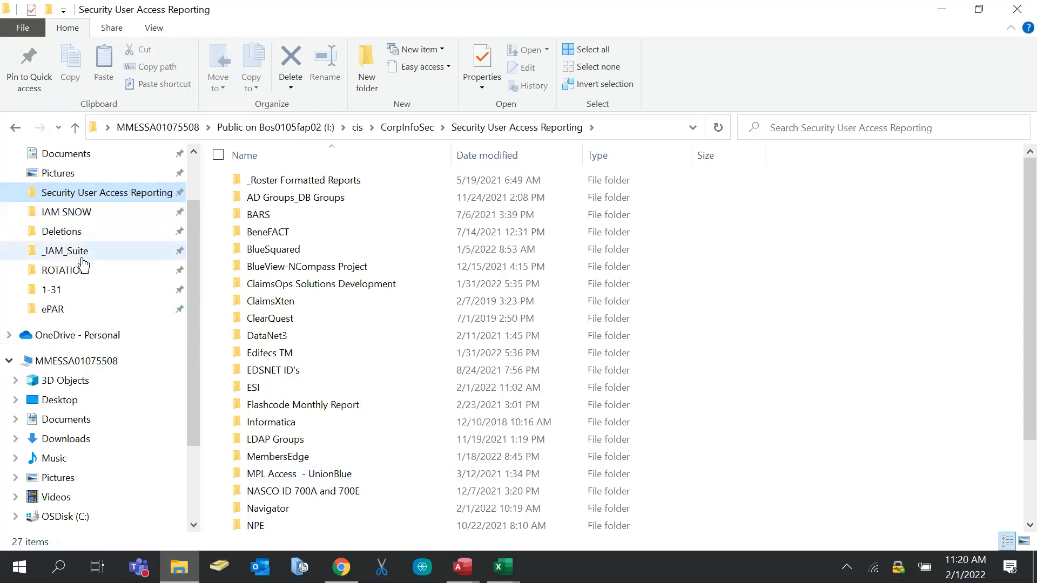
pyautogui.scroll(1, 71, 264)
pyautogui.scroll(-1, 69, 267)
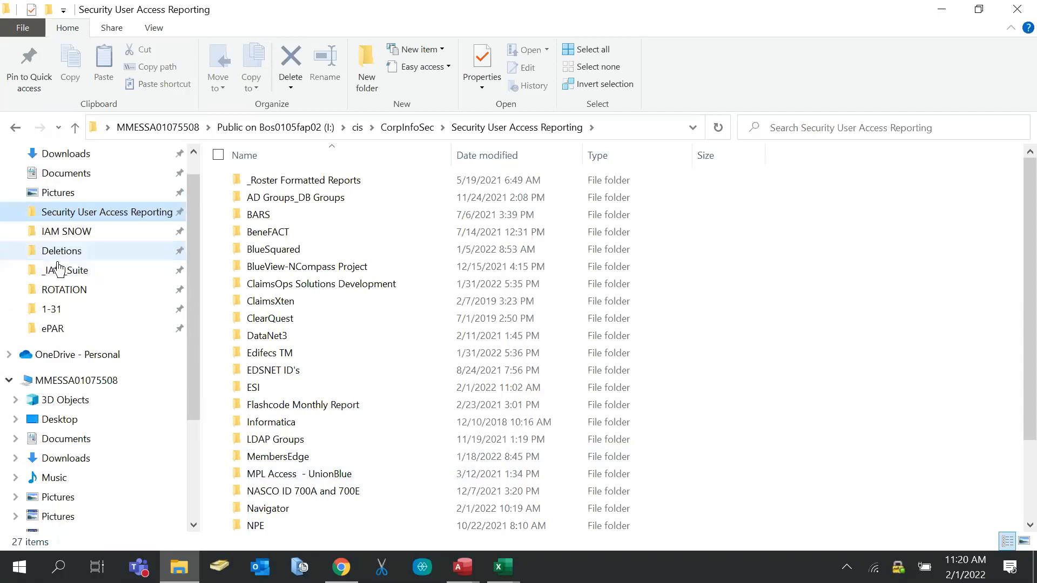
pyautogui.scroll(2, 78, 429)
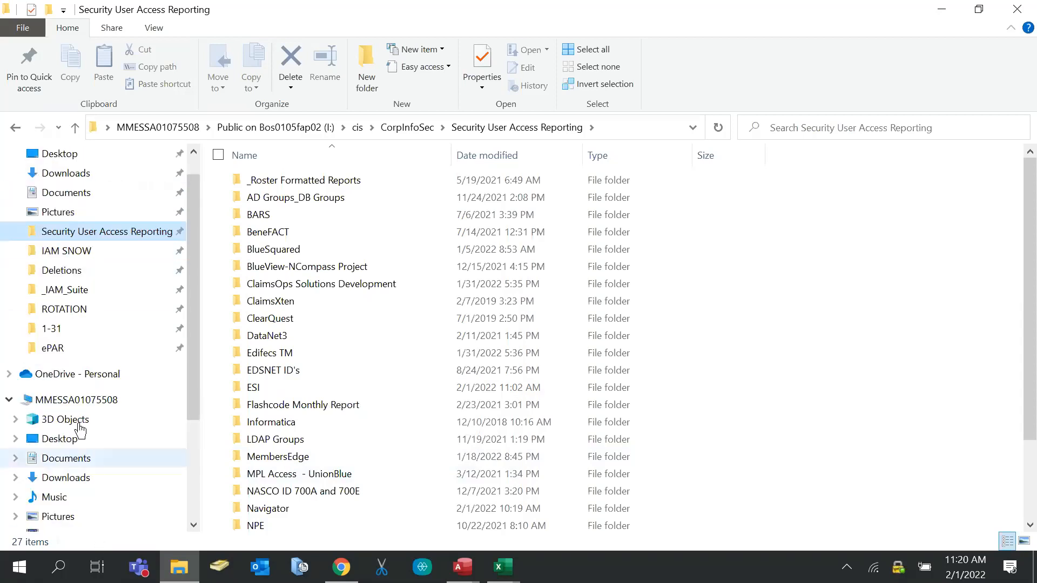
pyautogui.scroll(-3, 13, 448)
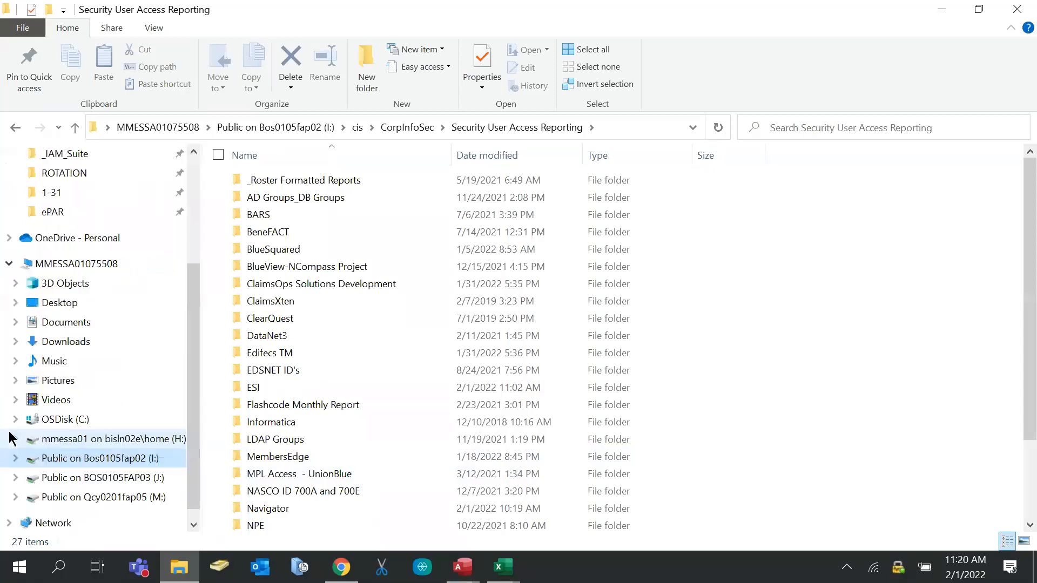
# Create a new folder named 'Delete Reports' on the H: home drive
pyautogui.click(92, 439)
pyautogui.rightClick(254, 318)
pyautogui.click(366, 84)
pyautogui.click(367, 85)
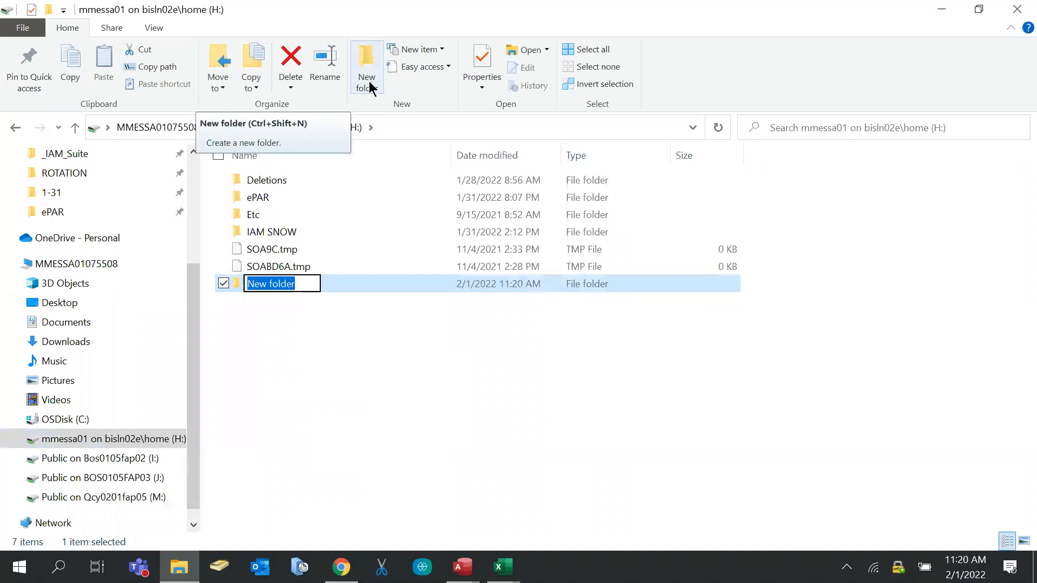
pyautogui.write('De')
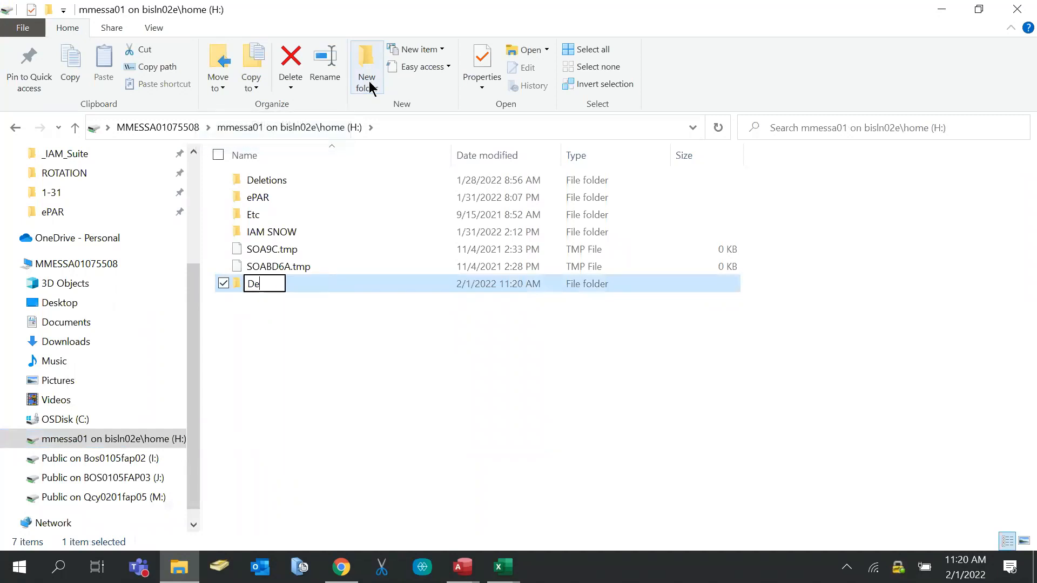
pyautogui.write('lete Reports')
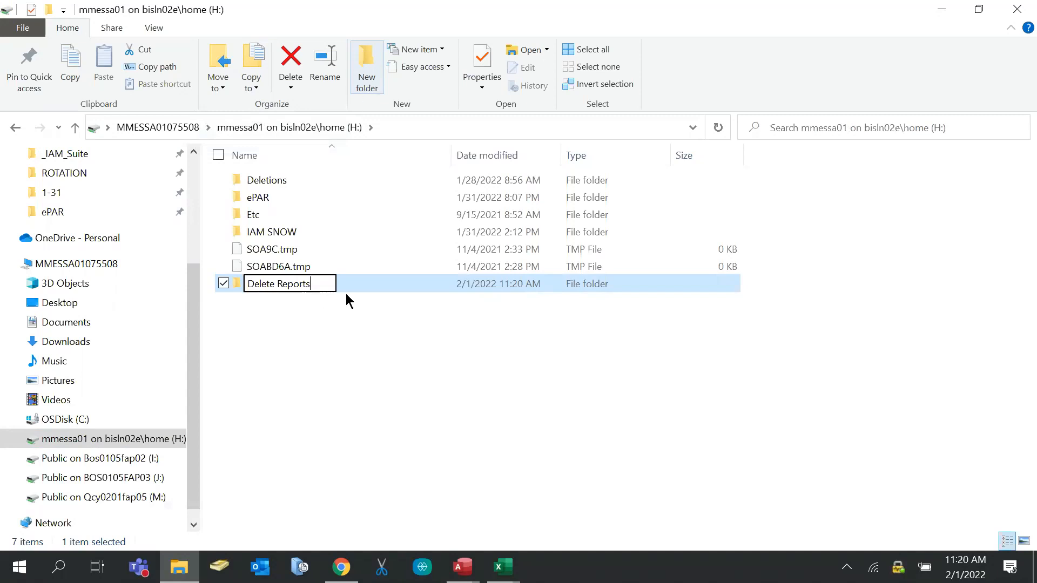
pyautogui.click(269, 335)
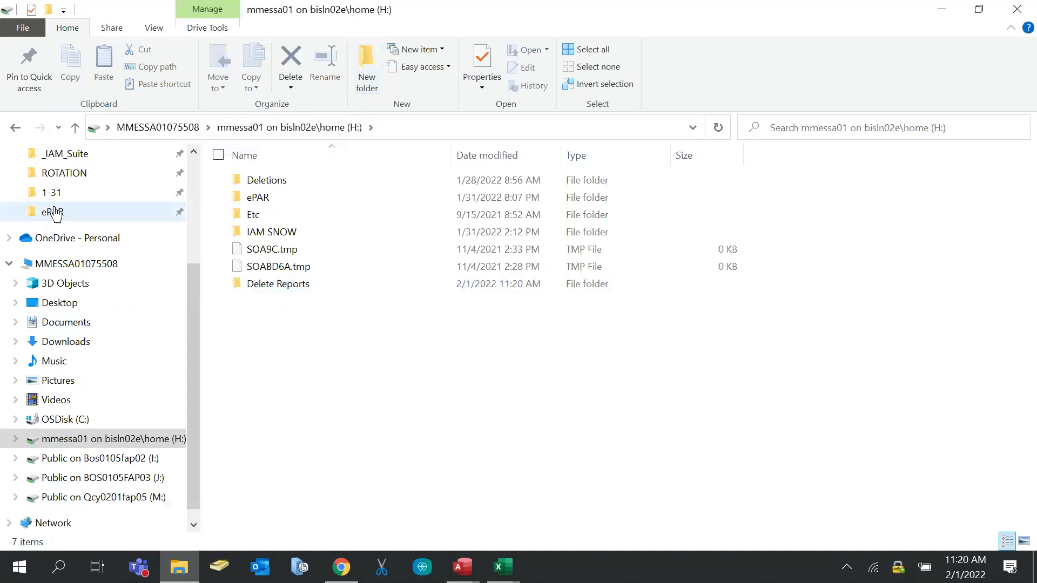
pyautogui.scroll(1, 60, 219)
pyautogui.scroll(2, 59, 216)
# Select the January 24, 2022 Total User Report in Security User Access Reporting > ESI
pyautogui.click(74, 232)
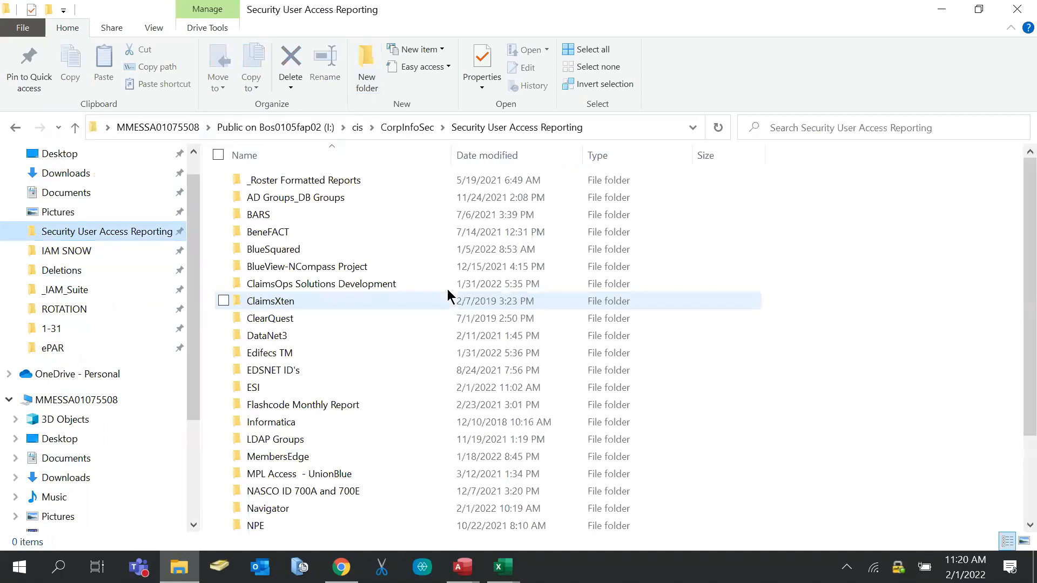
pyautogui.doubleClick(264, 391)
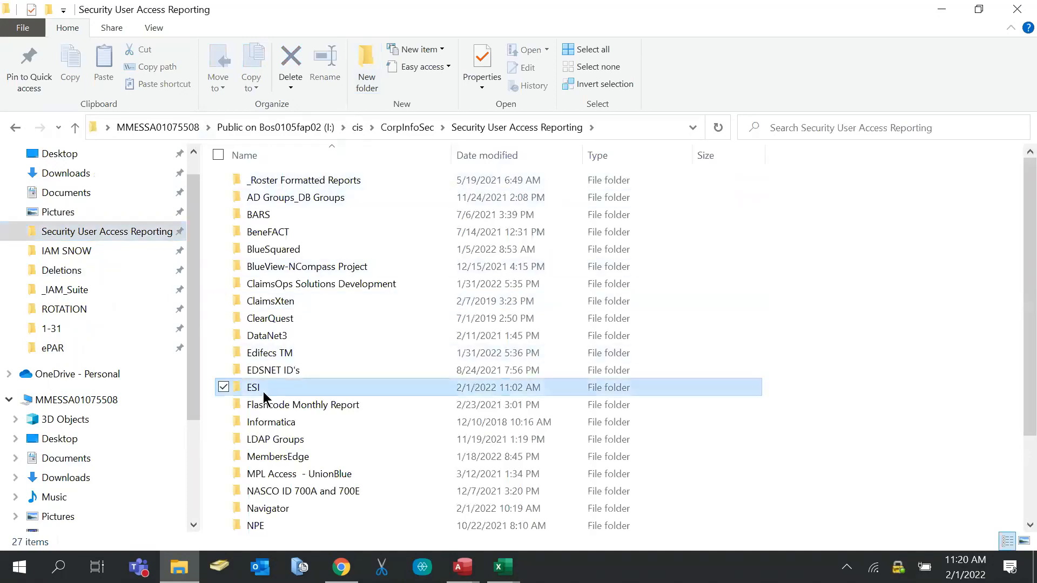
pyautogui.scroll(-9, 307, 372)
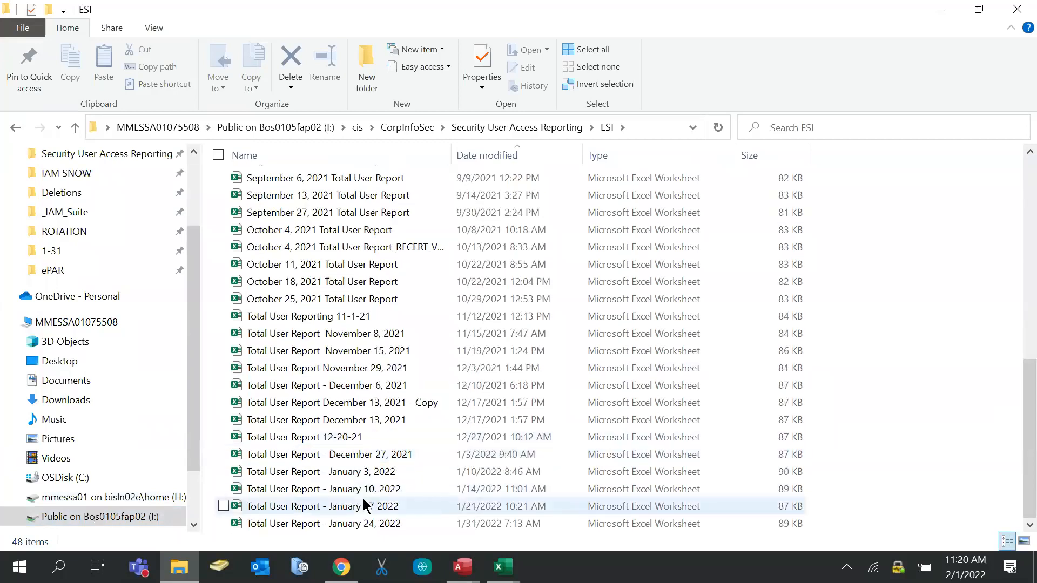
pyautogui.click(344, 523)
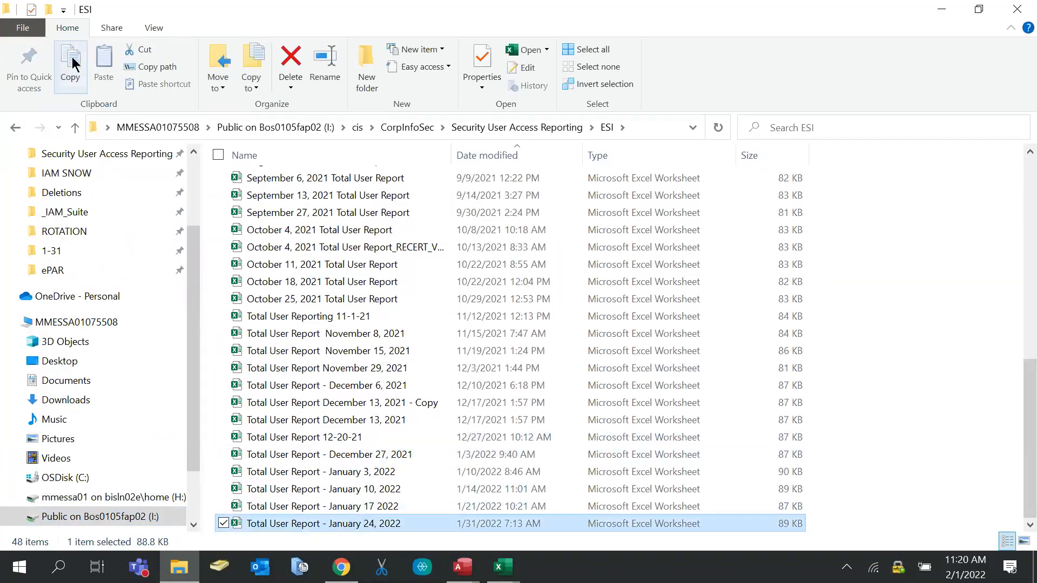
pyautogui.scroll(1, 65, 248)
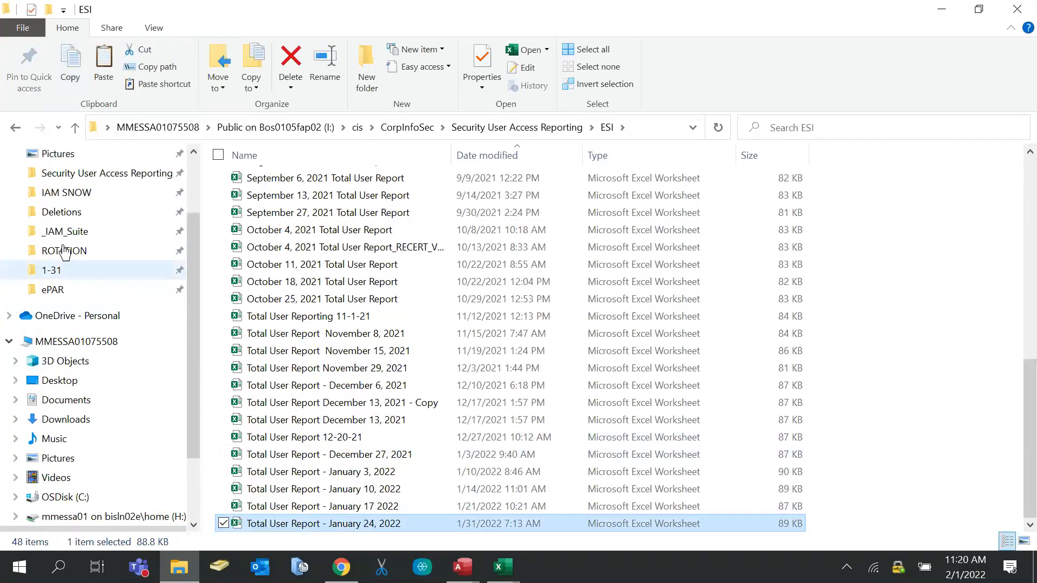
# Paste the report into H:\Delete Reports and rename the copy 'ESI'
pyautogui.click(12, 130)
pyautogui.click(16, 129)
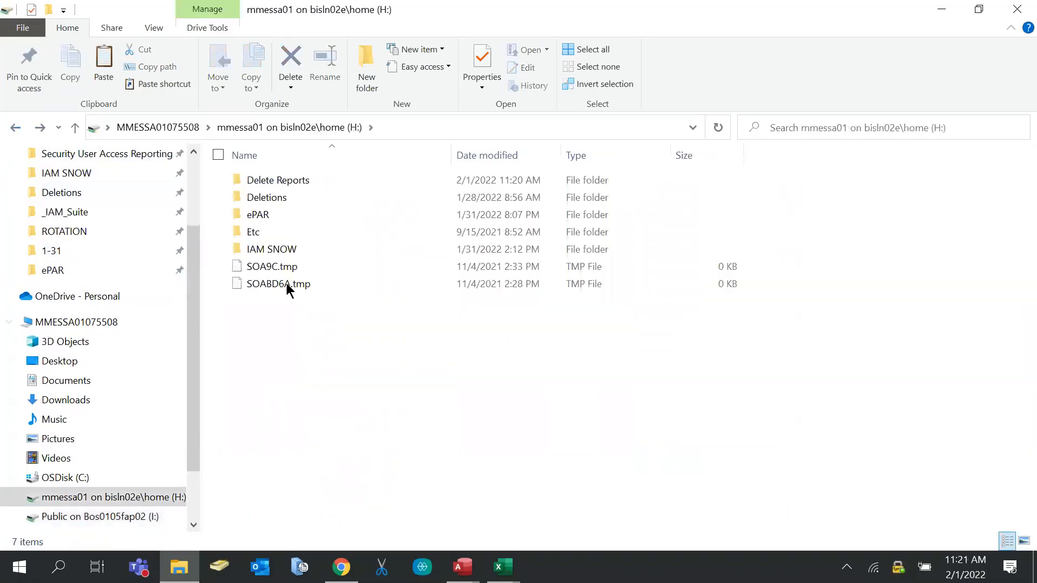
pyautogui.doubleClick(260, 175)
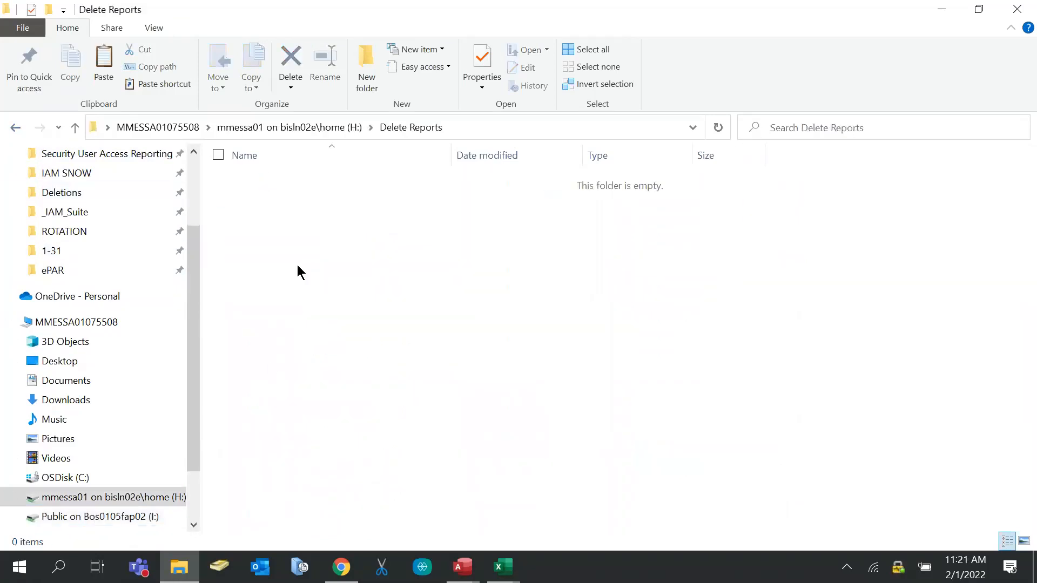
pyautogui.click(89, 76)
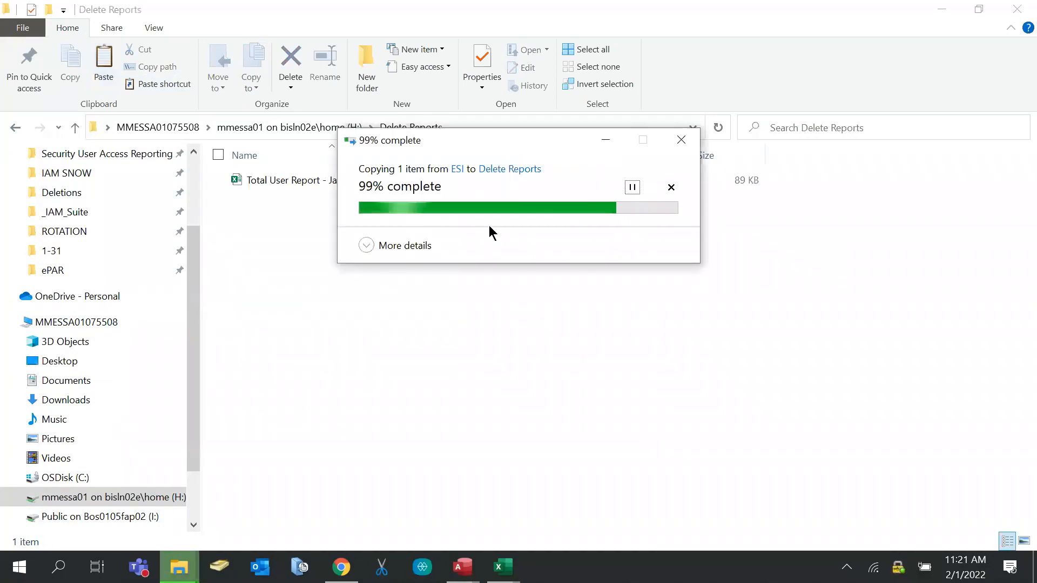
pyautogui.click(401, 181)
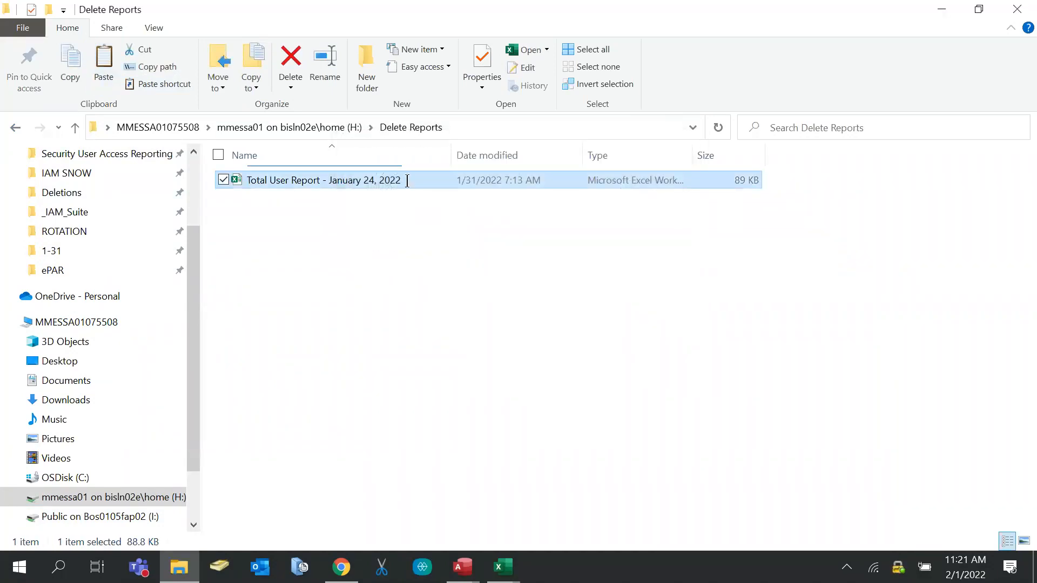
pyautogui.write('ESI')
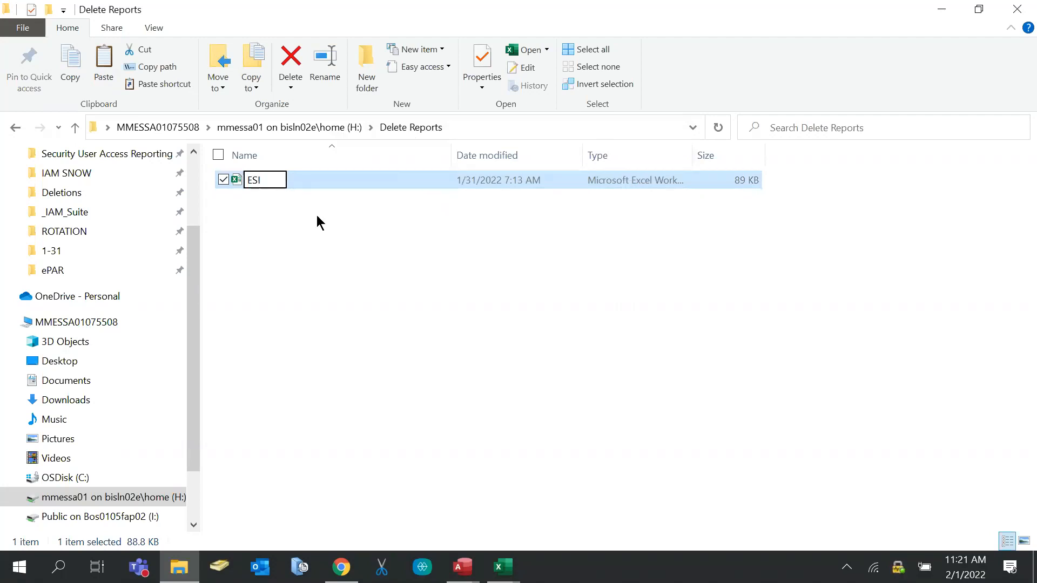
pyautogui.click(397, 132)
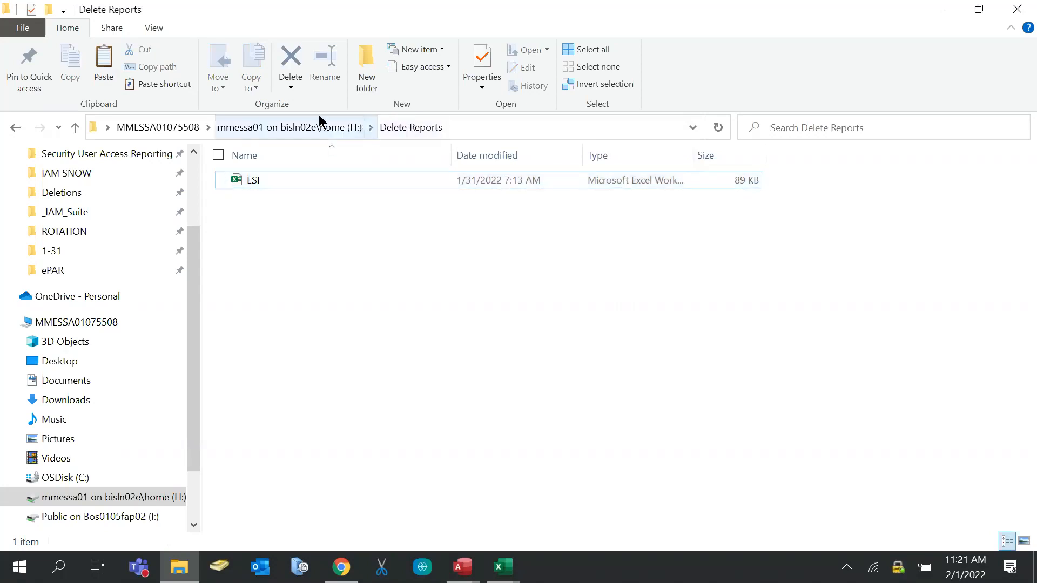
pyautogui.click(295, 127)
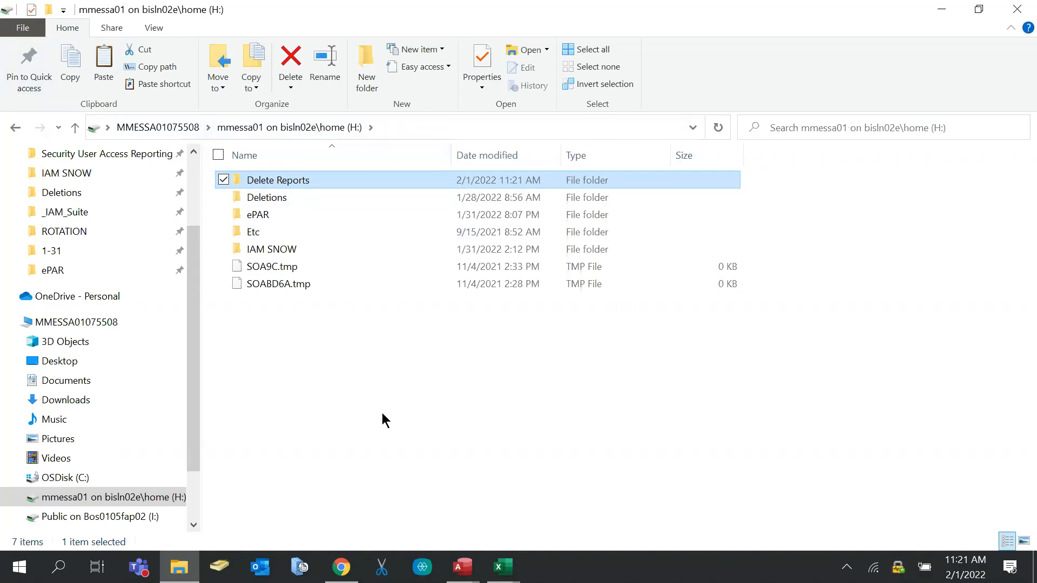
# Create a subfolder named 'Input Data' inside Delete Reports
pyautogui.doubleClick(279, 180)
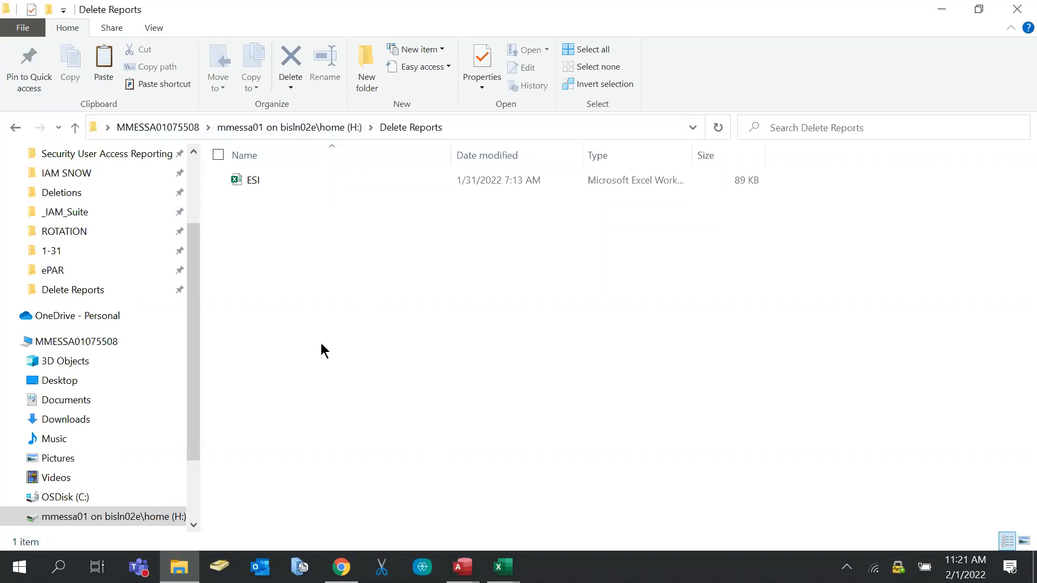
pyautogui.click(366, 69)
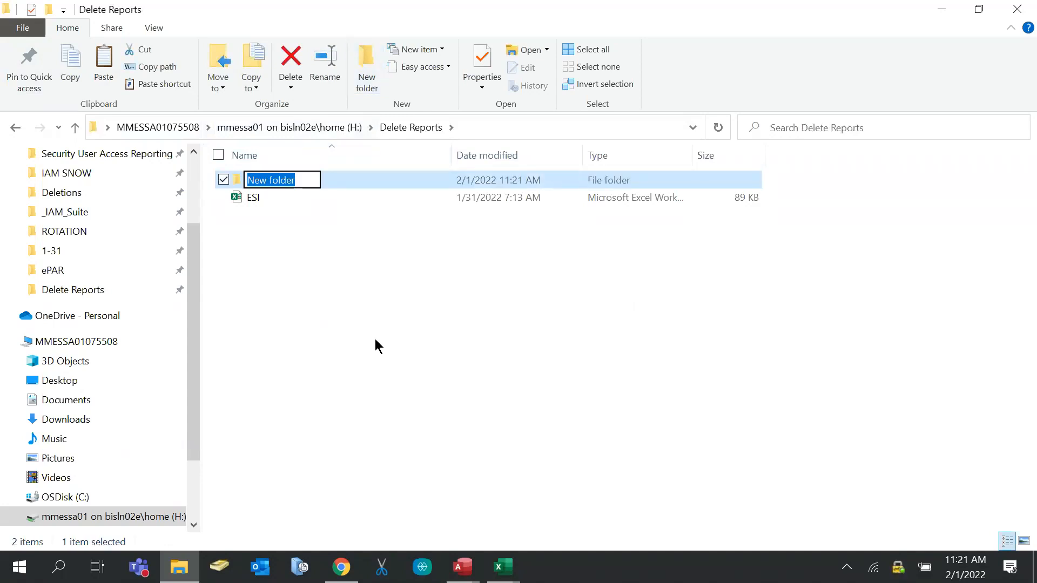
pyautogui.write('I')
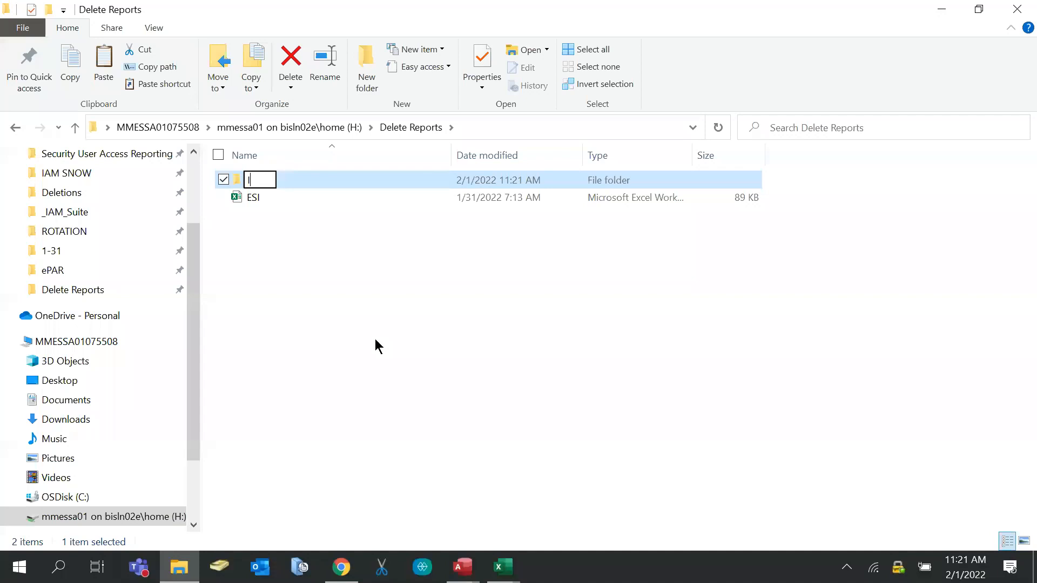
pyautogui.write('nput D')
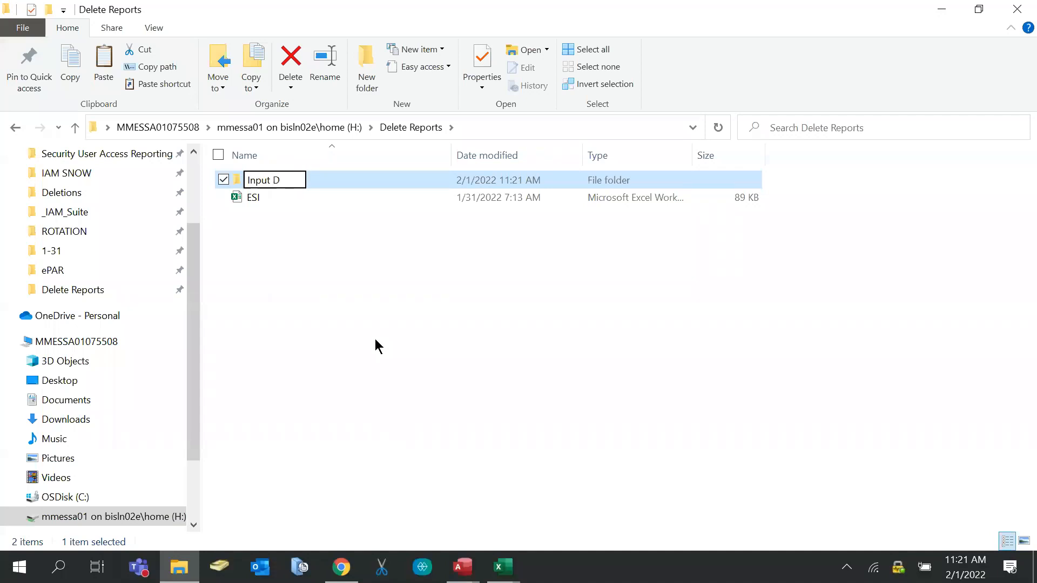
pyautogui.write('ata')
pyautogui.press('Return')
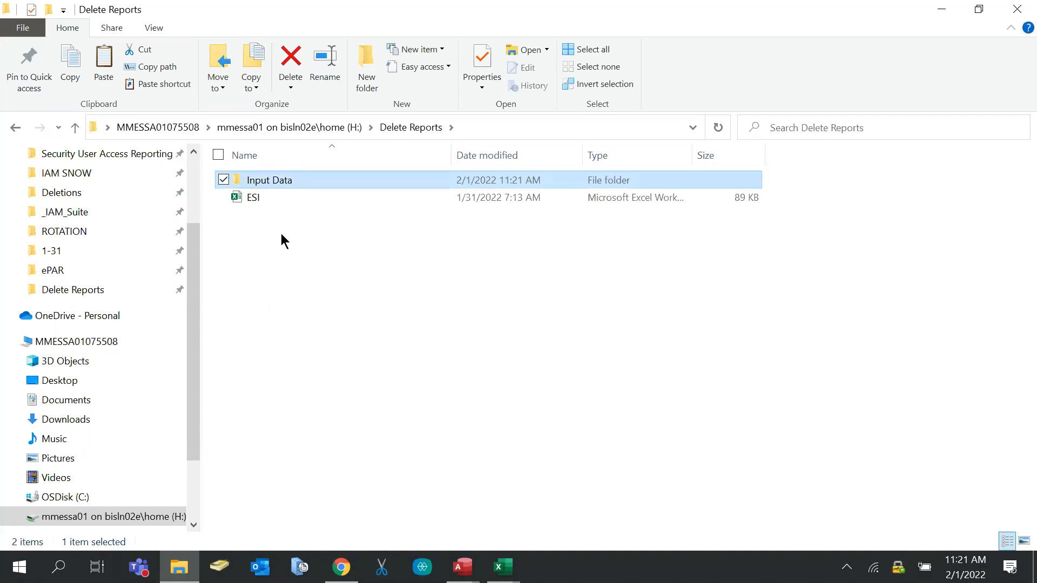
pyautogui.click(265, 221)
# Move the ESI file into Input Data and pin Input Data to Quick access
pyautogui.click(248, 200)
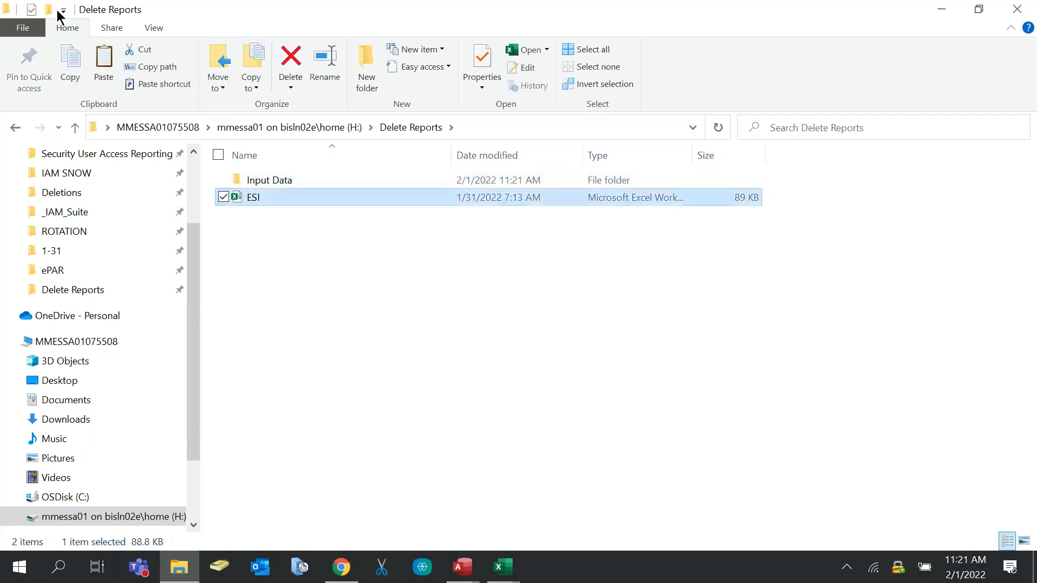
pyautogui.doubleClick(333, 181)
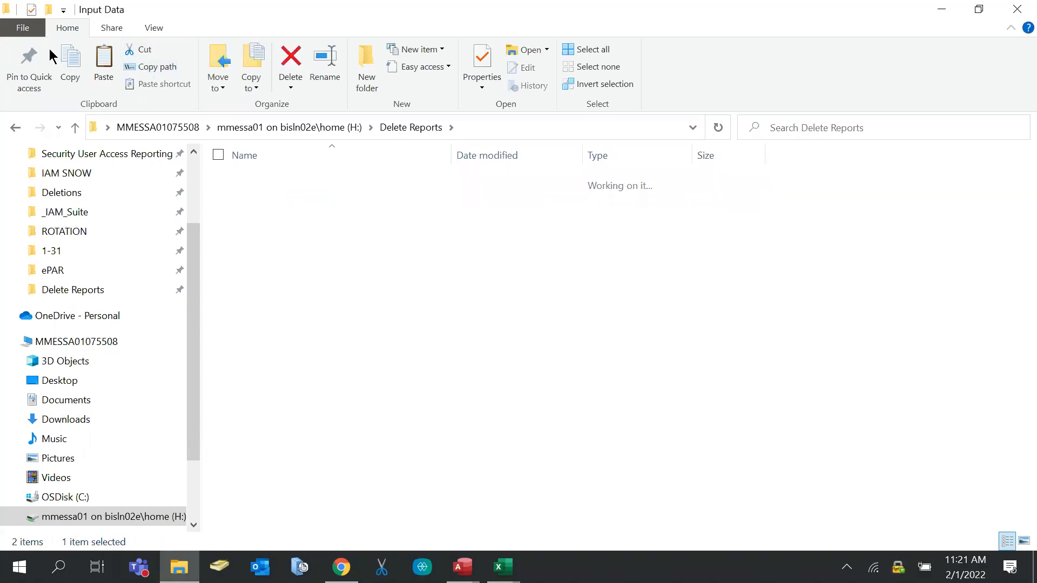
pyautogui.hotkey('ctrl', 'v')
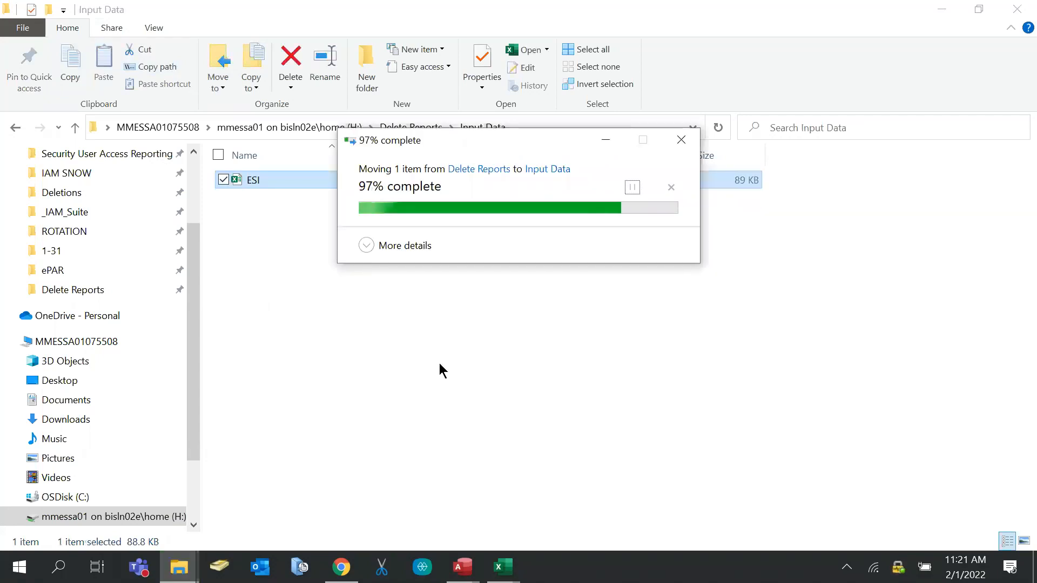
pyautogui.click(228, 321)
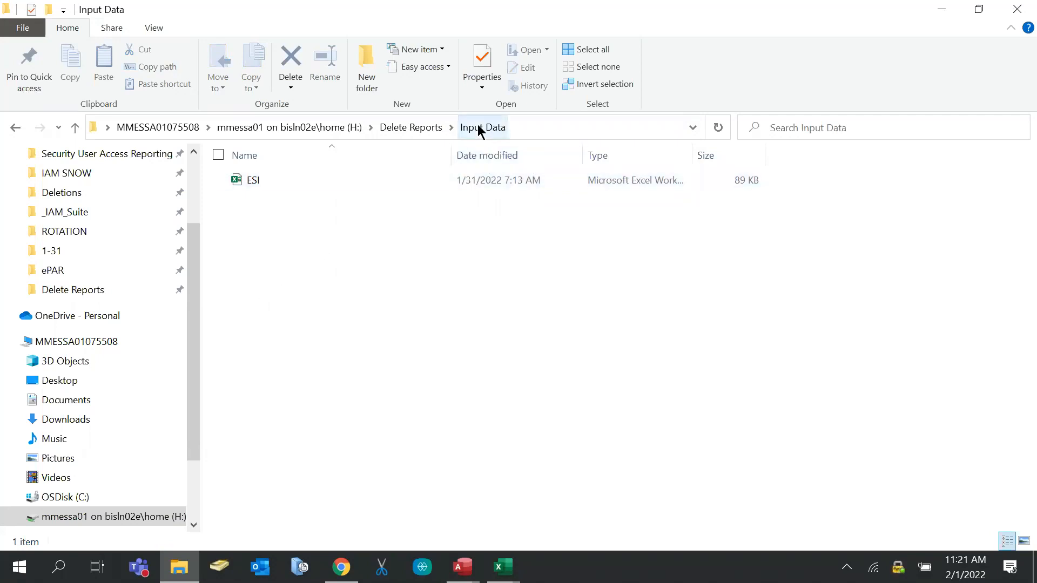
pyautogui.click(417, 126)
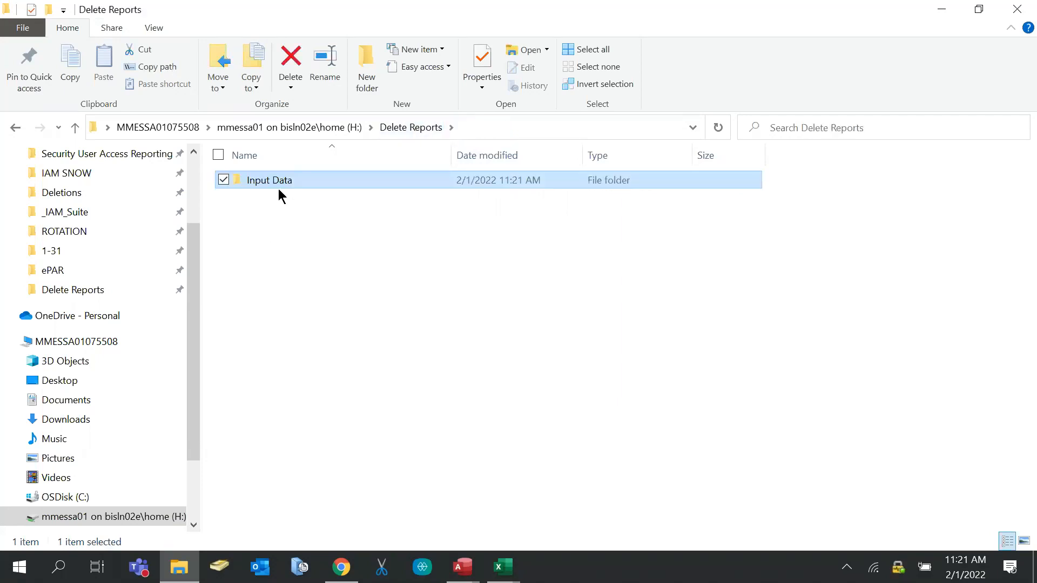
pyautogui.click(29, 68)
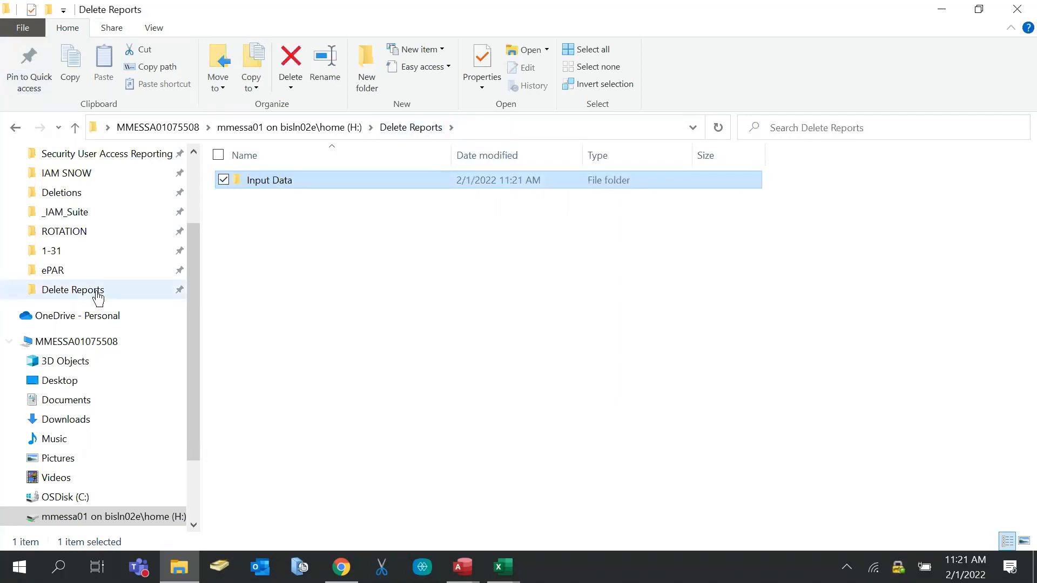
pyautogui.scroll(2, 70, 250)
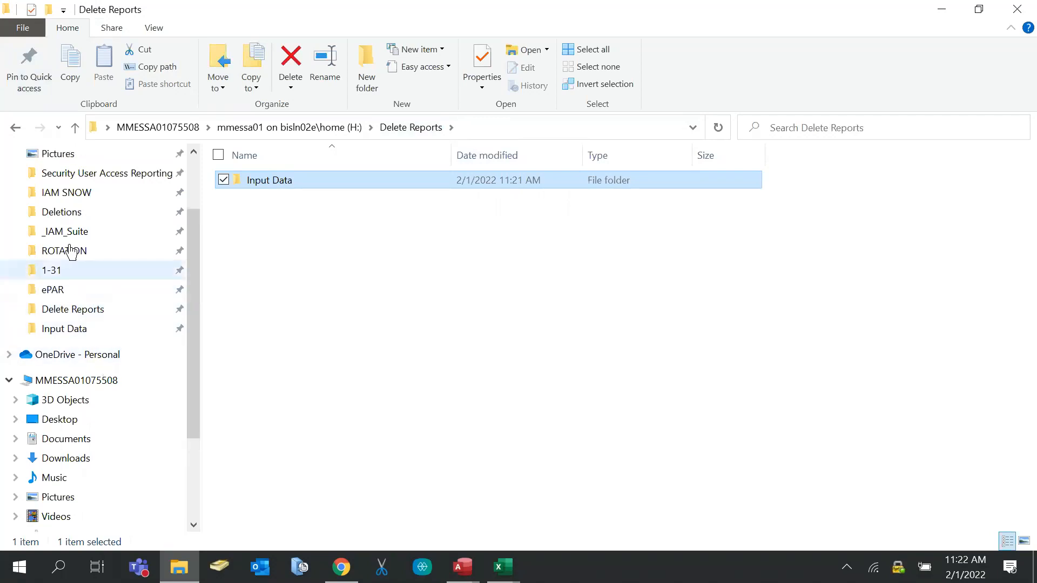
# Select the top claims ops admin group file in the ClaimsOps Solutions Development folder
pyautogui.click(83, 194)
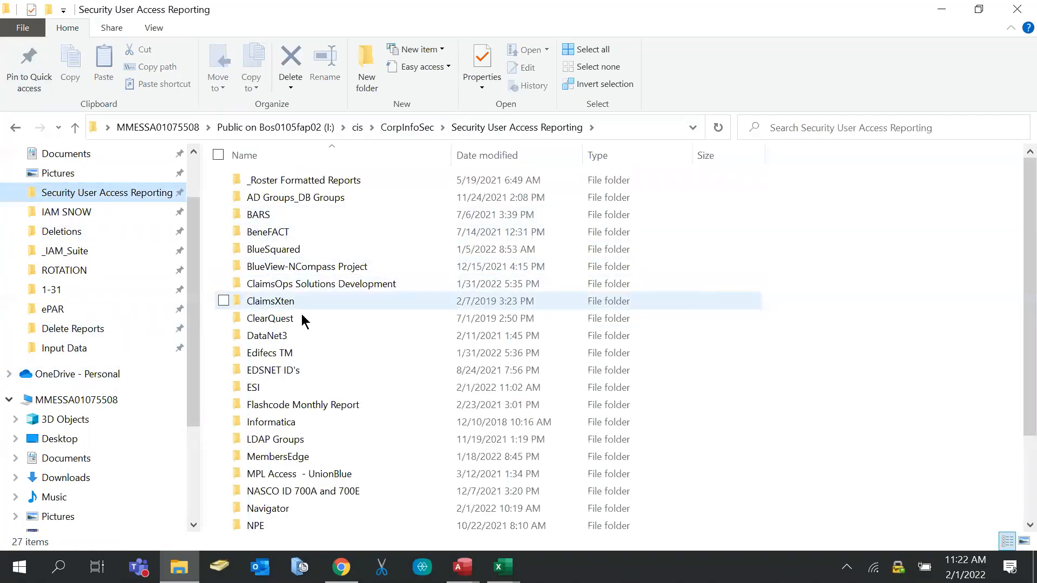
pyautogui.scroll(-2, 300, 324)
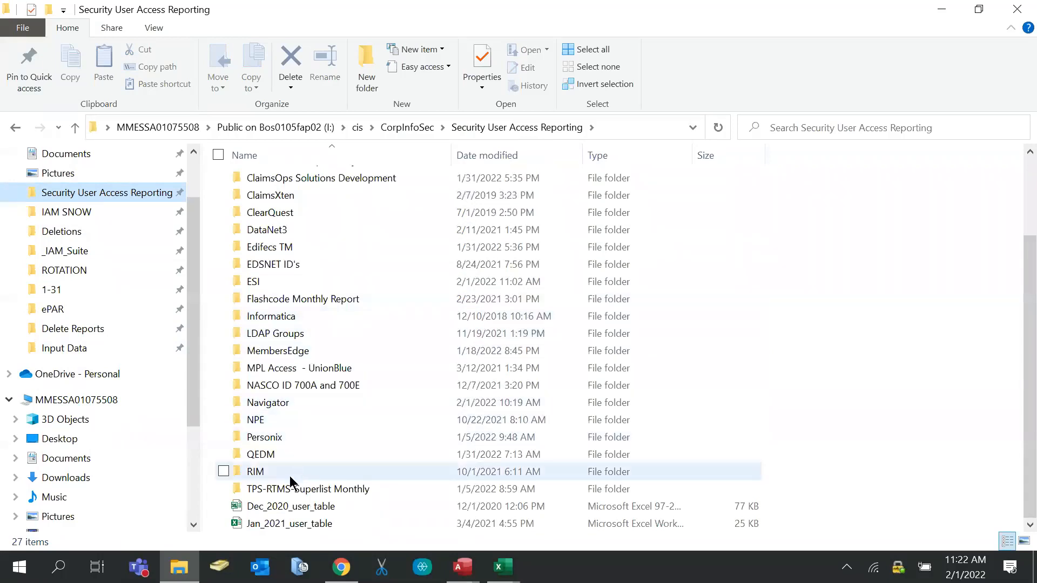
pyautogui.scroll(2, 295, 270)
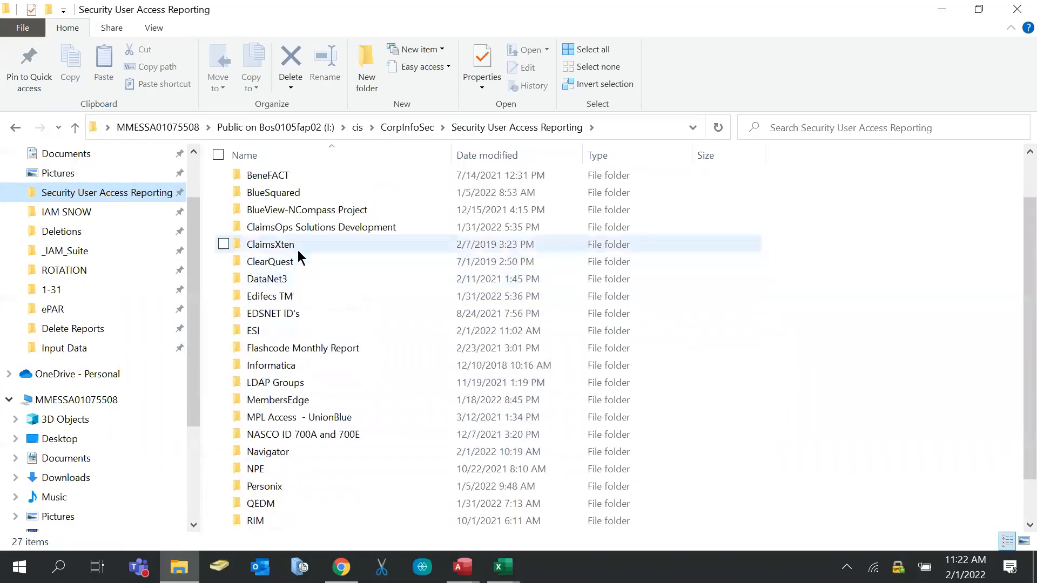
pyautogui.doubleClick(284, 231)
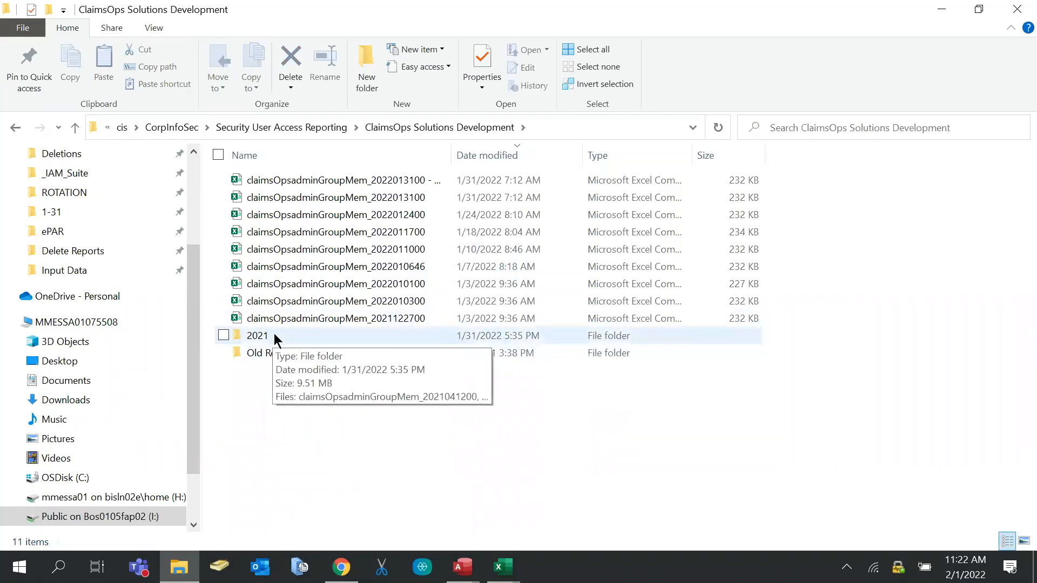
pyautogui.click(312, 181)
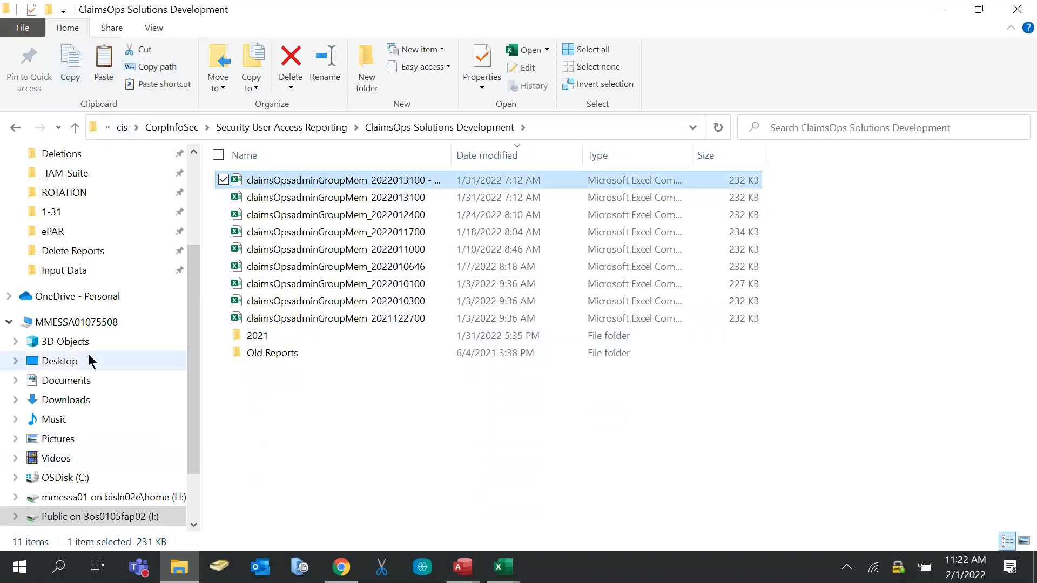
# Paste the claims file into Input Data and rename it 'ClaimsOps'
pyautogui.click(92, 270)
pyautogui.click(102, 70)
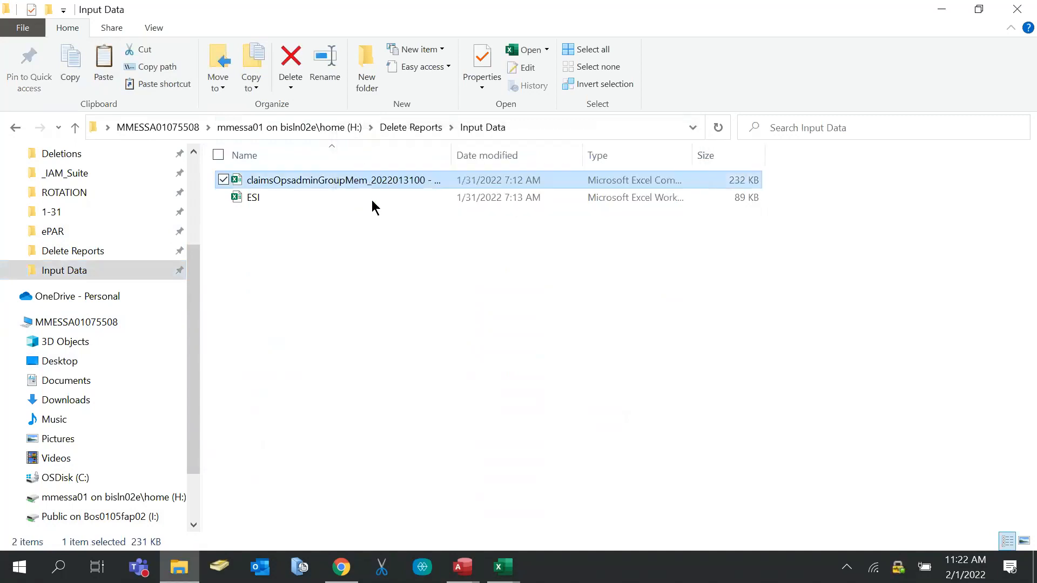
pyautogui.click(413, 180)
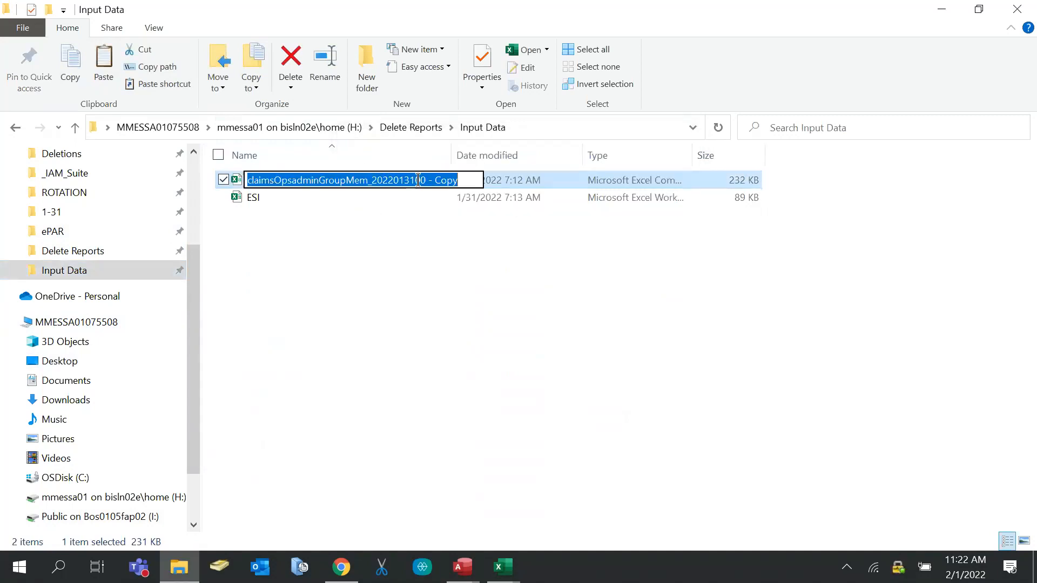
pyautogui.write('Claim')
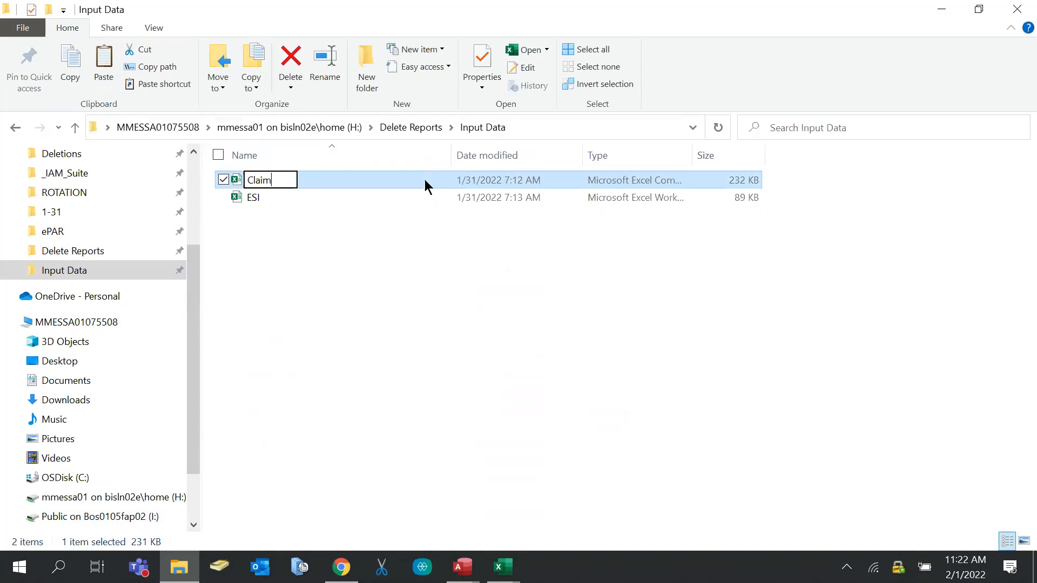
pyautogui.write('sOps')
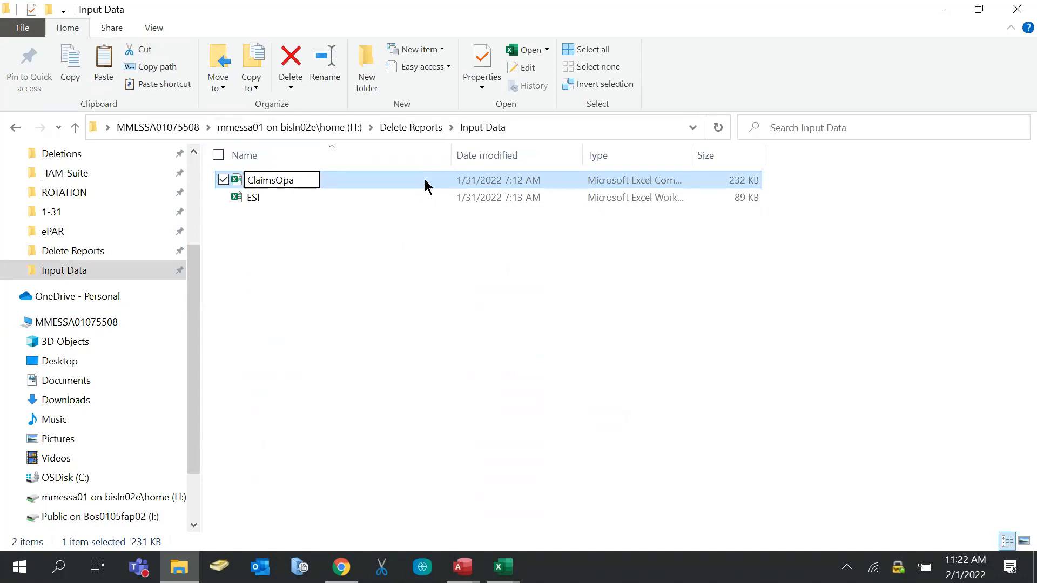
pyautogui.click(290, 245)
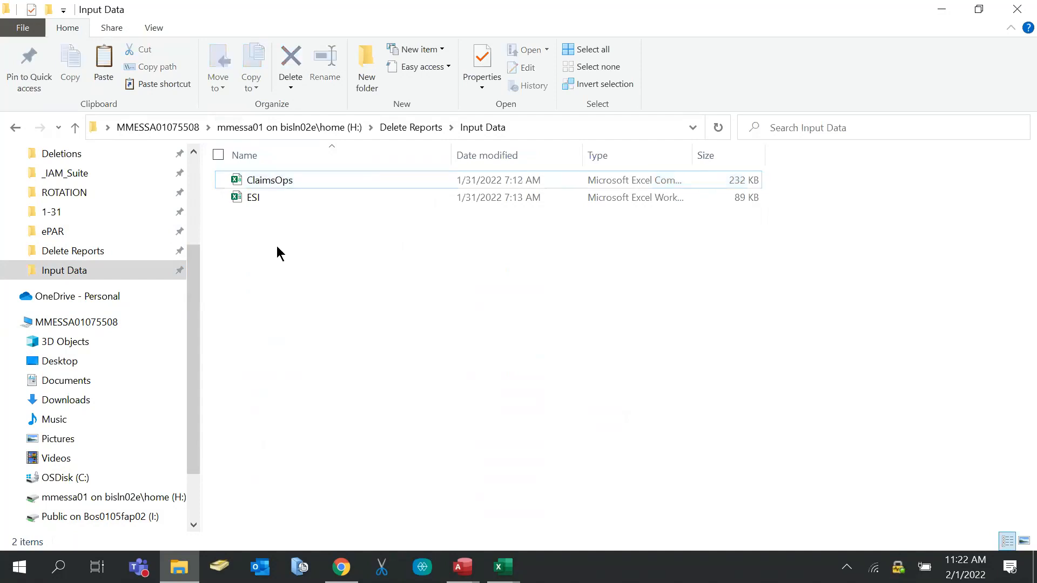
pyautogui.scroll(3, 104, 238)
pyautogui.click(148, 193)
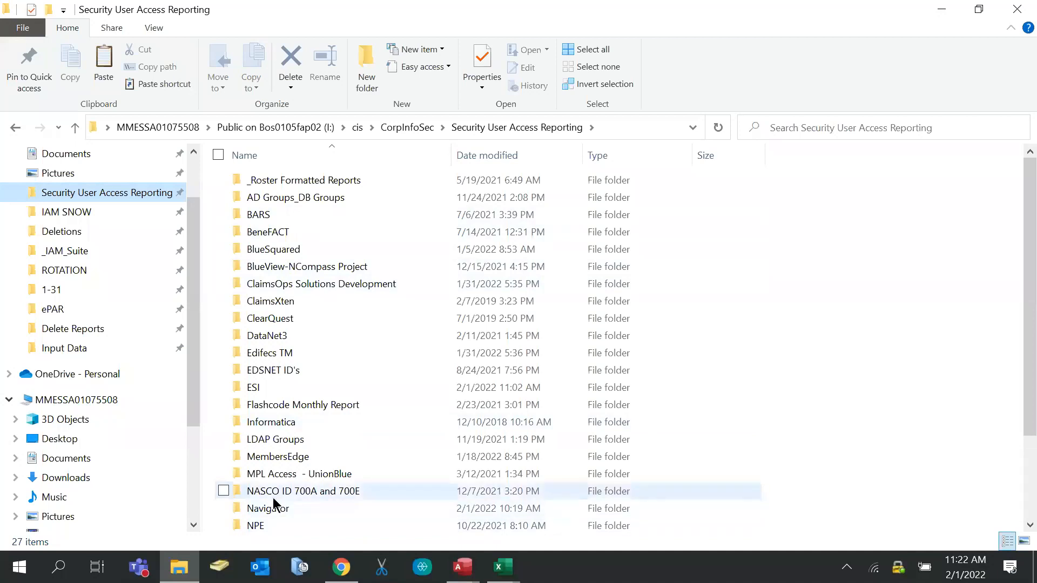
pyautogui.scroll(-2, 286, 500)
pyautogui.doubleClick(259, 454)
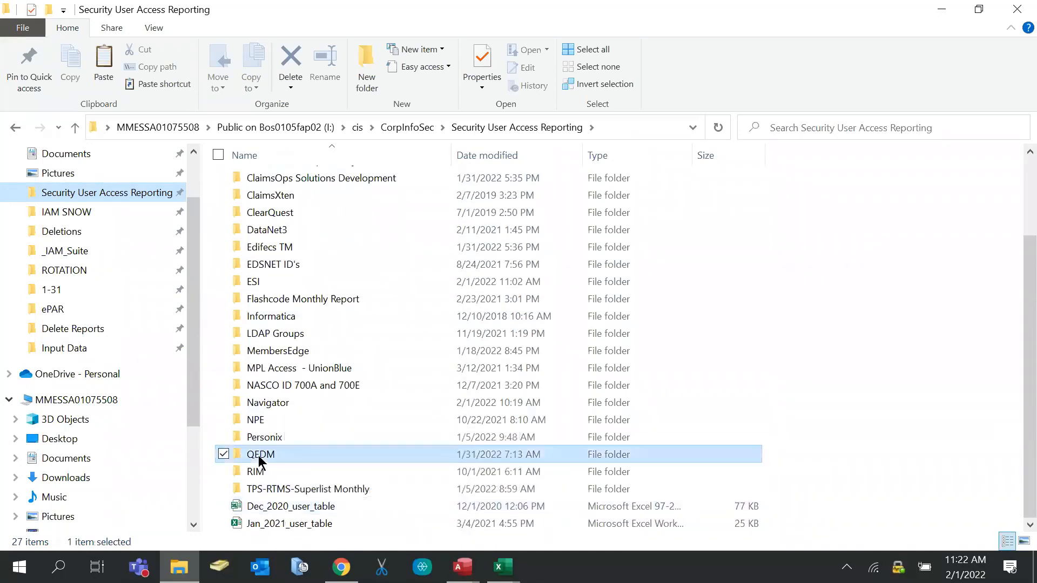
pyautogui.scroll(-10, 302, 247)
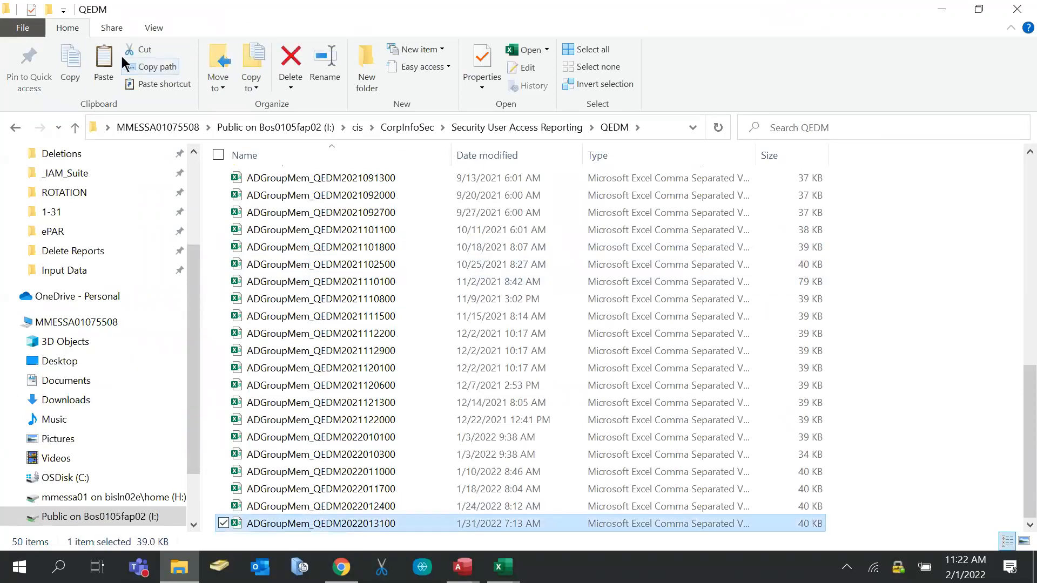
pyautogui.click(116, 272)
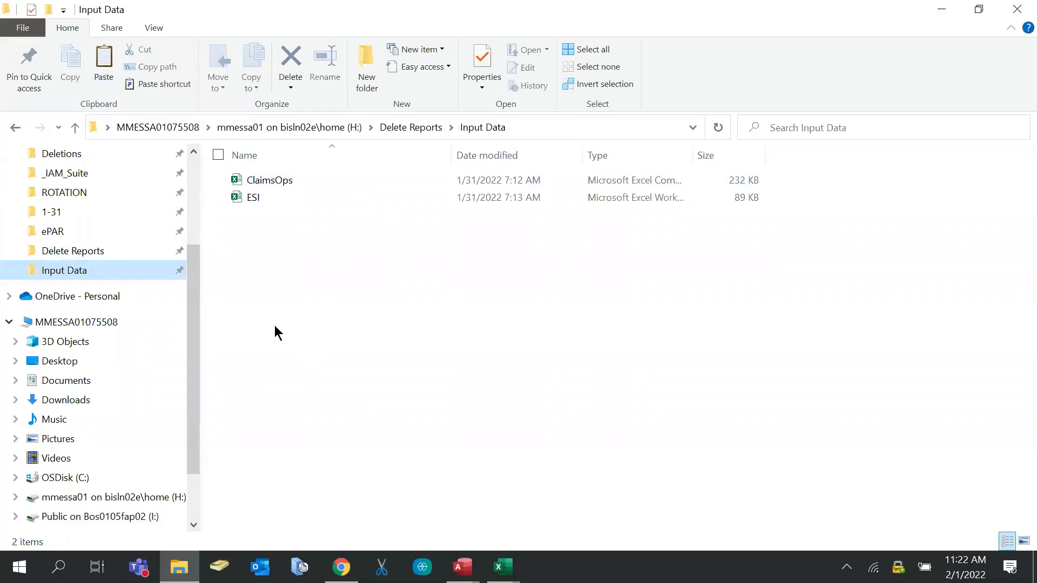
pyautogui.hotkey('ctrl', 'v')
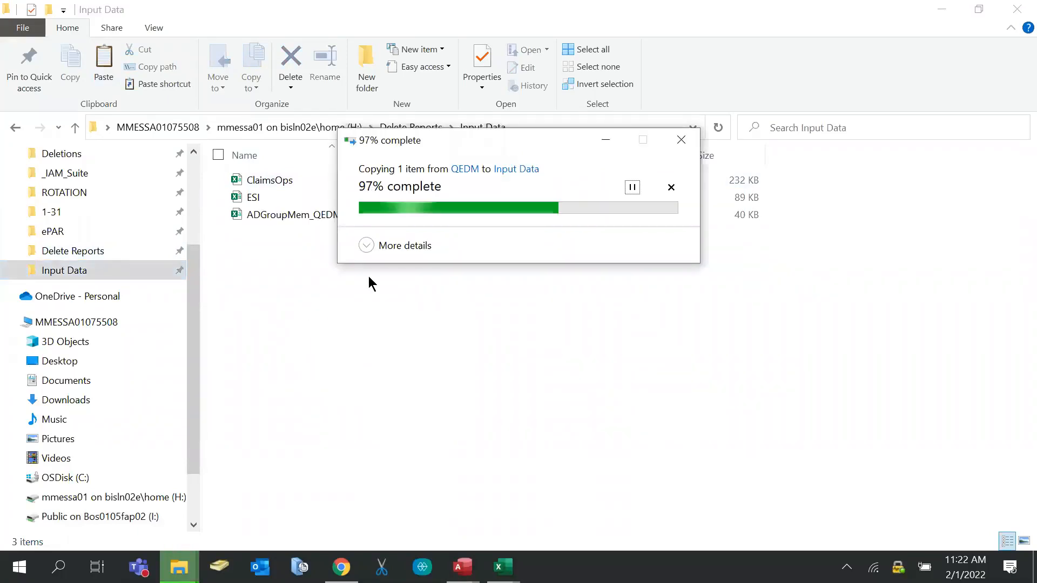
pyautogui.click(407, 177)
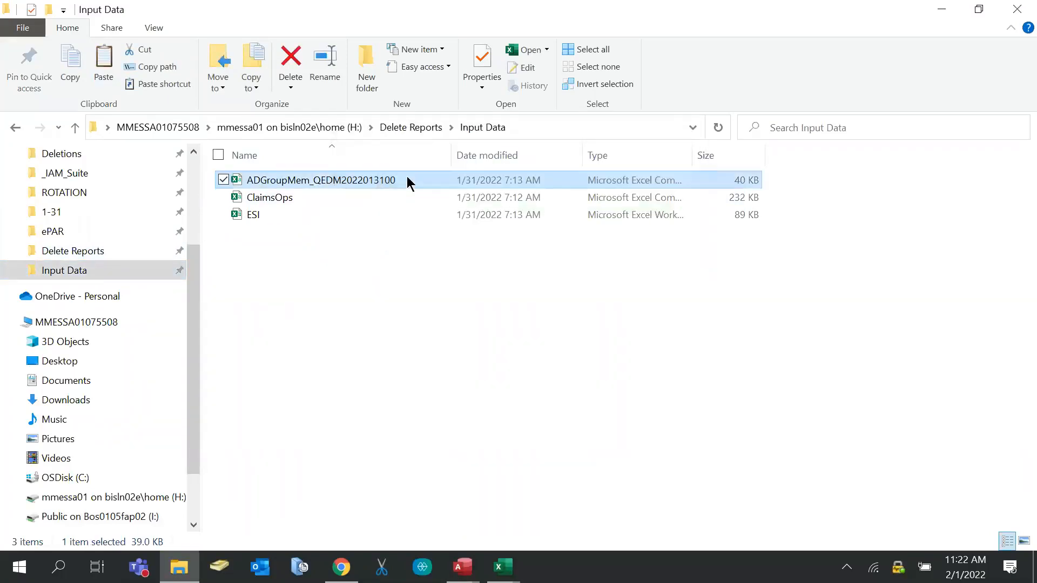
pyautogui.write('QEDM')
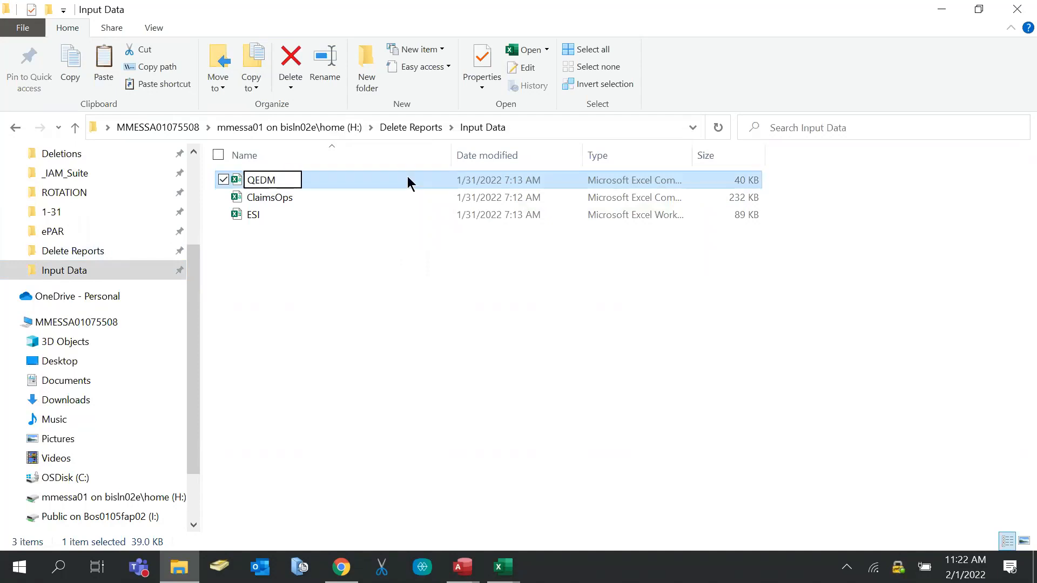
pyautogui.click(326, 249)
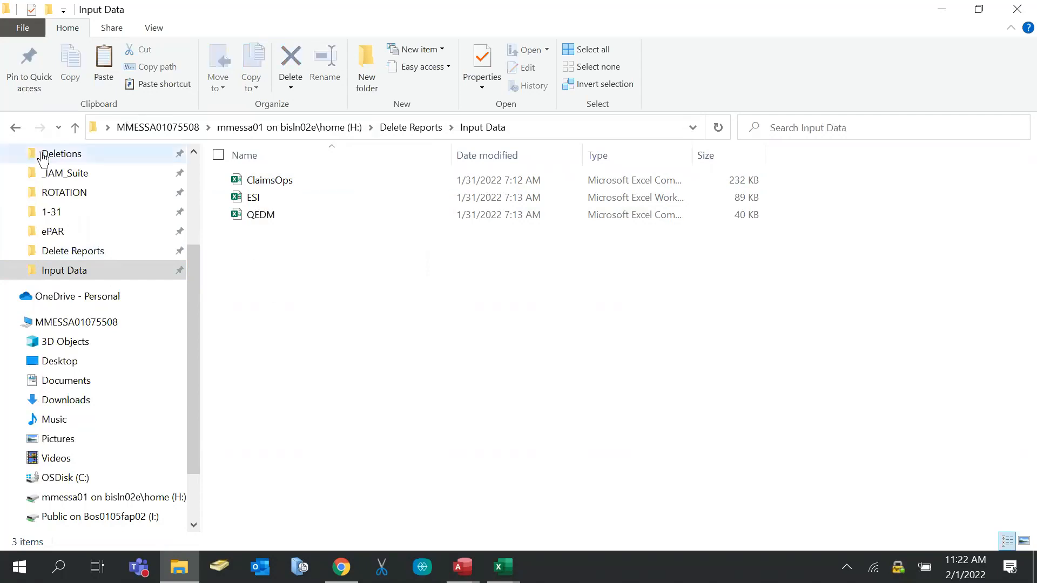
pyautogui.scroll(2, 69, 247)
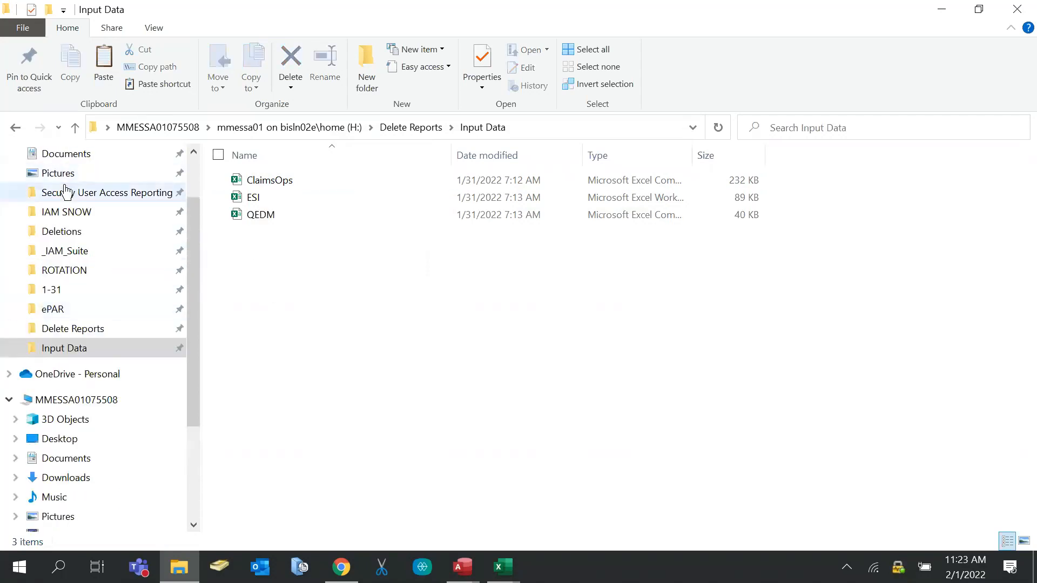
pyautogui.click(57, 194)
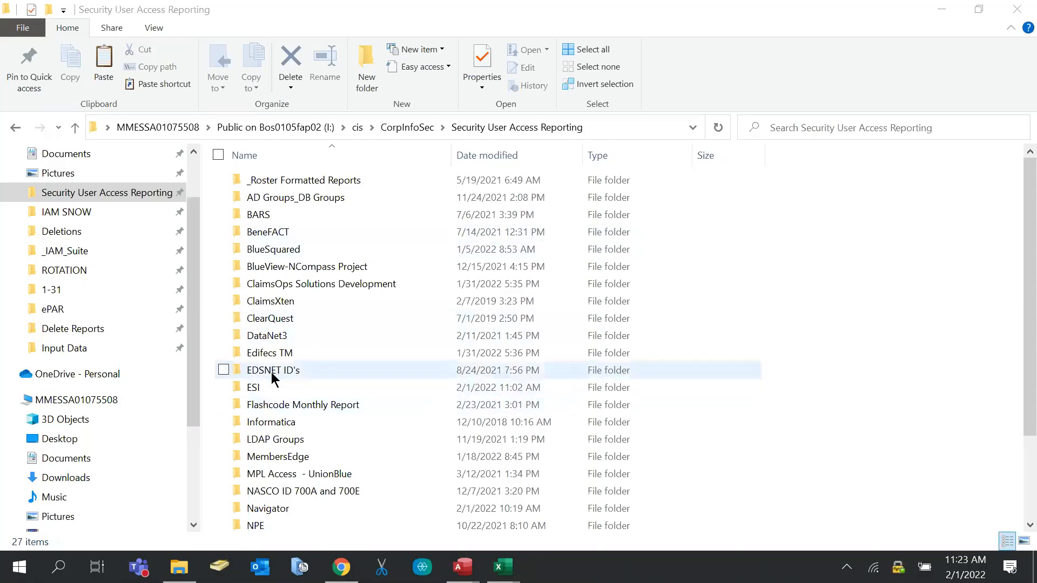
pyautogui.doubleClick(278, 355)
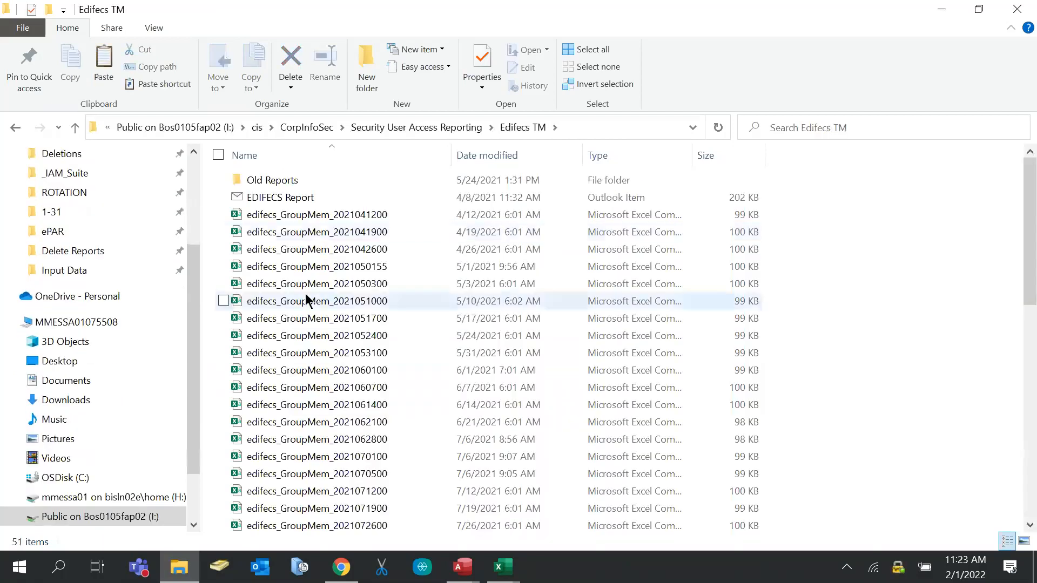
pyautogui.scroll(-10, 303, 261)
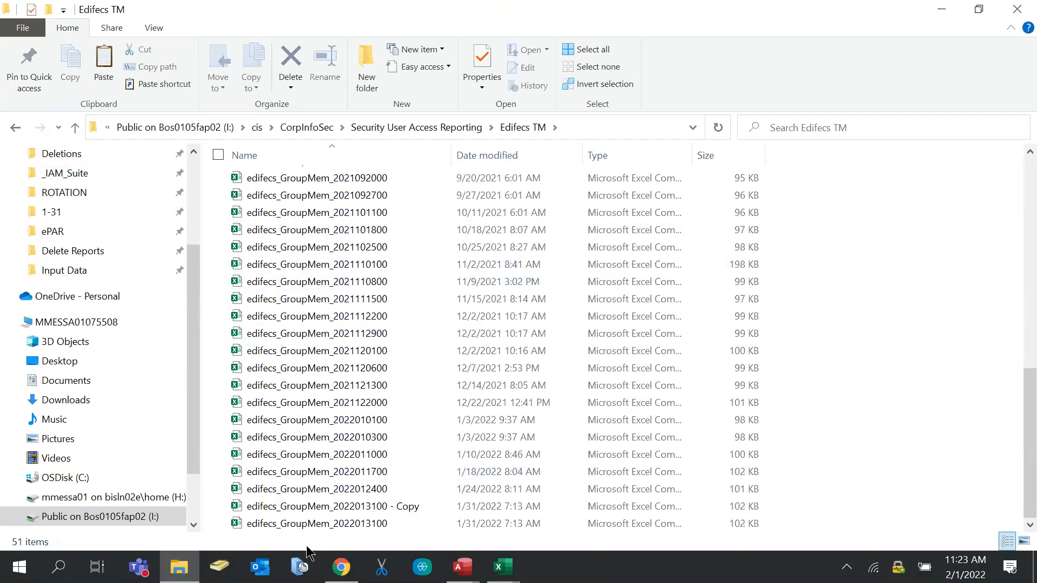
pyautogui.click(320, 507)
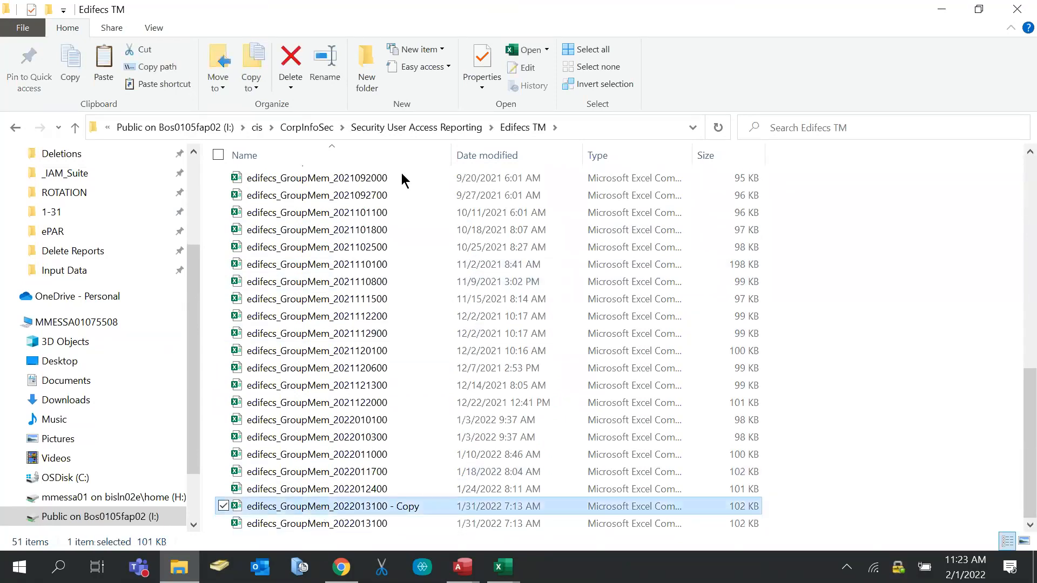
pyautogui.click(75, 270)
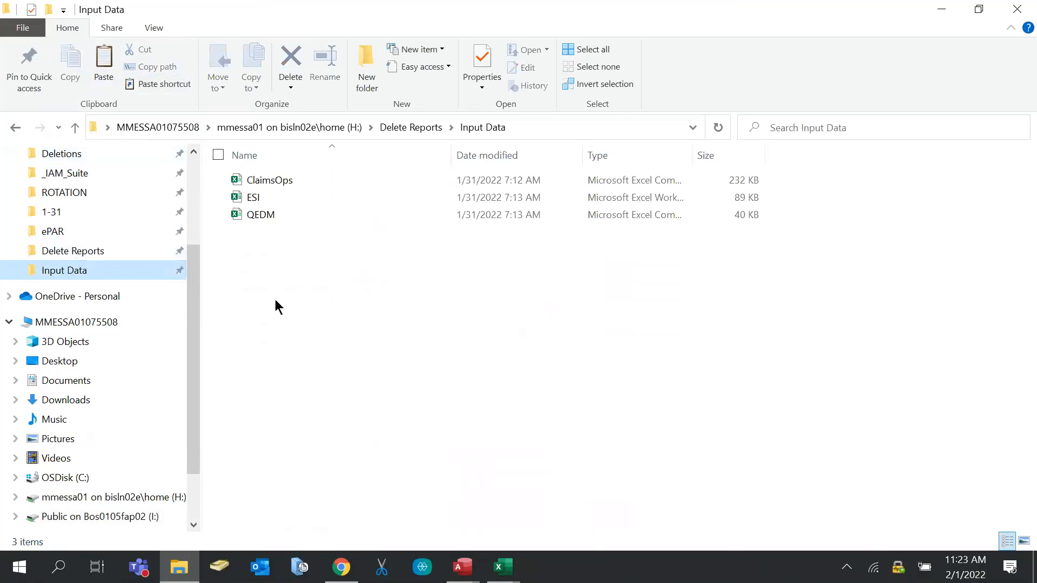
pyautogui.hotkey('ctrl', 'v')
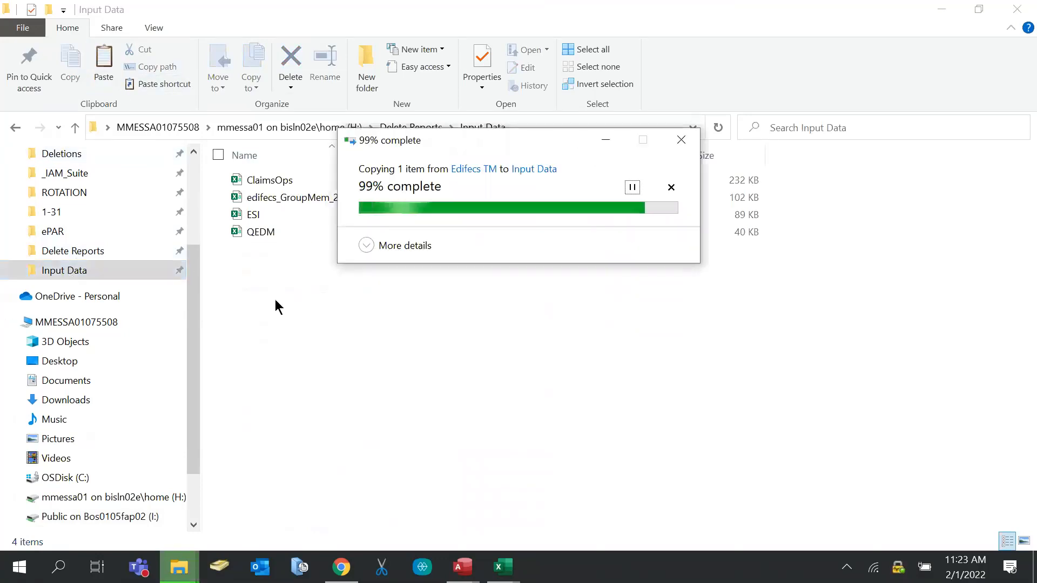
pyautogui.click(423, 196)
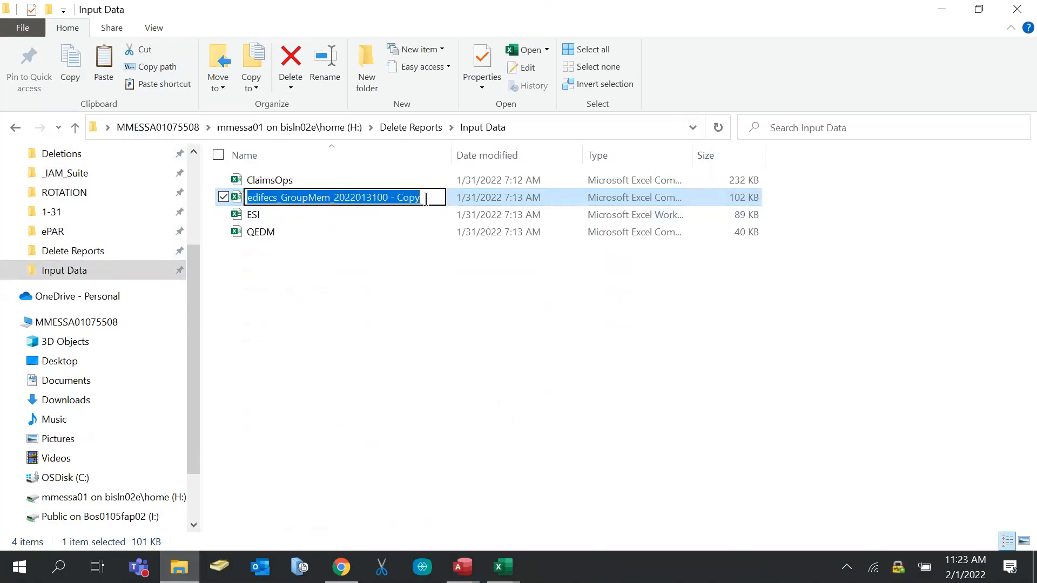
pyautogui.write('EDIFECS')
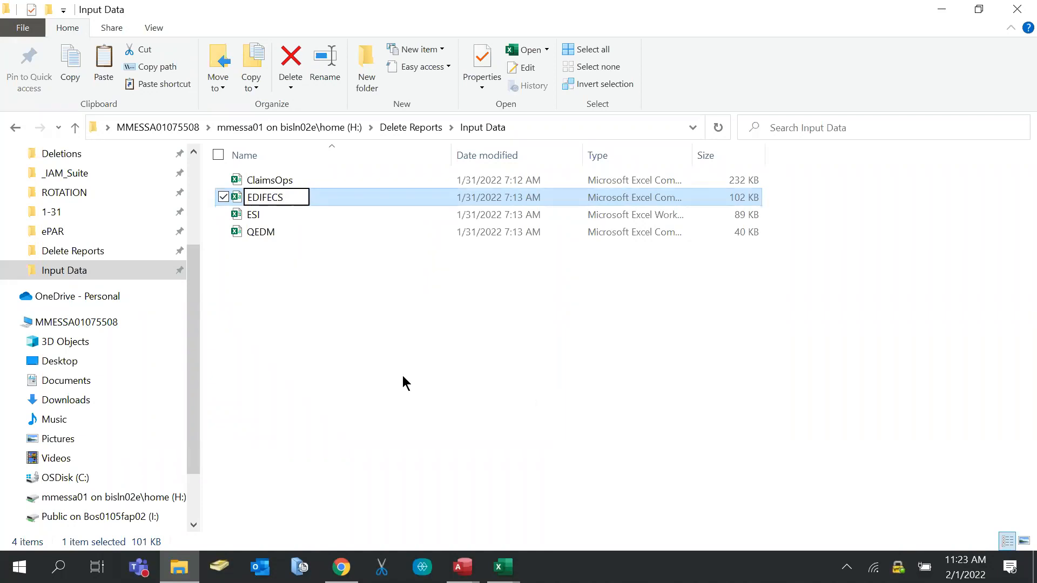
pyautogui.click(432, 302)
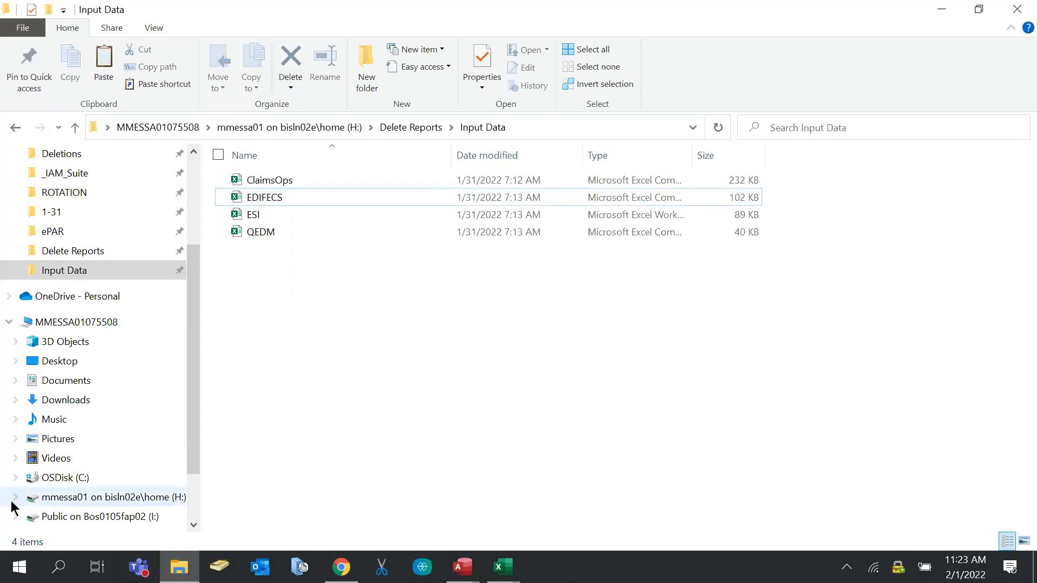
# Go to Security User Access Reporting and scroll through its 27 items
pyautogui.scroll(1, 60, 231)
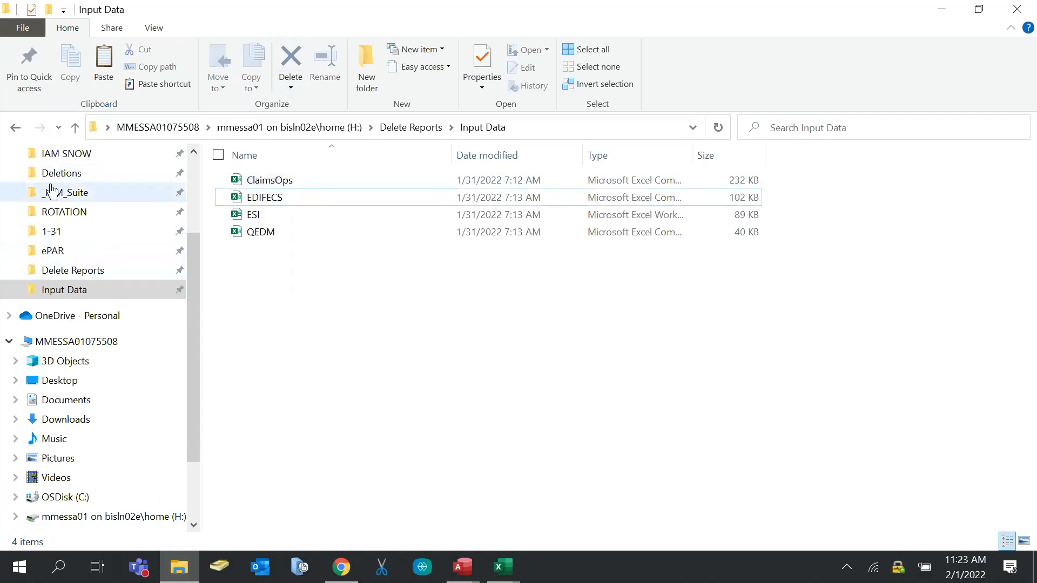
pyautogui.scroll(1, 55, 192)
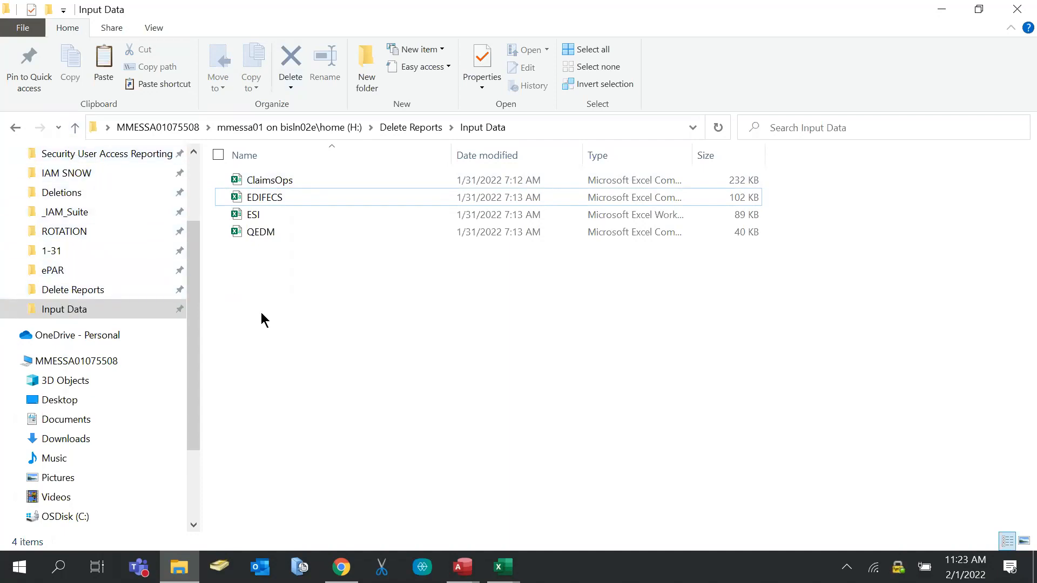
pyautogui.scroll(1, 70, 250)
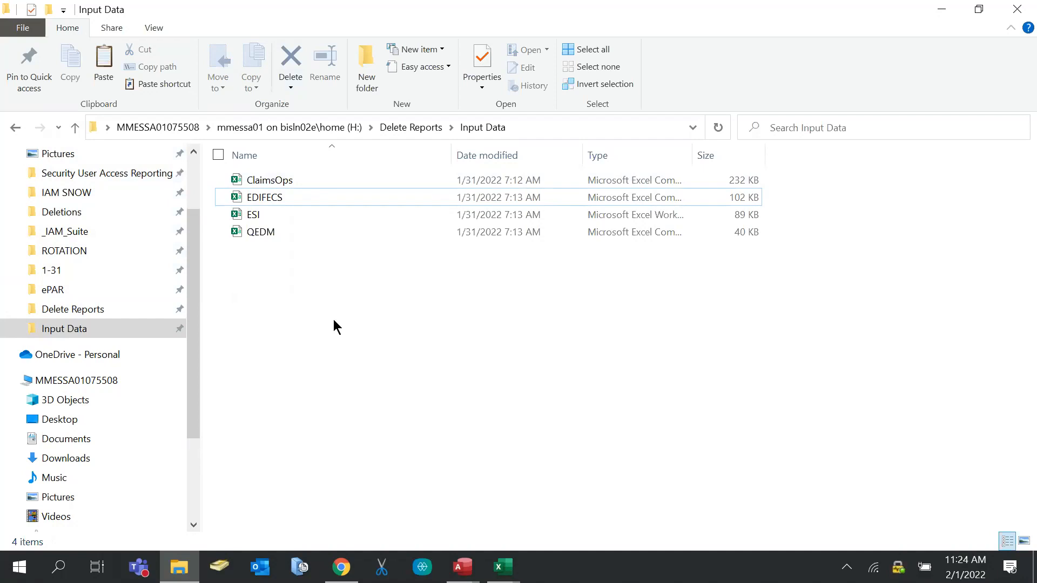
pyautogui.moveTo(478, 561)
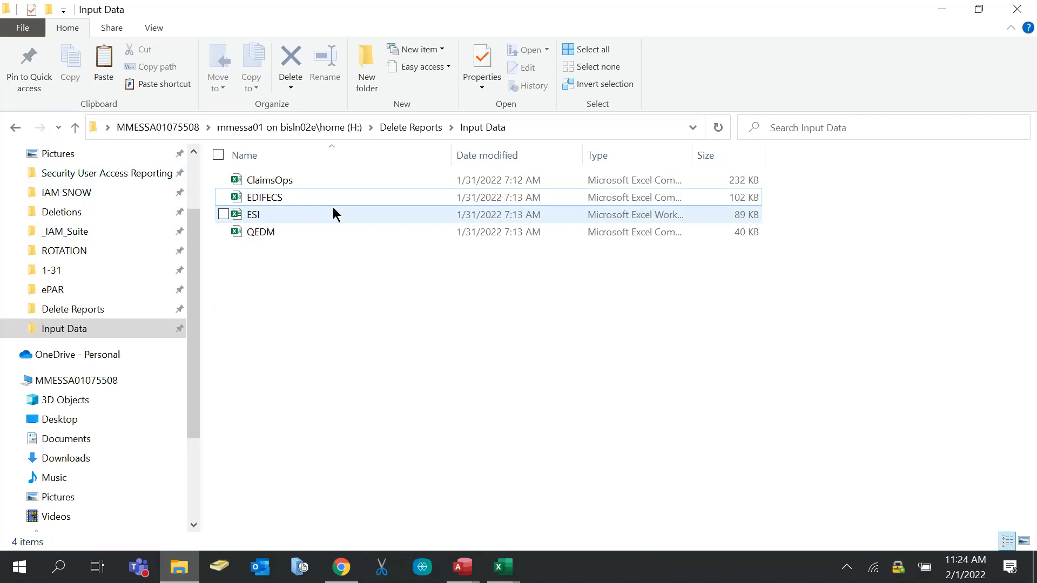
pyautogui.click(97, 172)
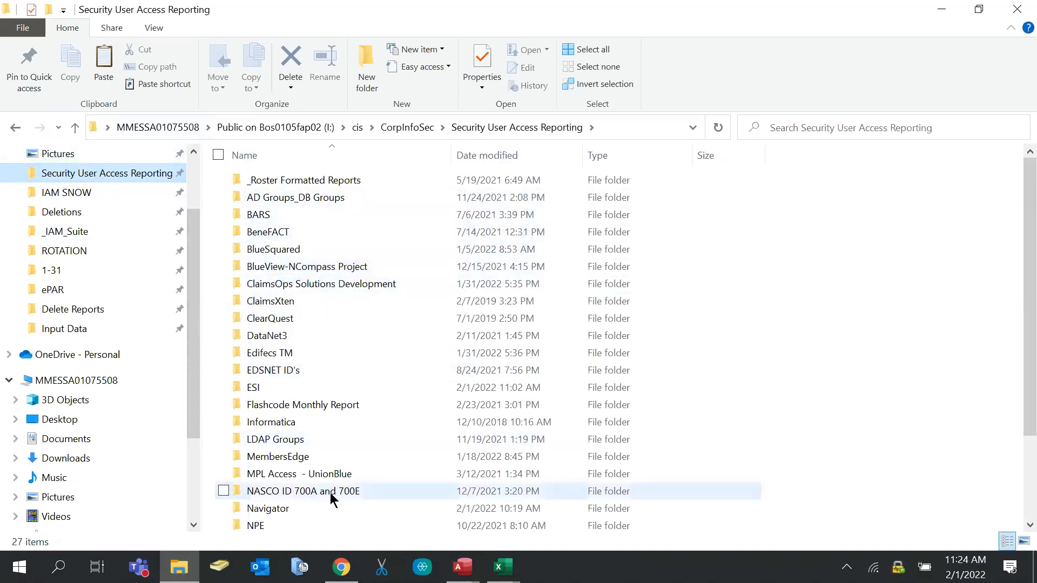
pyautogui.scroll(-1, 360, 474)
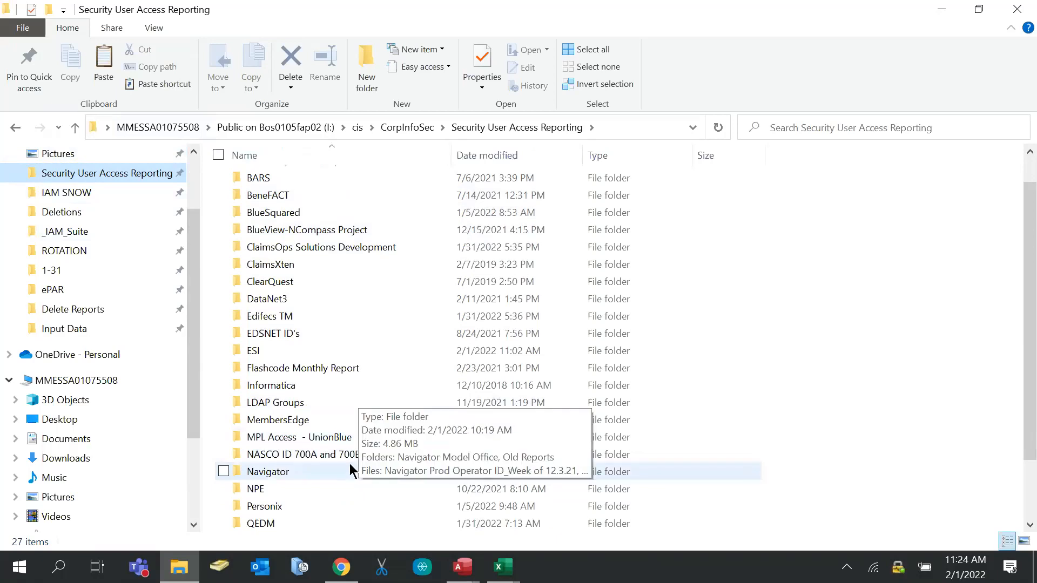
pyautogui.scroll(-1, 349, 464)
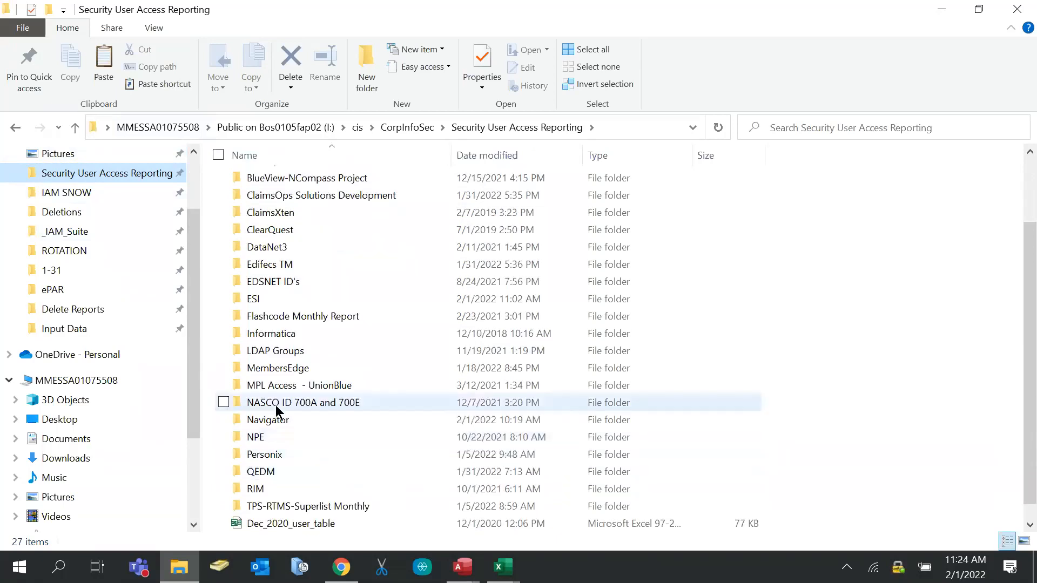
pyautogui.scroll(2, 356, 389)
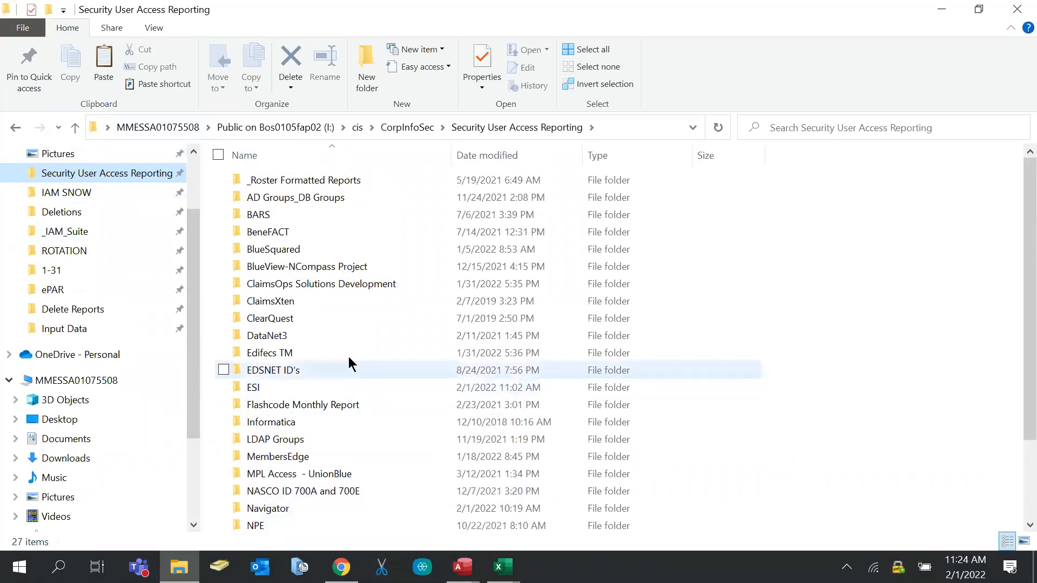
# Select the newest benefact_security_prod_700_20220201 file in BeneFACT > Prod
pyautogui.click(298, 230)
pyautogui.doubleClick(298, 230)
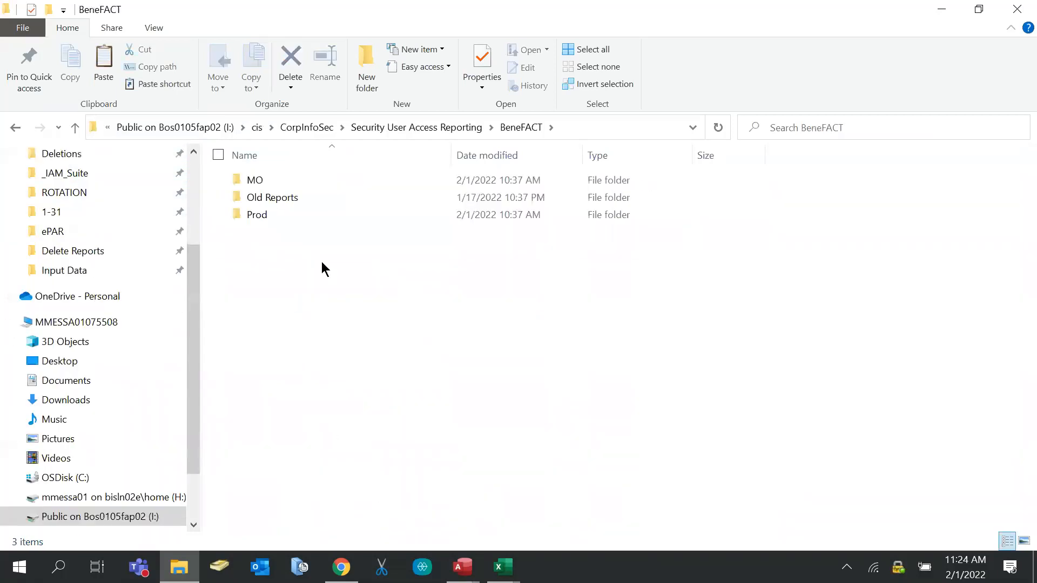
pyautogui.click(260, 216)
pyautogui.doubleClick(259, 216)
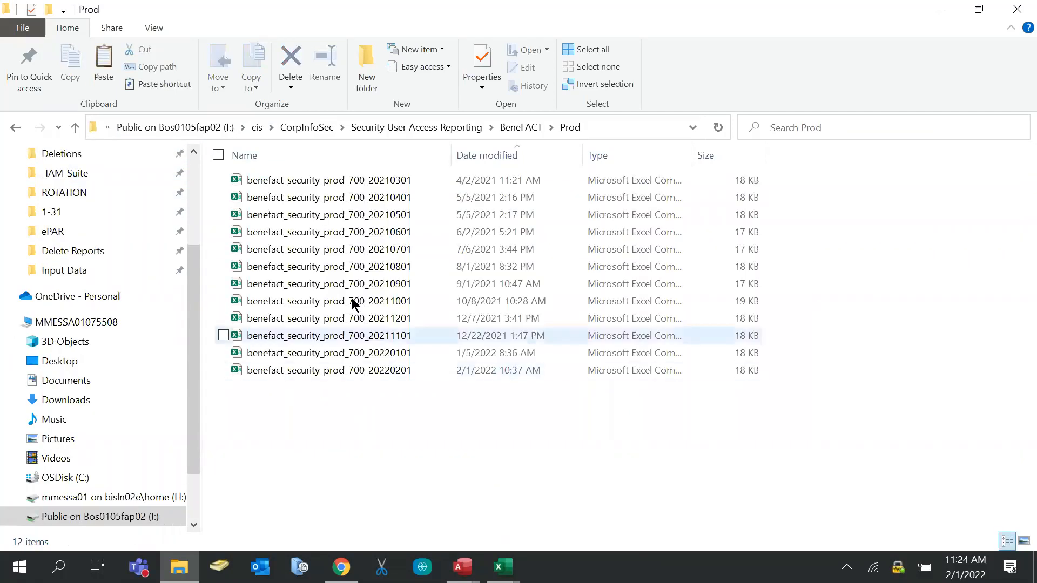
pyautogui.click(386, 372)
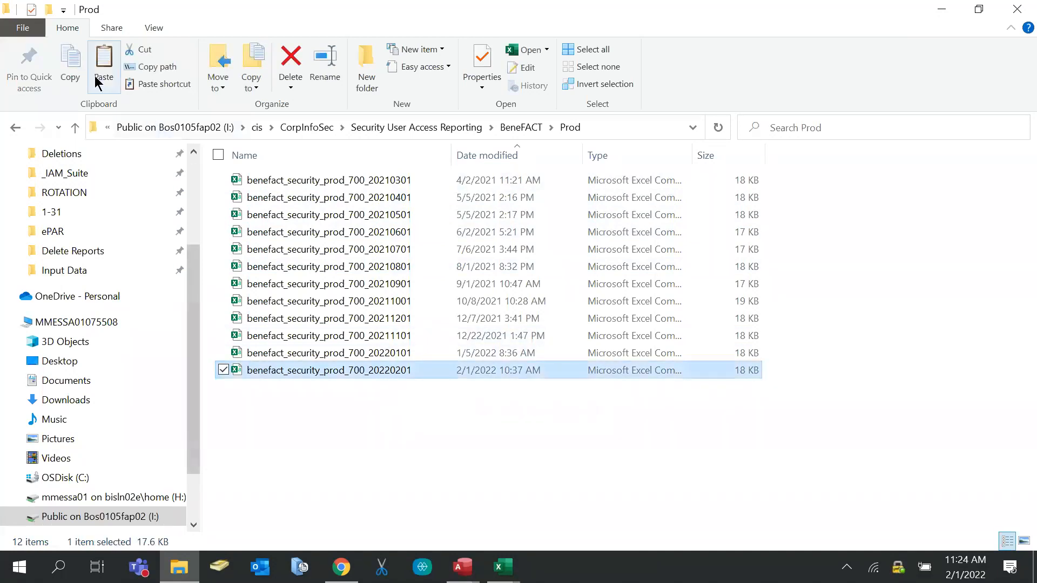
# Paste the benefact file into Input Data and rename it 'Benefact'
pyautogui.click(81, 271)
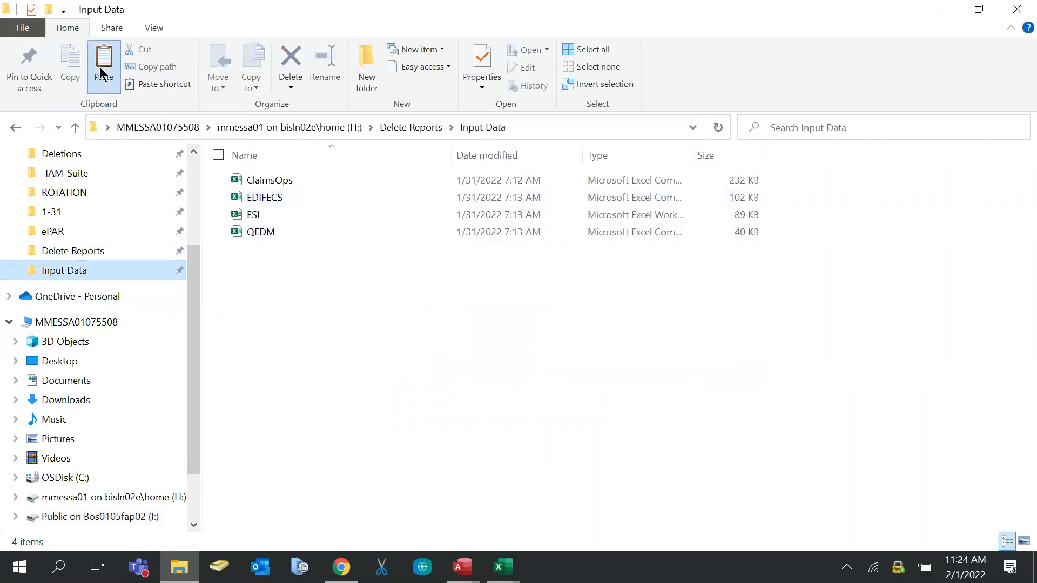
pyautogui.hotkey('ctrl', 'v')
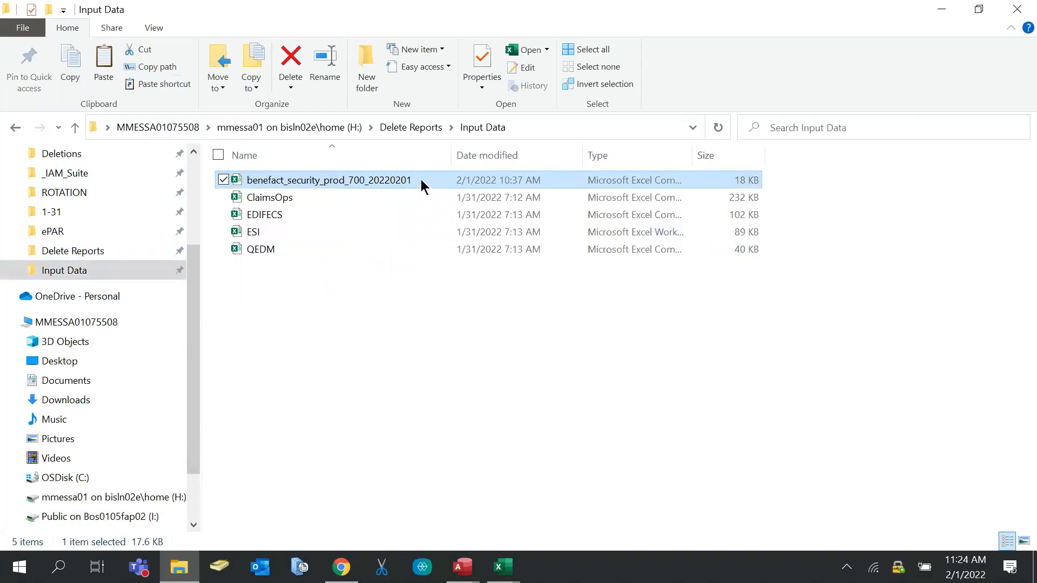
pyautogui.press('F2')
pyautogui.write('B')
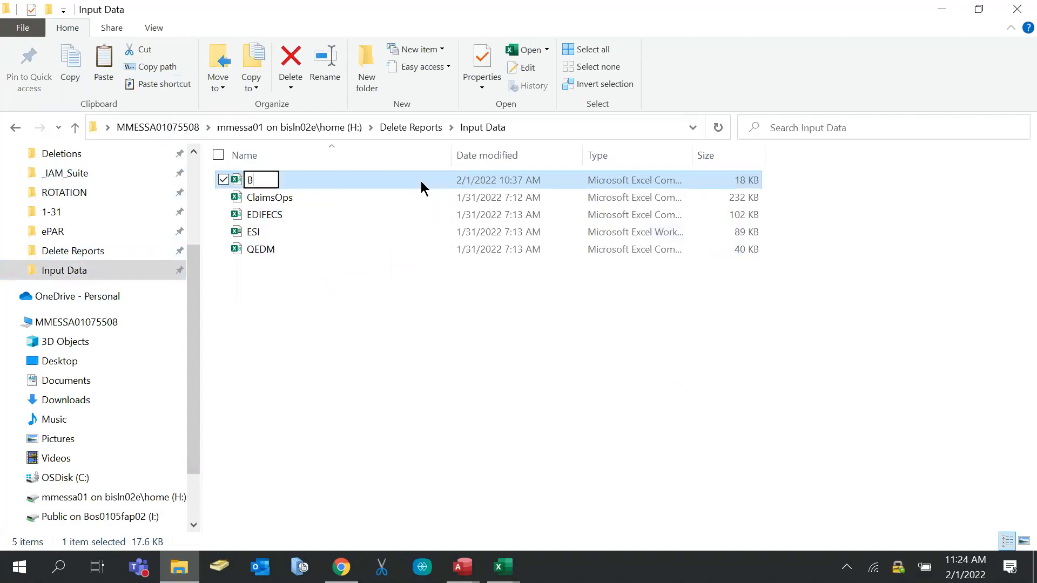
pyautogui.write('enefact')
pyautogui.click(349, 356)
pyautogui.scroll(1, 81, 227)
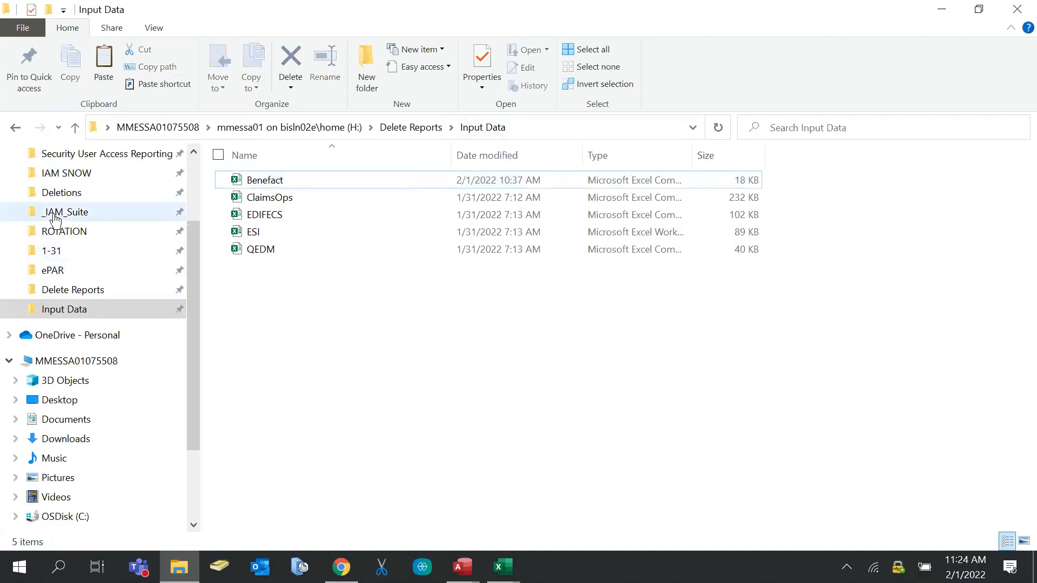
pyautogui.click(123, 154)
pyautogui.scroll(-2, 350, 351)
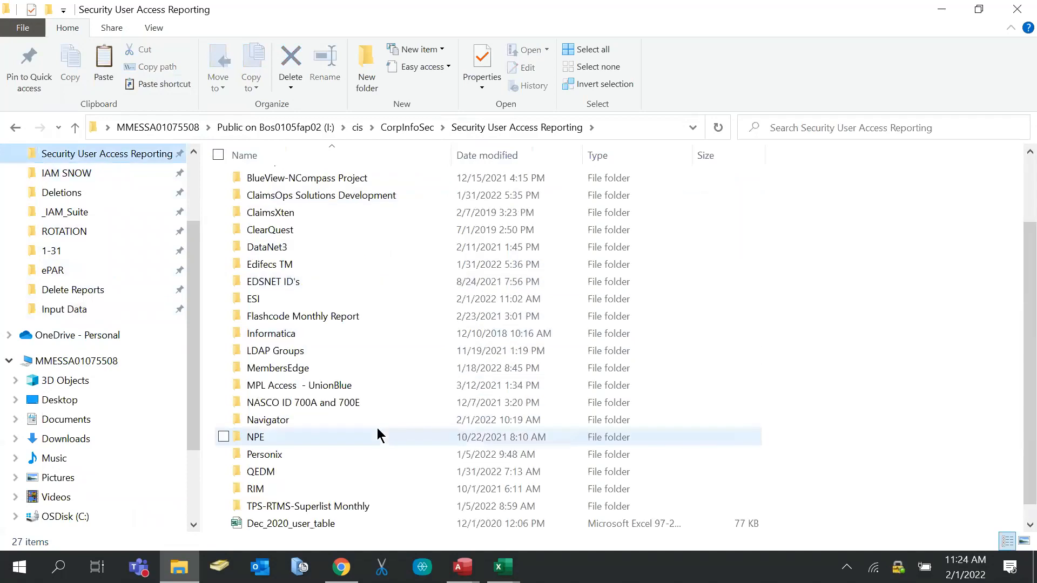
# Copy the Navigator Prod Operator_ID_Week of 1.31.22 workbook into Input Data and rename the copy 'Navigator'
pyautogui.doubleClick(322, 426)
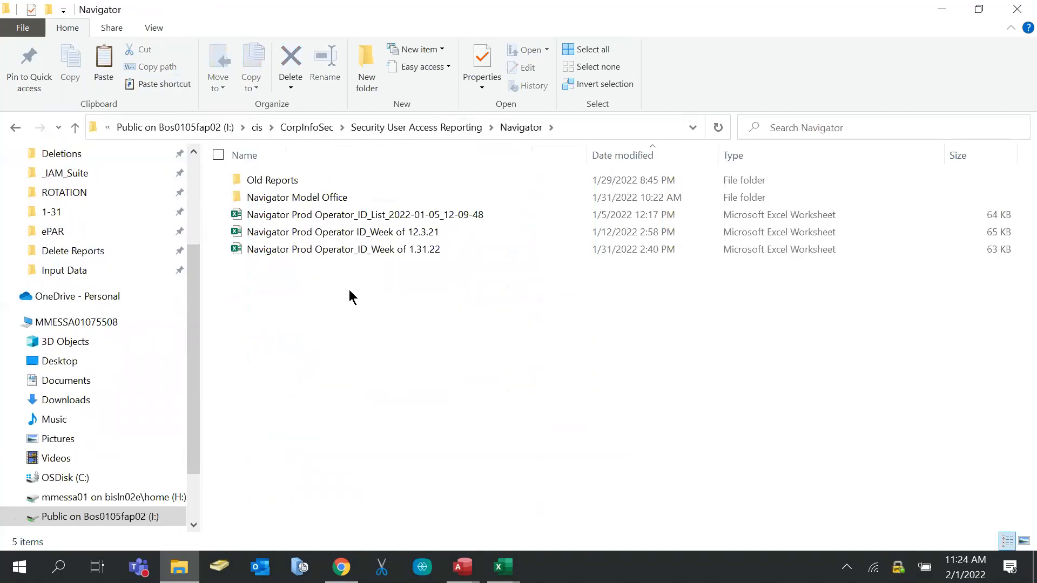
pyautogui.click(424, 252)
pyautogui.click(74, 81)
pyautogui.scroll(1, 92, 243)
pyautogui.click(86, 309)
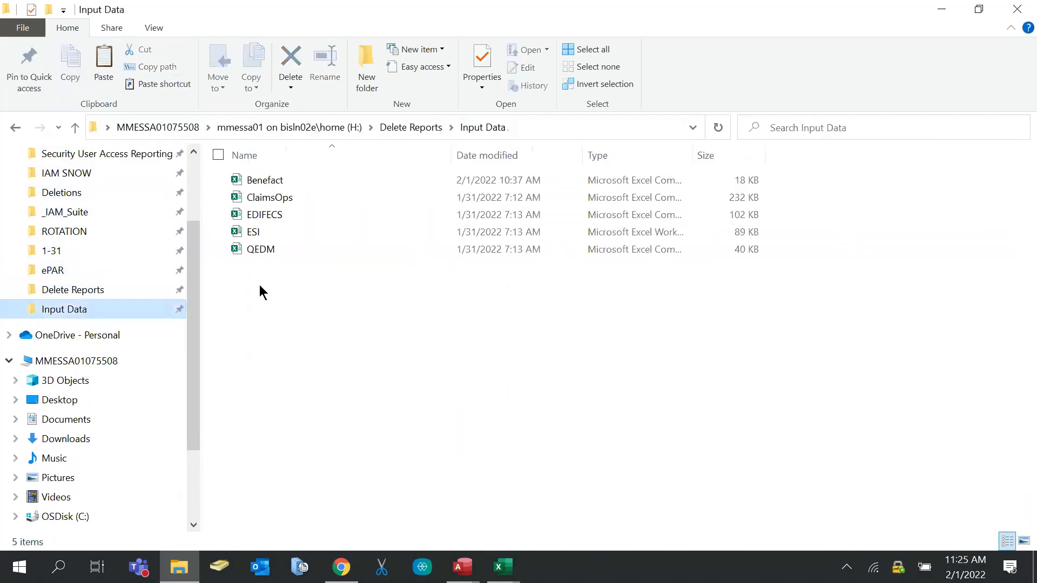
pyautogui.click(102, 68)
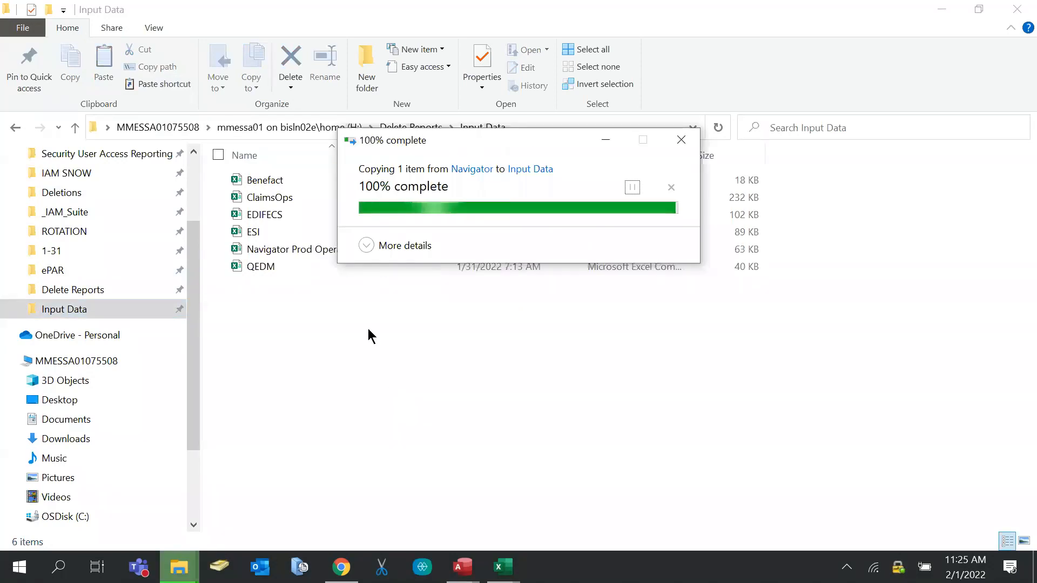
pyautogui.click(440, 251)
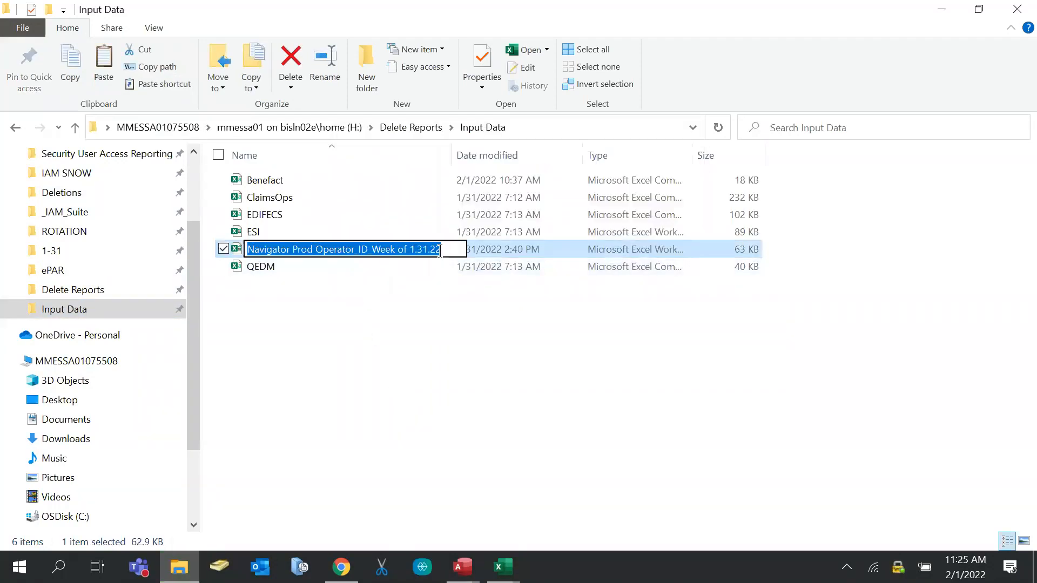
pyautogui.write('Na')
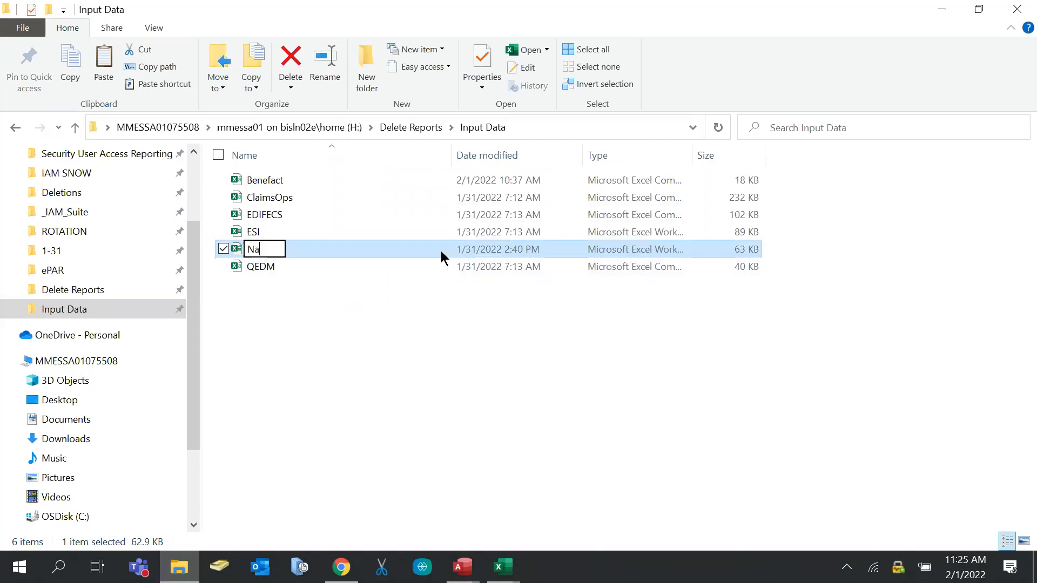
pyautogui.write('vigator')
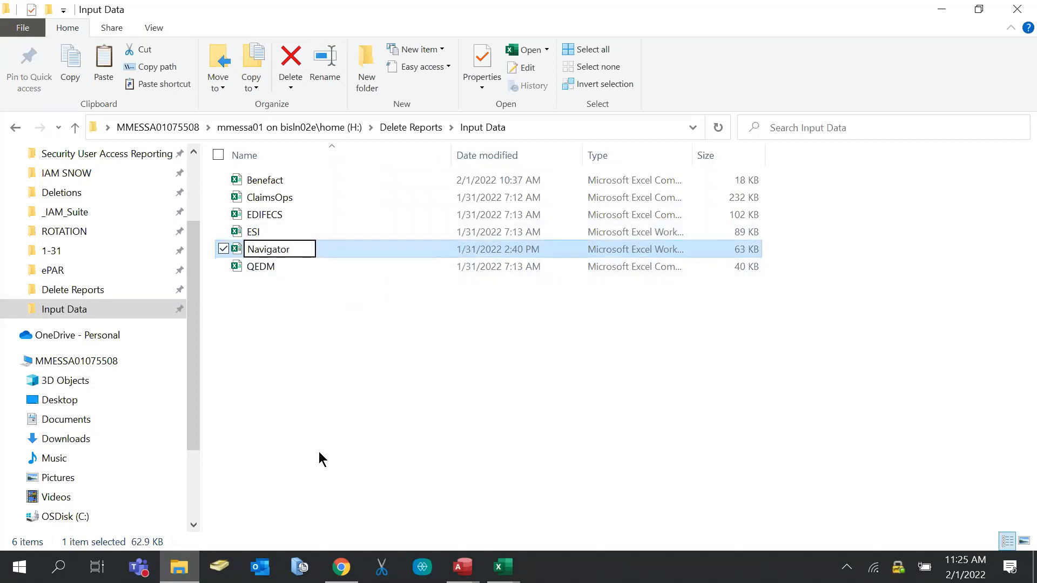
pyautogui.press('Return')
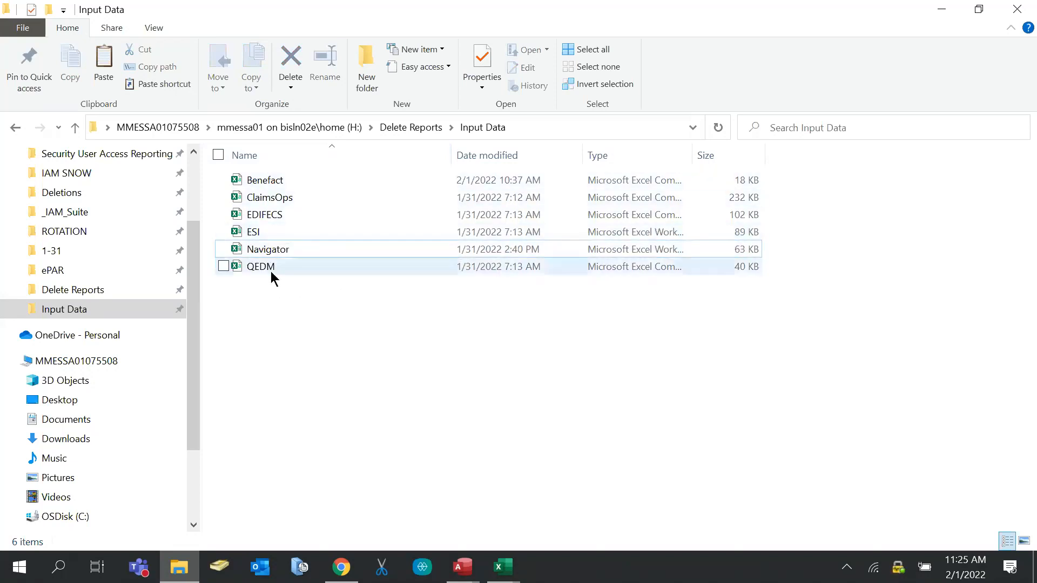
# Open the Benefact file in Excel and close the DeleteList_20220131 workbook
pyautogui.click(285, 185)
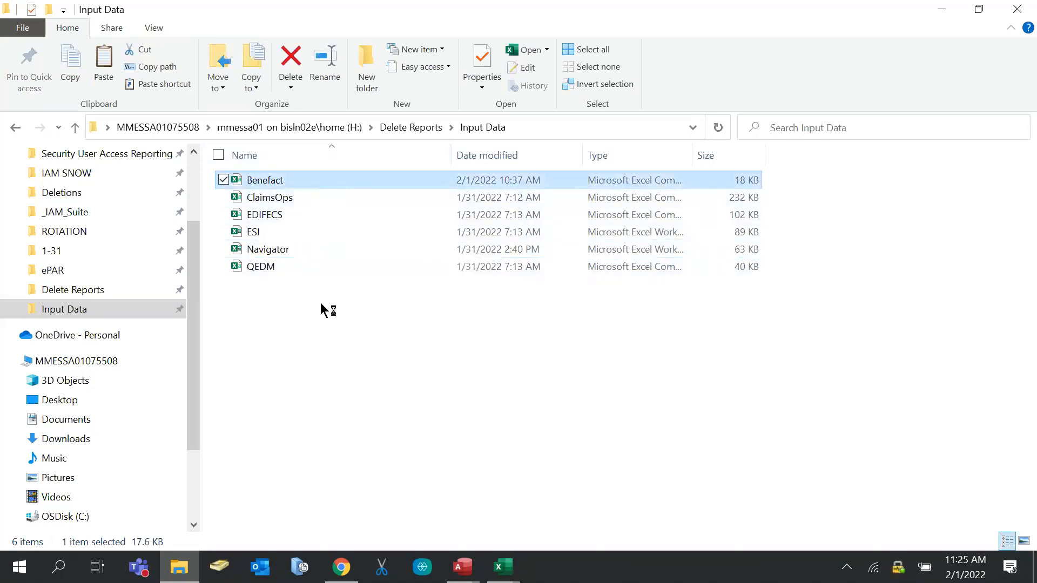
pyautogui.hotkey('alt', 'Tab')
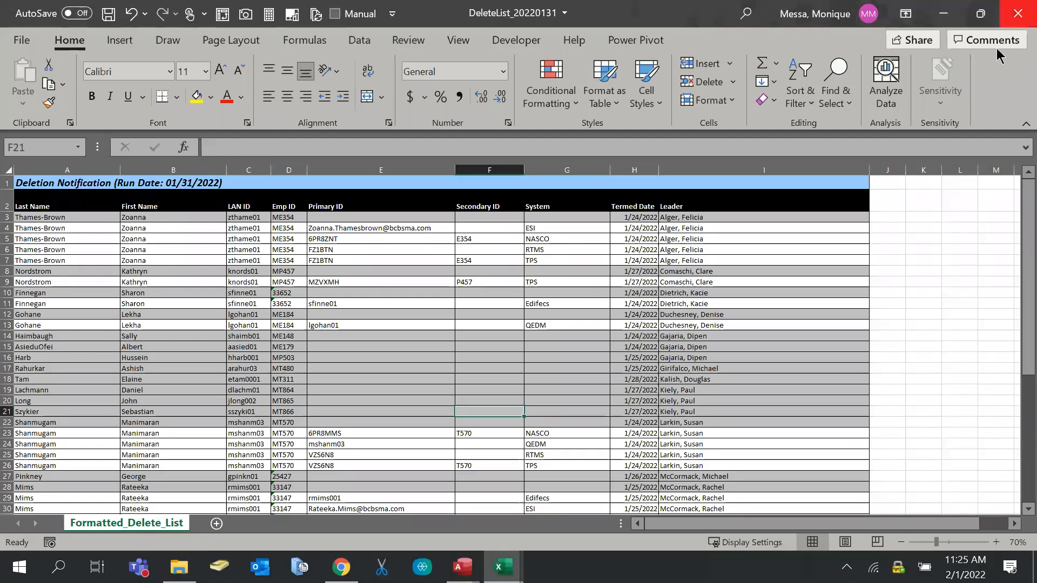
pyautogui.click(1018, 14)
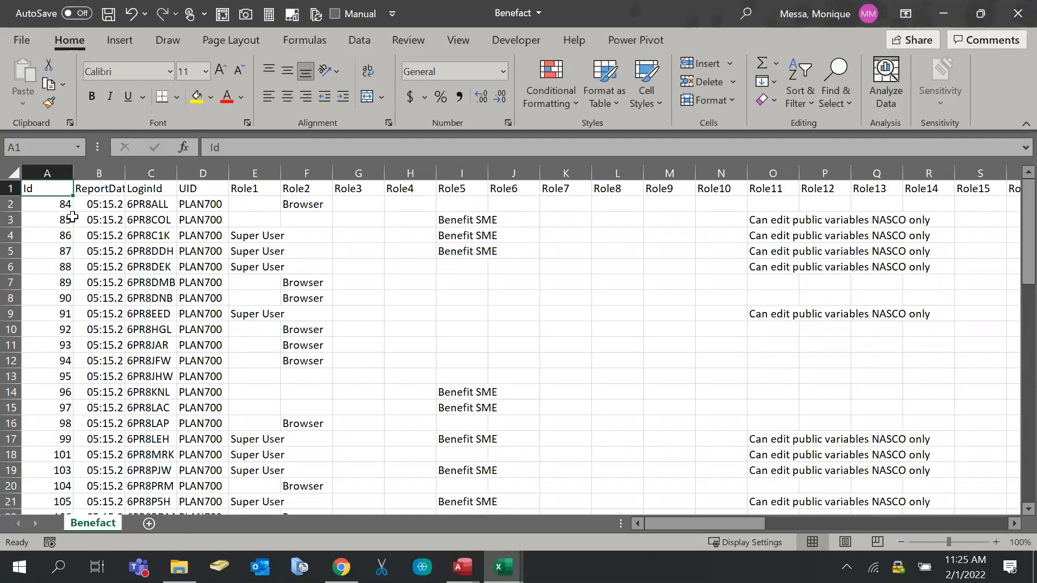
# Inspect the Benefact LoginId values in cells C2 and C3
pyautogui.click(130, 202)
pyautogui.moveTo(658, 523)
pyautogui.mouseDown()
pyautogui.moveTo(966, 507)
pyautogui.moveTo(637, 523)
pyautogui.mouseUp()
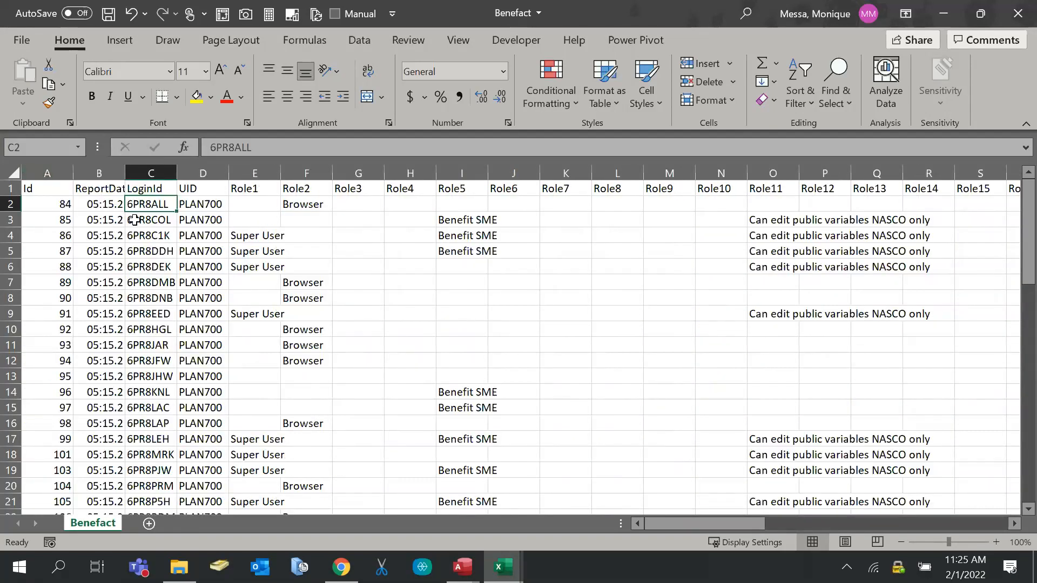
pyautogui.click(161, 216)
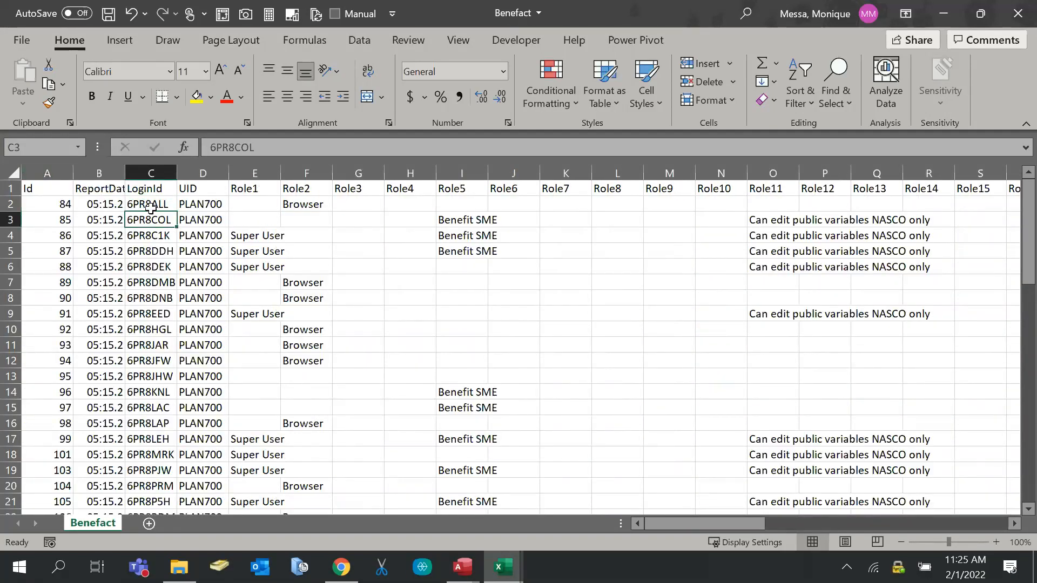
pyautogui.click(147, 205)
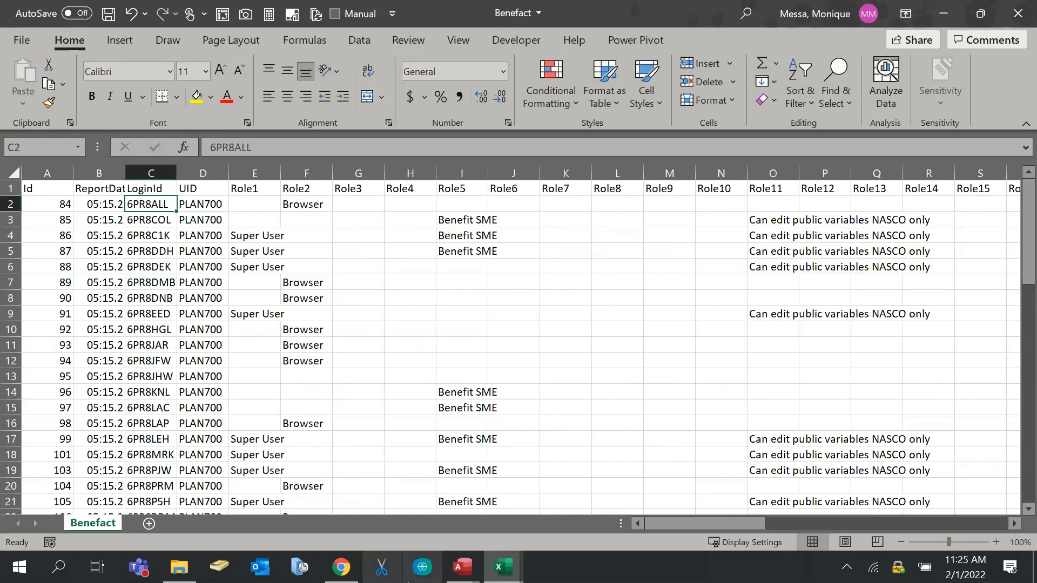
pyautogui.moveTo(506, 578)
pyautogui.moveTo(592, 505)
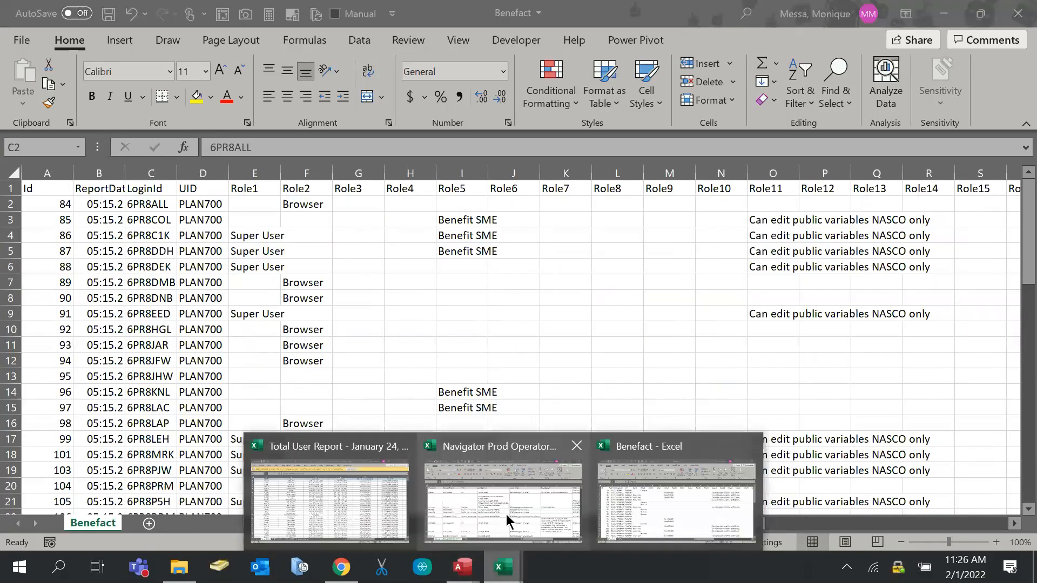
# In the Navigator Prod Operator workbook, inspect the operator IDs in A2 and A3 and the name in B2
pyautogui.click(506, 514)
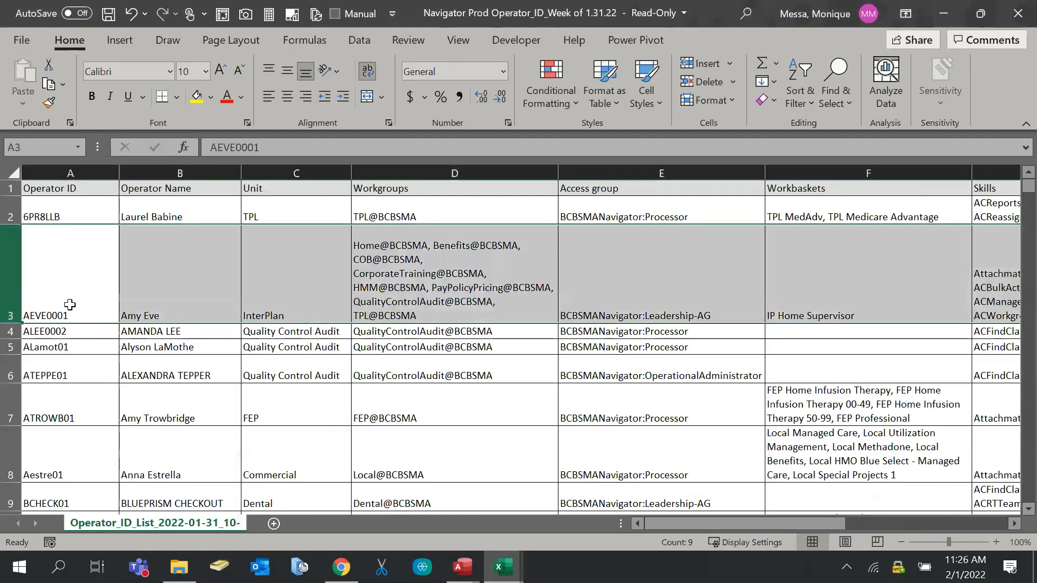
pyautogui.click(60, 208)
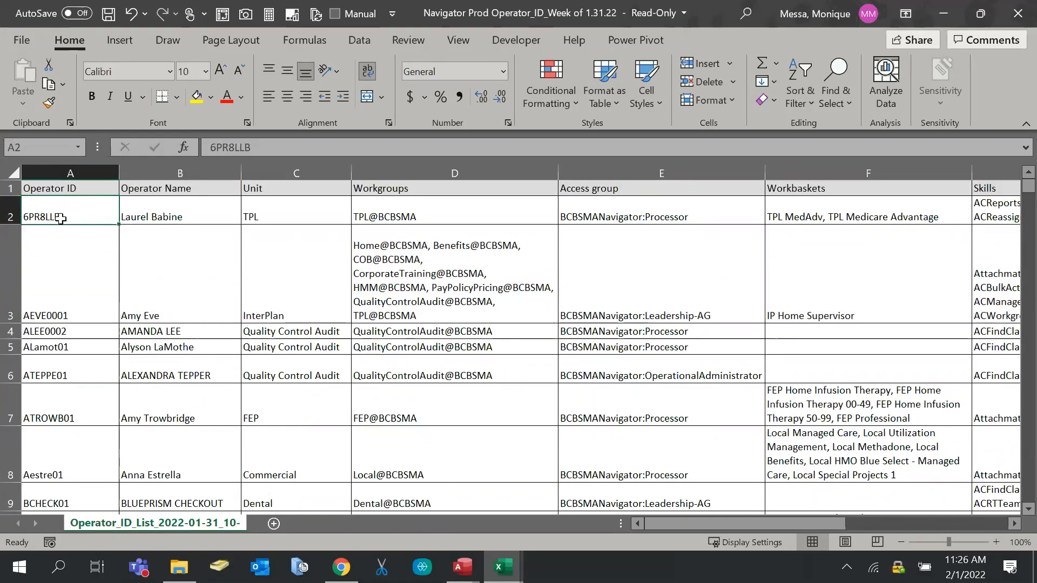
pyautogui.scroll(-3, 62, 241)
pyautogui.scroll(-3, 65, 268)
pyautogui.scroll(6, 67, 275)
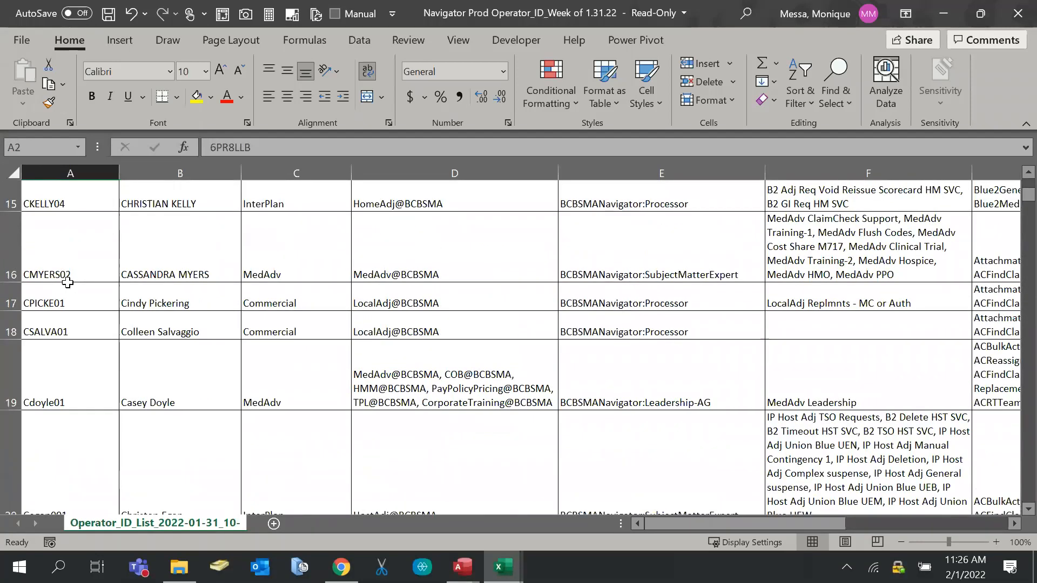
pyautogui.click(39, 312)
pyautogui.scroll(-5, 74, 378)
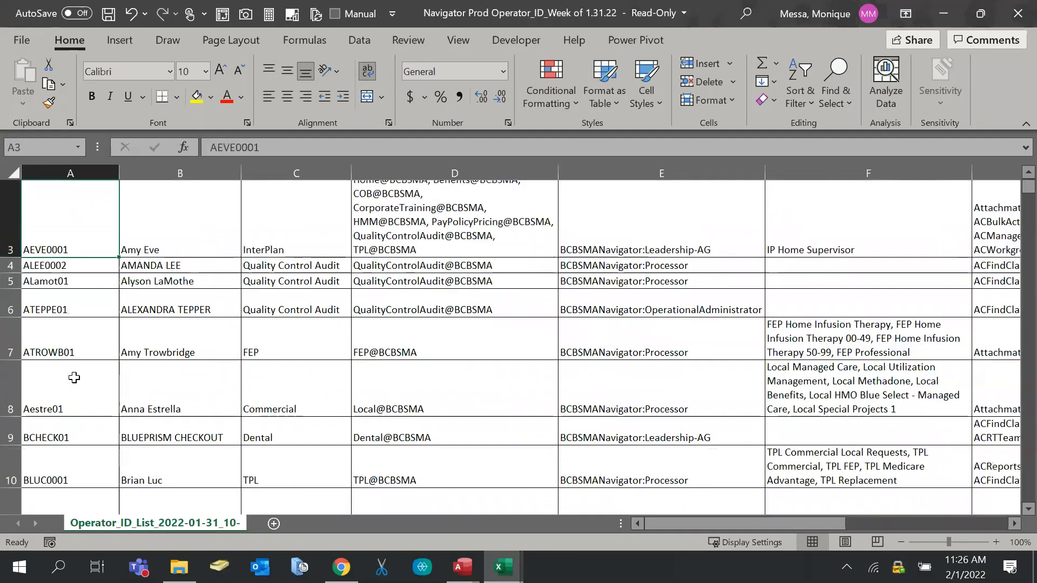
pyautogui.scroll(5, 74, 377)
pyautogui.click(156, 213)
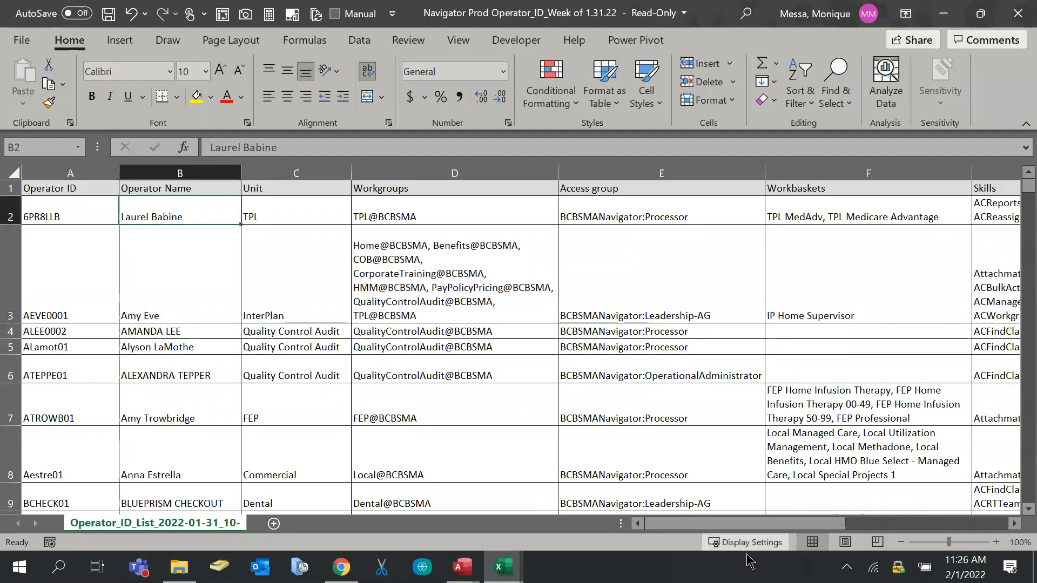
# Check the operator e-mail address entries down to I8 and I9
pyautogui.moveTo(747, 524); pyautogui.dragTo(907, 522)
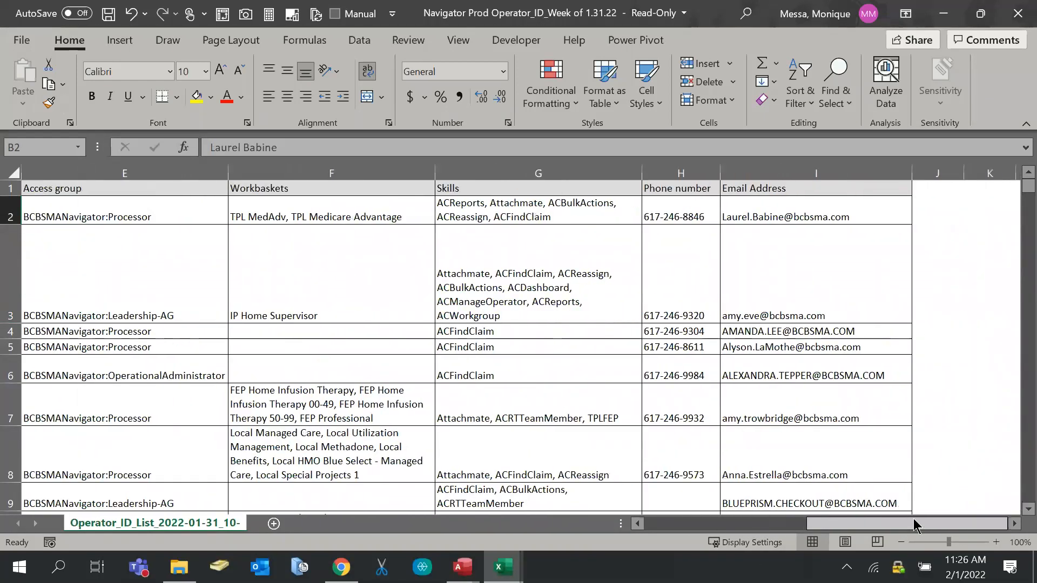
pyautogui.click(797, 205)
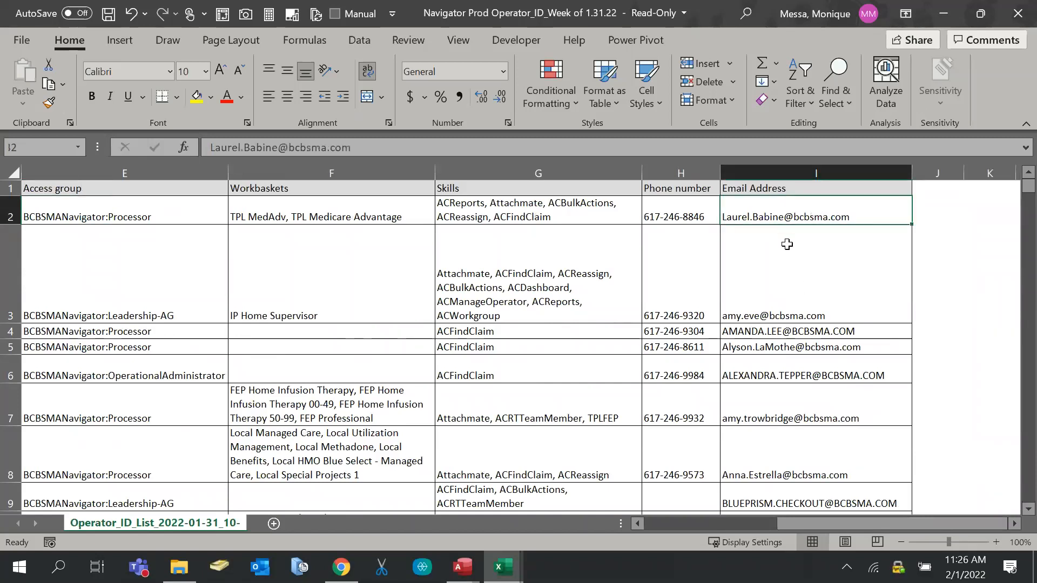
pyautogui.click(784, 290)
pyautogui.click(792, 373)
pyautogui.click(795, 479)
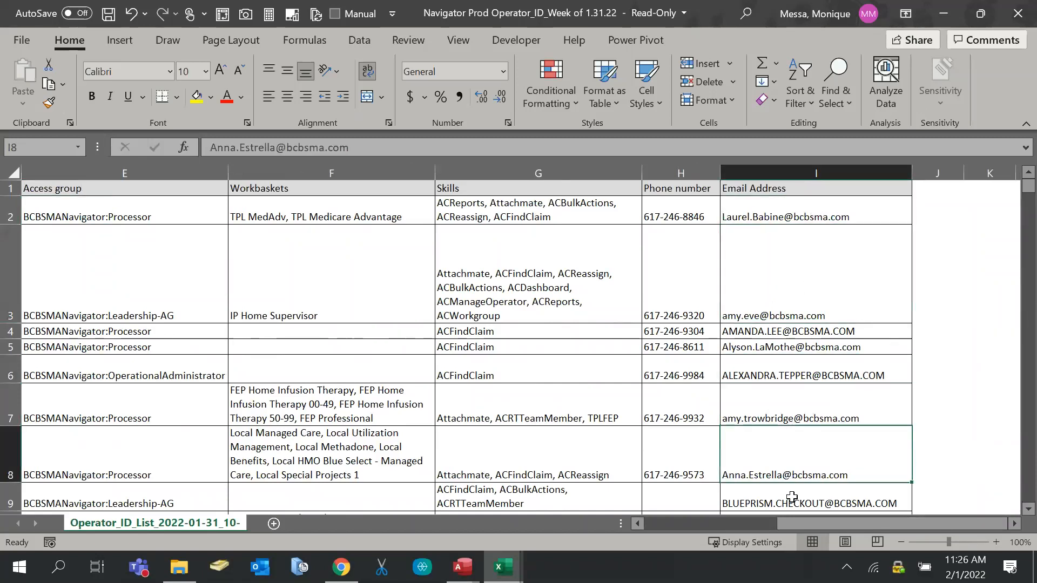
pyautogui.click(792, 497)
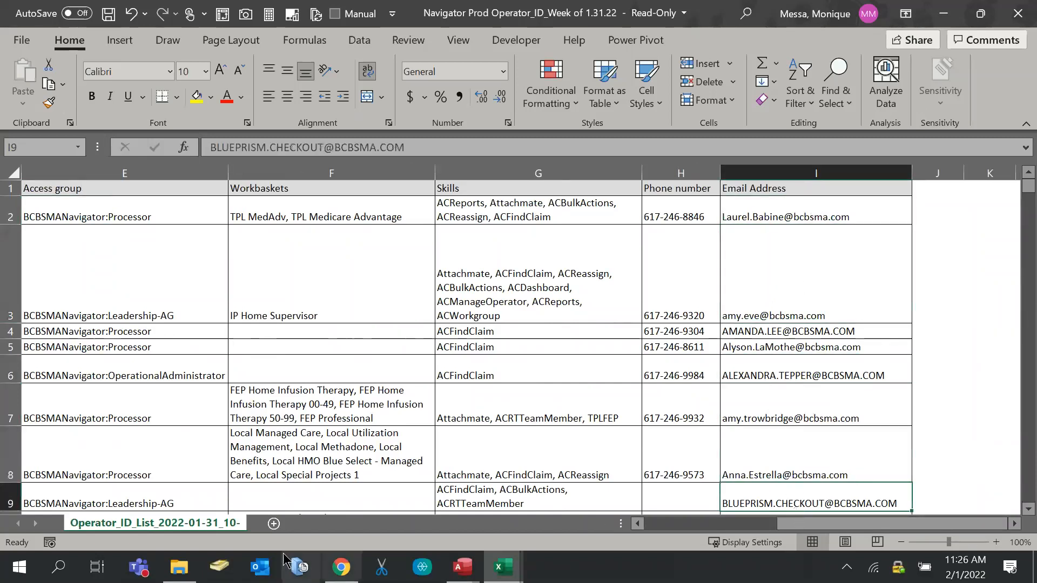
# From the Input Data folder, open the ClaimsOps and EDIFECS files
pyautogui.click(170, 578)
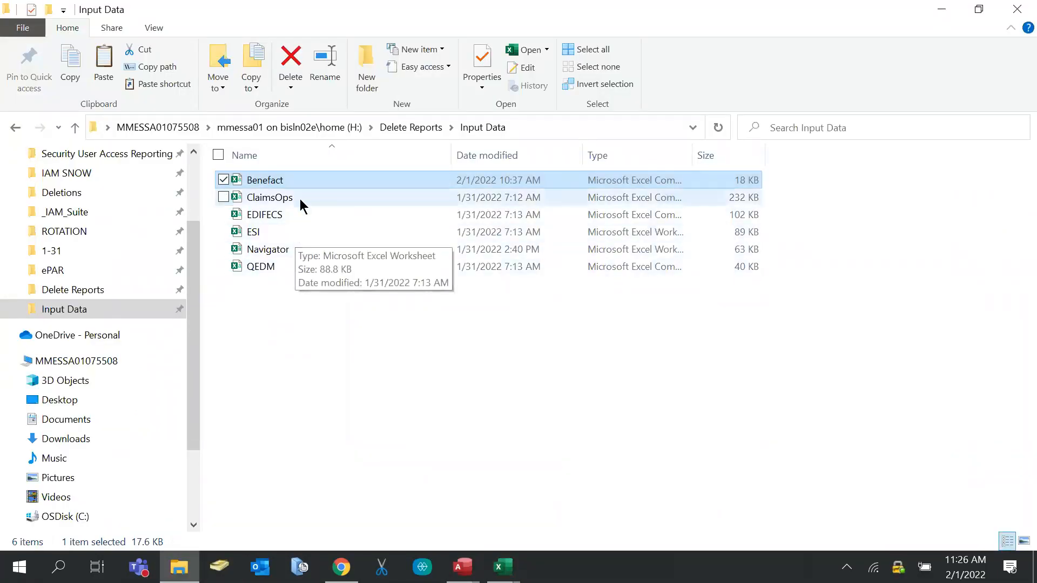
pyautogui.click(254, 198)
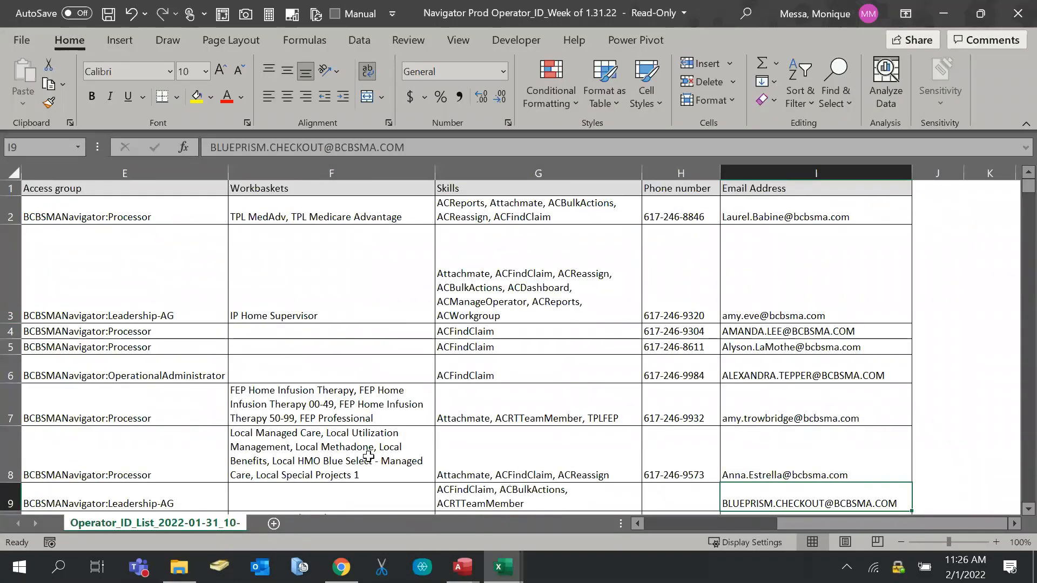
pyautogui.click(179, 567)
pyautogui.click(303, 221)
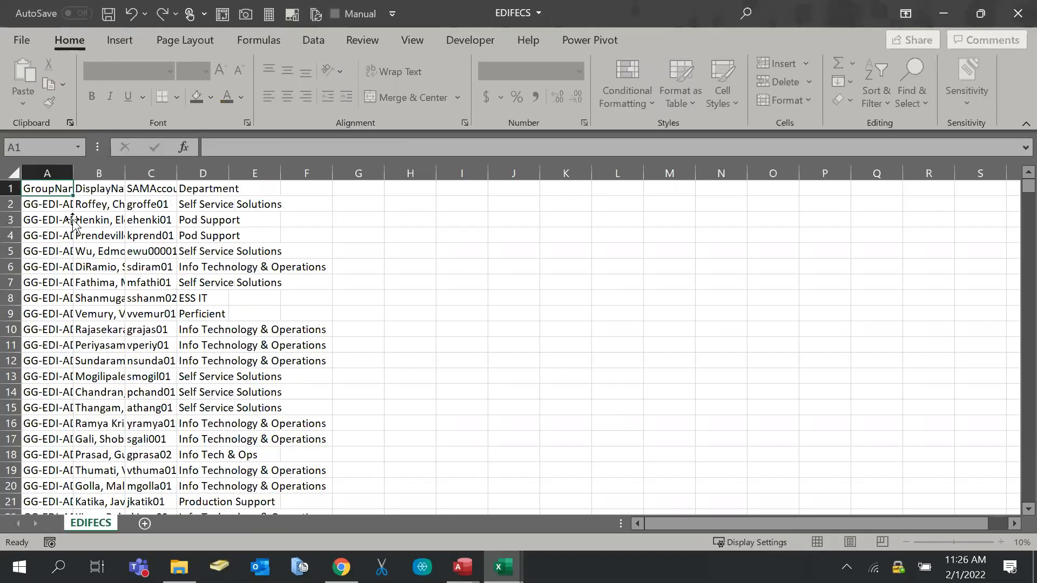
# Autofit EDIFECS column B so the display names show in full
pyautogui.click(78, 221)
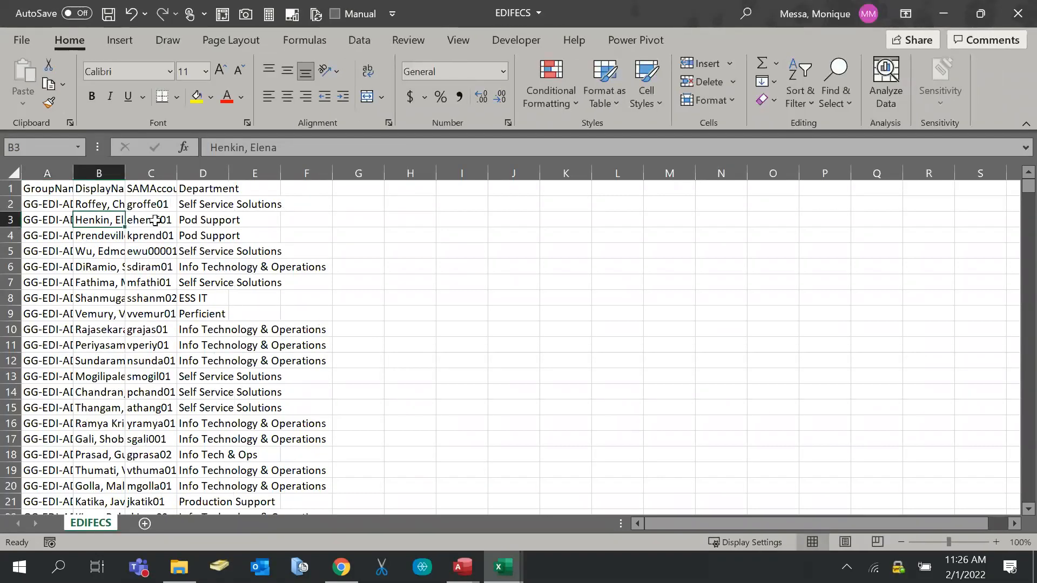
pyautogui.click(155, 221)
pyautogui.doubleClick(125, 170)
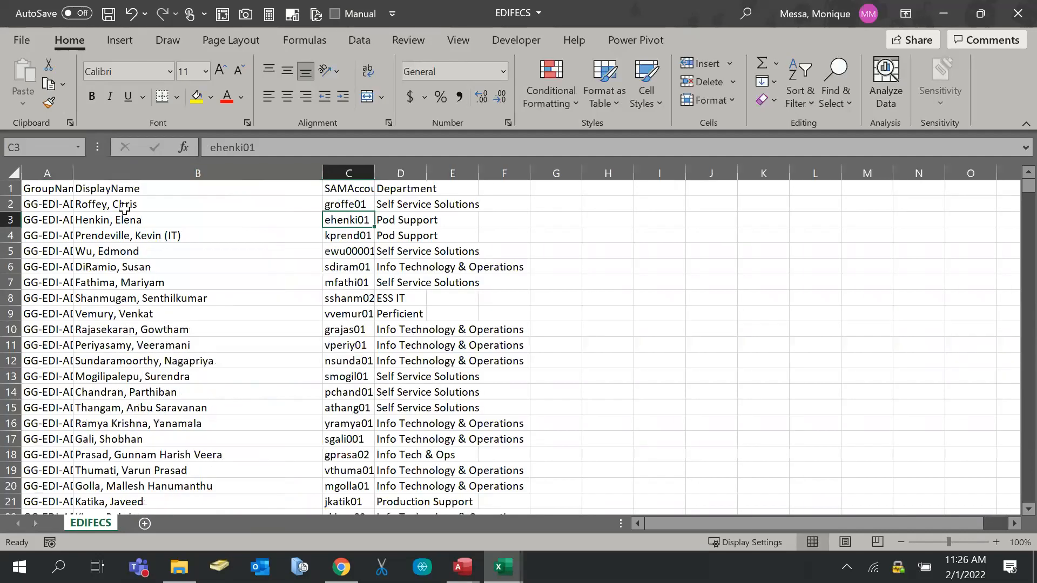
pyautogui.click(108, 205)
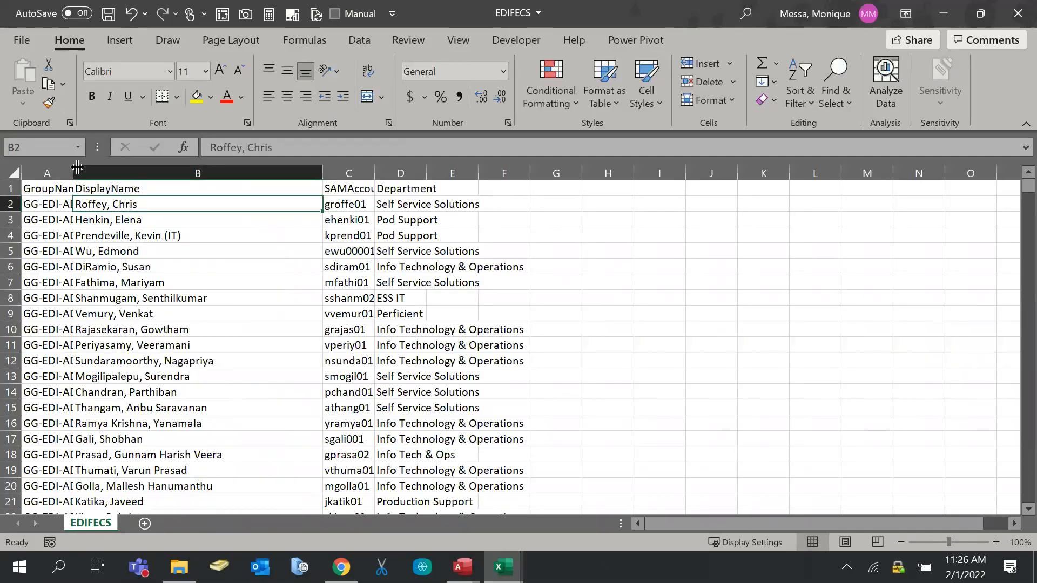
# Open the QEDM file and autofit its column B to fit SAMAccountName
pyautogui.click(498, 567)
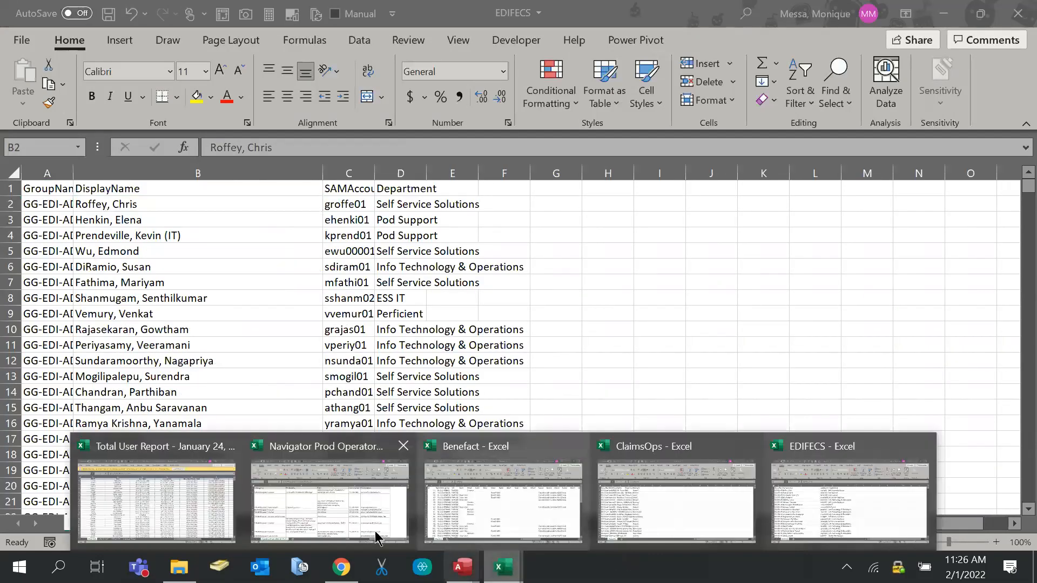
pyautogui.click(179, 567)
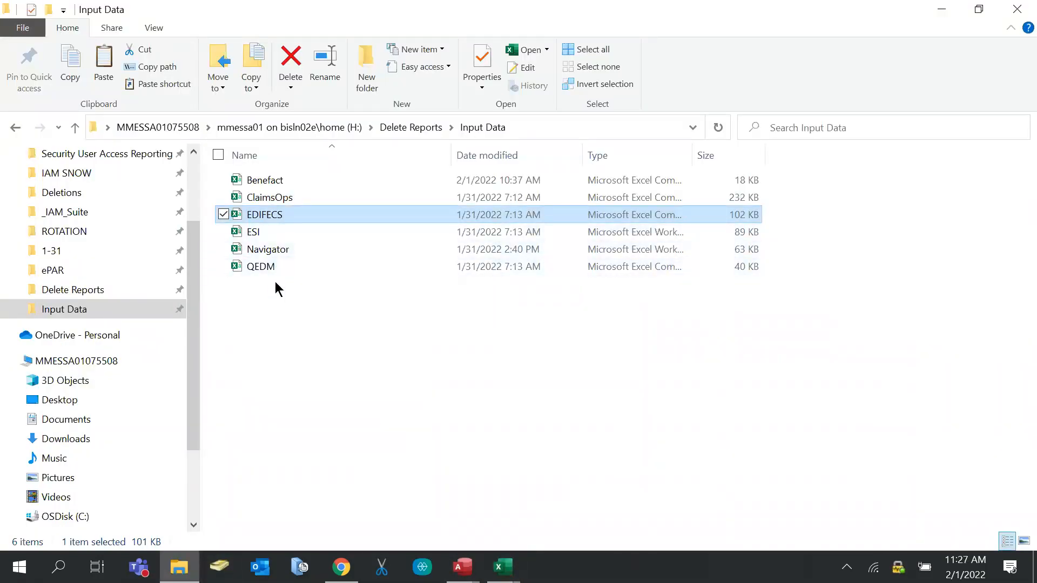
pyautogui.click(285, 270)
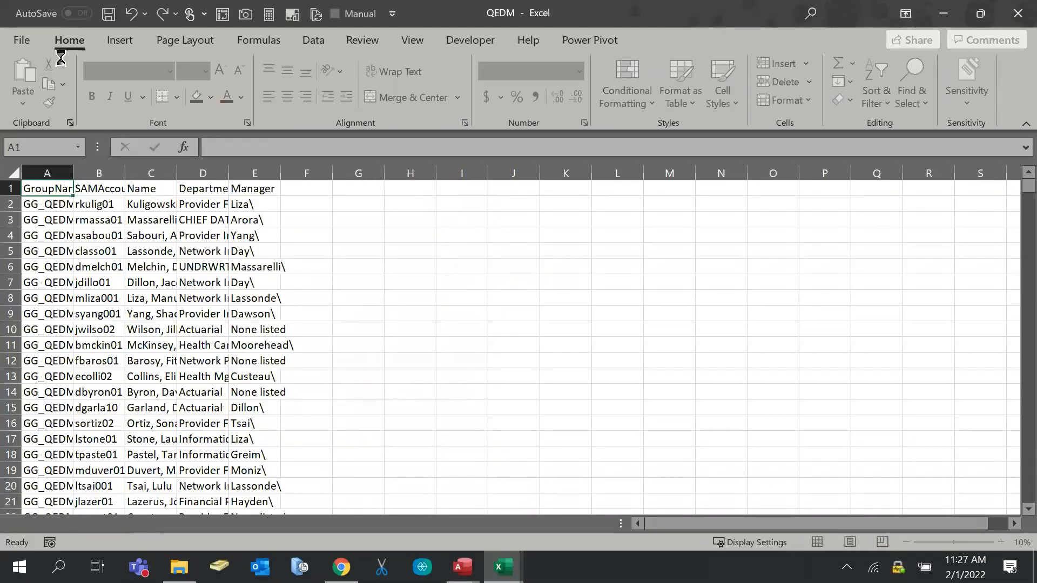
pyautogui.click(104, 232)
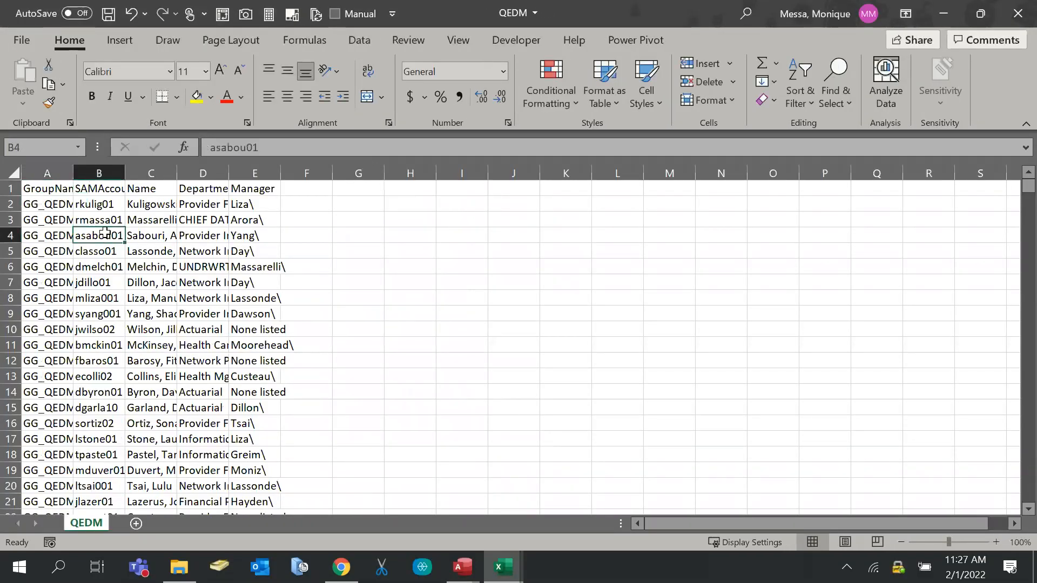
pyautogui.doubleClick(125, 174)
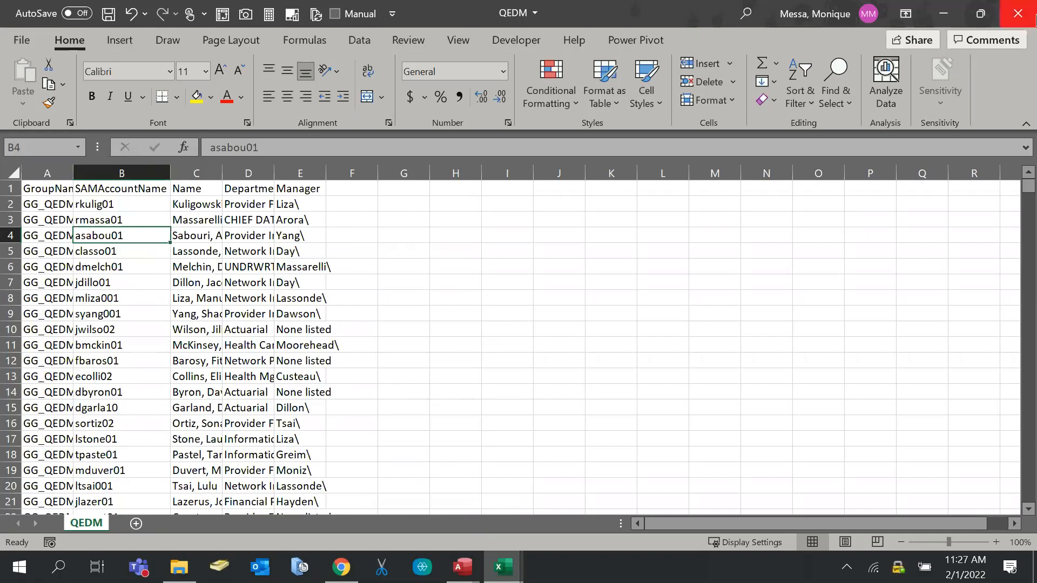
# Close QEDM, EDIFECS, ClaimsOps, Navigator and Benefact without saving, then widen Explorer's Type column
pyautogui.click(1029, 24)
pyautogui.click(526, 303)
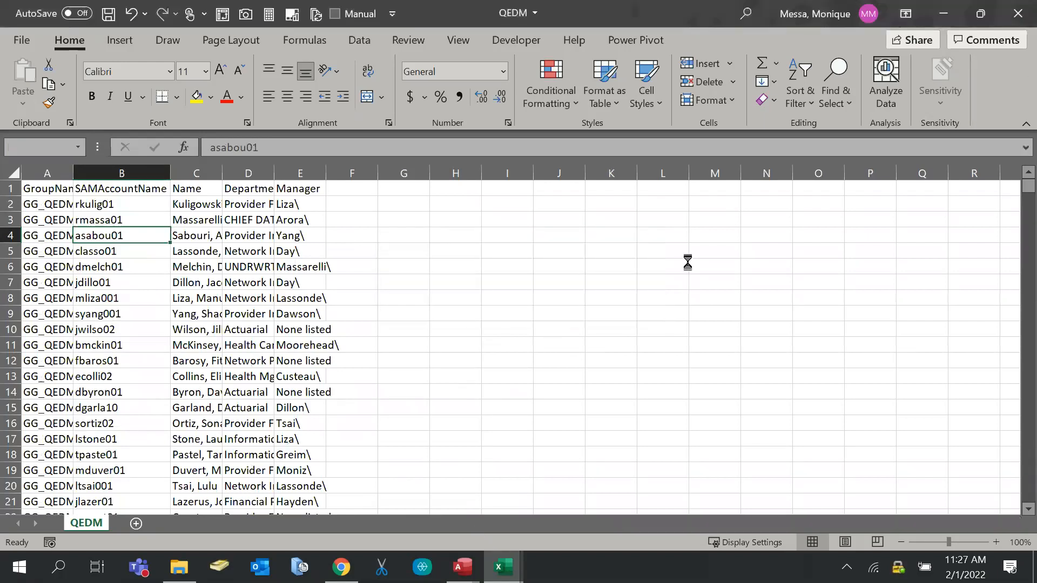
pyautogui.click(1017, 14)
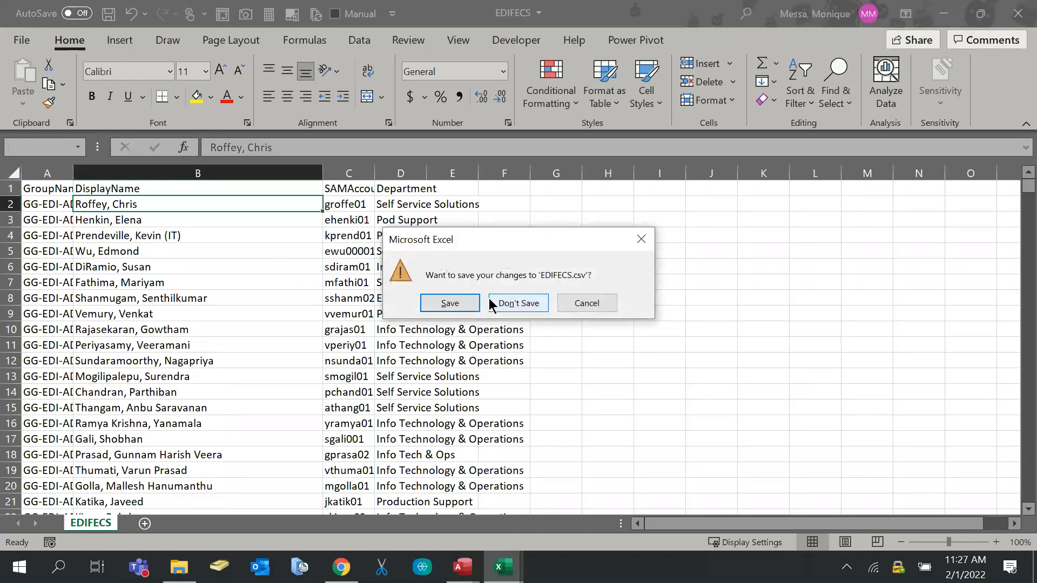
pyautogui.click(493, 302)
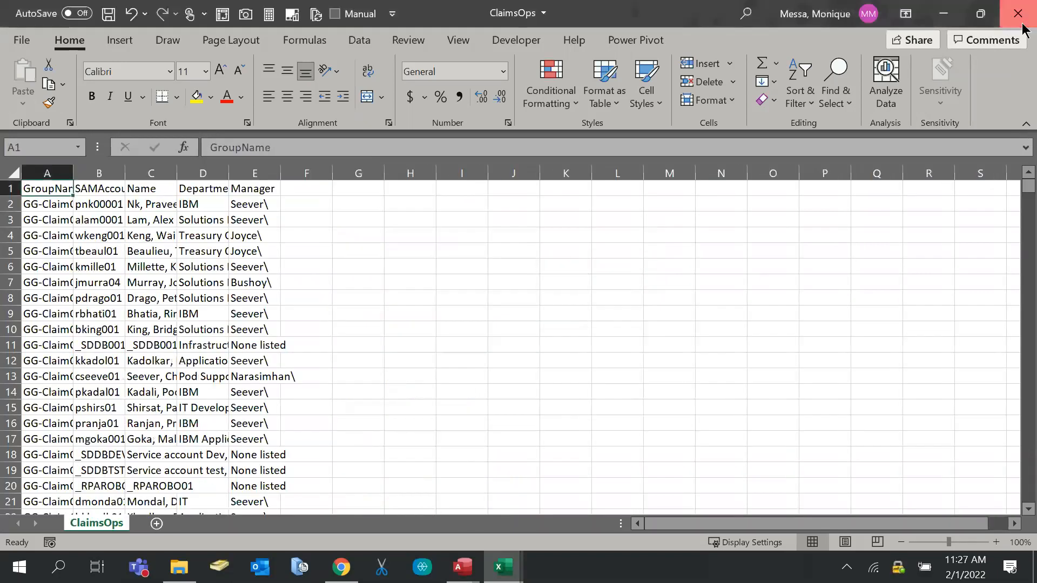
pyautogui.click(1021, 22)
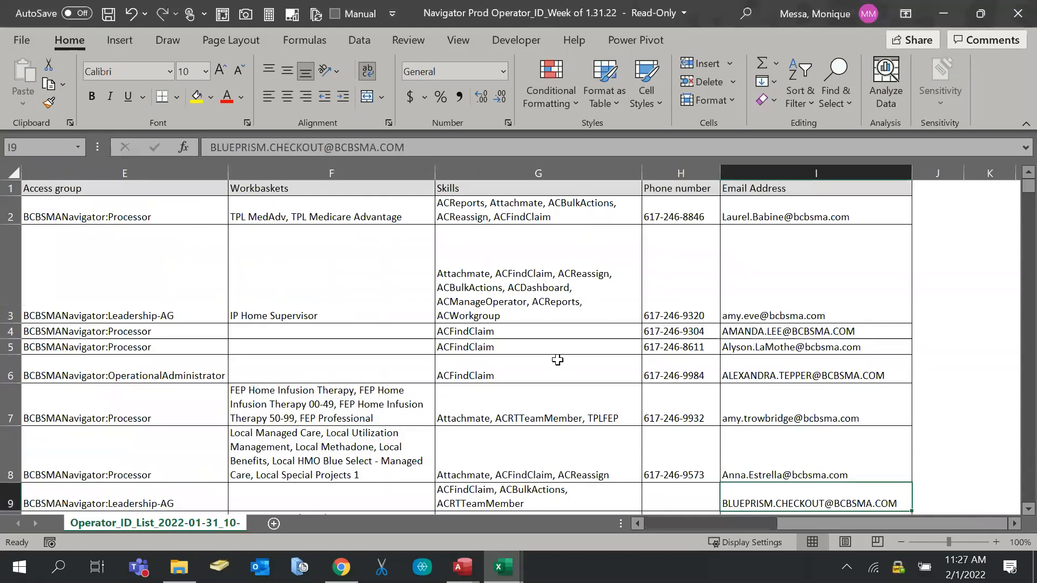
pyautogui.click(1016, 22)
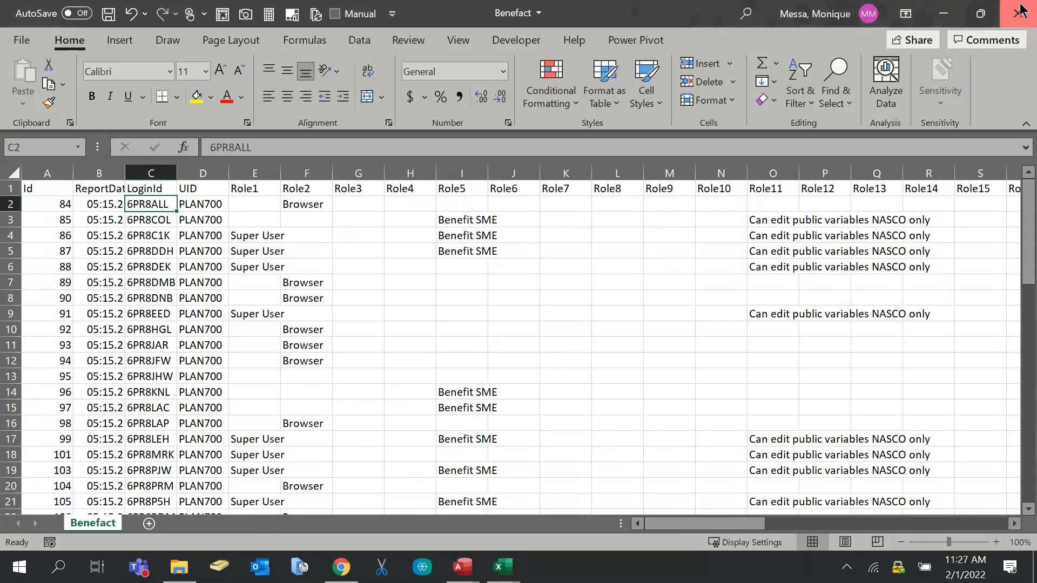
pyautogui.click(1020, 9)
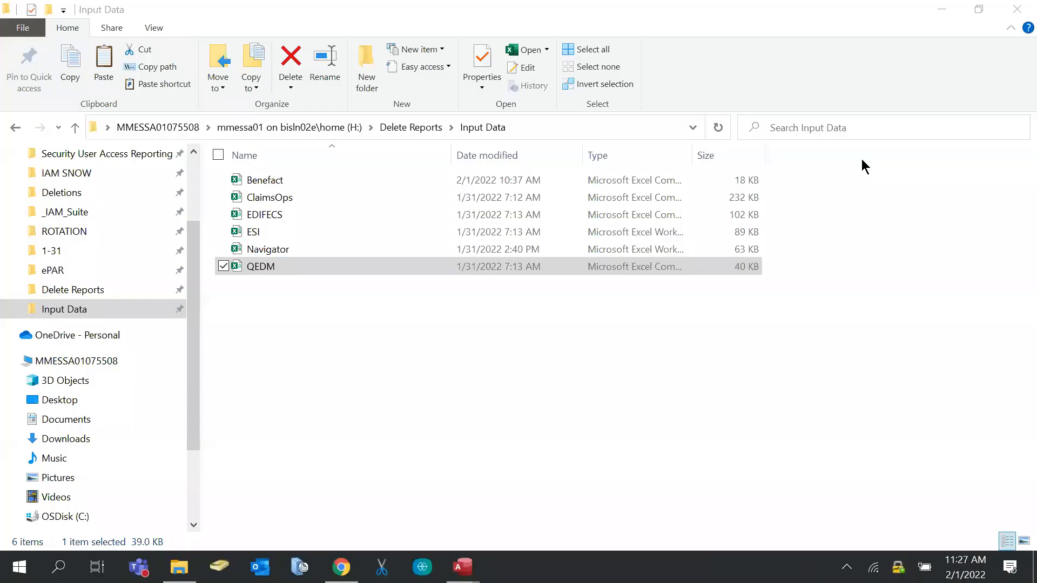
pyautogui.moveTo(692, 155); pyautogui.dragTo(824, 156)
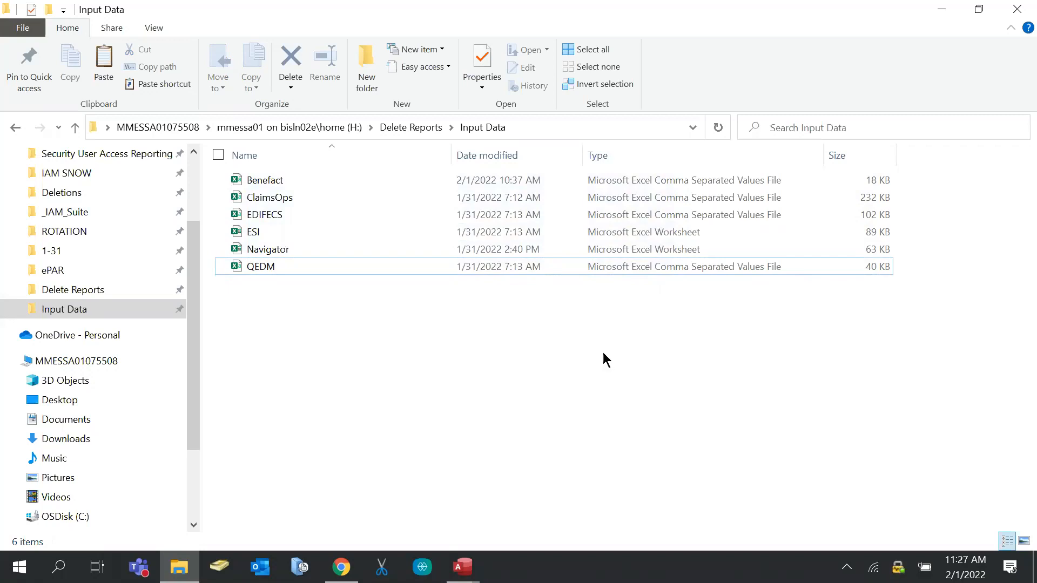
# Reopen and close QEDM and Benefact, then open the ESI workbook in Protected View
pyautogui.doubleClick(302, 264)
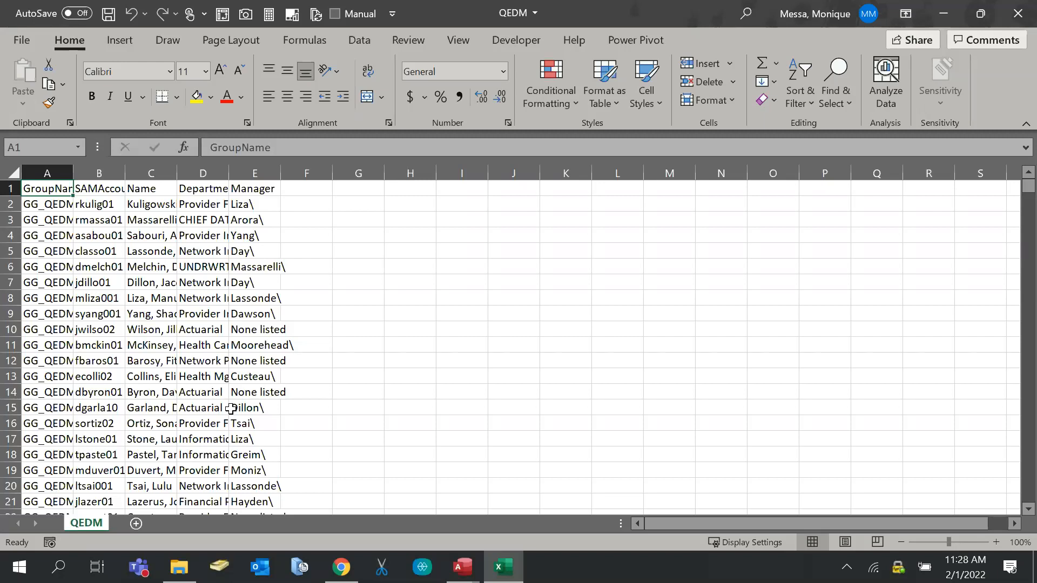
pyautogui.click(1017, 14)
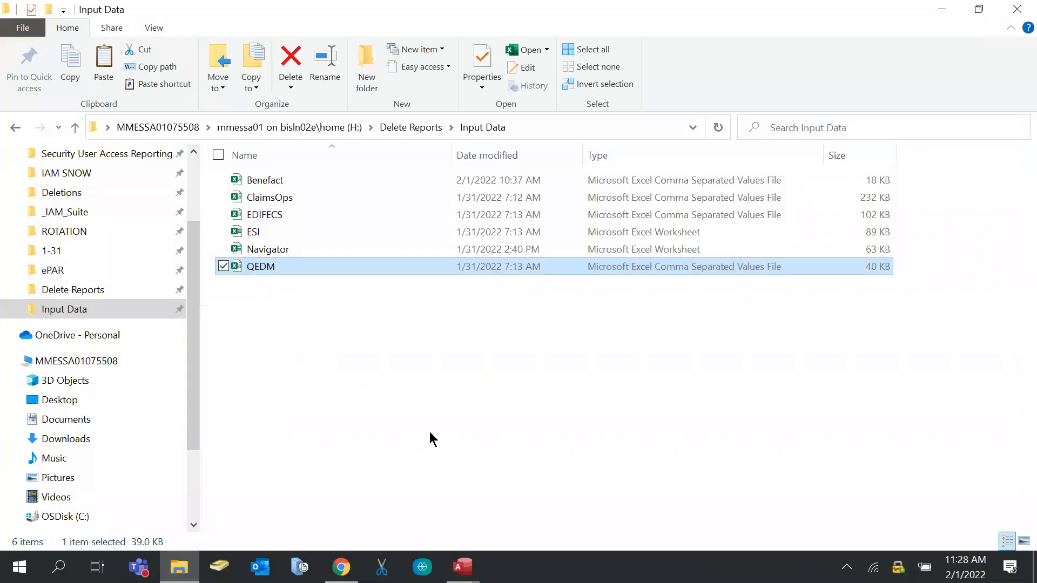
pyautogui.click(376, 368)
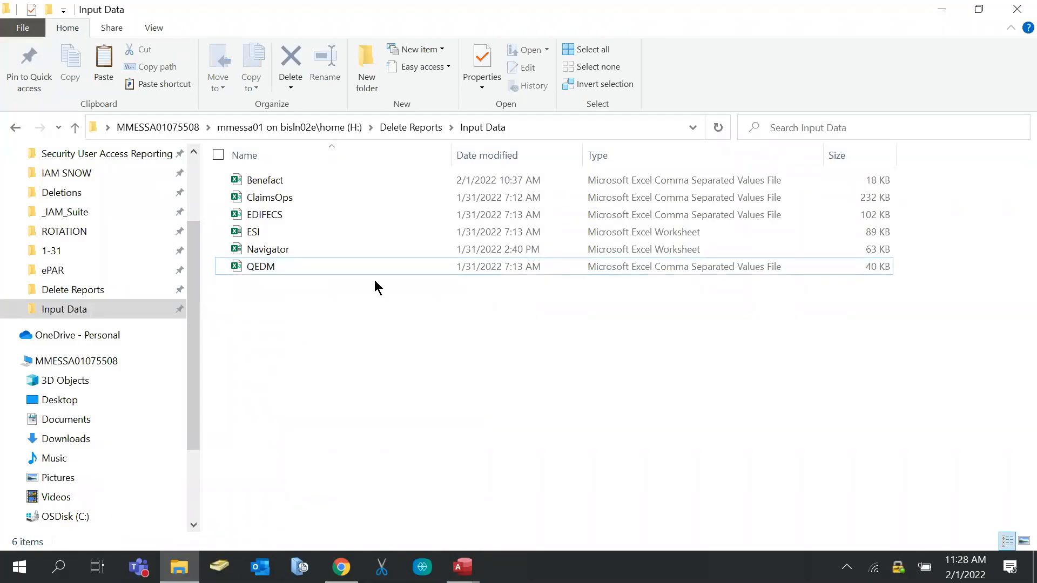
pyautogui.doubleClick(306, 182)
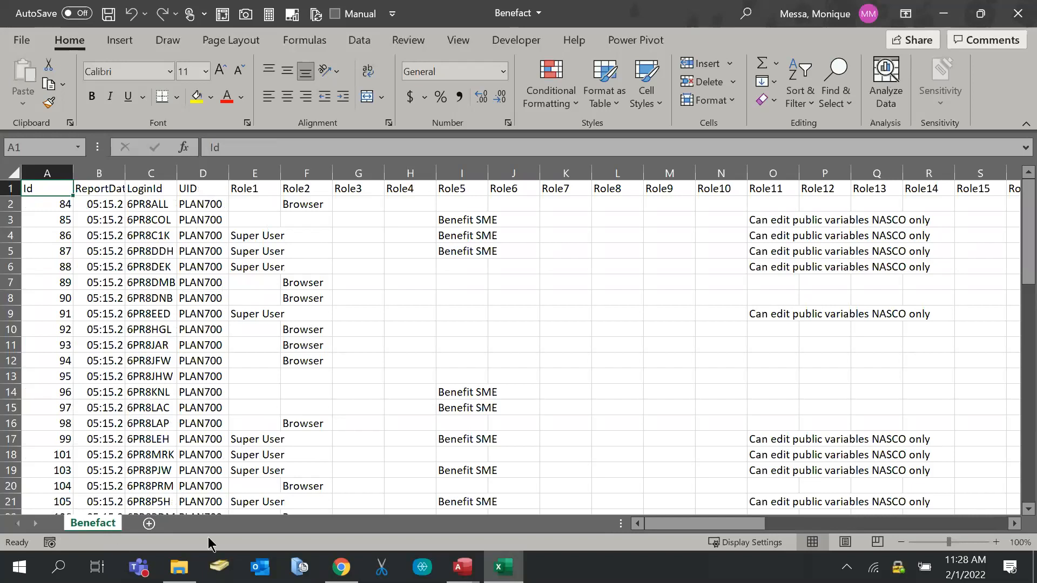
pyautogui.click(1017, 13)
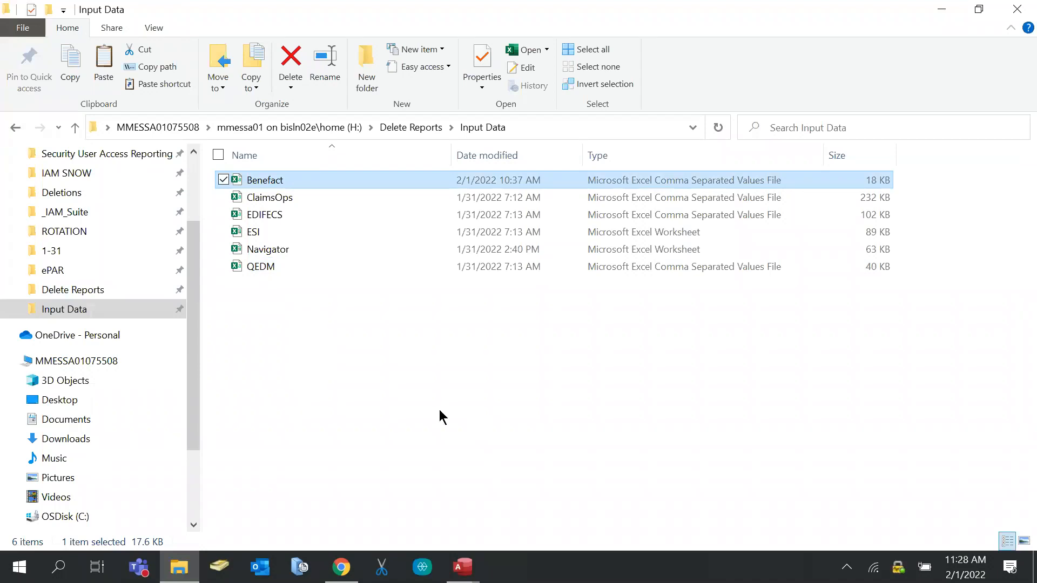
pyautogui.doubleClick(275, 236)
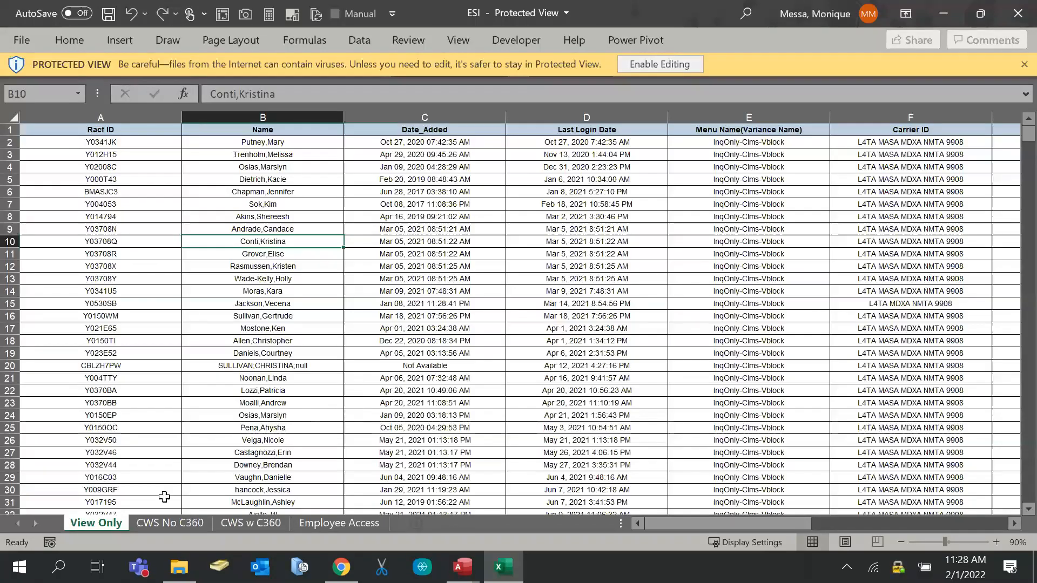
# Flip through the CWS No C360, CWS w C360, Employee Access and View Only sheets
pyautogui.click(145, 527)
pyautogui.click(250, 523)
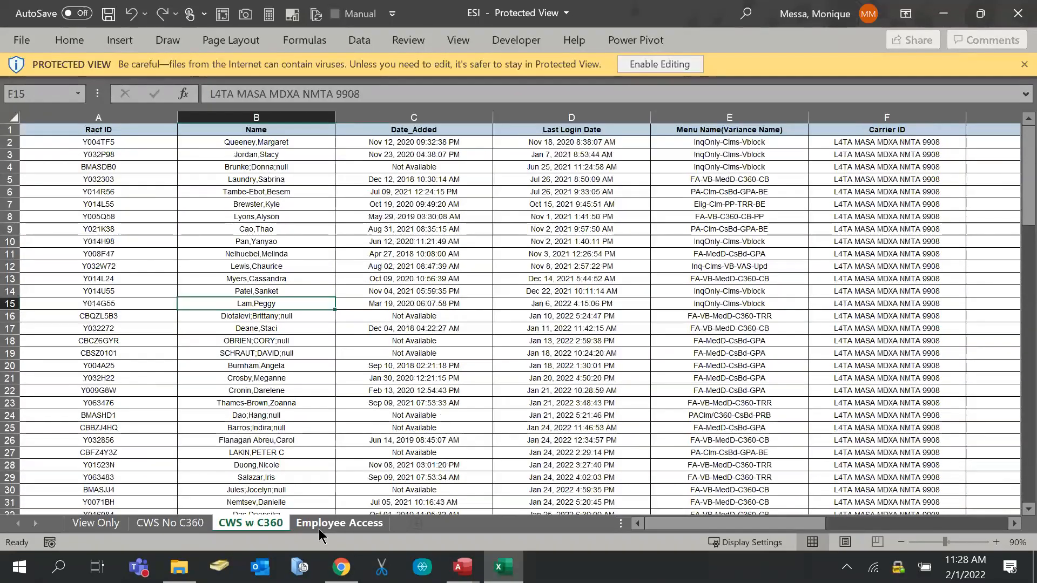
pyautogui.click(318, 529)
pyautogui.click(95, 526)
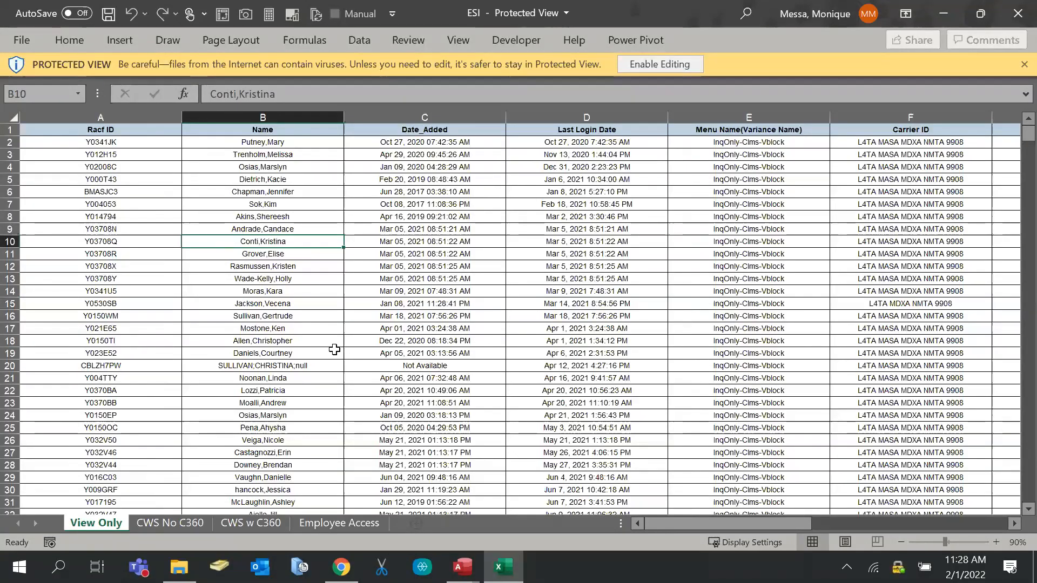
pyautogui.click(180, 523)
pyautogui.click(252, 525)
pyautogui.click(325, 527)
pyautogui.click(96, 524)
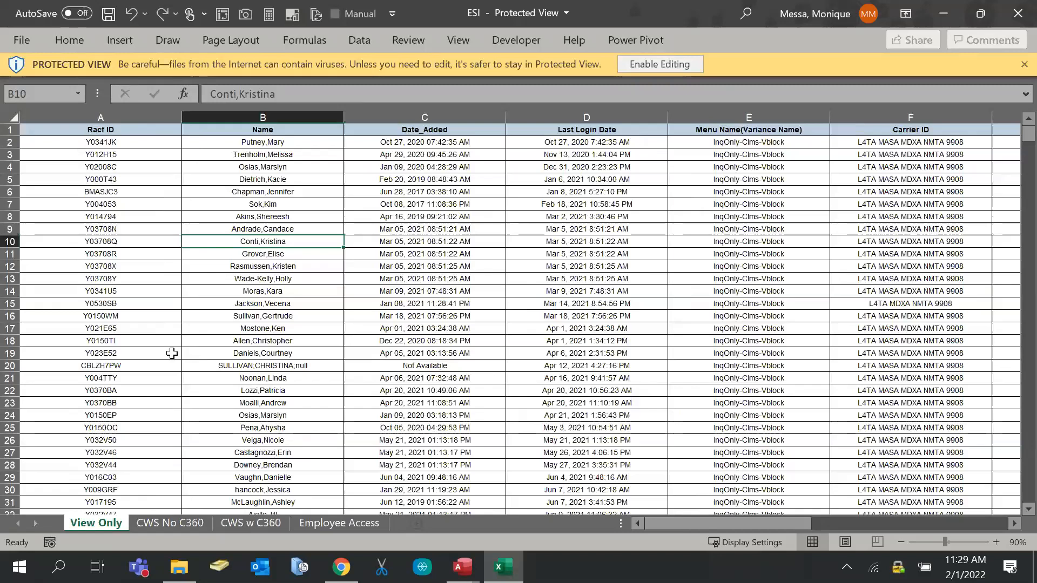
# Review the ESI sheets once more, end on View Only, and close the workbook
pyautogui.click(171, 523)
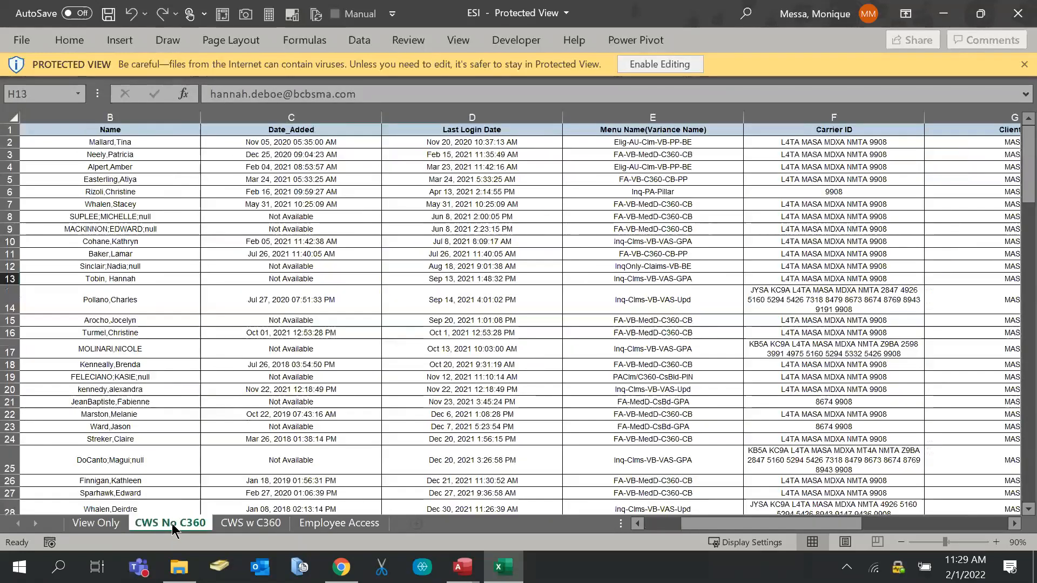
pyautogui.click(229, 524)
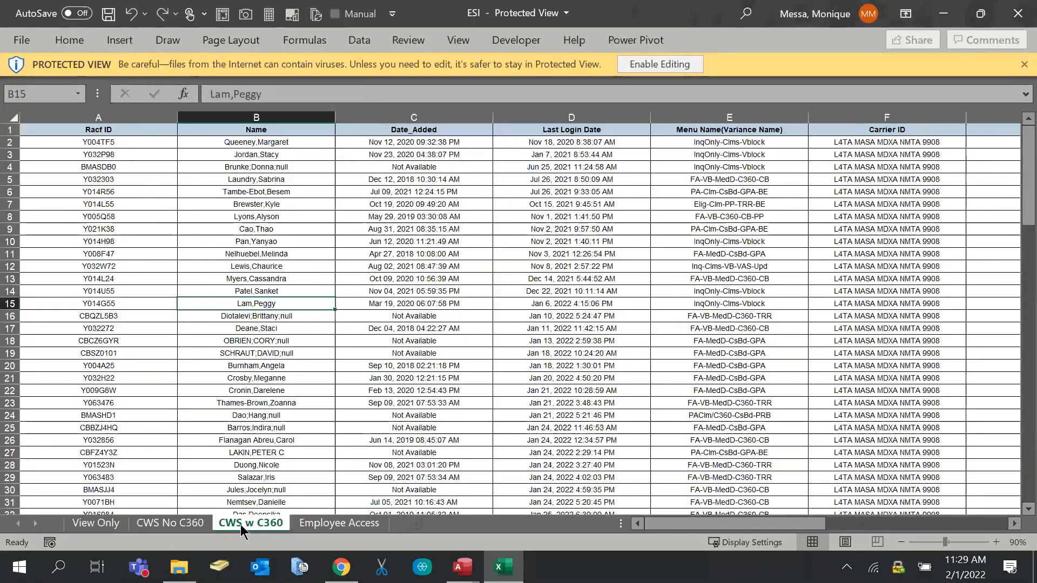
pyautogui.click(315, 523)
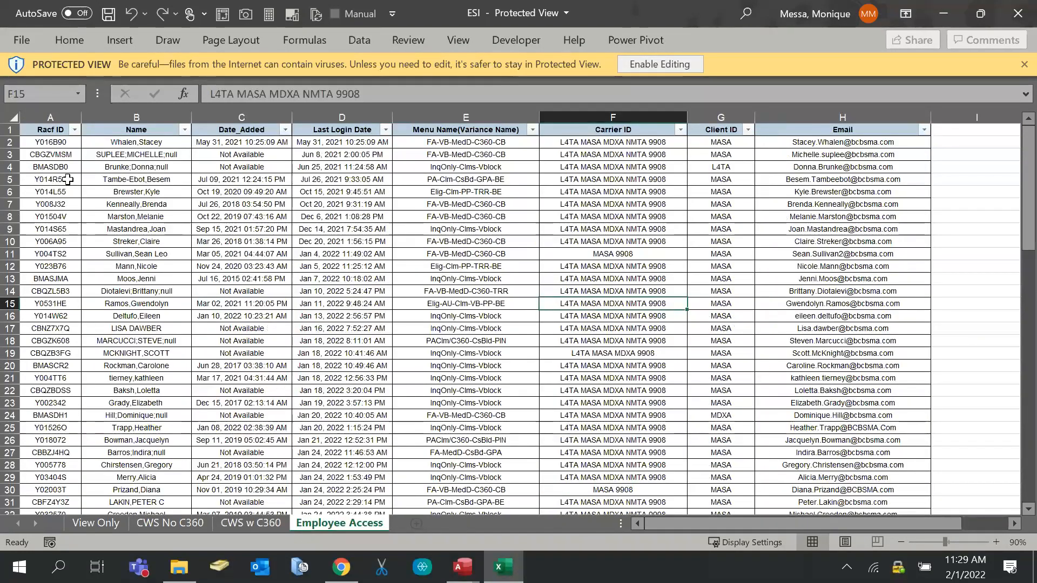
pyautogui.click(245, 523)
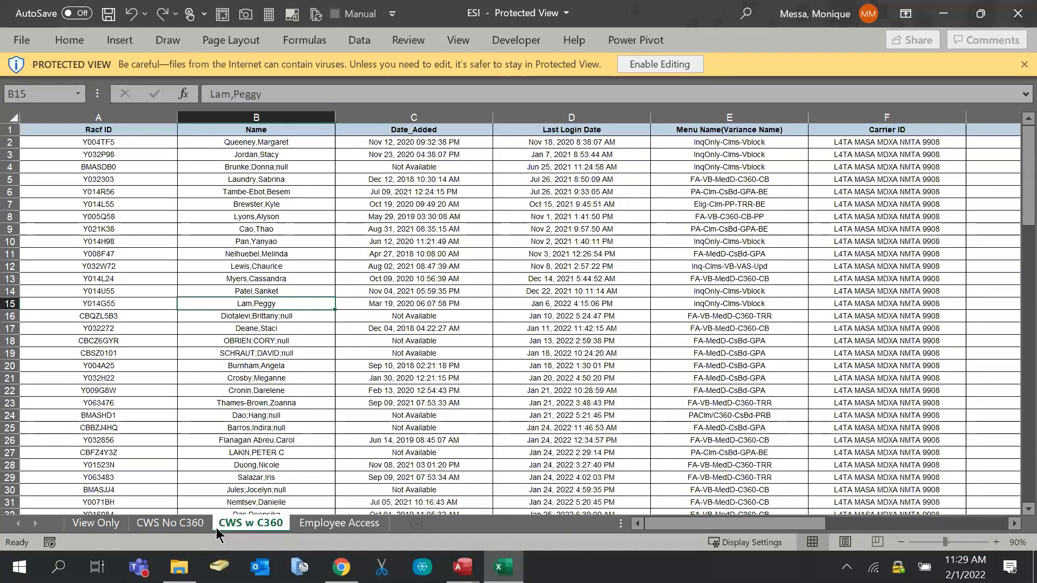
pyautogui.click(160, 527)
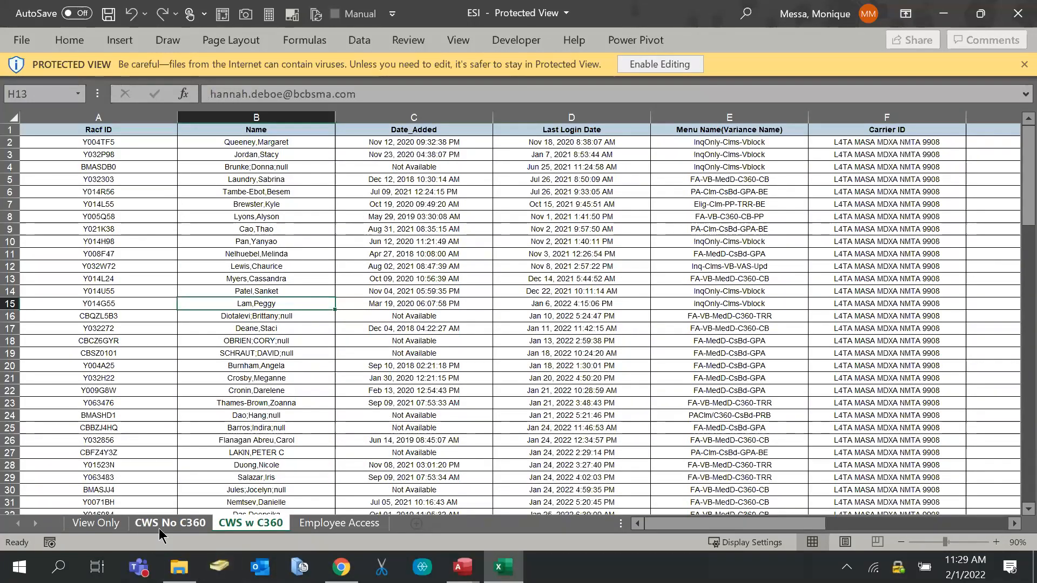
pyautogui.moveTo(734, 526); pyautogui.dragTo(238, 512)
pyautogui.click(65, 525)
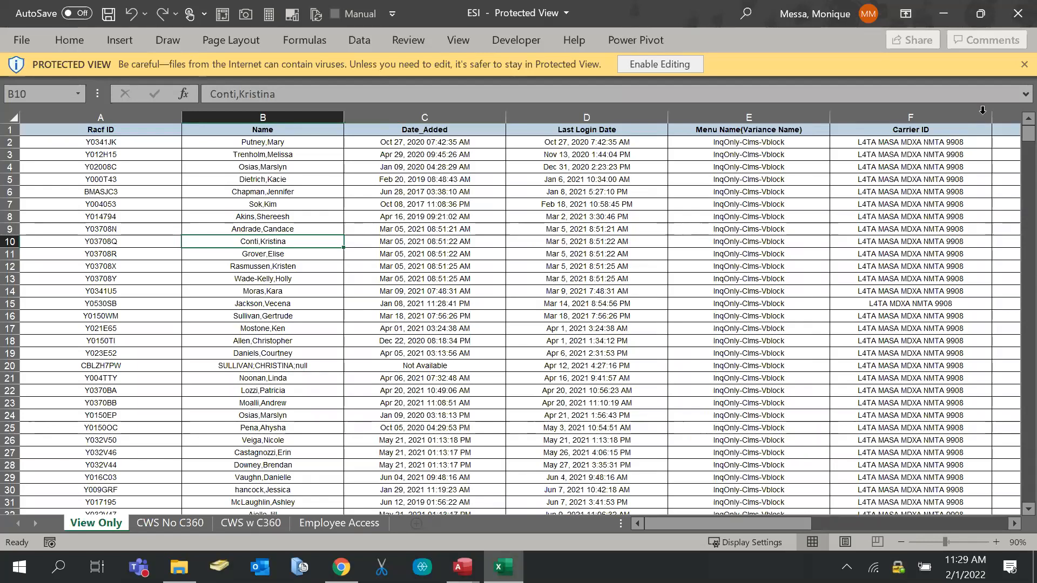
pyautogui.click(1005, 24)
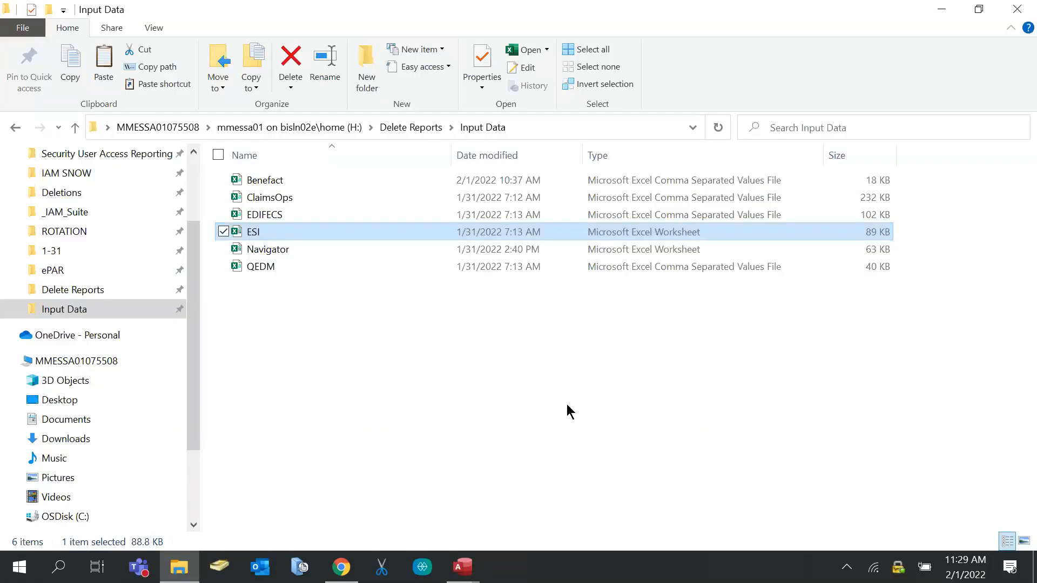
pyautogui.doubleClick(281, 254)
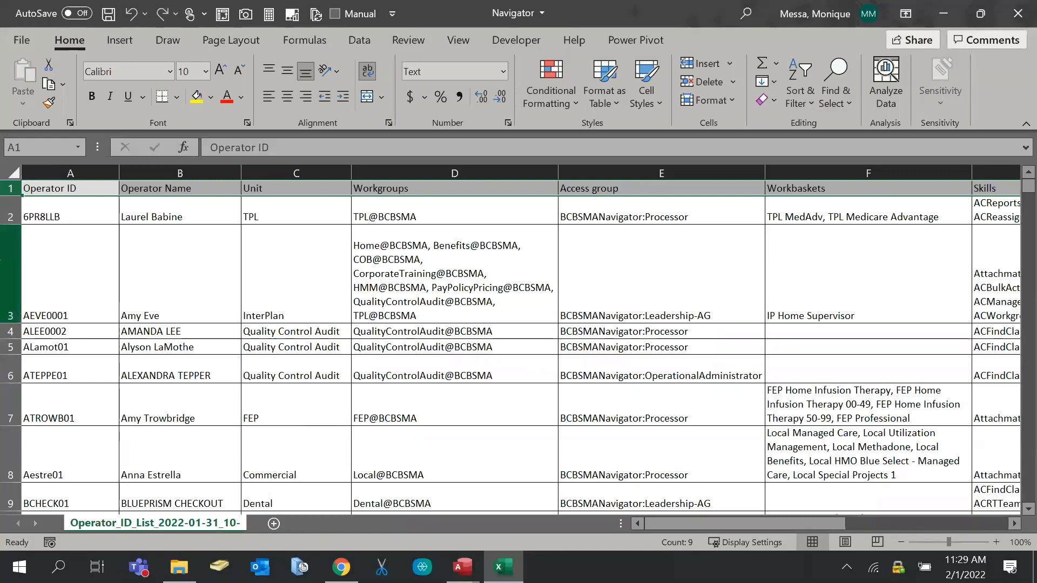
pyautogui.click(80, 210)
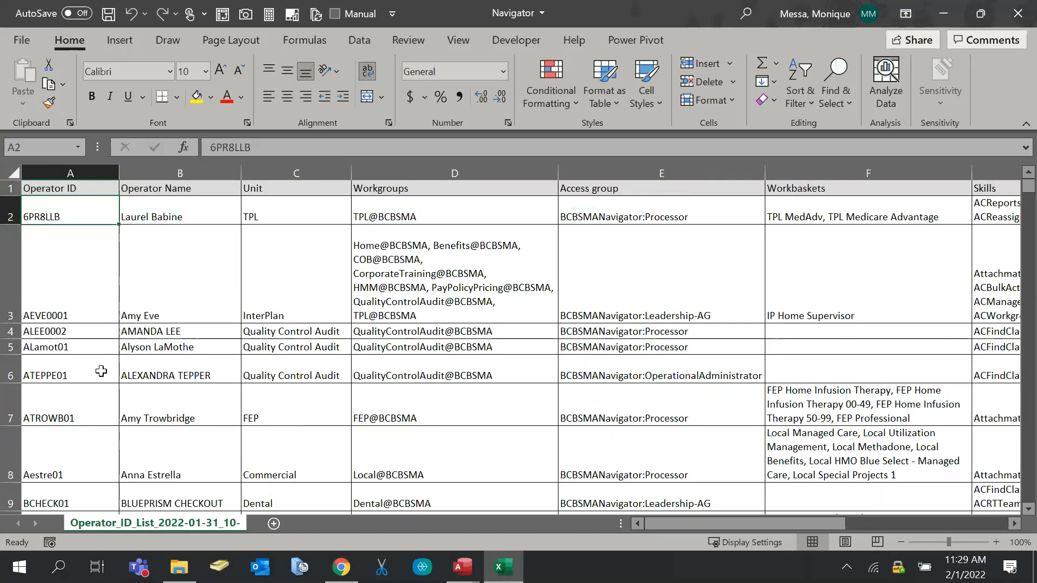
pyautogui.scroll(-5, 101, 371)
pyautogui.scroll(5, 101, 371)
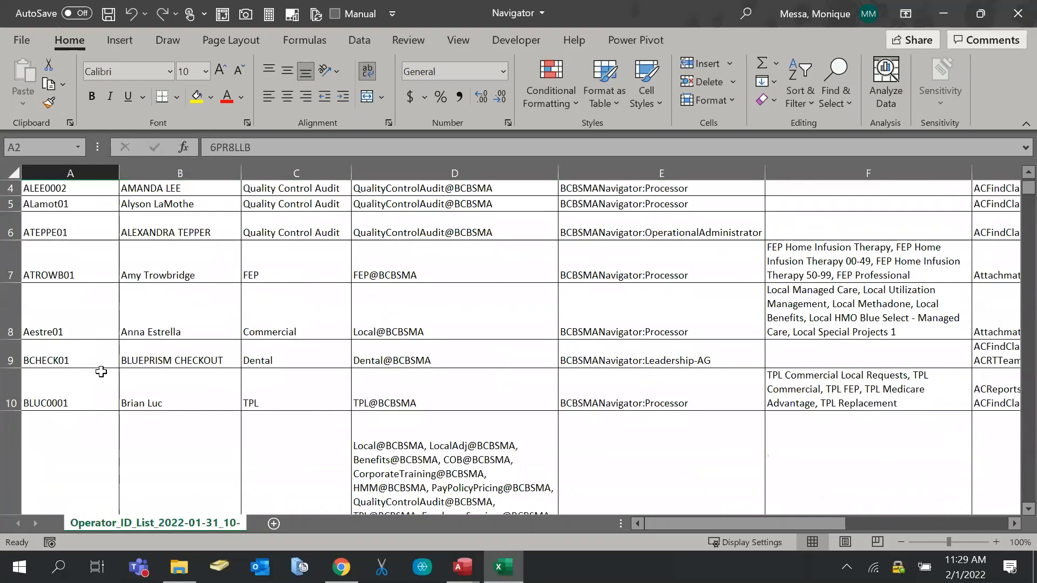
# Rename the worksheet to 'Navigator', correcting the typo
pyautogui.doubleClick(239, 524)
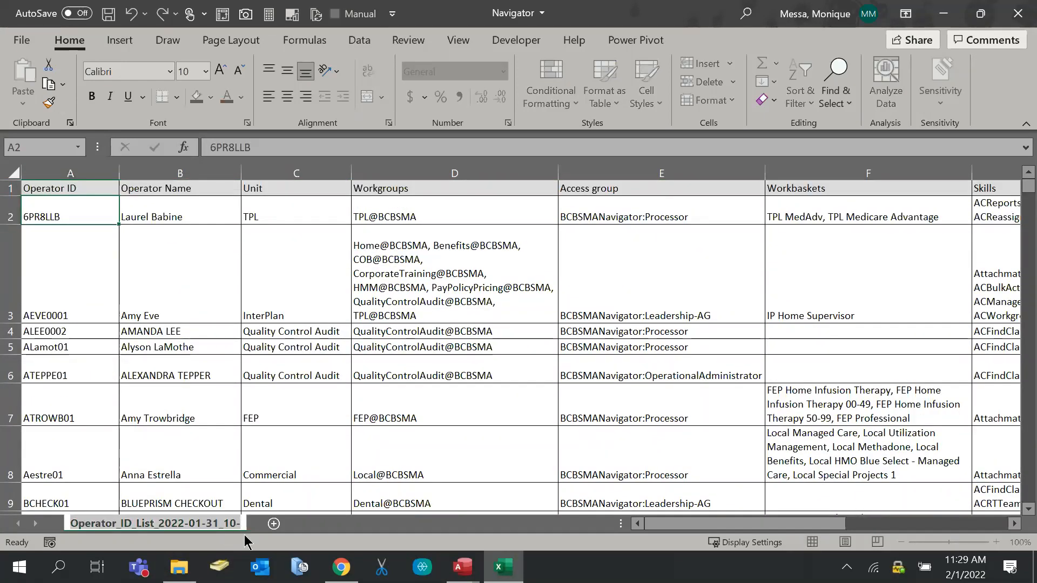
pyautogui.write('N')
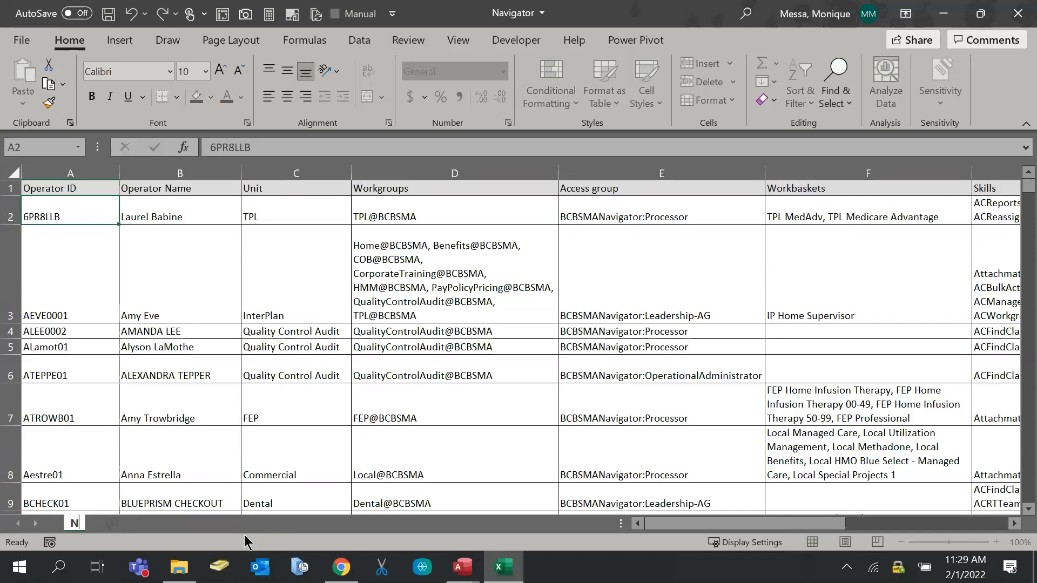
pyautogui.write('avigatoe')
pyautogui.press('BackSpace')
pyautogui.write('r')
pyautogui.press('Return')
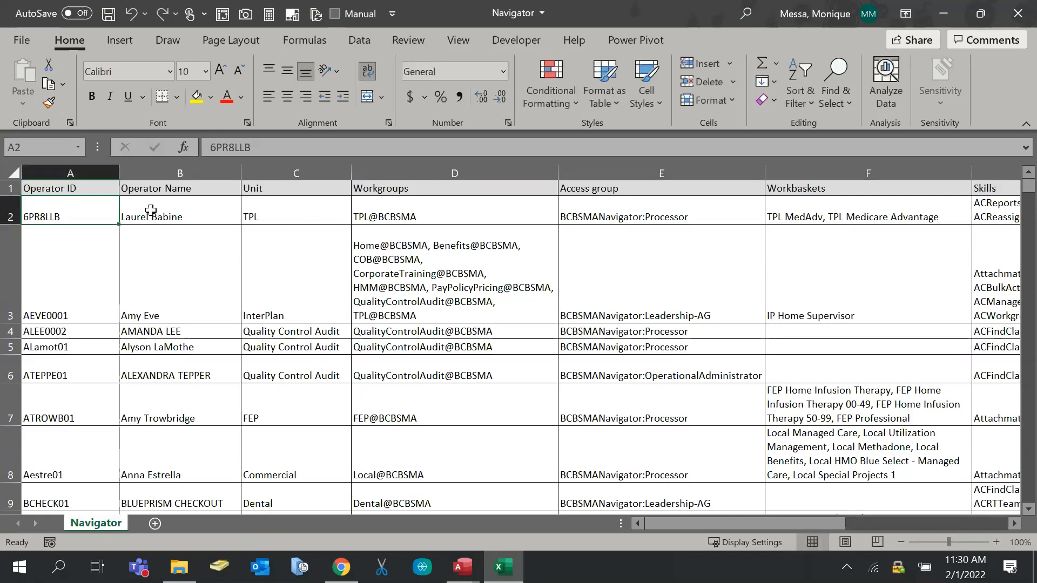
# Save the workbook as Navigator.xlsx and close Excel
pyautogui.moveTo(773, 524); pyautogui.dragTo(745, 526)
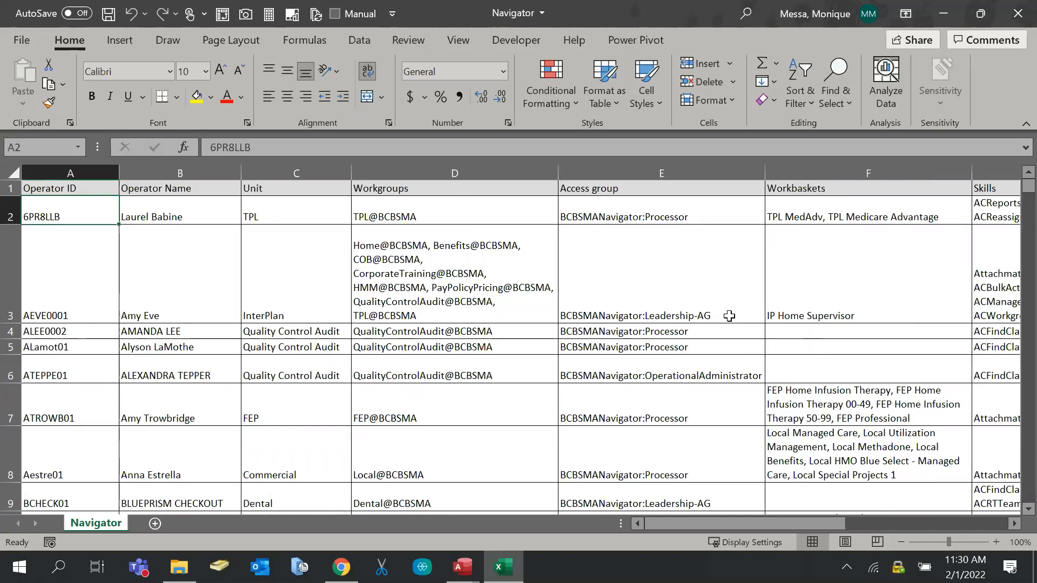
pyautogui.hotkey('ctrl', 's')
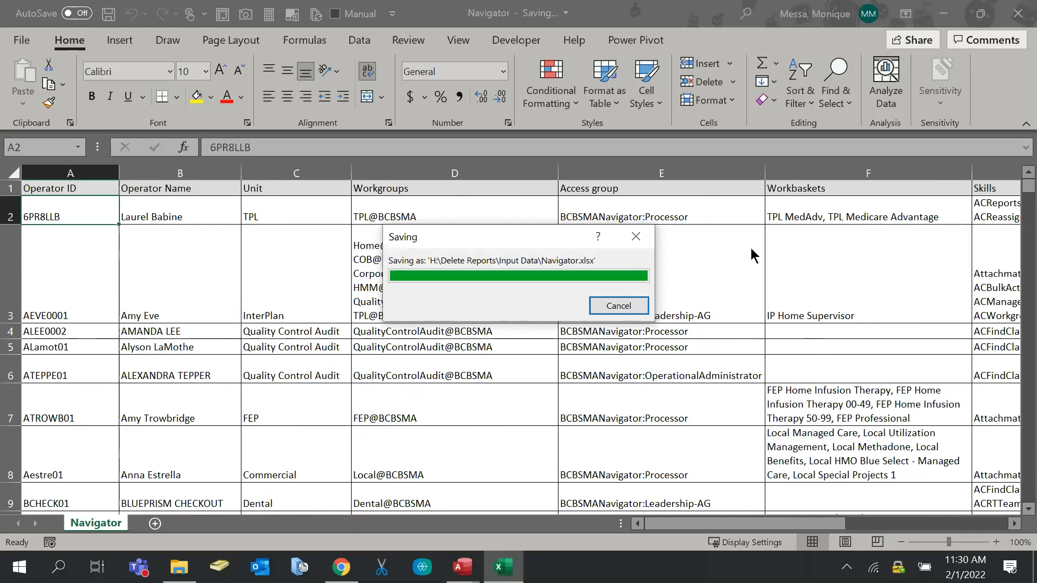
pyautogui.click(1017, 13)
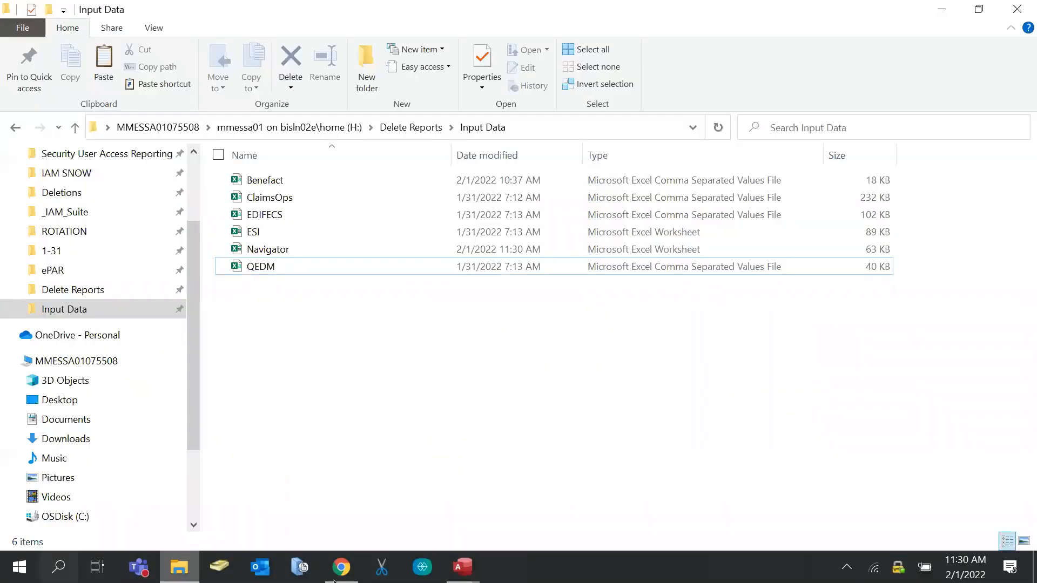
pyautogui.moveTo(463, 567)
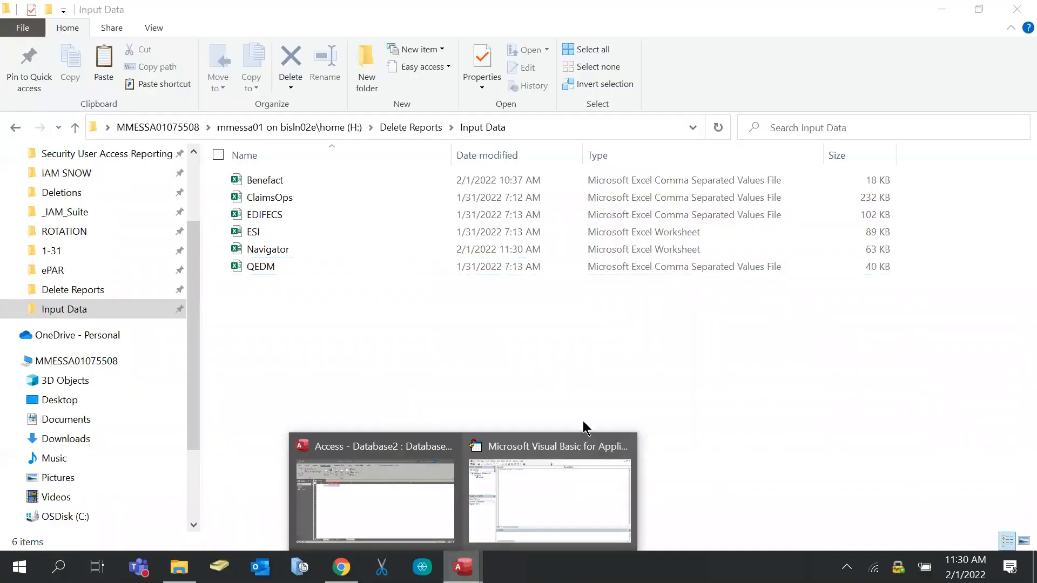
pyautogui.click(613, 446)
# Close the Visual Basic editor without saving Module1 and relaunch Access
pyautogui.click(1011, 11)
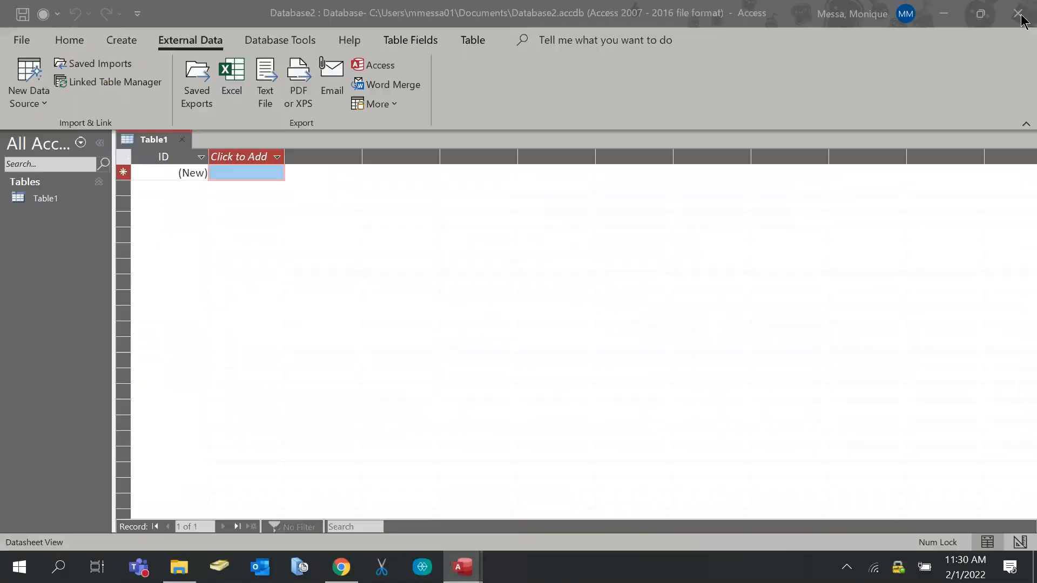
pyautogui.click(507, 325)
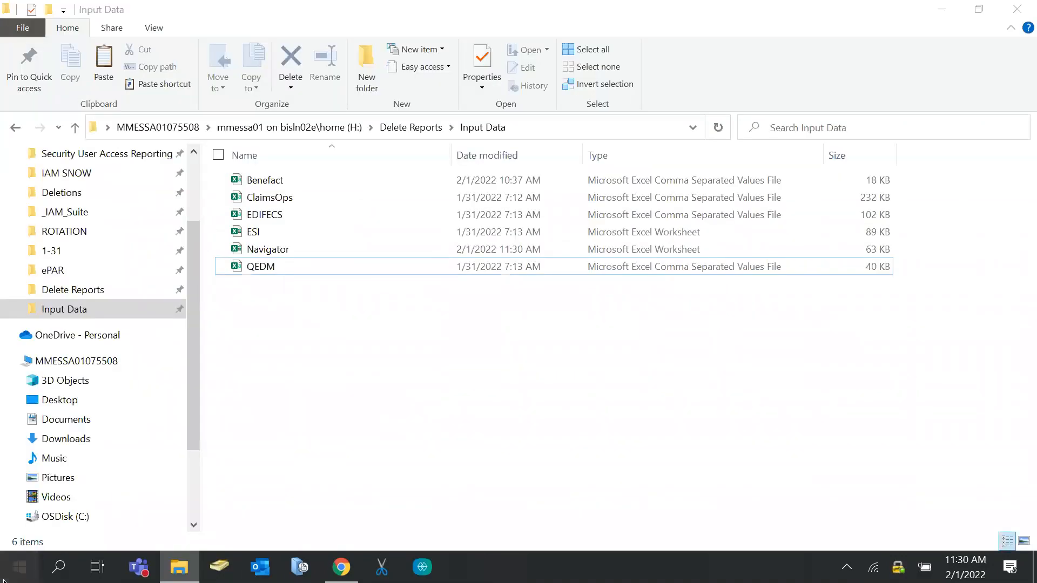
pyautogui.click(33, 566)
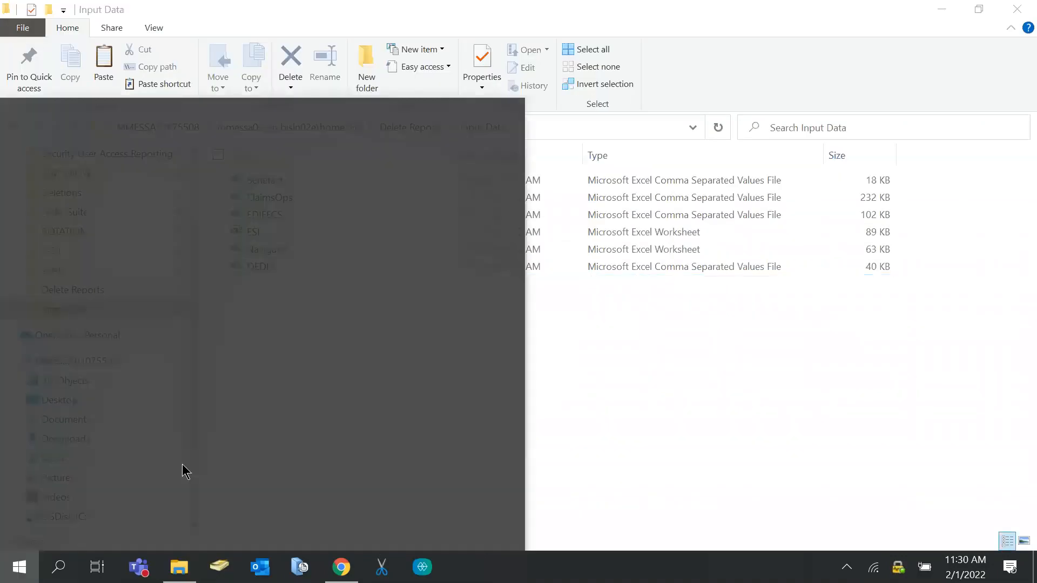
pyautogui.click(379, 426)
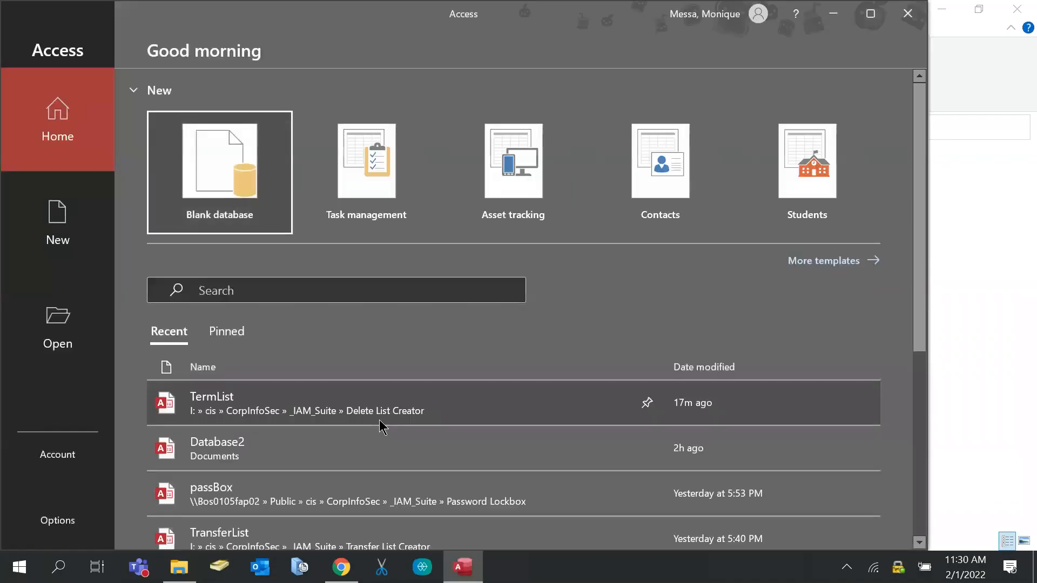
# Create a blank database named Term Reporting.accdb in H:\Delete Reports
pyautogui.click(254, 180)
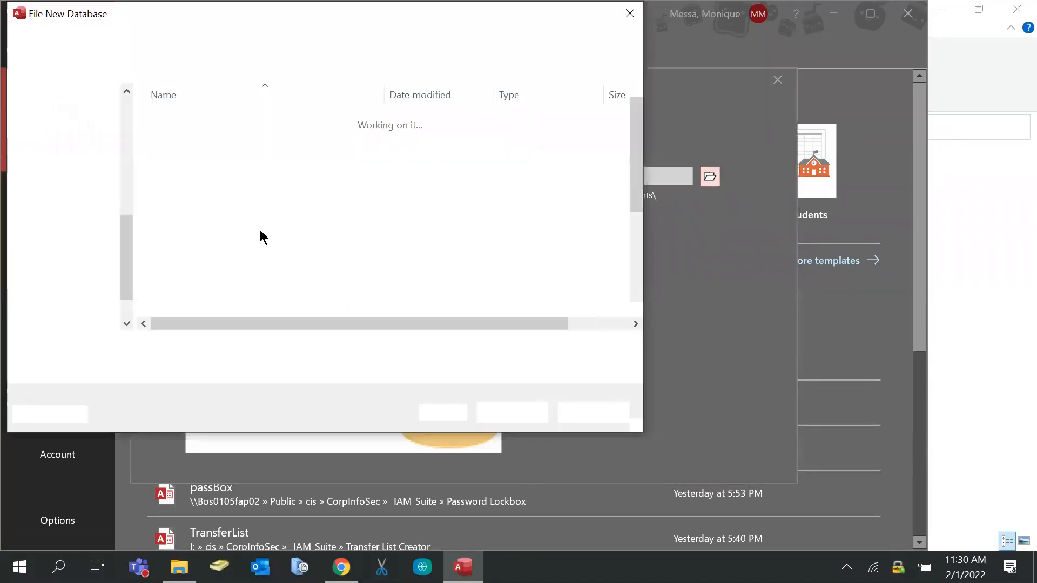
pyautogui.scroll(-1, 71, 236)
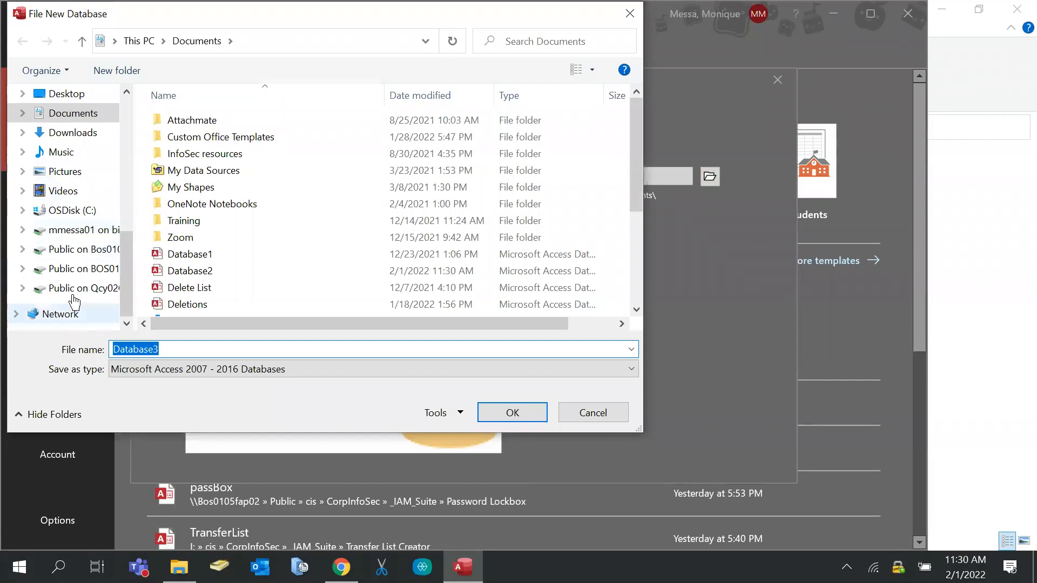
pyautogui.scroll(3, 71, 281)
pyautogui.scroll(3, 72, 253)
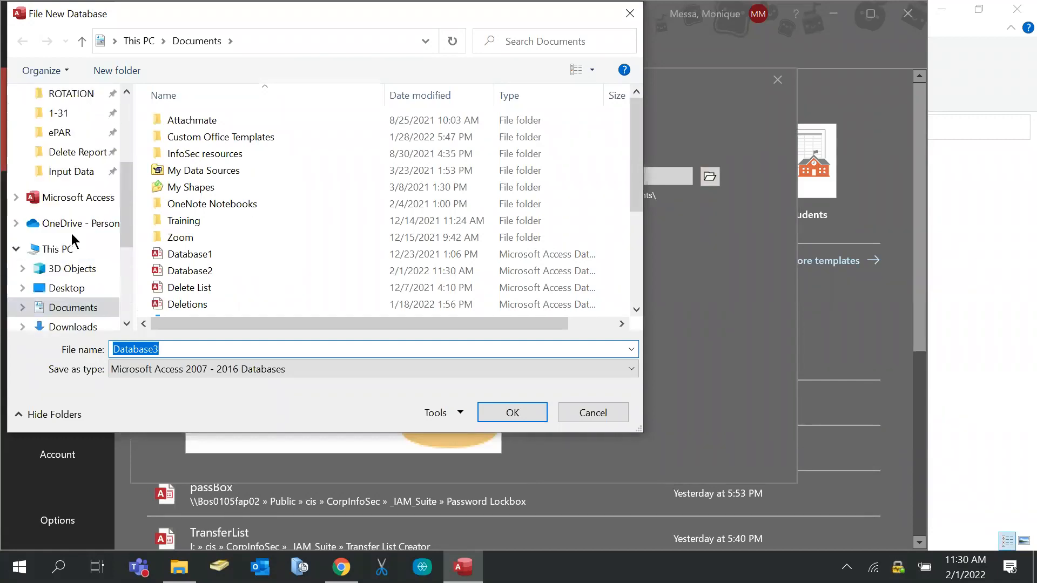
pyautogui.click(59, 171)
pyautogui.click(161, 41)
pyautogui.moveTo(195, 350); pyautogui.dragTo(1, 319)
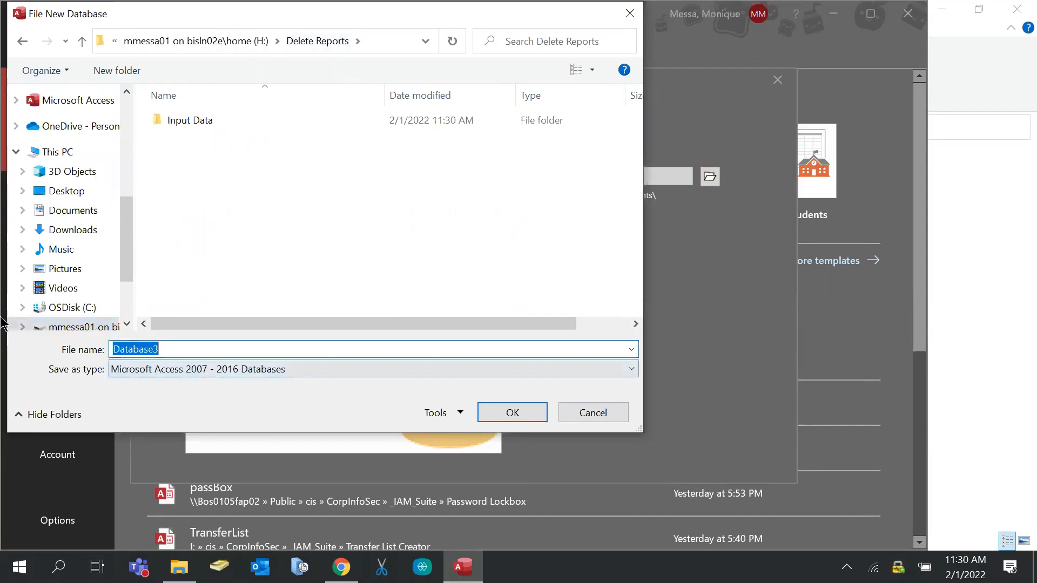
pyautogui.write('D')
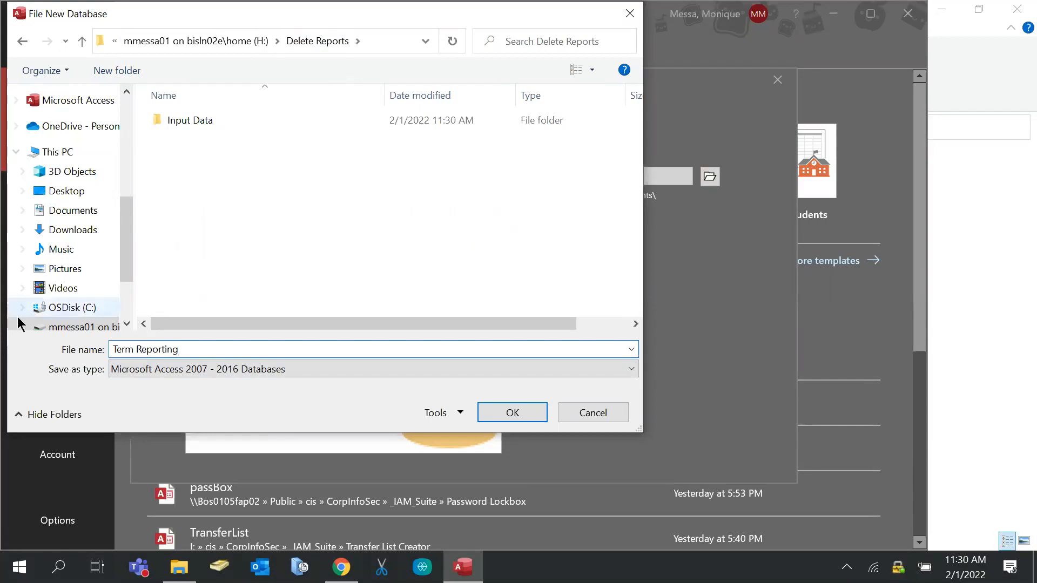
pyautogui.click(514, 416)
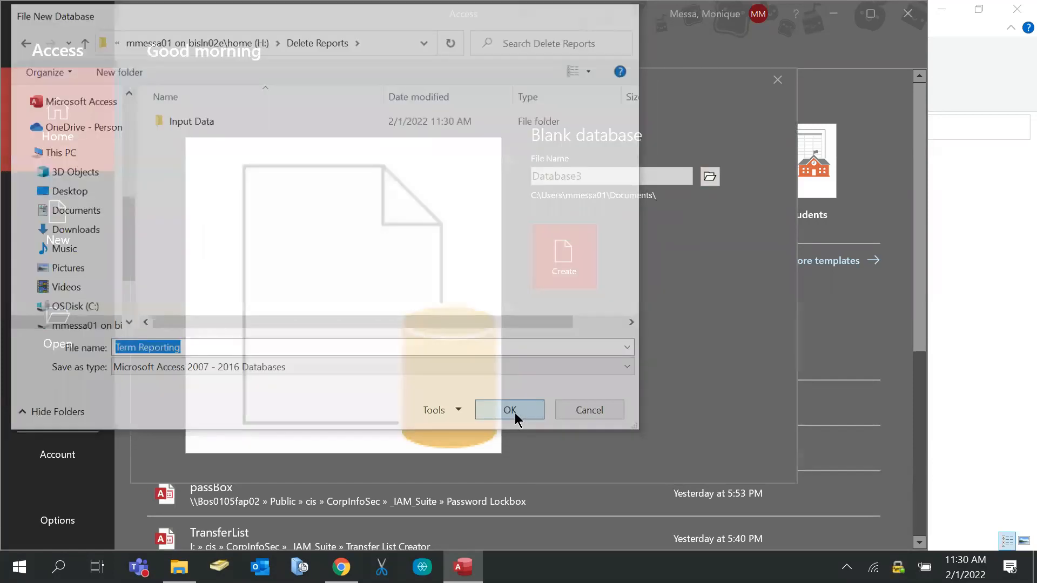
pyautogui.click(563, 264)
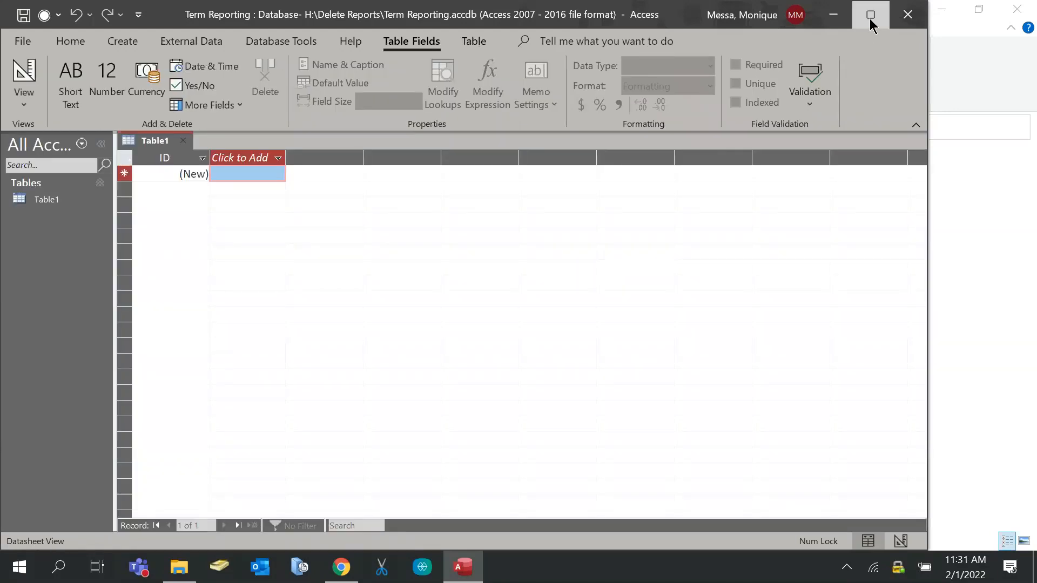
# Maximize Access and start a New Data Source import from a text file
pyautogui.click(871, 16)
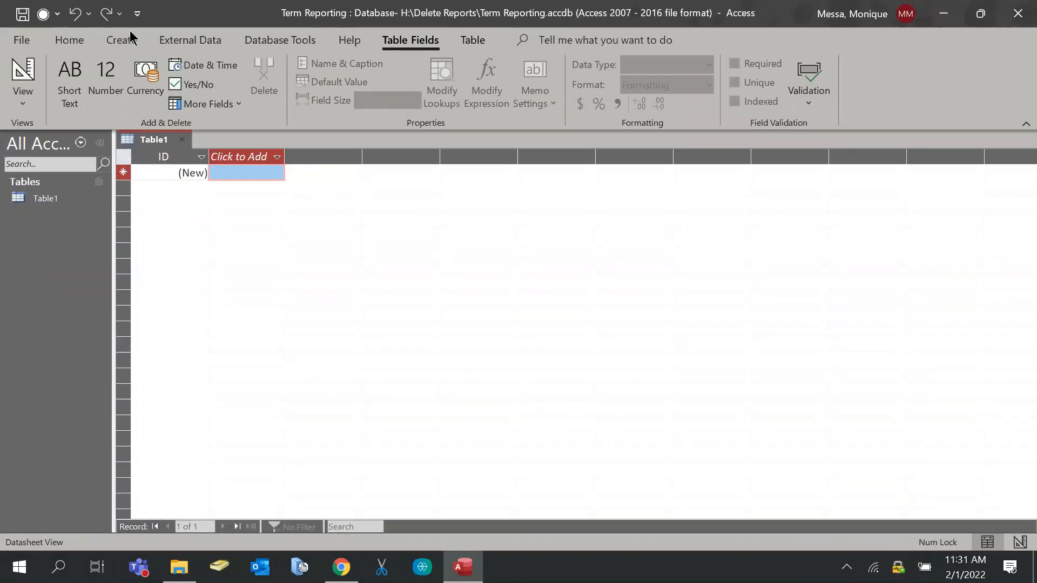
pyautogui.click(217, 41)
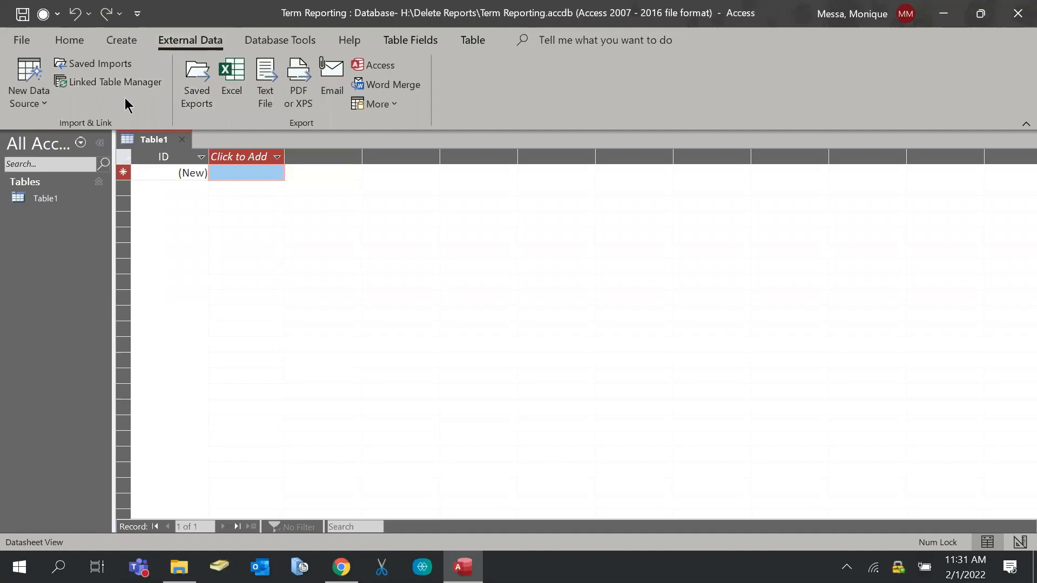
pyautogui.click(13, 103)
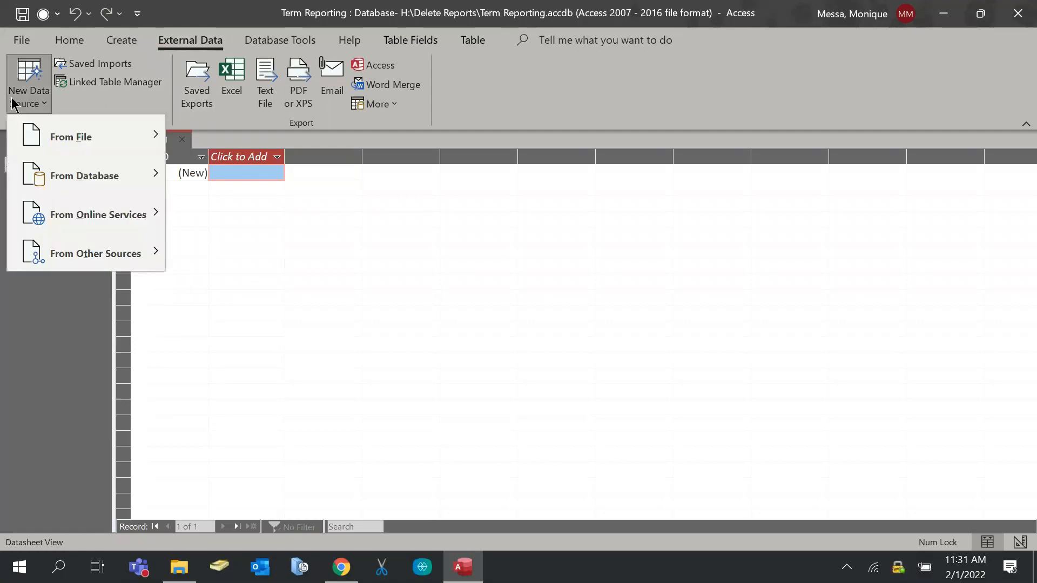
pyautogui.moveTo(35, 135)
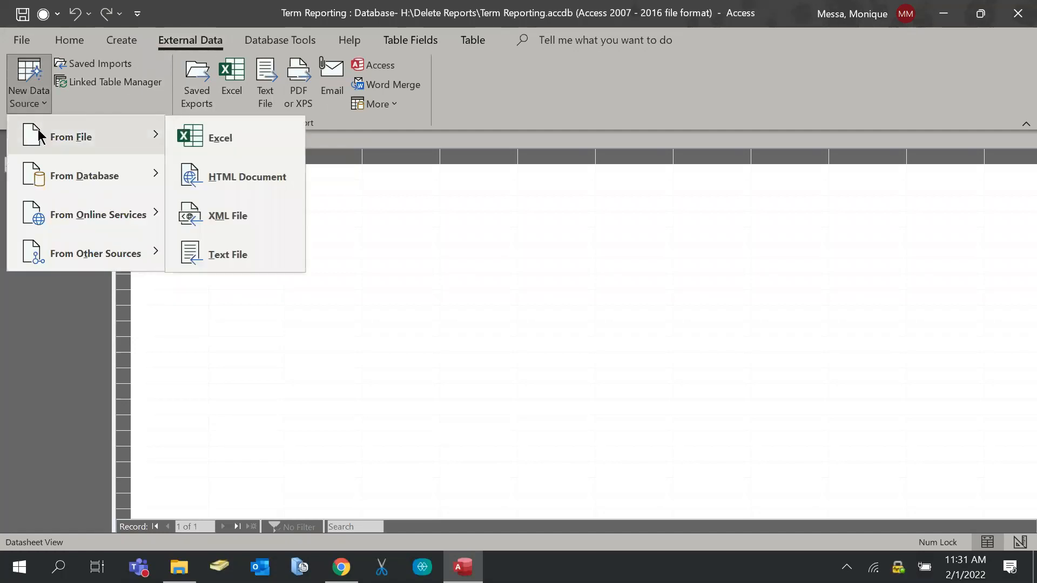
pyautogui.click(251, 262)
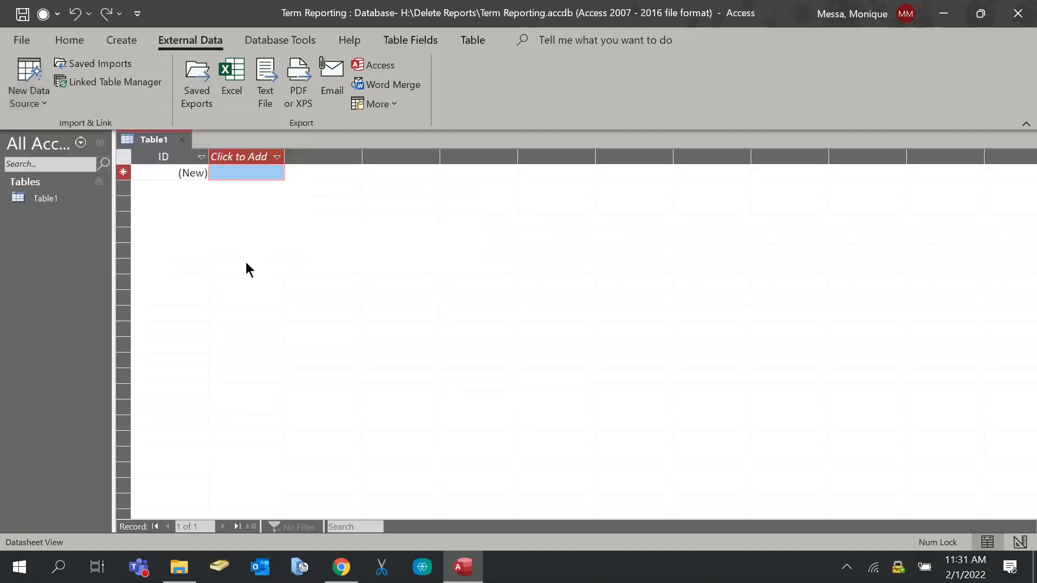
# Choose H:\Delete Reports\Input Data\Benefact.csv as the import source file
pyautogui.click(767, 169)
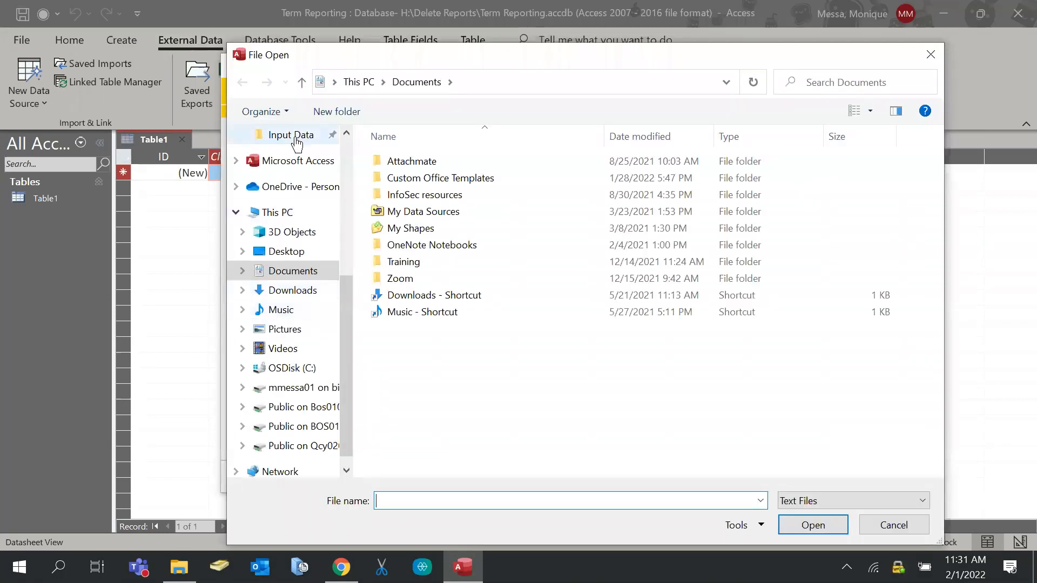
pyautogui.click(294, 134)
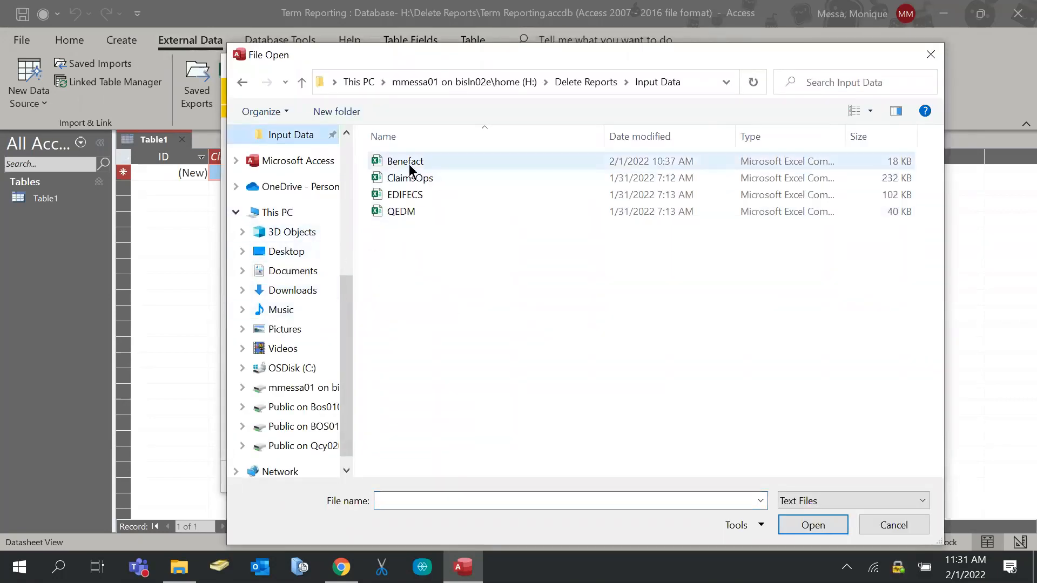
pyautogui.click(410, 165)
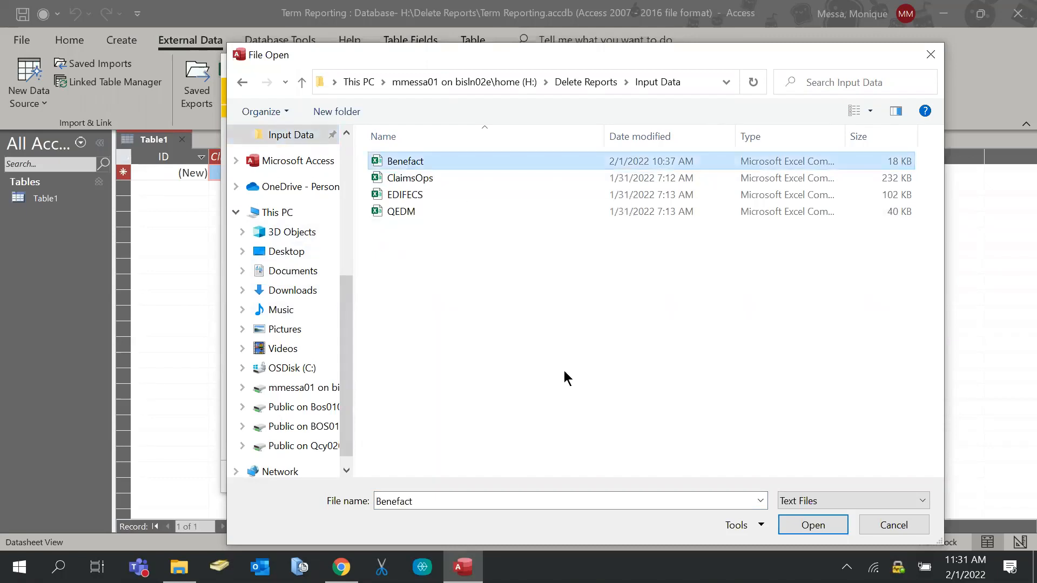
pyautogui.click(792, 527)
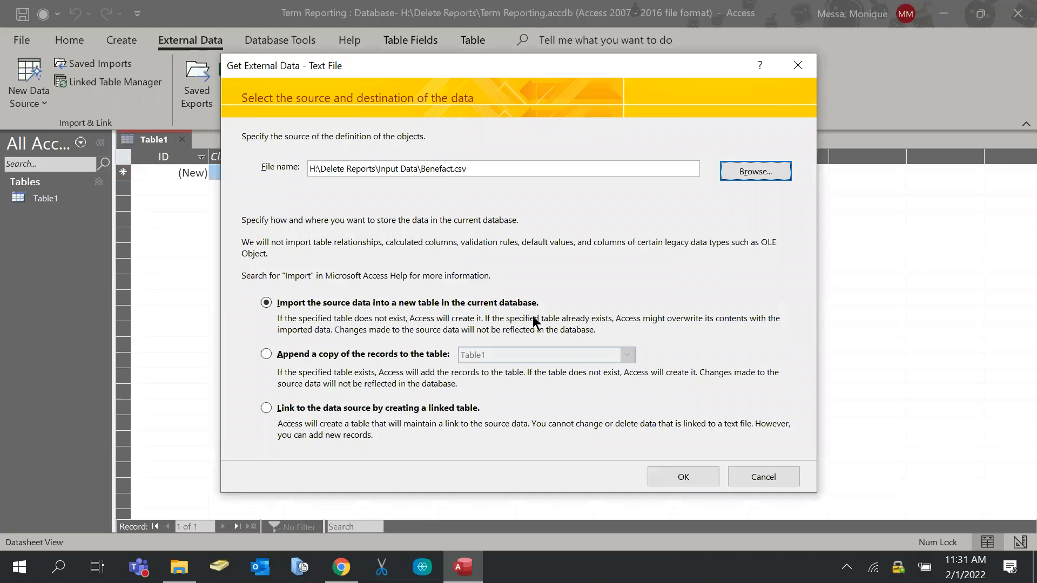
# Import into a new table as delimited text with the first row as field names
pyautogui.click(694, 481)
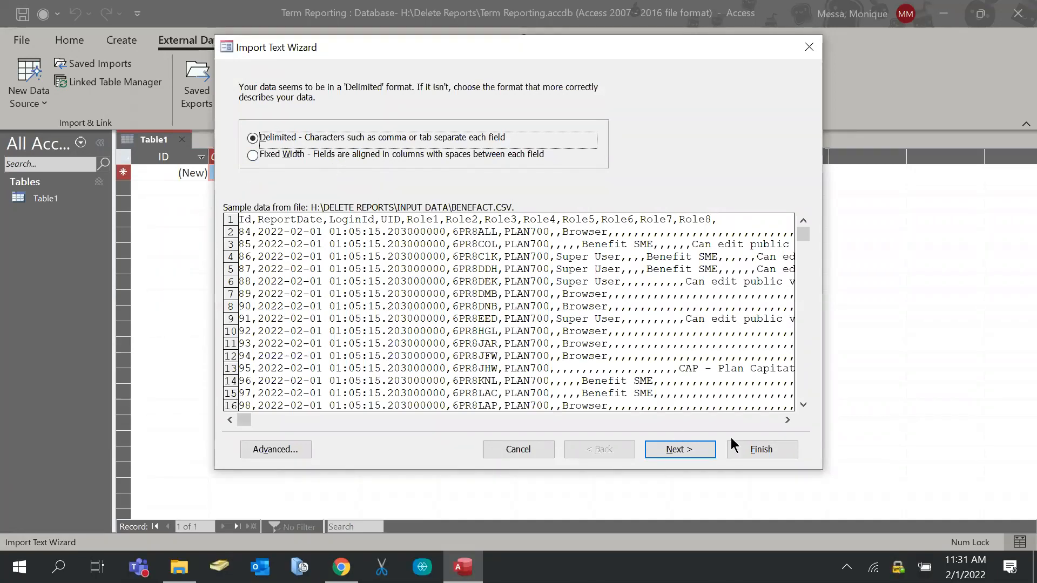
pyautogui.click(700, 454)
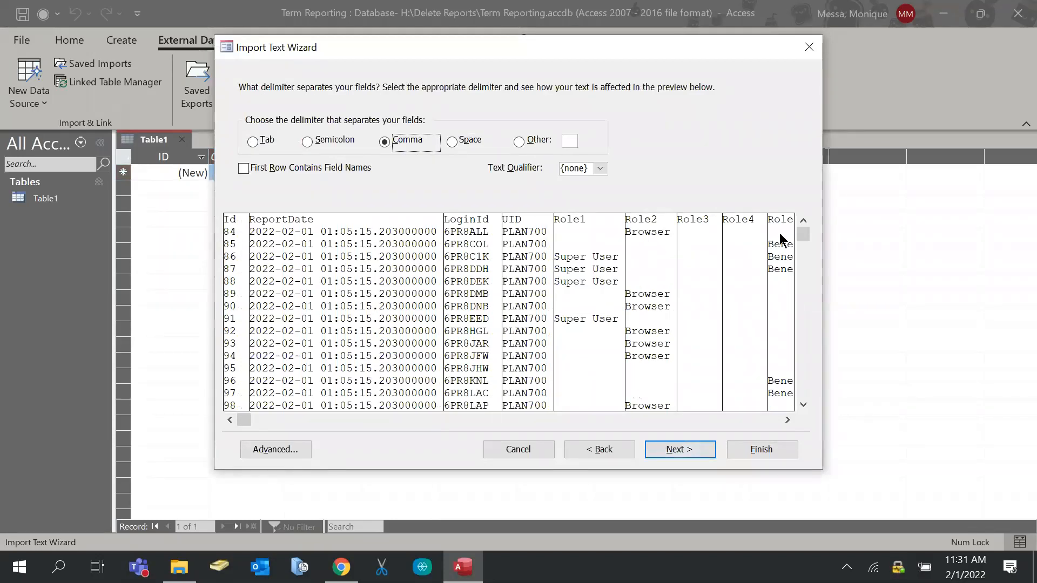
pyautogui.click(243, 168)
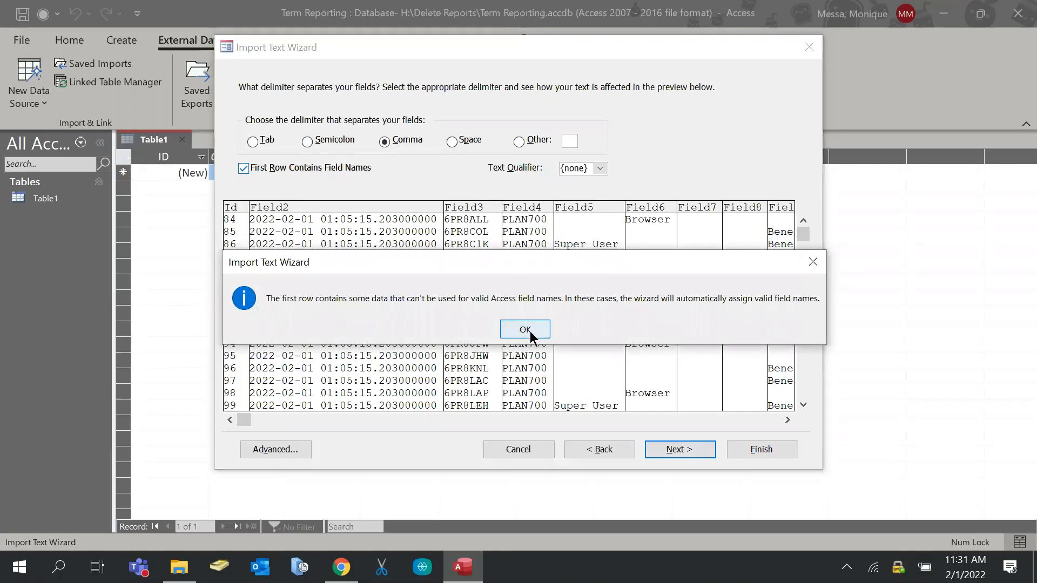
pyautogui.click(525, 330)
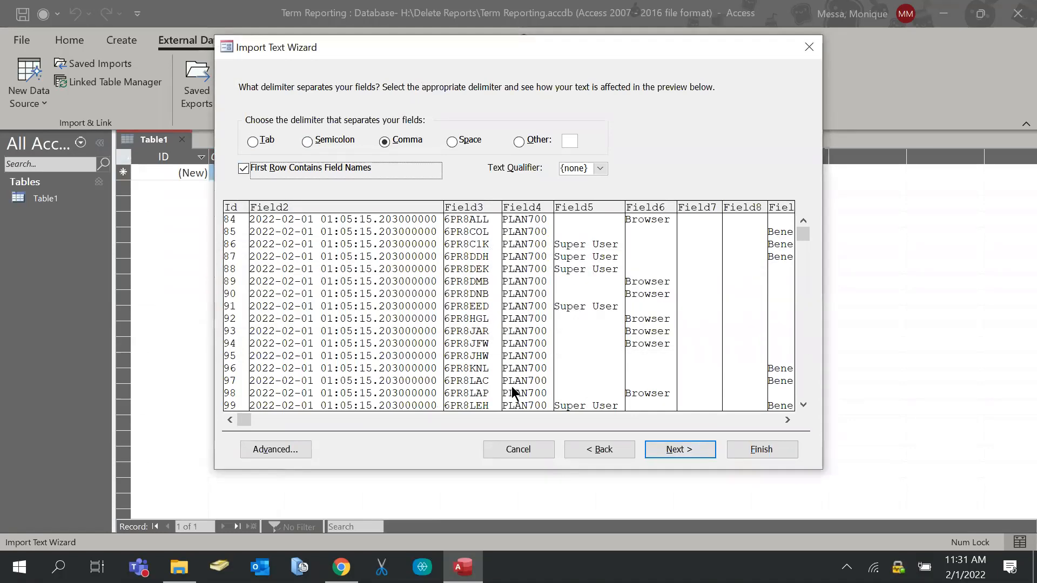
# Scroll through the comma-delimited Benefact preview to inspect the fields
pyautogui.moveTo(250, 420); pyautogui.dragTo(410, 425)
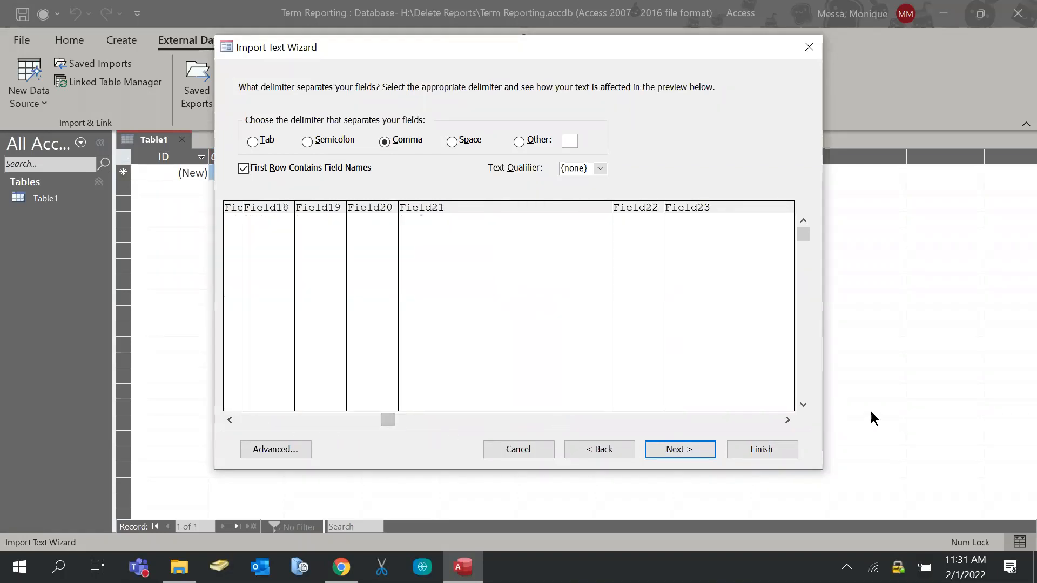
pyautogui.click(786, 420)
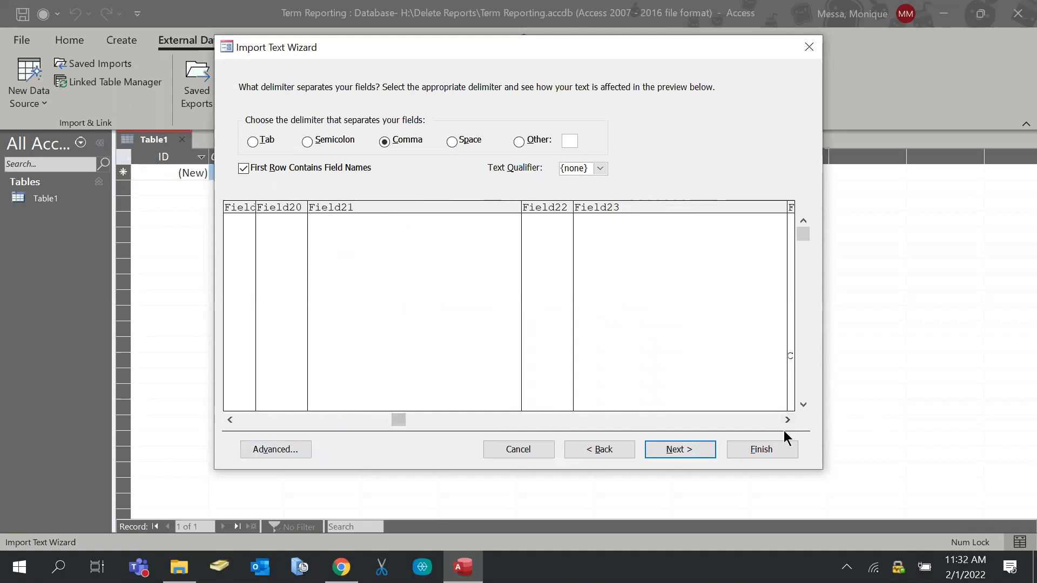
pyautogui.moveTo(401, 426); pyautogui.dragTo(244, 420)
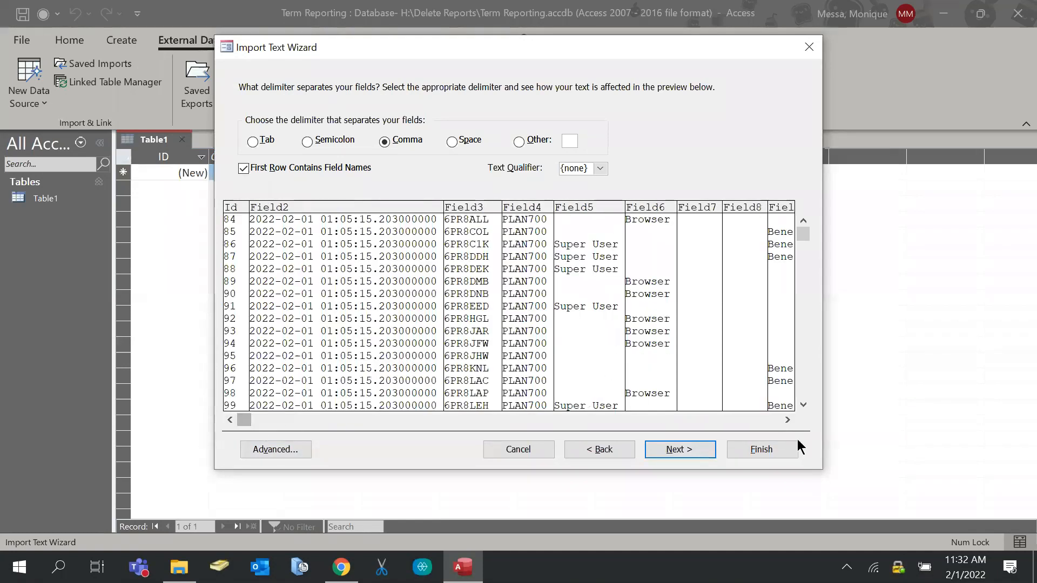
pyautogui.moveTo(789, 416); pyautogui.dragTo(789, 417)
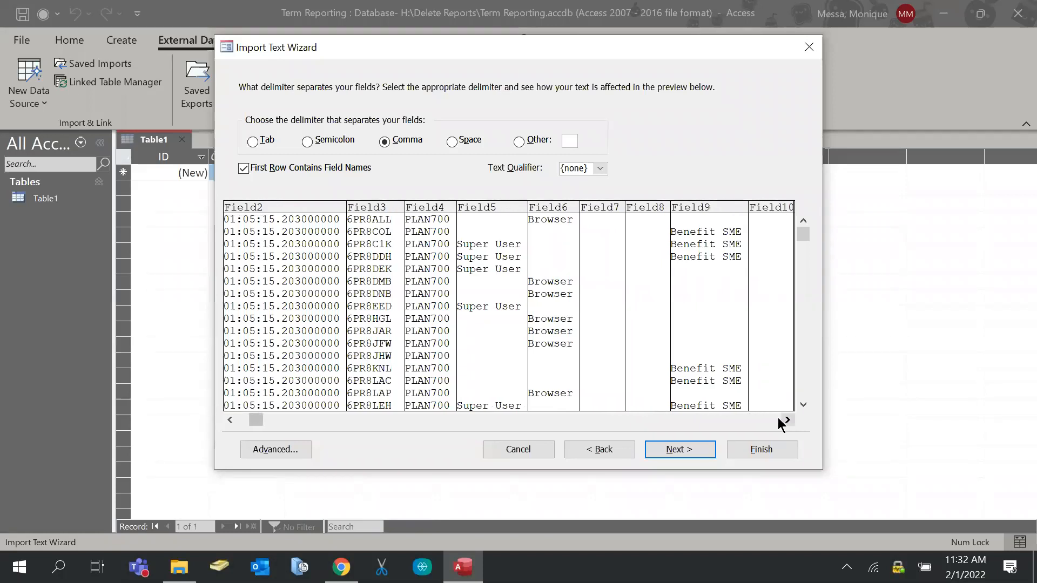
pyautogui.moveTo(256, 419); pyautogui.dragTo(215, 421)
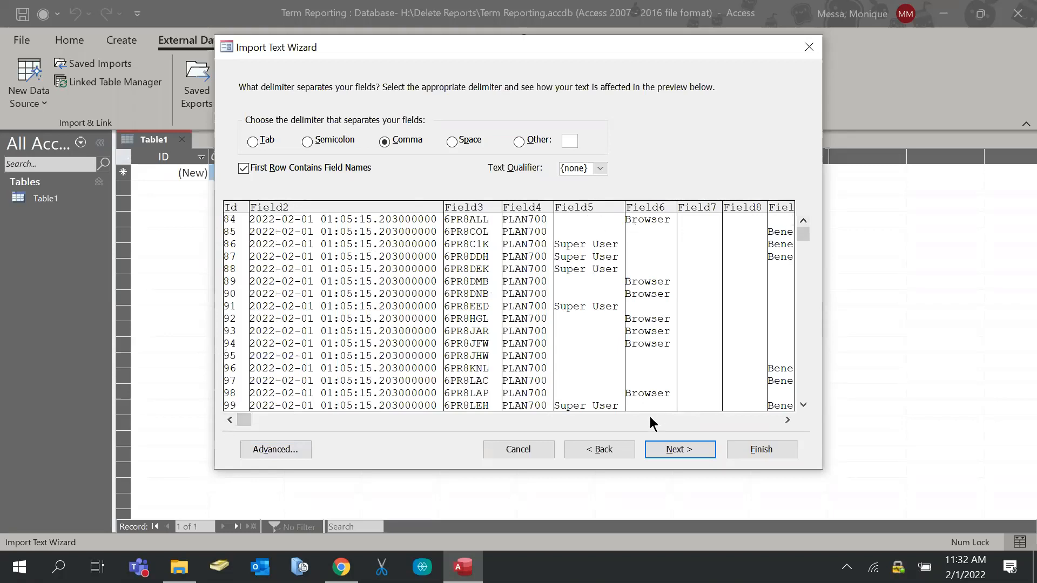
pyautogui.moveTo(290, 420); pyautogui.dragTo(196, 409)
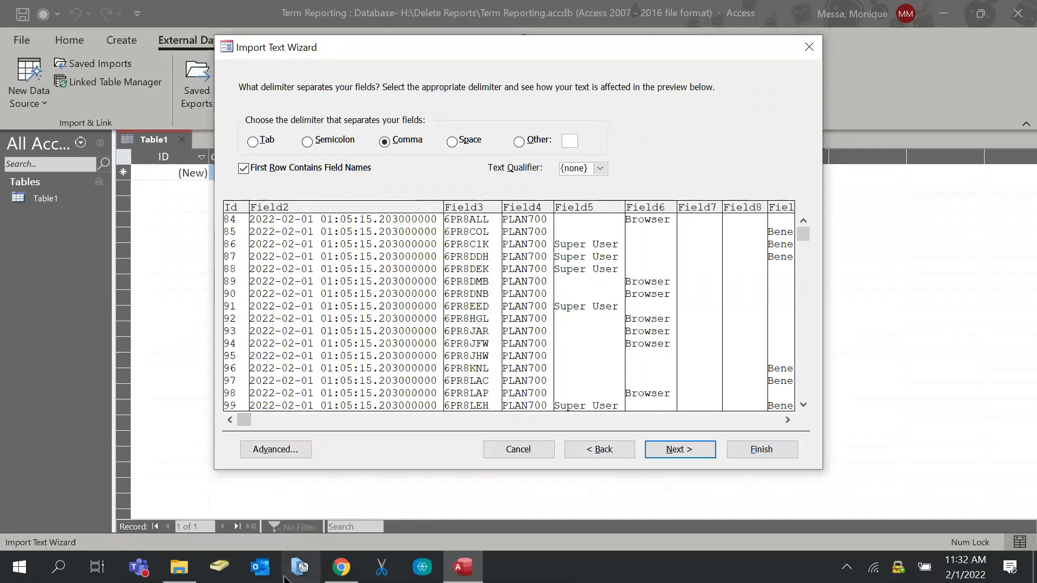
# Open Benefact.csv from Input Data in Excel and autofit column B to show ReportDate
pyautogui.click(178, 567)
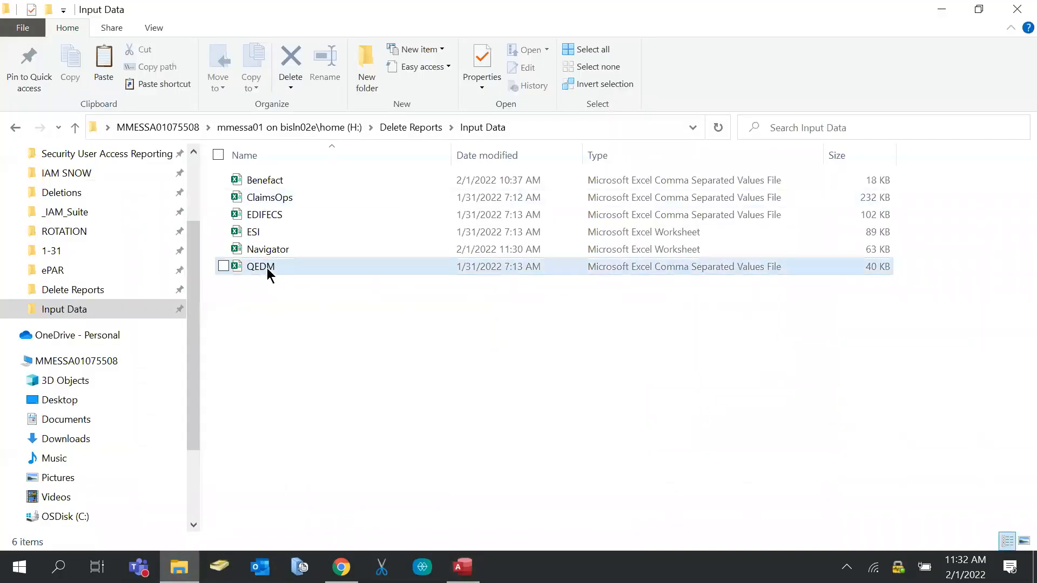
pyautogui.click(282, 184)
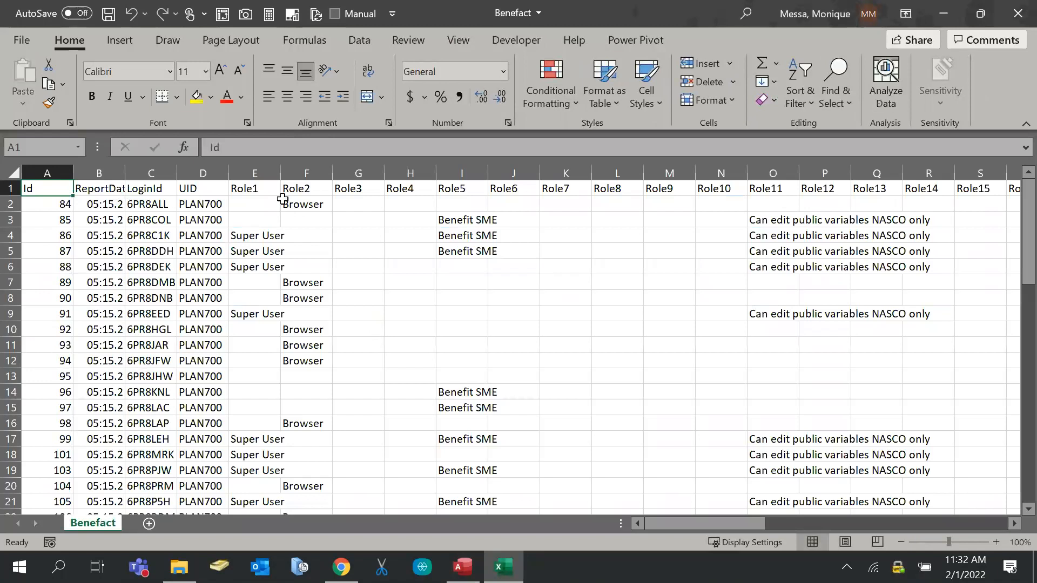
pyautogui.click(251, 190)
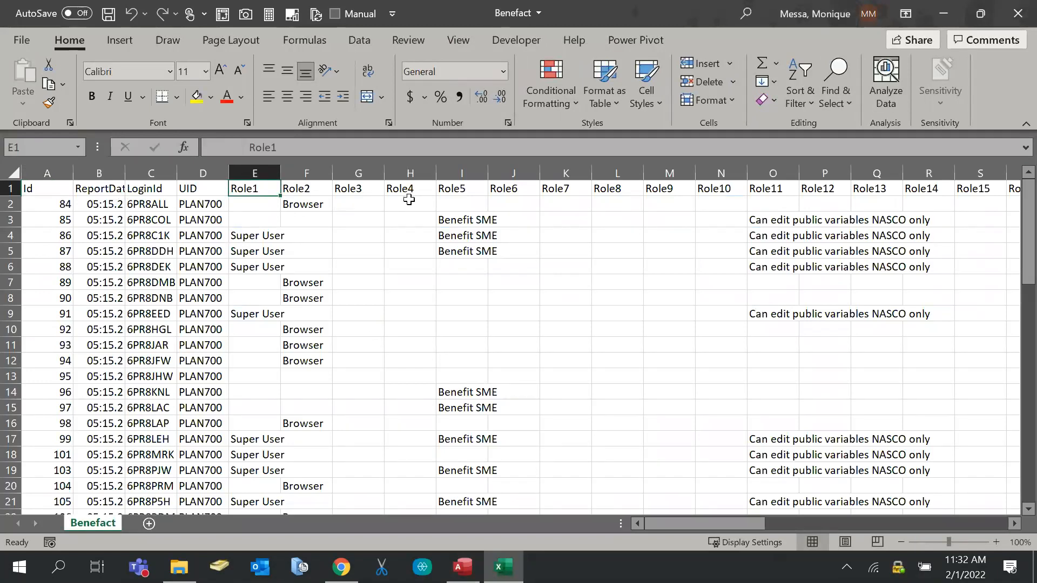
pyautogui.doubleClick(125, 172)
pyautogui.click(458, 570)
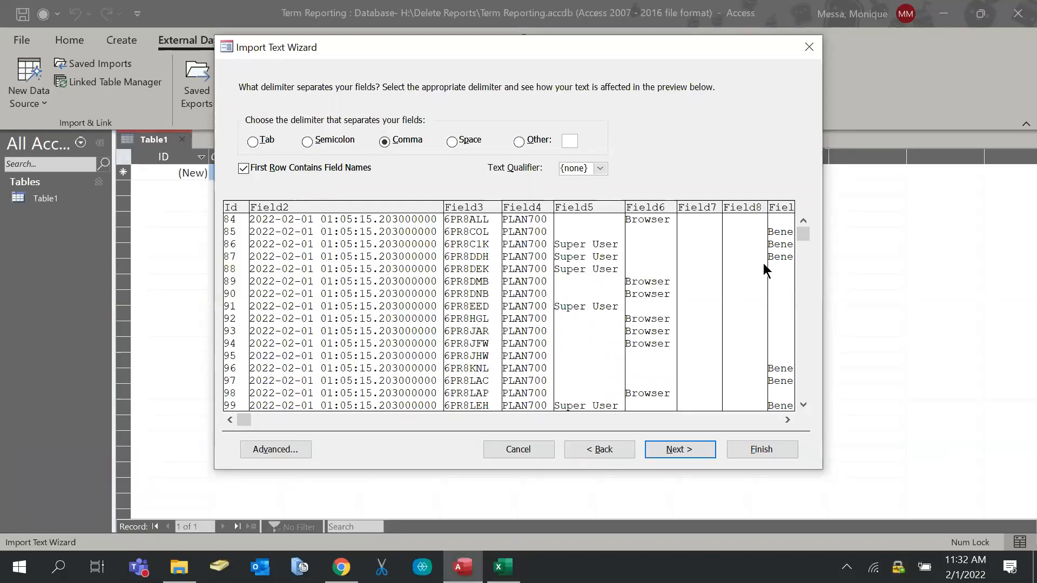
# Toggle First Row Contains Field Names off and back on while checking the preview
pyautogui.click(244, 171)
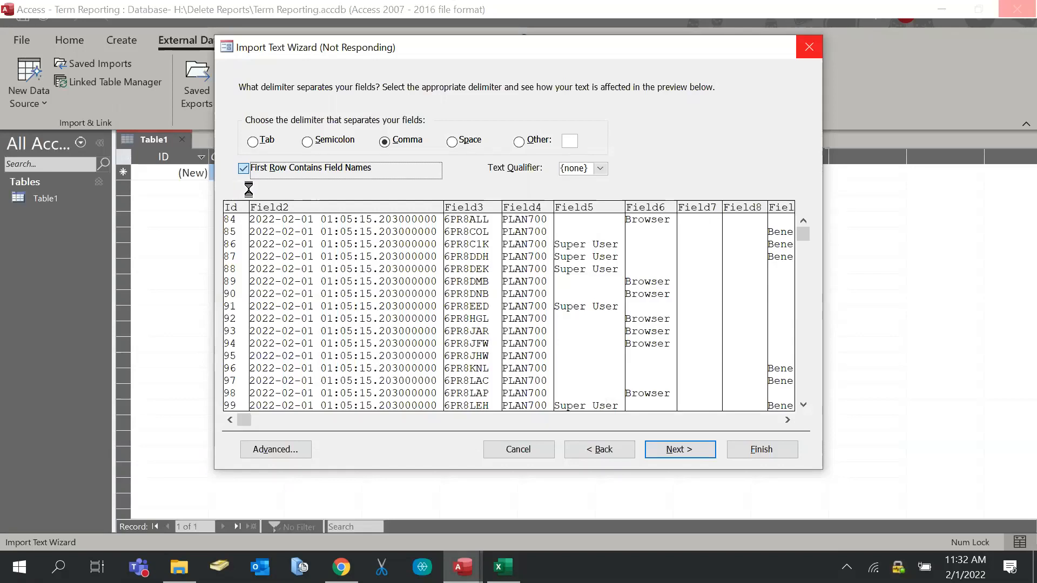
pyautogui.moveTo(502, 567)
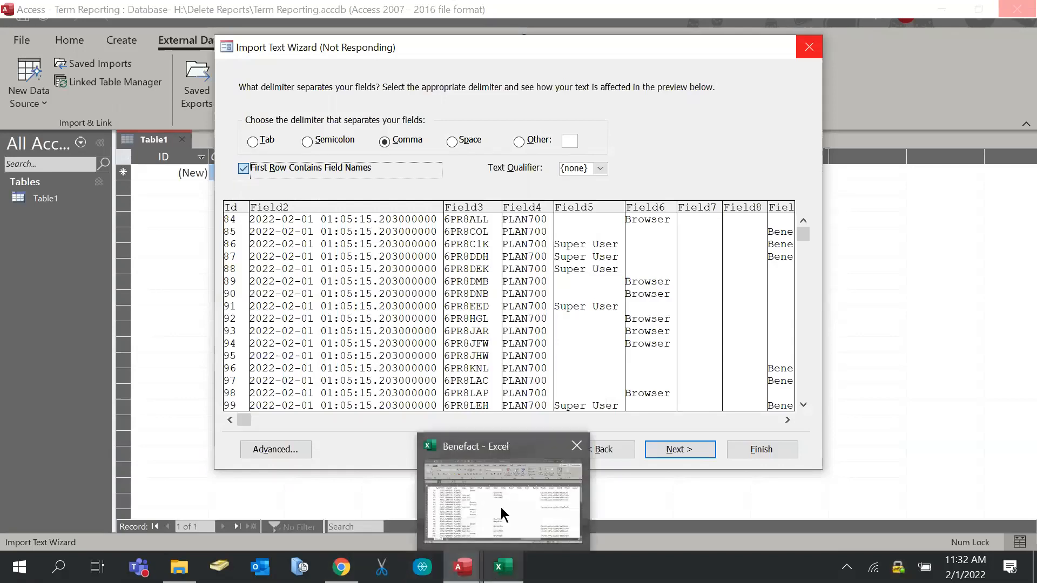
pyautogui.moveTo(501, 507)
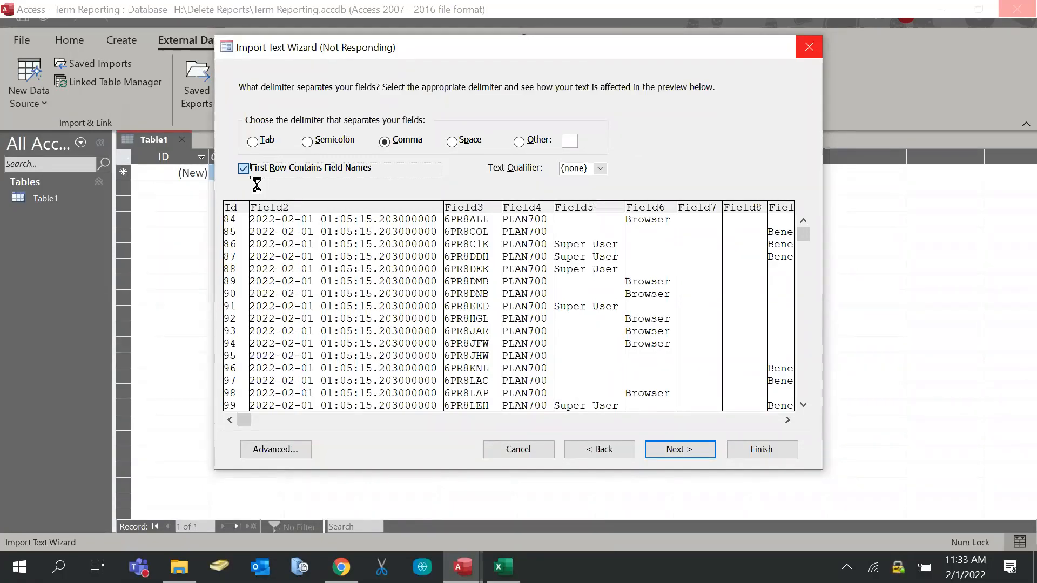
pyautogui.click(244, 168)
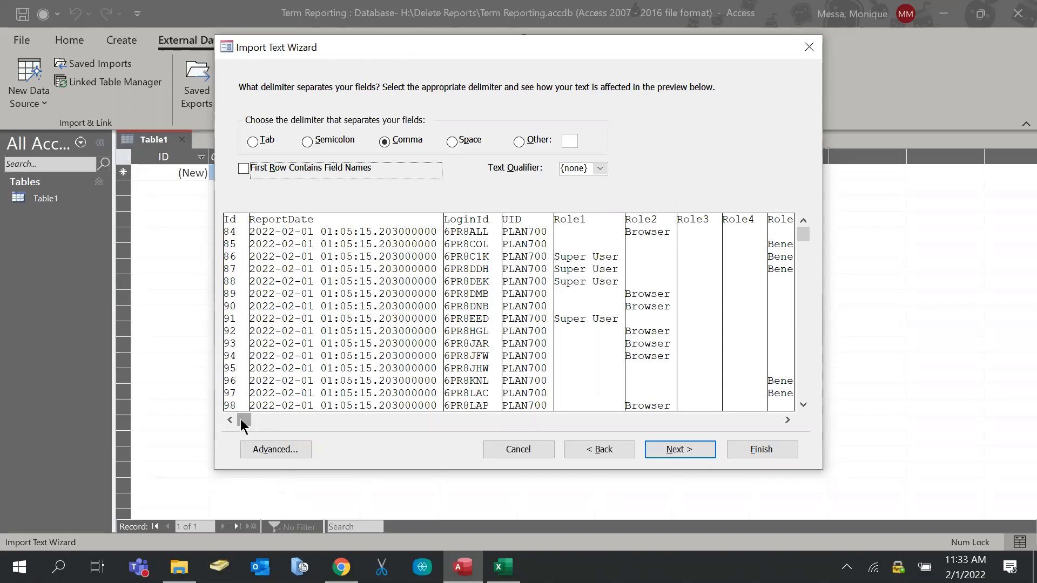
pyautogui.moveTo(240, 420); pyautogui.dragTo(243, 422)
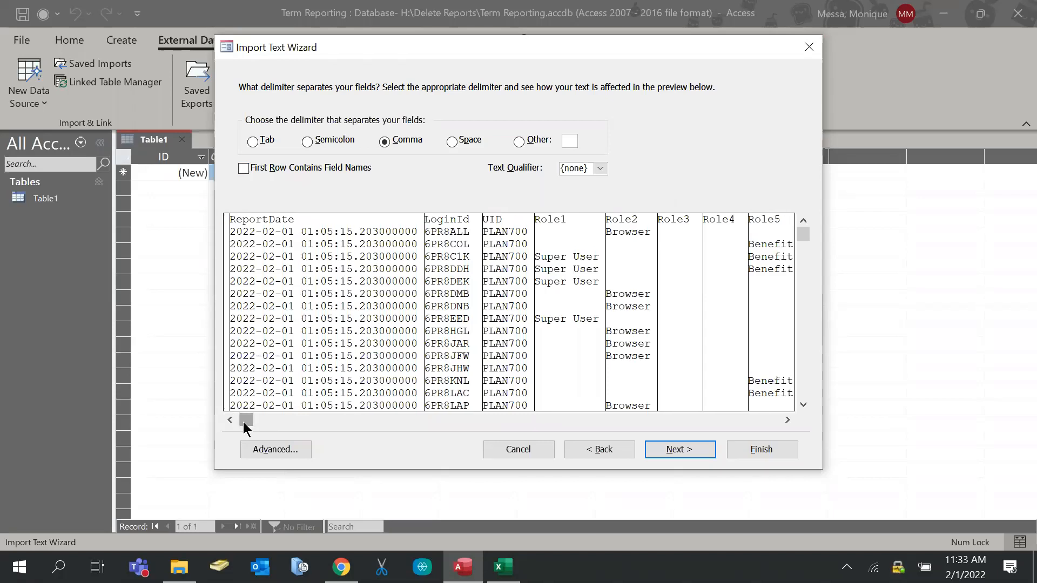
pyautogui.click(227, 422)
pyautogui.click(228, 422)
pyautogui.click(228, 422)
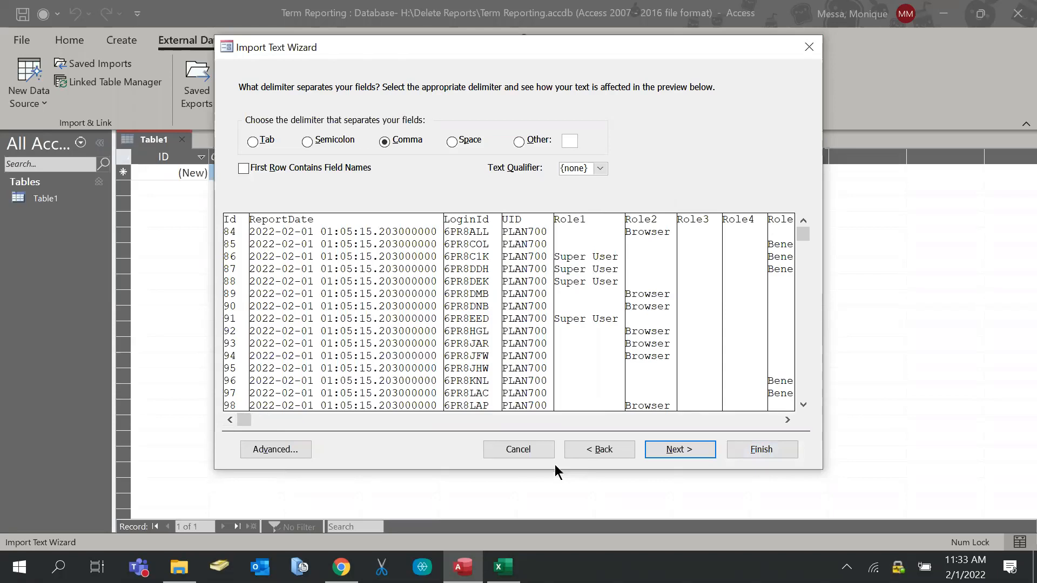
# Cancel the import without creating a table and bring the Benefact workbook forward
pyautogui.click(517, 451)
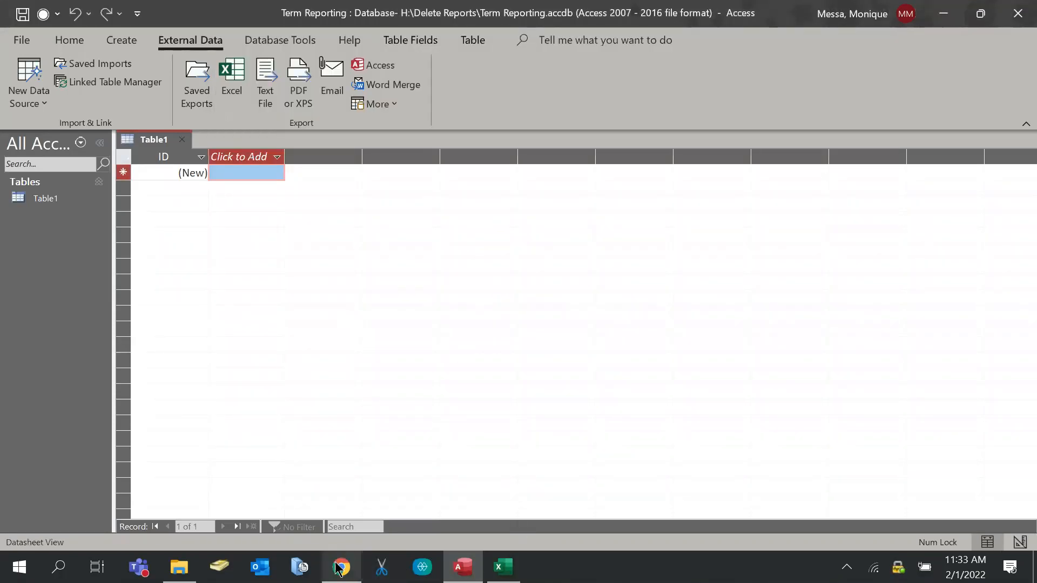
pyautogui.click(641, 535)
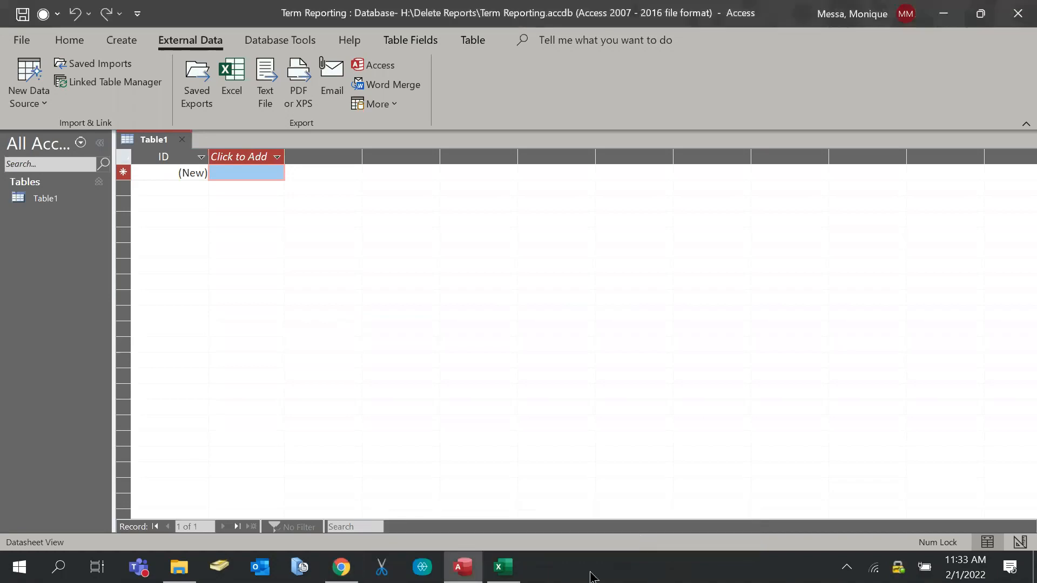
pyautogui.click(502, 567)
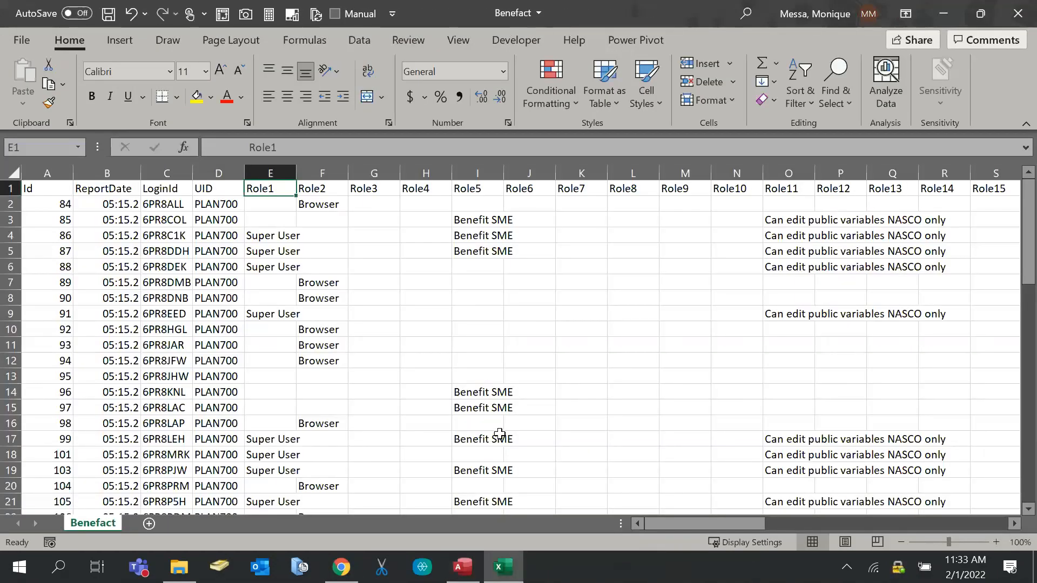
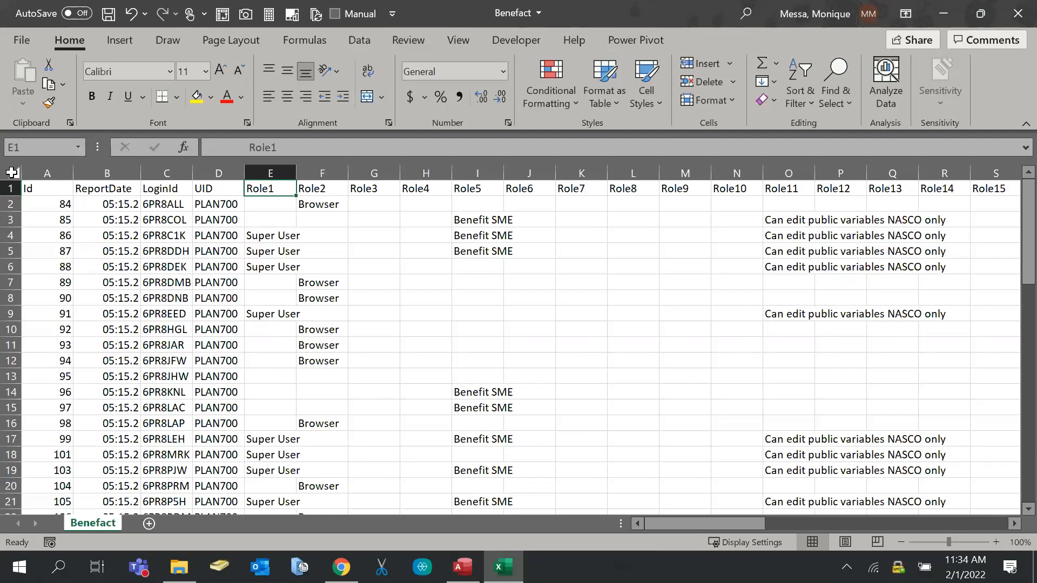
# Copy all Benefact data into a new workbook and name its sheet Benefact
pyautogui.click(12, 173)
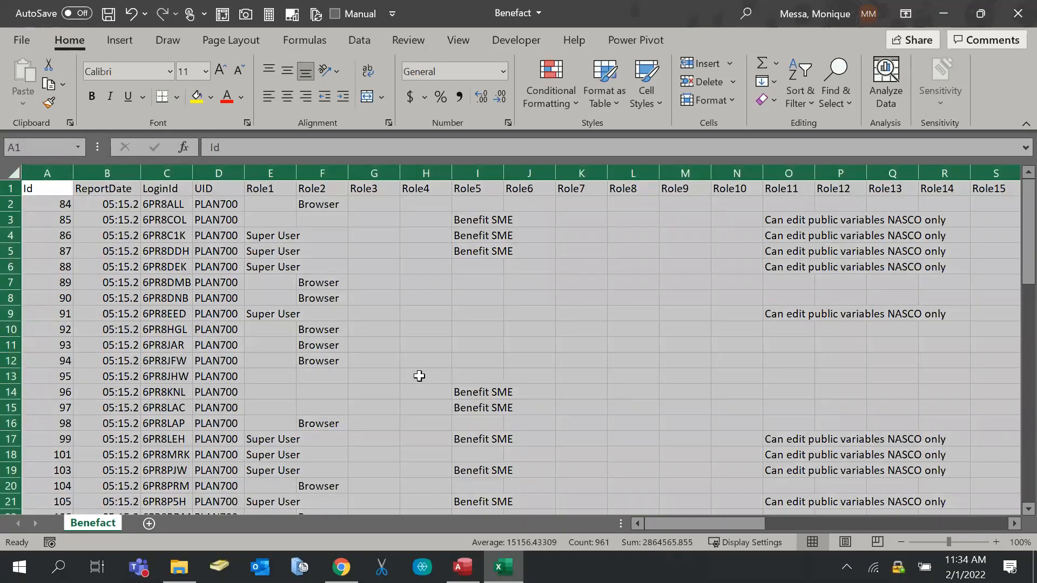
pyautogui.hotkey('ctrl', 'c')
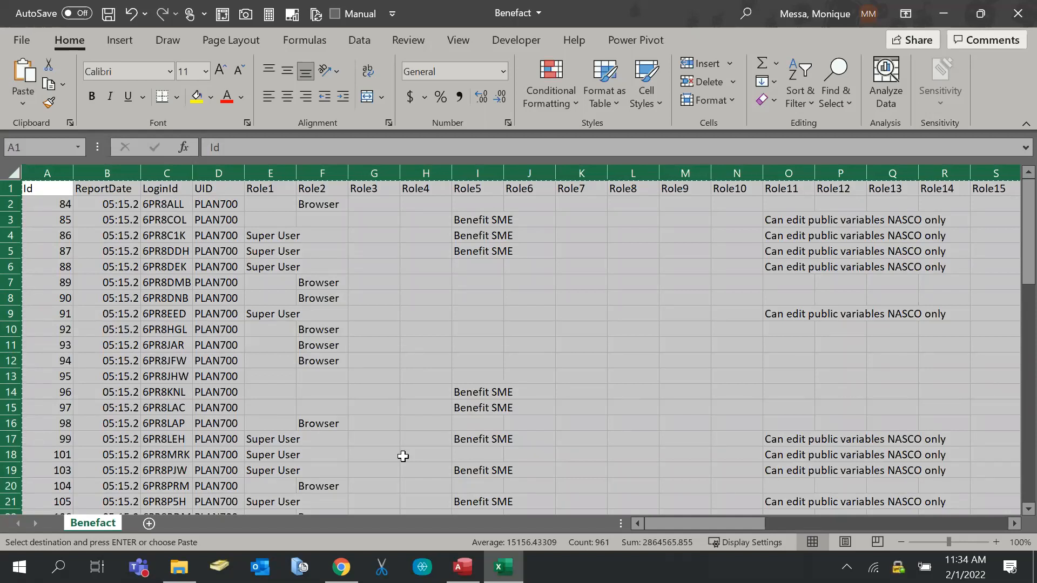
pyautogui.hotkey('ctrl', 'n')
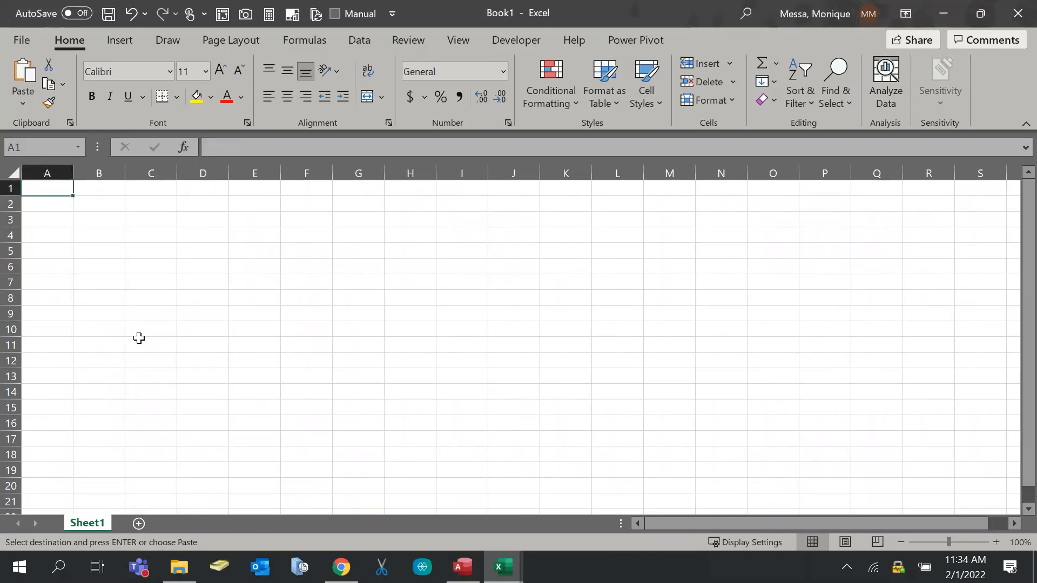
pyautogui.hotkey('ctrl', 'v')
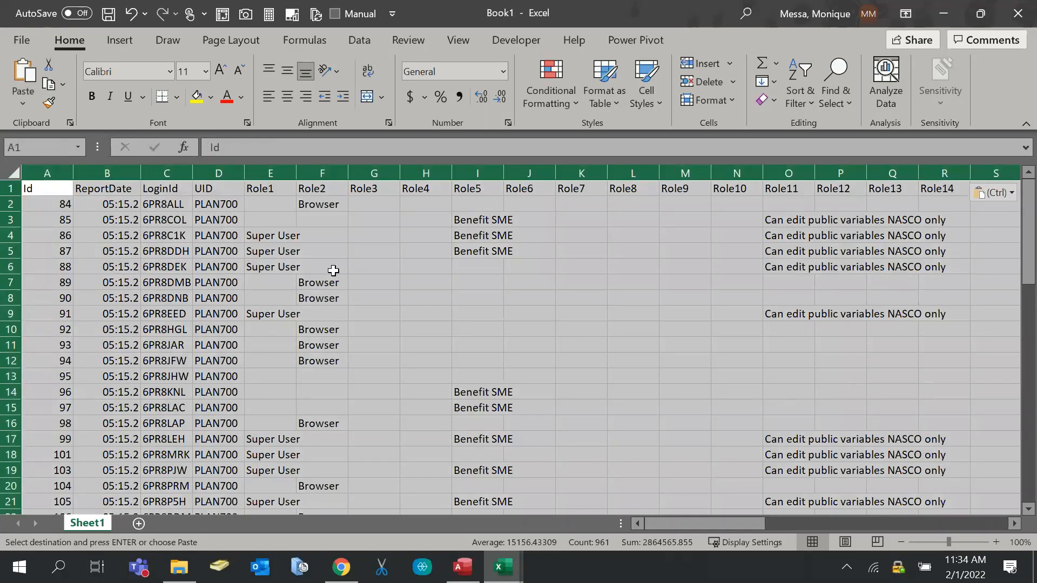
pyautogui.doubleClick(88, 523)
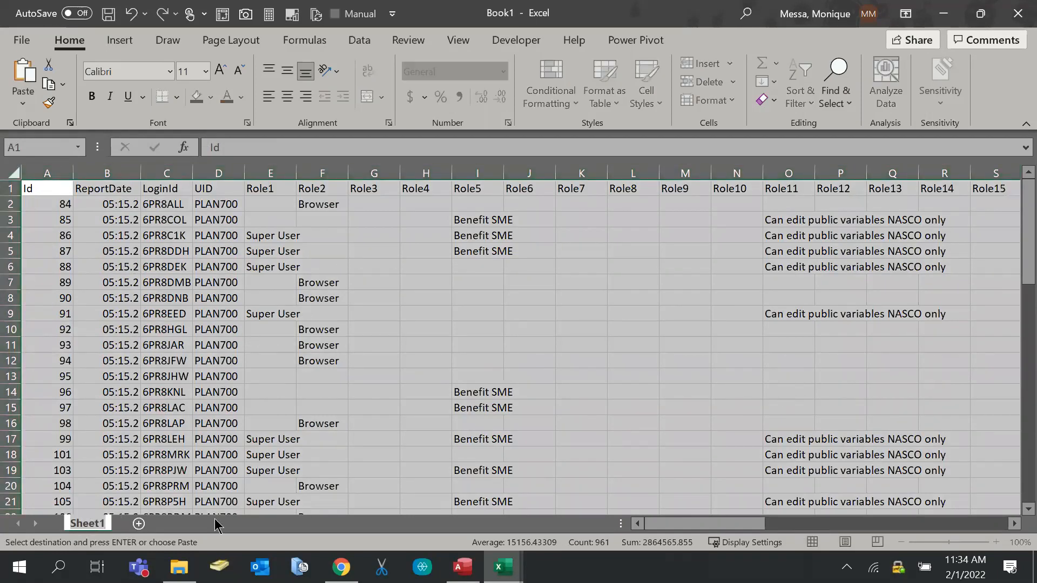
pyautogui.write('B')
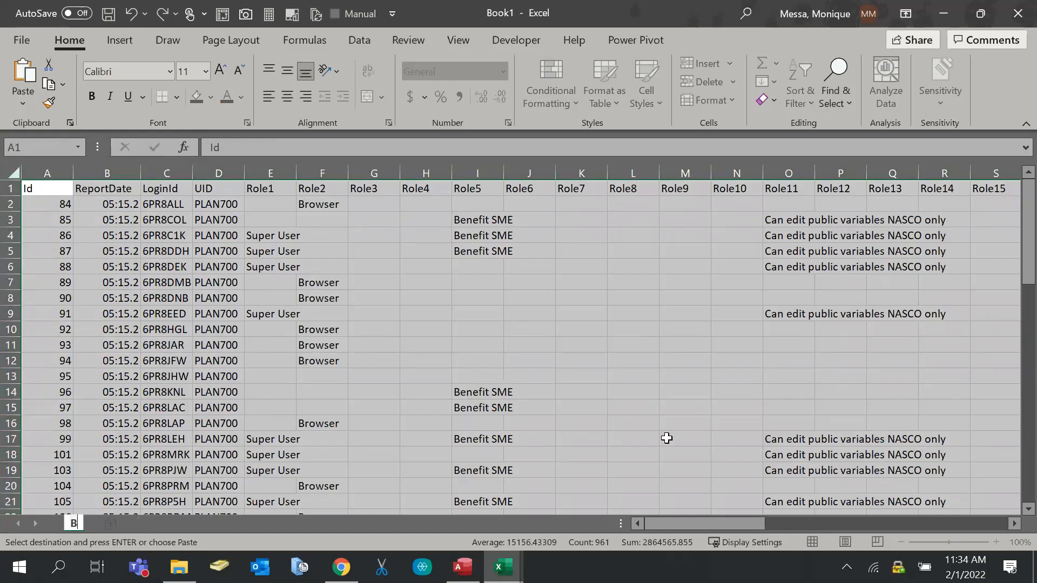
pyautogui.write('enefact')
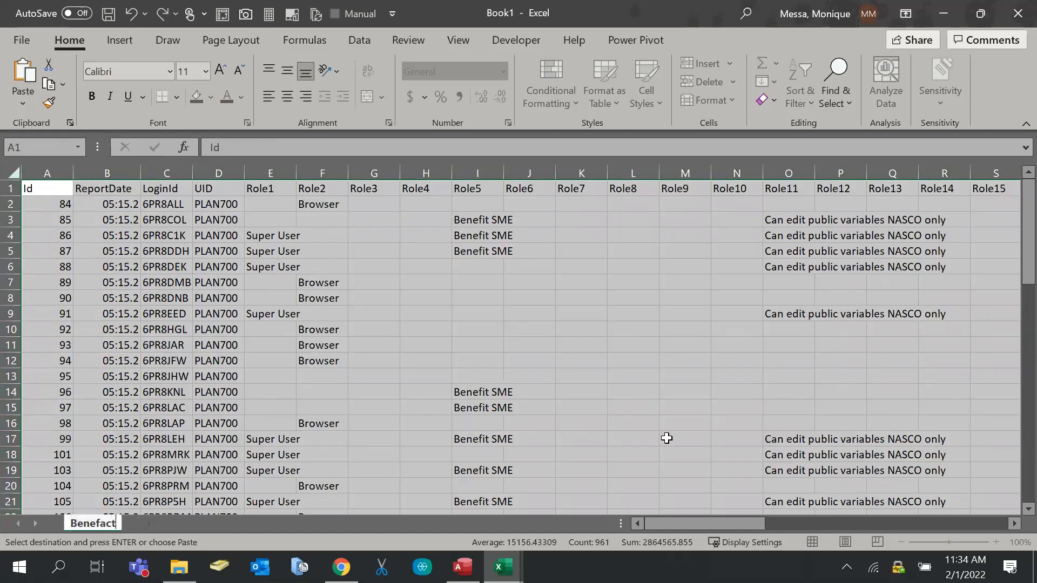
pyautogui.click(268, 526)
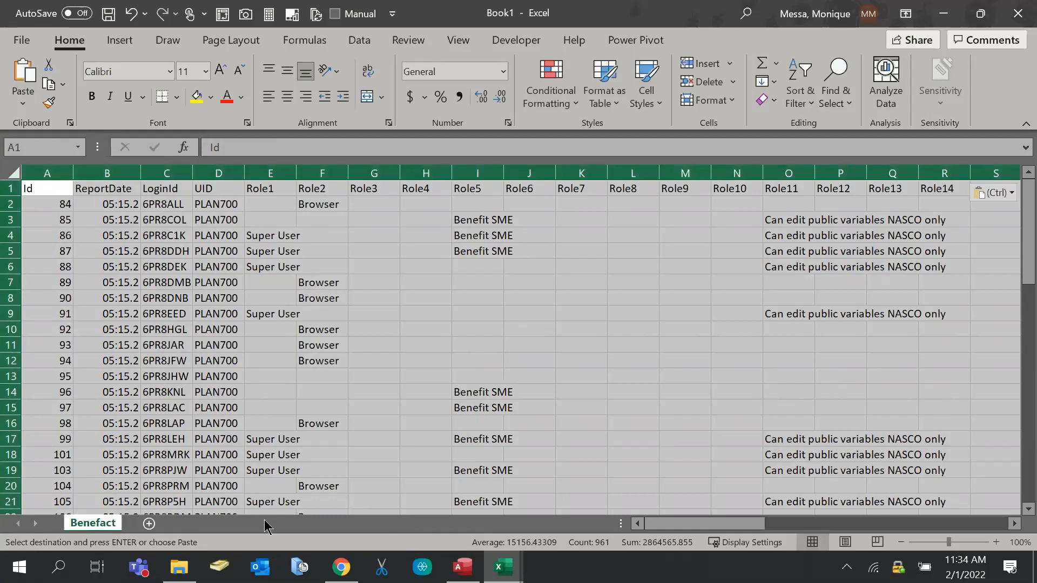
# Add AutoFilter arrows to the Benefact header row and bring up Save As
pyautogui.click(40, 190)
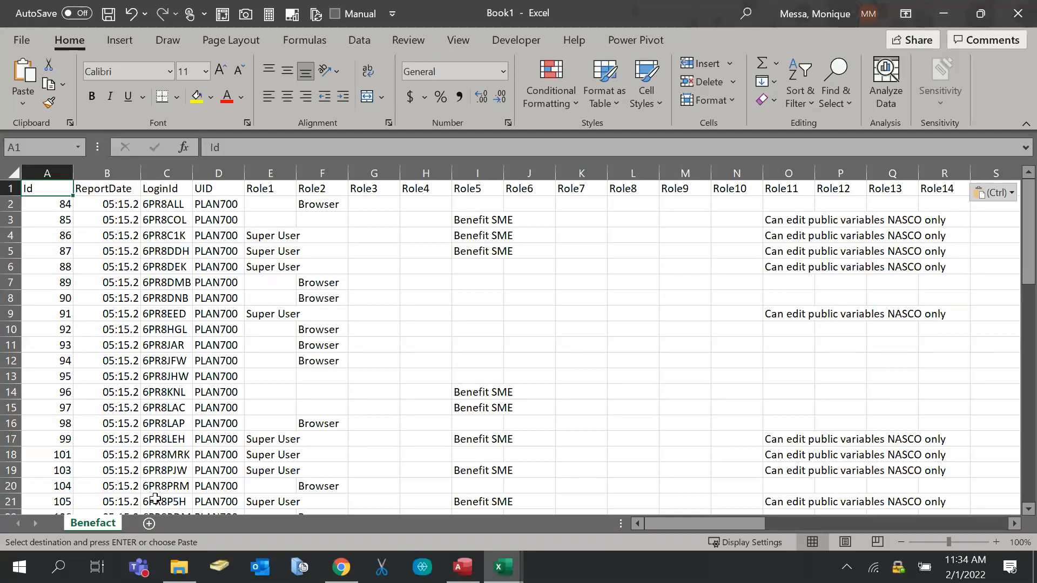
pyautogui.press('alt')
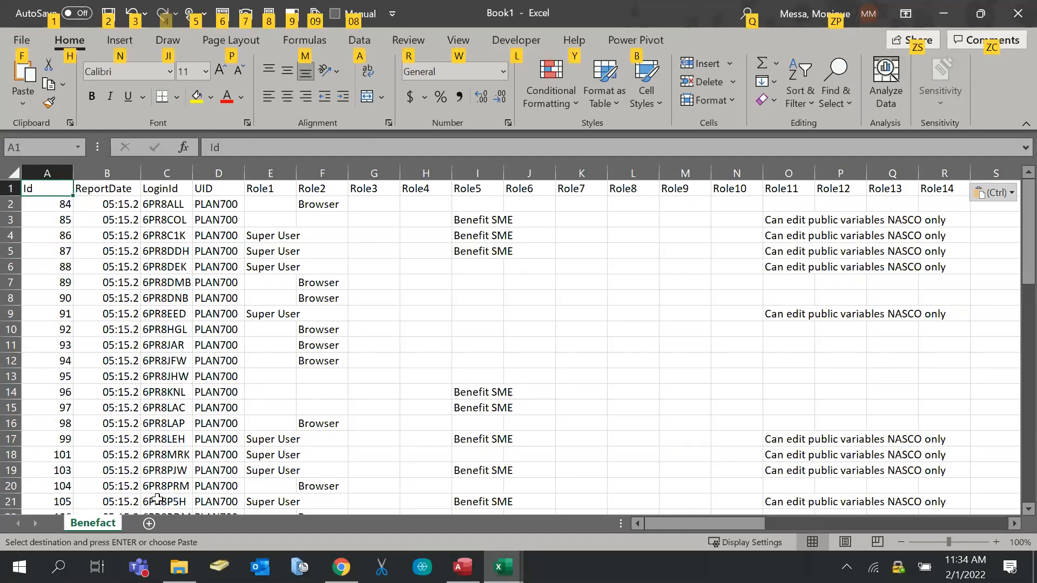
pyautogui.press('alt')
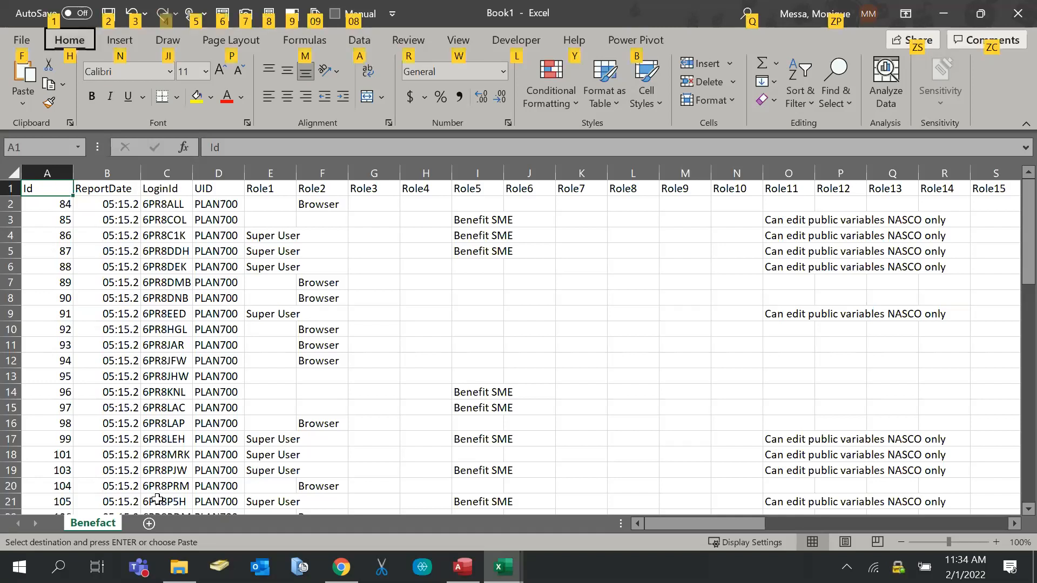
pyautogui.press('d')
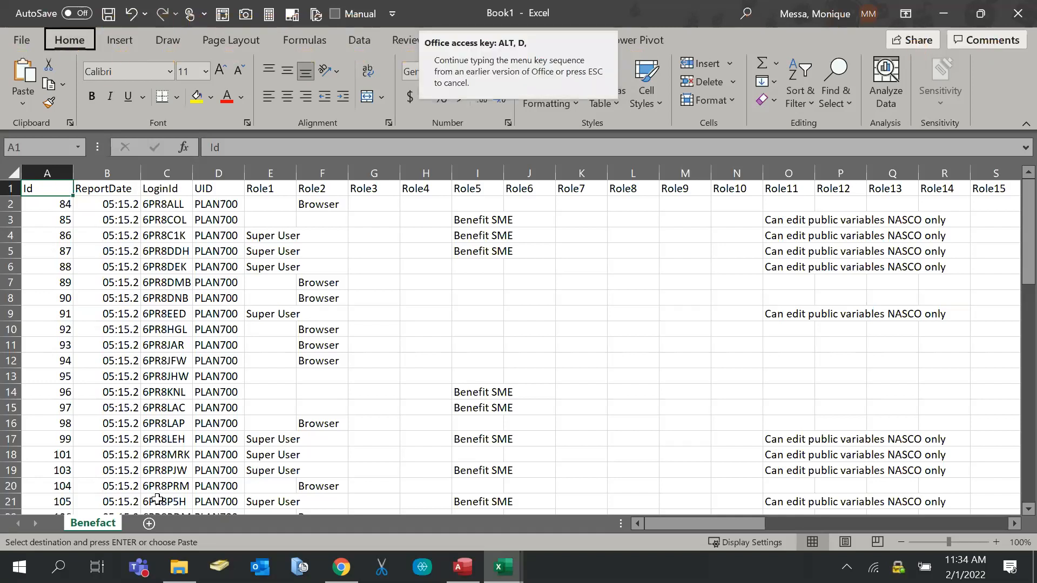
pyautogui.press('f')
pyautogui.press('f')
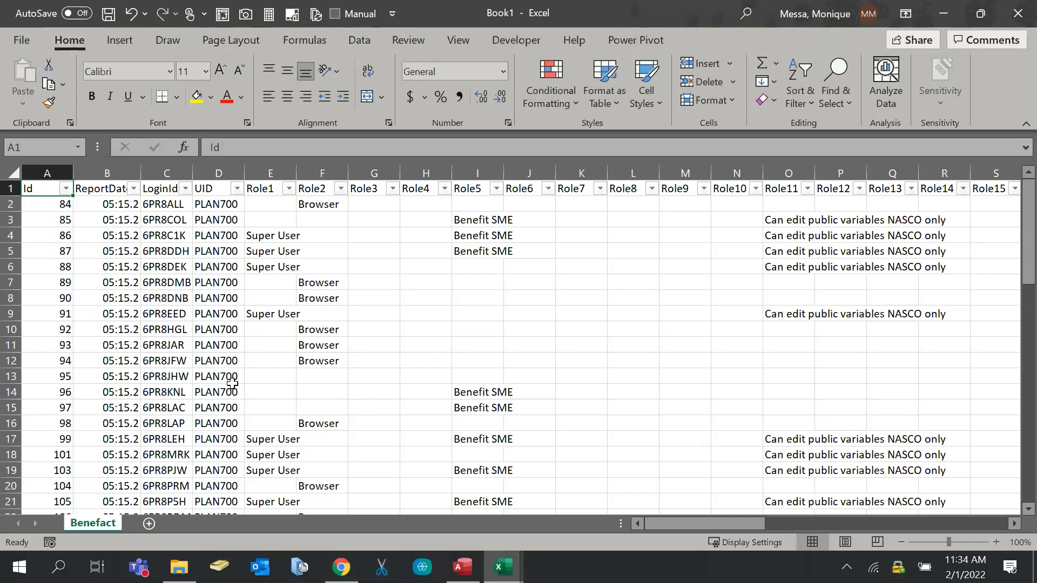
pyautogui.hotkey('ctrl', 's')
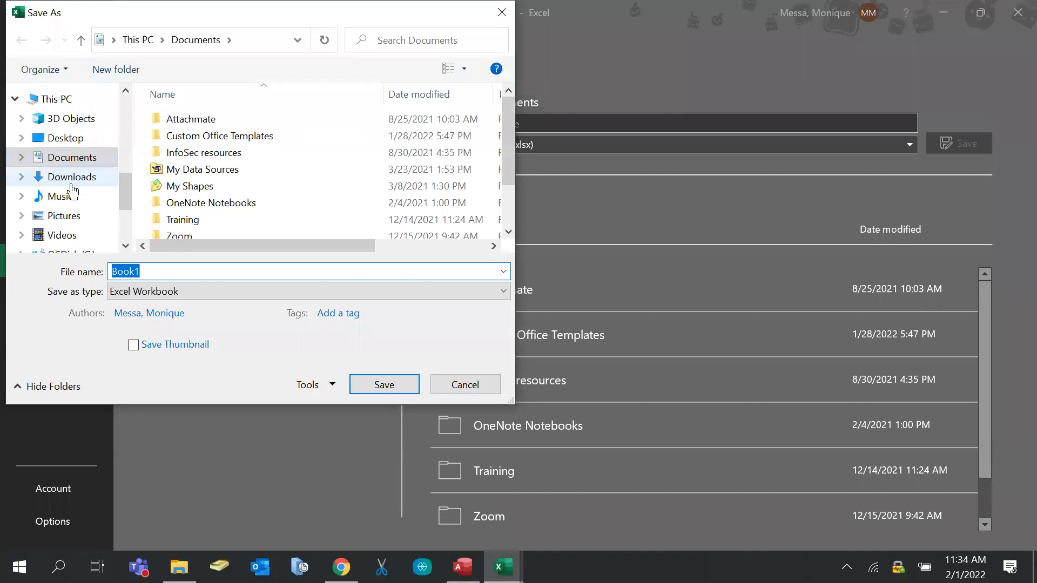
# Save the new workbook as 'Data Input' in the Input Data folder
pyautogui.scroll(2, 74, 193)
pyautogui.click(71, 131)
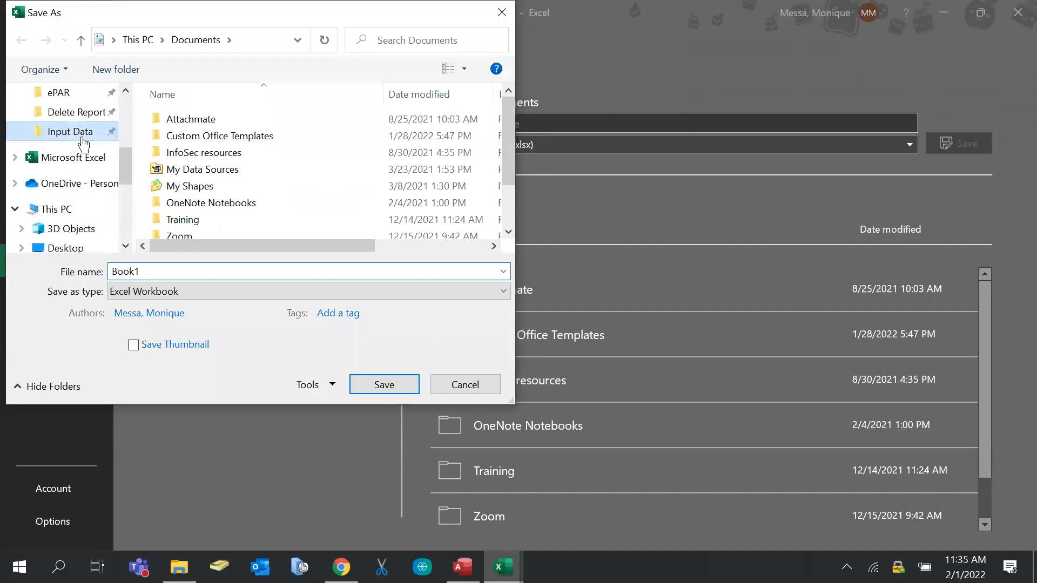
pyautogui.doubleClick(203, 269)
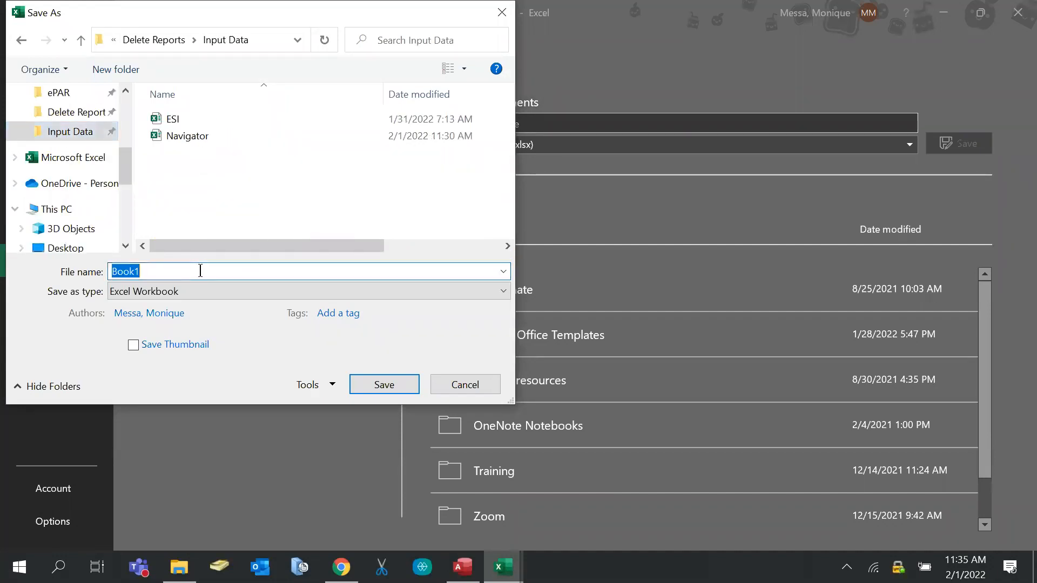
pyautogui.write('Bene')
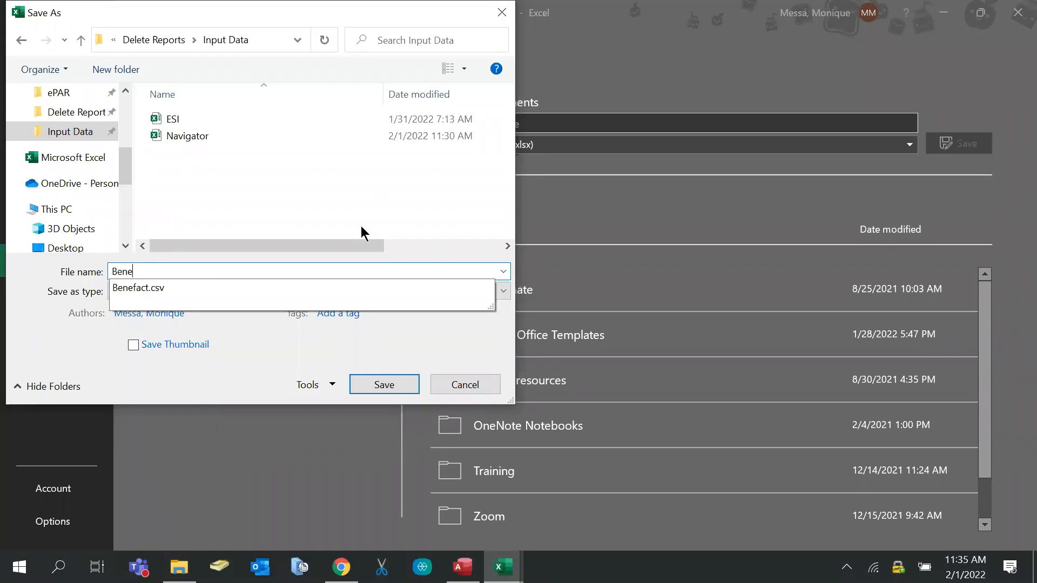
pyautogui.moveTo(334, 270); pyautogui.dragTo(3, 197)
pyautogui.write('Data')
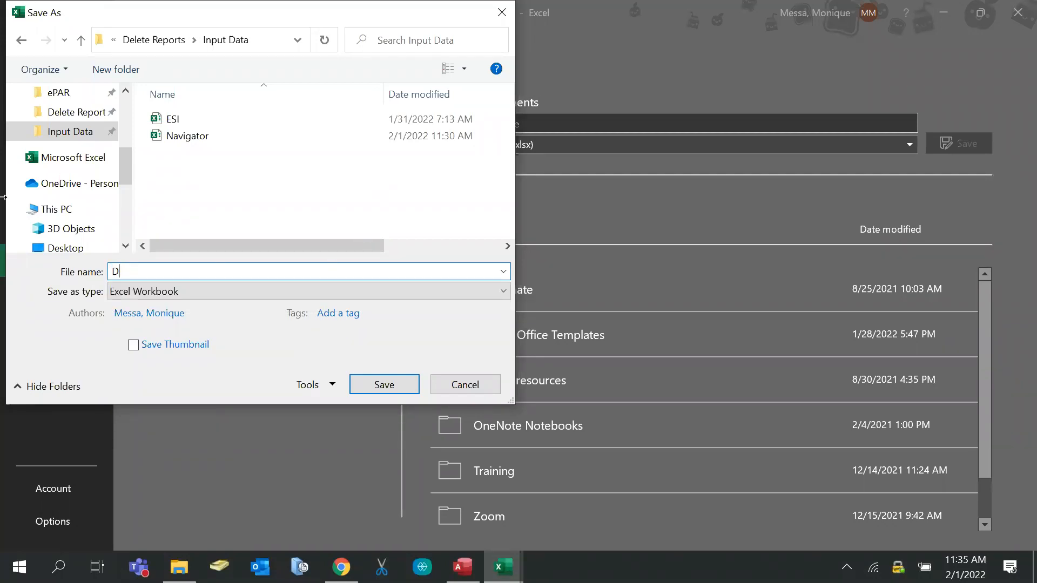
pyautogui.write(' Input')
pyautogui.click(402, 381)
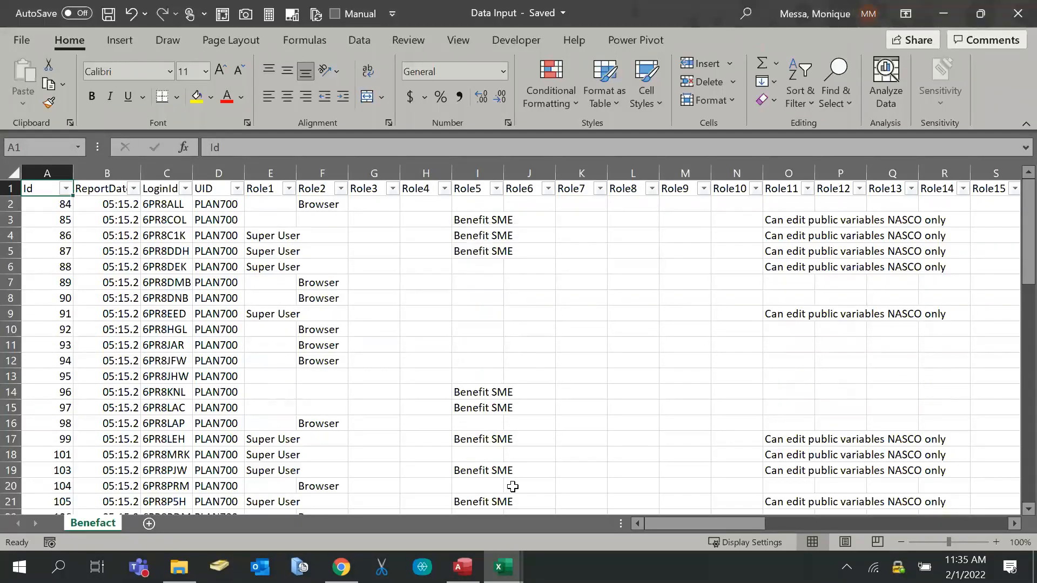
# Close Benefact.csv without saving and add a second sheet to Data Input
pyautogui.moveTo(503, 567)
pyautogui.click(377, 500)
pyautogui.hotkey('ctrl', 'a')
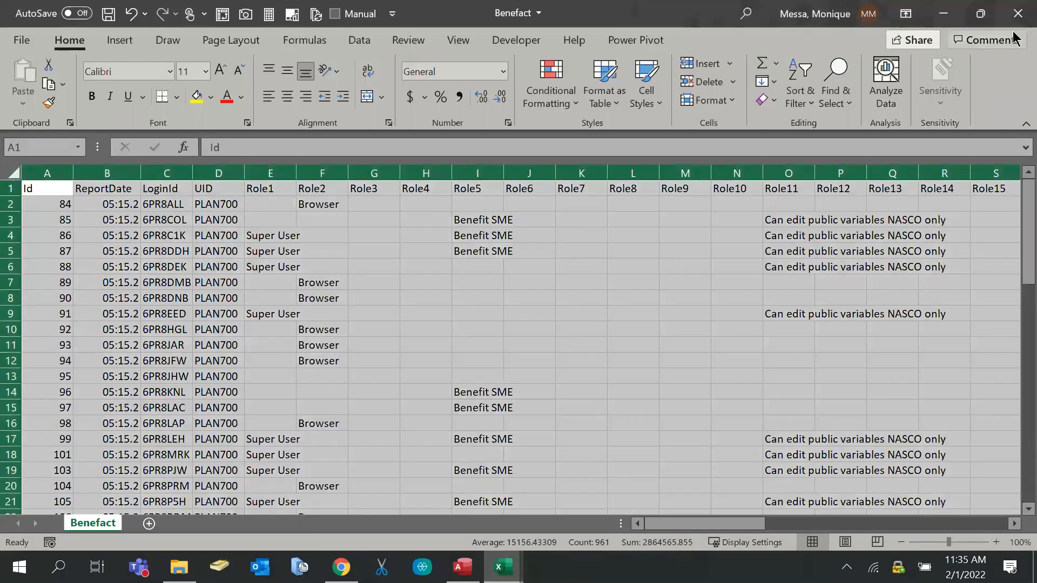
pyautogui.click(1015, 21)
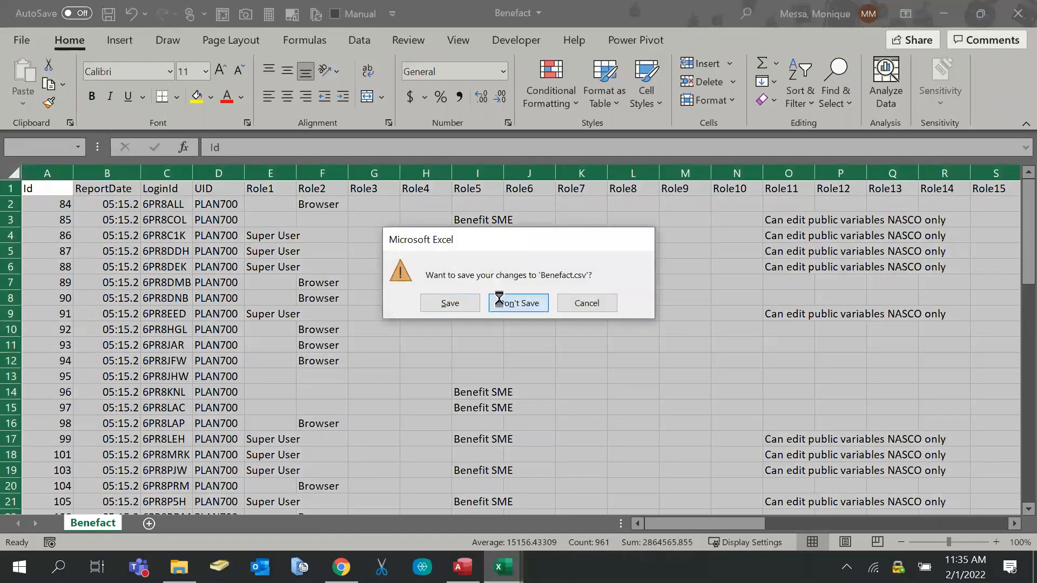
pyautogui.click(502, 301)
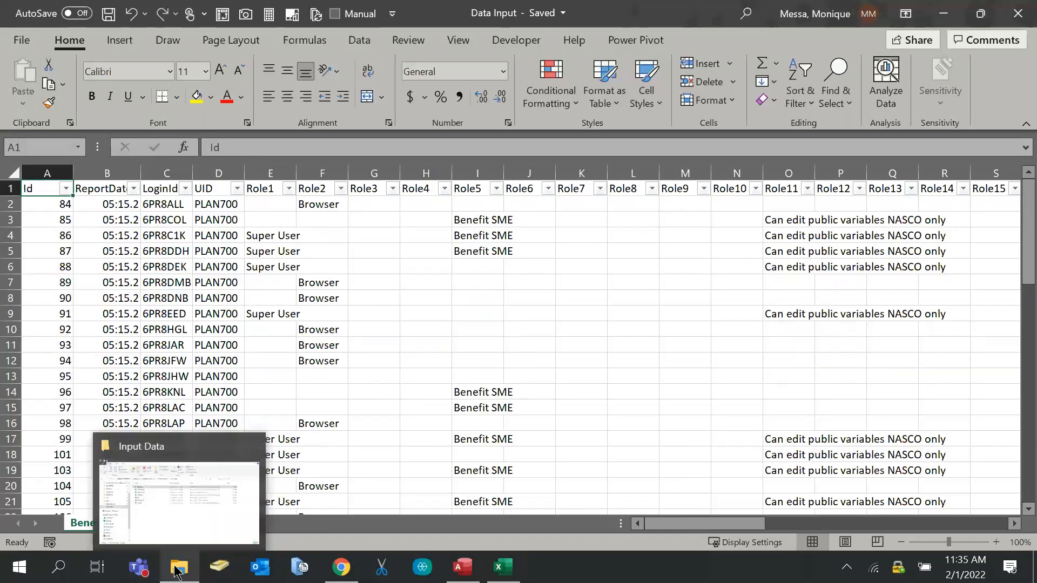
pyautogui.moveTo(462, 567)
pyautogui.click(149, 523)
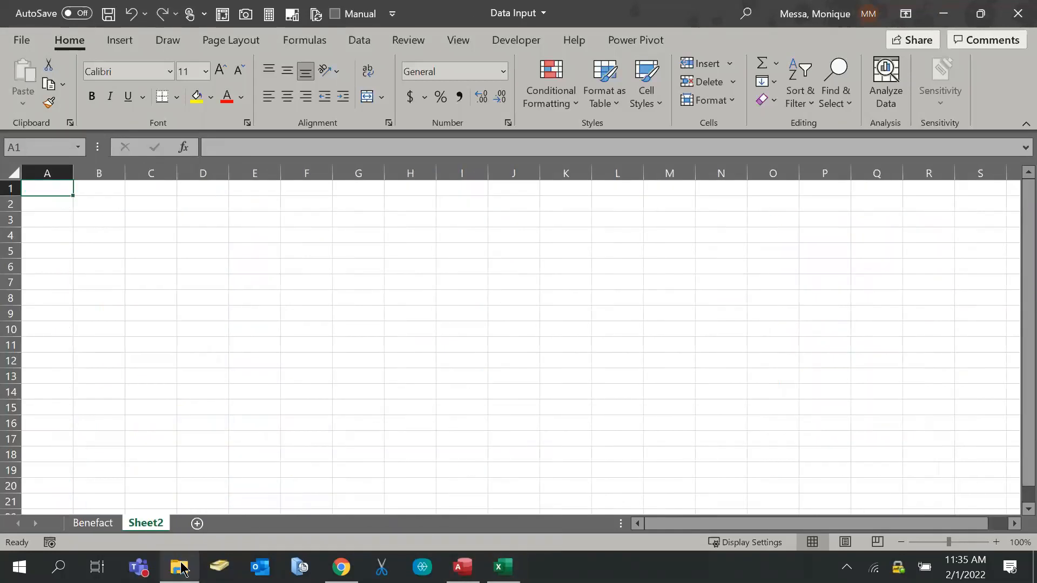
pyautogui.click(184, 570)
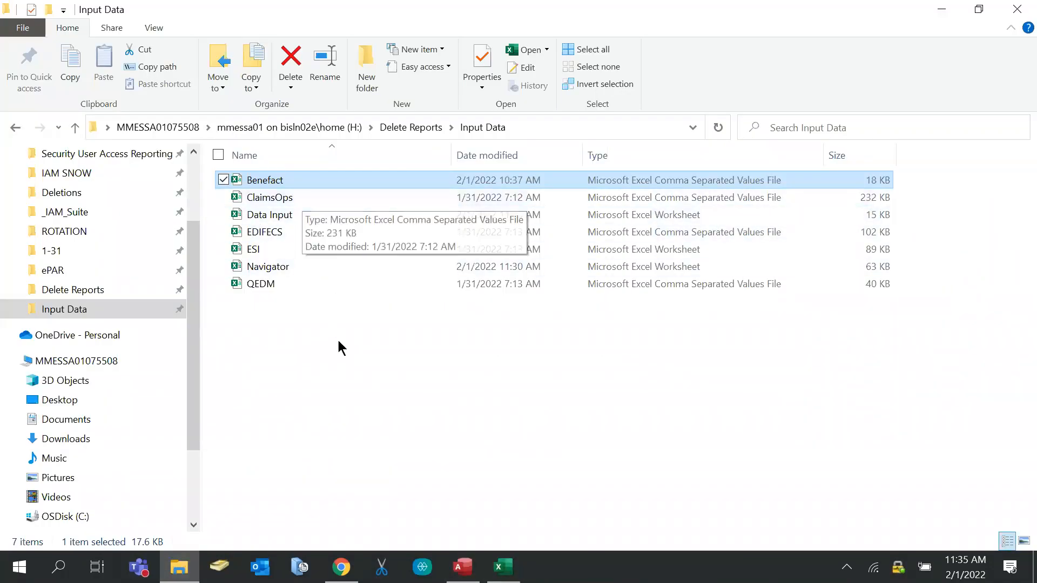
# From the Input Data folder, open the ClaimsOps file in Excel
pyautogui.click(502, 566)
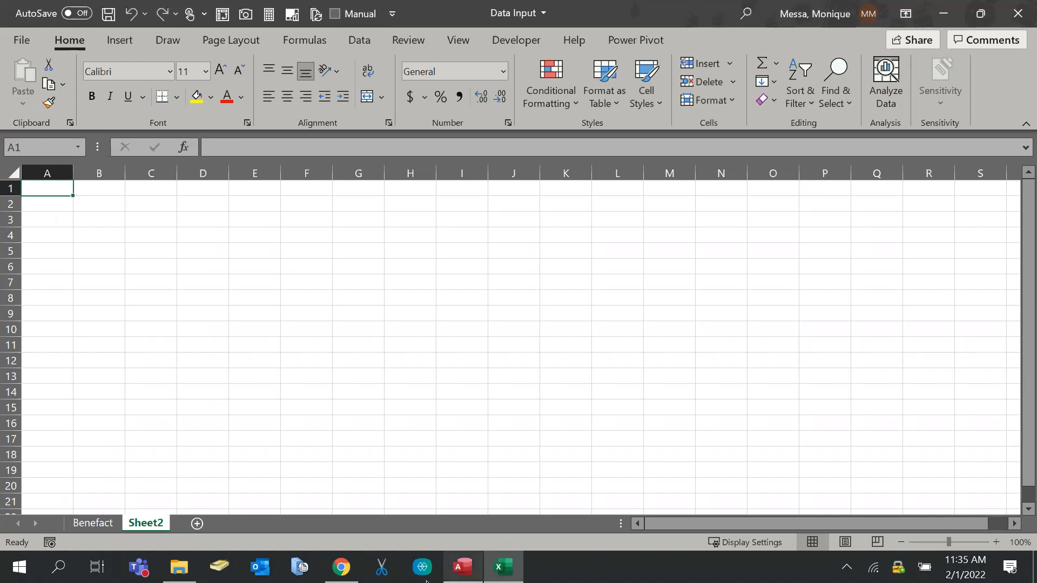
pyautogui.click(180, 567)
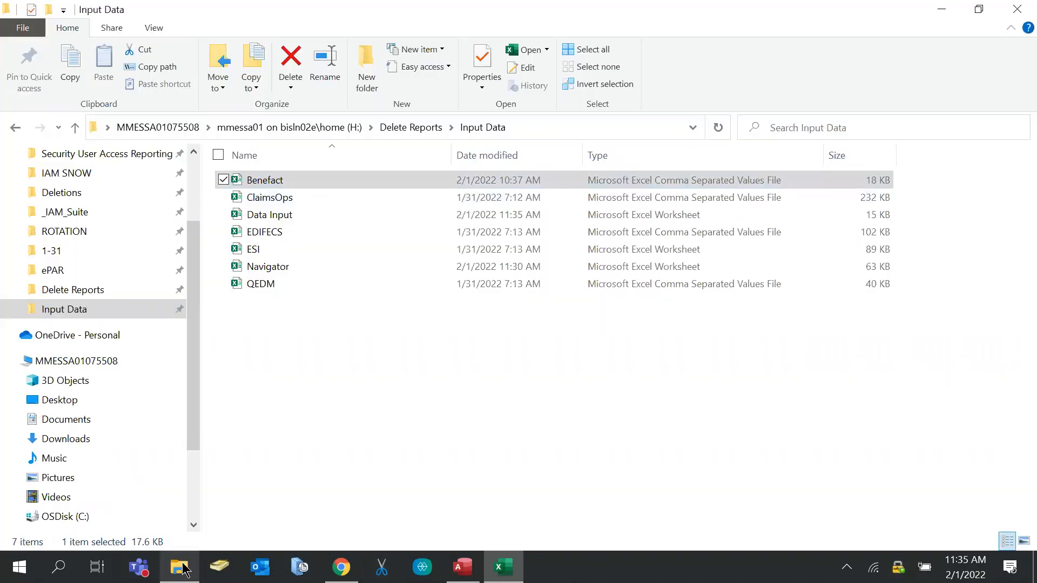
pyautogui.click(275, 209)
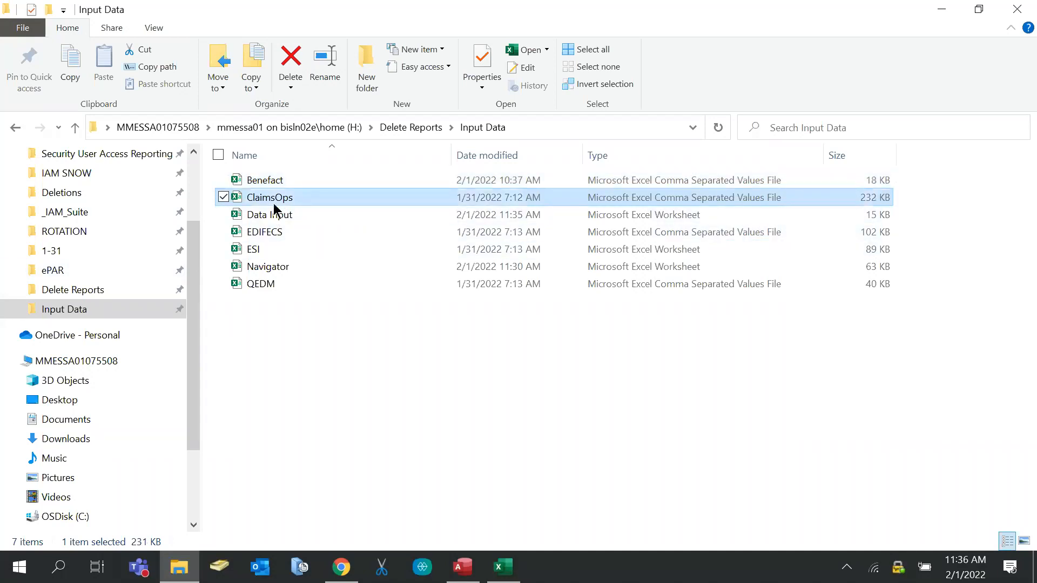
pyautogui.doubleClick(274, 211)
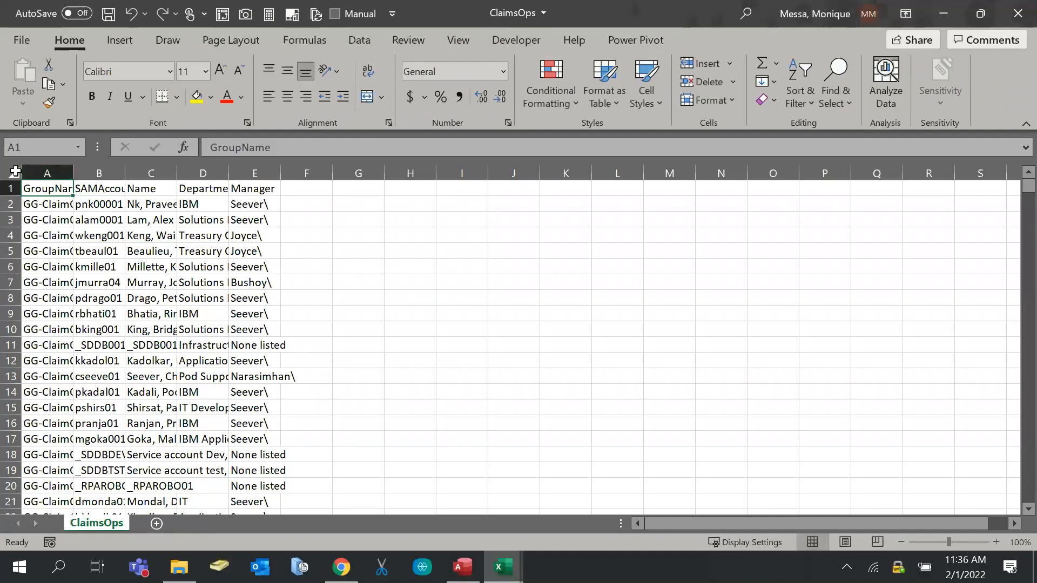
# Copy the entire ClaimsOps sheet and paste it into Sheet2 of Data Input
pyautogui.click(14, 171)
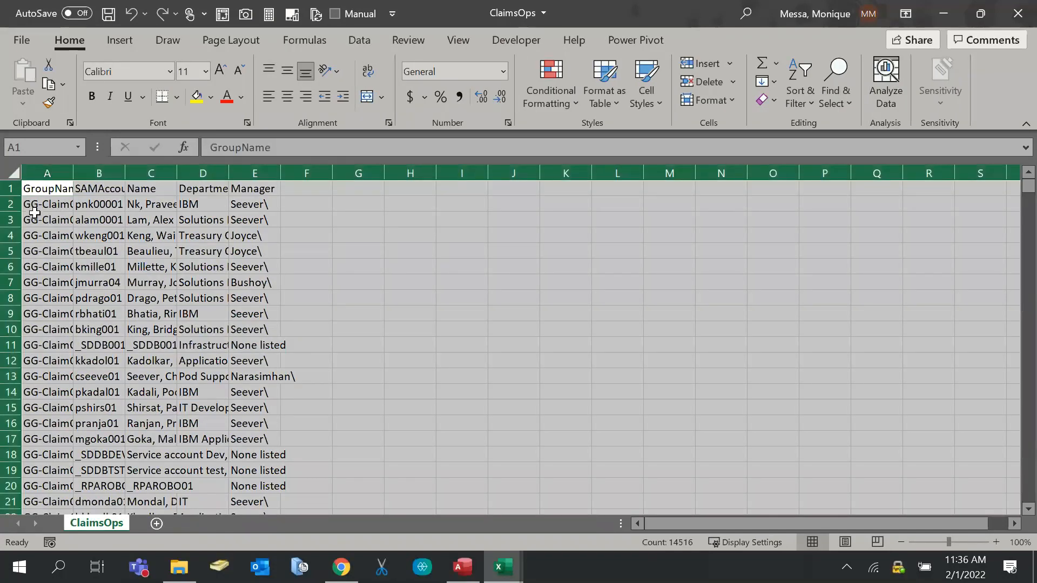
pyautogui.hotkey('ctrl', 'c')
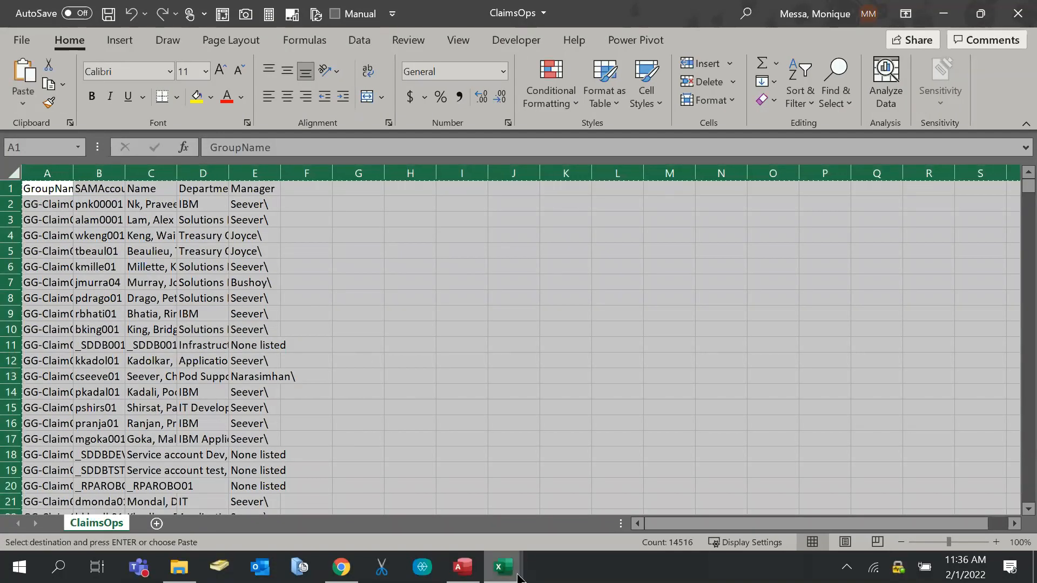
pyautogui.click(503, 566)
pyautogui.click(568, 524)
pyautogui.click(503, 567)
pyautogui.click(432, 519)
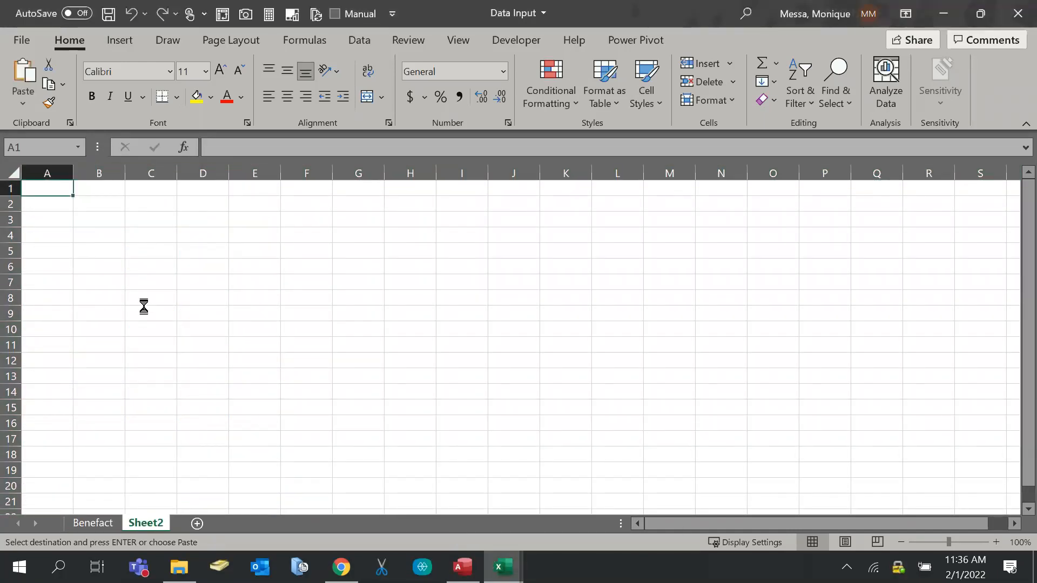
pyautogui.hotkey('ctrl', 'v')
# Rename Sheet2 to ClaimsOps and add a blank Sheet3
pyautogui.doubleClick(145, 523)
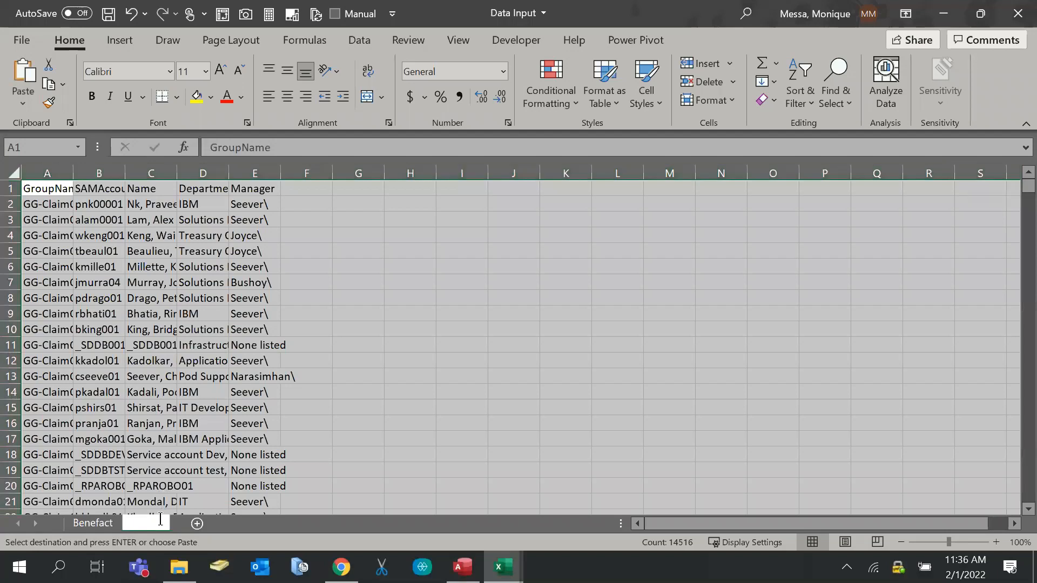
pyautogui.write('Cla')
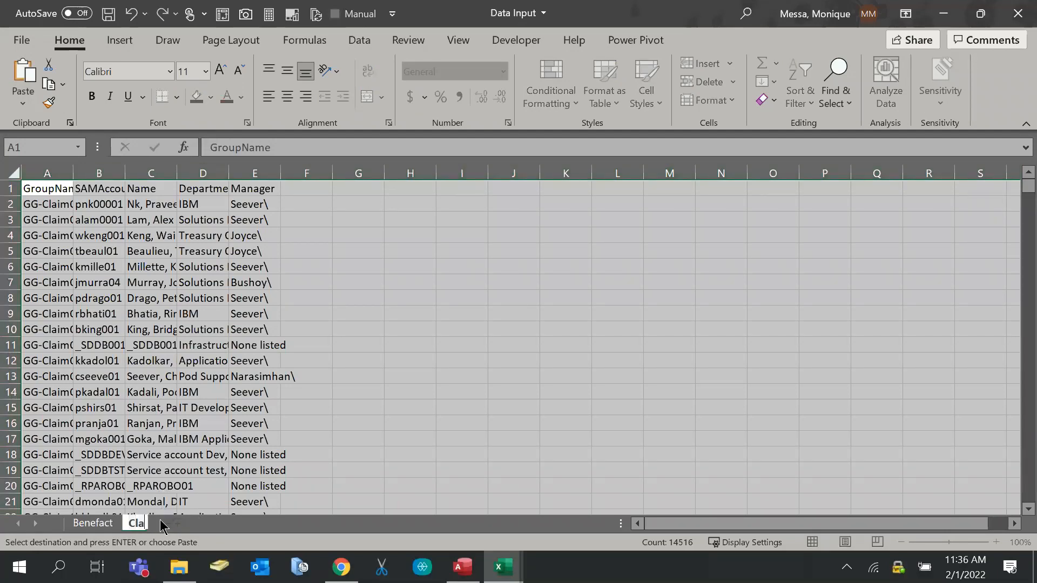
pyautogui.write('imOps')
pyautogui.press('Left')
pyautogui.press('Left')
pyautogui.press('Left')
pyautogui.write('s')
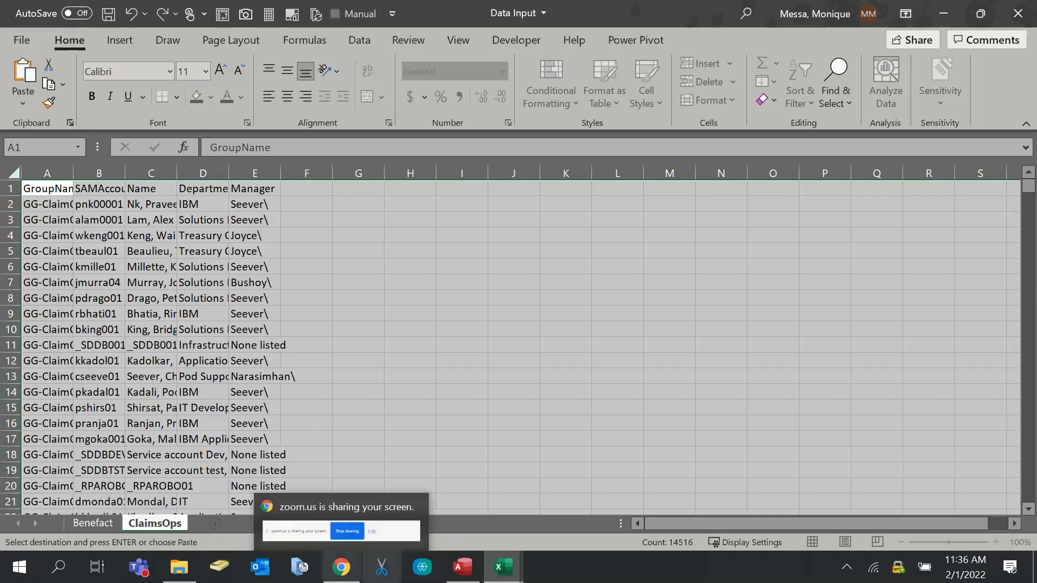
pyautogui.click(214, 523)
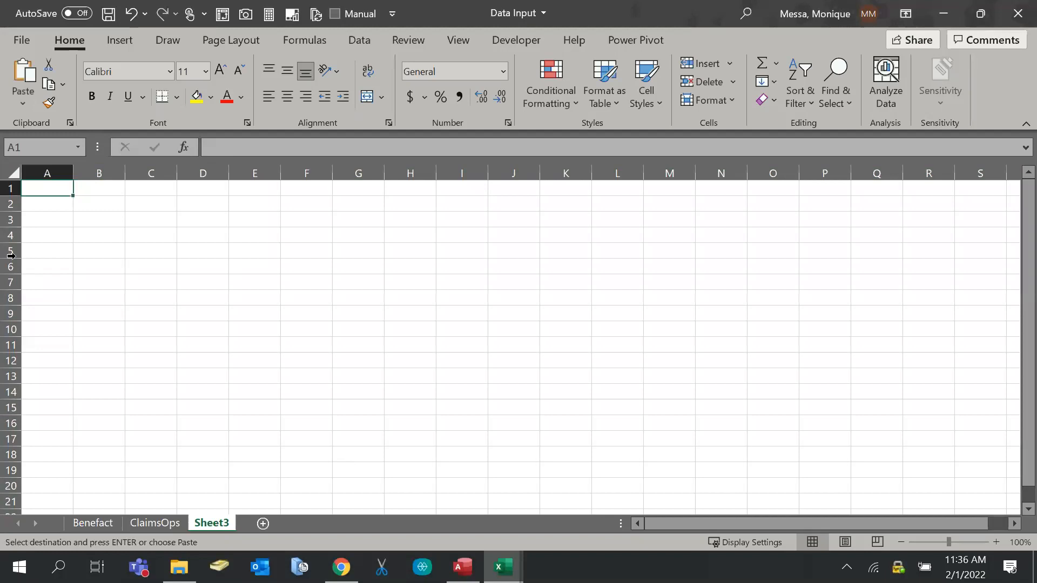
# Try filtering from a single ClaimsOps cell, which raises a range error
pyautogui.press('alt')
pyautogui.press('f')
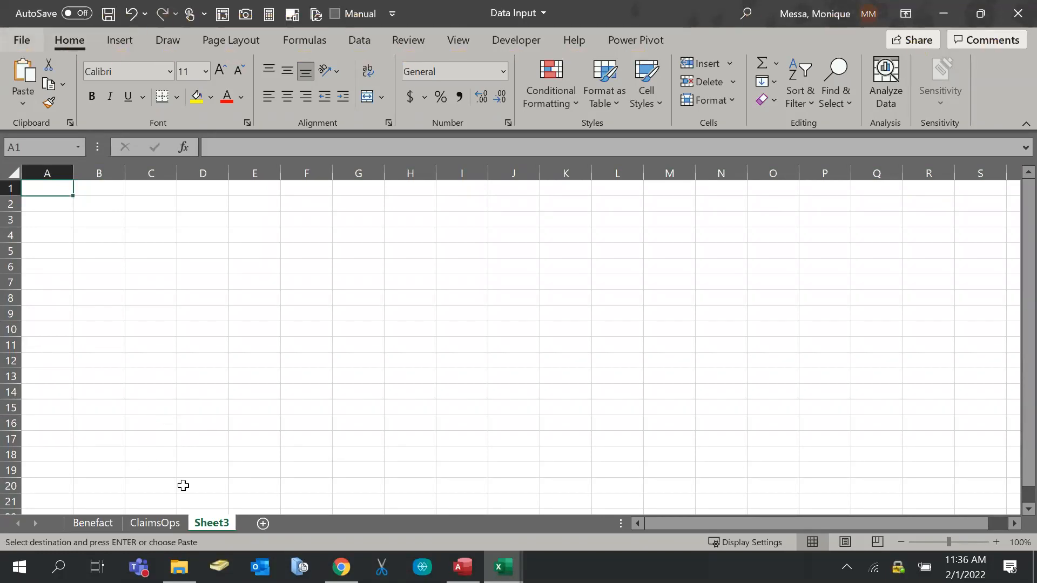
pyautogui.click(152, 522)
pyautogui.click(346, 354)
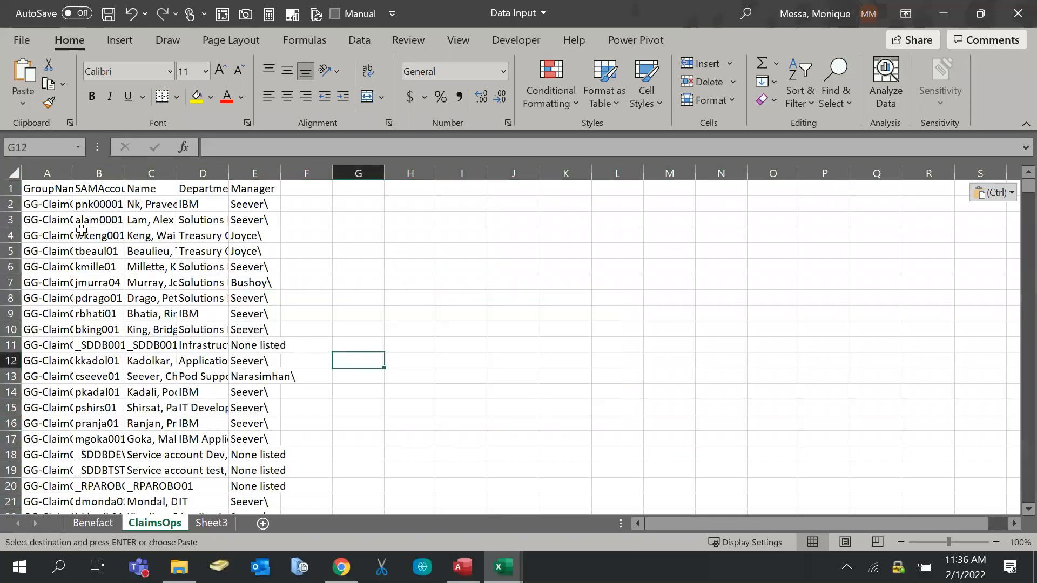
pyautogui.press('alt')
pyautogui.press('d')
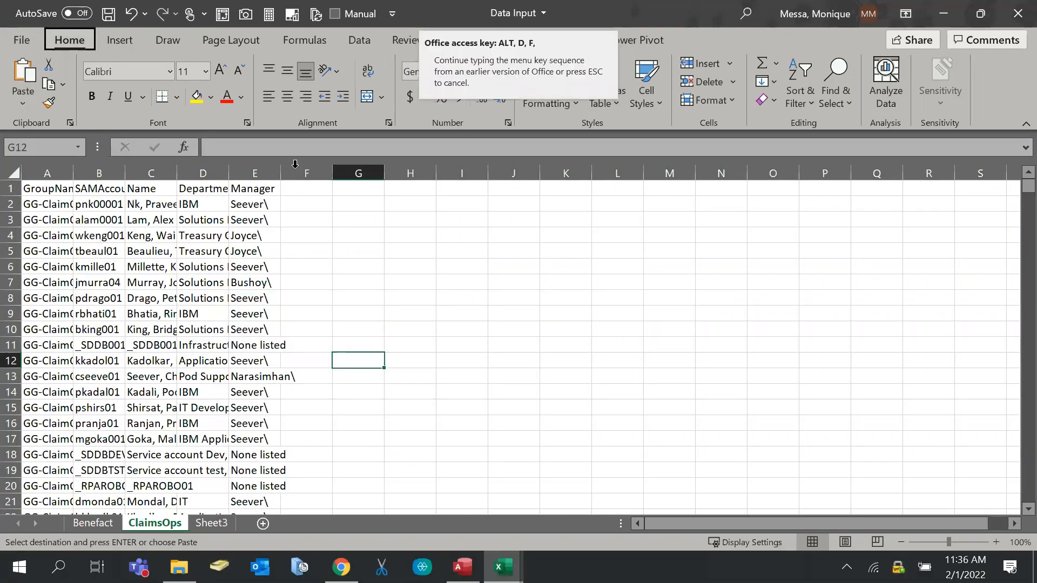
pyautogui.press('f')
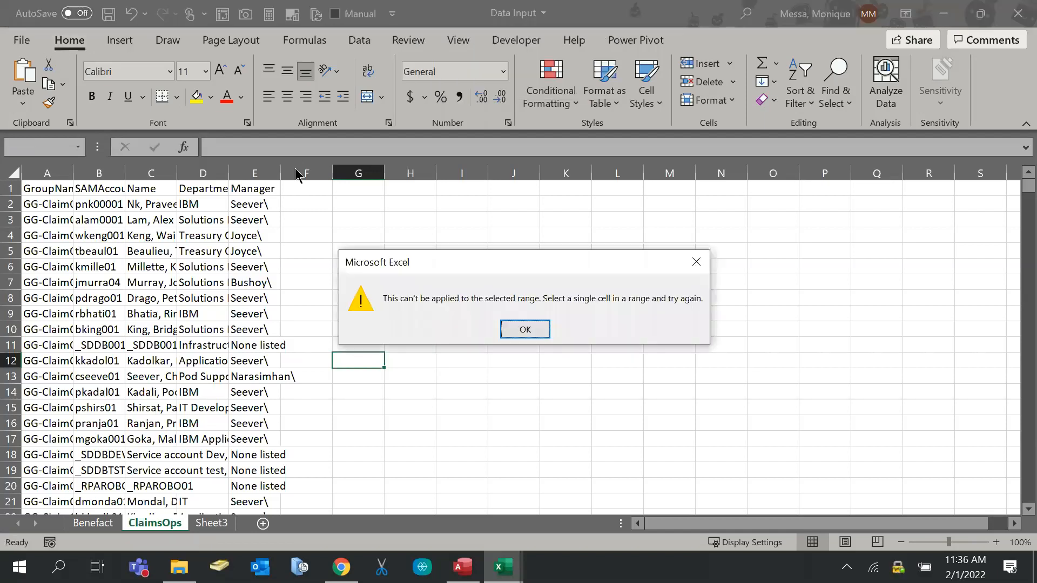
pyautogui.press('Return')
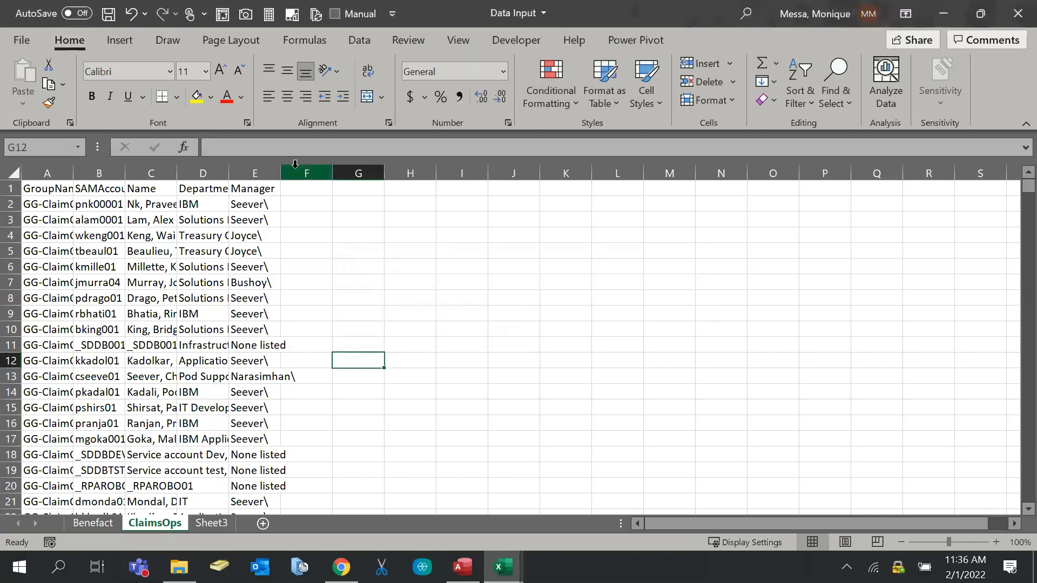
# Apply filters from cell A1, then undo the arrows that landed on row 2
pyautogui.press('alt')
pyautogui.press('alt')
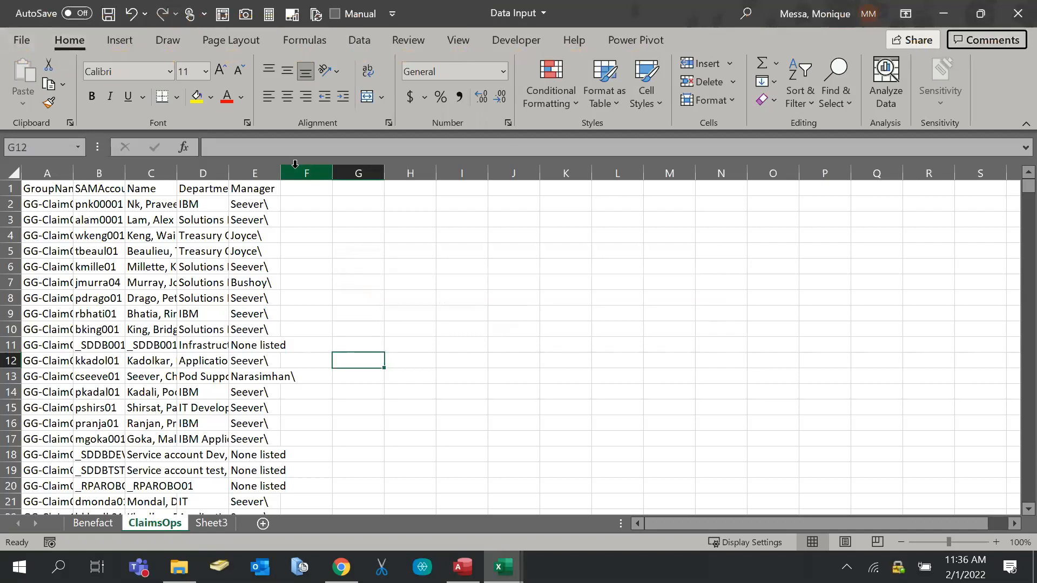
pyautogui.click(52, 173)
pyautogui.click(54, 189)
pyautogui.hotkey('alt', 'd')
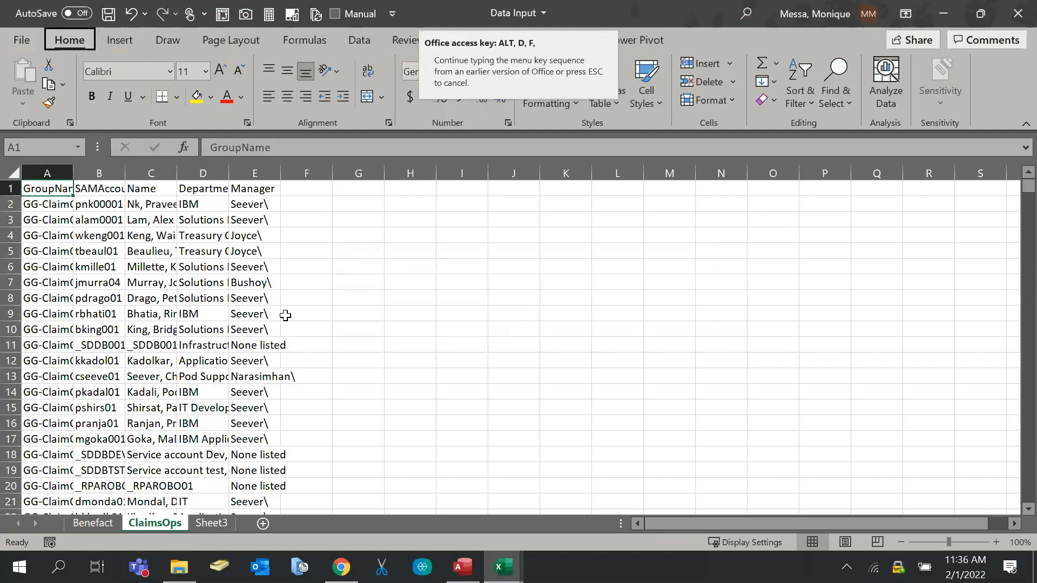
pyautogui.press('f')
pyautogui.hotkey('alt', 'd')
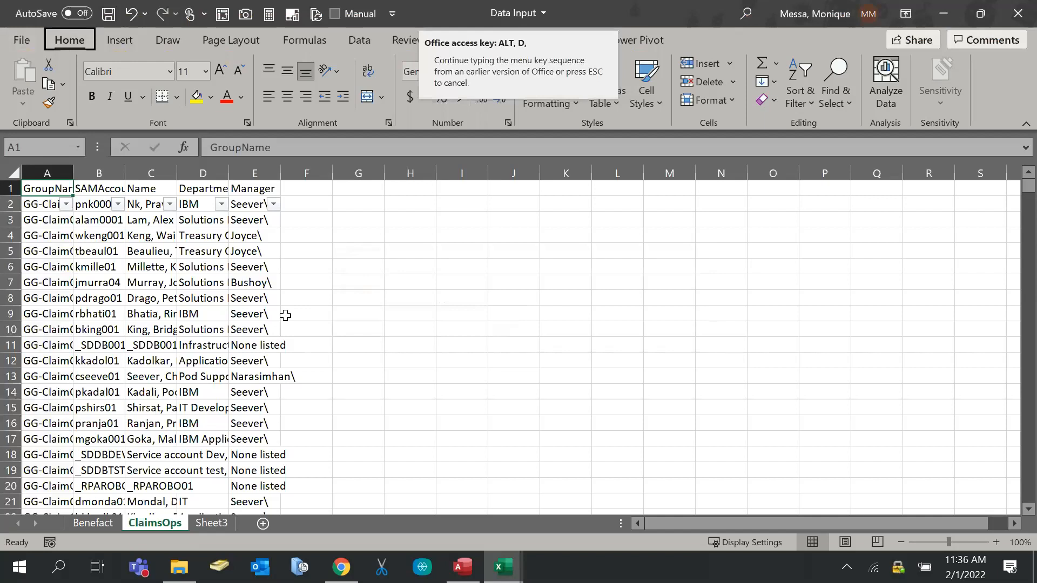
pyautogui.press('Escape')
pyautogui.hotkey('ctrl', 'z')
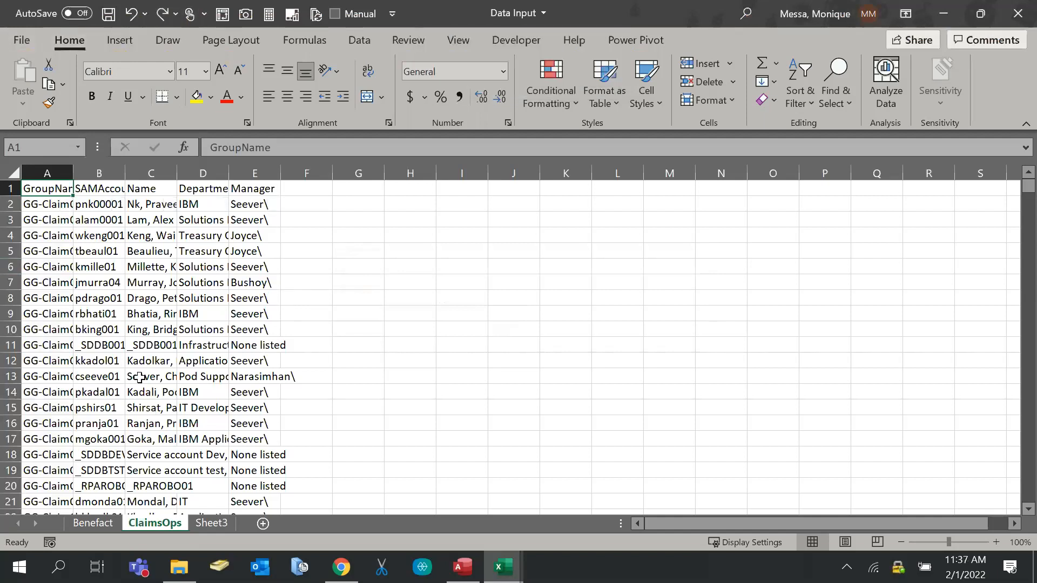
# Select the whole sheet, filter headers A1–E1, save Data Input, and show Sheet3
pyautogui.click(8, 169)
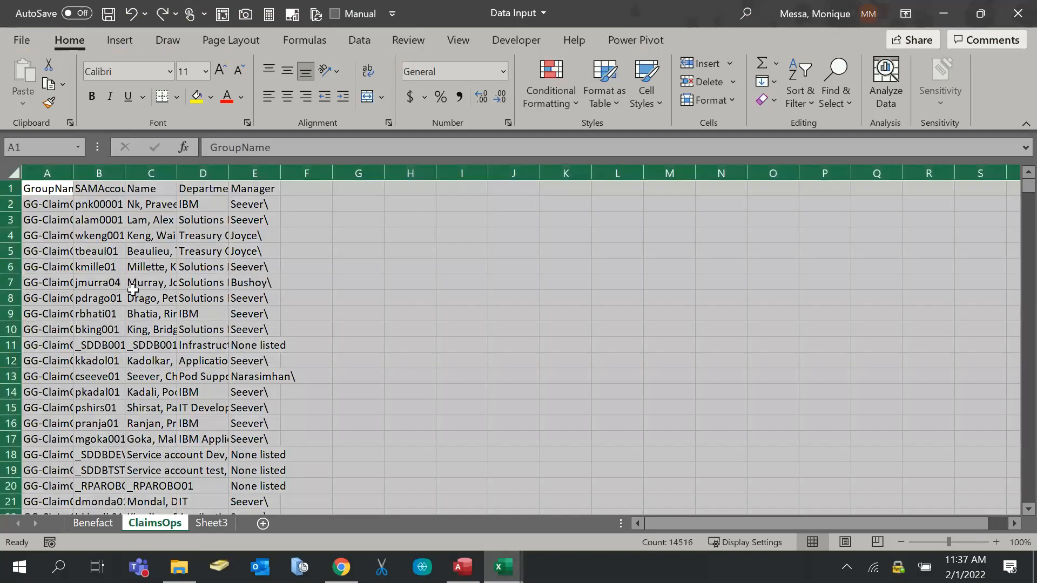
pyautogui.moveTo(45, 171); pyautogui.dragTo(255, 173)
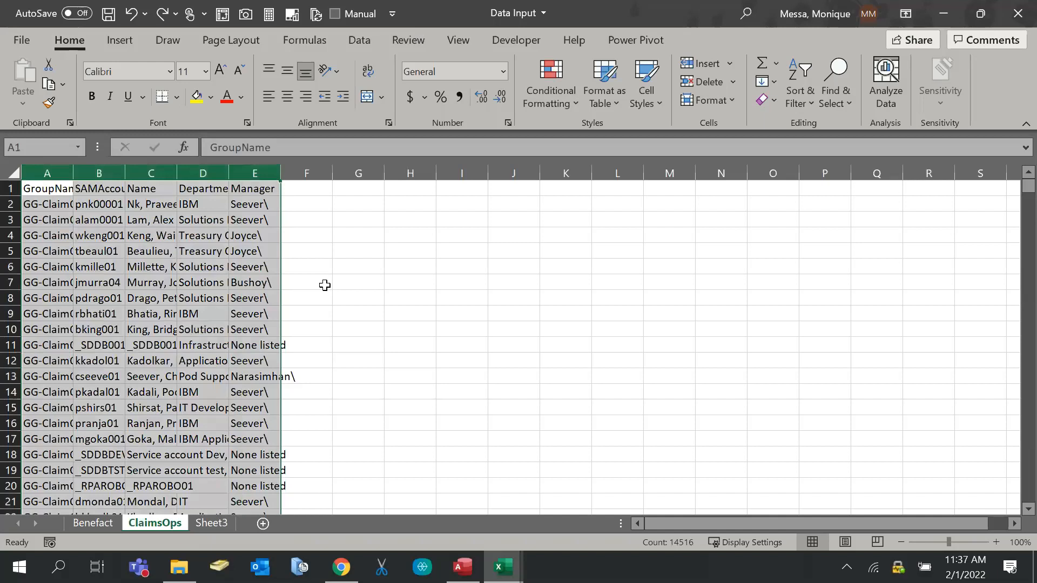
pyautogui.click(11, 172)
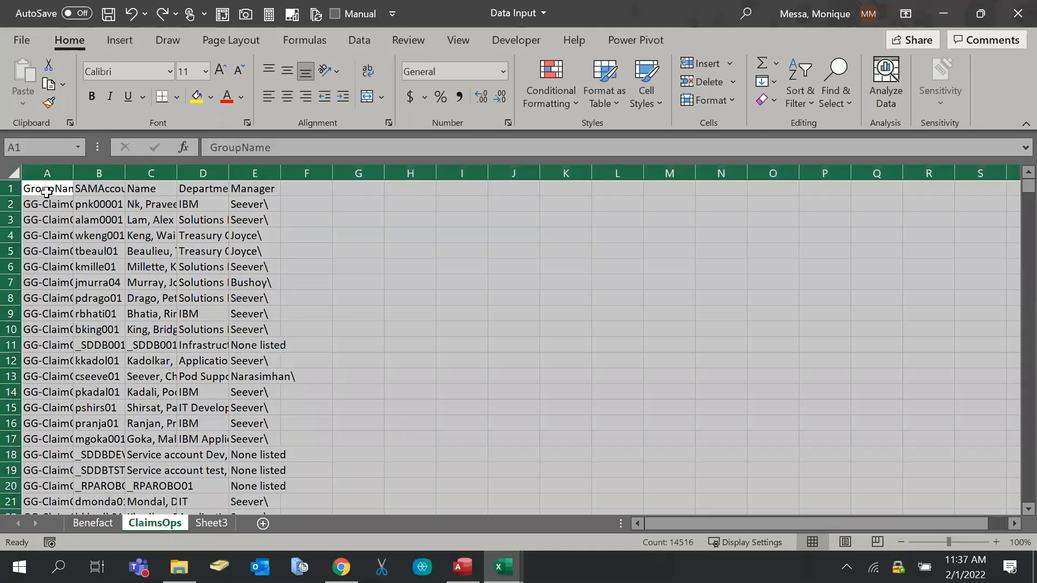
pyautogui.hotkey('alt', 'd')
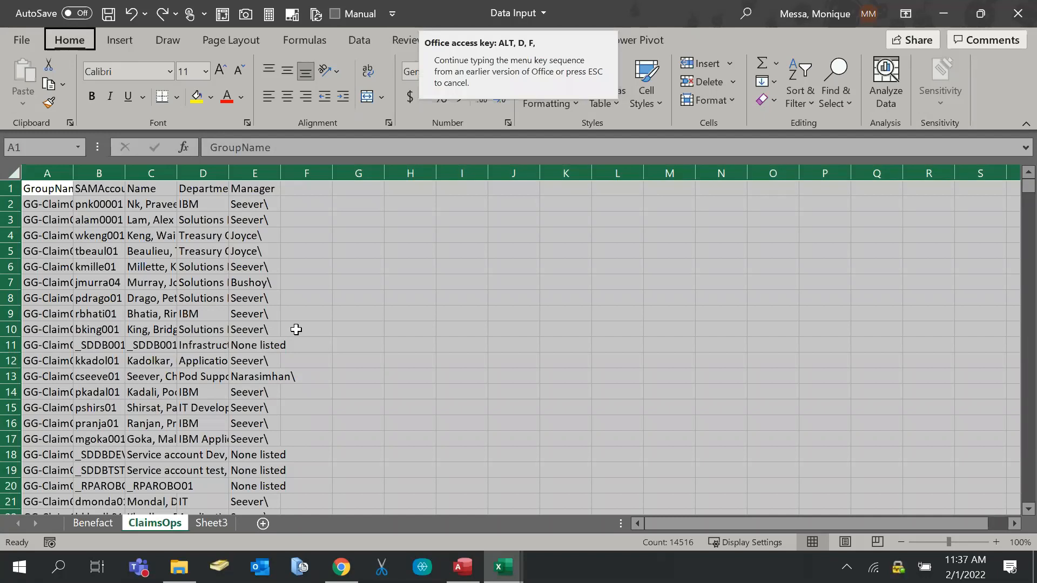
pyautogui.press('f')
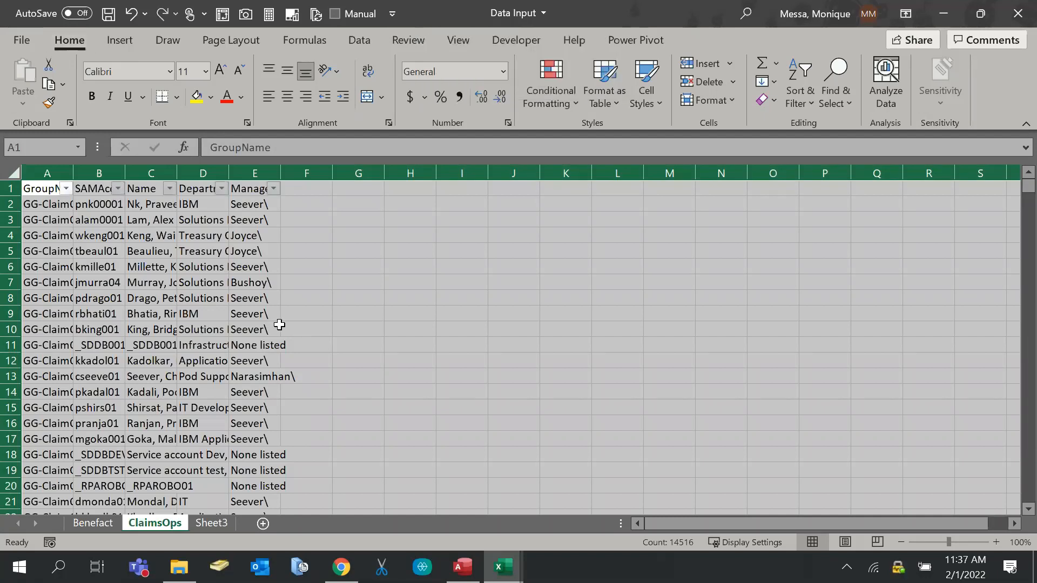
pyautogui.click(263, 298)
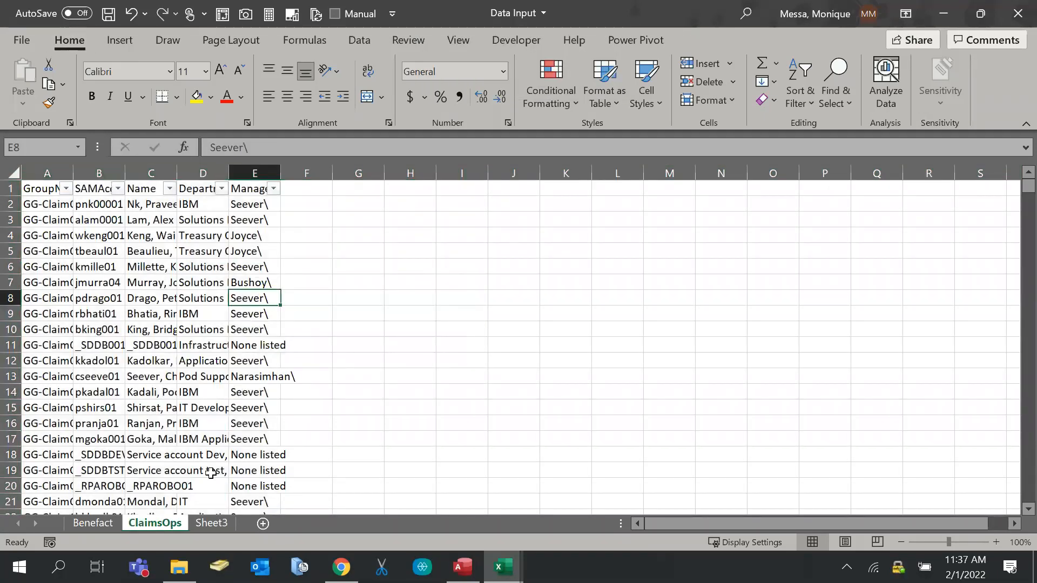
pyautogui.hotkey('ctrl', 's')
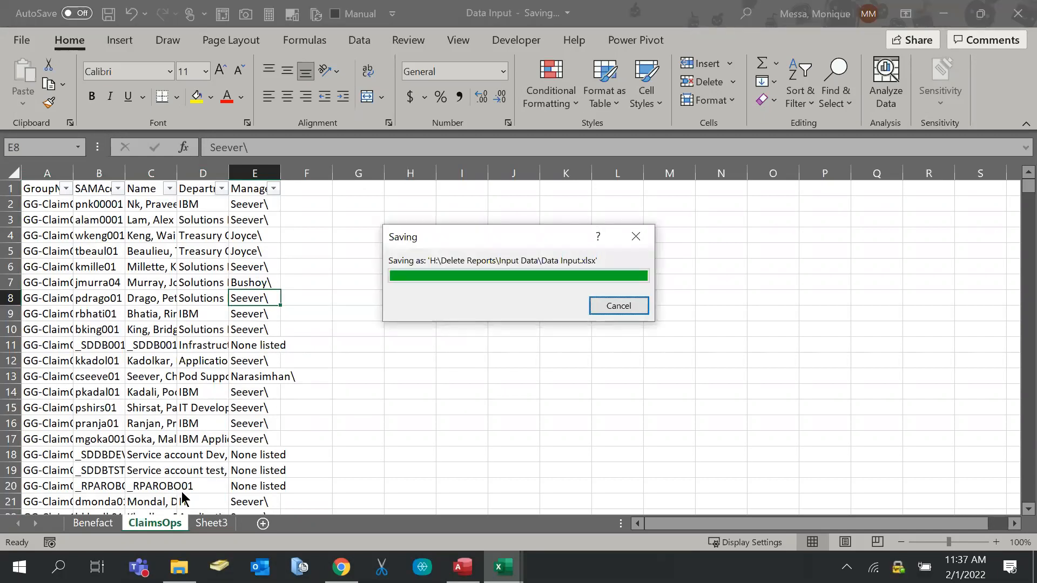
pyautogui.click(215, 525)
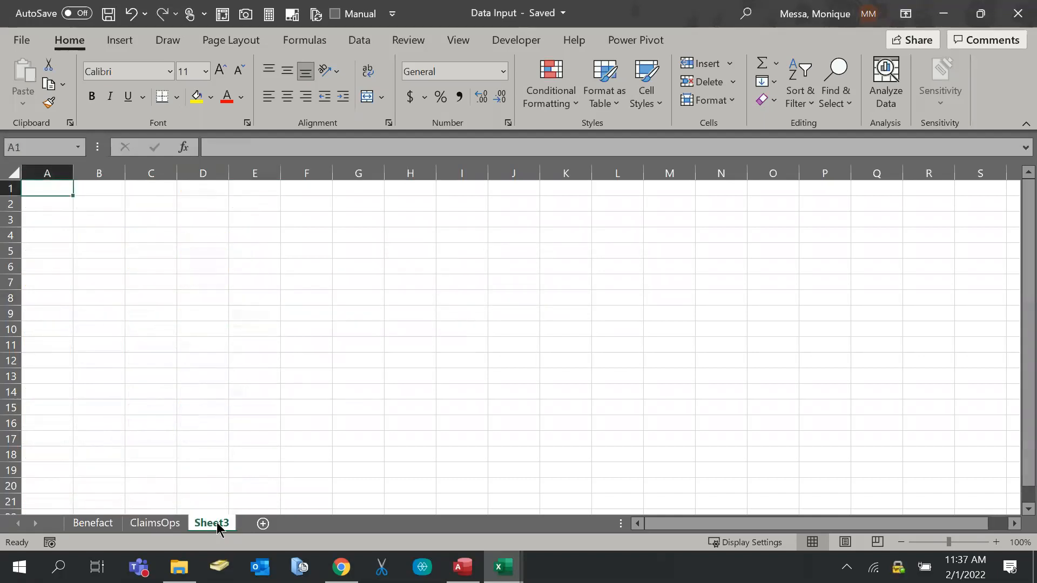
# Open the EDIFECS workbook from Input Data and copy all its data
pyautogui.click(179, 572)
pyautogui.click(271, 235)
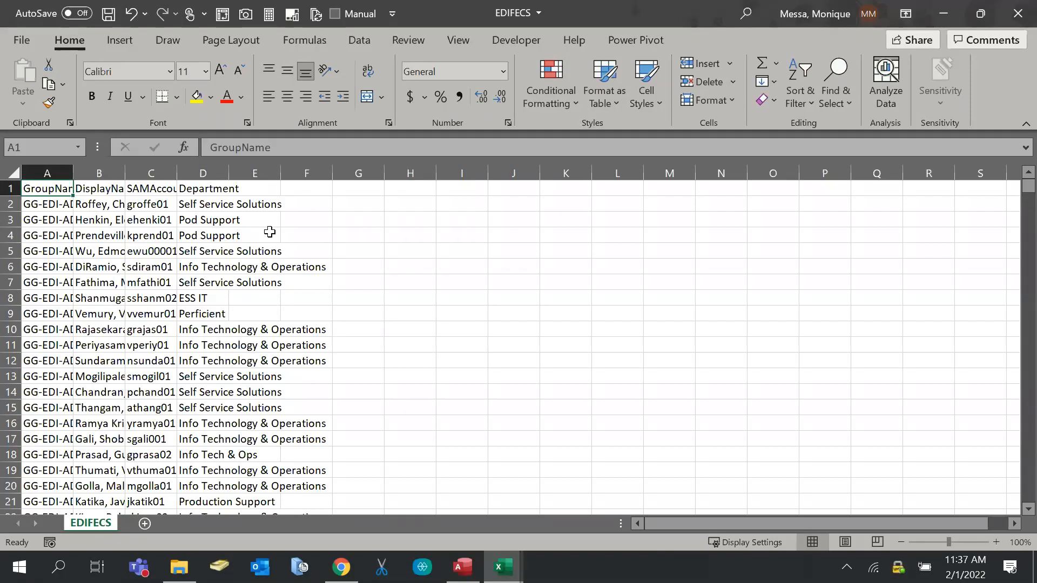
pyautogui.hotkey('ctrl', 'shift', 'End')
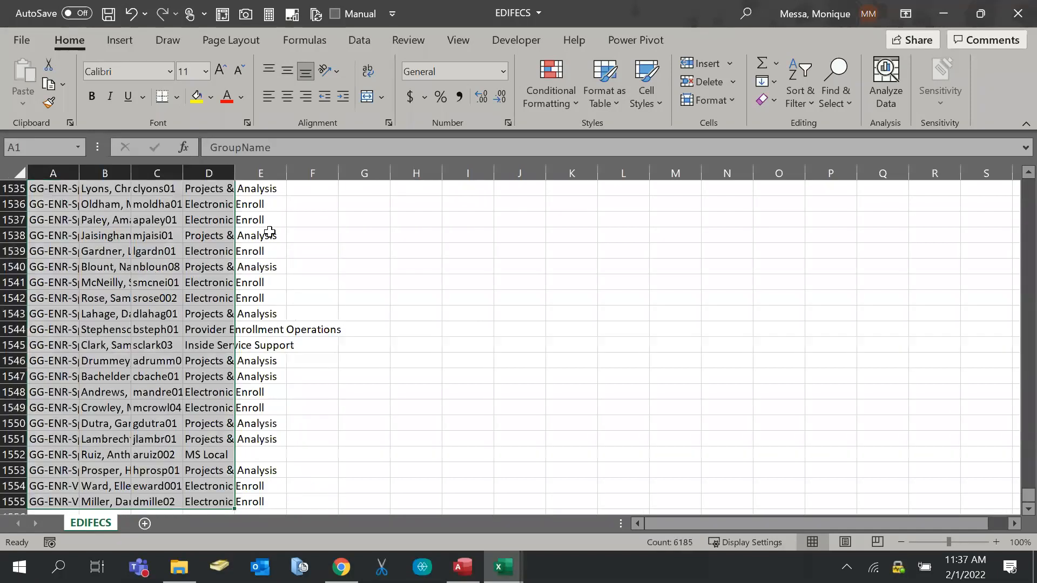
pyautogui.click(17, 172)
pyautogui.hotkey('ctrl', 'c')
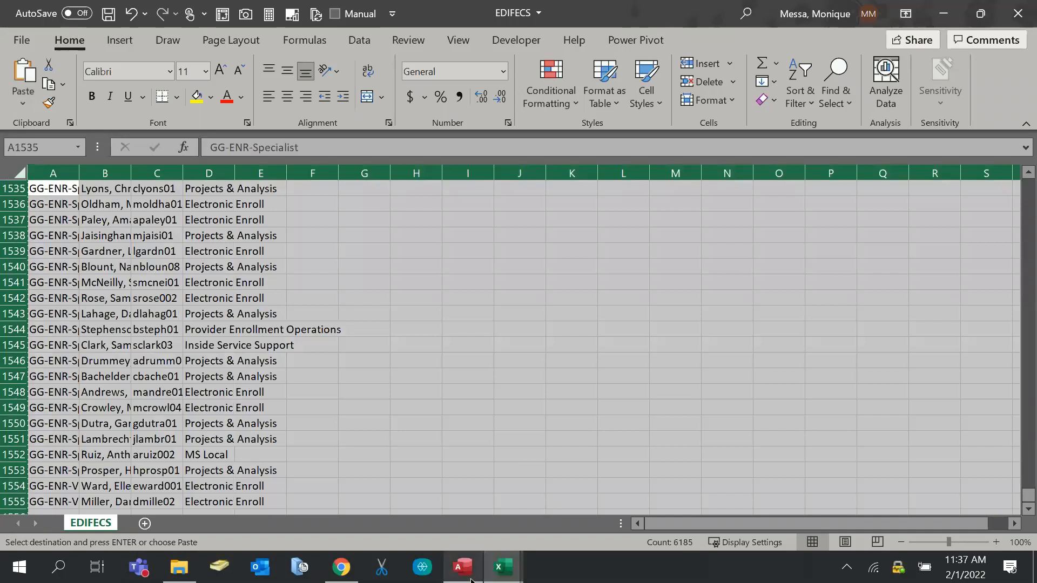
# Paste the EDIFECS data into Sheet3 of Data Input and rename it EDIFECS
pyautogui.click(495, 567)
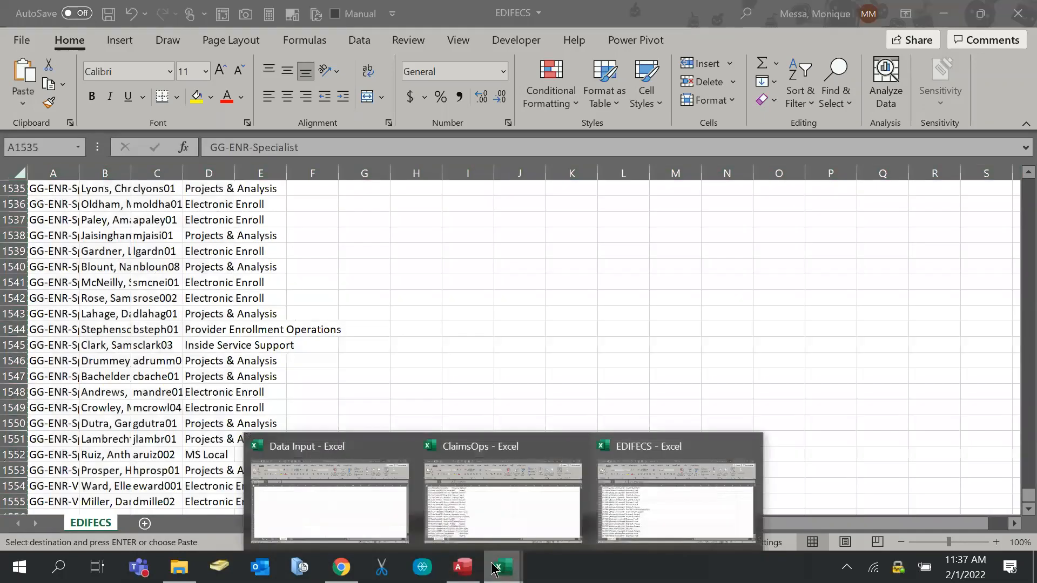
pyautogui.click(268, 505)
pyautogui.click(222, 523)
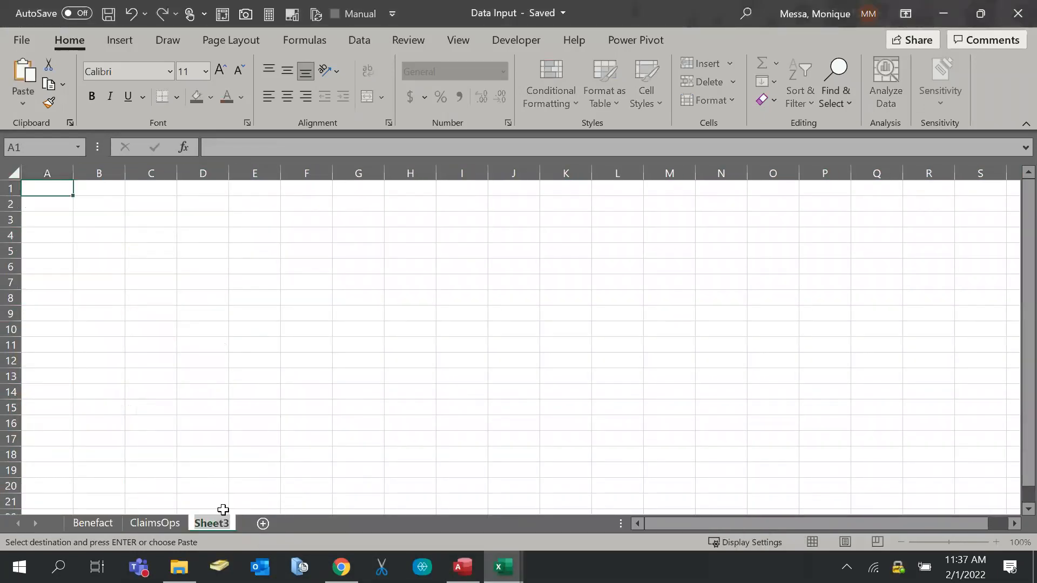
pyautogui.click(42, 189)
pyautogui.hotkey('ctrl', 'a')
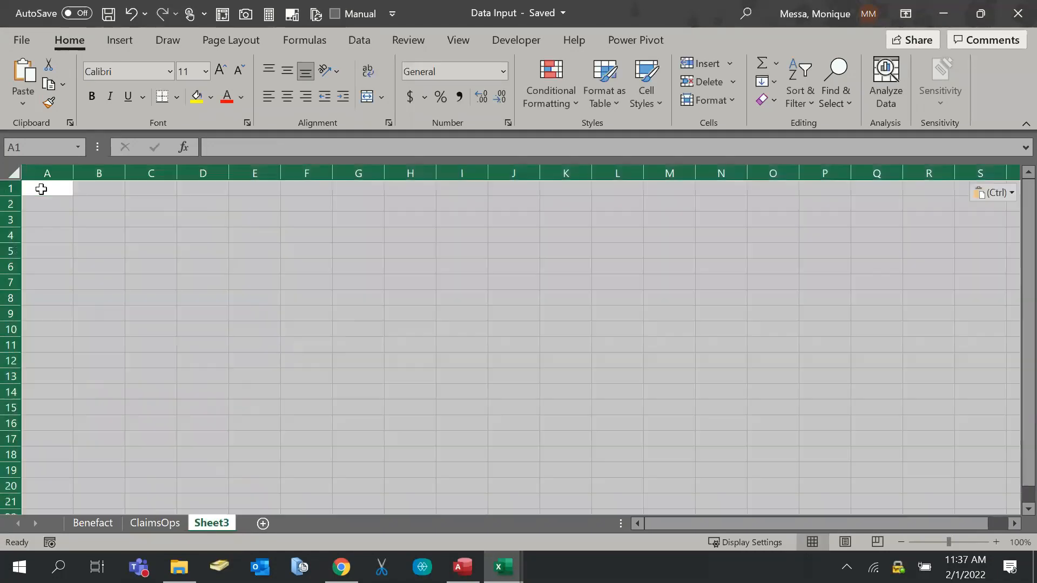
pyautogui.hotkey('ctrl', 'v')
pyautogui.doubleClick(213, 523)
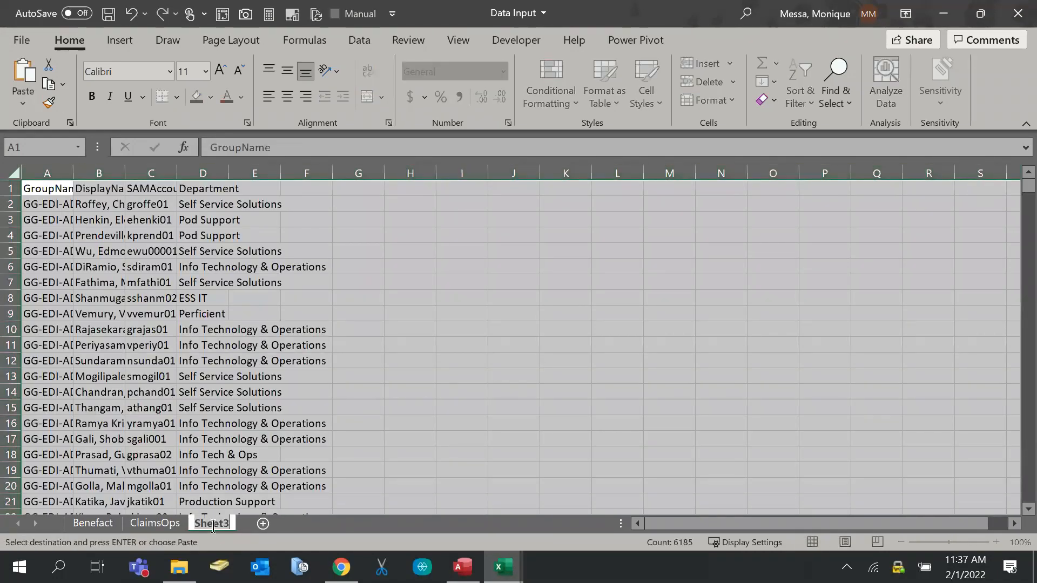
pyautogui.write('EDI-ECS')
pyautogui.press('Return')
pyautogui.click(339, 294)
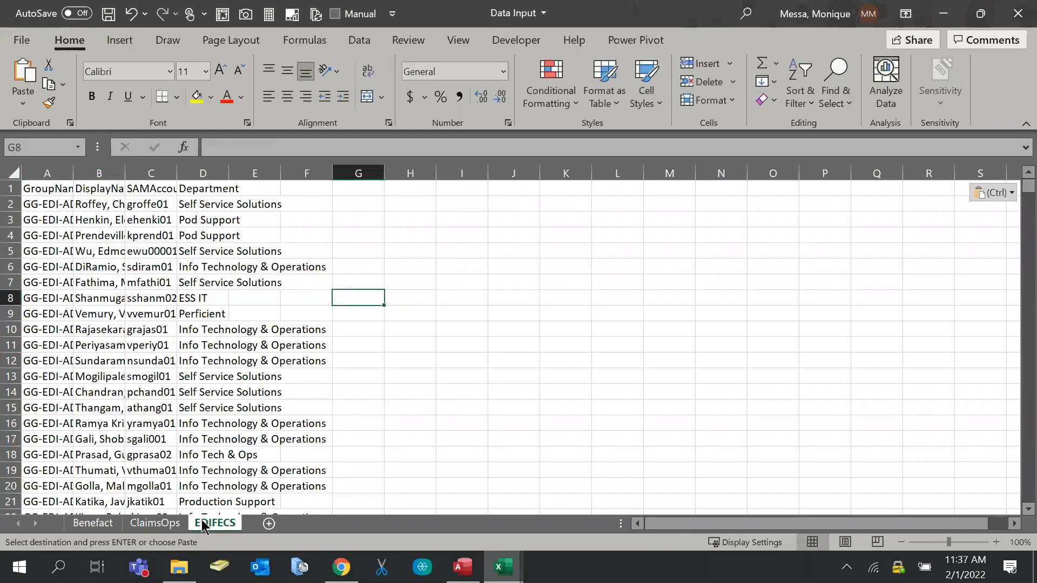
# Close the EDIFECS source workbook without keeping the clipboard data
pyautogui.moveTo(498, 576)
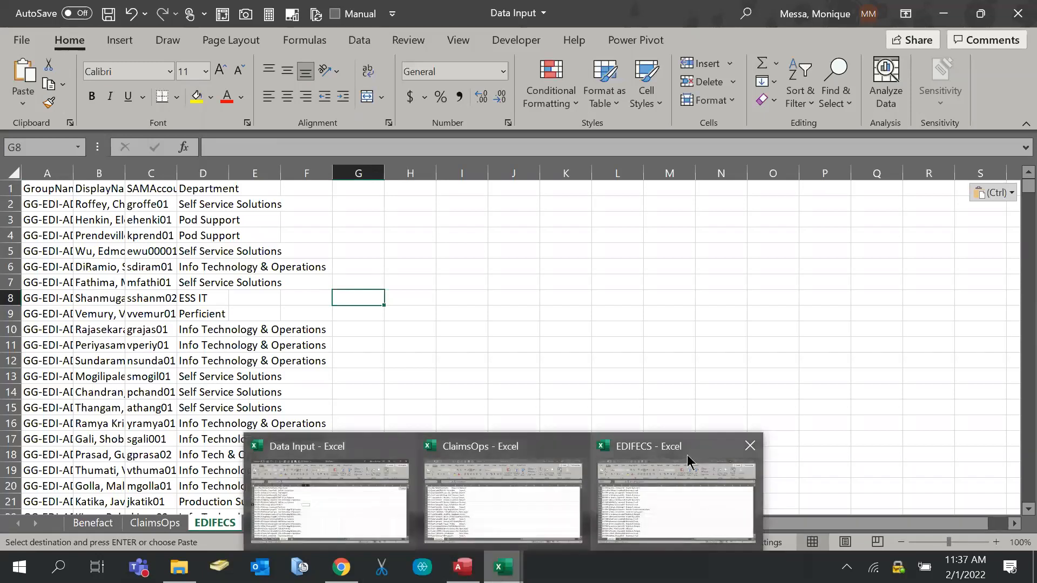
pyautogui.moveTo(755, 456)
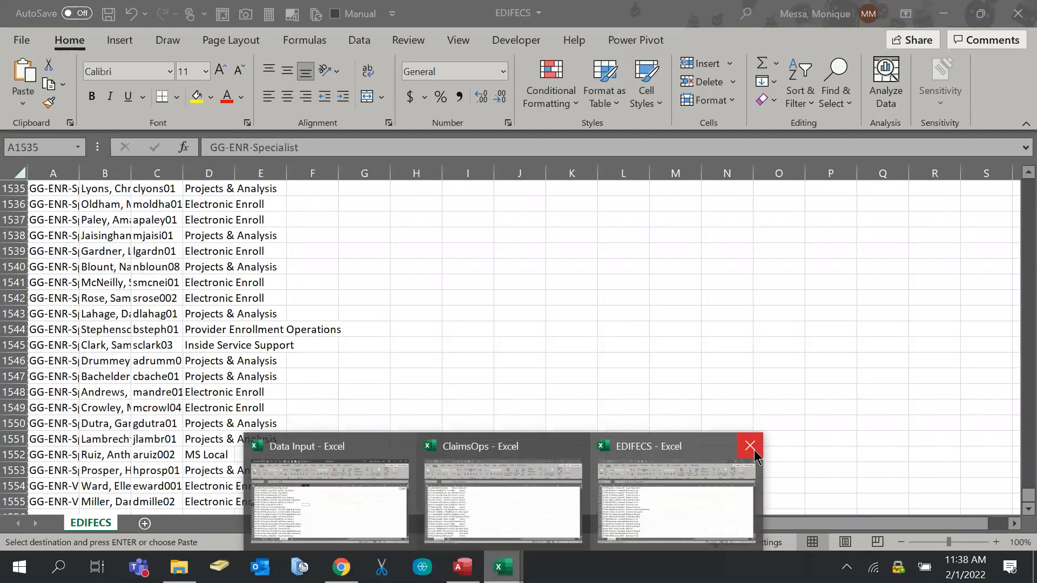
pyautogui.click(642, 503)
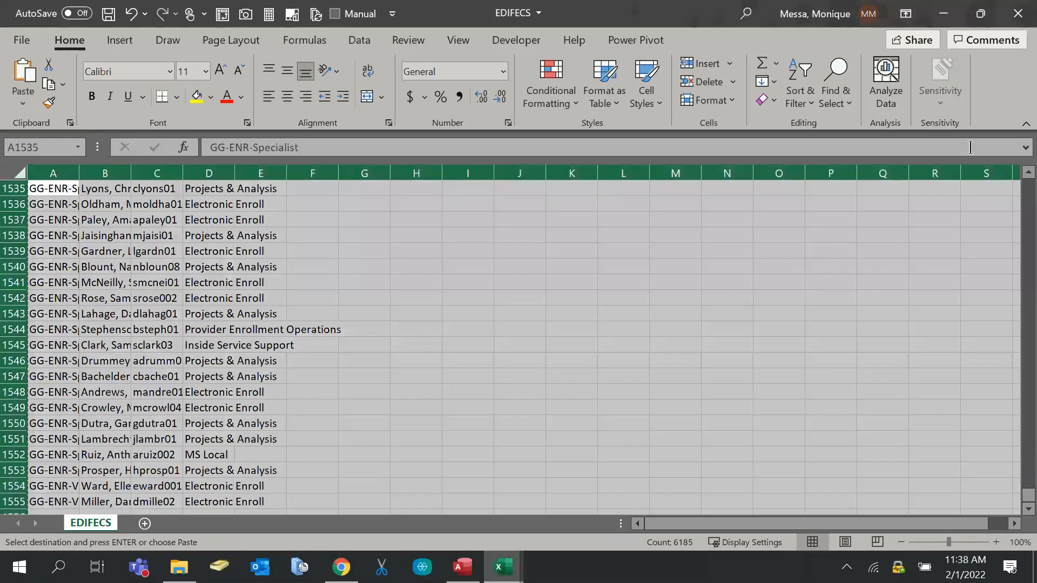
pyautogui.click(1017, 14)
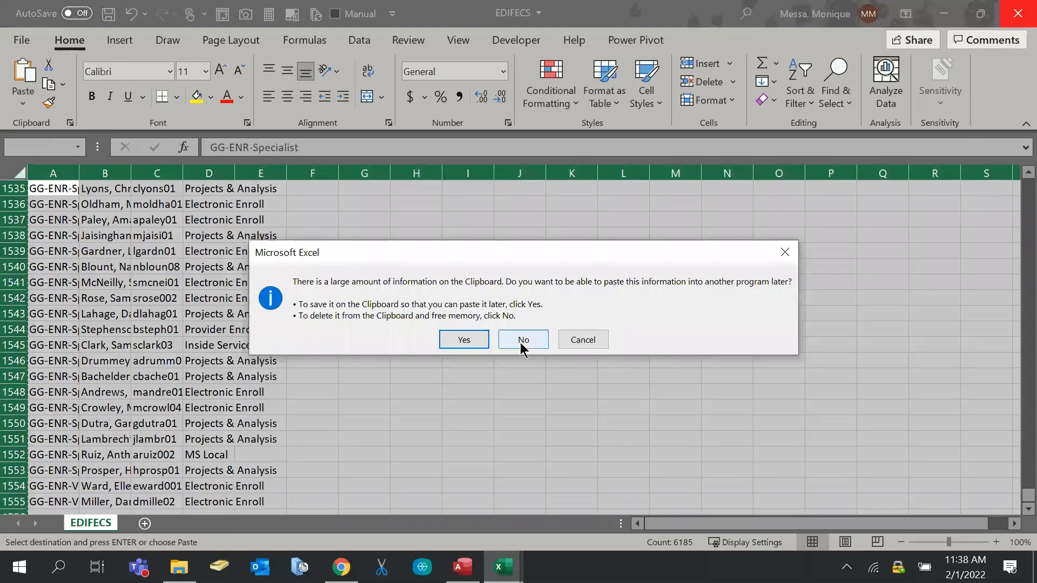
pyautogui.click(521, 339)
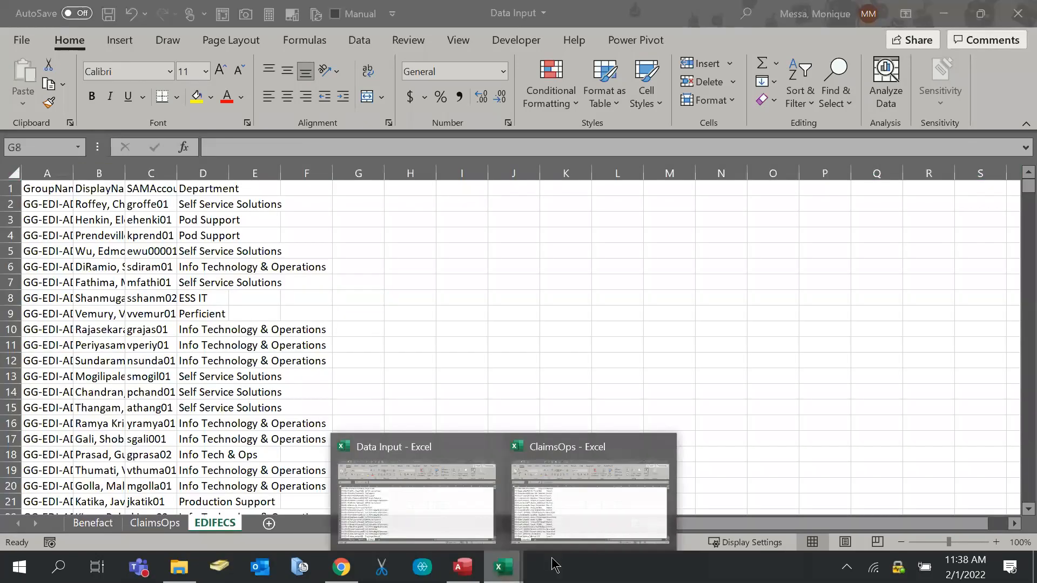
# Close the ClaimsOps workbook and select the whole EDIFECS sheet
pyautogui.click(578, 536)
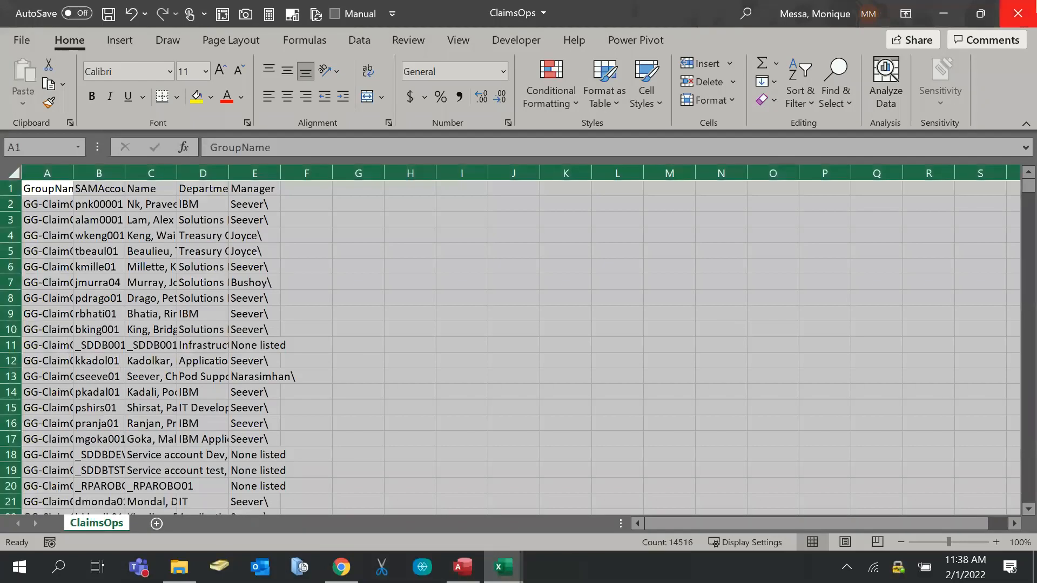
pyautogui.click(1018, 13)
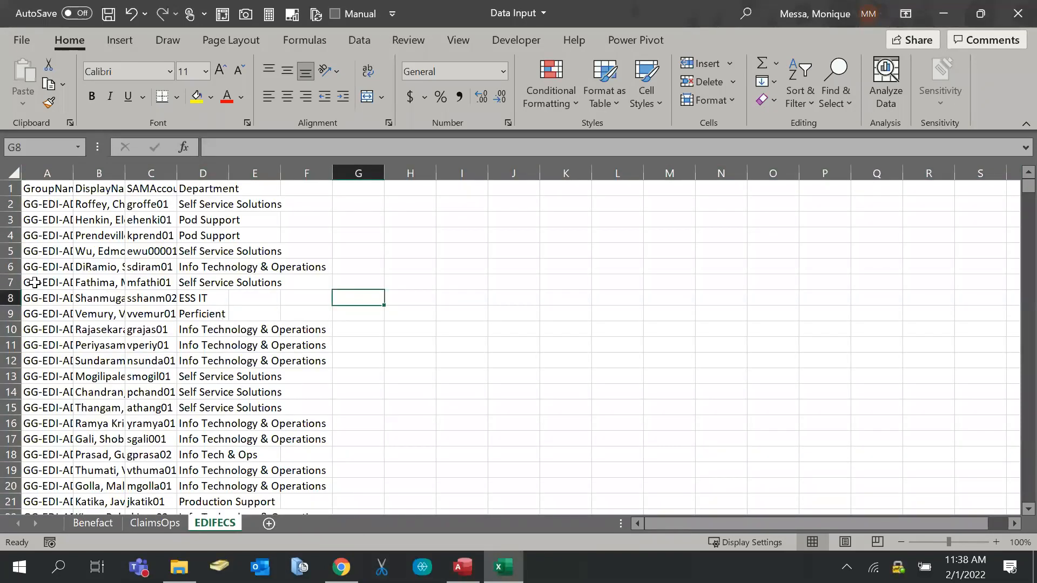
pyautogui.click(26, 188)
pyautogui.hotkey('ctrl', 'a')
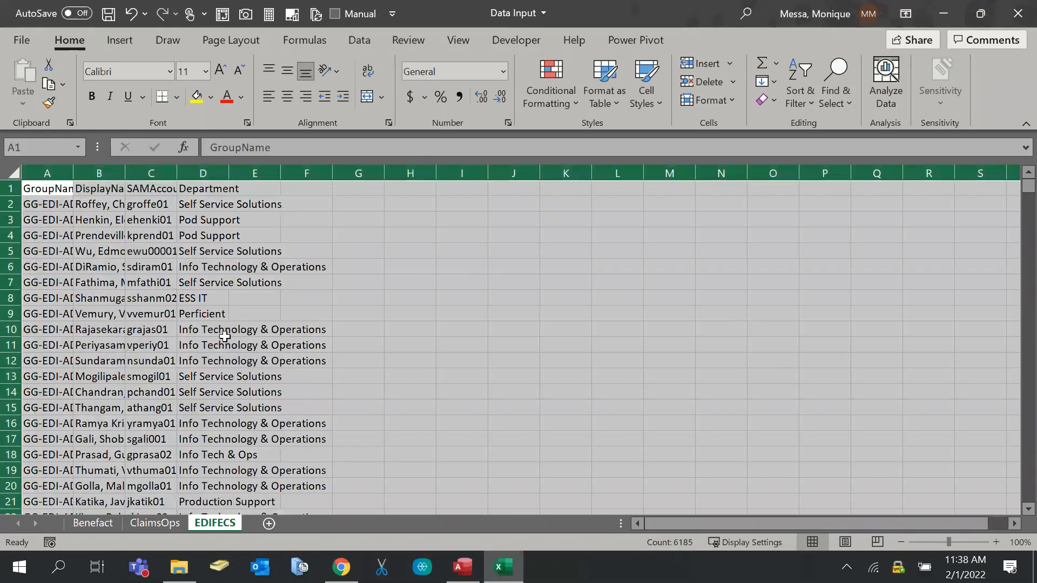
pyautogui.hotkey('alt', 'd')
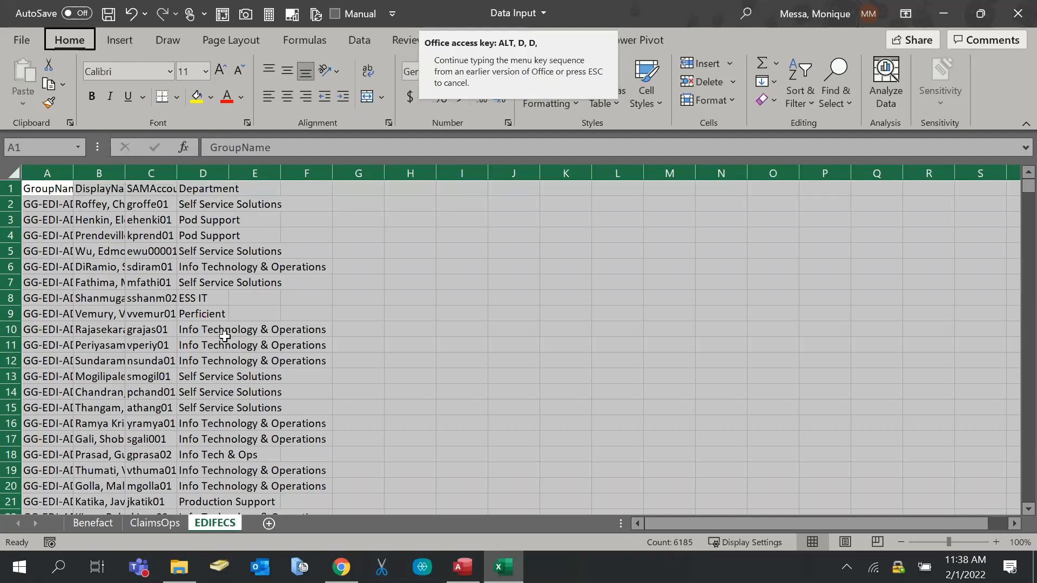
pyautogui.press('Escape')
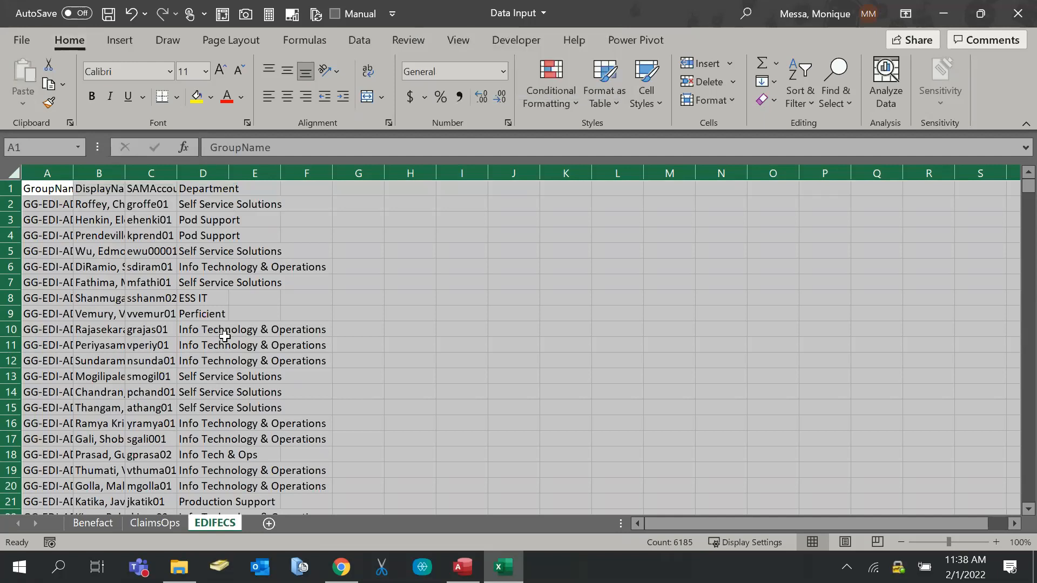
pyautogui.press('alt')
pyautogui.press('Escape')
# Turn on header filters via Sort & Filter and add a blank Sheet4
pyautogui.click(809, 115)
pyautogui.click(810, 201)
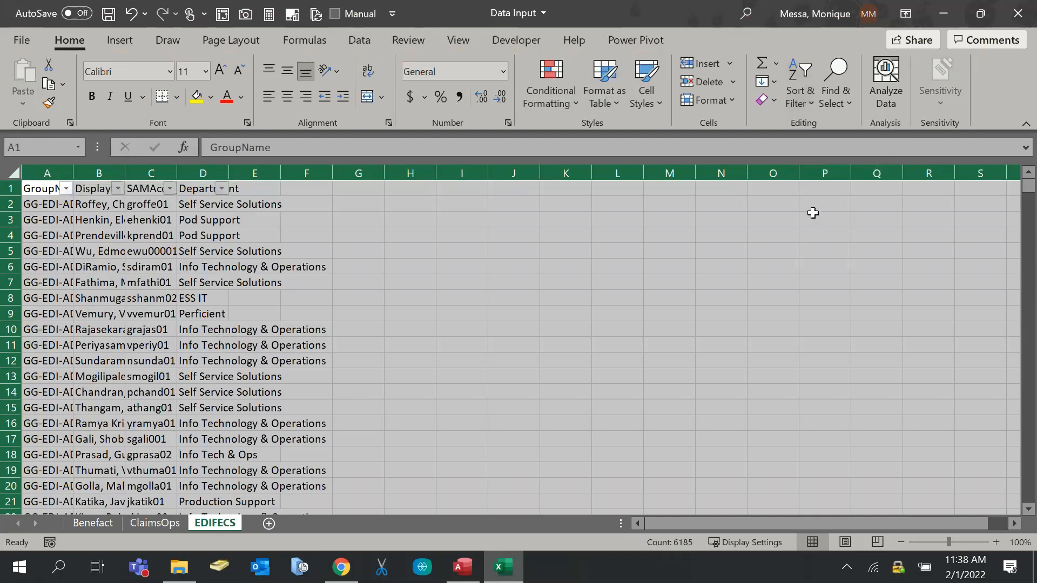
pyautogui.click(359, 360)
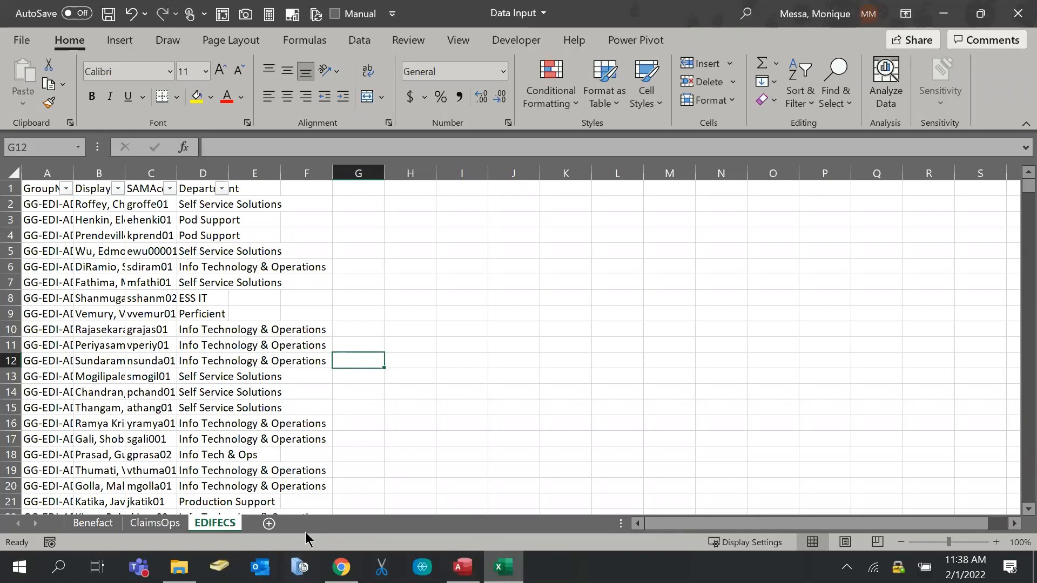
pyautogui.click(268, 524)
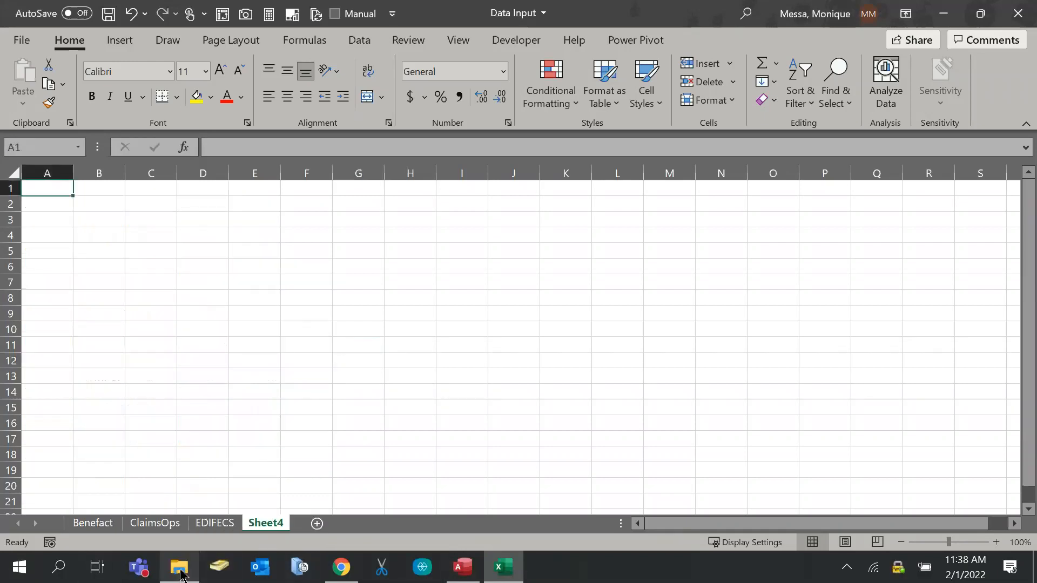
# In the Input Data folder, deselect EDIFECS and pick the ESI workbook
pyautogui.click(180, 569)
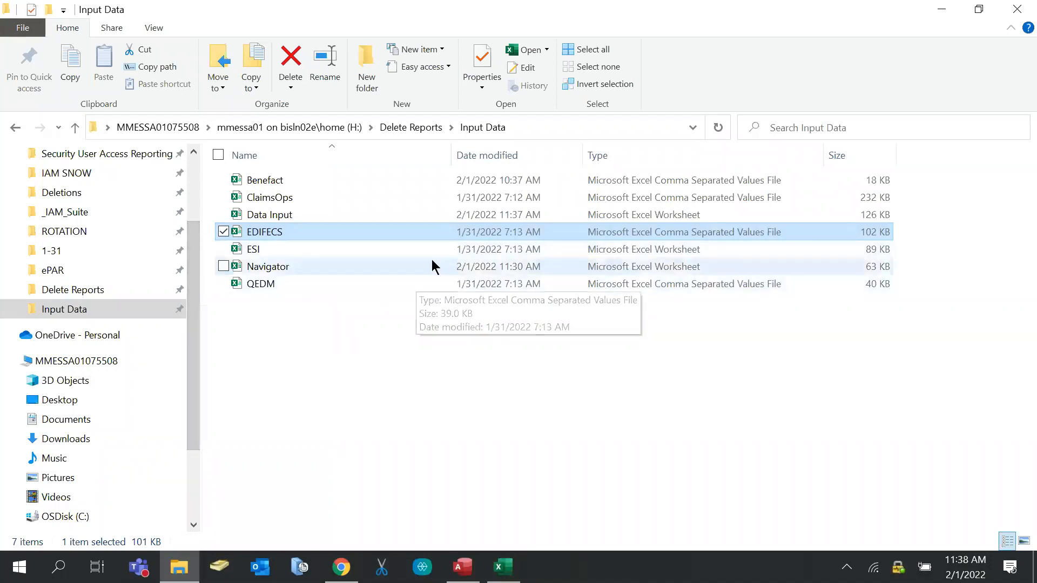
pyautogui.click(268, 375)
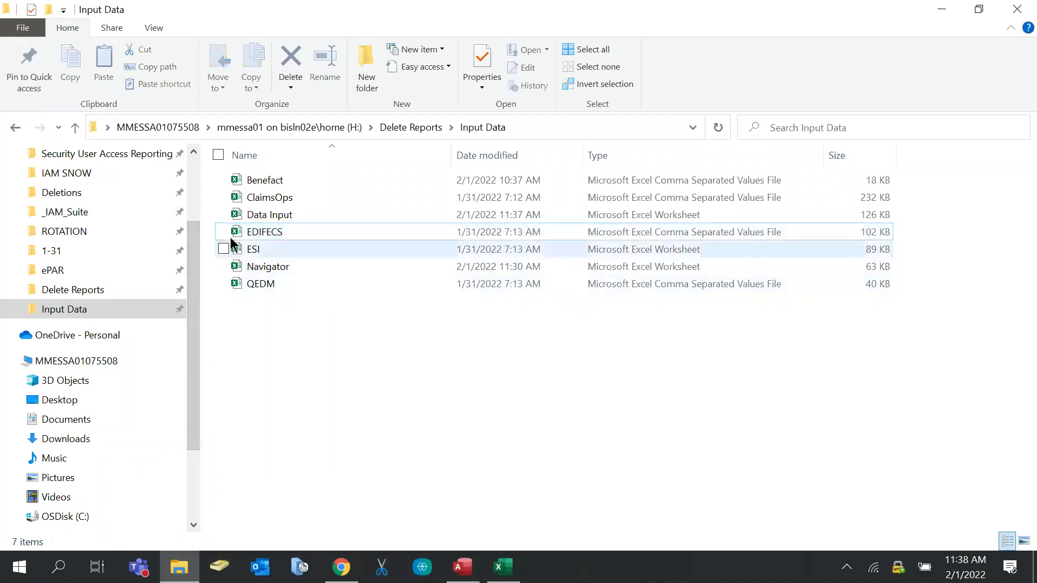
pyautogui.click(268, 254)
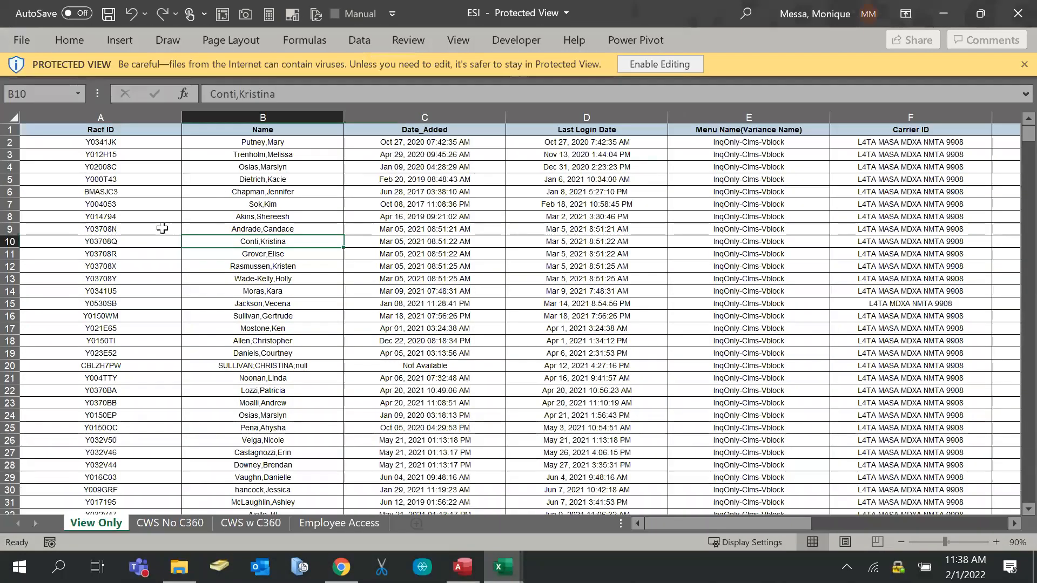
# Scroll through the ESI data and close the ESI workbook
pyautogui.scroll(-1, 110, 186)
pyautogui.scroll(1, 112, 187)
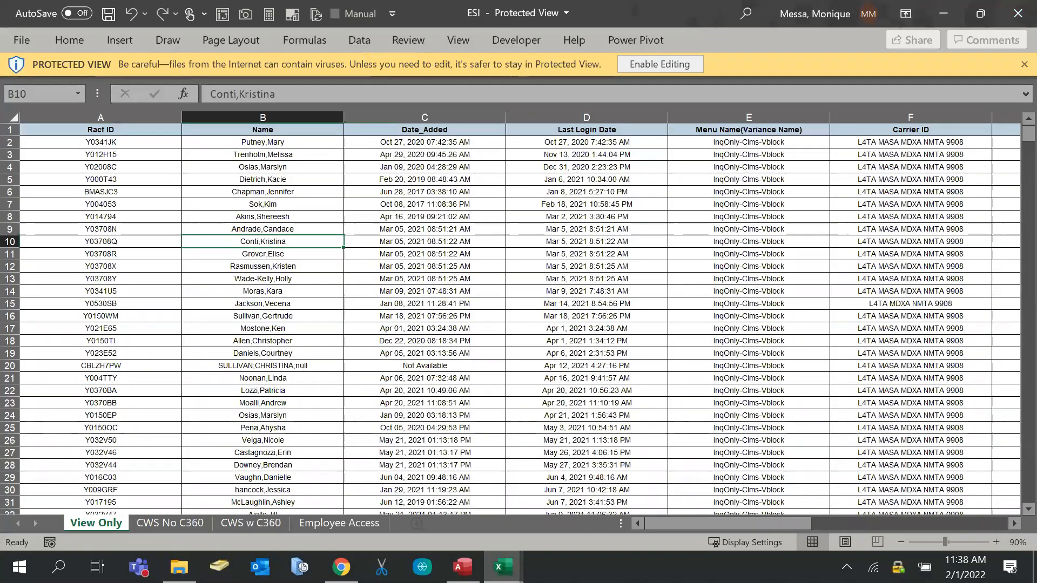
pyautogui.click(1018, 13)
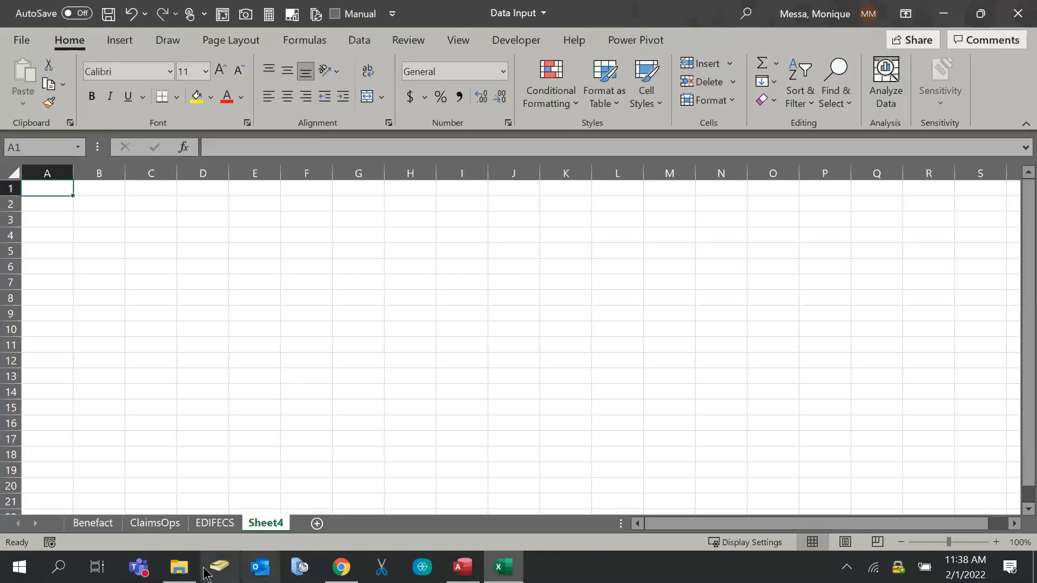
# Open the Navigator workbook from the Input Data folder
pyautogui.click(179, 566)
pyautogui.click(253, 267)
pyautogui.doubleClick(254, 267)
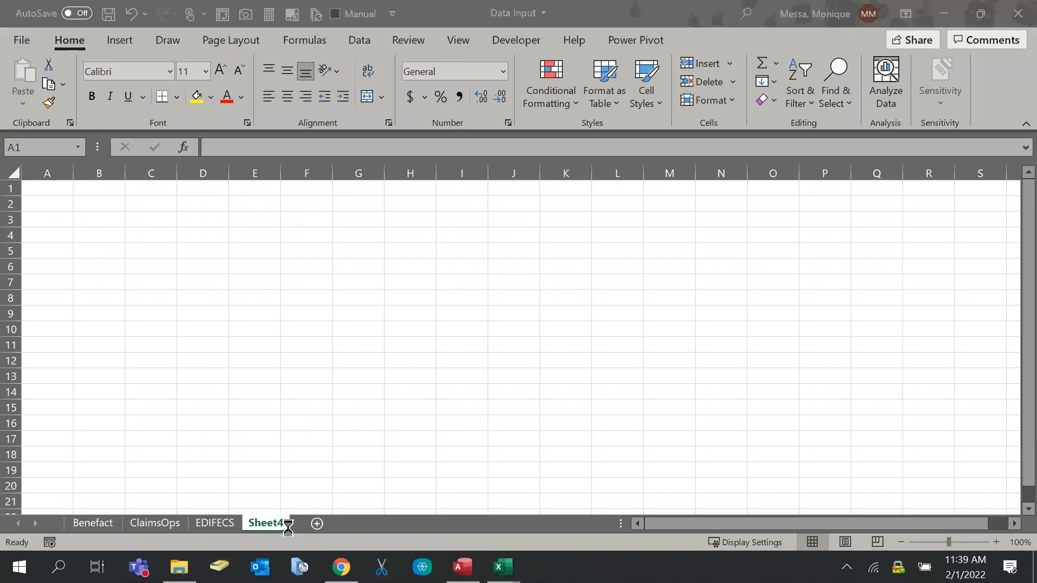
# Copy all Navigator data into Sheet4 of Data Input and add header filters
pyautogui.hotkey('ctrl', 'a')
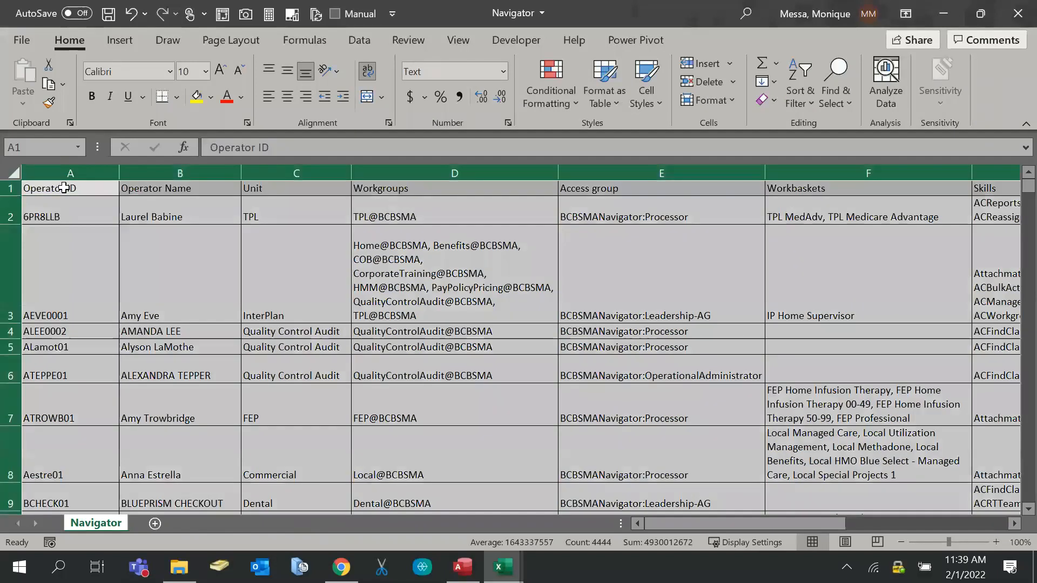
pyautogui.hotkey('ctrl', 'c')
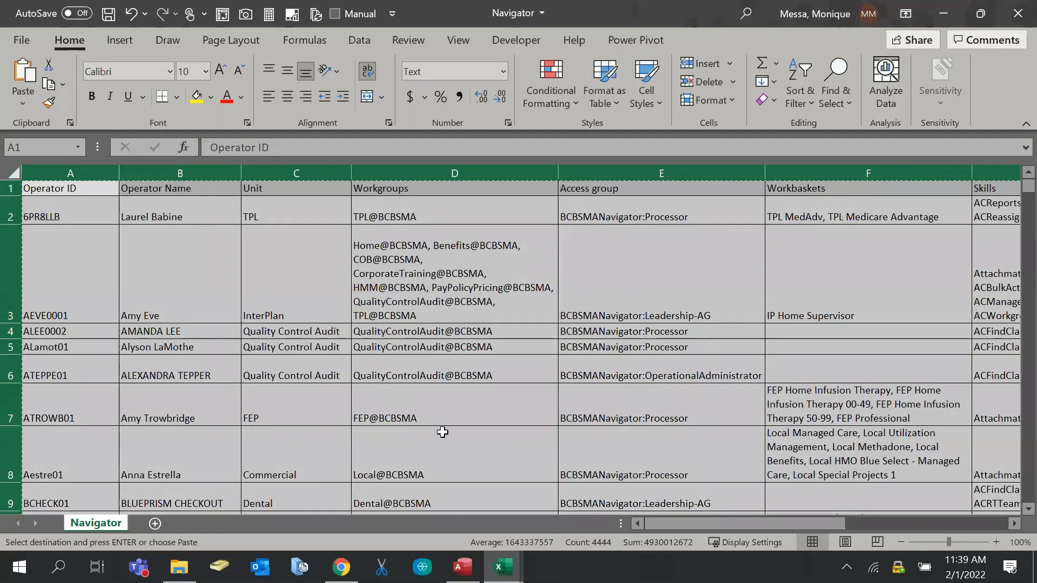
pyautogui.moveTo(501, 568)
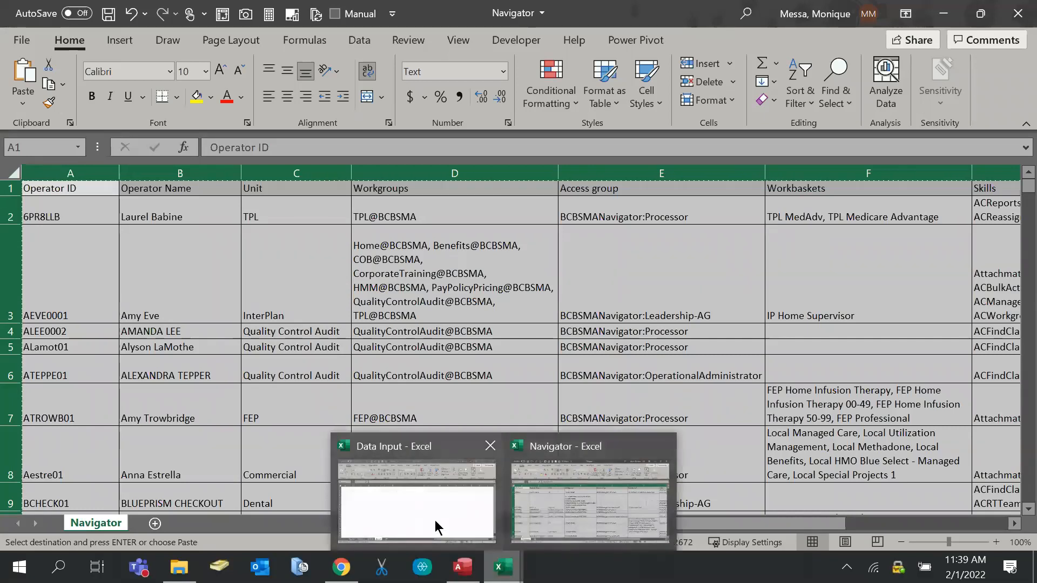
pyautogui.click(437, 526)
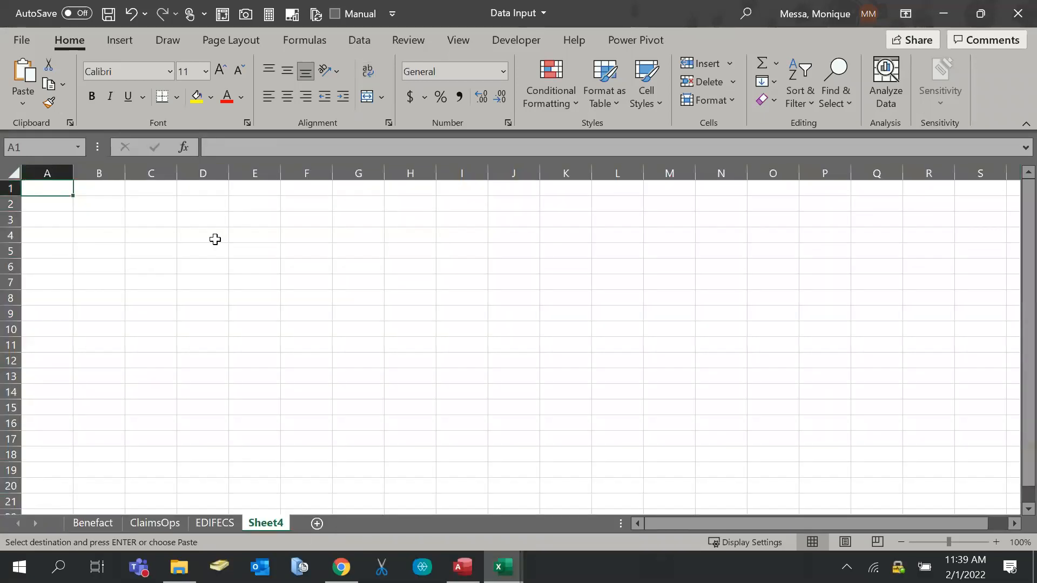
pyautogui.hotkey('ctrl', 'a')
pyautogui.hotkey('ctrl', 'v')
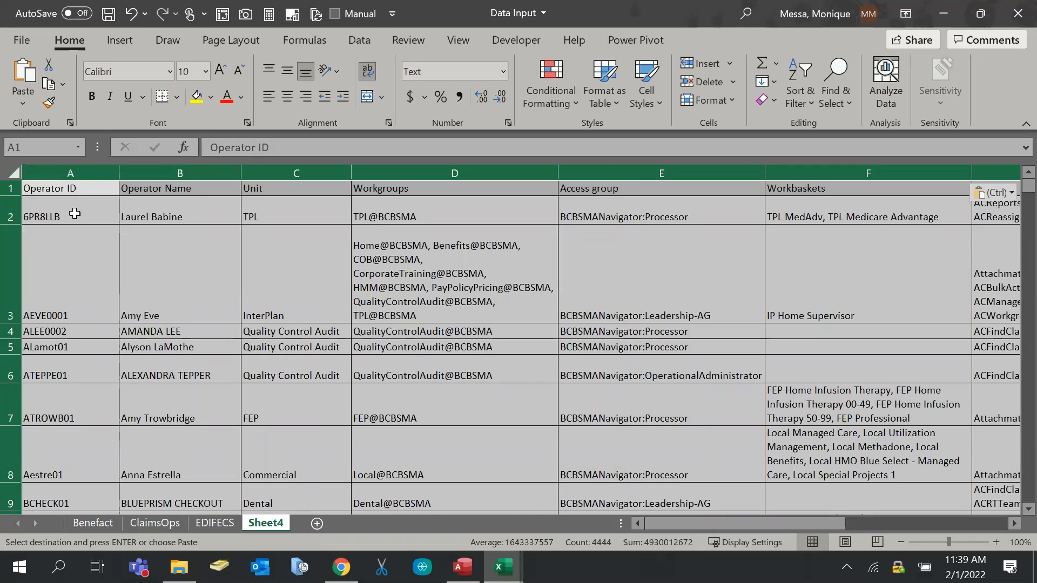
pyautogui.click(789, 112)
pyautogui.click(806, 203)
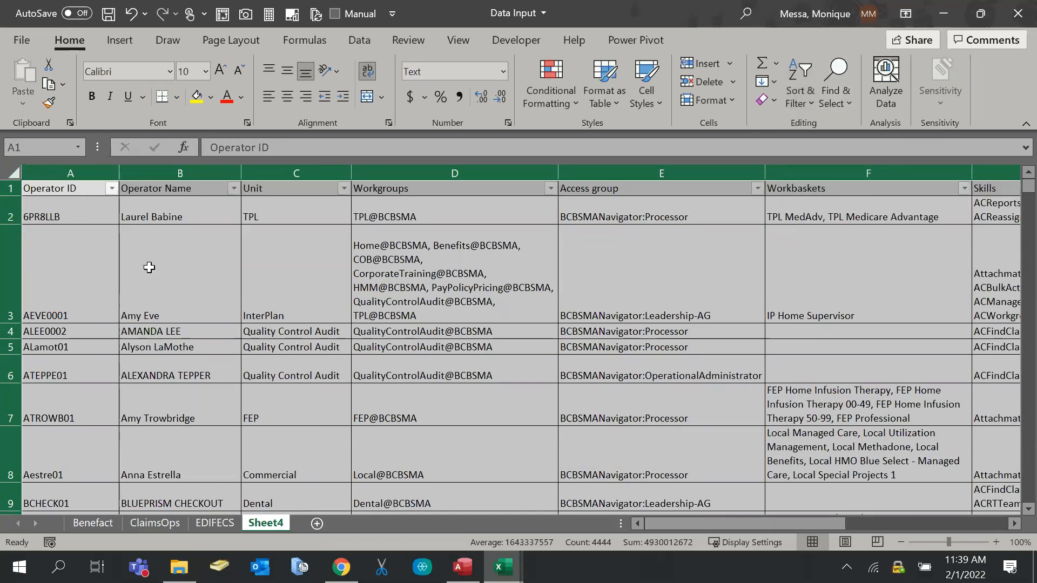
pyautogui.click(149, 268)
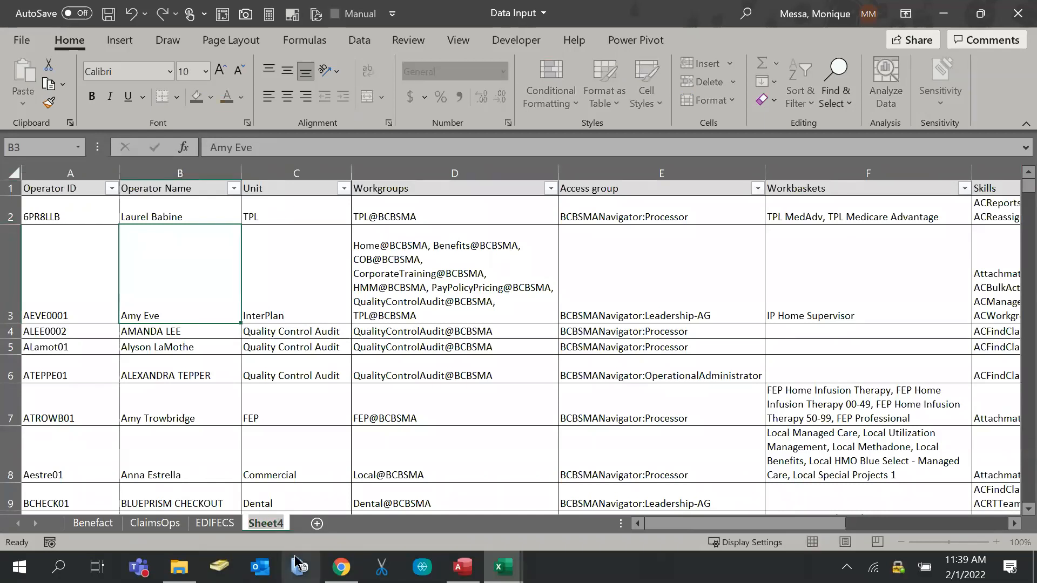
# Rename Sheet4 to Navigator, add a blank Sheet5, and save
pyautogui.write('n')
pyautogui.write('Navigator')
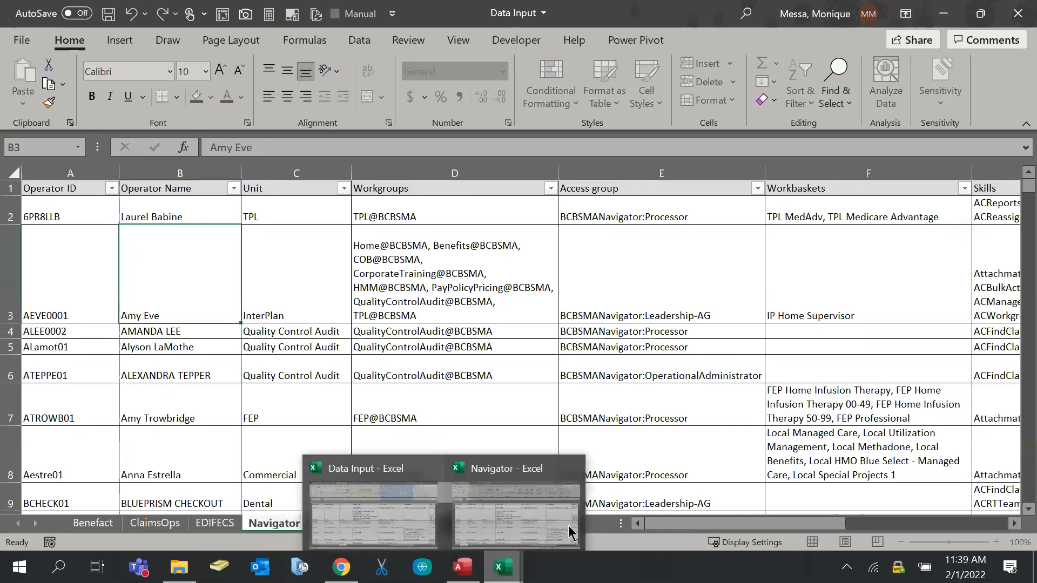
pyautogui.click(289, 500)
pyautogui.click(334, 523)
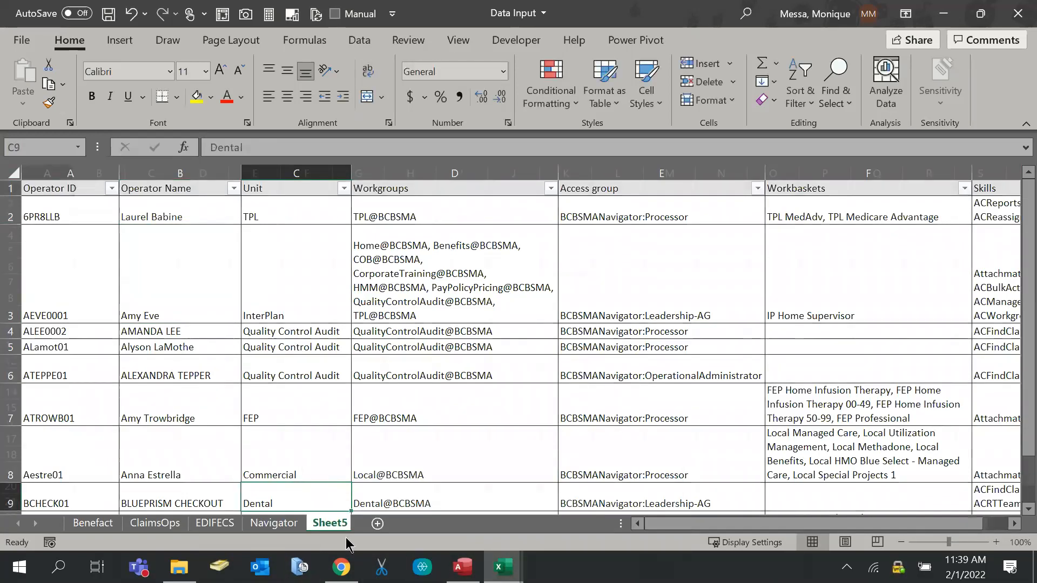
pyautogui.hotkey('ctrl', 's')
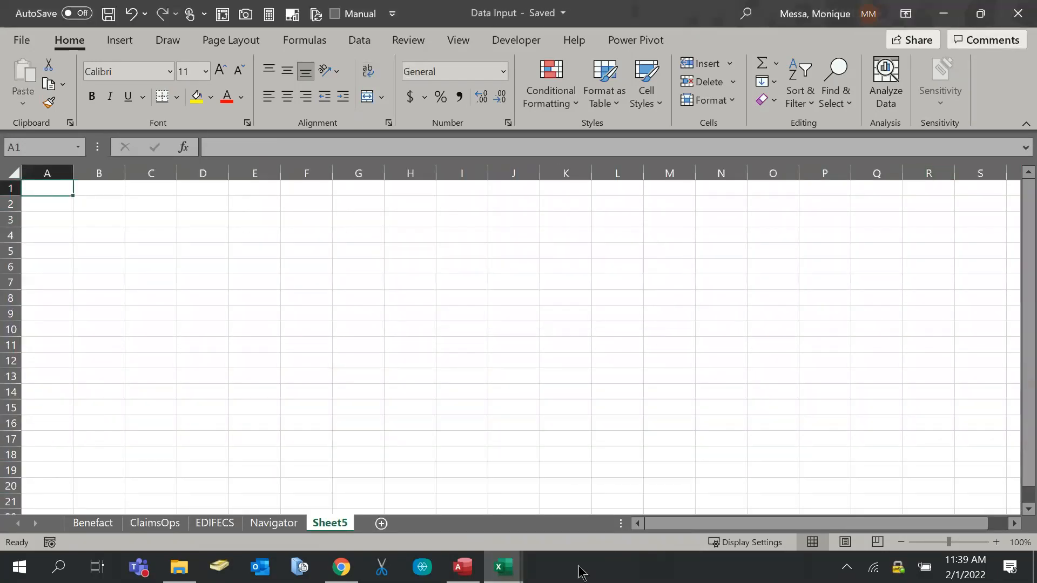
# Close the Navigator workbook and open the QEDM file from File Explorer
pyautogui.moveTo(516, 573)
pyautogui.click(553, 543)
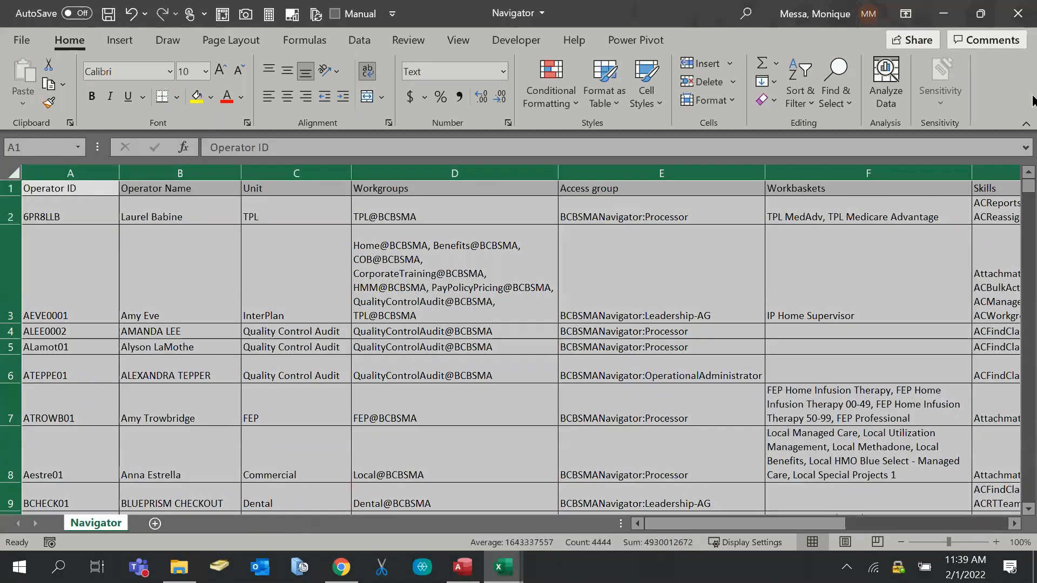
pyautogui.click(1017, 13)
pyautogui.click(179, 567)
pyautogui.doubleClick(302, 288)
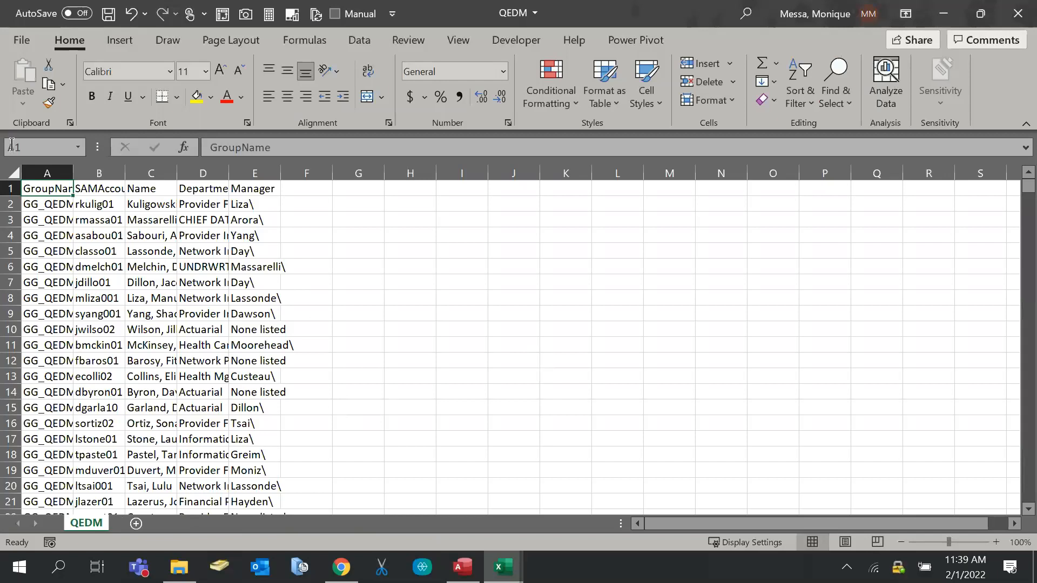
# Copy the entire QEDM sheet and paste it into Sheet5 of Data Input at A1
pyautogui.click(13, 173)
pyautogui.hotkey('ctrl', 'c')
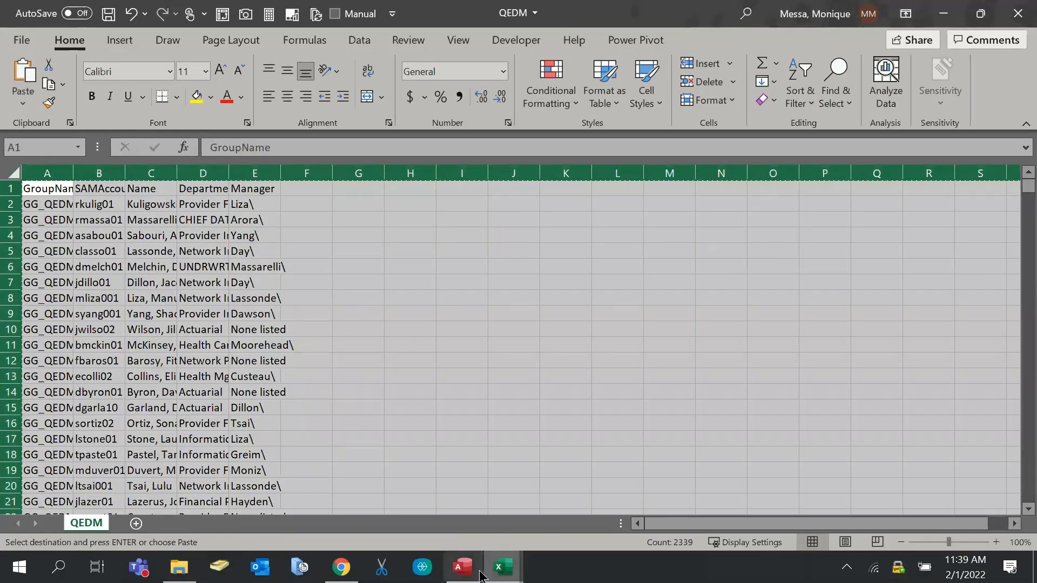
pyautogui.moveTo(502, 567)
pyautogui.click(409, 489)
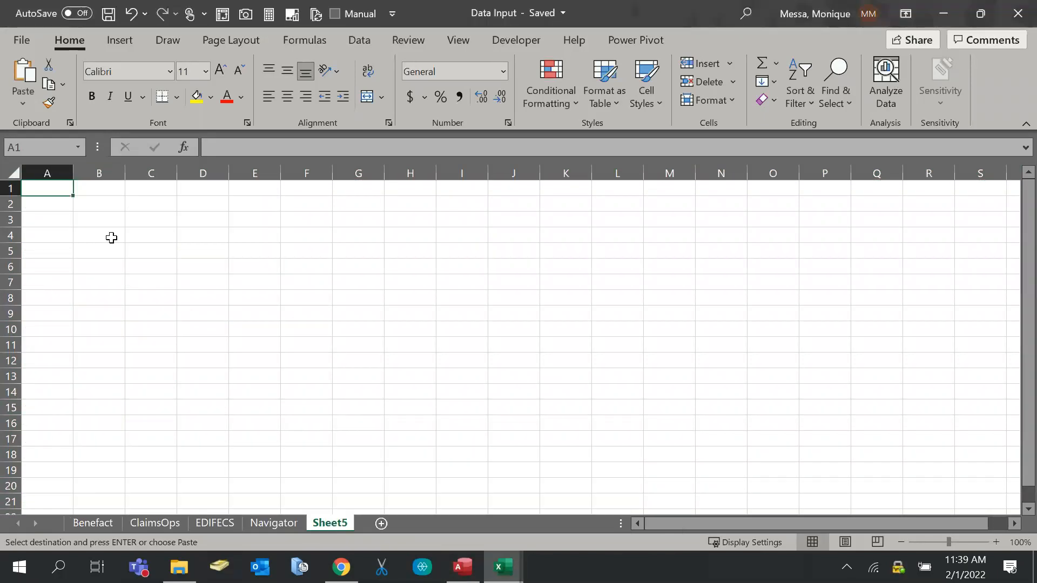
pyautogui.hotkey('ctrl', 'v')
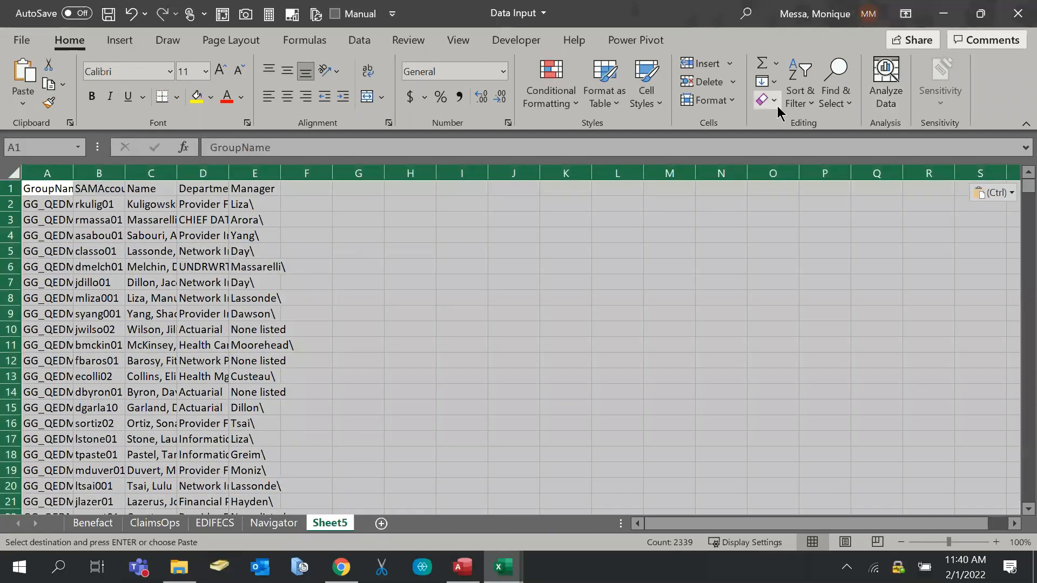
# Turn on filtering for the pasted QEDM columns, then return to File Explorer
pyautogui.click(799, 99)
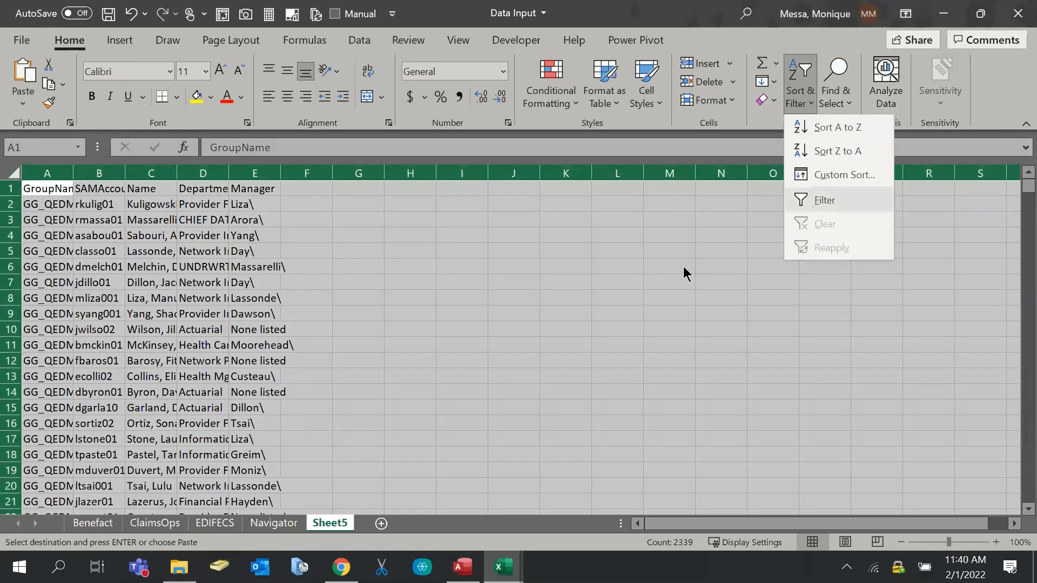
pyautogui.press('Escape')
pyautogui.click(179, 567)
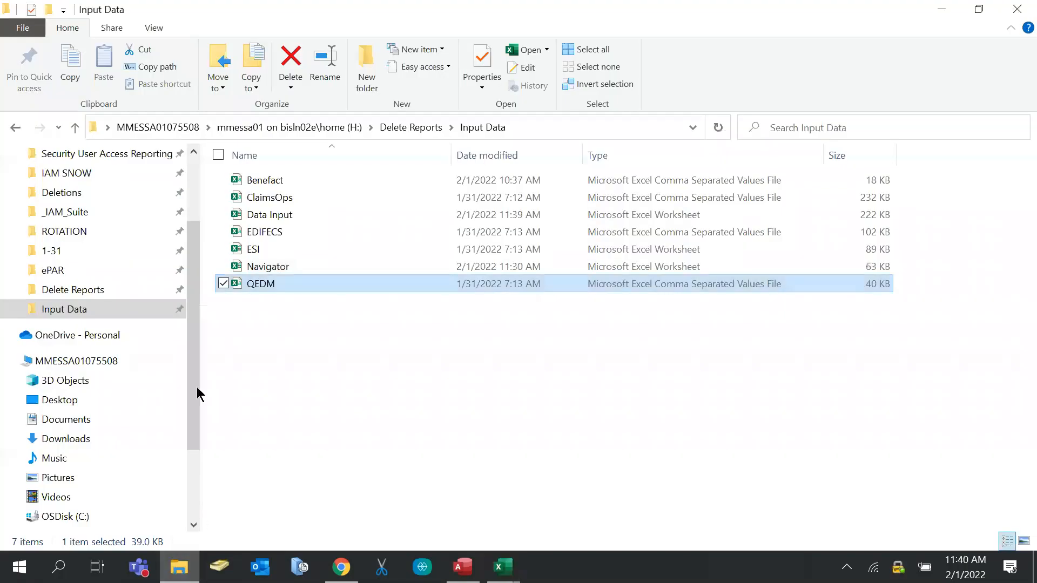
# Look inside the Security User Access Reporting folder, go back to Input Data, and return to the Data Input workbook
pyautogui.scroll(-5, 116, 361)
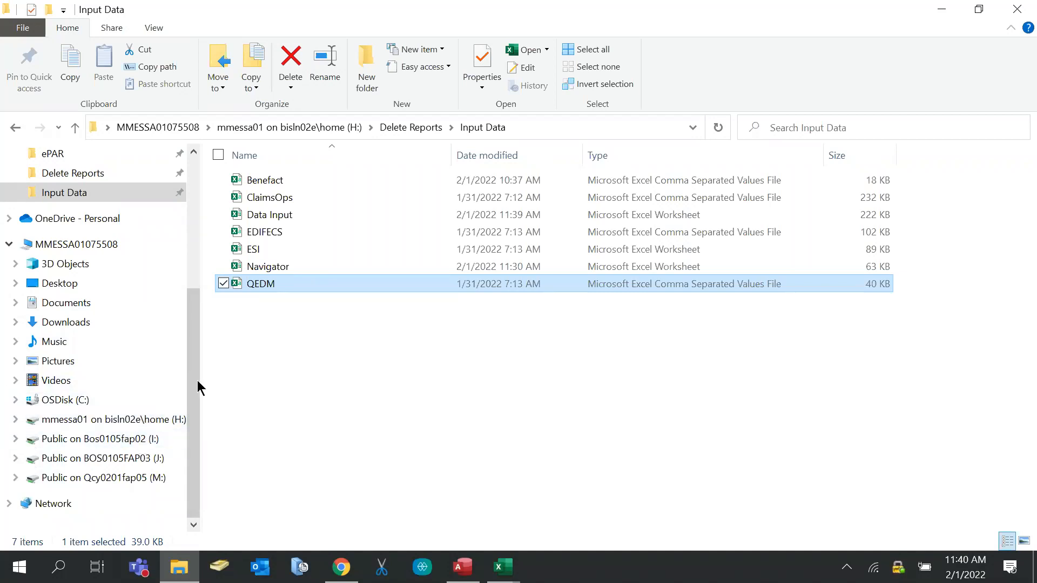
pyautogui.scroll(2, 138, 270)
pyautogui.scroll(2, 140, 274)
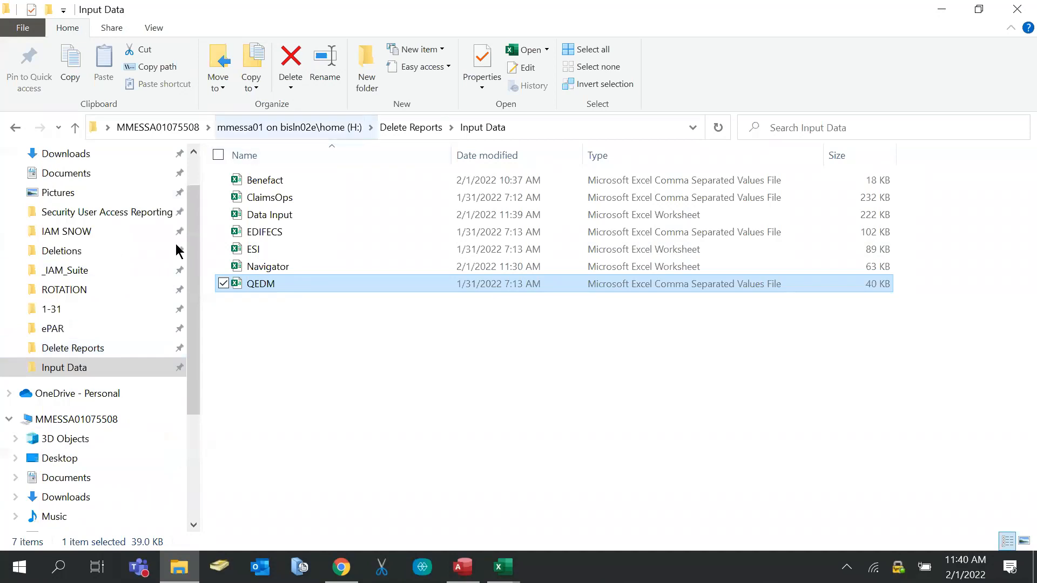
pyautogui.click(80, 215)
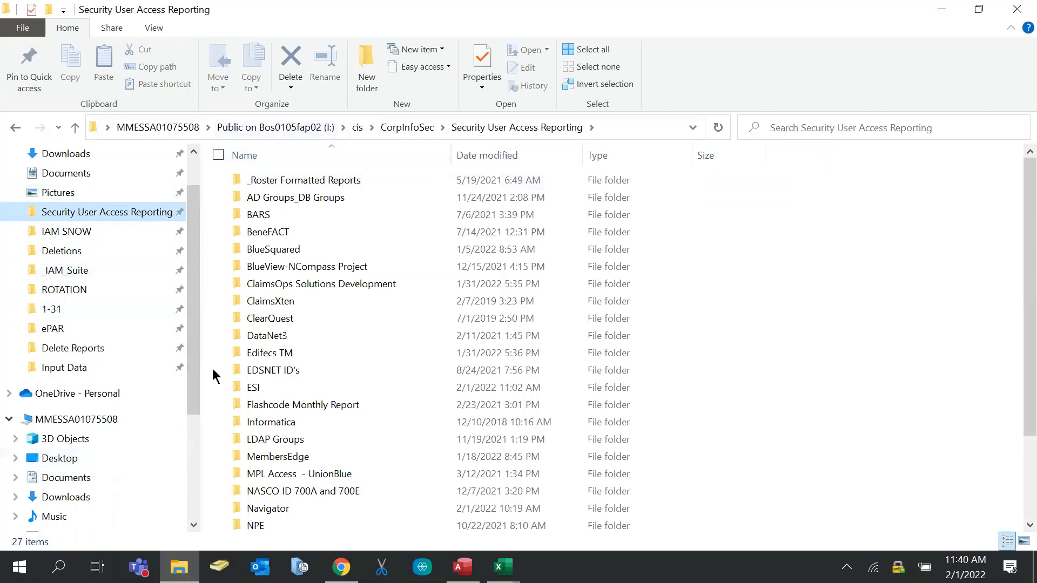
pyautogui.click(98, 367)
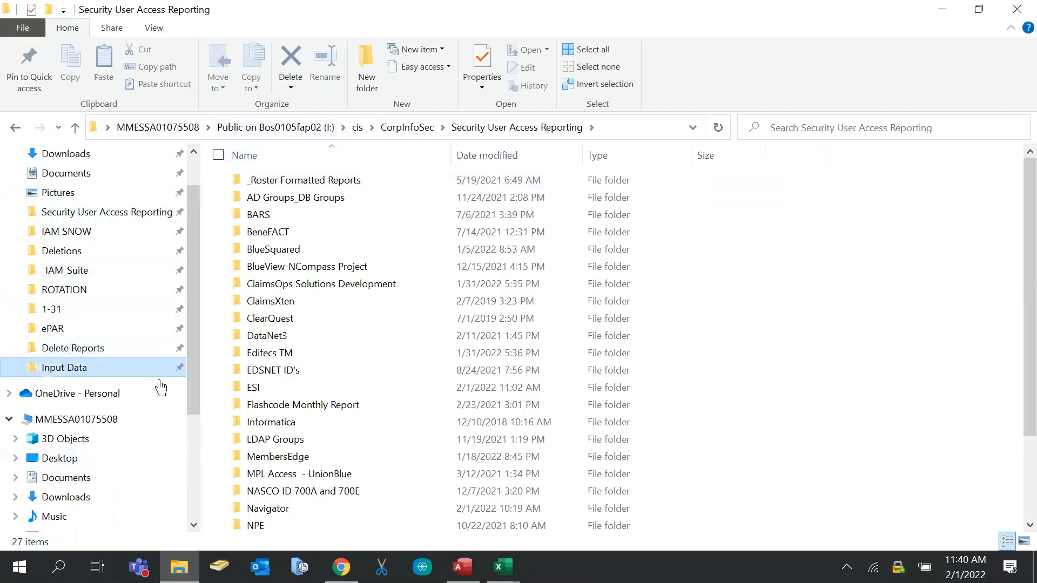
pyautogui.moveTo(512, 569)
pyautogui.click(462, 537)
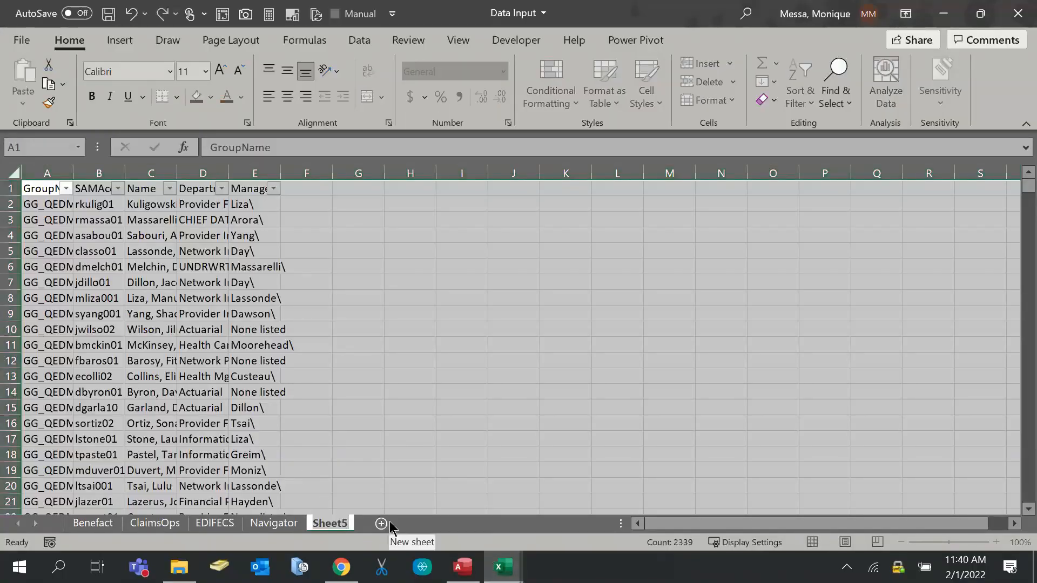
# Rename Sheet5 to QEDM and save the Data Input workbook
pyautogui.write('QE')
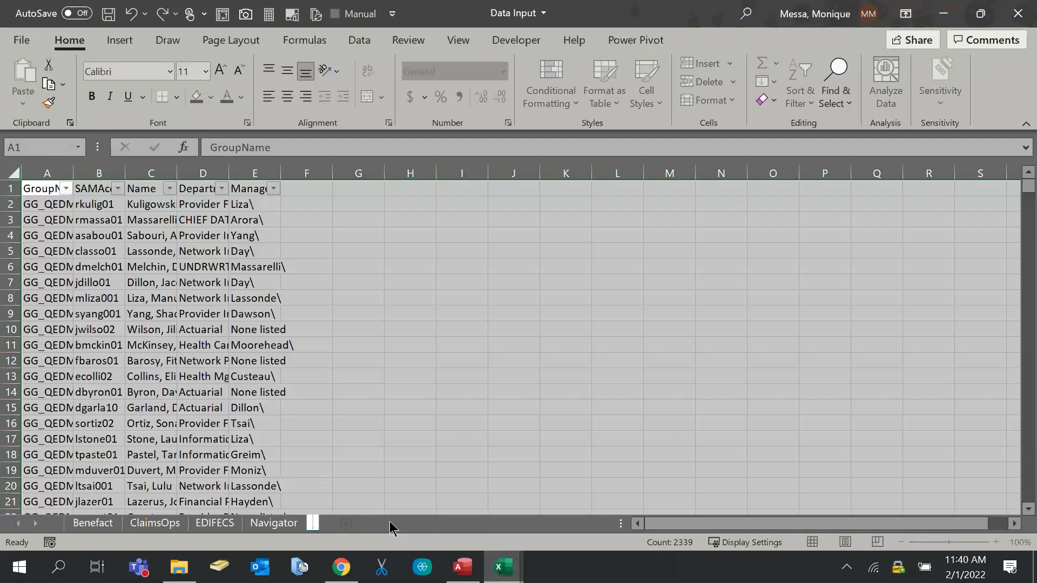
pyautogui.write('DM')
pyautogui.press('Return')
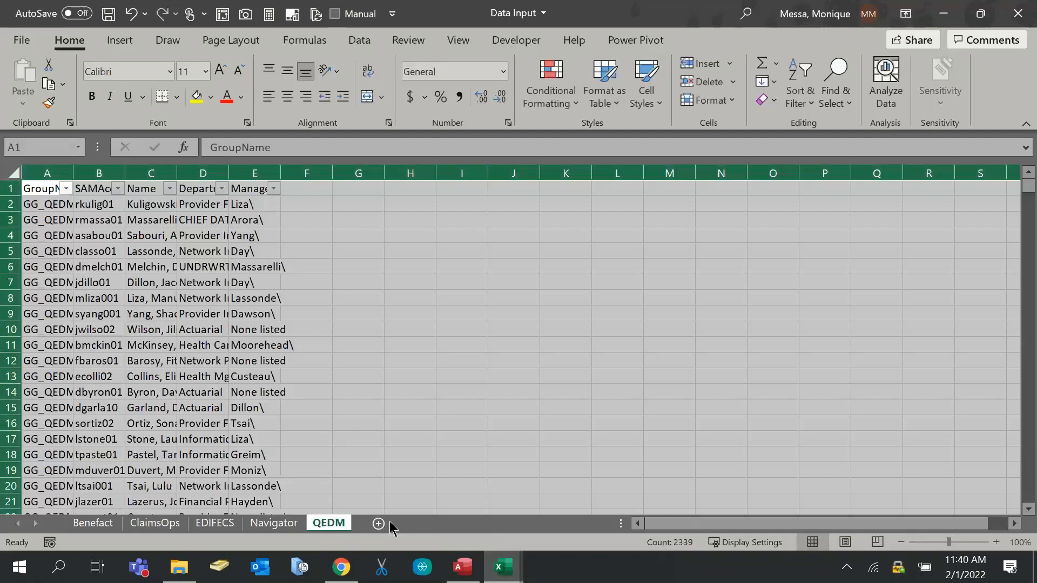
pyautogui.click(352, 411)
pyautogui.hotkey('ctrl', 's')
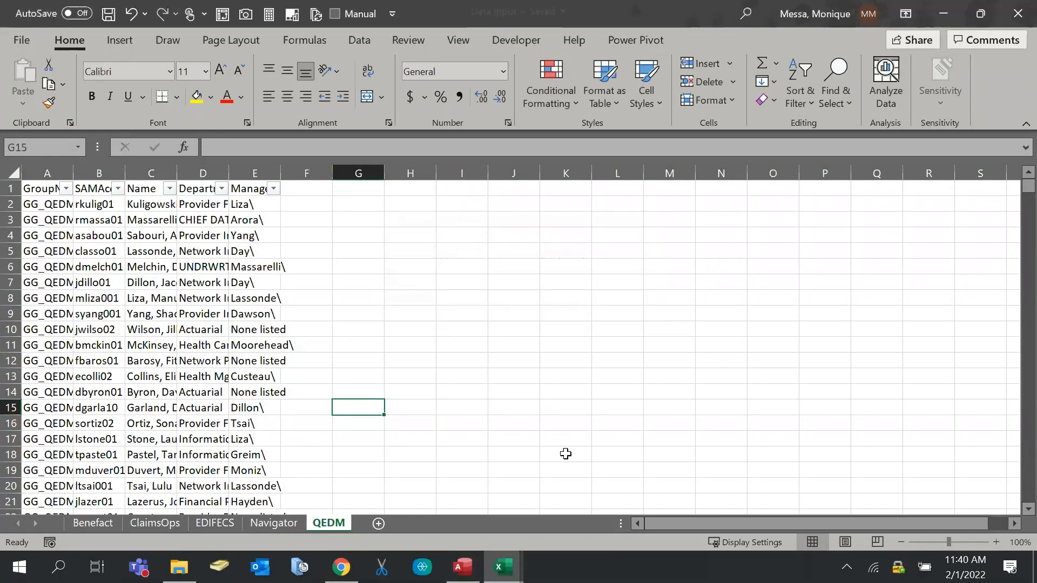
# Close the QEDM workbook and then the Data Input workbook
pyautogui.moveTo(502, 567)
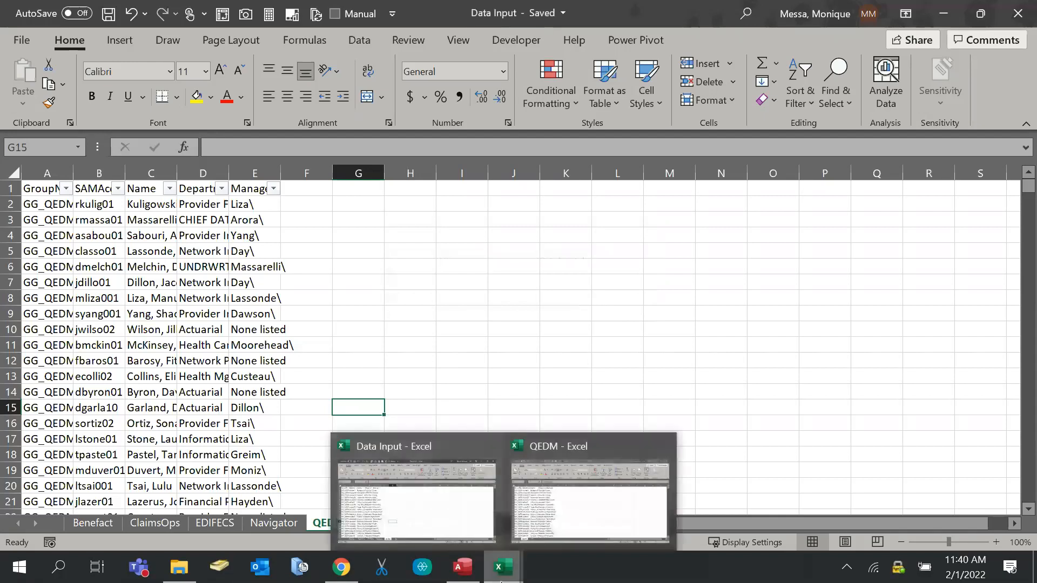
pyautogui.click(625, 500)
pyautogui.click(1017, 14)
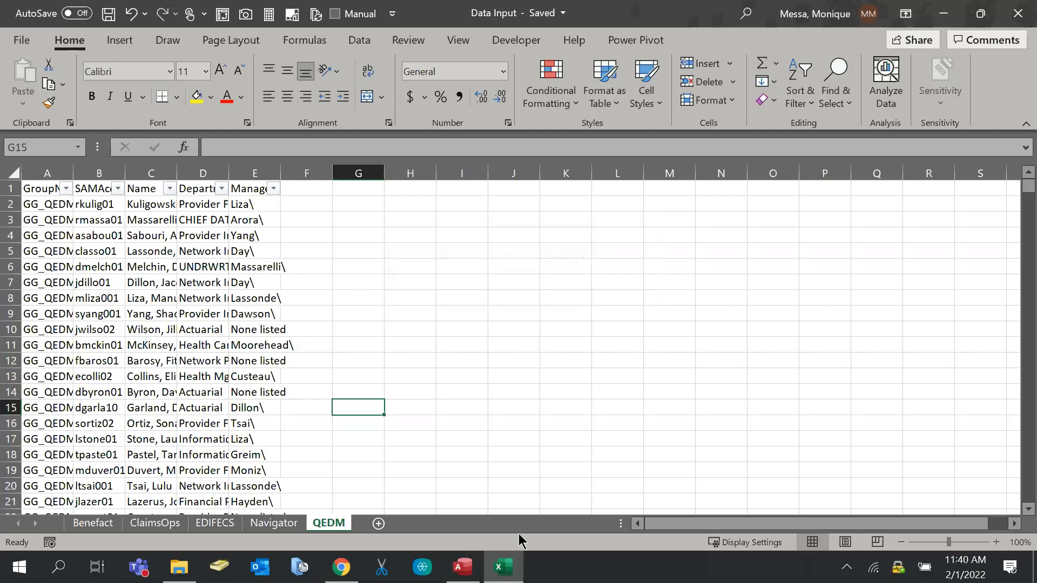
pyautogui.click(1018, 13)
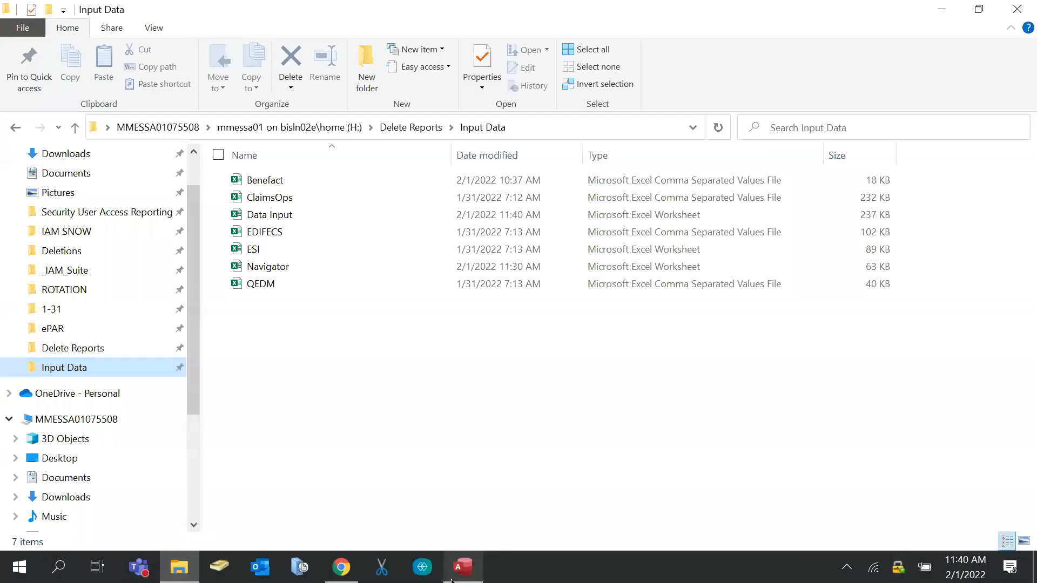
# In the Term Reporting database, start an Excel import into a new table using H:\Delete Reports\Input Data\Data Input.xlsx
pyautogui.click(463, 567)
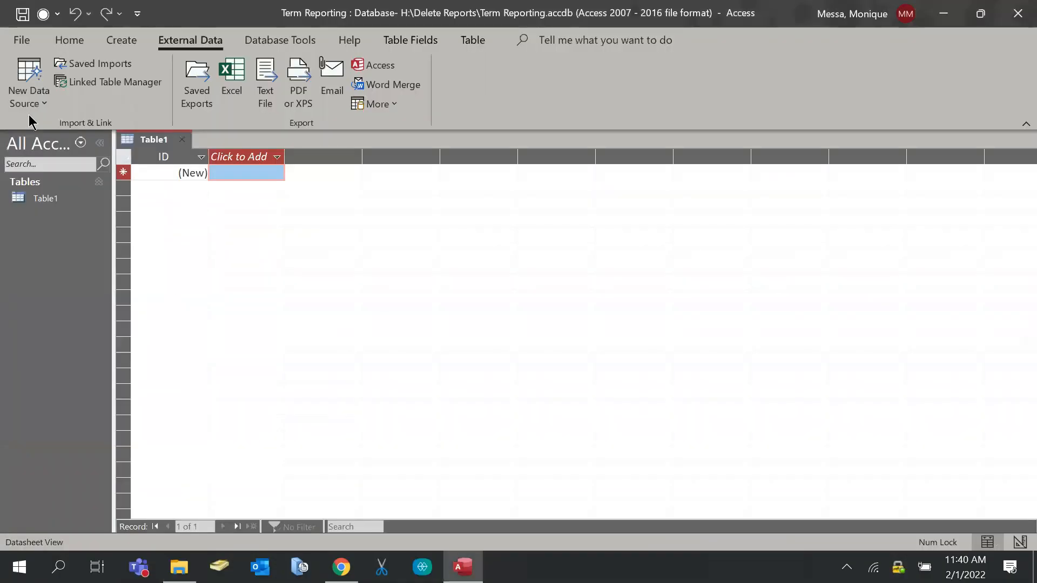
pyautogui.click(27, 93)
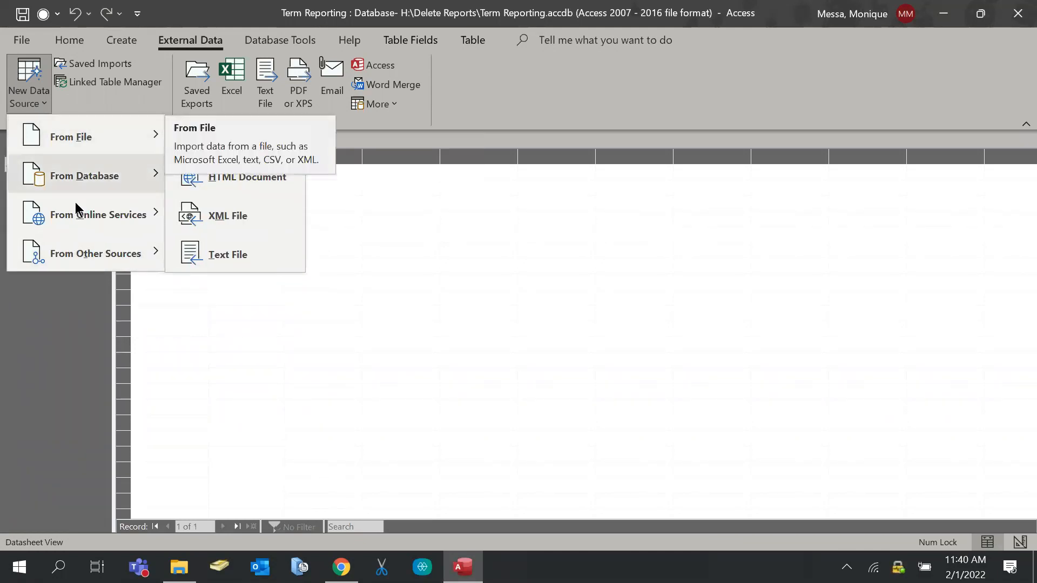
pyautogui.moveTo(79, 182)
pyautogui.moveTo(102, 150)
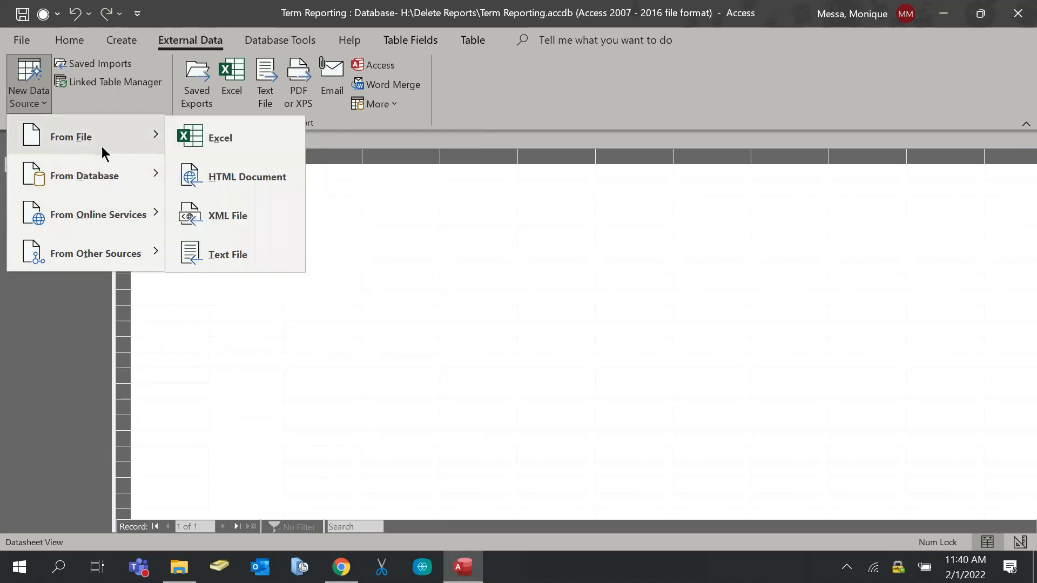
pyautogui.click(214, 146)
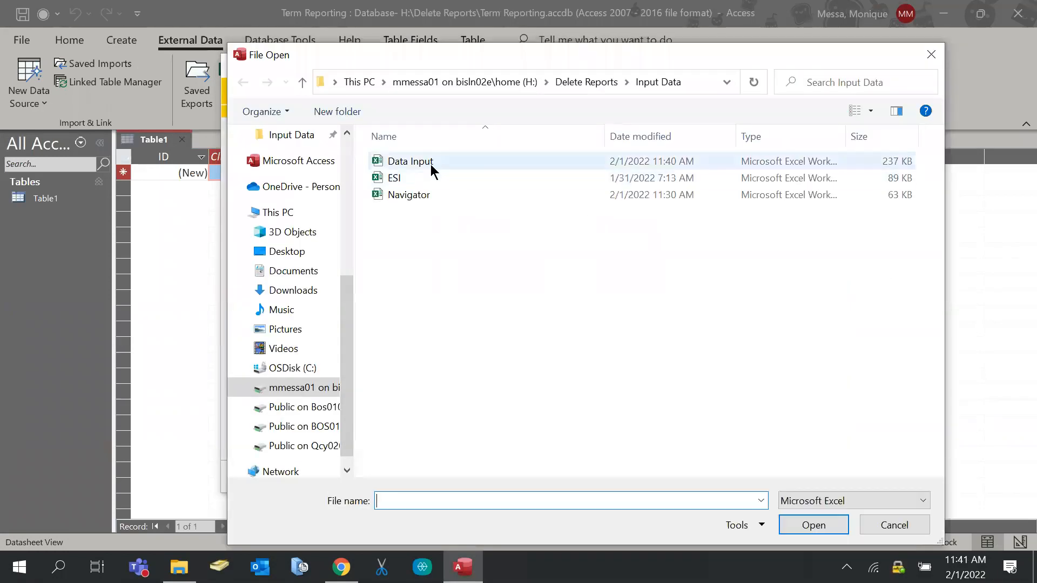
pyautogui.click(429, 163)
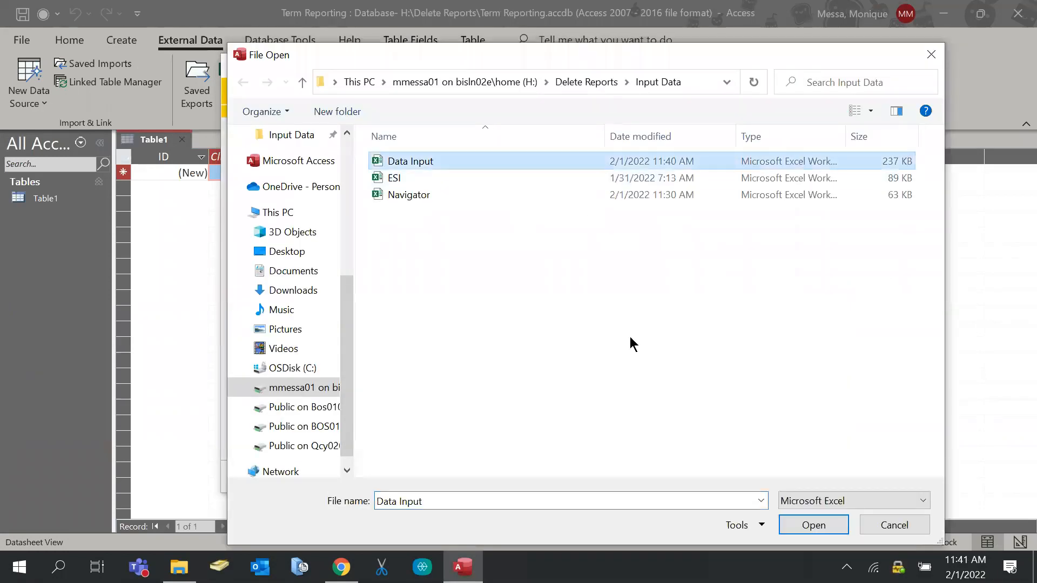
pyautogui.click(808, 524)
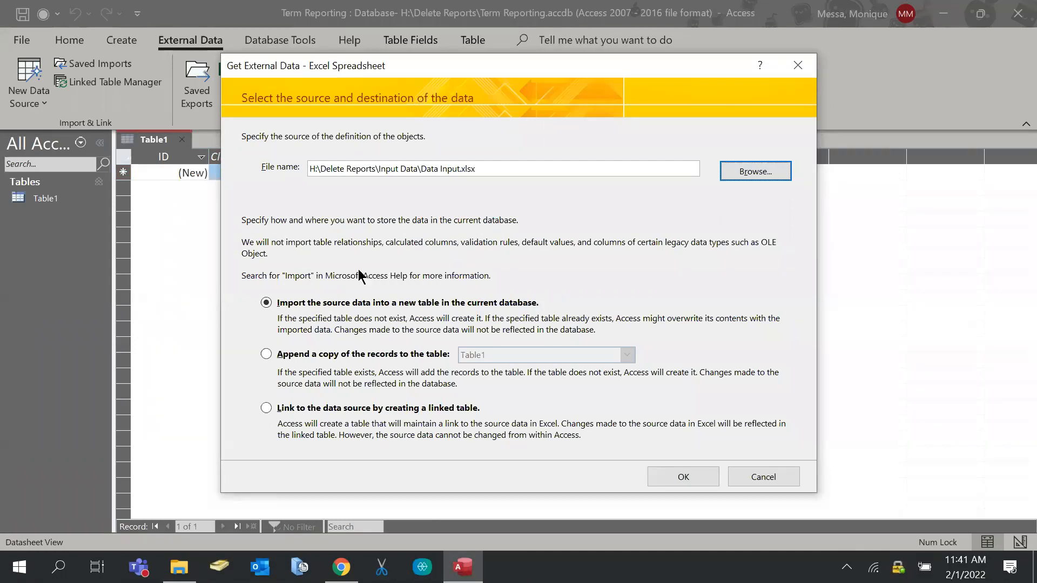
# Run the import wizard on the Benefact worksheet with first-row headings, then cancel after the invalid field names warning
pyautogui.click(676, 476)
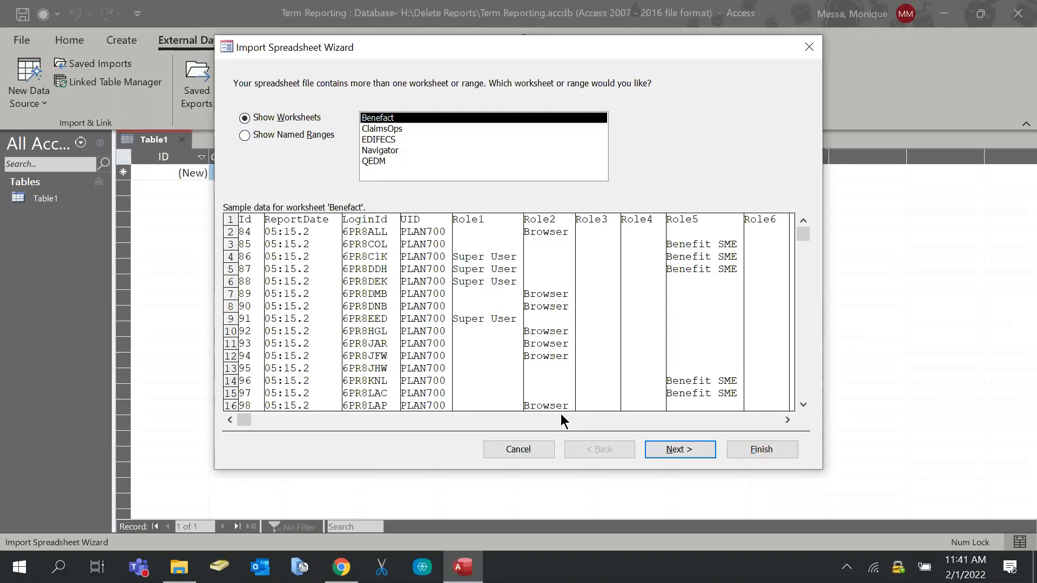
pyautogui.click(679, 451)
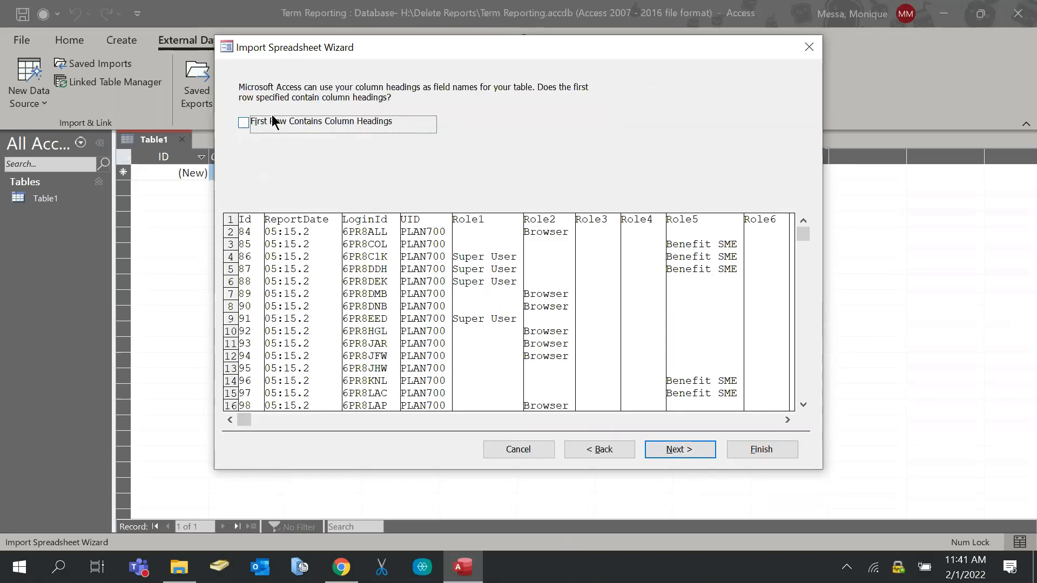
pyautogui.click(247, 124)
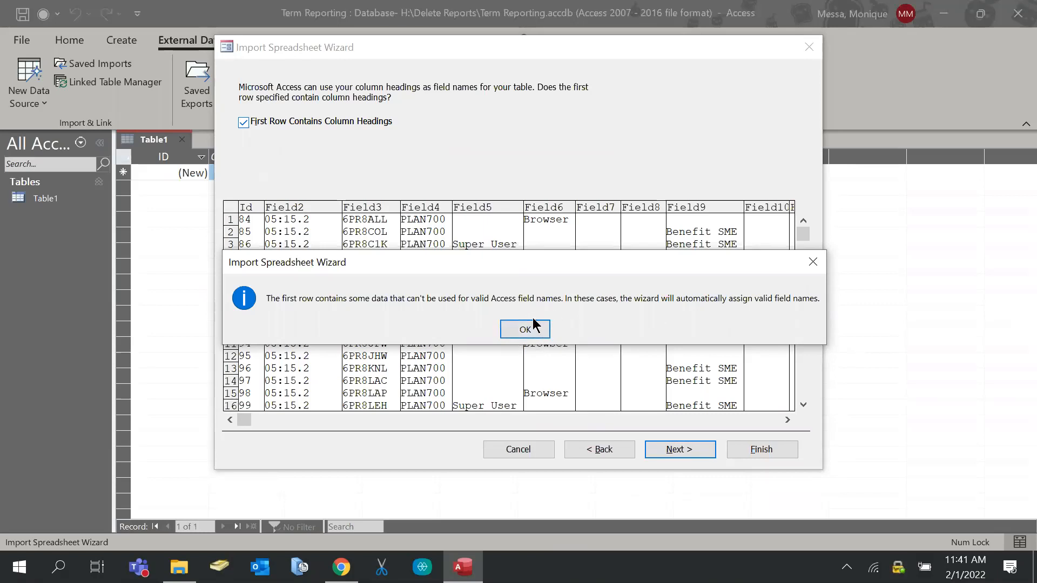
pyautogui.click(813, 262)
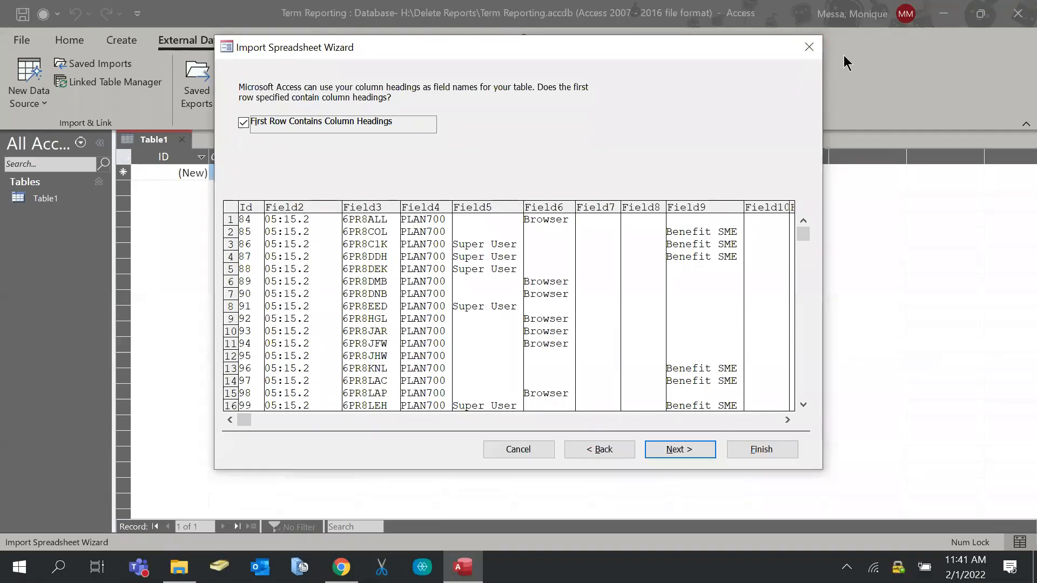
pyautogui.click(808, 47)
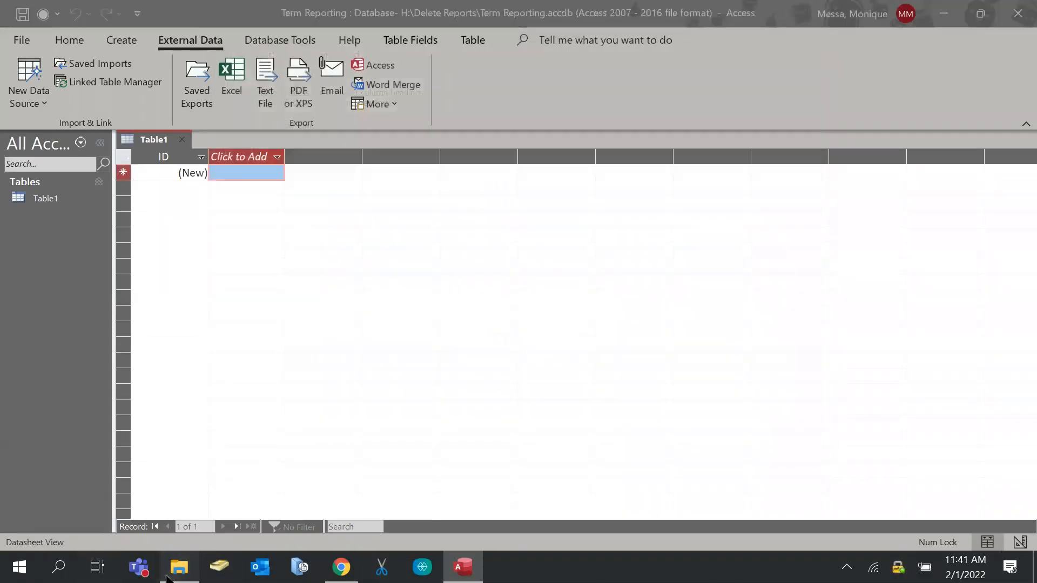
# Open Benefact.csv from the Input Data folder in Excel
pyautogui.click(168, 578)
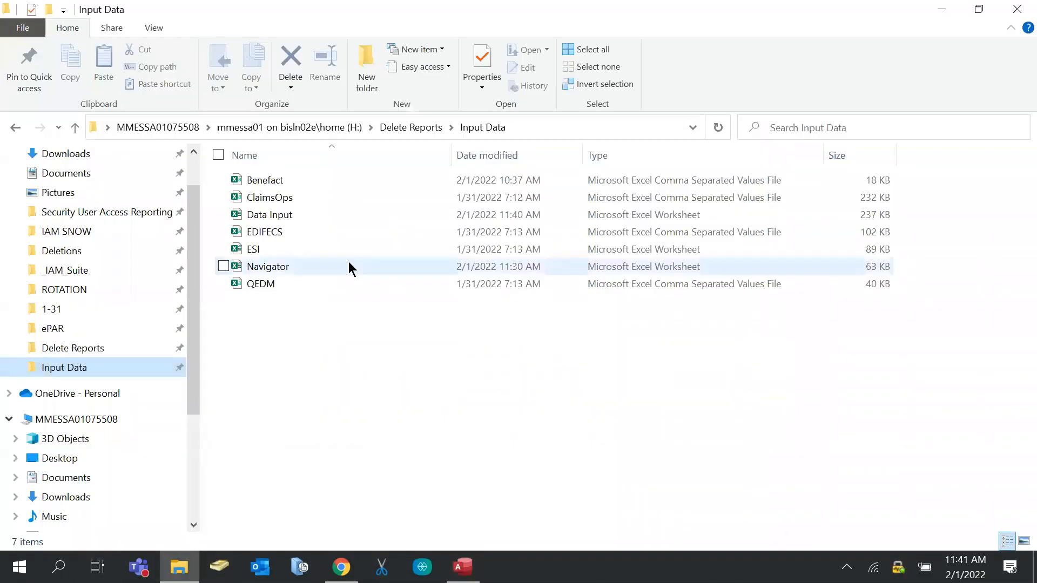
pyautogui.doubleClick(285, 182)
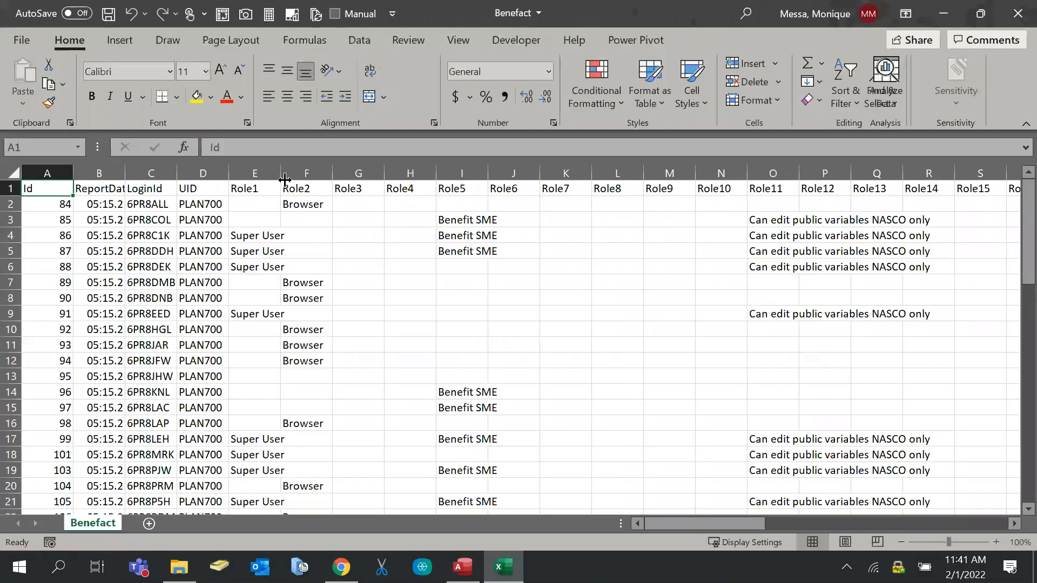
# Delete the leading spaces before the ReportDate header and re-enter the LoginId header
pyautogui.click(342, 147)
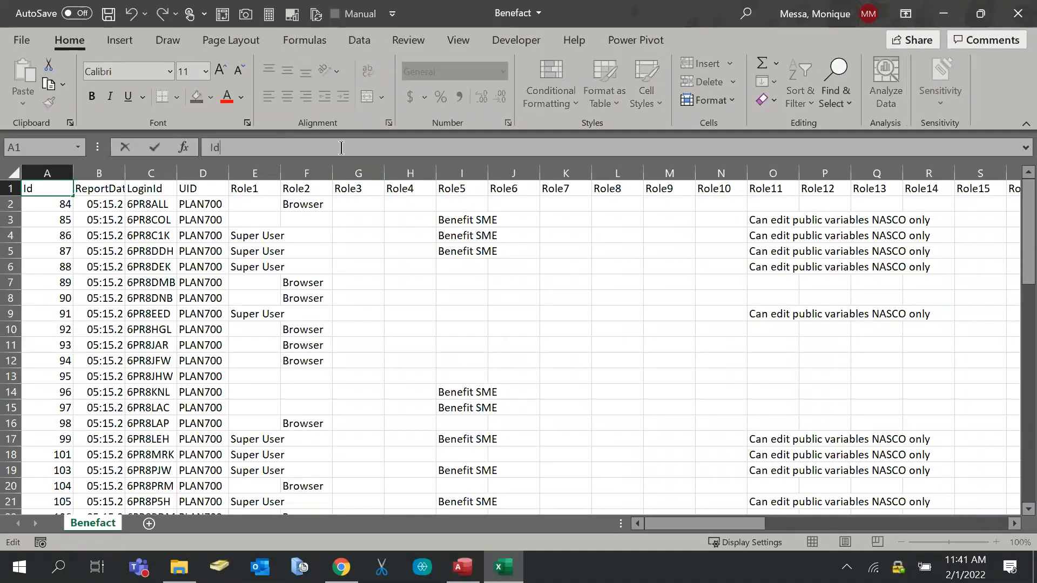
pyautogui.click(94, 193)
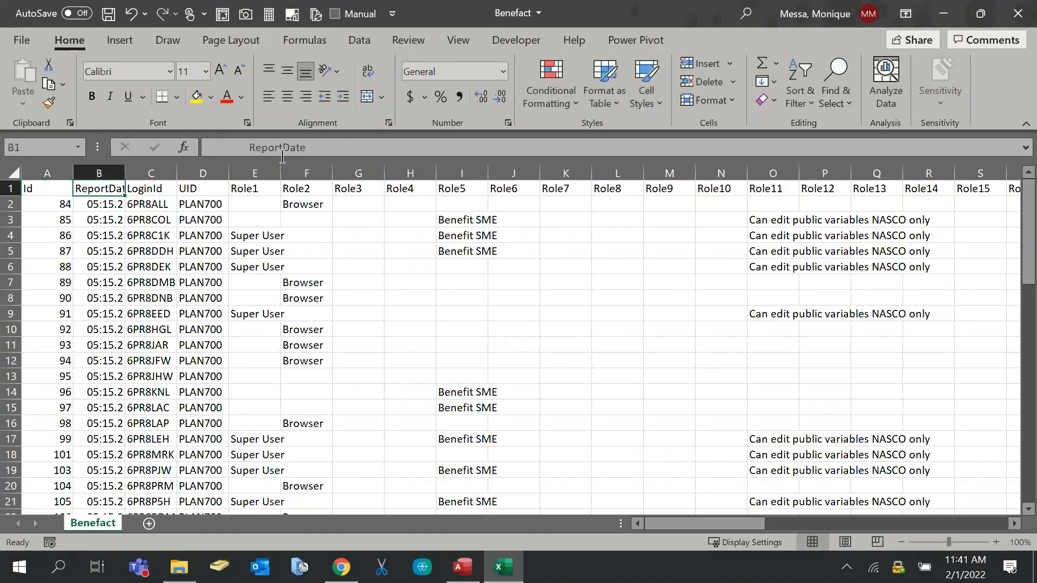
pyautogui.click(243, 147)
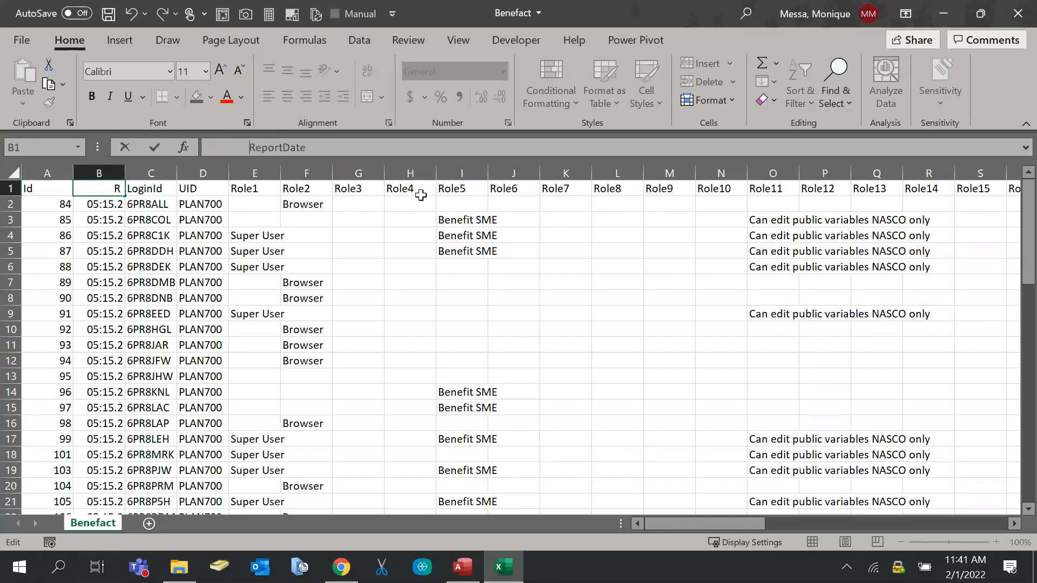
pyautogui.press('BackSpace')
pyautogui.press('BackSpace')
pyautogui.press('BackSpace')
pyautogui.press('BackSpace')
pyautogui.press('BackSpace')
pyautogui.press('BackSpace')
pyautogui.press('BackSpace')
pyautogui.press('BackSpace')
pyautogui.press('BackSpace')
pyautogui.press('BackSpace')
pyautogui.press('BackSpace')
pyautogui.press('BackSpace')
pyautogui.click(303, 155)
pyautogui.click(145, 189)
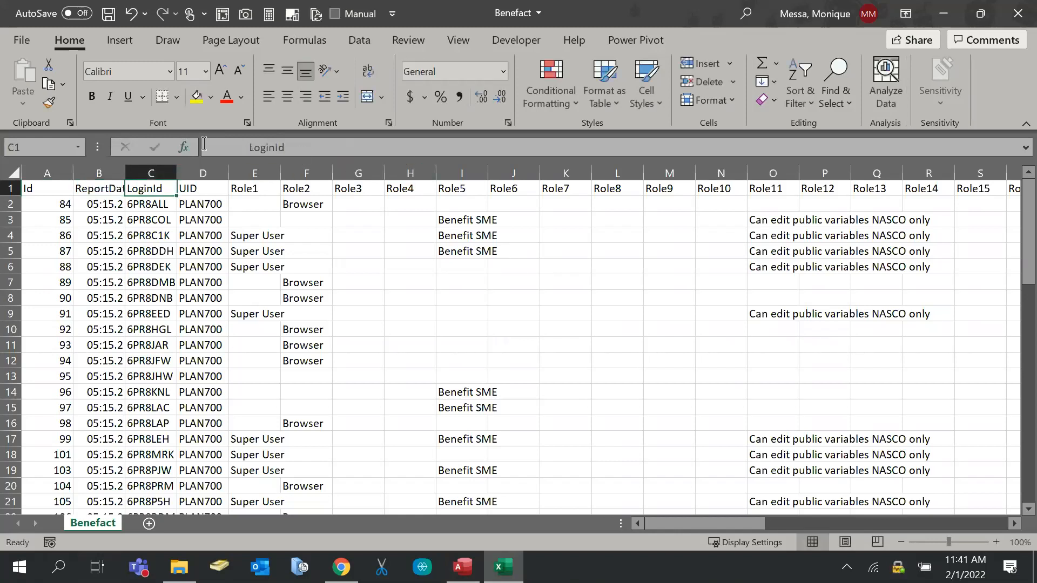
pyautogui.click(248, 147)
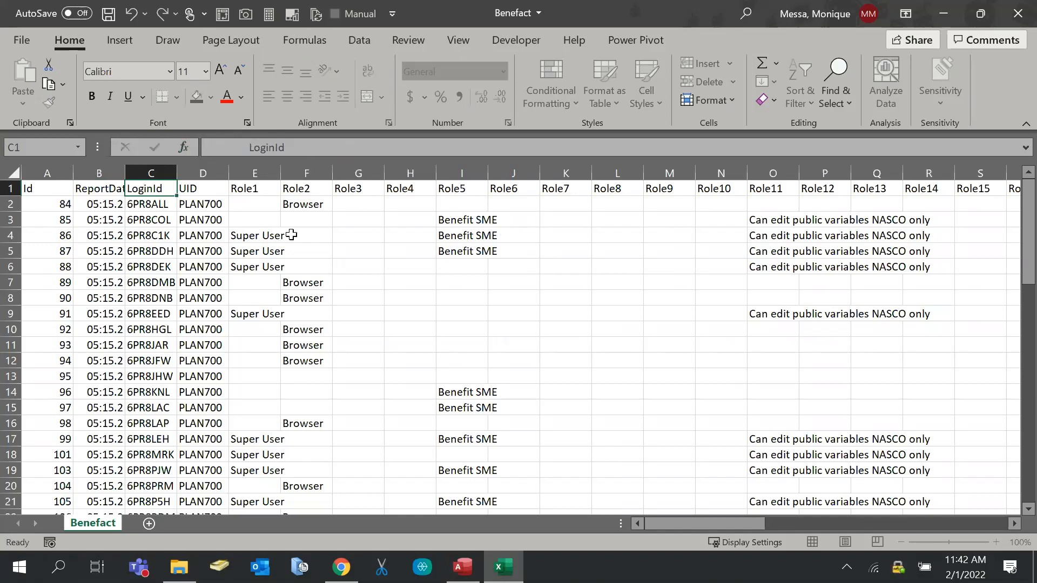
pyautogui.press('Return')
# Re-enter the UID, Role1 and Role2 header cells
pyautogui.click(206, 186)
pyautogui.click(241, 150)
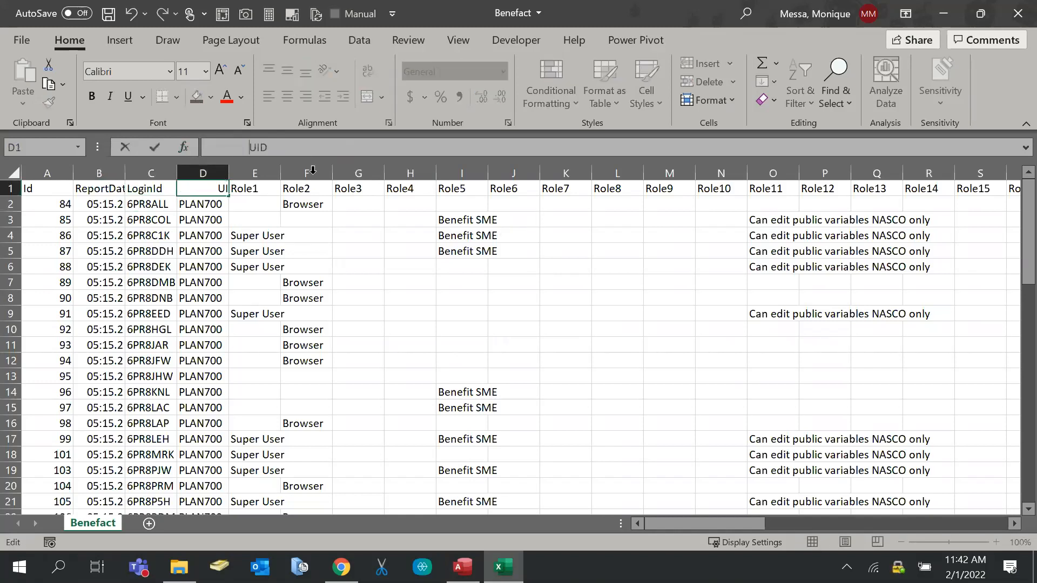
pyautogui.press('Return')
pyautogui.click(253, 187)
pyautogui.click(250, 147)
pyautogui.press('Return')
pyautogui.click(298, 185)
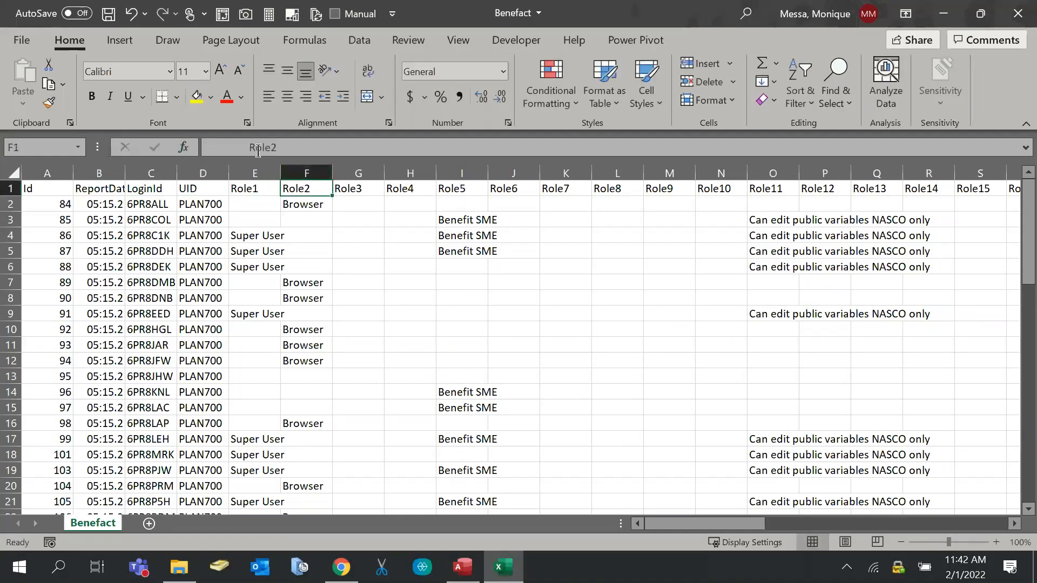
pyautogui.click(257, 151)
pyautogui.press('Return')
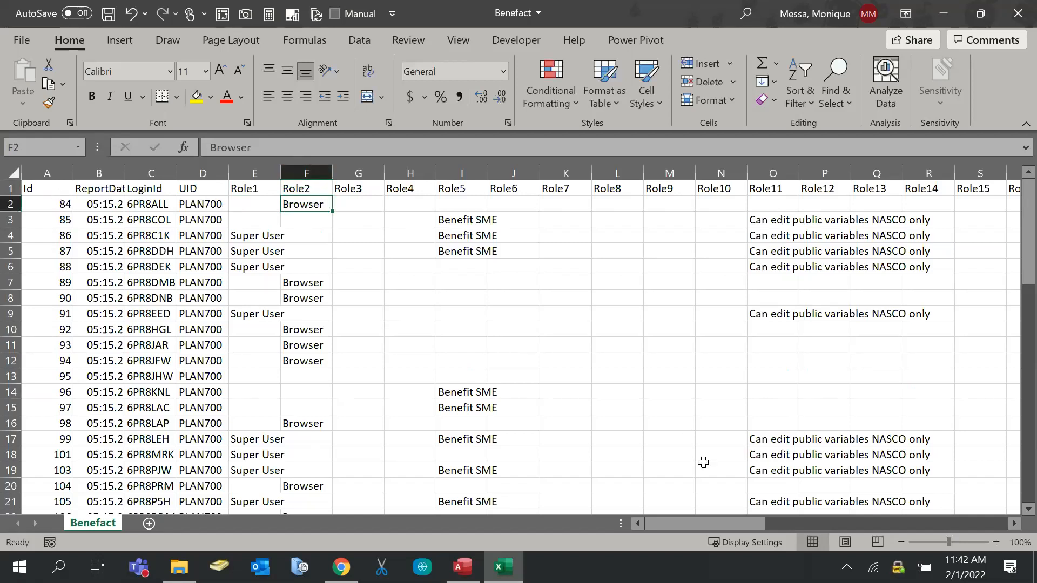
# Remove the leading spaces before the Role2 header
pyautogui.moveTo(689, 522); pyautogui.dragTo(462, 514)
pyautogui.click(305, 188)
pyautogui.click(254, 148)
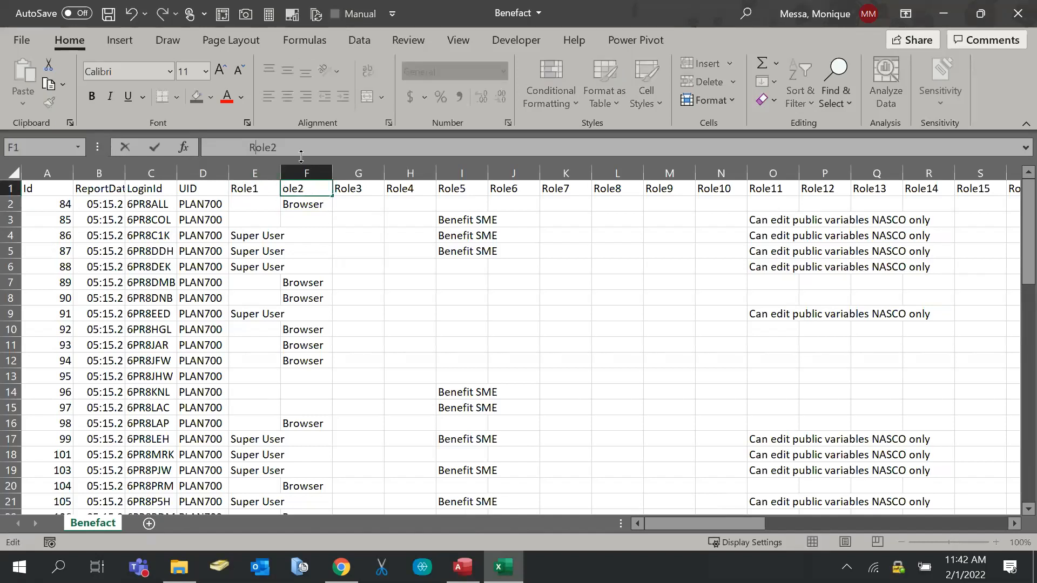
pyautogui.press('Return')
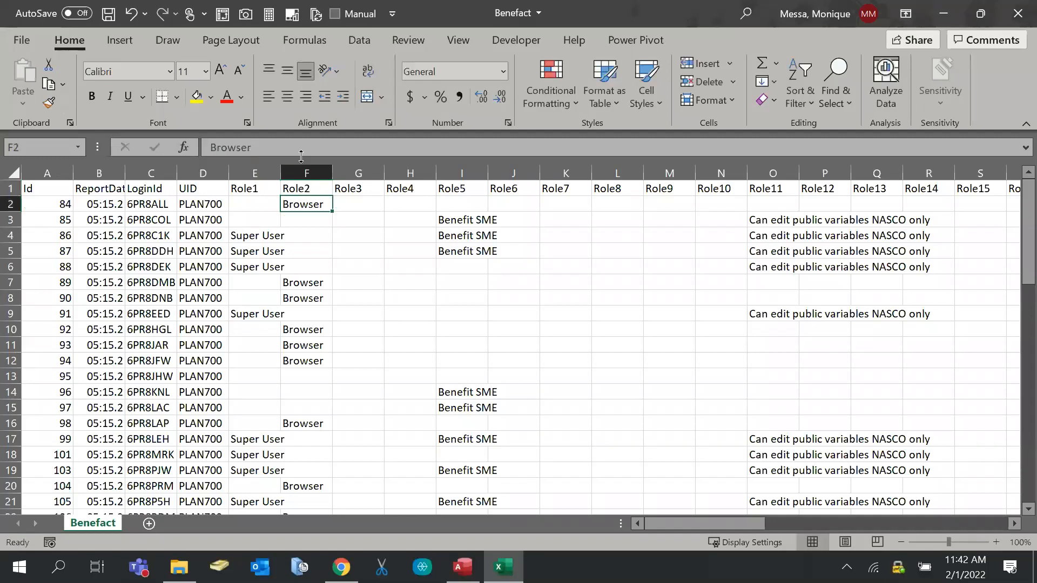
pyautogui.click(303, 188)
pyautogui.click(259, 148)
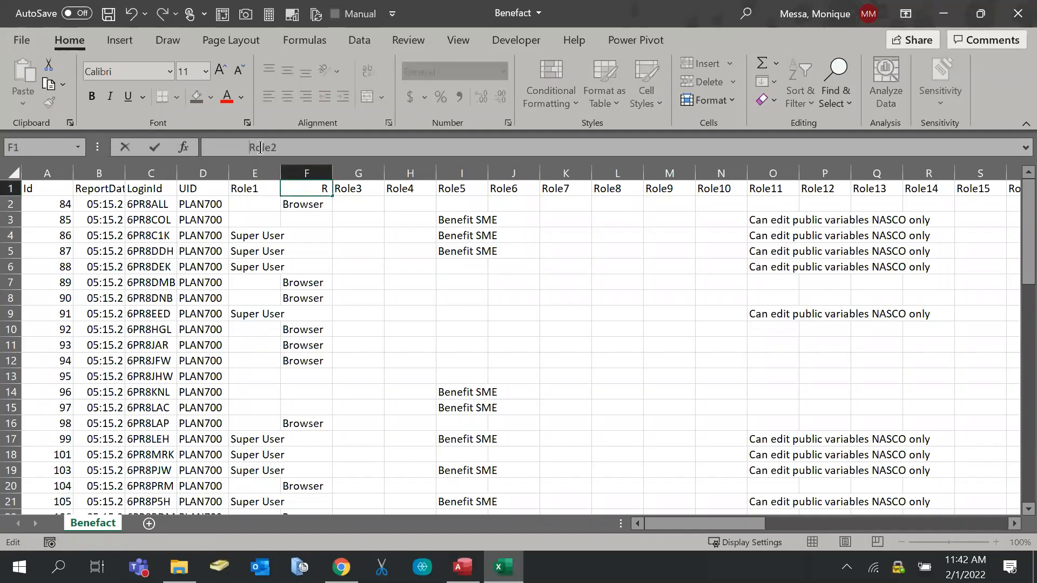
pyautogui.press('BackSpace')
pyautogui.press('BackSpace')
pyautogui.press('BackSpace')
pyautogui.press('BackSpace')
pyautogui.press('BackSpace')
pyautogui.press('BackSpace')
pyautogui.press('BackSpace')
pyautogui.press('BackSpace')
pyautogui.press('BackSpace')
pyautogui.press('BackSpace')
pyautogui.press('BackSpace')
pyautogui.press('BackSpace')
pyautogui.press('BackSpace')
pyautogui.press('BackSpace')
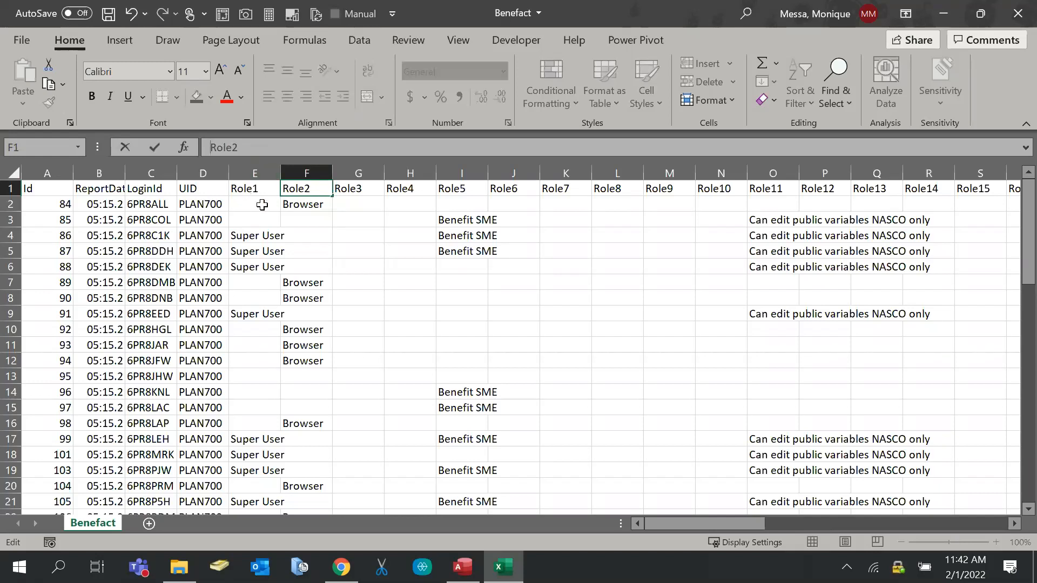
pyautogui.click(251, 189)
# Remove the leading spaces before Role1 and UID, then close Benefact.csv to reach the save prompt
pyautogui.press('F2')
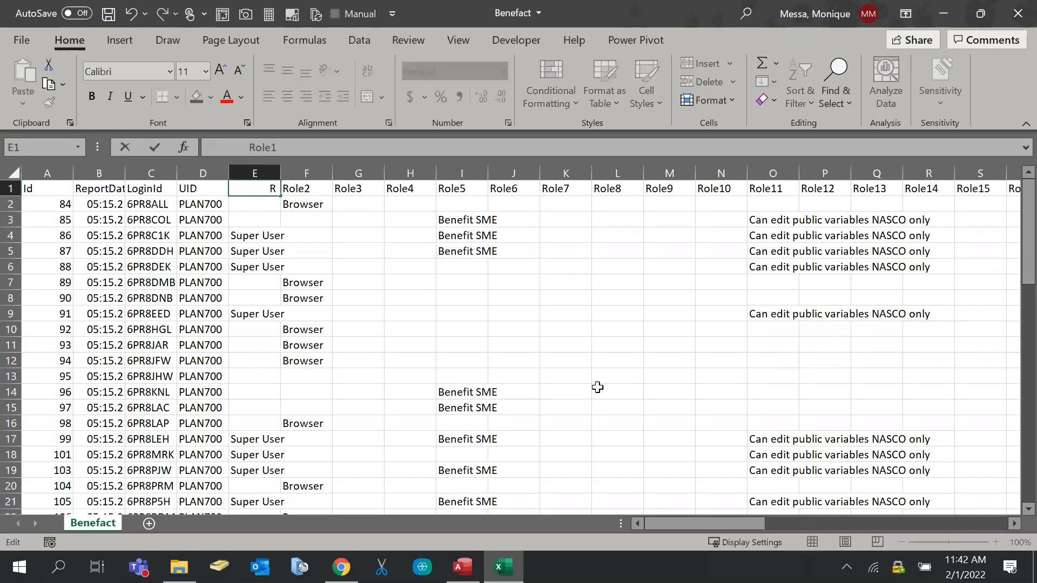
pyautogui.press('BackSpace')
pyautogui.press('BackSpace')
pyautogui.press('BackSpace')
pyautogui.press('BackSpace')
pyautogui.press('BackSpace')
pyautogui.press('BackSpace')
pyautogui.press('BackSpace')
pyautogui.press('BackSpace')
pyautogui.press('BackSpace')
pyautogui.press('BackSpace')
pyautogui.press('BackSpace')
pyautogui.press('BackSpace')
pyautogui.press('BackSpace')
pyautogui.press('BackSpace')
pyautogui.click(222, 190)
pyautogui.click(248, 147)
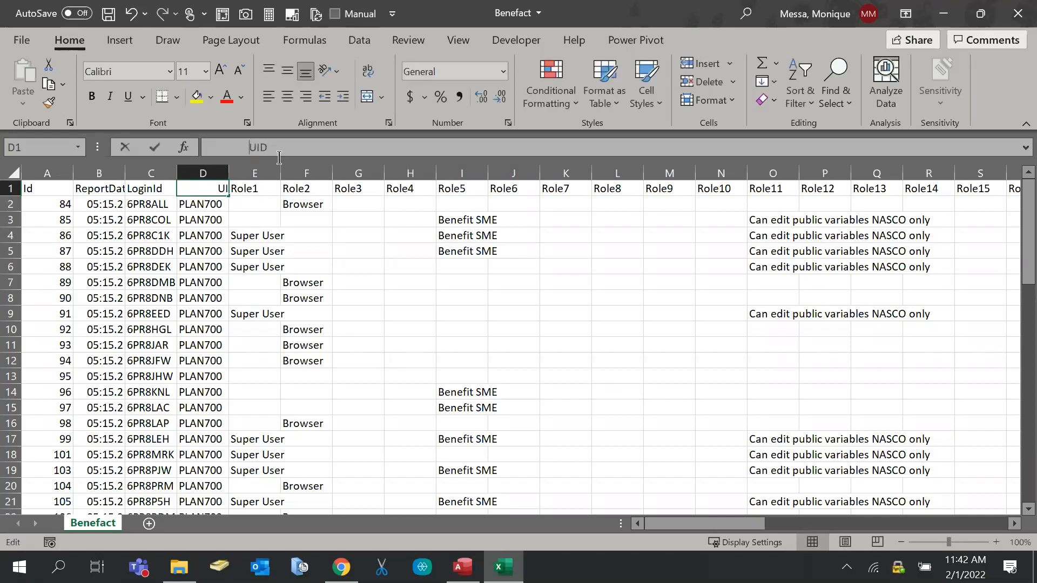
pyautogui.press('BackSpace')
pyautogui.press('BackSpace')
pyautogui.press('BackSpace')
pyautogui.press('BackSpace')
pyautogui.press('BackSpace')
pyautogui.press('BackSpace')
pyautogui.press('BackSpace')
pyautogui.press('BackSpace')
pyautogui.press('BackSpace')
pyautogui.press('BackSpace')
pyautogui.press('BackSpace')
pyautogui.press('BackSpace')
pyautogui.press('BackSpace')
pyautogui.press('BackSpace')
pyautogui.press('Return')
pyautogui.click(146, 192)
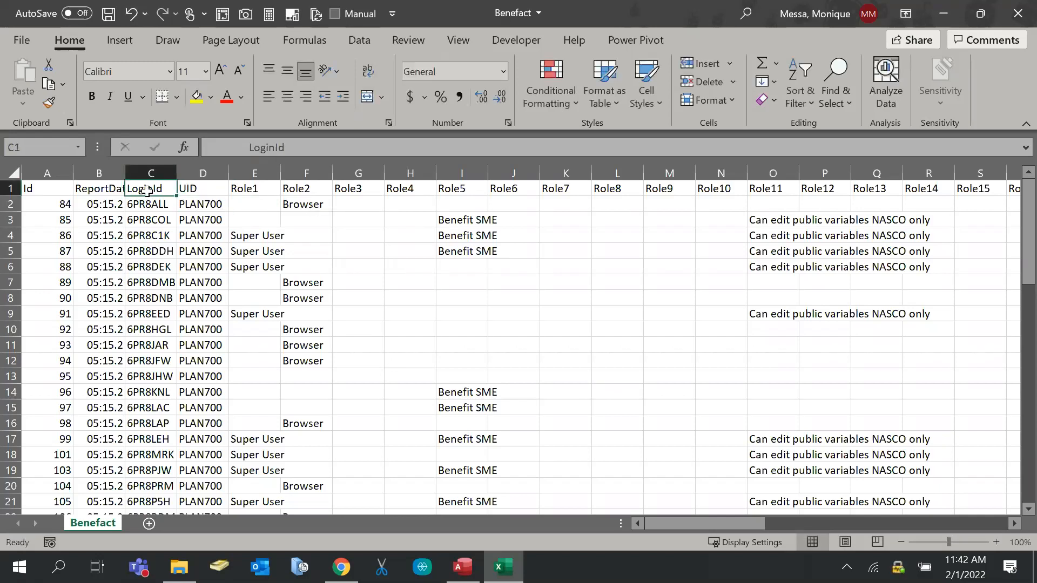
pyautogui.click(250, 146)
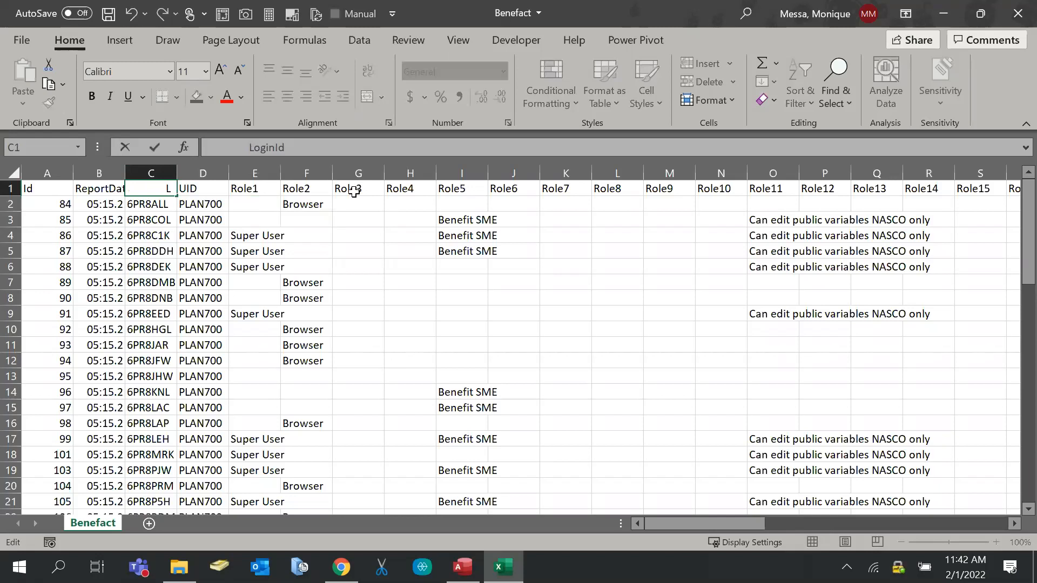
pyautogui.click(1024, 12)
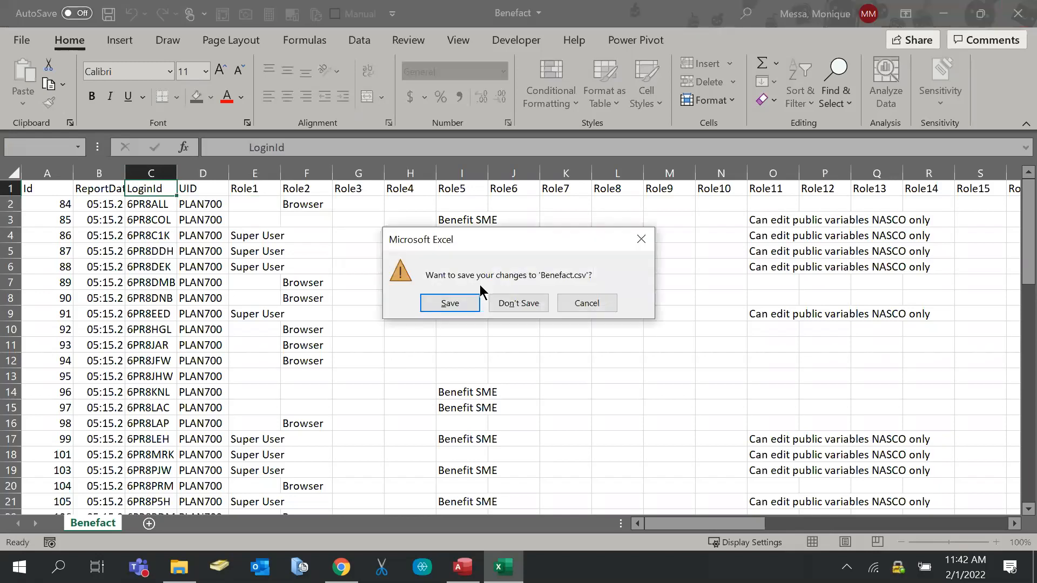
# Discard the Benefact.csv changes and reopen the Data Input workbook from File Explorer
pyautogui.click(501, 312)
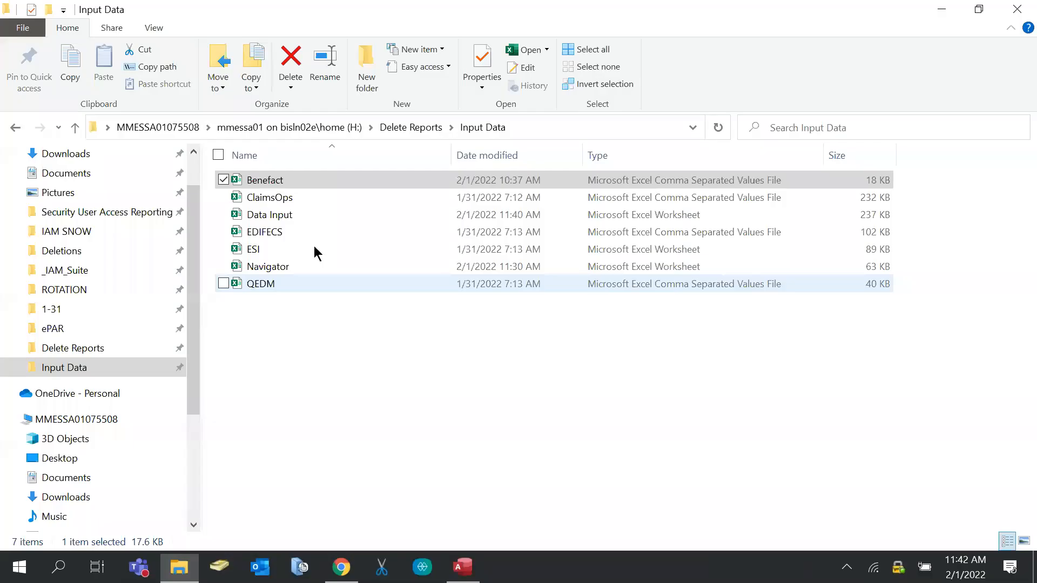
pyautogui.click(264, 216)
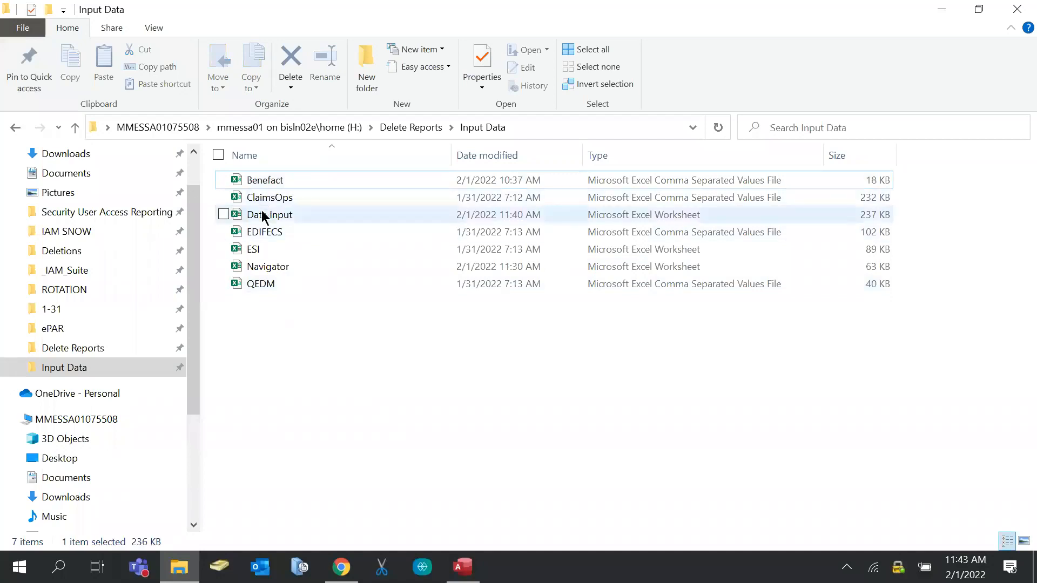
pyautogui.doubleClick(264, 216)
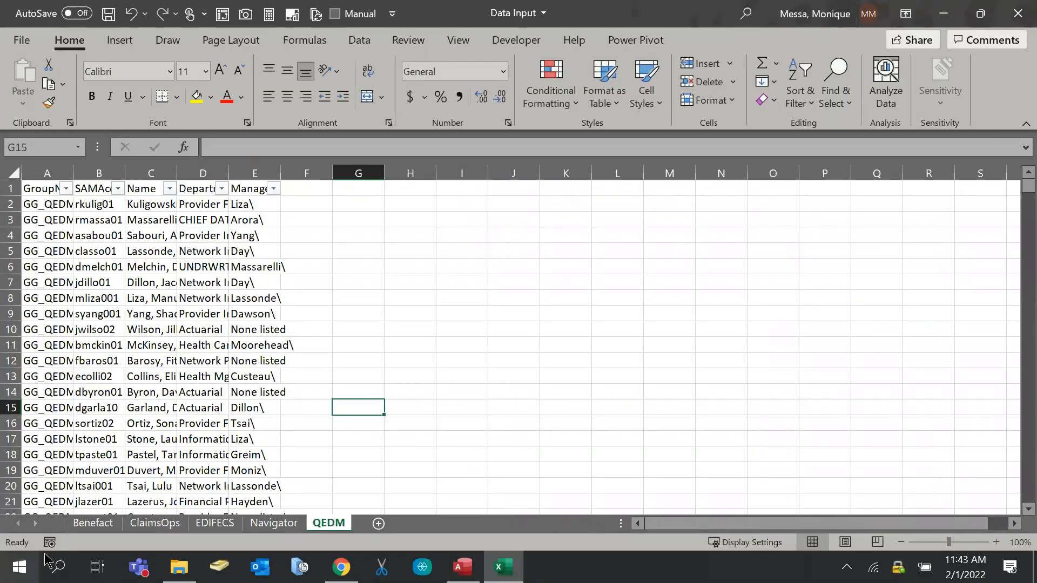
# On the Benefact sheet, insert a blank helper row 2 beneath the headers
pyautogui.click(80, 524)
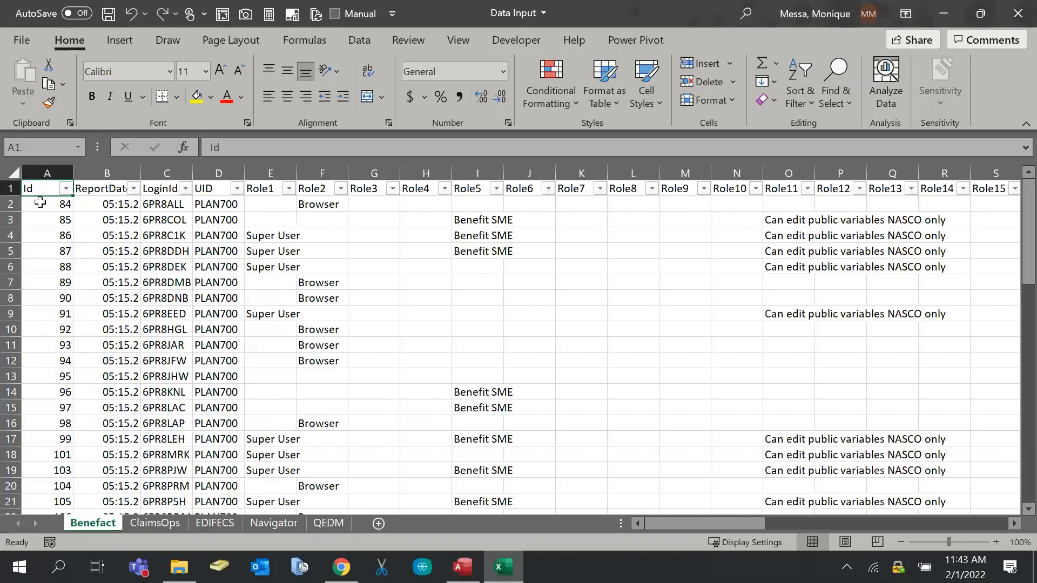
pyautogui.click(4, 188)
pyautogui.rightClick(5, 189)
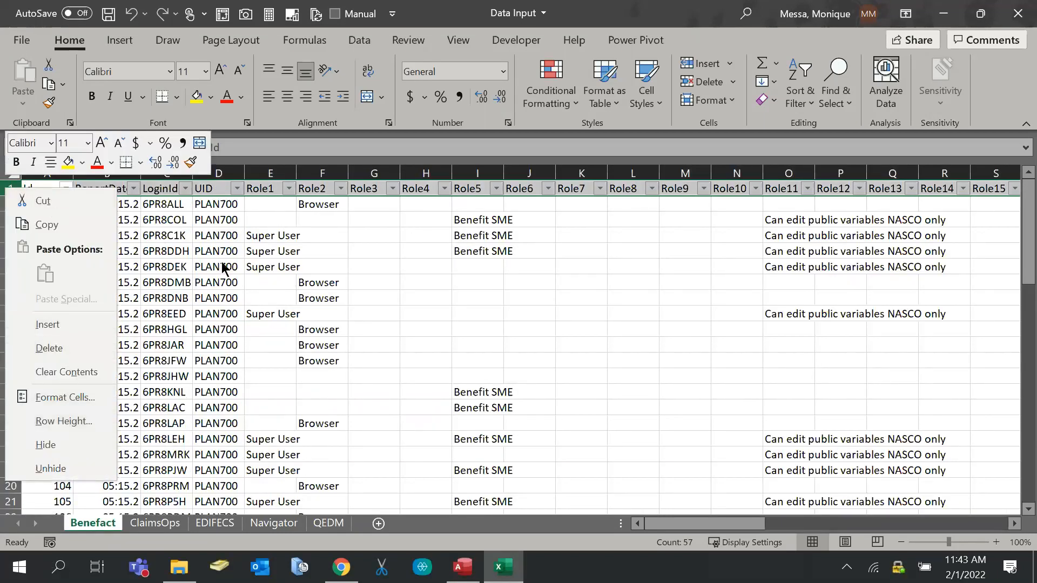
pyautogui.press('Escape')
pyautogui.click(11, 204)
pyautogui.rightClick(18, 209)
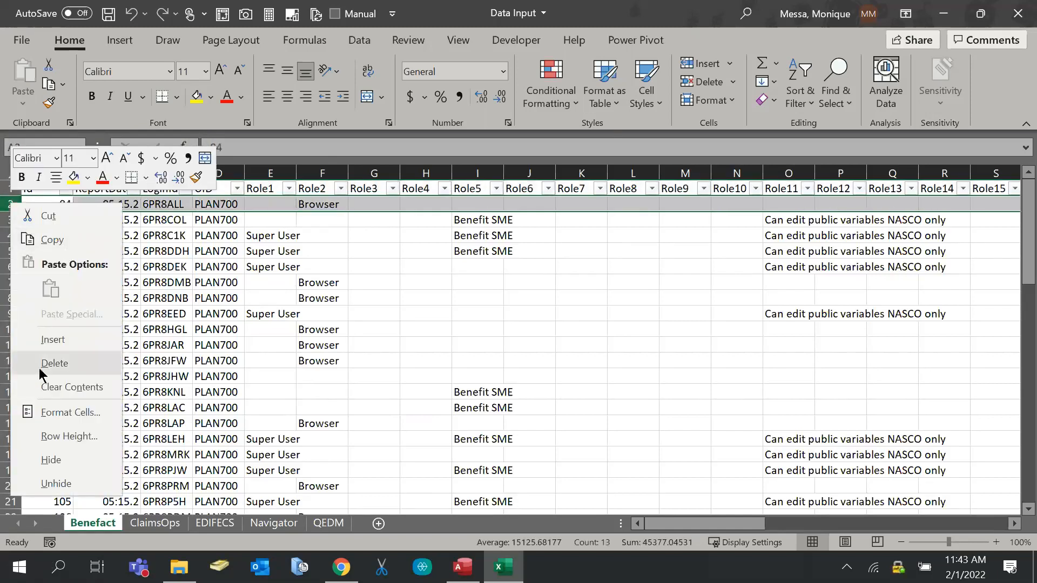
pyautogui.click(40, 339)
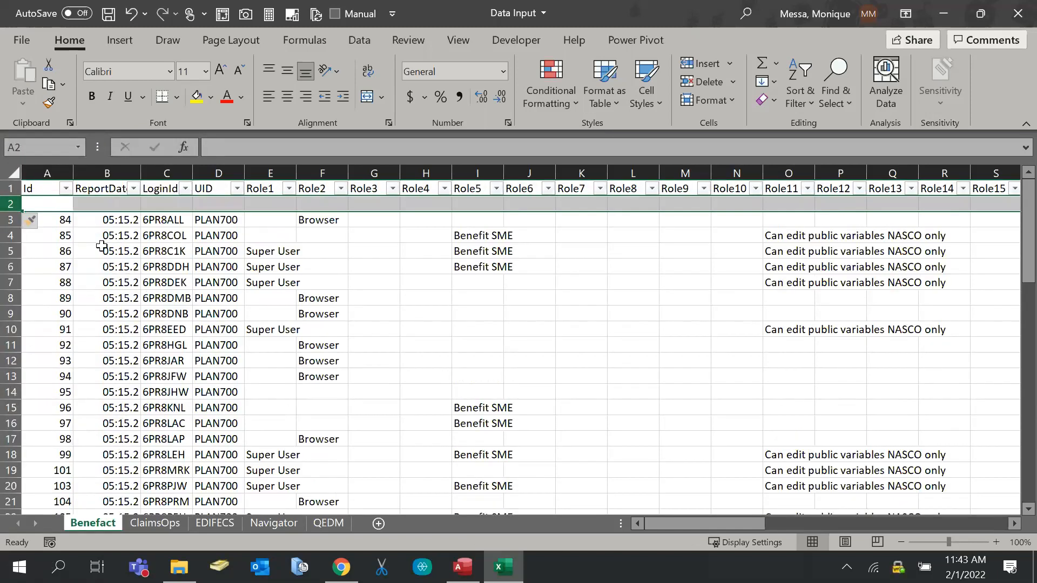
# Enter the formula =TRIM(A1) in cell A2
pyautogui.click(69, 207)
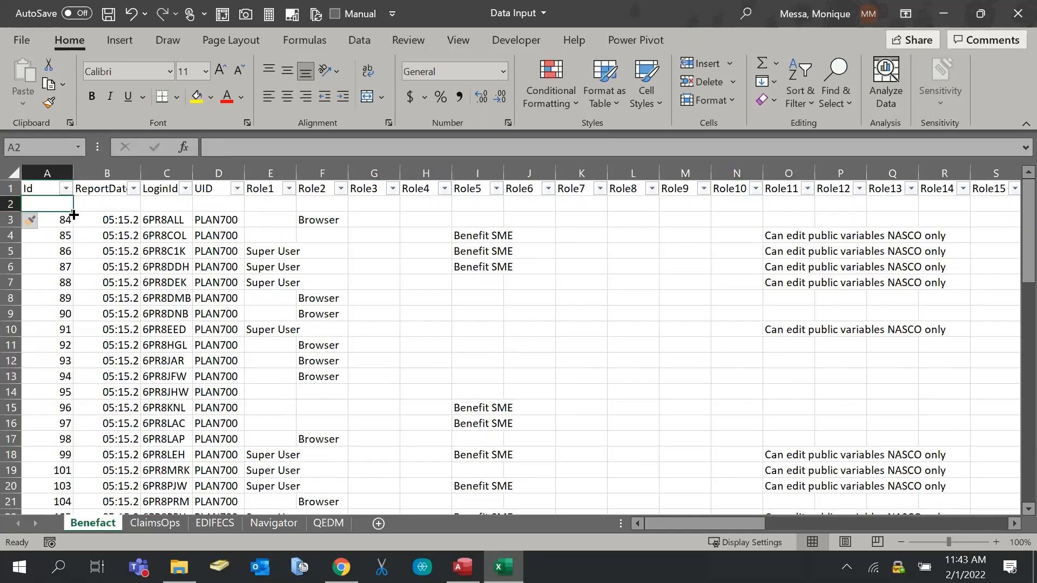
pyautogui.write('=')
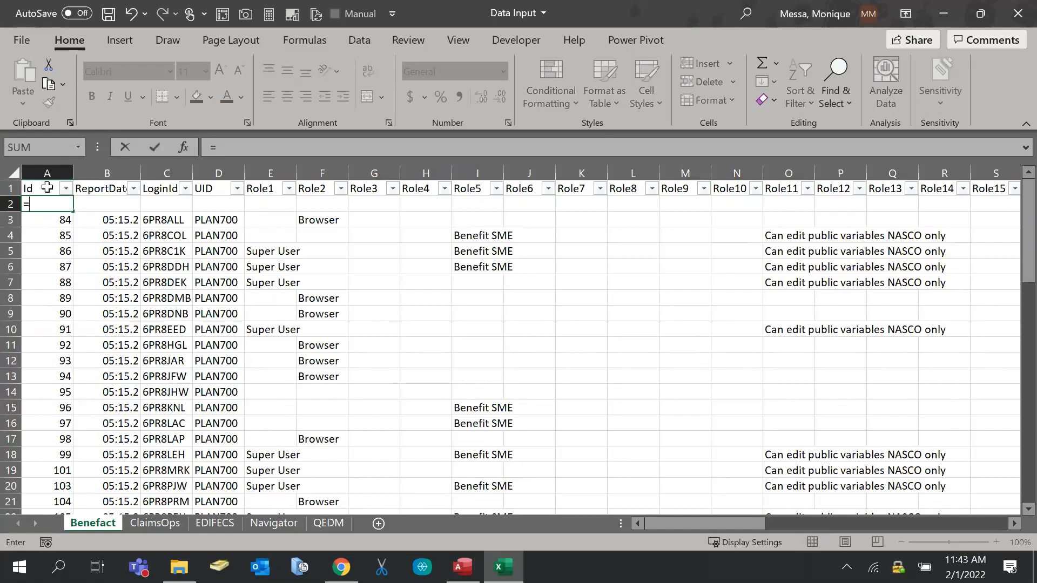
pyautogui.write('t')
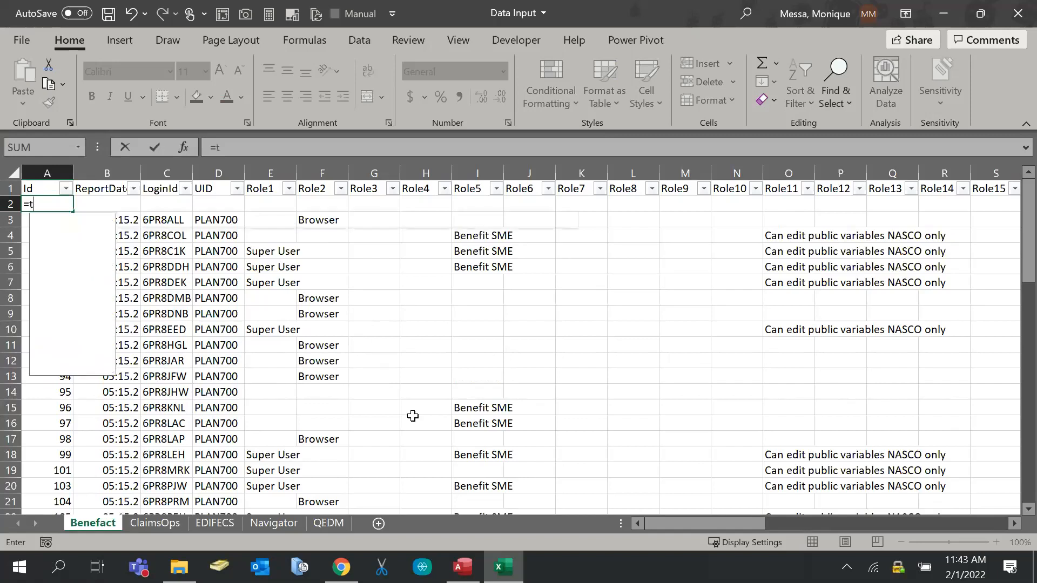
pyautogui.write('ri')
pyautogui.press('Tab')
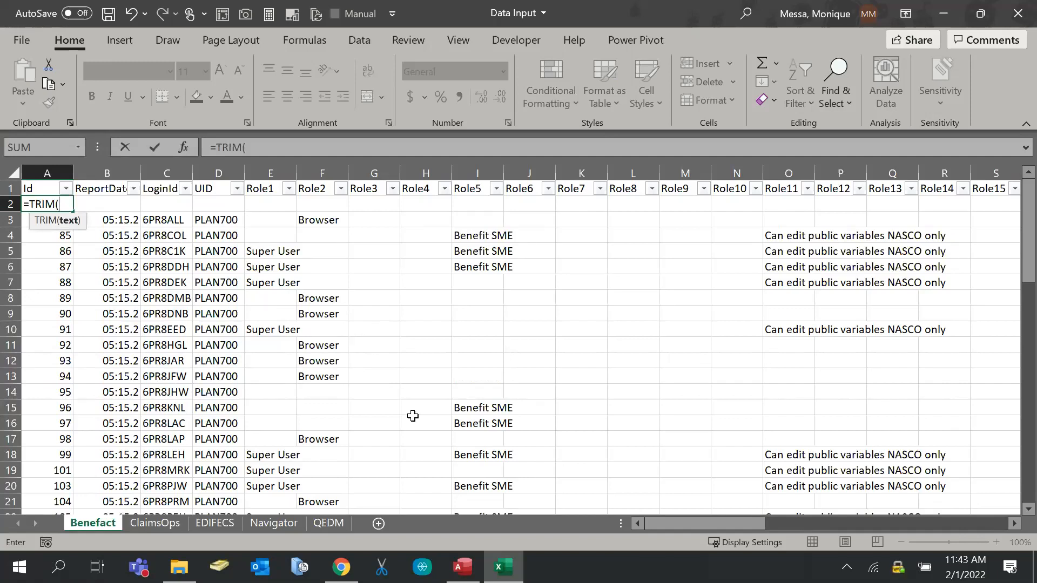
pyautogui.click(35, 189)
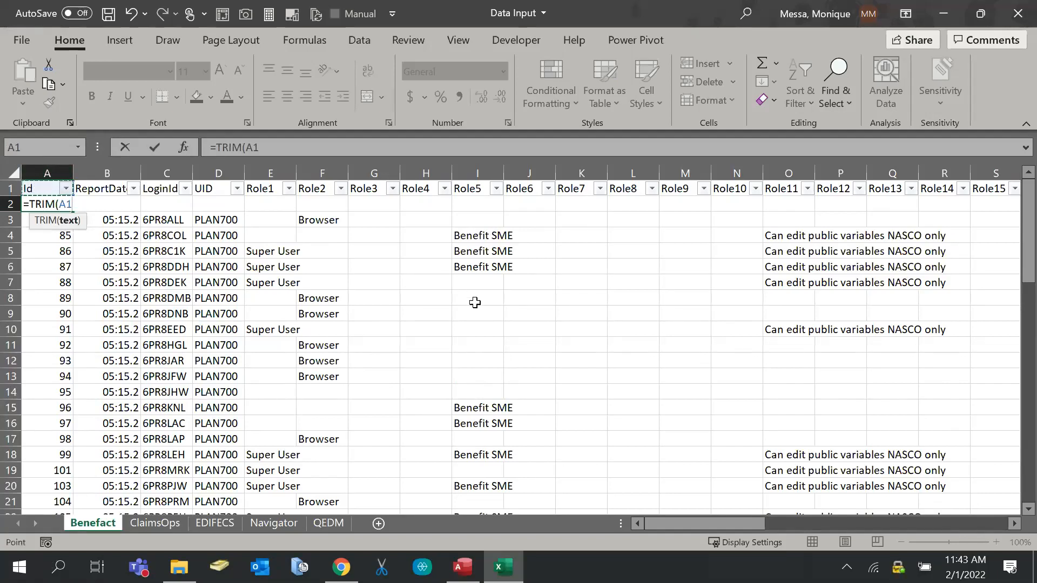
pyautogui.write(')')
pyautogui.press('Return')
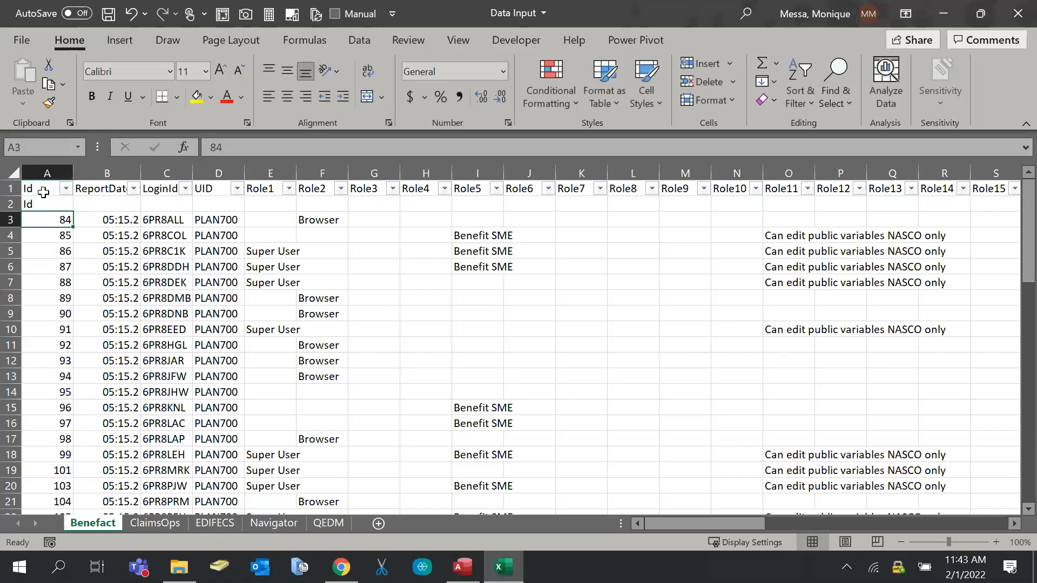
# Fill the TRIM formula across row 2 to column BE
pyautogui.click(48, 203)
pyautogui.moveTo(73, 211); pyautogui.dragTo(536, 215)
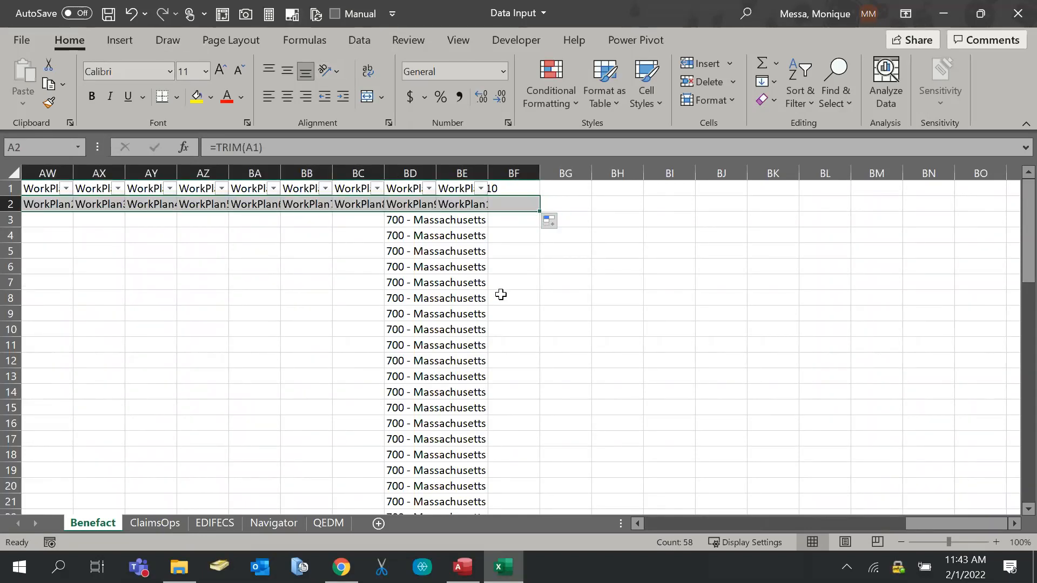
pyautogui.click(324, 221)
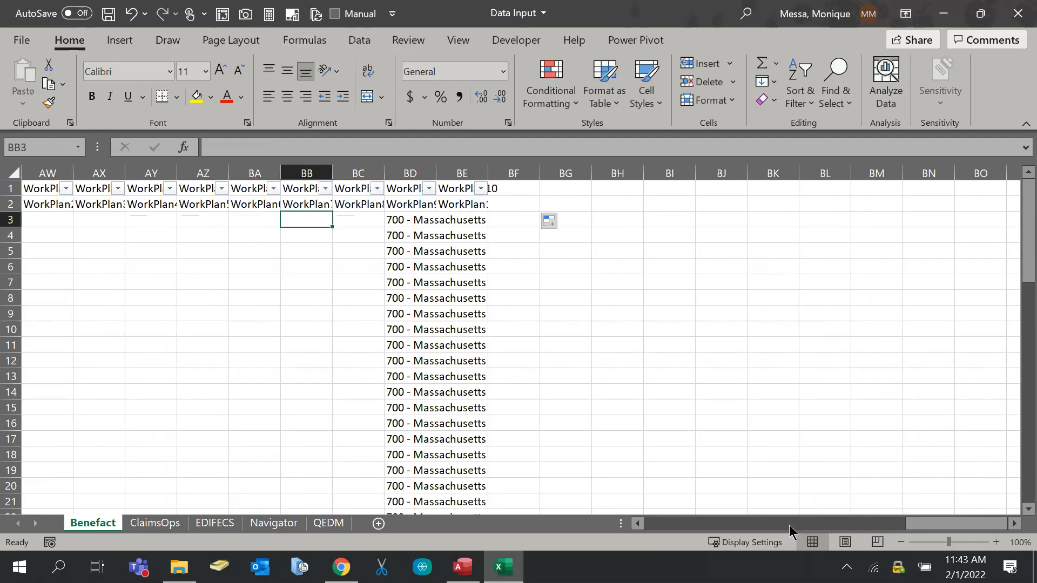
pyautogui.moveTo(910, 528); pyautogui.dragTo(348, 440)
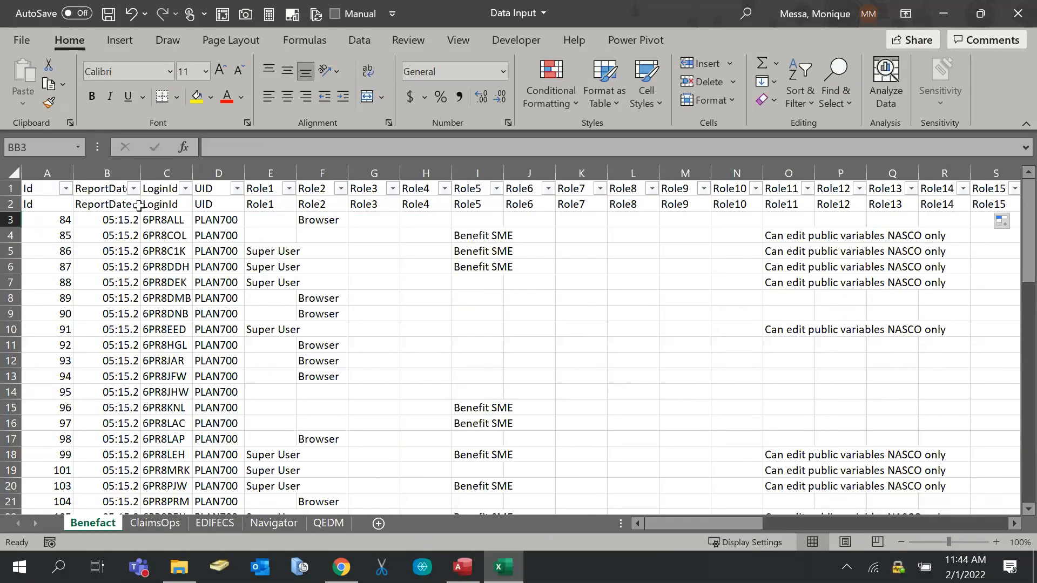
# Copy helper row 2 and paste it over row 1 as values
pyautogui.click(98, 200)
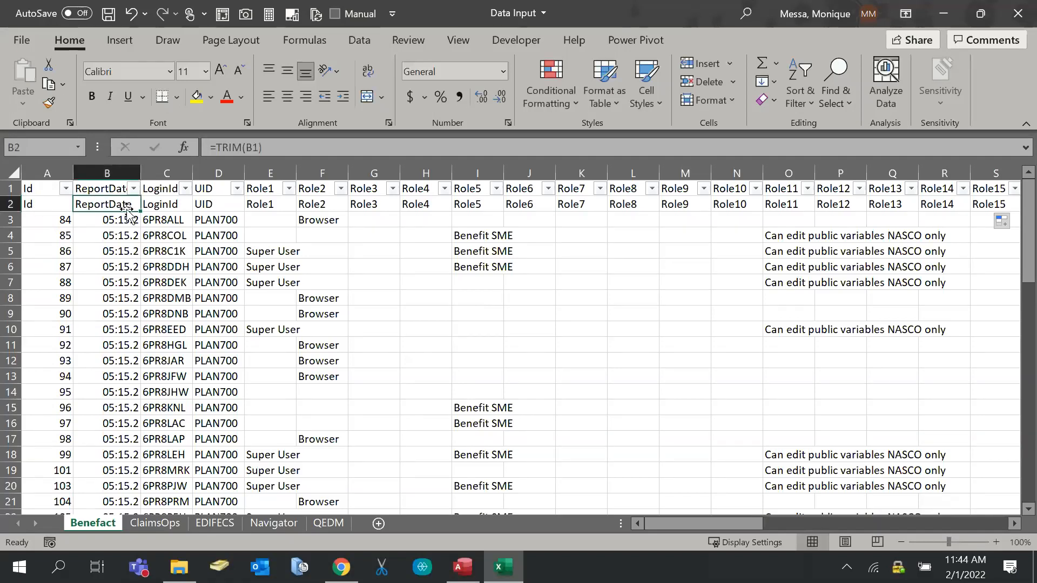
pyautogui.click(172, 209)
pyautogui.click(25, 205)
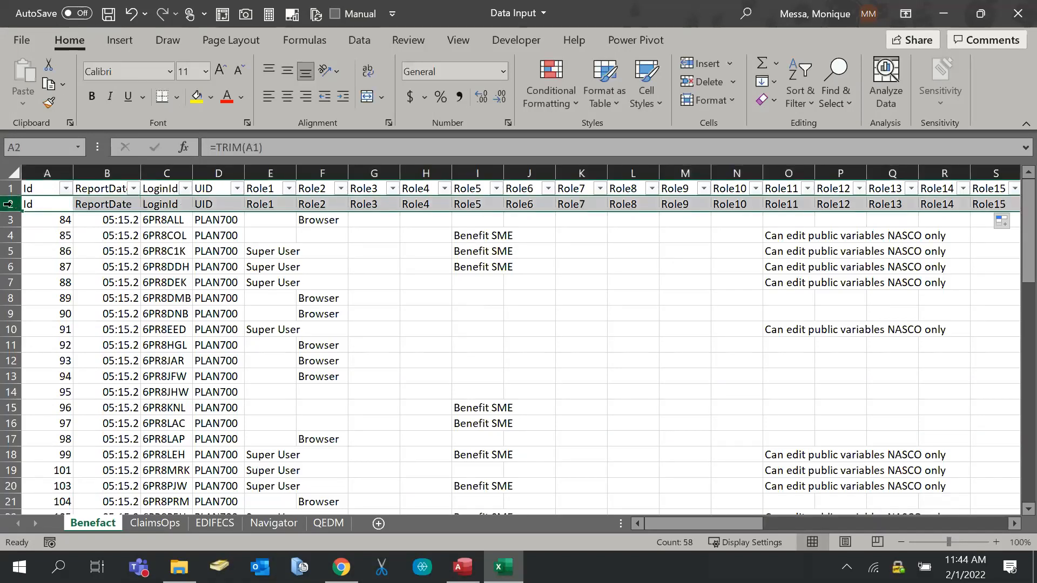
pyautogui.hotkey('ctrl', 'c')
pyautogui.rightClick(43, 191)
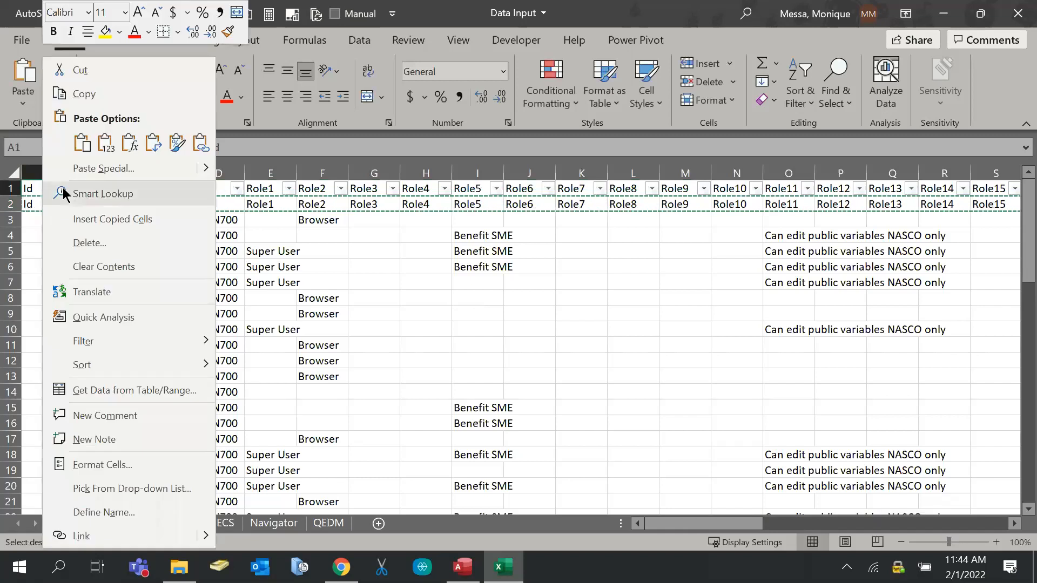
pyautogui.click(105, 151)
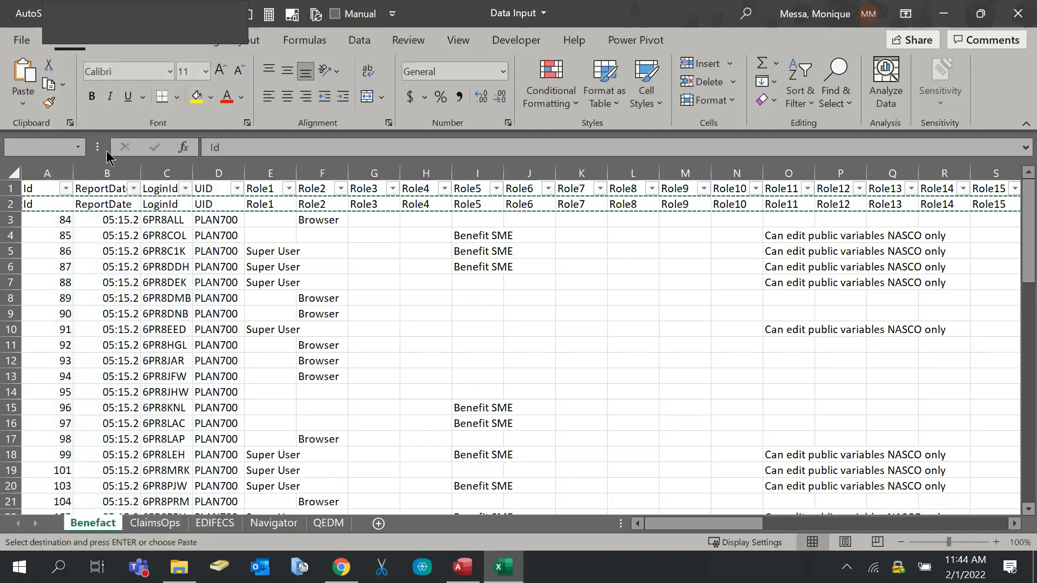
# Inspect the pasted UID and Role1 headers against the helper formula in E2
pyautogui.press('Right')
pyautogui.press('Right')
pyautogui.press('Right')
pyautogui.press('Right')
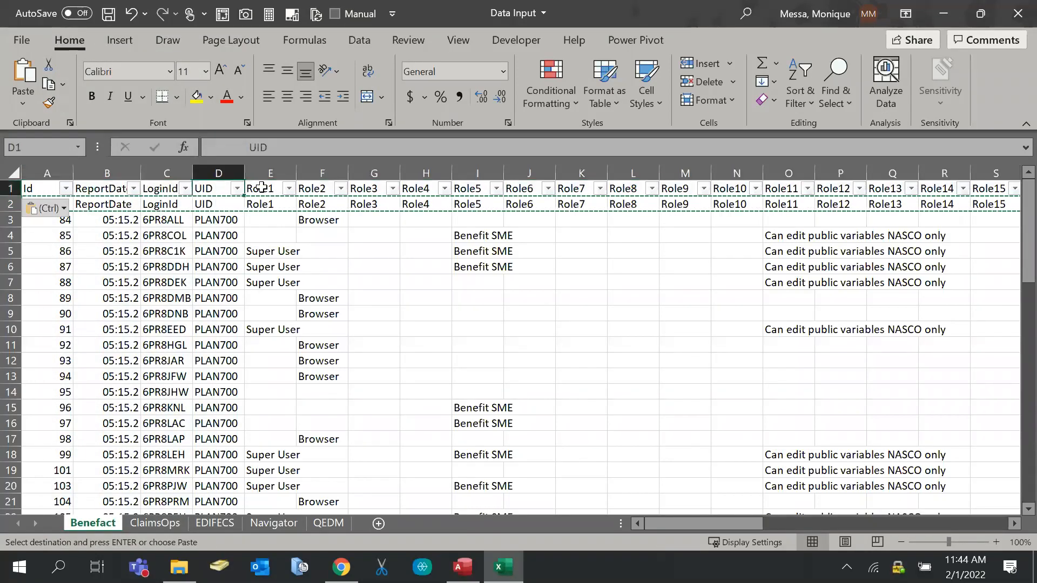
pyautogui.click(164, 244)
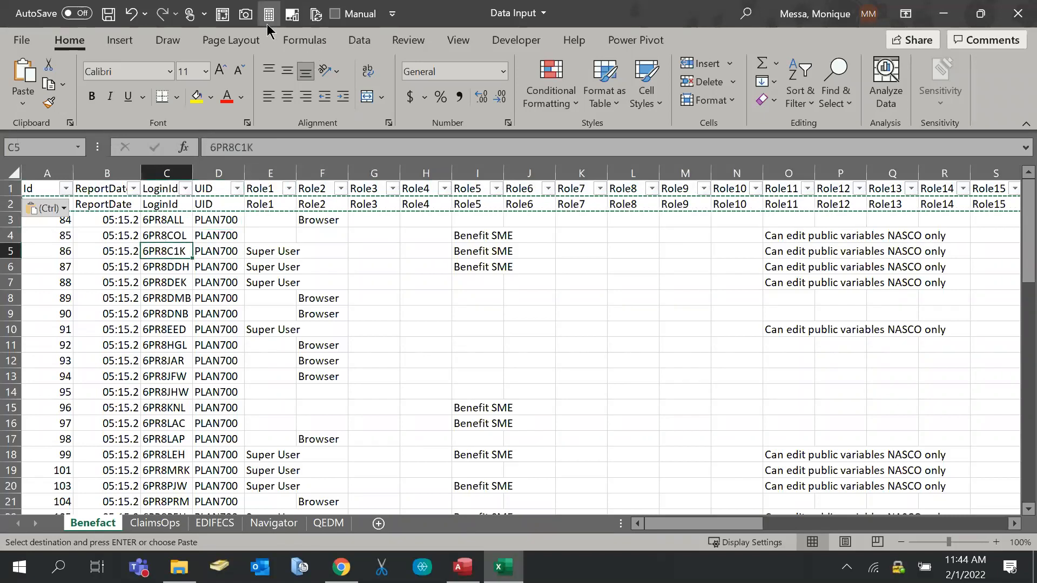
pyautogui.press('Escape')
pyautogui.click(227, 188)
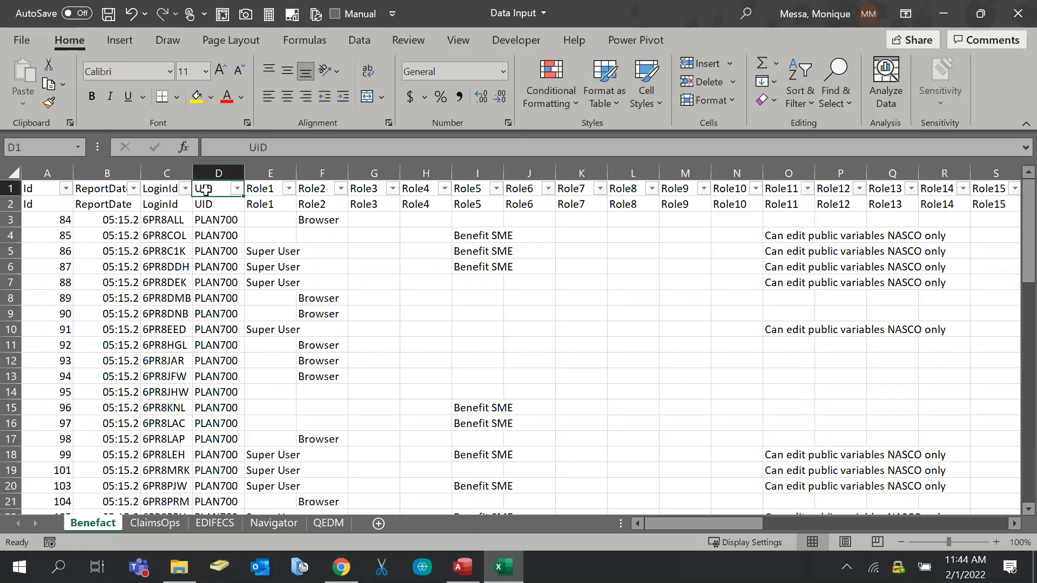
pyautogui.click(257, 190)
pyautogui.press('Down')
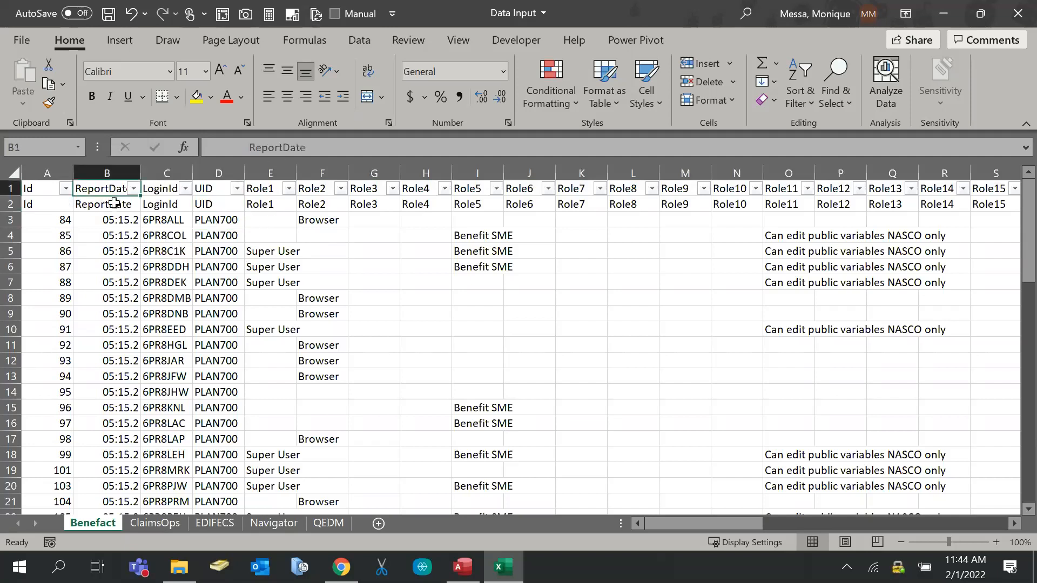
# Copy row 2 again and paste it onto A1 as values
pyautogui.click(5, 204)
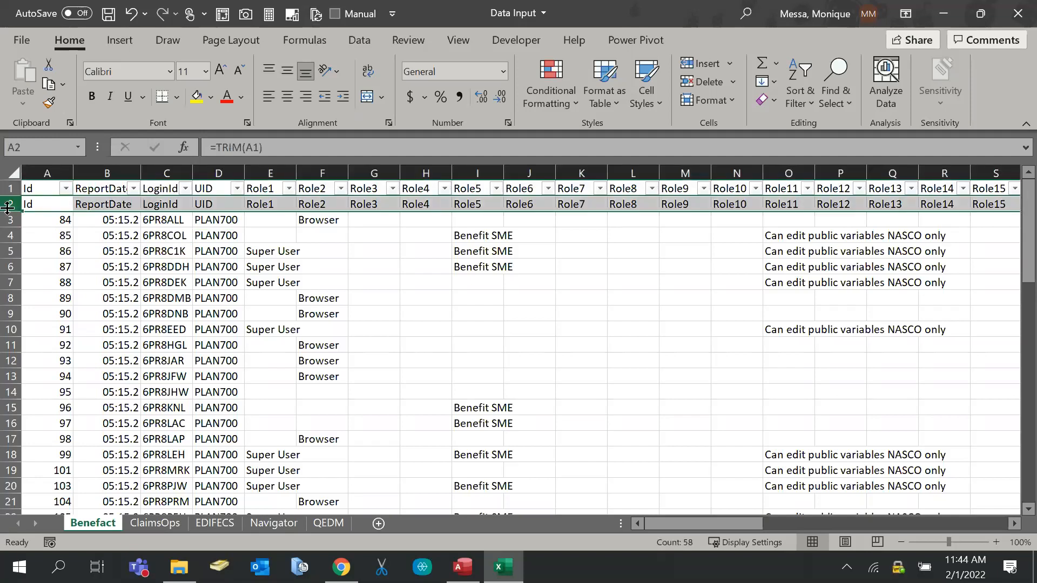
pyautogui.hotkey('ctrl', 'c')
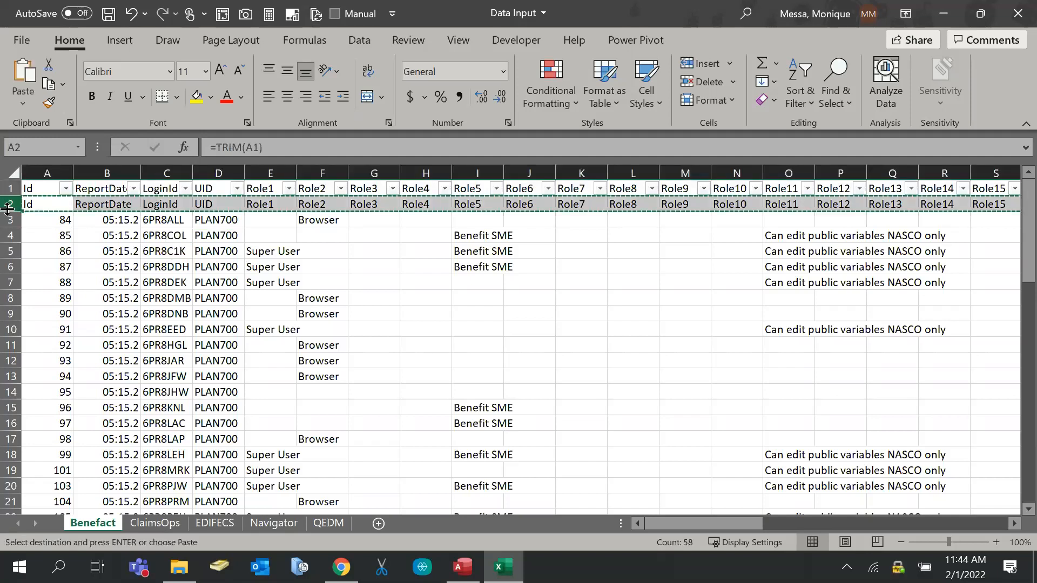
pyautogui.click(33, 189)
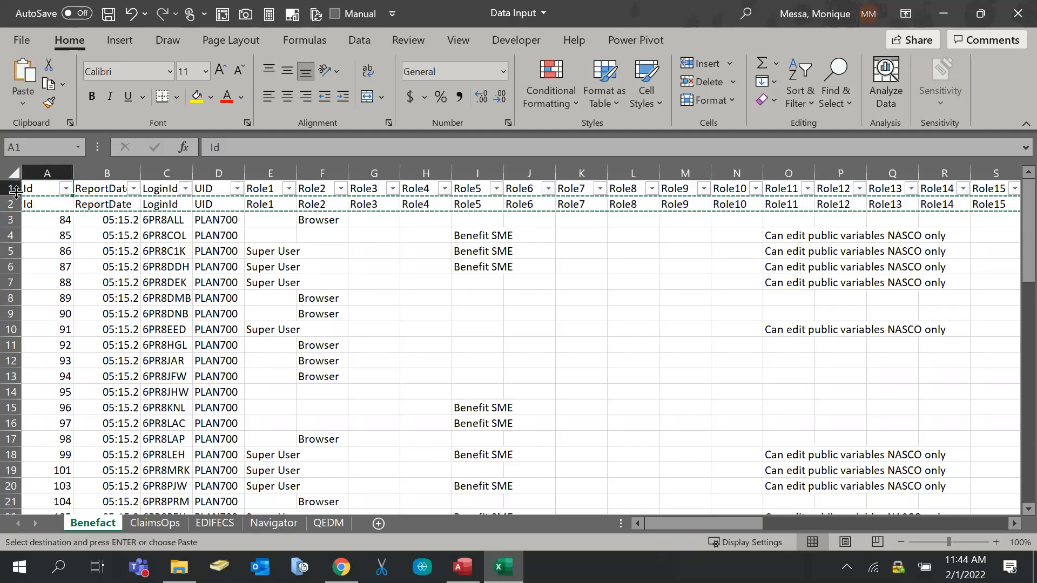
pyautogui.rightClick(37, 189)
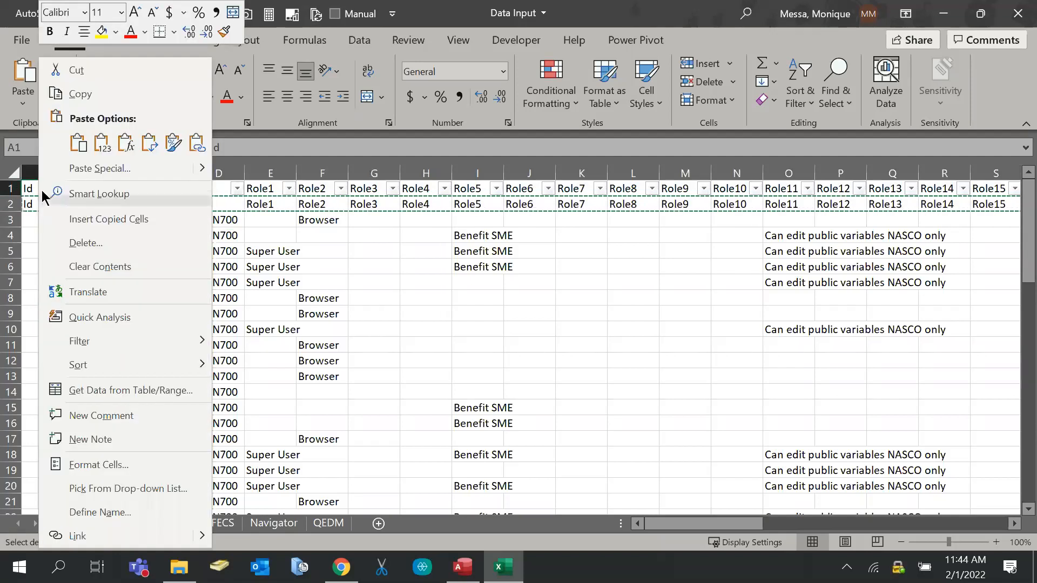
pyautogui.click(104, 147)
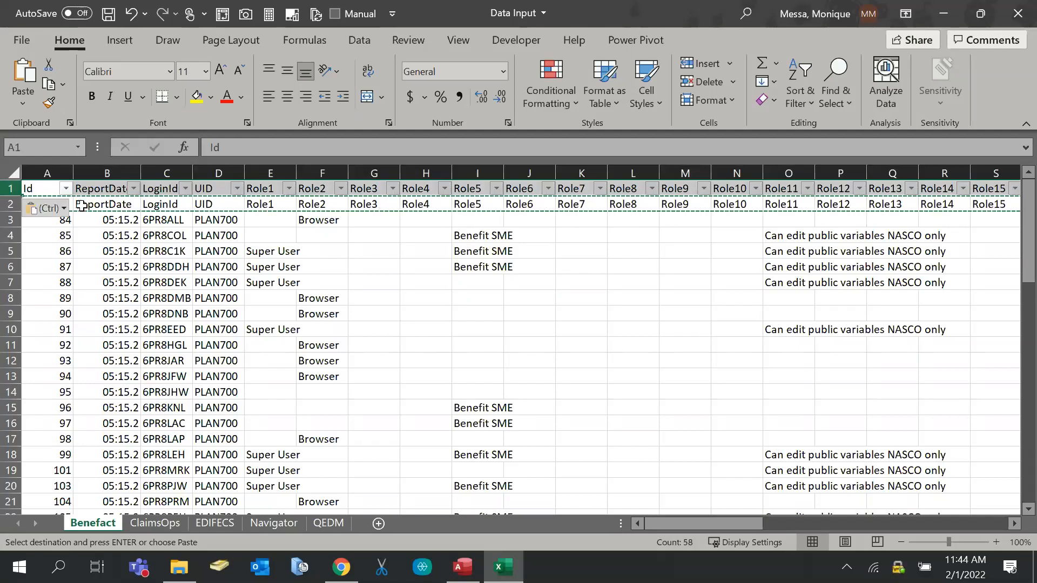
pyautogui.rightClick(41, 192)
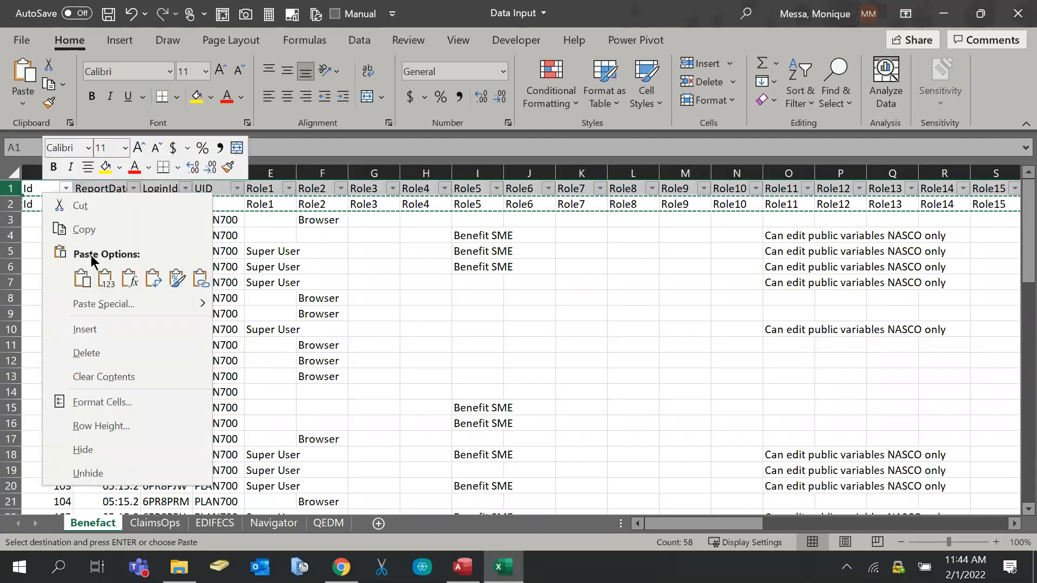
pyautogui.click(104, 279)
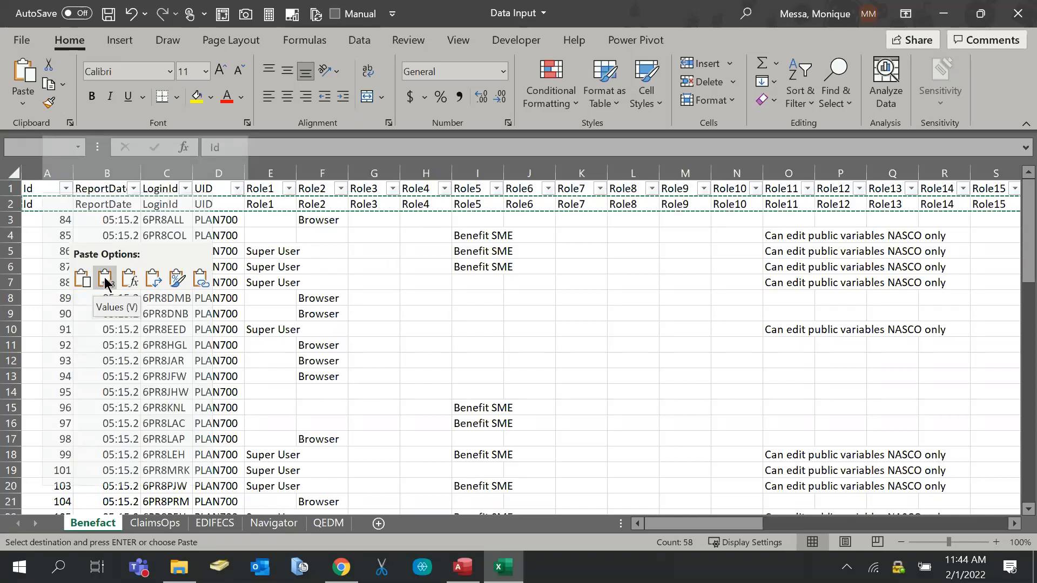
# Verify the ReportDate through Role4 headers and the A2 and B2 helper formulas
pyautogui.click(109, 187)
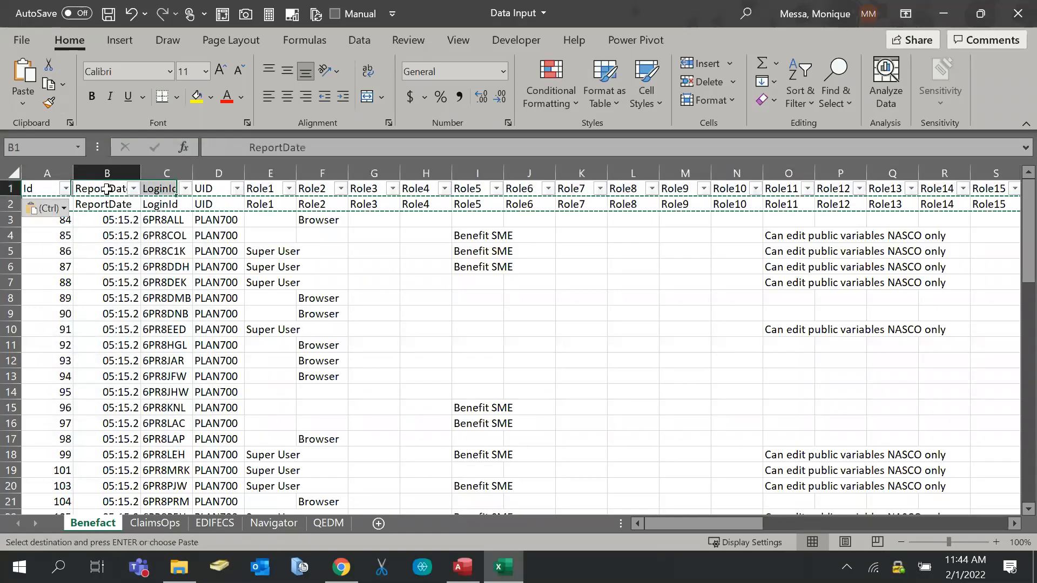
pyautogui.click(162, 188)
pyautogui.click(216, 190)
pyautogui.click(262, 188)
pyautogui.click(327, 188)
pyautogui.click(374, 186)
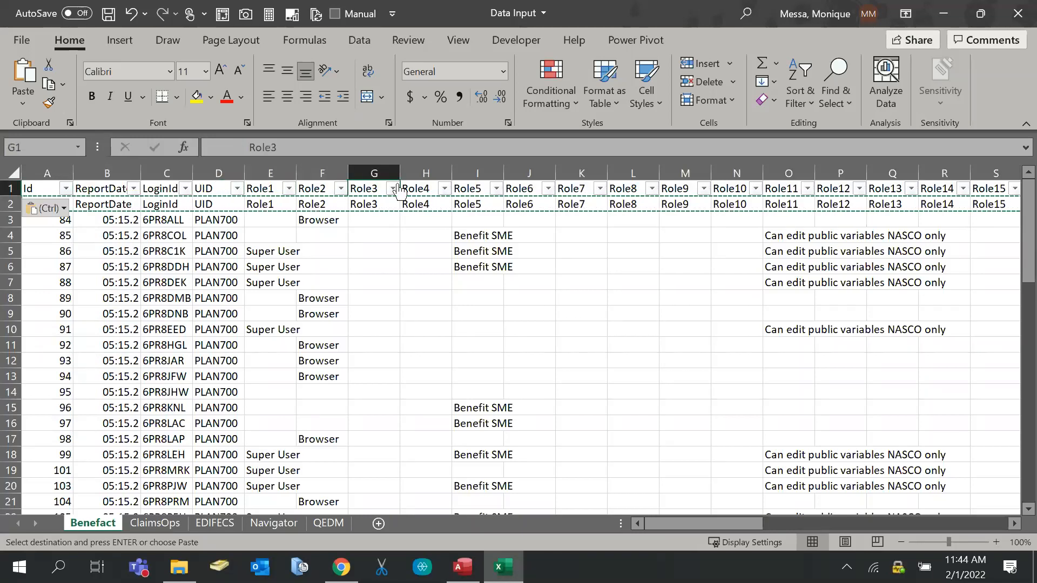
pyautogui.click(424, 188)
pyautogui.press('Escape')
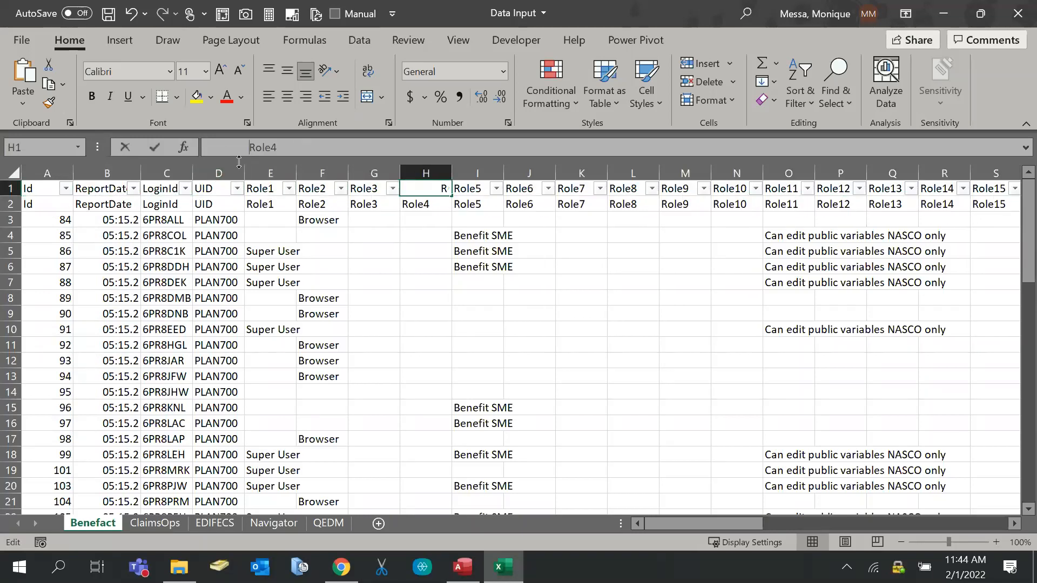
pyautogui.click(43, 208)
pyautogui.click(116, 207)
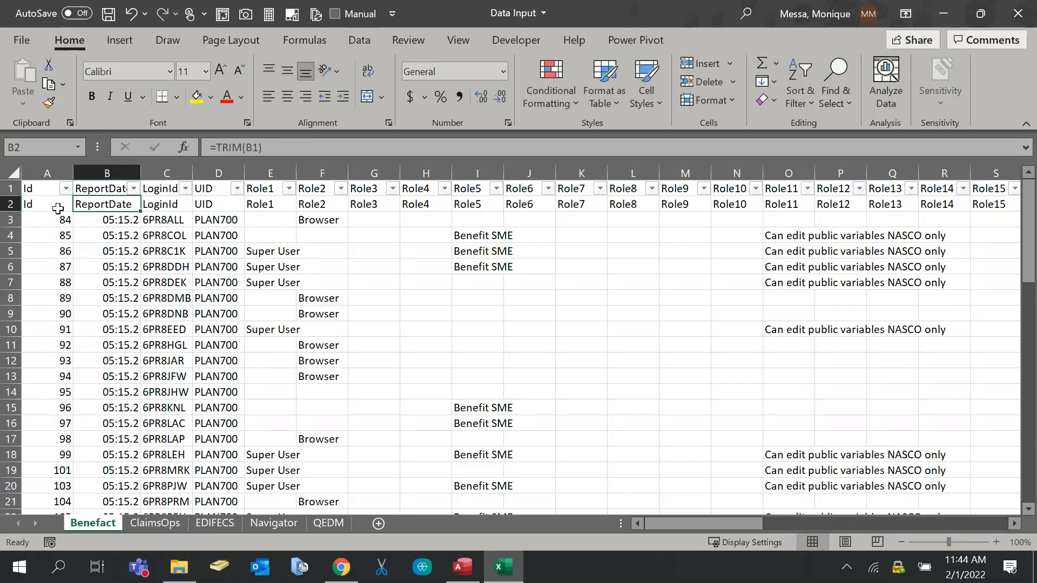
pyautogui.click(31, 193)
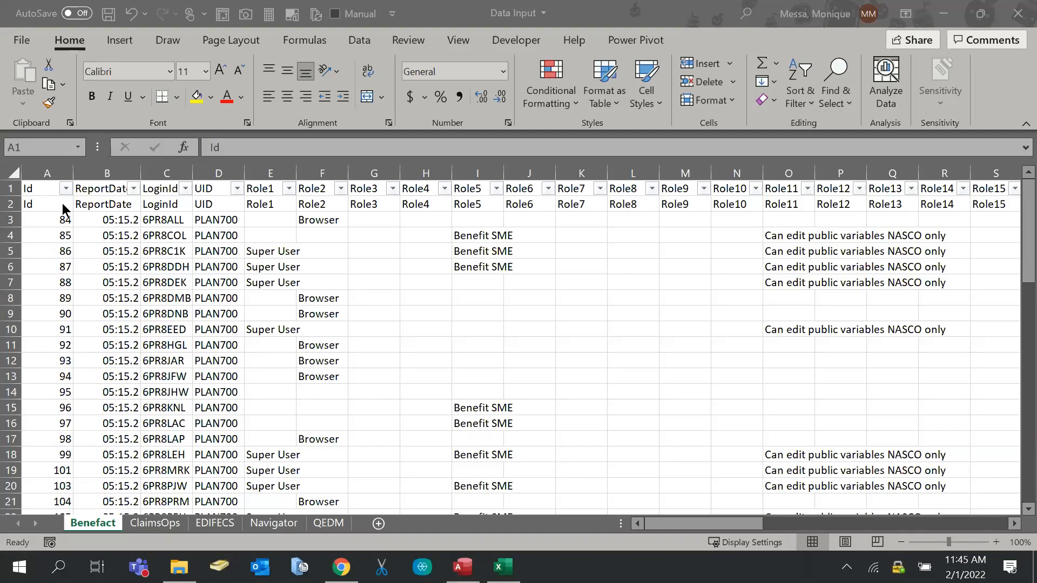
# Delete helper row 2 so the data sits directly under the headers
pyautogui.click(10, 206)
pyautogui.rightClick(9, 206)
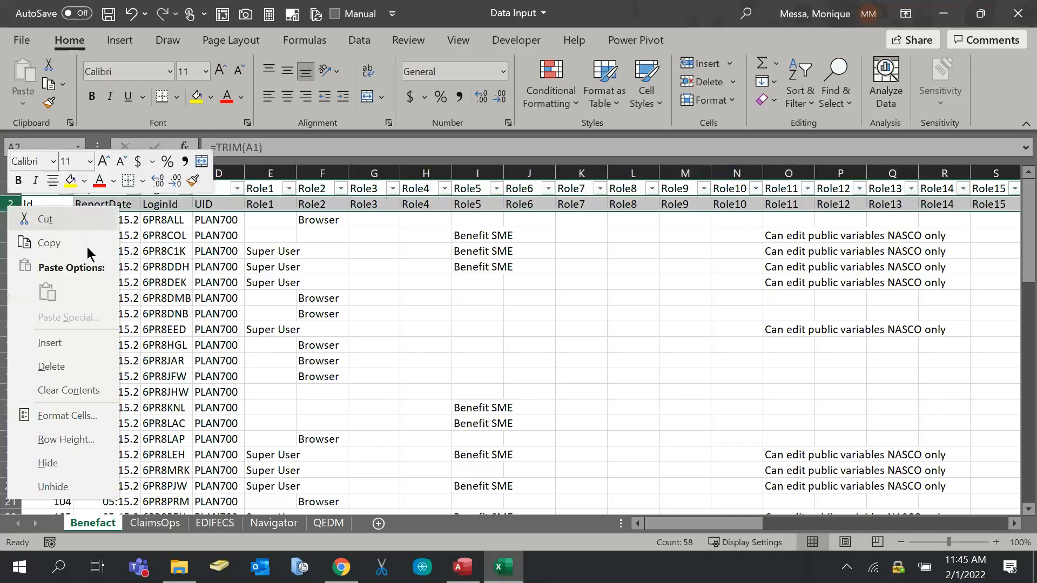
pyautogui.click(95, 367)
# Select header row 1 and bring up Find and Replace with Ctrl+H
pyautogui.click(93, 277)
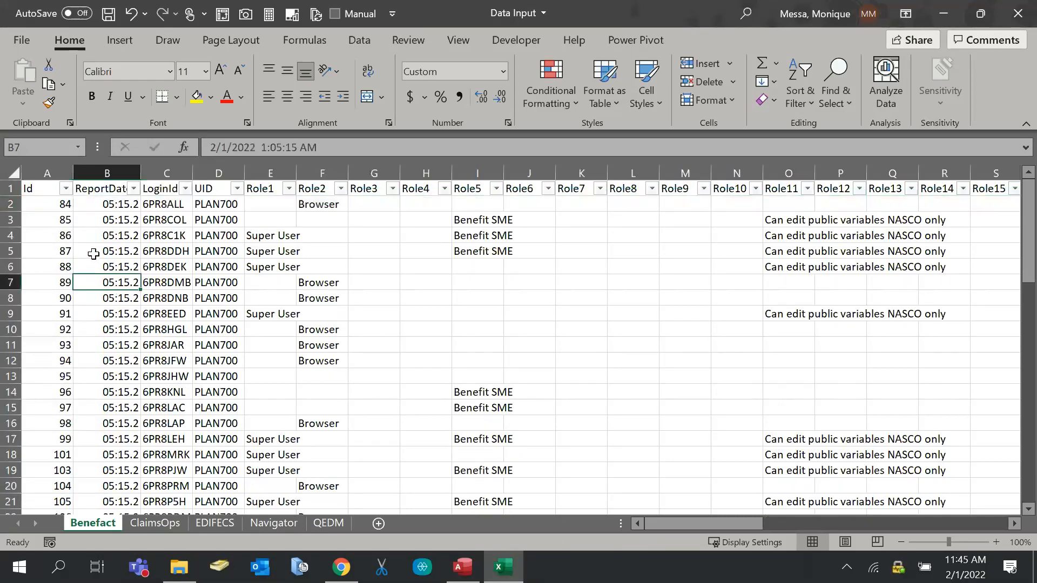
pyautogui.click(2, 189)
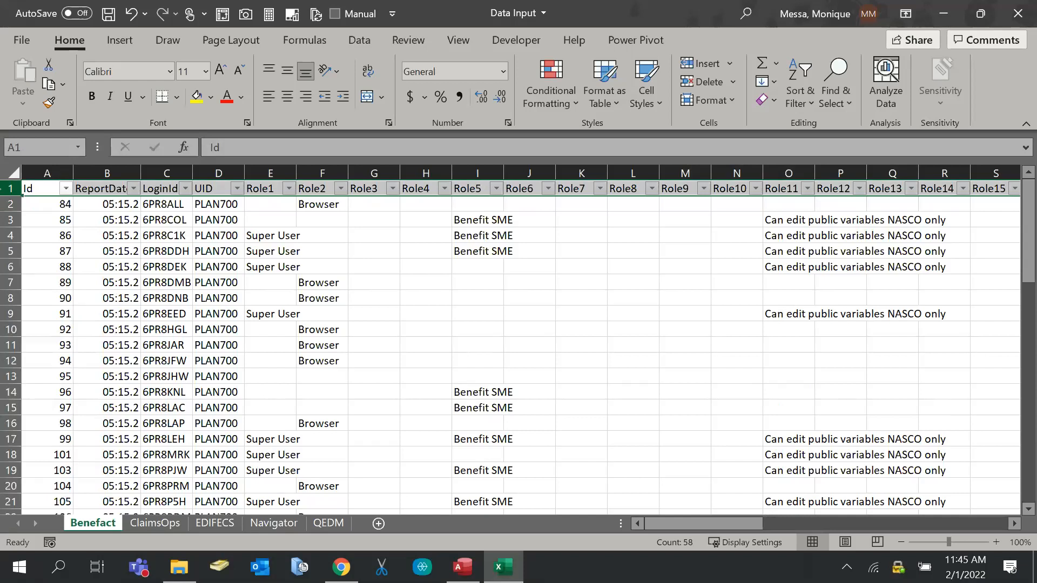
pyautogui.hotkey('ctrl', 'h')
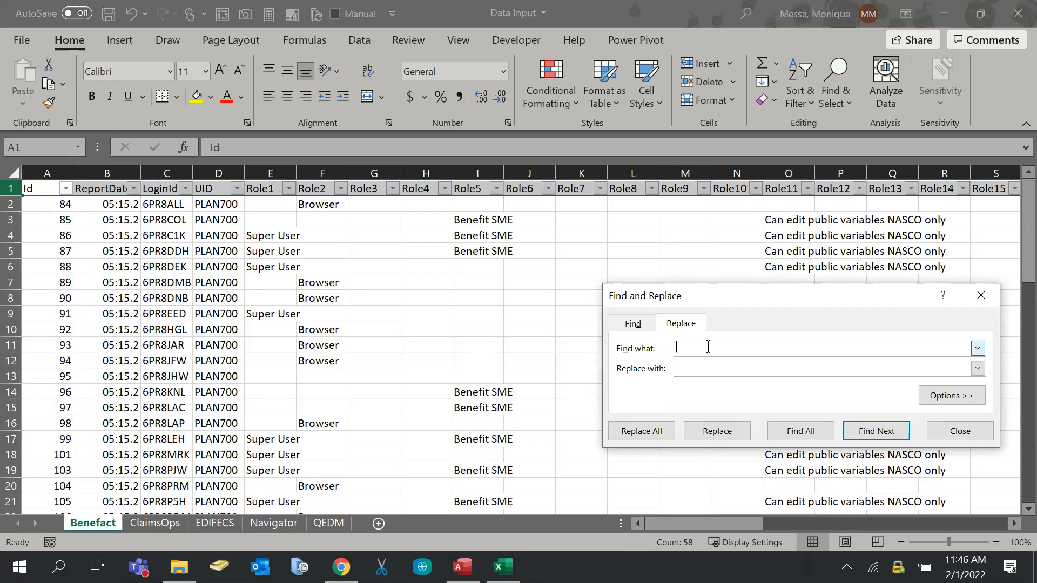
# On the Replace tab, expand the search options and leave the Find what box empty
pyautogui.click(637, 326)
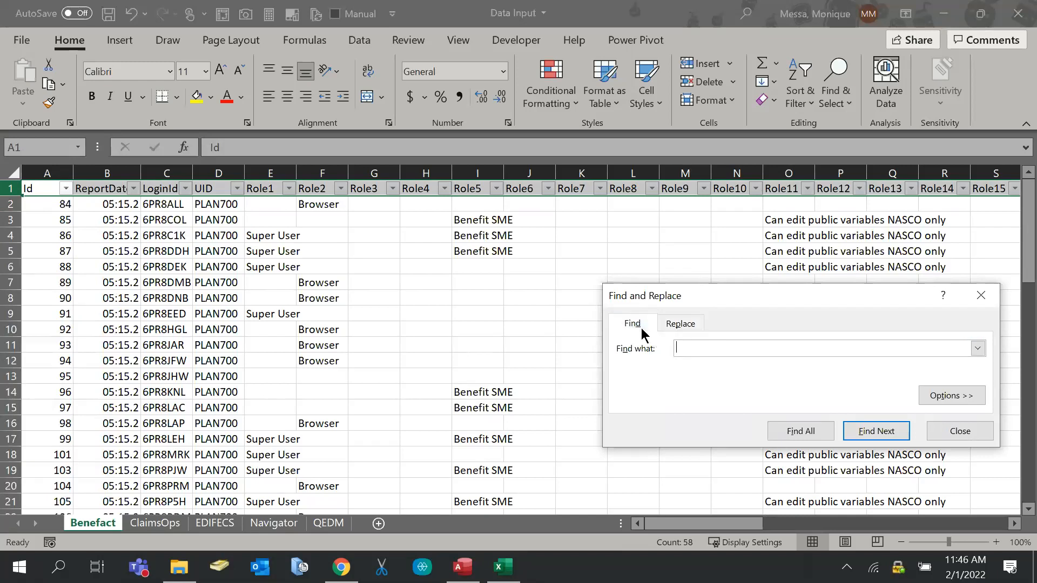
pyautogui.click(674, 326)
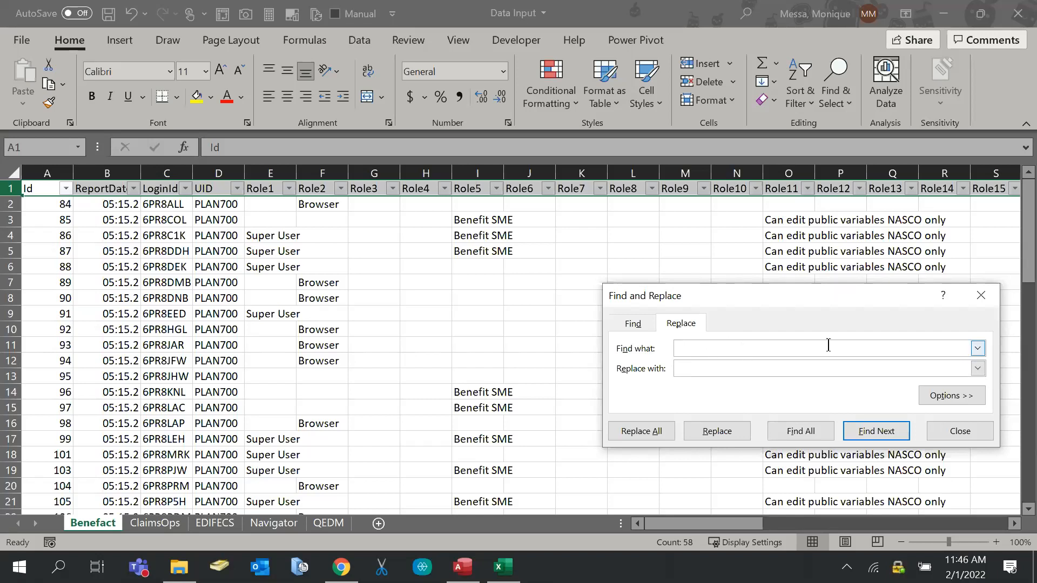
pyautogui.click(942, 398)
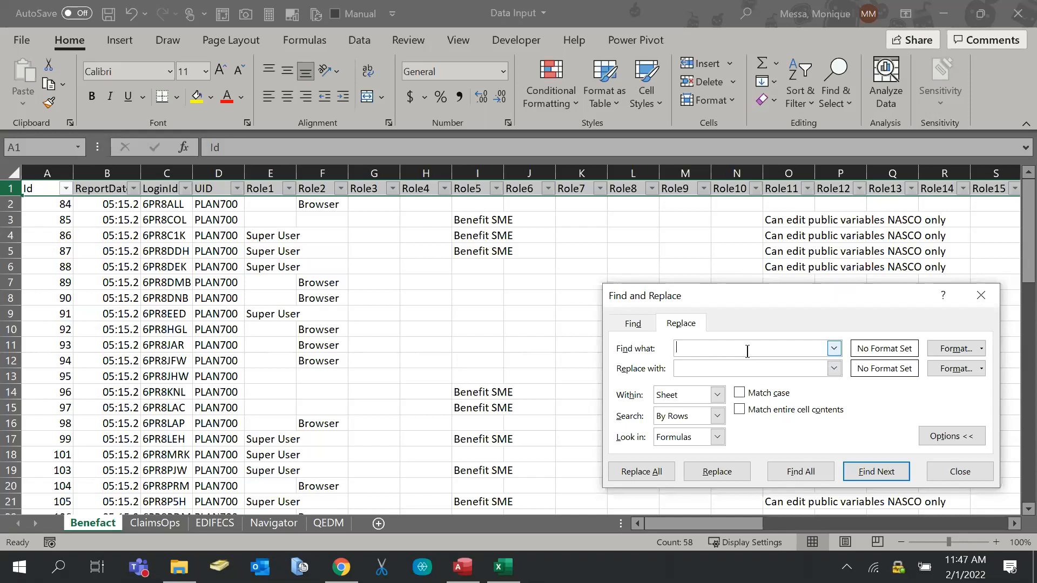
pyautogui.write('q')
pyautogui.press('BackSpace')
pyautogui.click(980, 295)
pyautogui.click(50, 190)
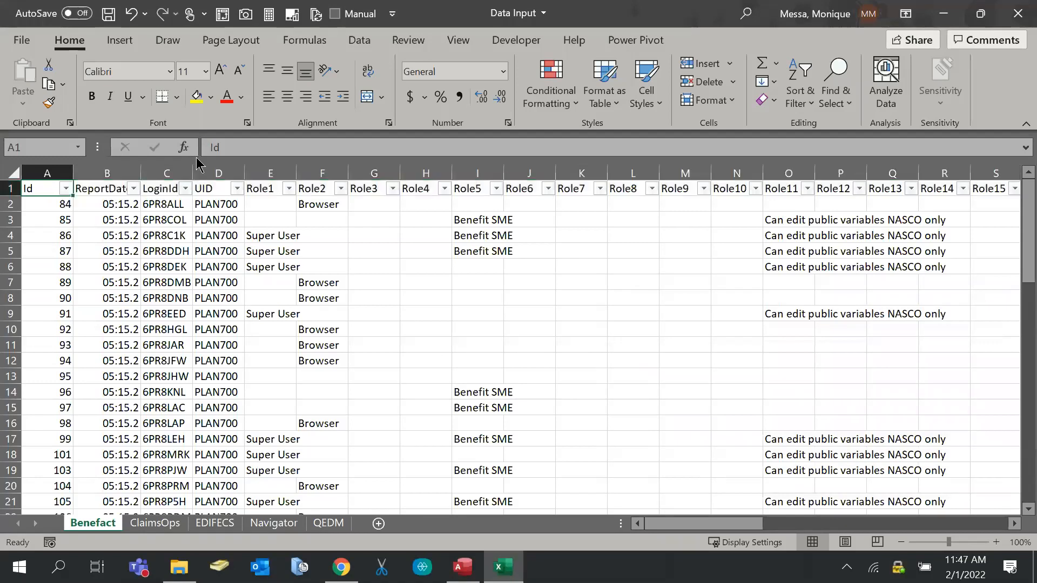
pyautogui.click(100, 184)
pyautogui.click(245, 143)
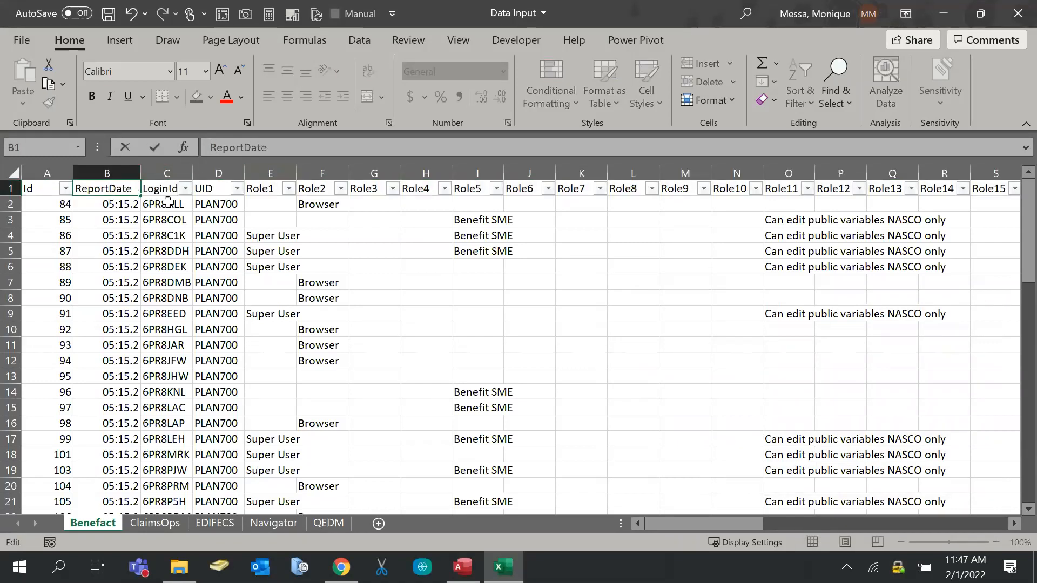
pyautogui.click(190, 191)
pyautogui.click(250, 144)
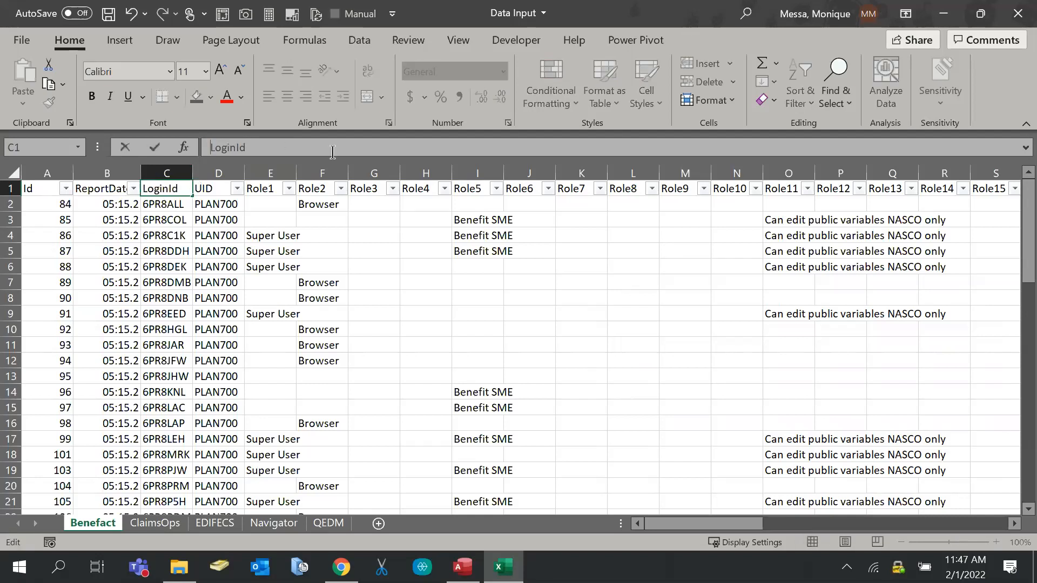
pyautogui.press('Tab')
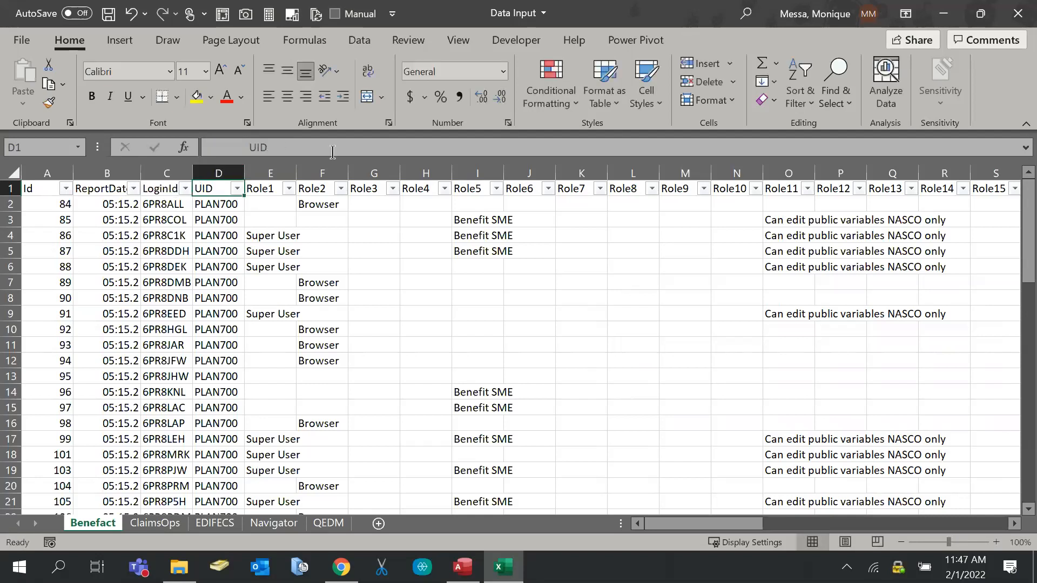
pyautogui.click(249, 142)
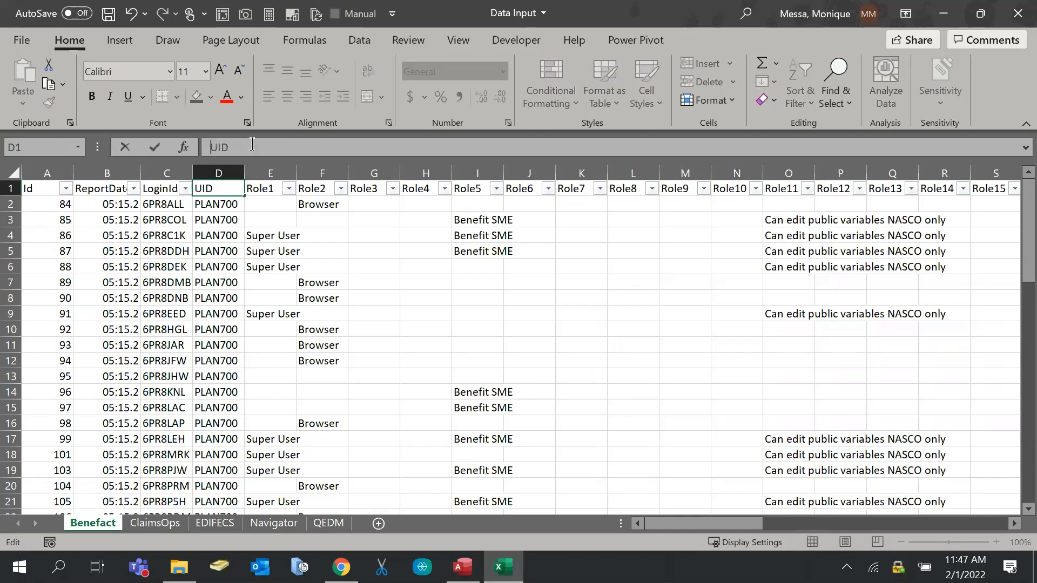
pyautogui.press('Tab')
pyautogui.click(252, 144)
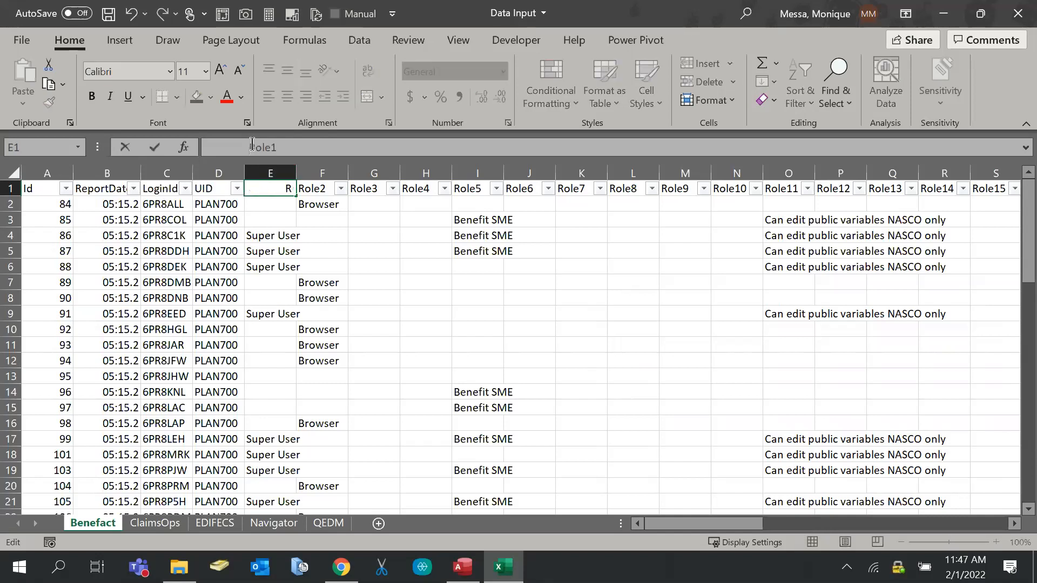
pyautogui.press('Tab')
pyautogui.click(251, 144)
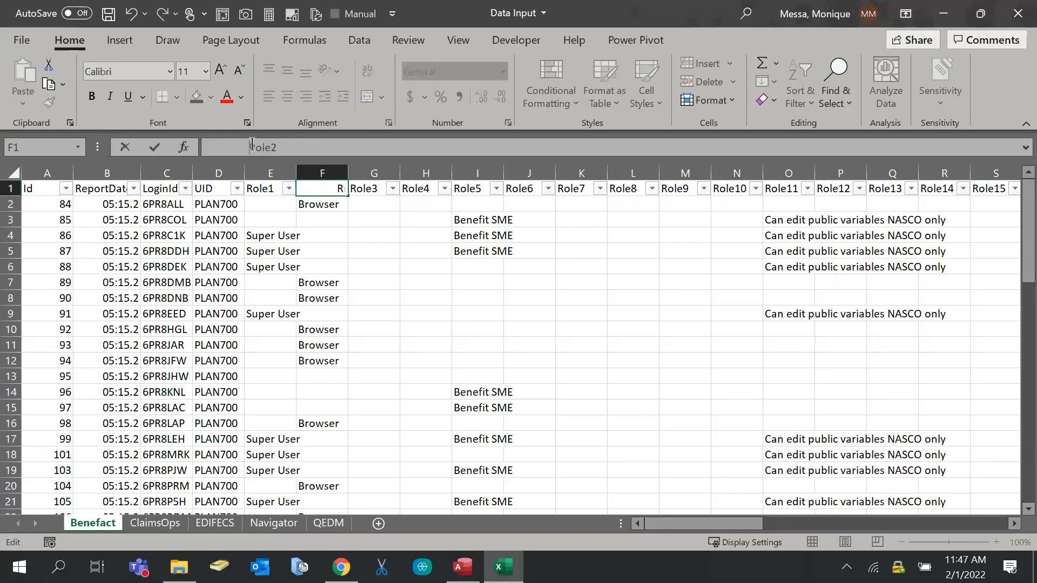
pyautogui.press('Tab')
pyautogui.click(252, 144)
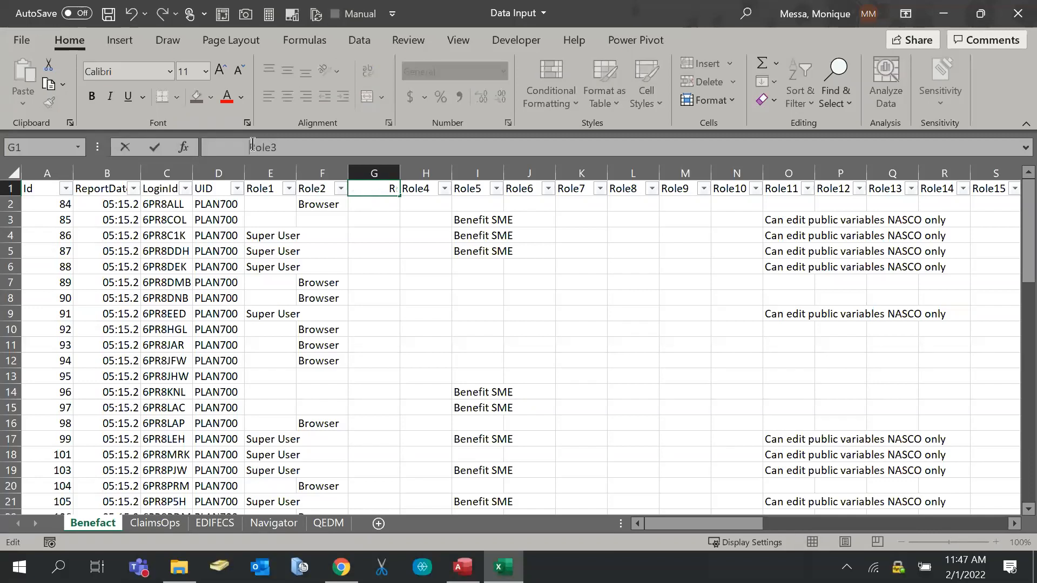
pyautogui.press('Tab')
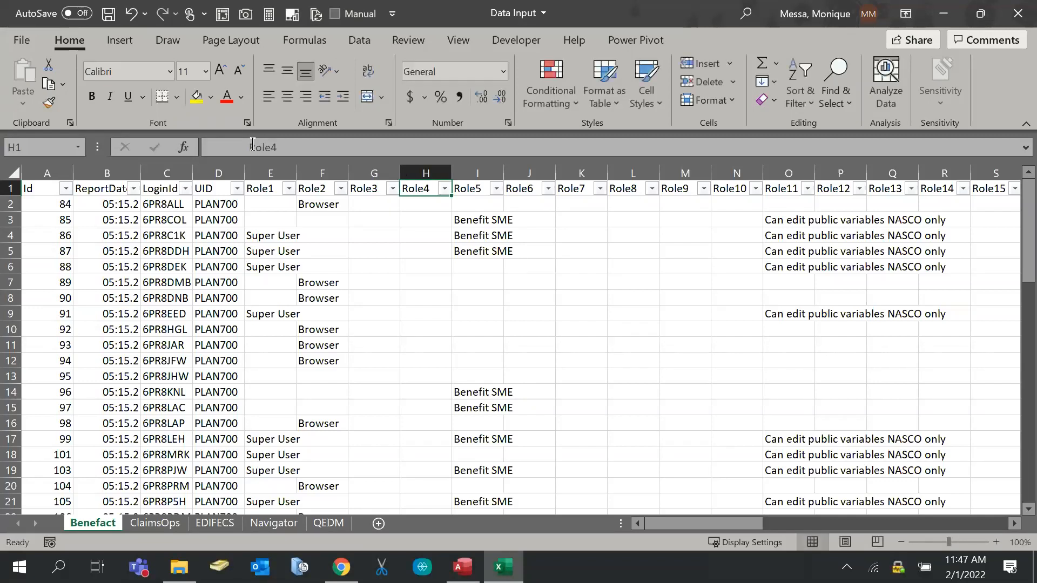
pyautogui.click(252, 144)
pyautogui.press('Tab')
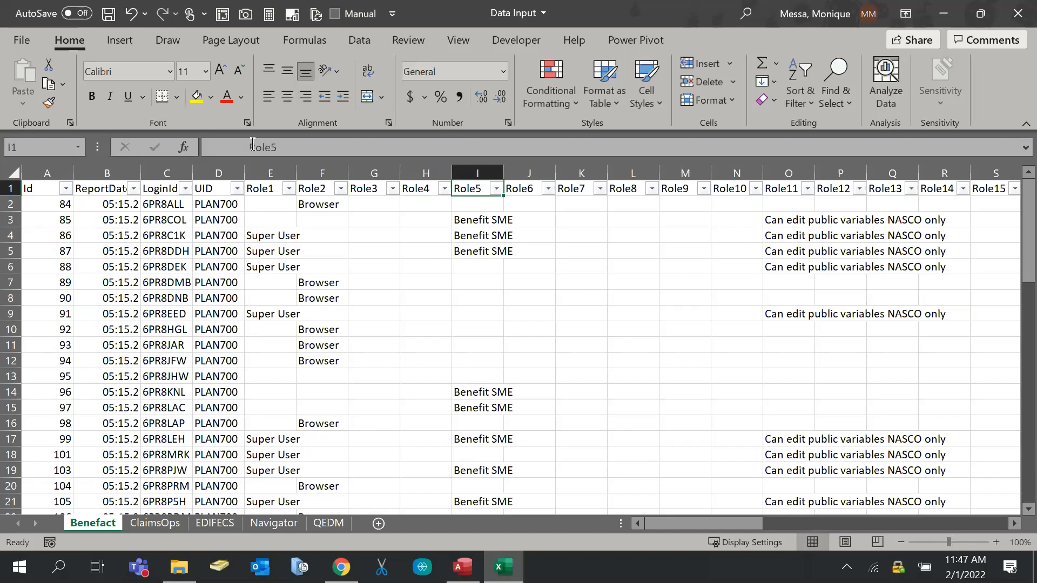
pyautogui.click(252, 144)
pyautogui.press('Tab')
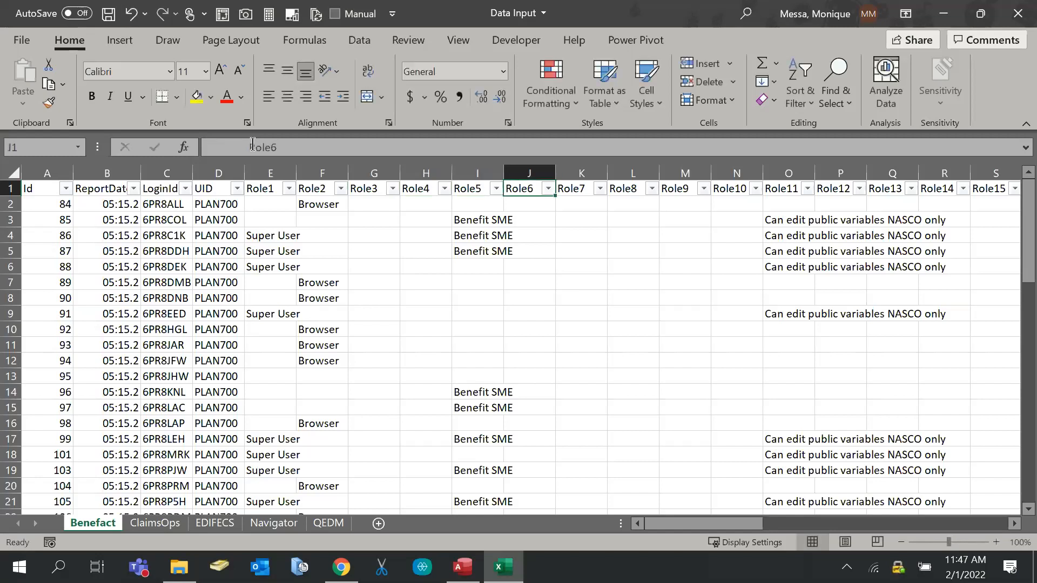
pyautogui.click(252, 144)
pyautogui.press('Tab')
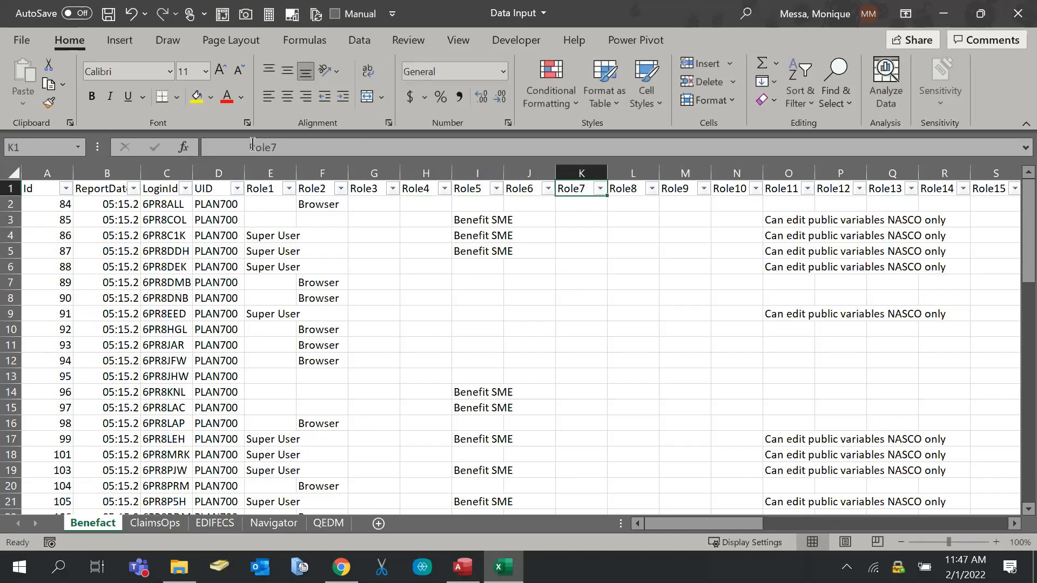
pyautogui.click(252, 144)
pyautogui.press('Tab')
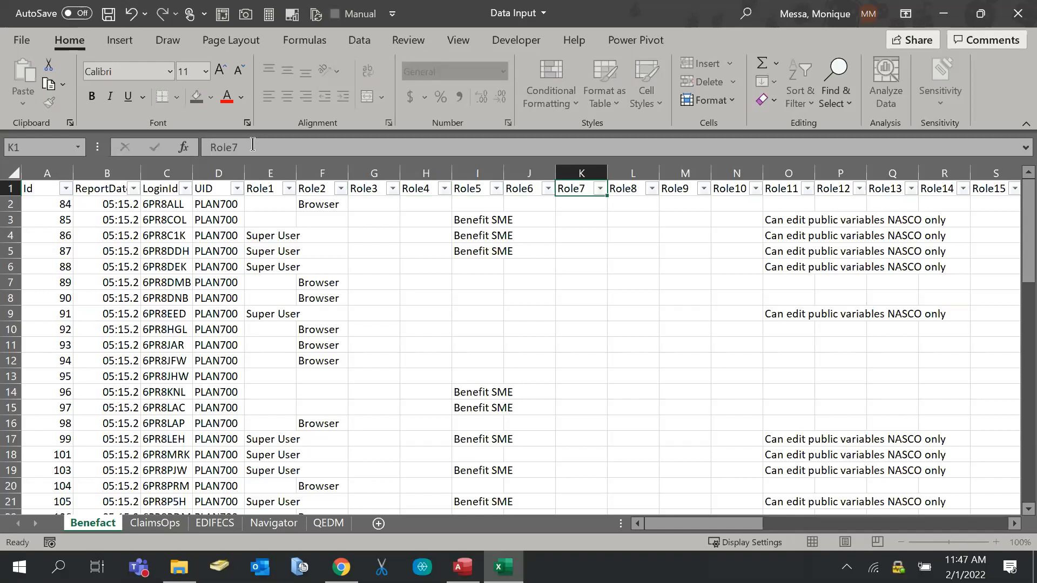
pyautogui.click(252, 144)
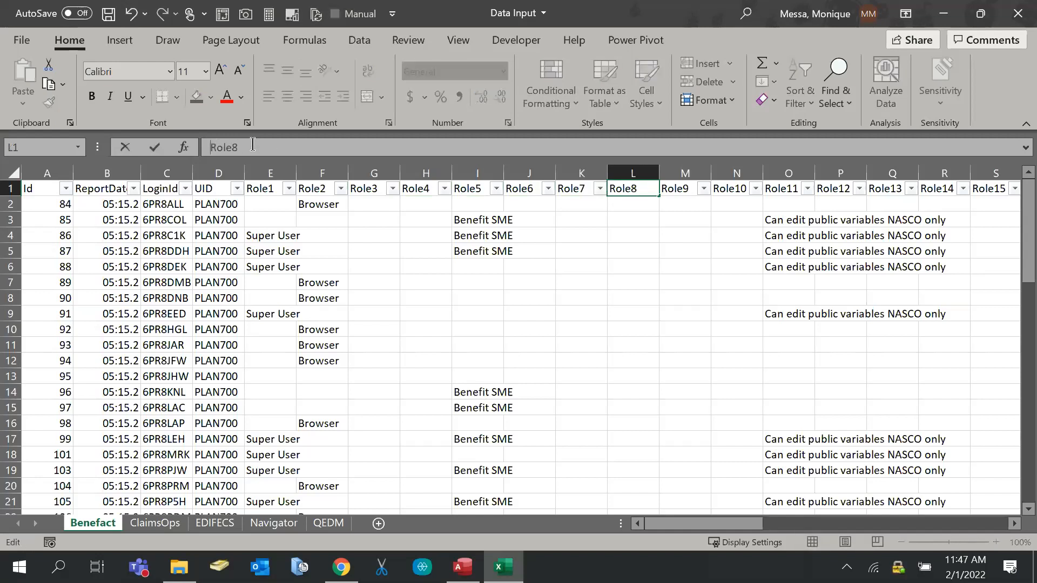
pyautogui.press('Tab')
pyautogui.click(252, 144)
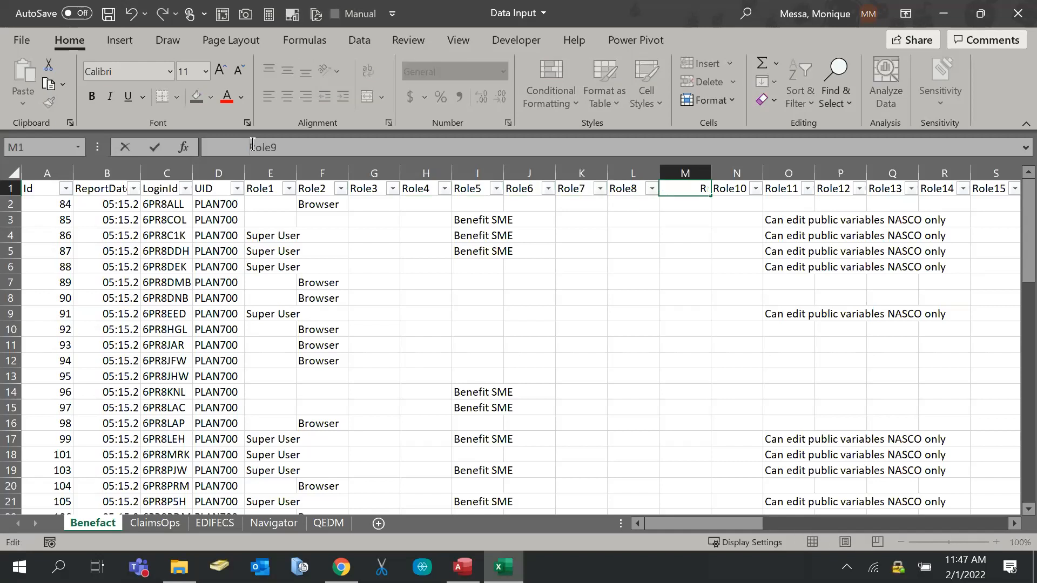
pyautogui.press('Tab')
pyautogui.click(252, 144)
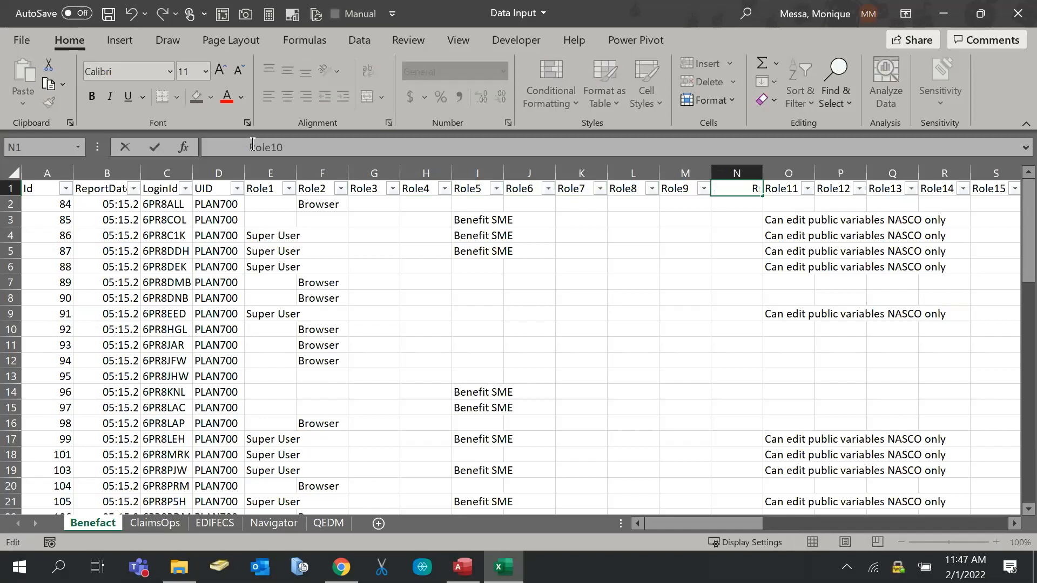
pyautogui.press('Tab')
pyautogui.moveTo(252, 145); pyautogui.dragTo(253, 146)
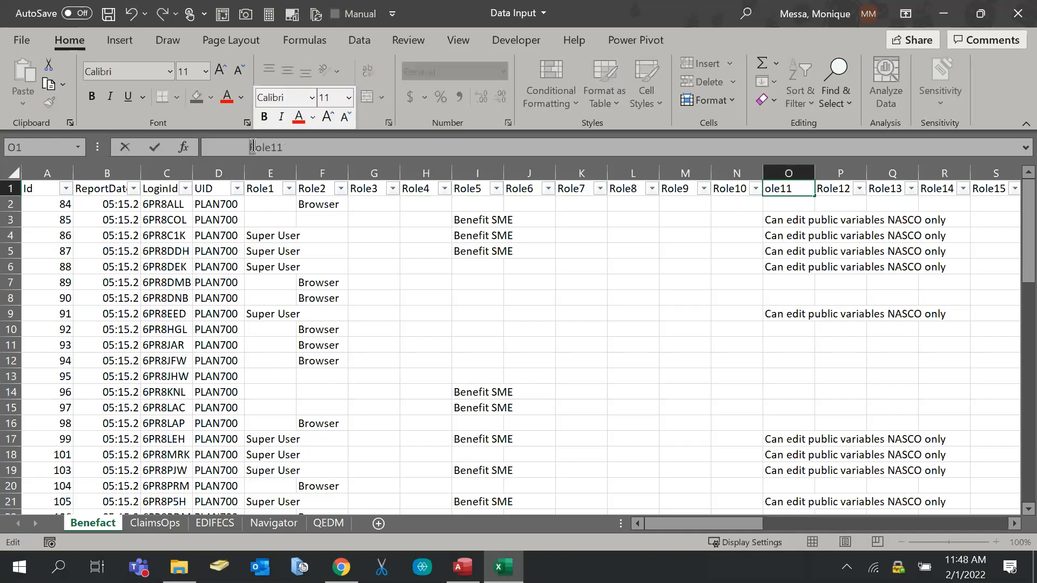
pyautogui.click(253, 146)
pyautogui.press('Tab')
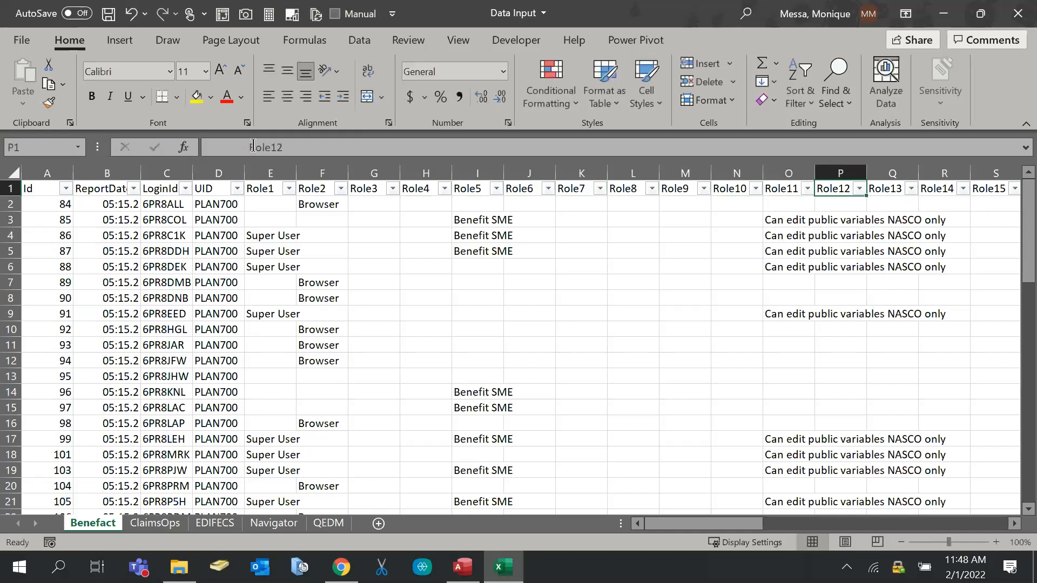
pyautogui.click(253, 147)
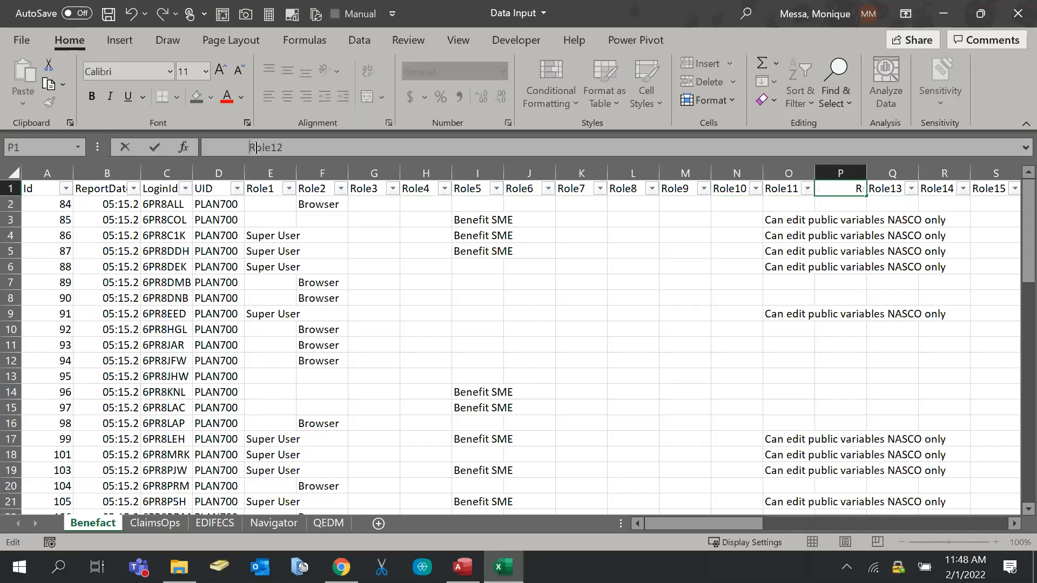
pyautogui.press('Tab')
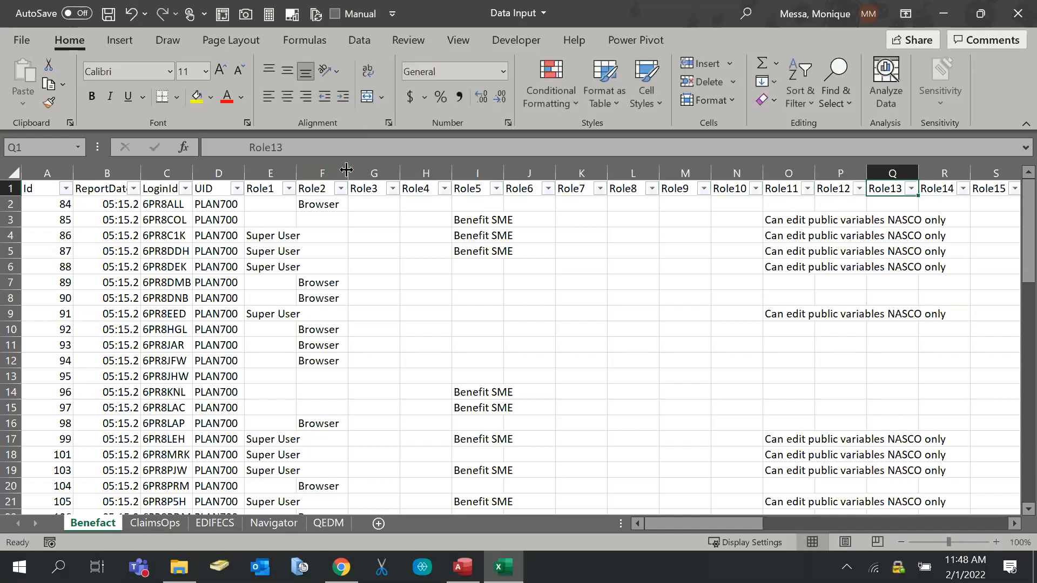
pyautogui.click(251, 147)
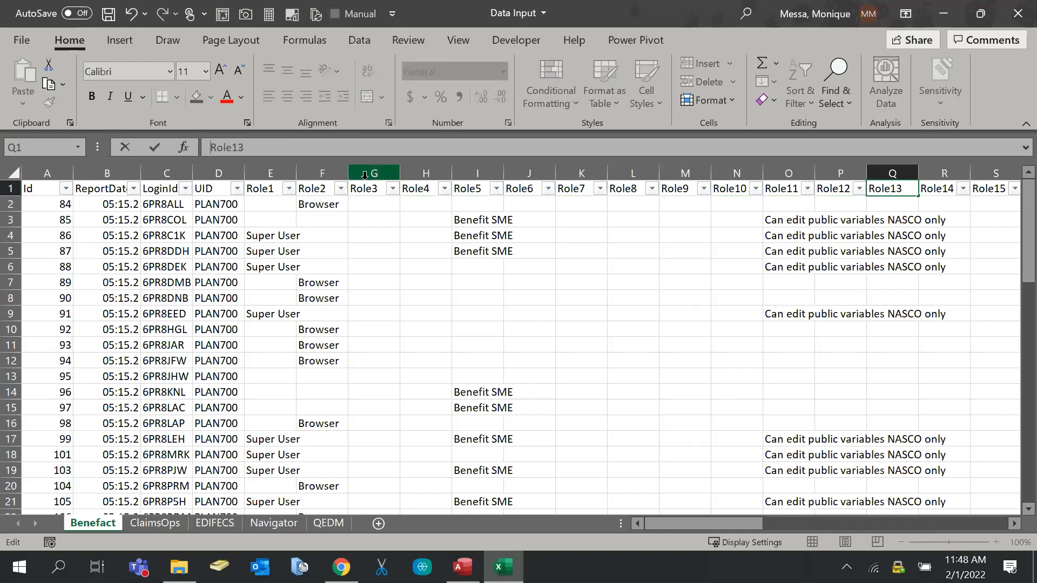
pyautogui.press('Tab')
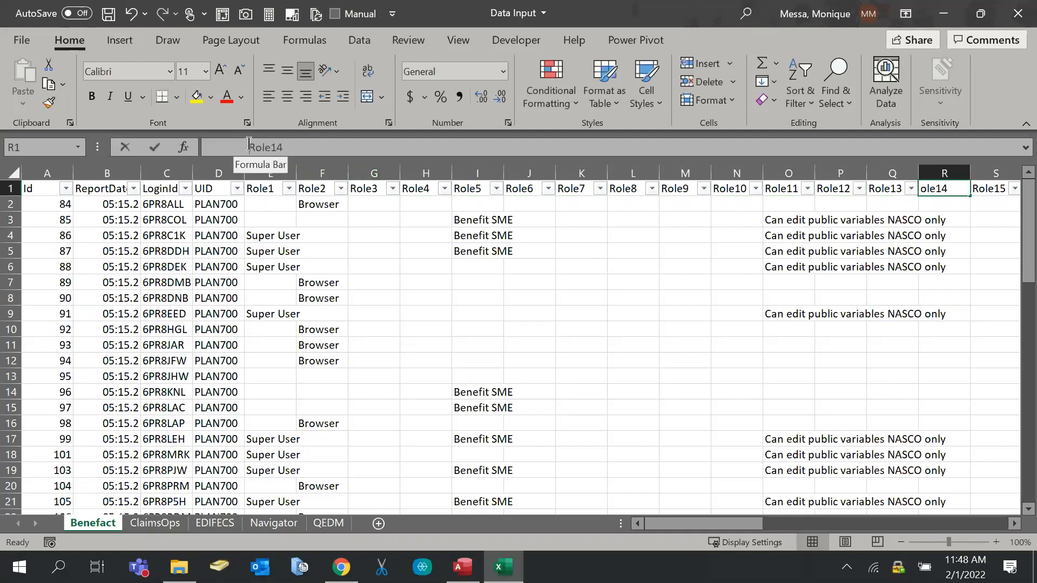
pyautogui.click(249, 143)
pyautogui.press('Tab')
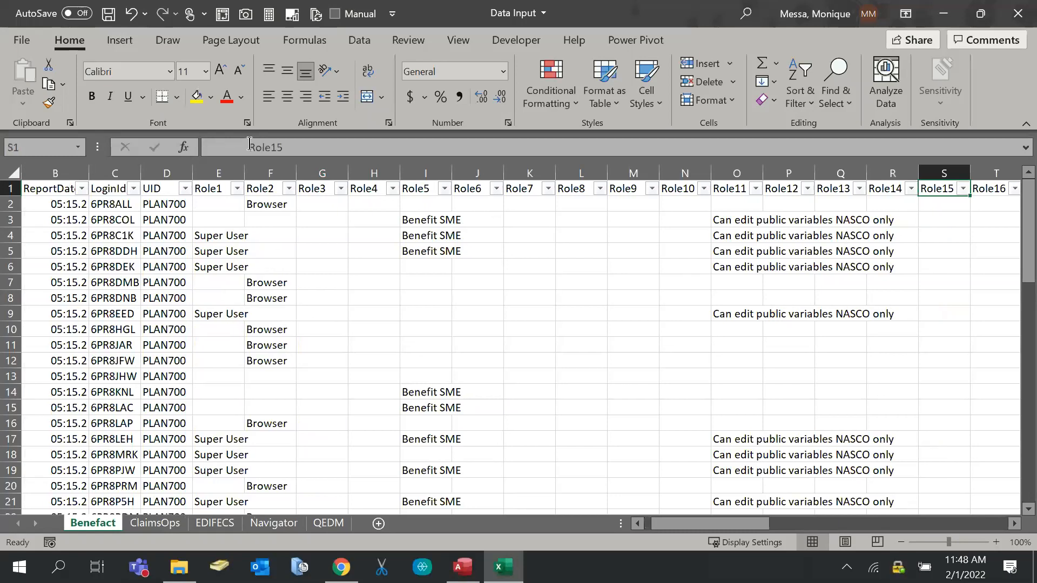
pyautogui.click(249, 143)
pyautogui.press('Tab')
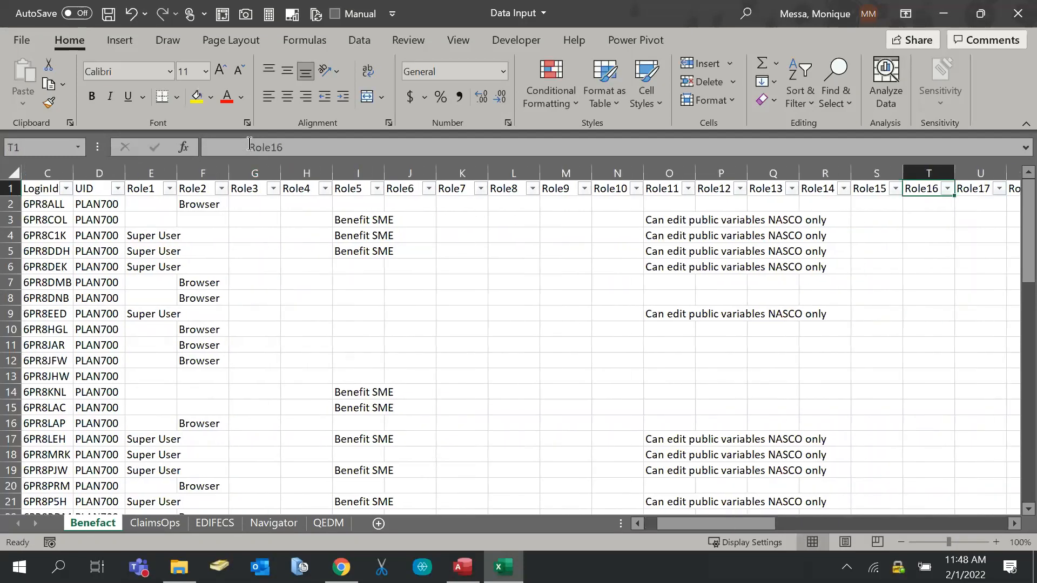
pyautogui.click(249, 143)
pyautogui.press('Tab')
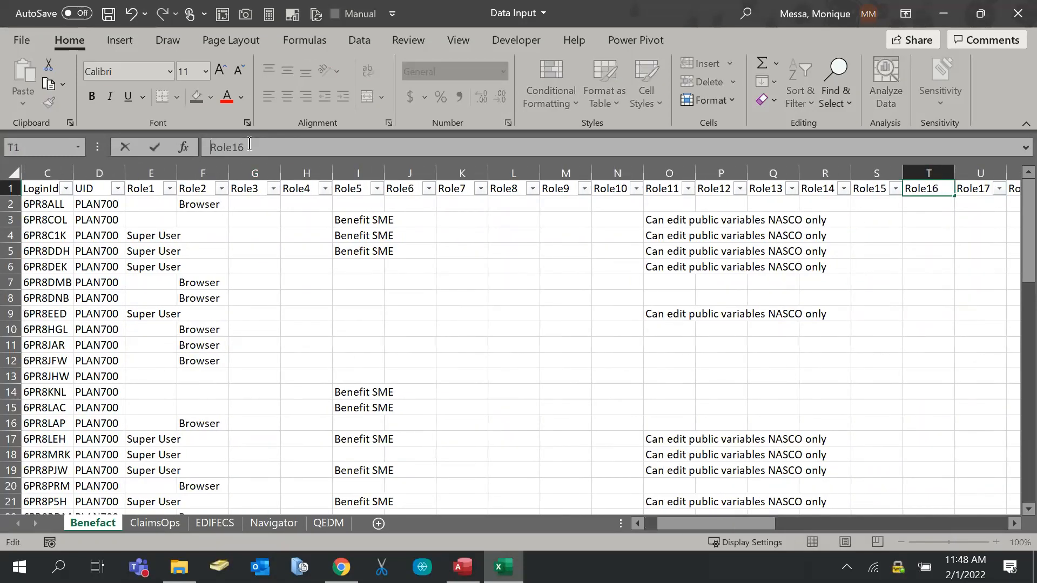
pyautogui.click(249, 143)
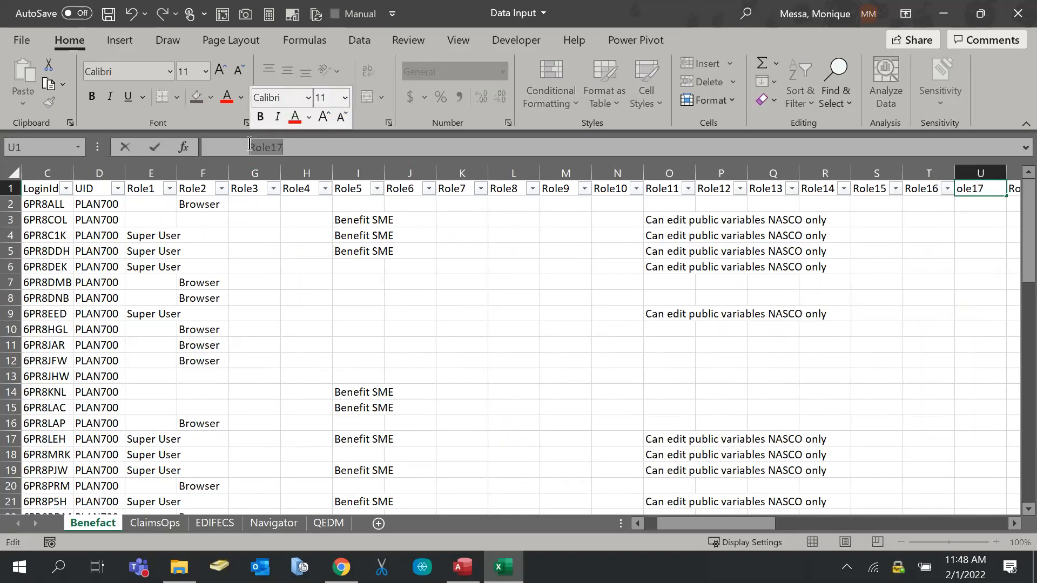
pyautogui.press('Tab')
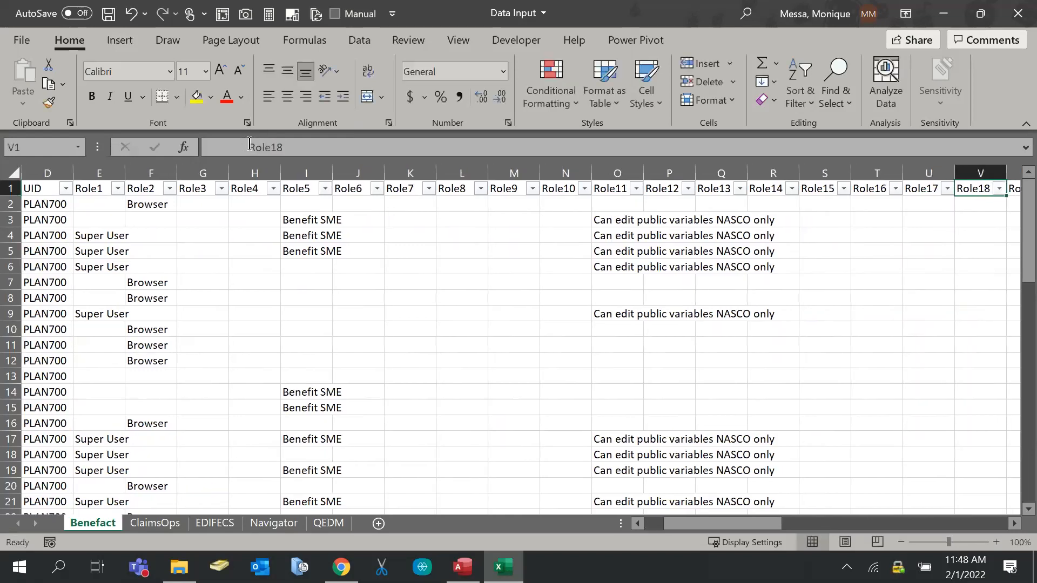
pyautogui.click(249, 143)
pyautogui.press('Tab')
pyautogui.click(249, 143)
pyautogui.press('Tab')
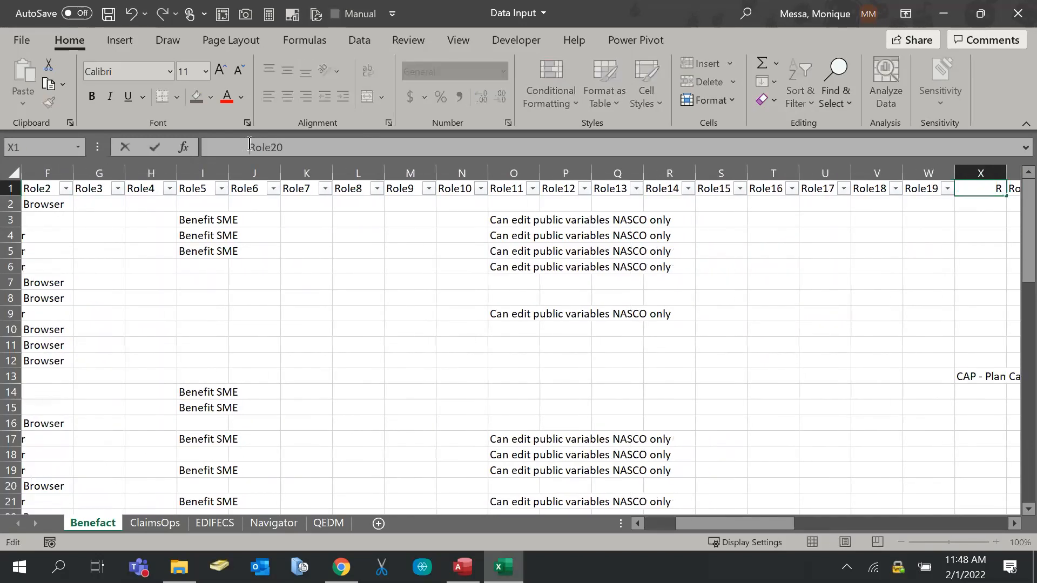
pyautogui.press('Tab')
pyautogui.click(249, 143)
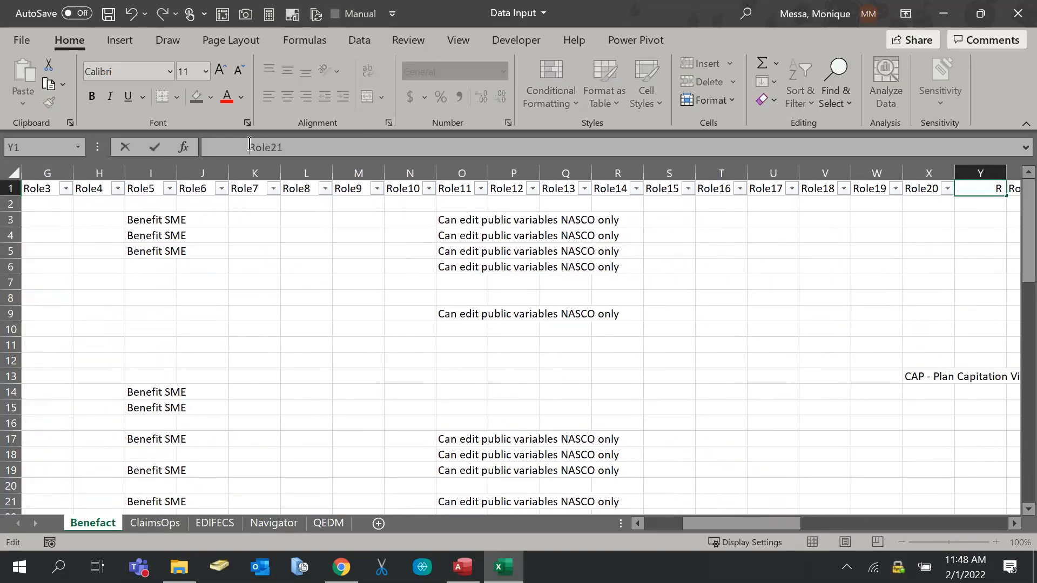
pyautogui.press('Tab')
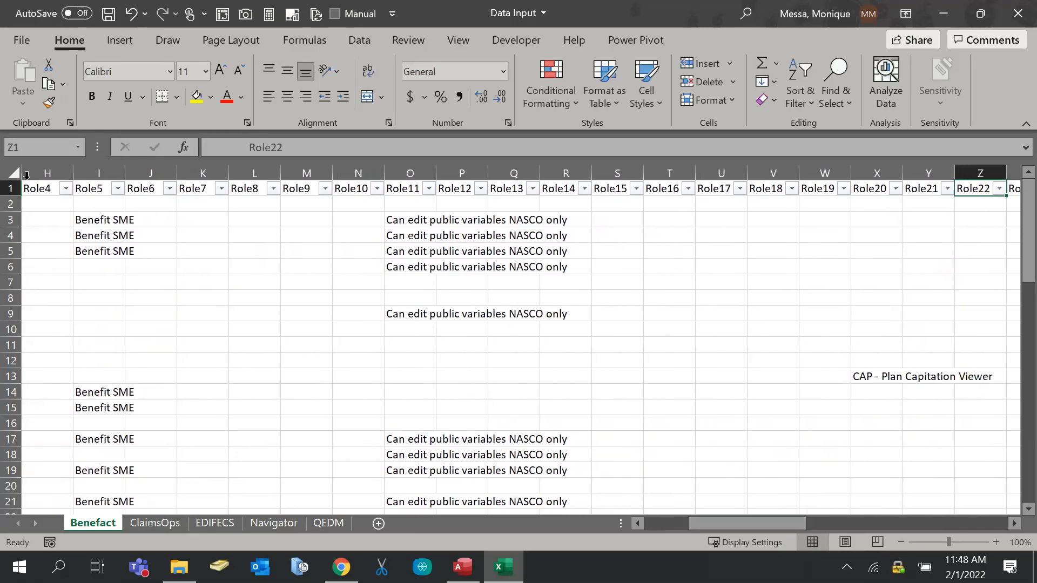
# Insert a blank row 2 beneath the Benefact headers
pyautogui.click(11, 204)
pyautogui.rightClick(11, 205)
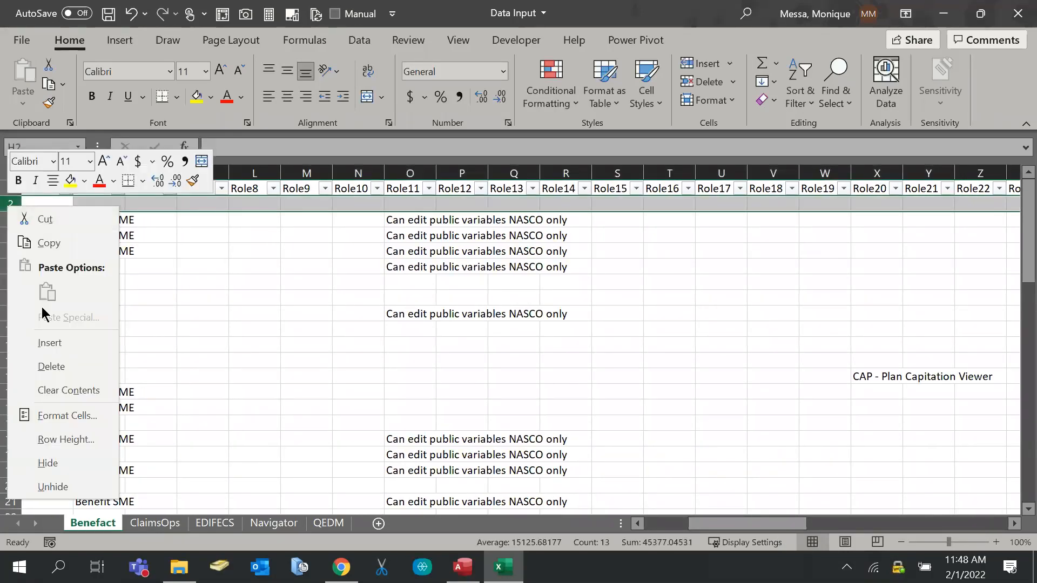
pyautogui.click(50, 344)
pyautogui.moveTo(788, 523); pyautogui.dragTo(745, 523)
# Enter =TRIM(CLEAN(A1)) in cell A2
pyautogui.click(45, 205)
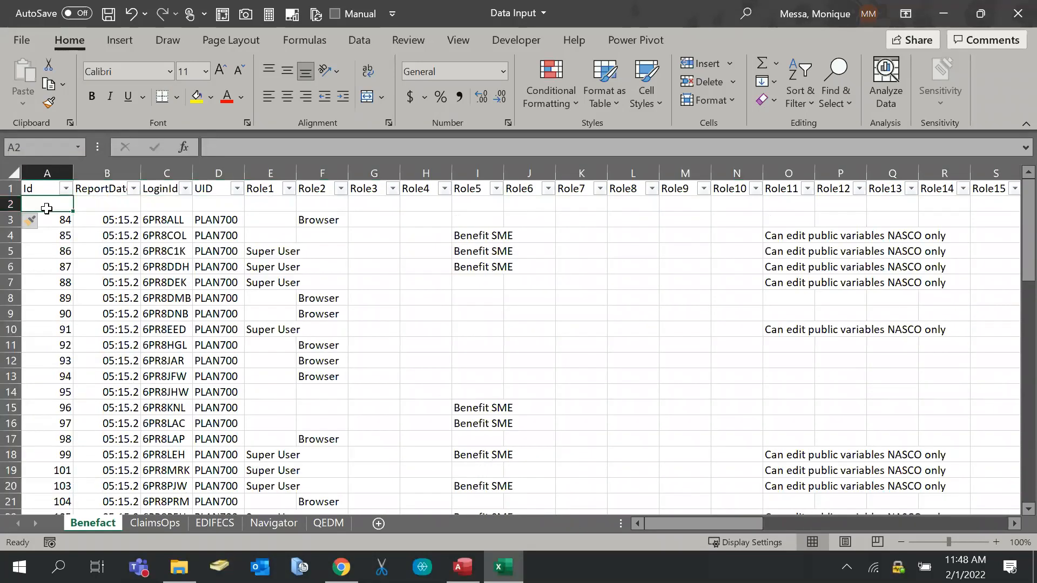
pyautogui.write('=trim')
pyautogui.press('Tab')
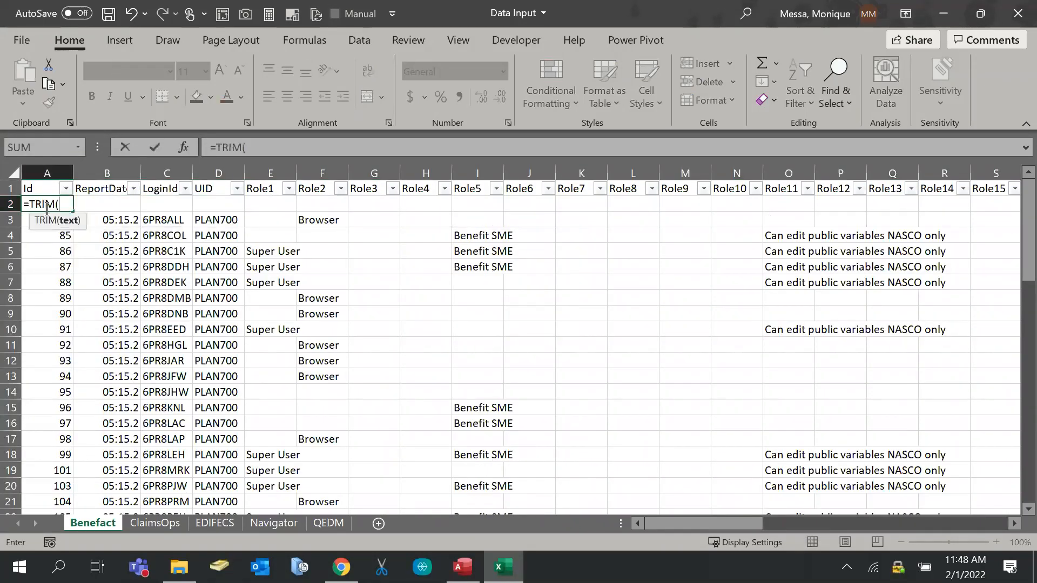
pyautogui.write('cl')
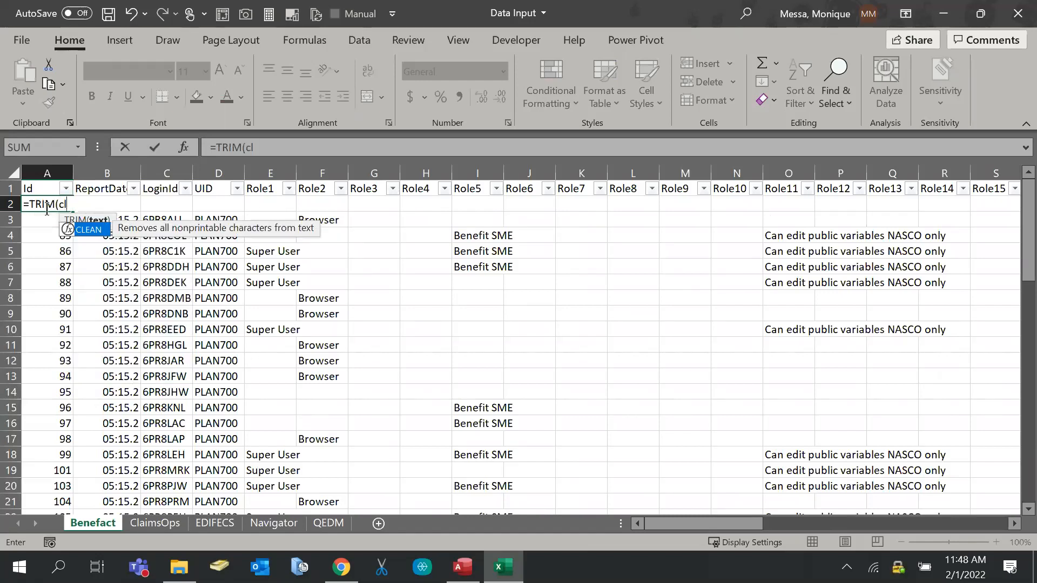
pyautogui.press('Tab')
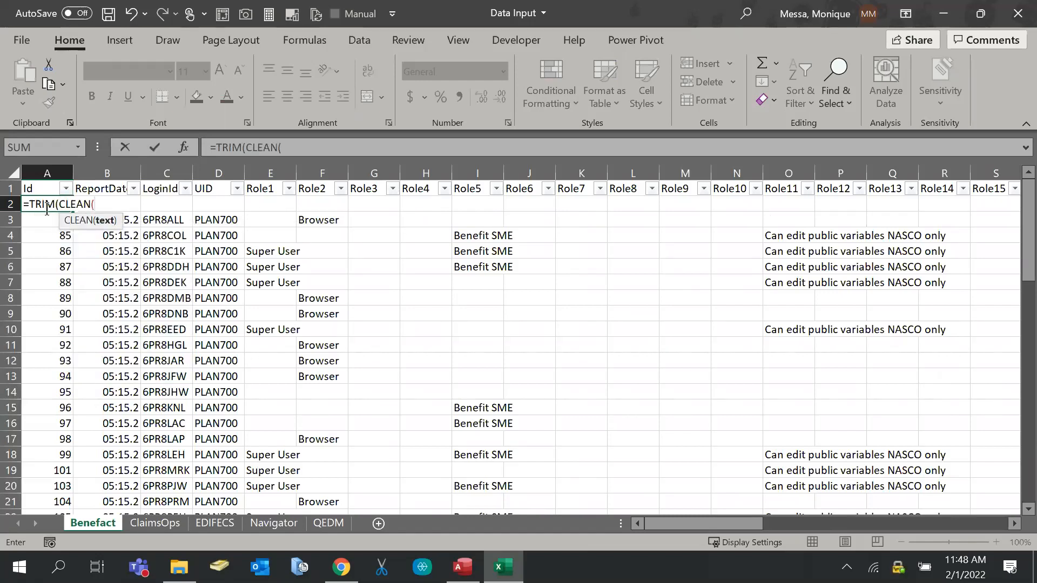
pyautogui.click(33, 188)
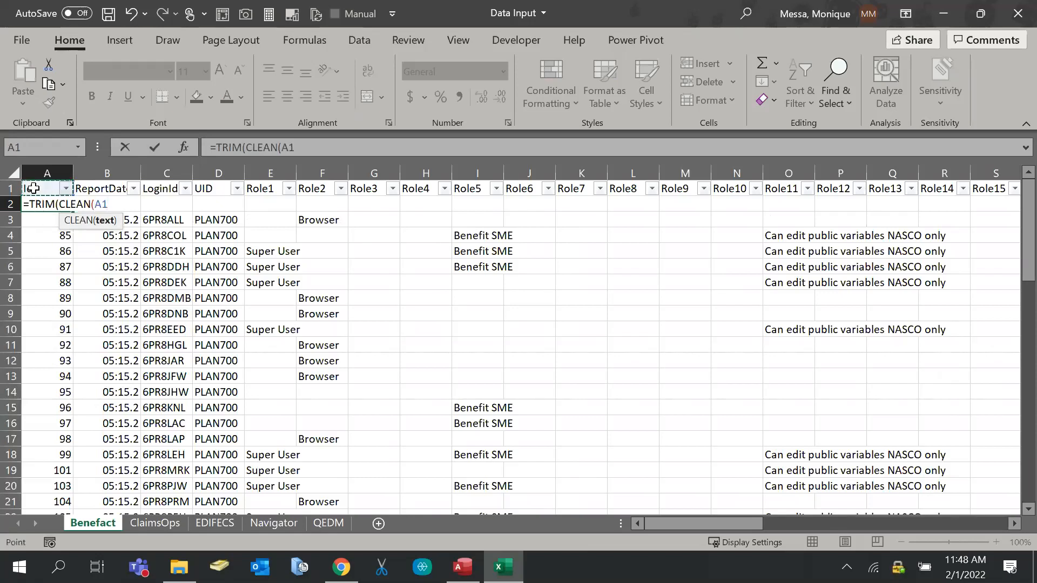
pyautogui.press('Return')
pyautogui.press('Return')
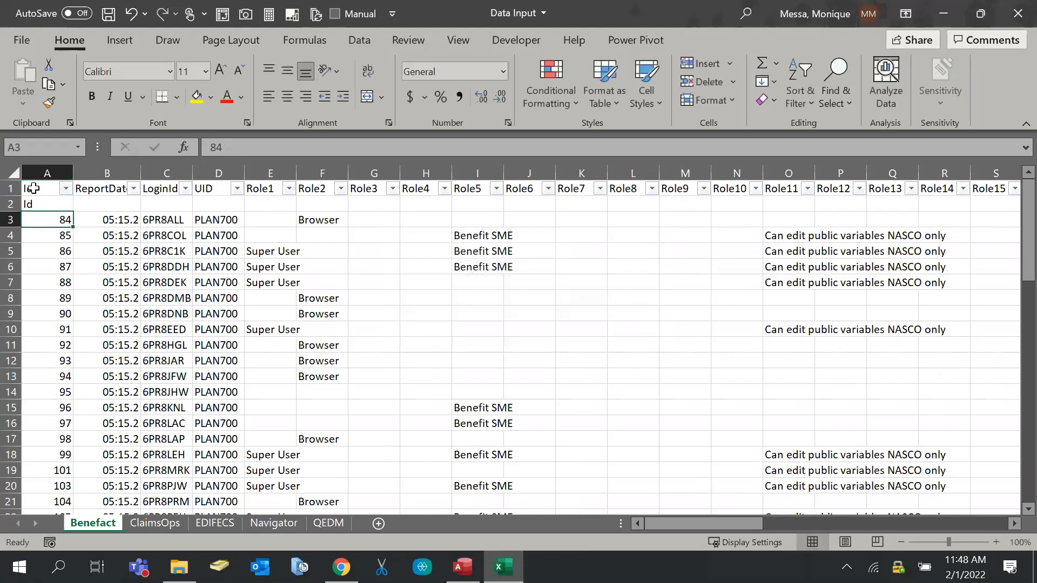
# Fill the A2 formula across row 2 through column BE
pyautogui.click(43, 205)
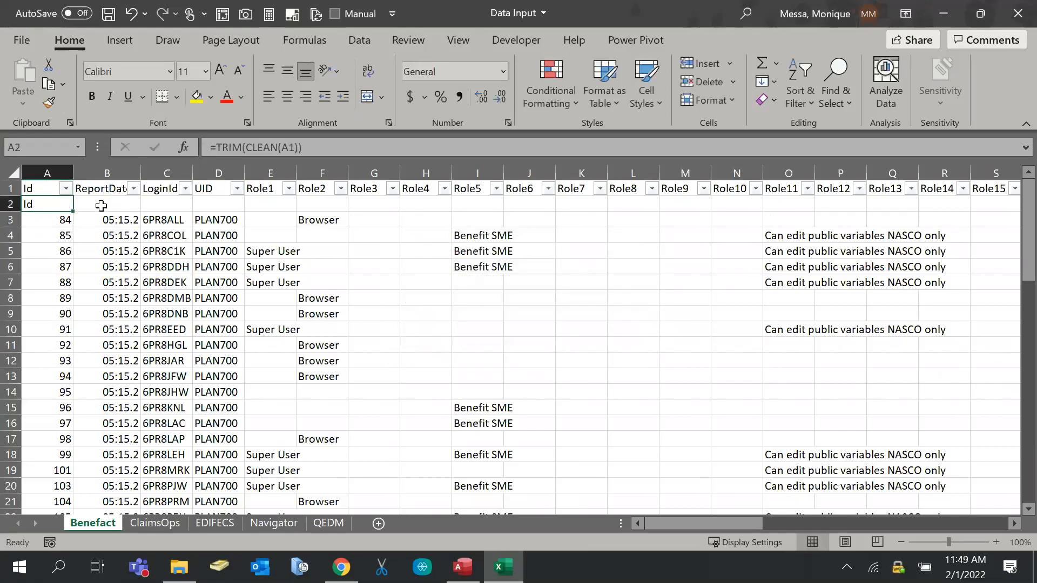
pyautogui.moveTo(75, 210); pyautogui.dragTo(837, 207)
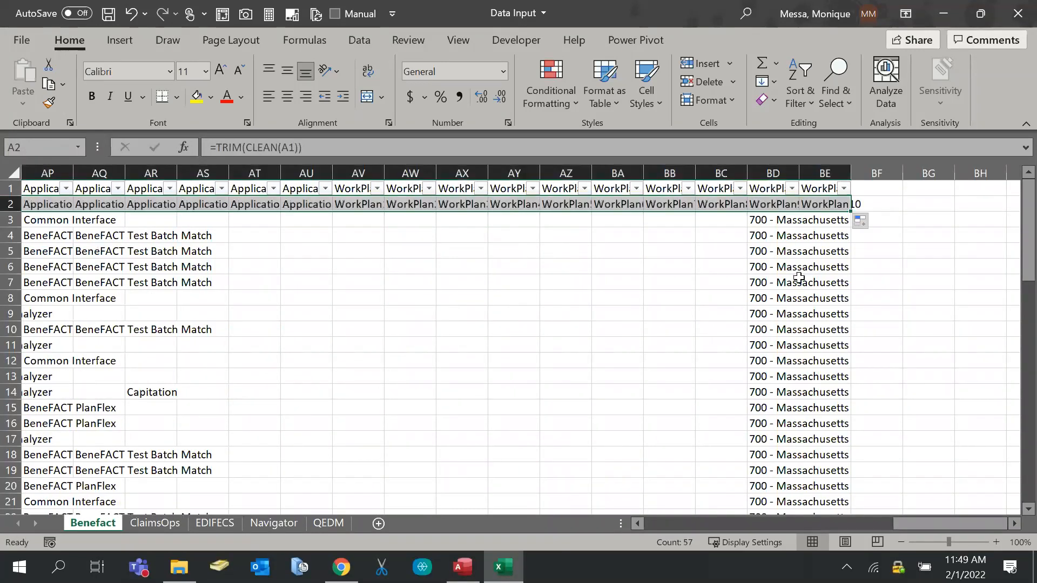
pyautogui.click(162, 205)
pyautogui.click(305, 73)
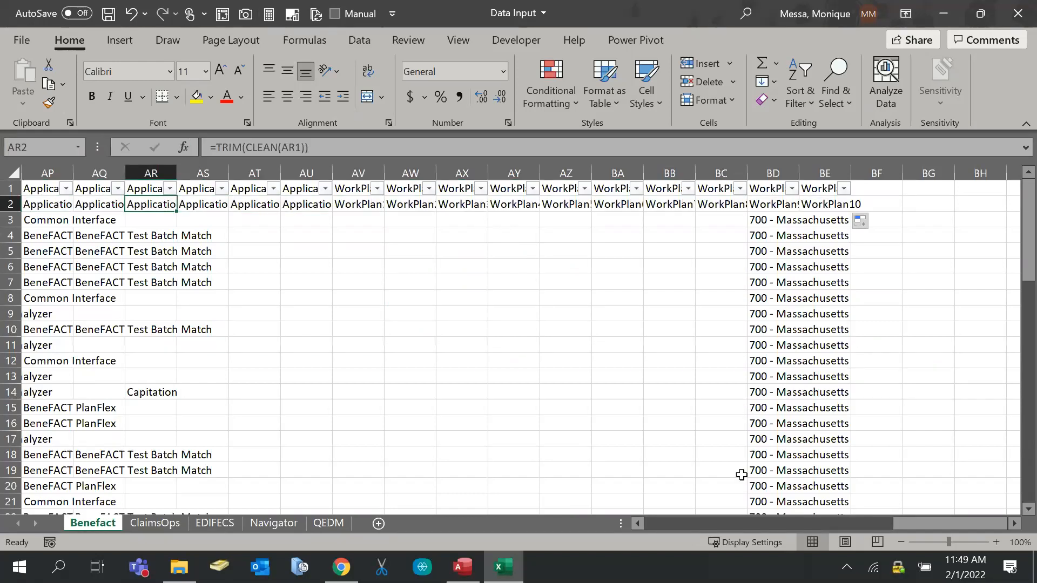
pyautogui.moveTo(914, 524); pyautogui.dragTo(181, 472)
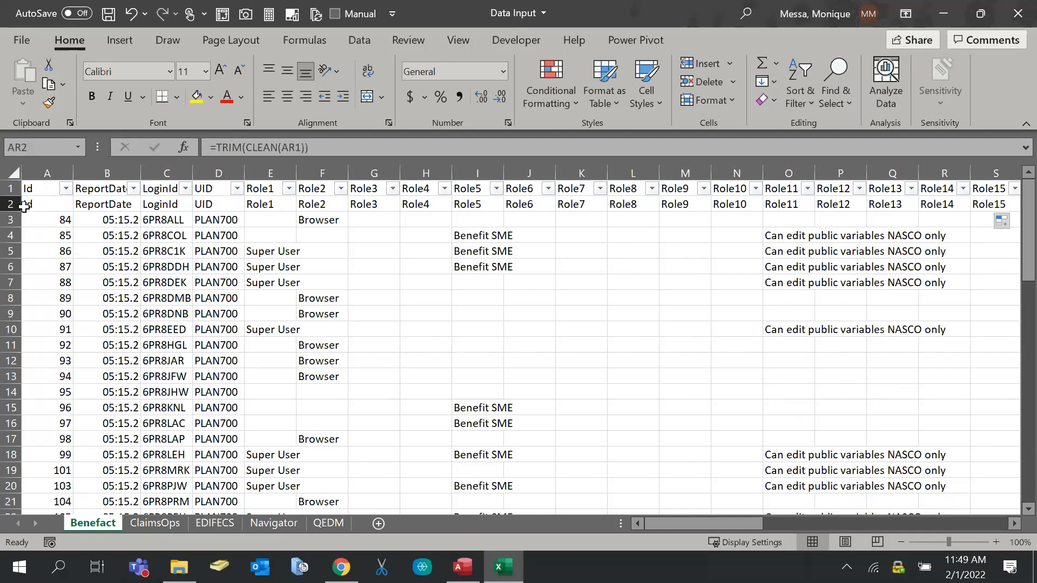
# Copy helper row 2 and paste it into A1 as values
pyautogui.click(6, 205)
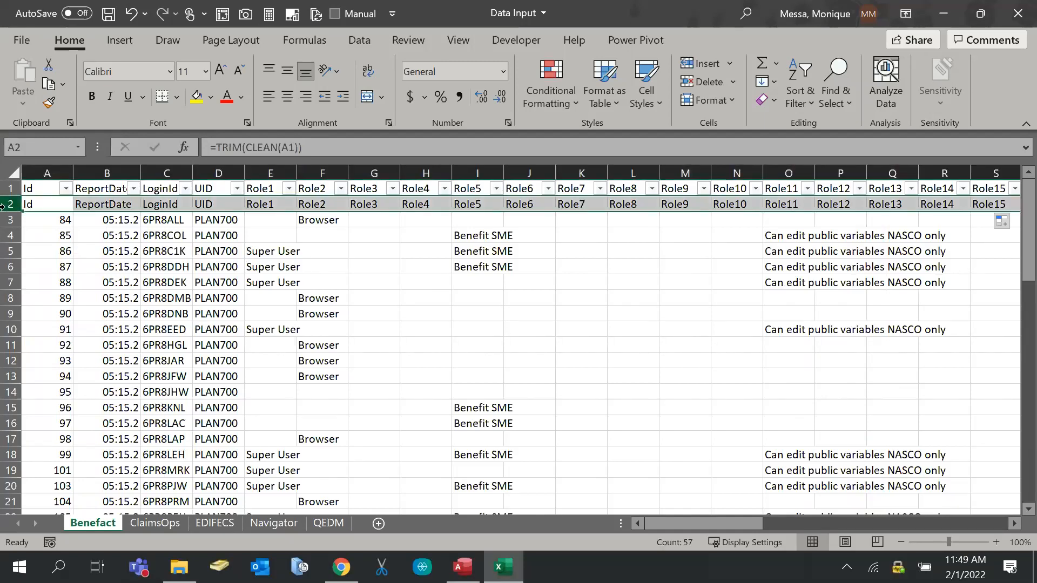
pyautogui.hotkey('ctrl', 'c')
pyautogui.click(33, 186)
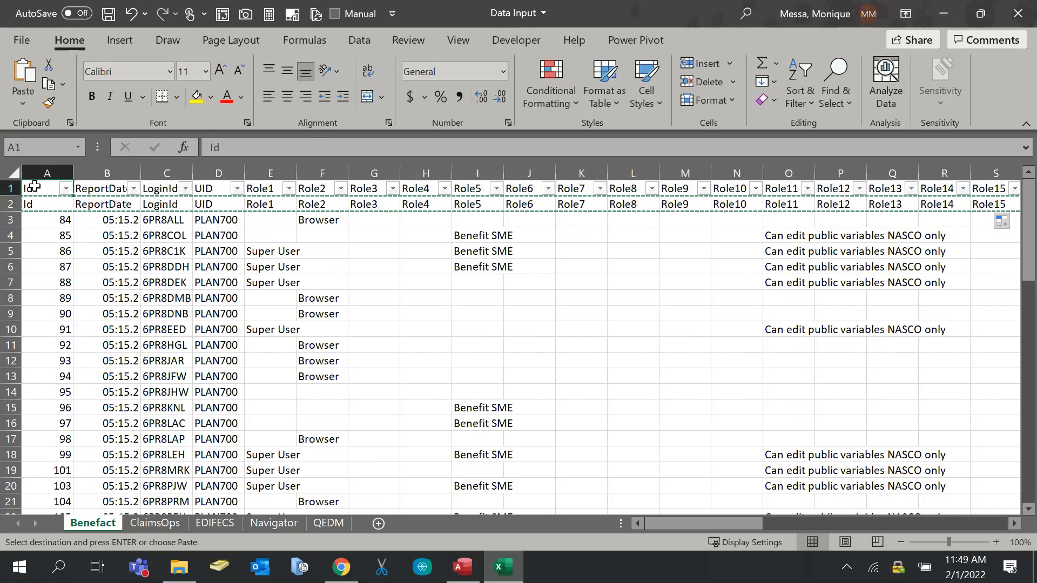
pyautogui.rightClick(34, 187)
pyautogui.click(98, 145)
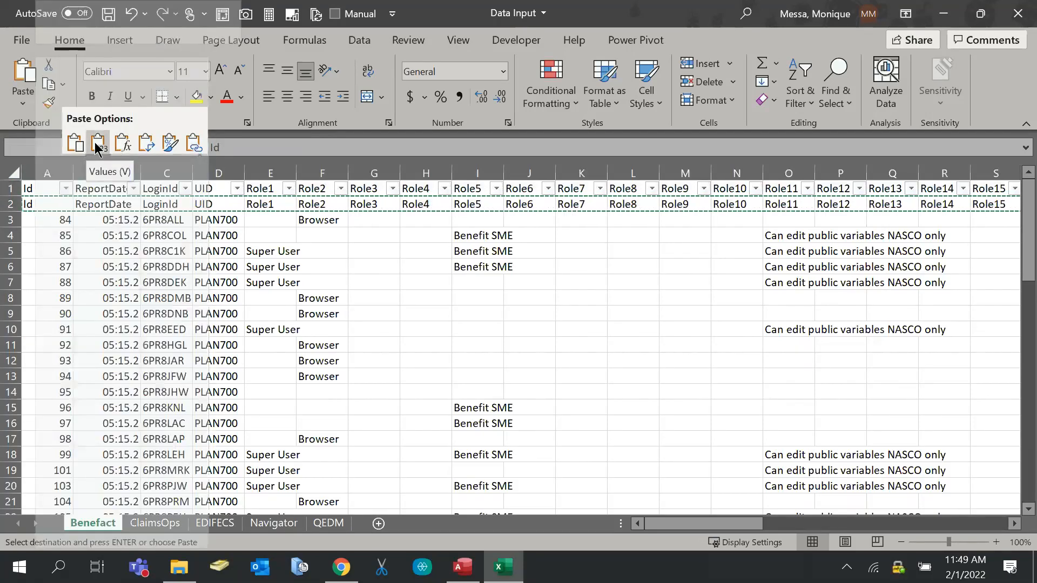
# Check the pasted header values along row 1 from P1 up to Application10
pyautogui.click(825, 185)
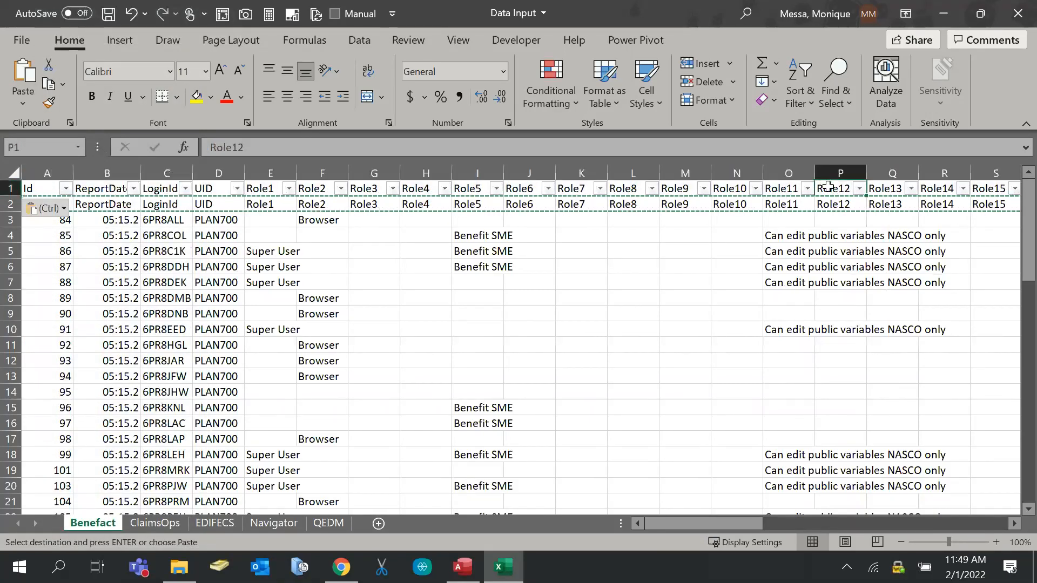
pyautogui.press('Right')
pyautogui.press('Right')
pyautogui.press('Right')
pyautogui.press('Right')
pyautogui.press('Right')
pyautogui.press('Right')
pyautogui.press('Right')
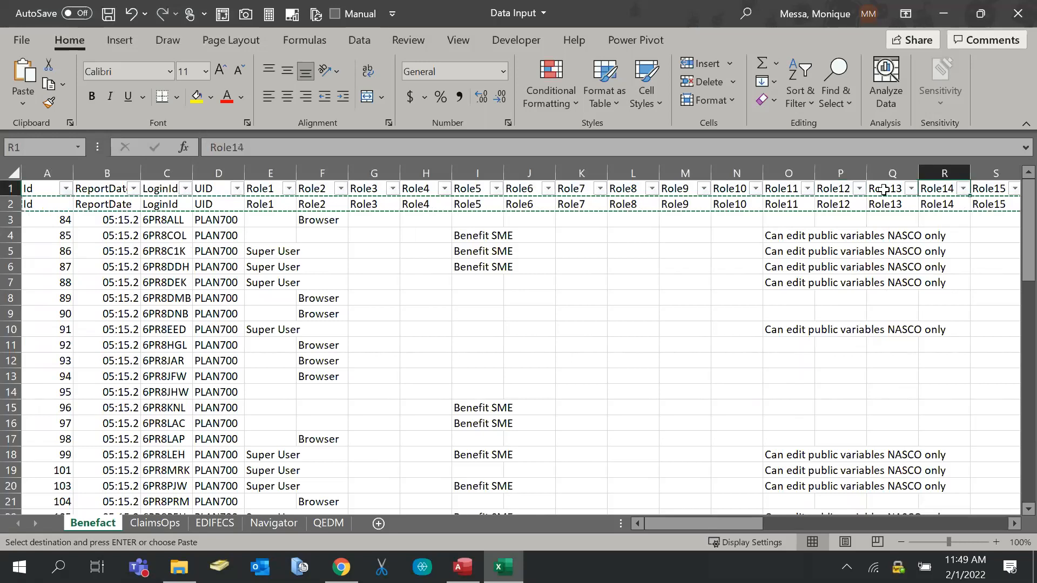
pyautogui.press('Right')
pyautogui.press('Right')
pyautogui.press('Right')
pyautogui.press('Right')
pyautogui.press('Right')
pyautogui.press('Right')
pyautogui.press('Right')
pyautogui.press('Right')
pyautogui.press('Right')
pyautogui.press('Right')
pyautogui.press('Right')
pyautogui.press('Right')
pyautogui.press('Right')
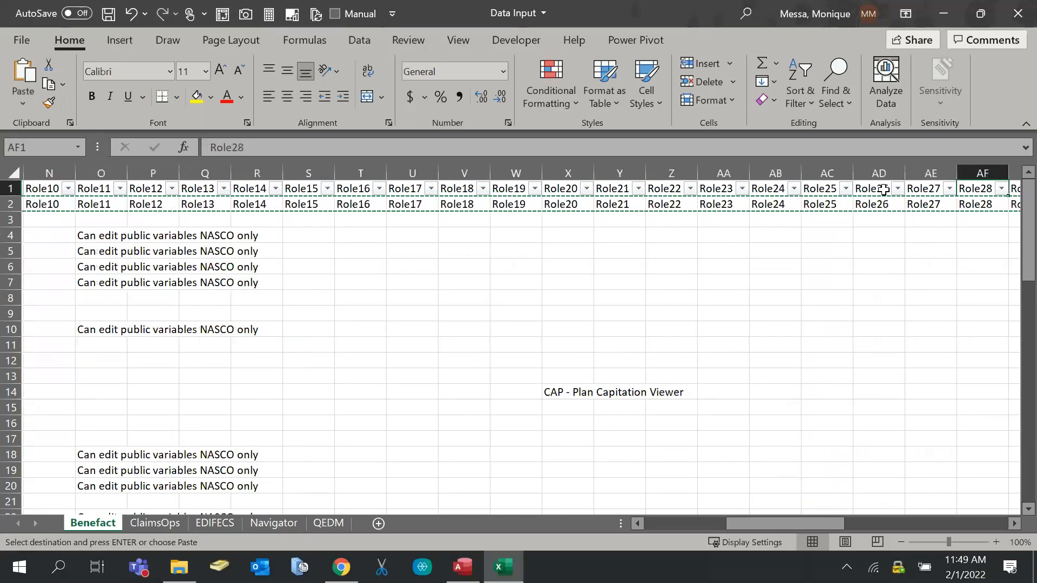
pyautogui.press('Right')
pyautogui.press('Right')
pyautogui.press('Right')
pyautogui.press('Right')
pyautogui.press('Right')
pyautogui.press('Right')
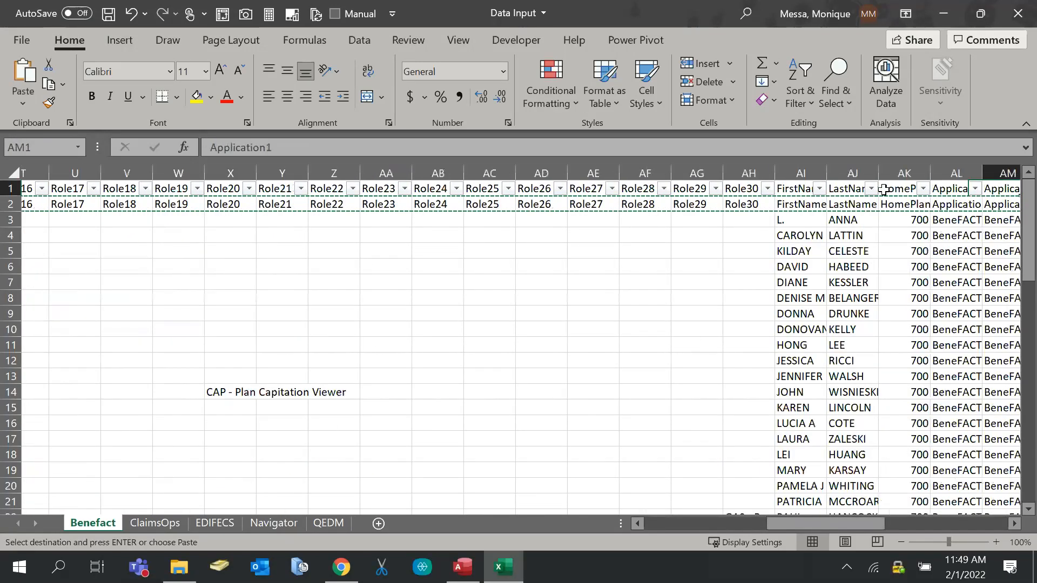
pyautogui.press('Right')
pyautogui.press('Right')
pyautogui.press('Right')
pyautogui.press('Right')
pyautogui.press('Right')
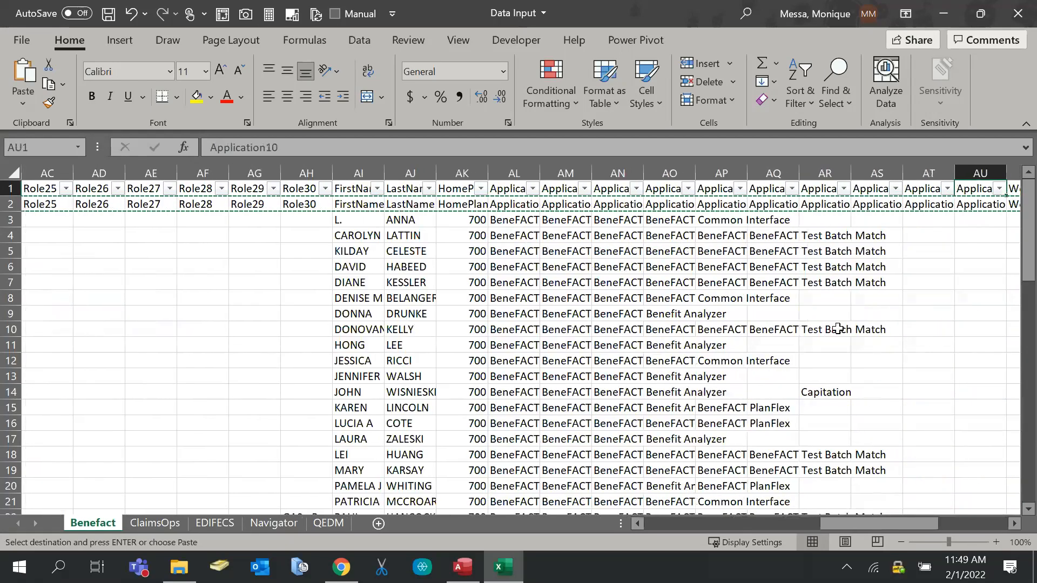
pyautogui.moveTo(870, 525); pyautogui.dragTo(697, 523)
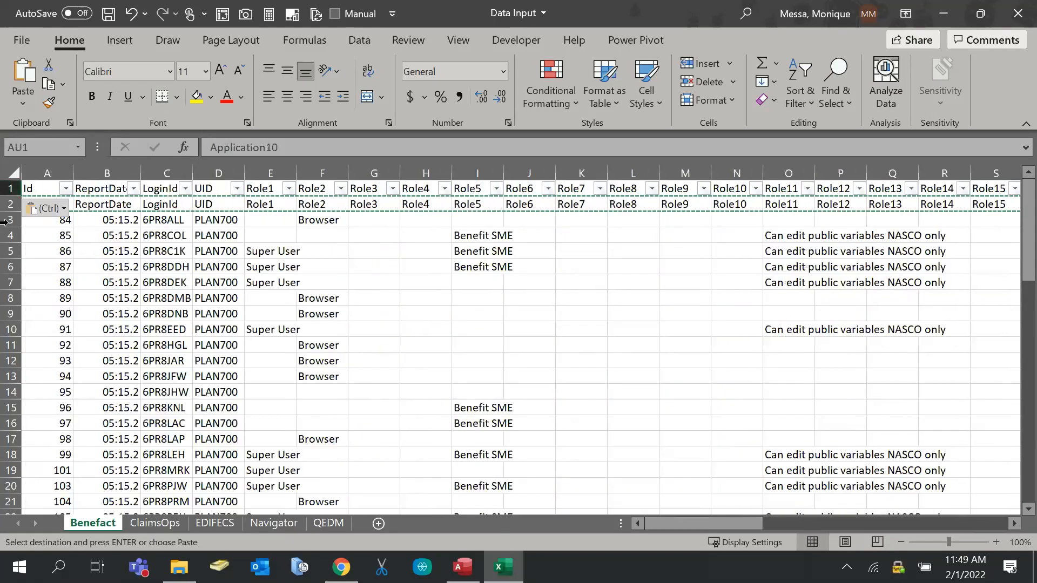
# Delete the TRIM(CLEAN) helper row 2 and return to cell A1
pyautogui.click(3, 206)
pyautogui.rightClick(2, 204)
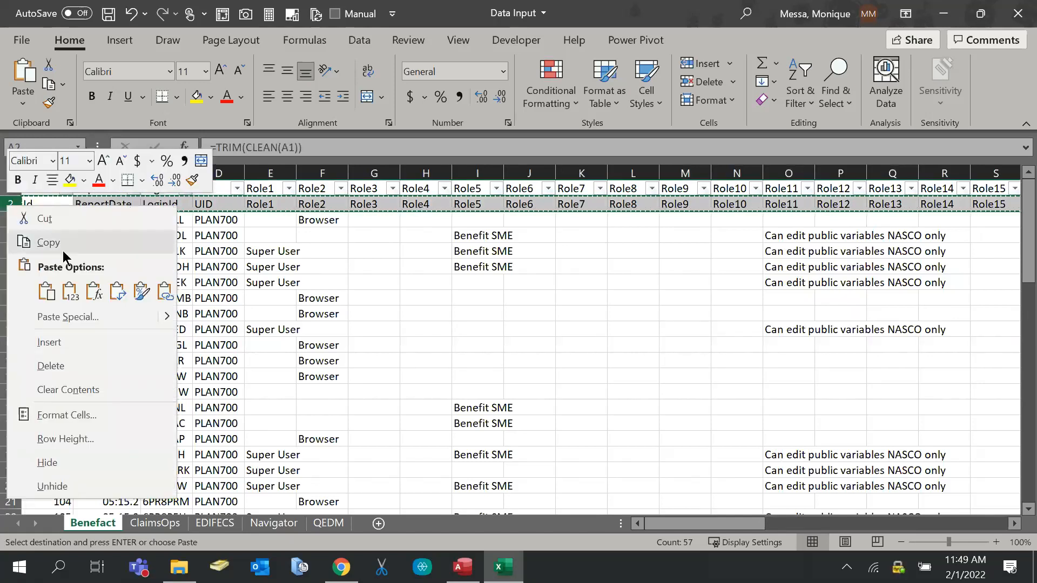
pyautogui.click(66, 363)
pyautogui.click(33, 192)
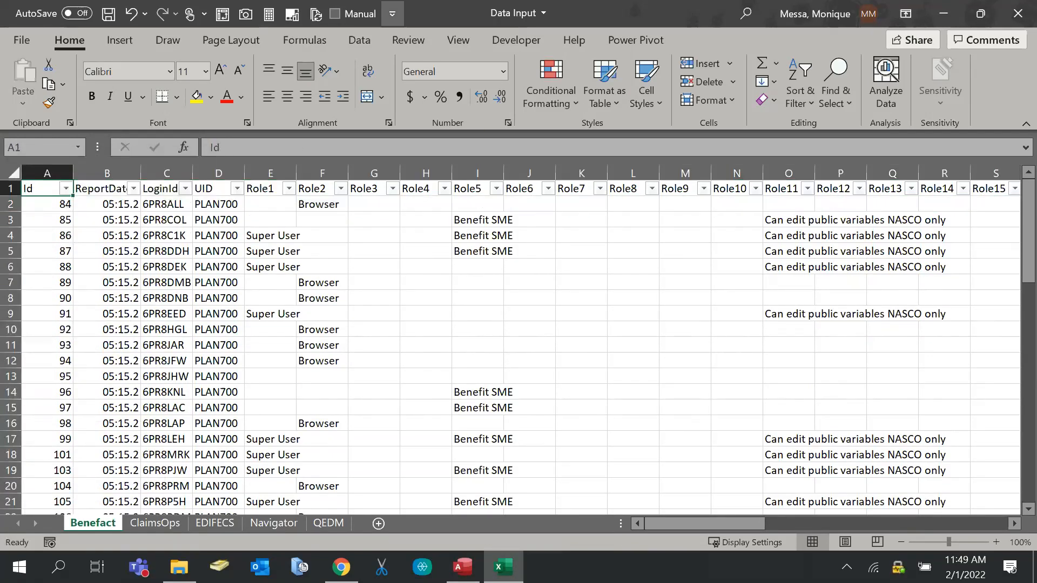
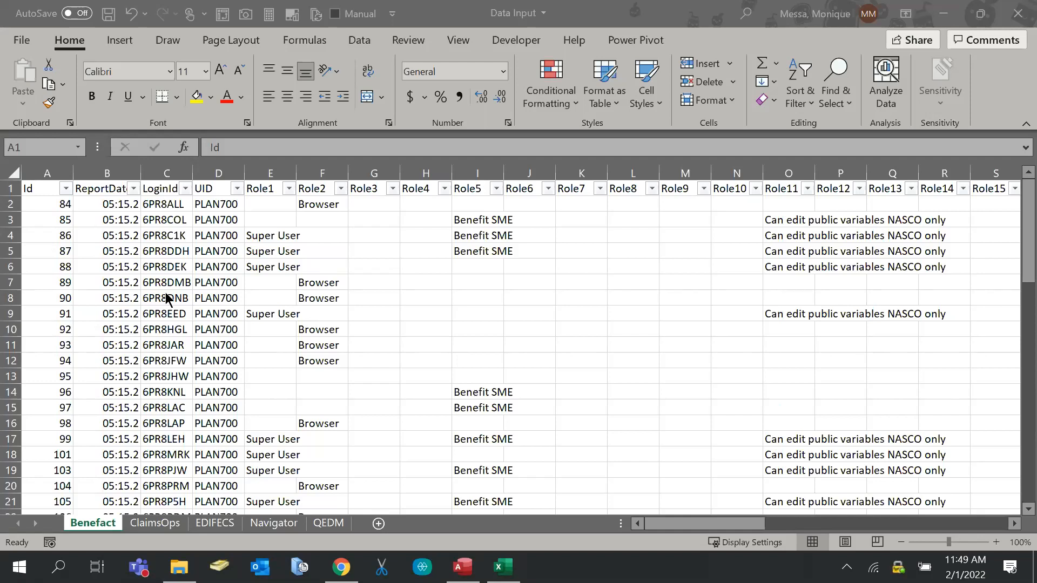
# Save the Data Input workbook and check the ClaimsOps column headings
pyautogui.click(60, 206)
pyautogui.hotkey('ctrl', 's')
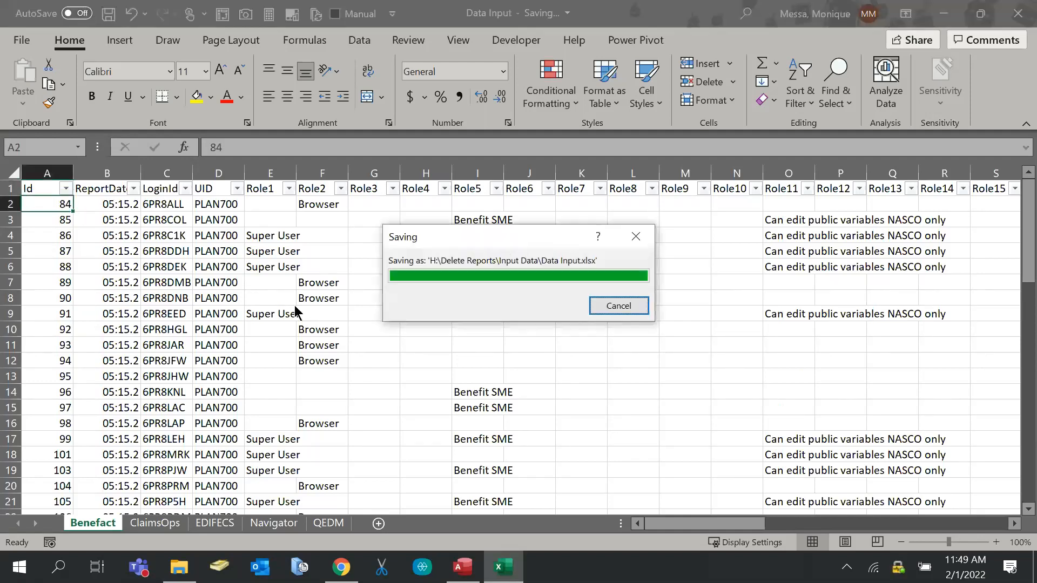
pyautogui.click(161, 524)
pyautogui.click(45, 192)
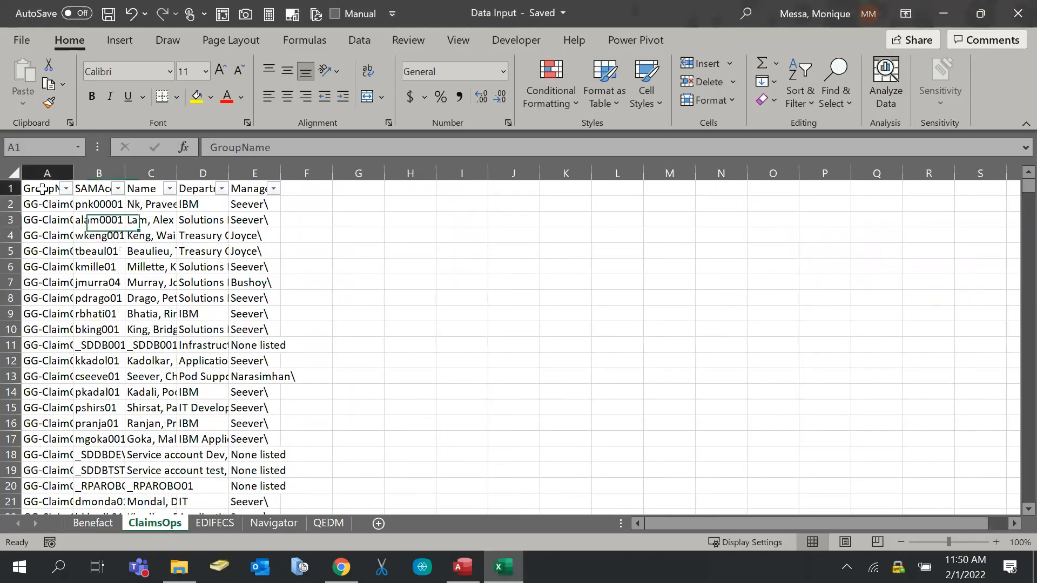
pyautogui.press('Right')
pyautogui.press('Right')
pyautogui.press('Right')
pyautogui.press('Right')
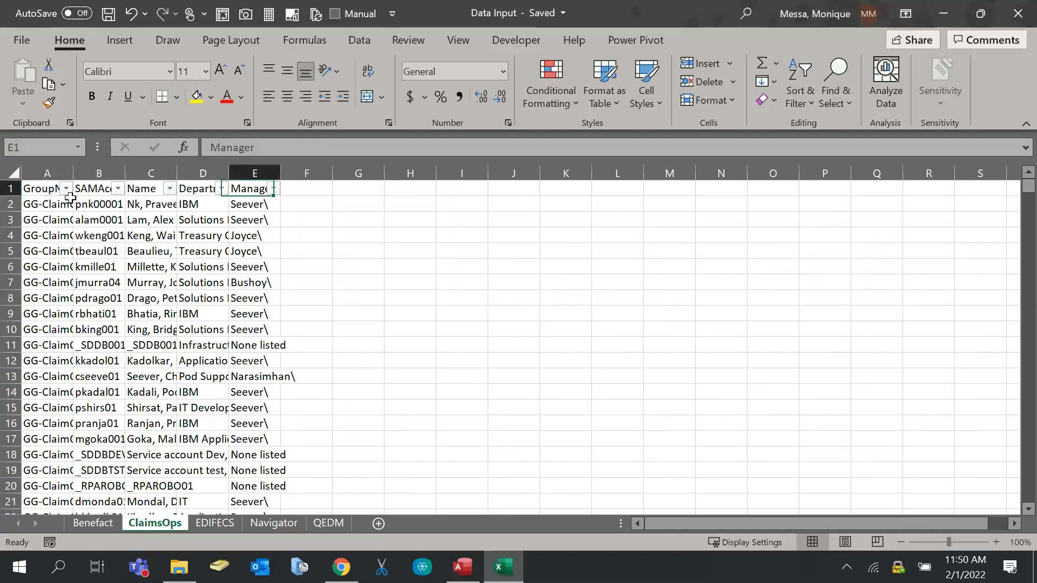
# Check the column headings on the EDIFECS and Navigator sheets
pyautogui.click(205, 524)
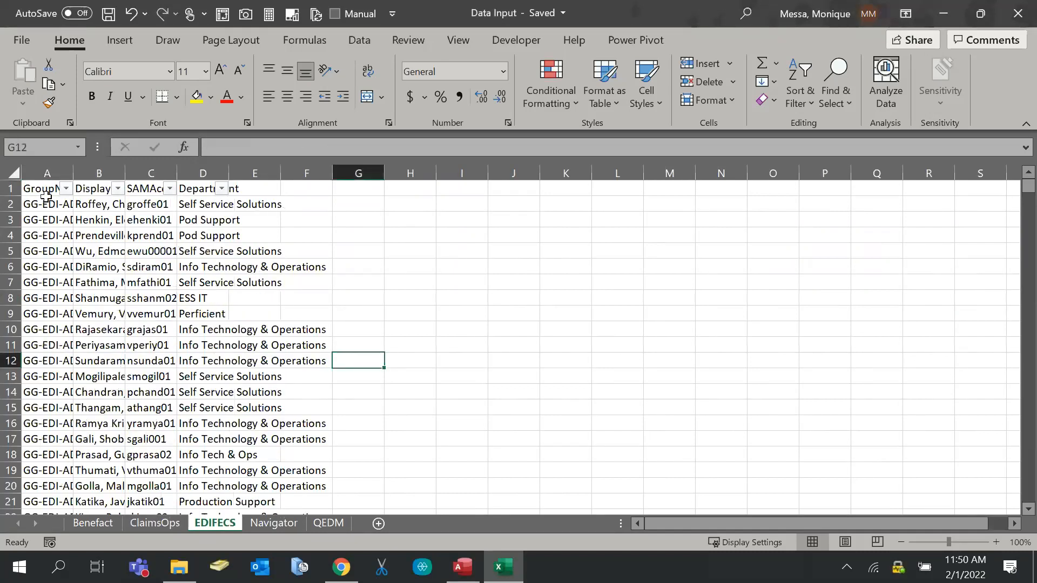
pyautogui.click(45, 203)
pyautogui.click(44, 190)
pyautogui.press('Right')
pyautogui.press('Right')
pyautogui.press('Right')
pyautogui.press('Right')
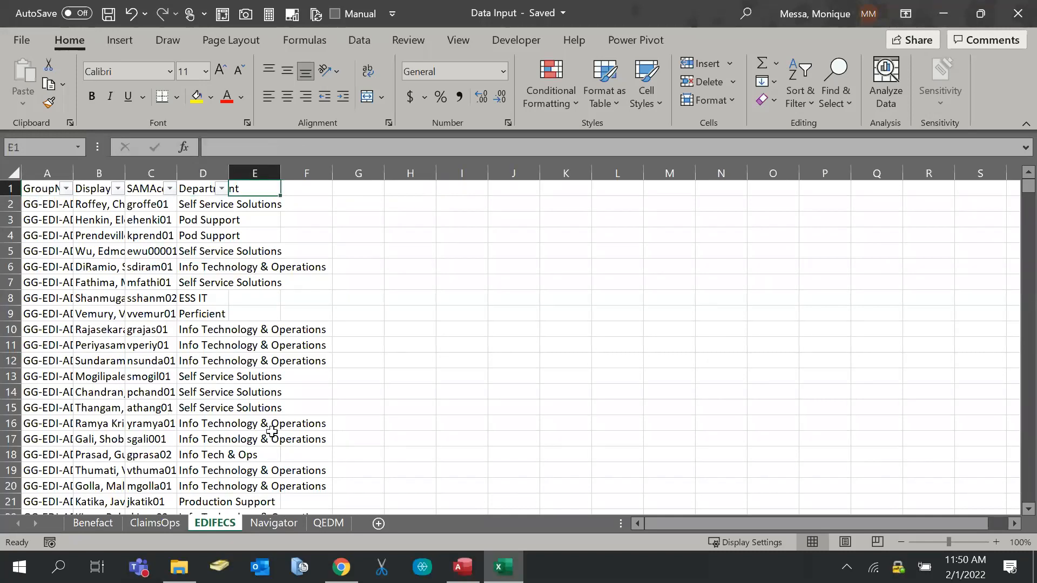
pyautogui.click(274, 523)
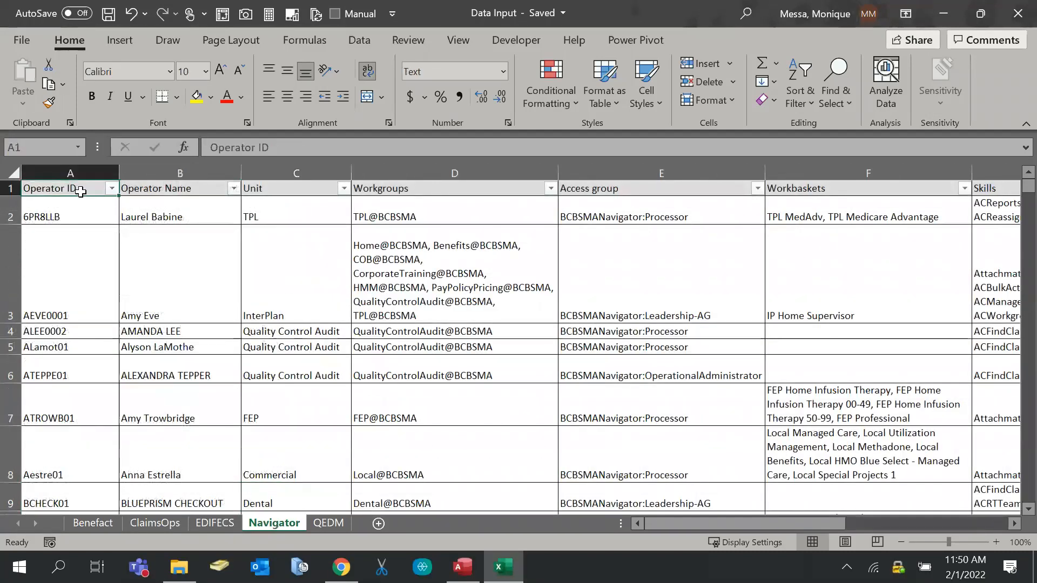
pyautogui.press('Right')
pyautogui.press('Right')
pyautogui.press('Right')
pyautogui.press('Right')
pyautogui.press('Right')
pyautogui.press('Right')
pyautogui.press('Right')
pyautogui.press('Right')
pyautogui.press('Right')
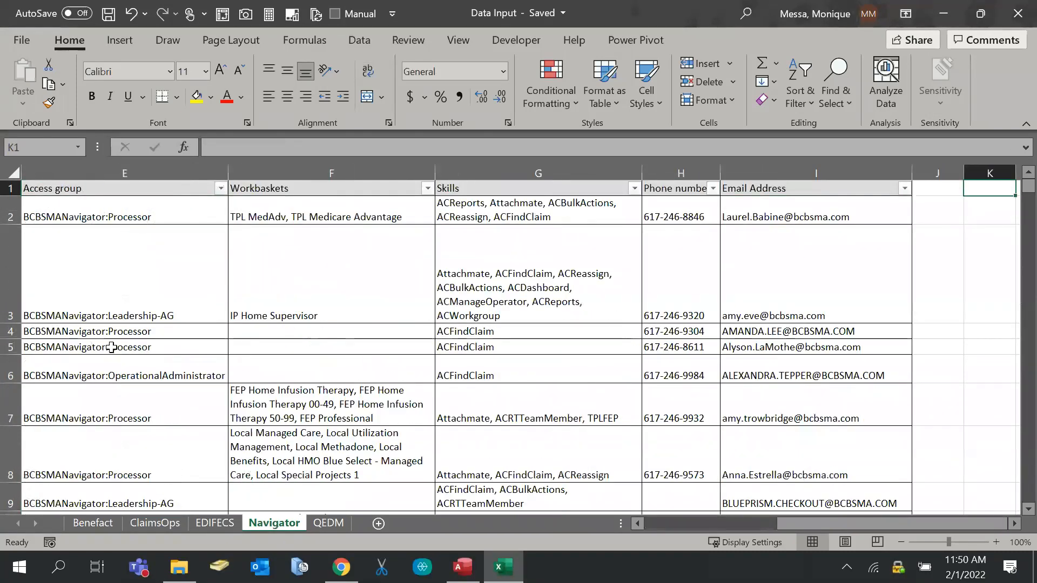
# Check the QEDM column headings, then go back to the Benefact sheet
pyautogui.click(330, 525)
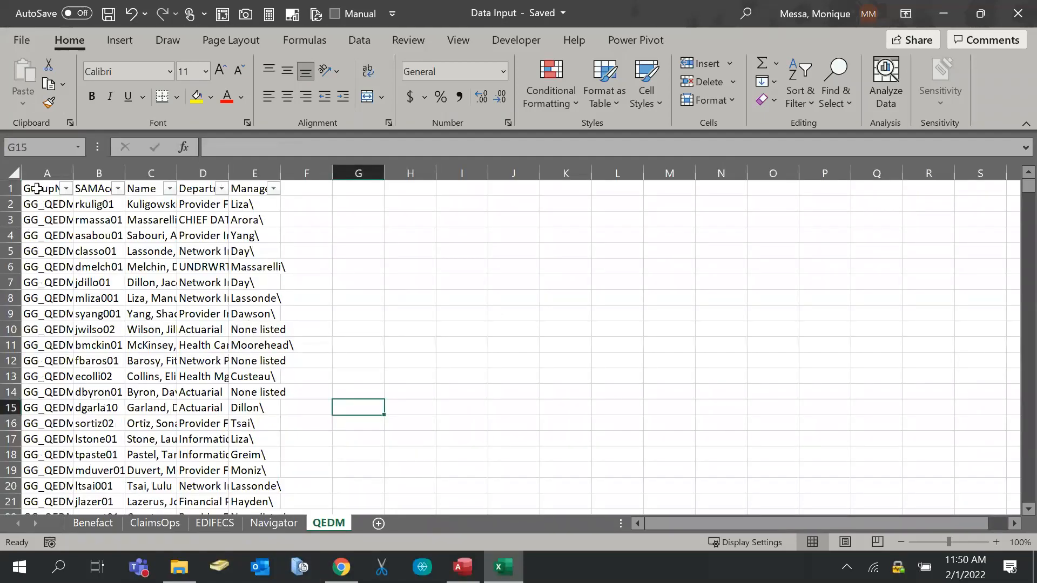
pyautogui.click(43, 194)
pyautogui.press('Right')
pyautogui.press('Right')
pyautogui.press('Right')
pyautogui.press('Right')
pyautogui.press('Right')
pyautogui.click(405, 329)
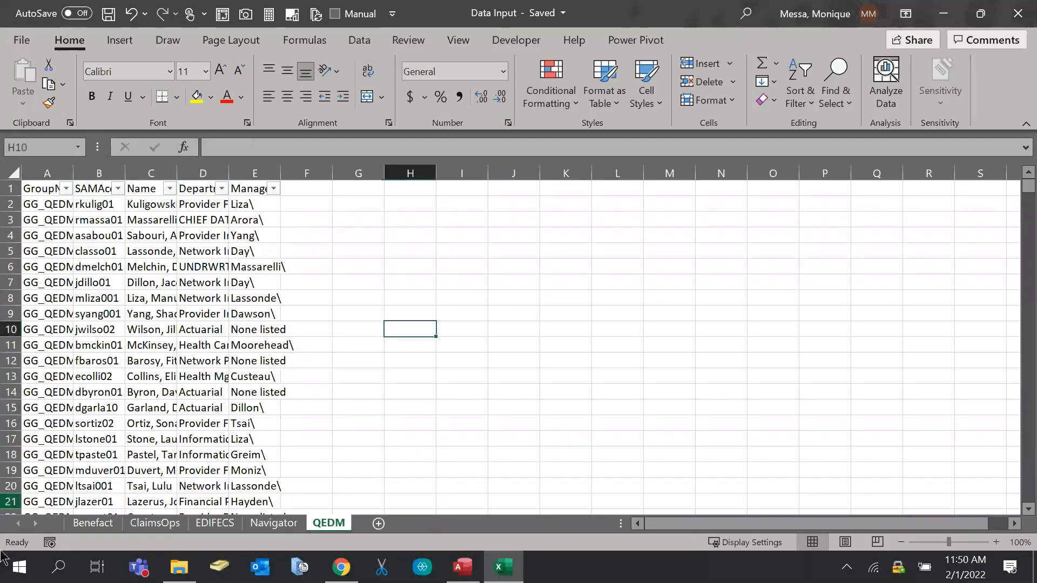
pyautogui.click(79, 527)
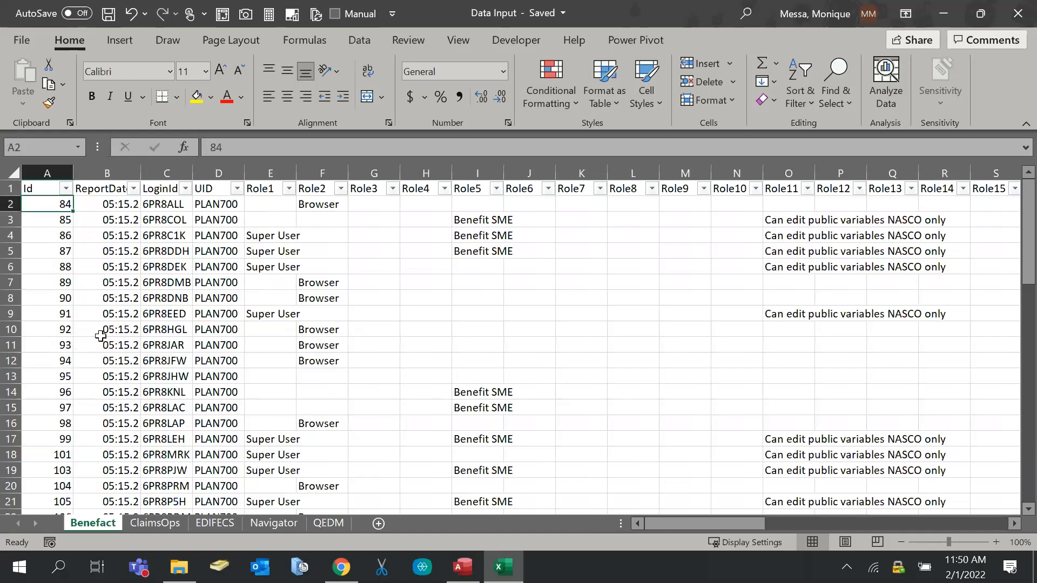
# Close Excel and start an Excel import from Access's New Data Source menu
pyautogui.click(1029, 13)
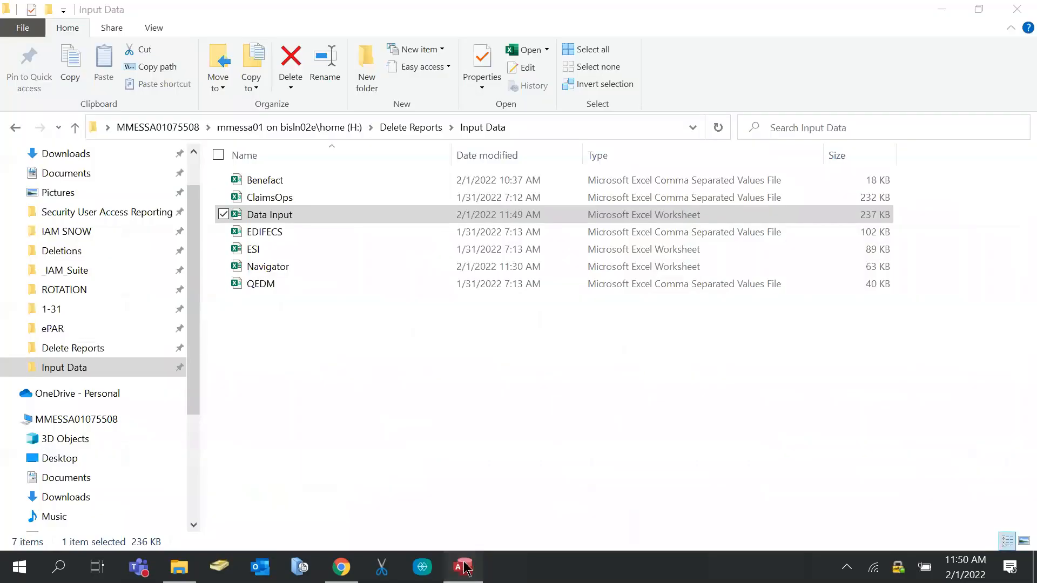
pyautogui.click(463, 567)
pyautogui.click(29, 86)
pyautogui.moveTo(81, 137)
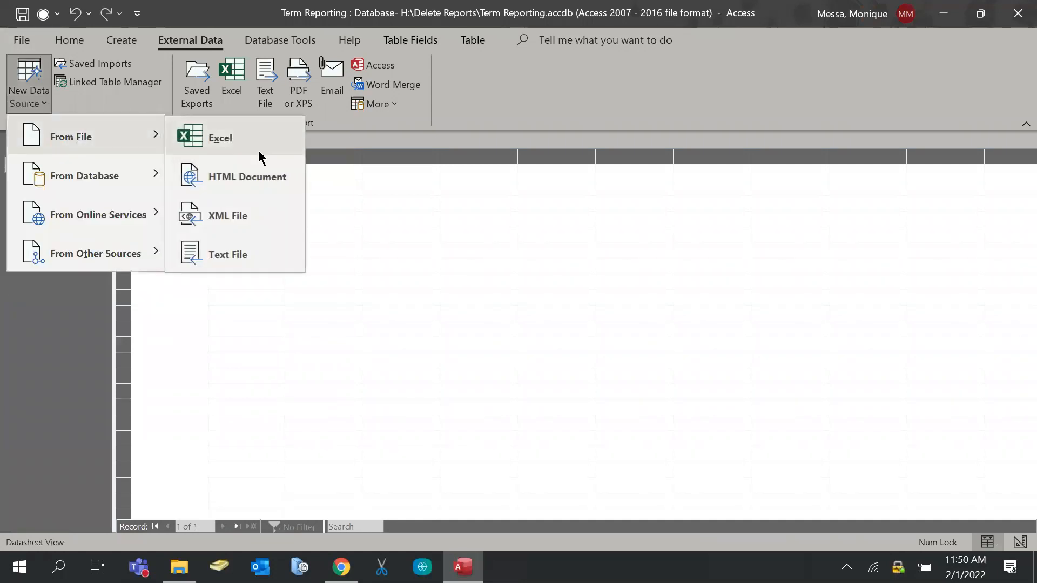
pyautogui.click(251, 138)
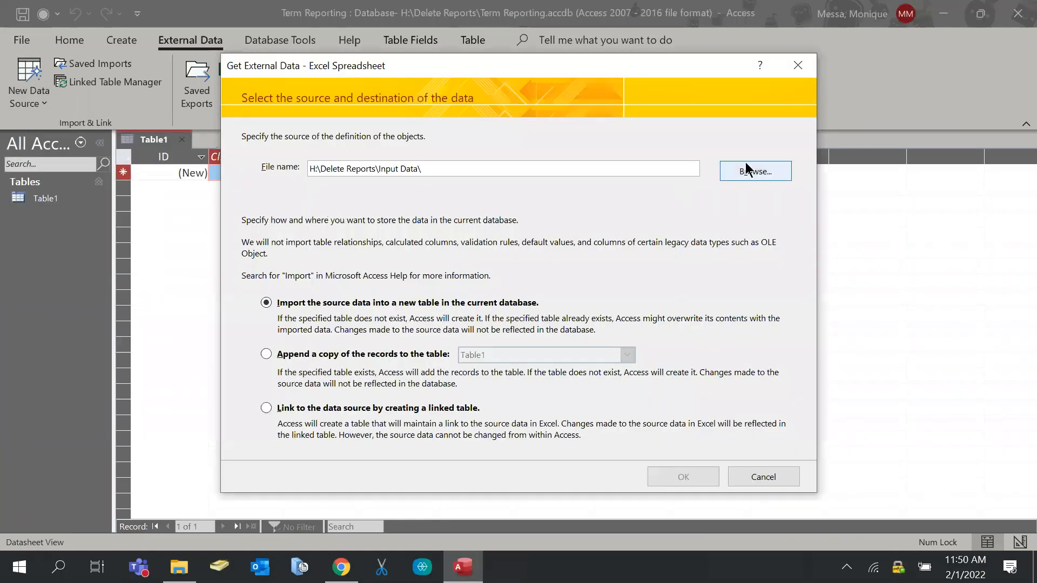
# Choose Data Input.xlsx as the source, importing into a new table
pyautogui.click(750, 172)
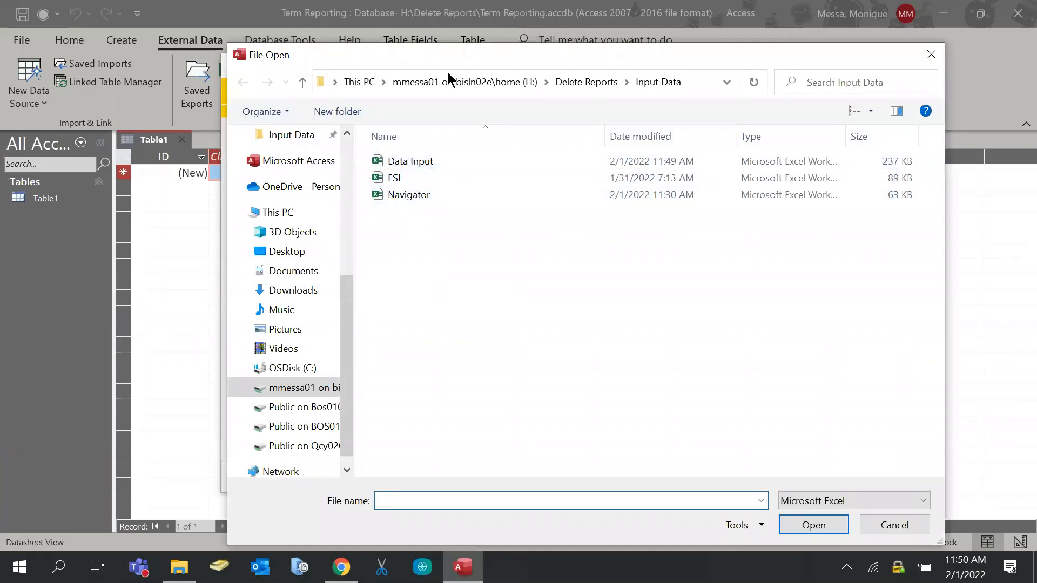
pyautogui.click(402, 162)
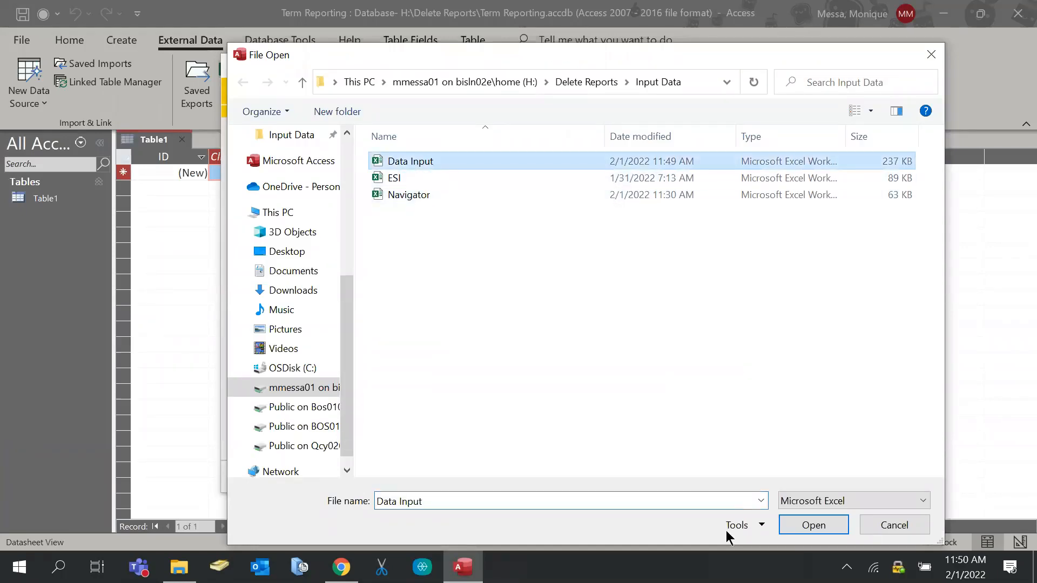
pyautogui.click(790, 533)
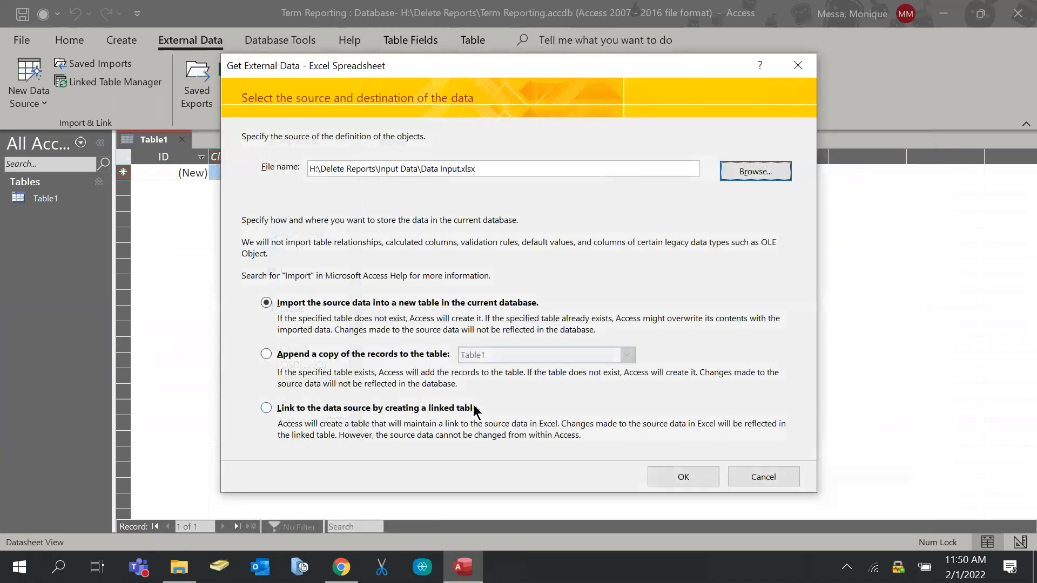
pyautogui.click(682, 477)
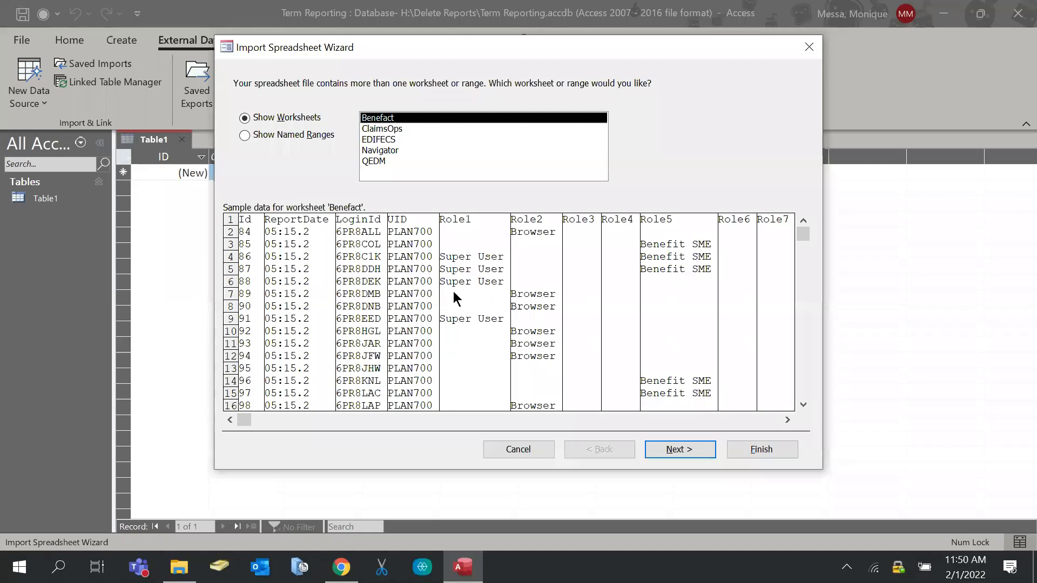
# Import the Benefact sheet using first-row field names and no primary key
pyautogui.click(672, 451)
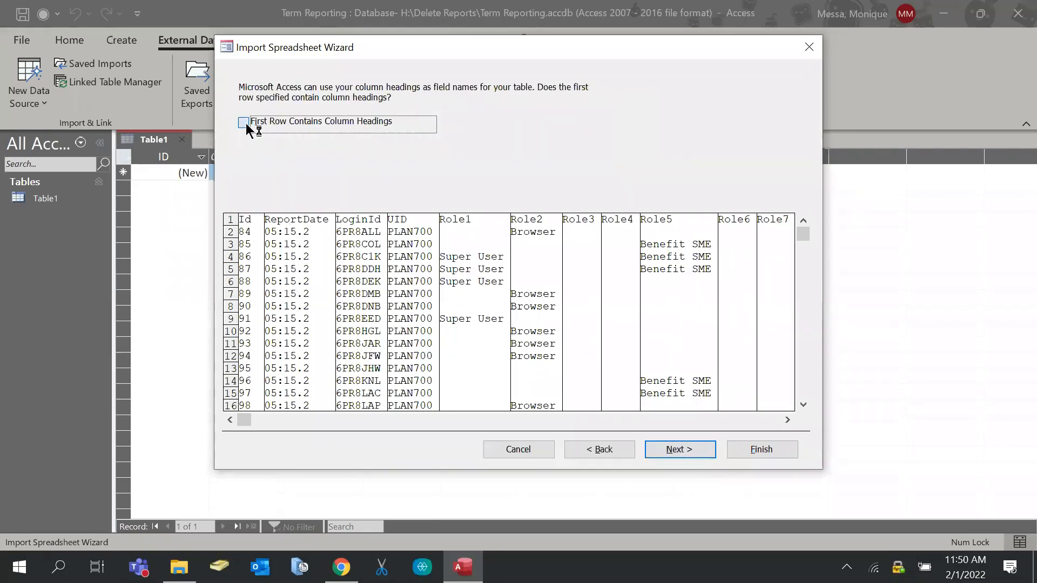
pyautogui.click(244, 123)
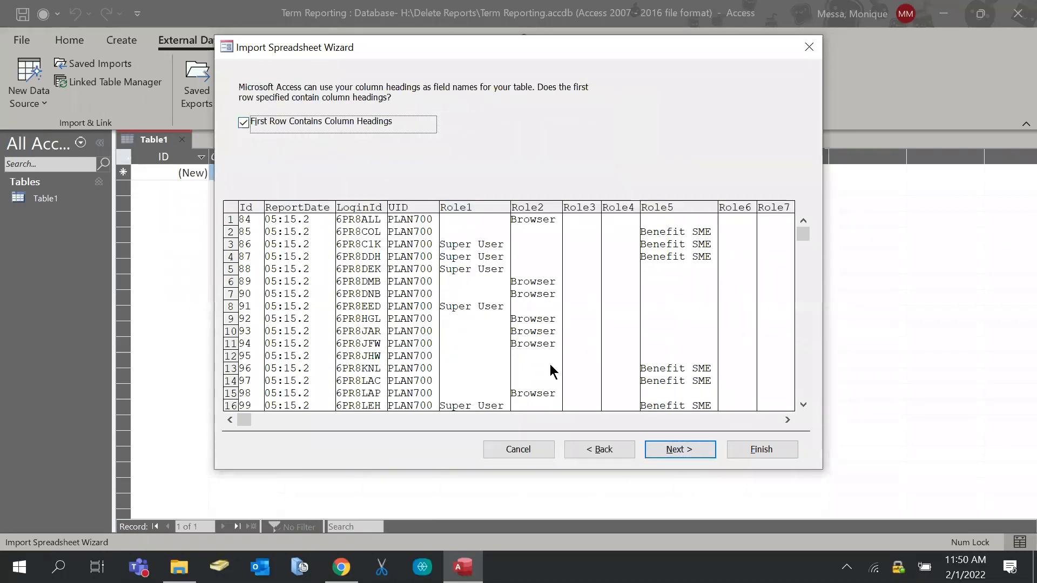
pyautogui.click(701, 449)
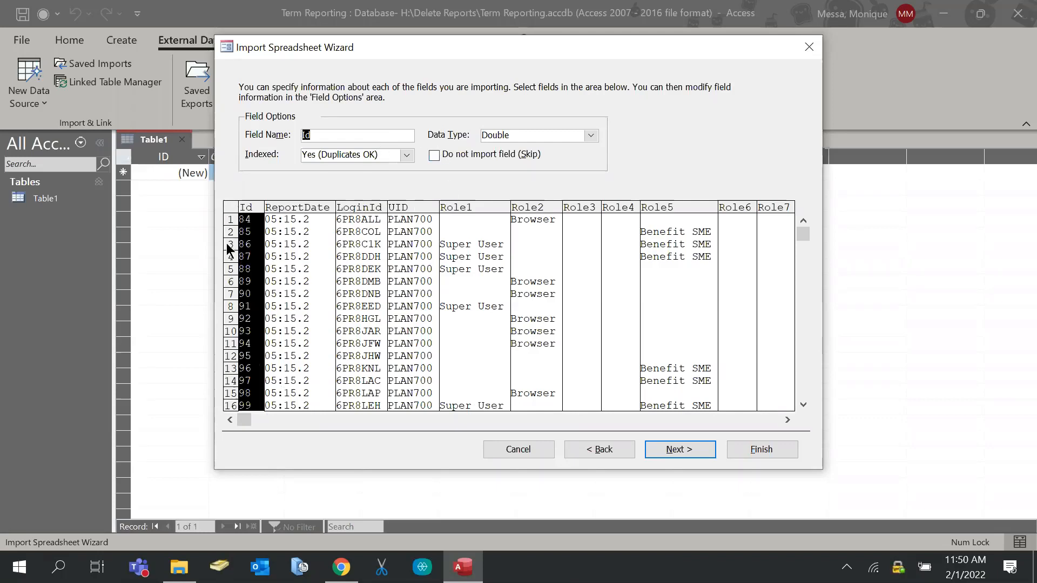
pyautogui.click(681, 449)
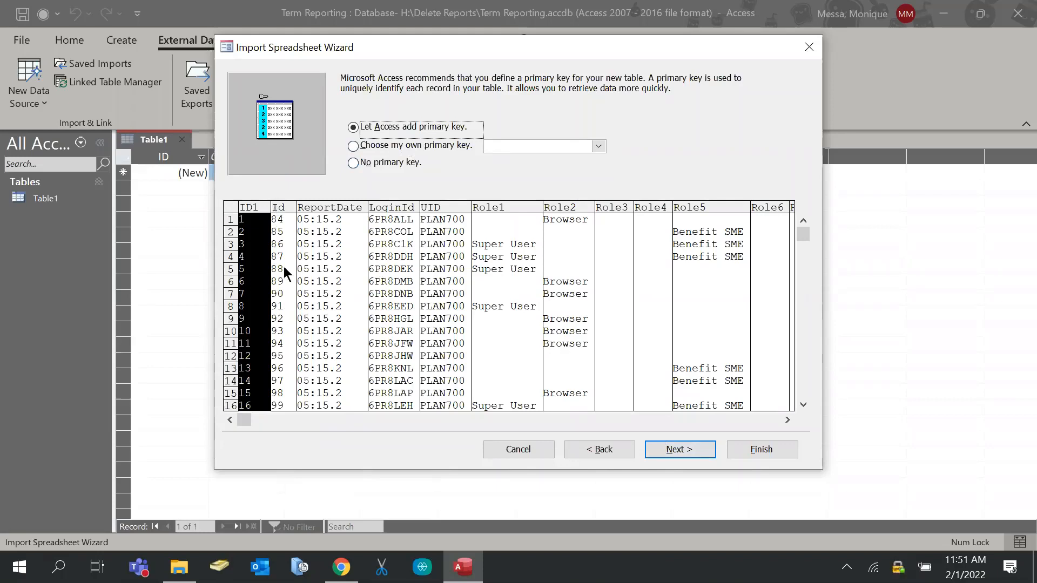
pyautogui.click(354, 162)
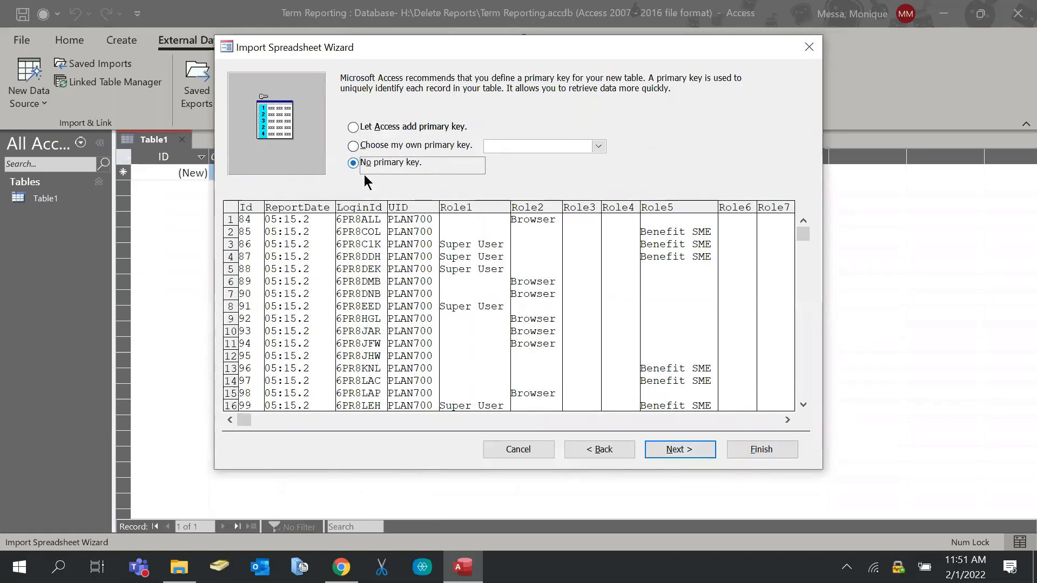
pyautogui.click(673, 450)
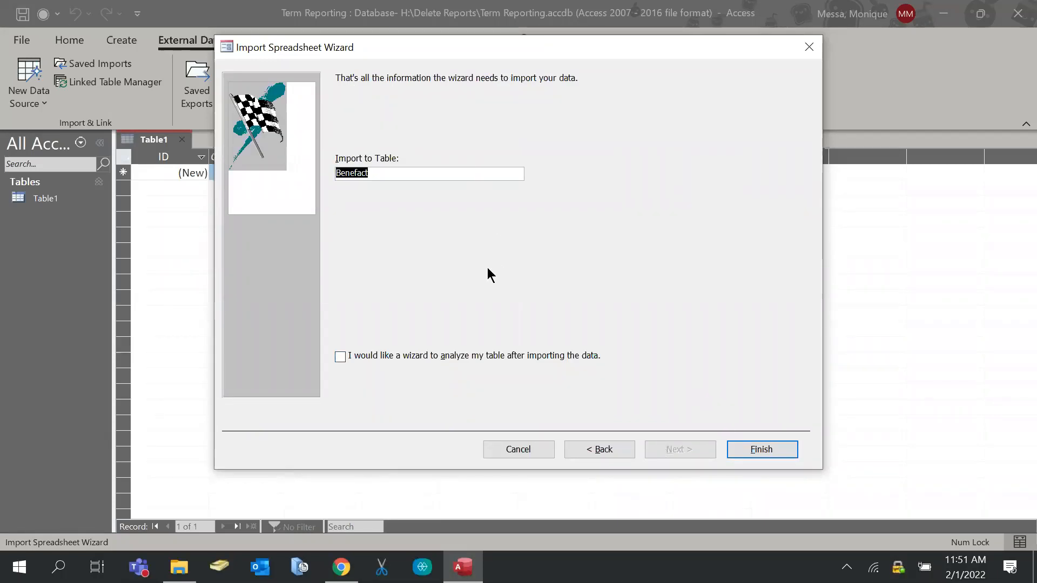
pyautogui.click(749, 449)
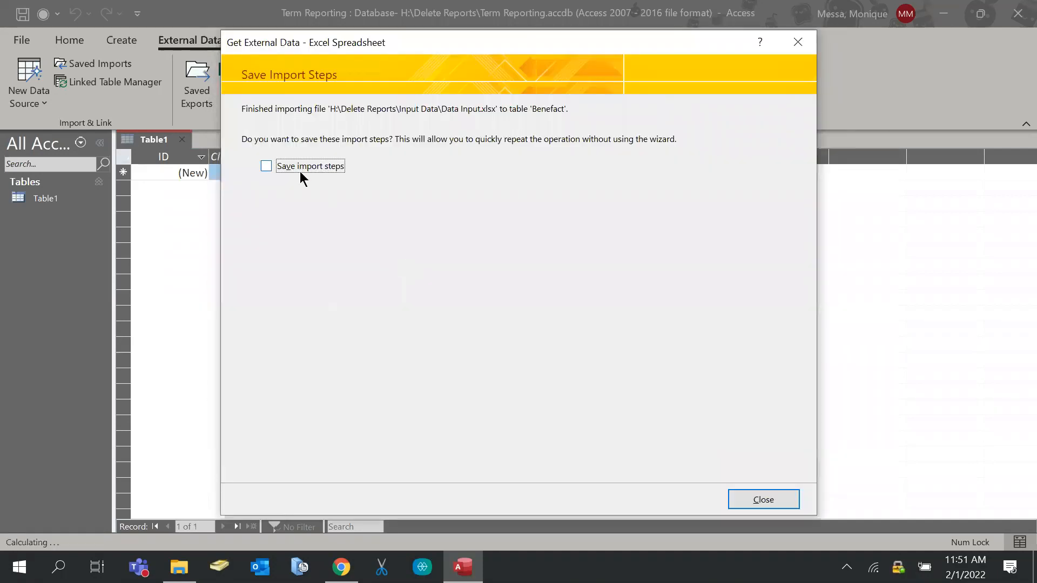
# Save the import steps under the name 'Benefact'
pyautogui.click(300, 171)
pyautogui.moveTo(429, 214); pyautogui.dragTo(2, 219)
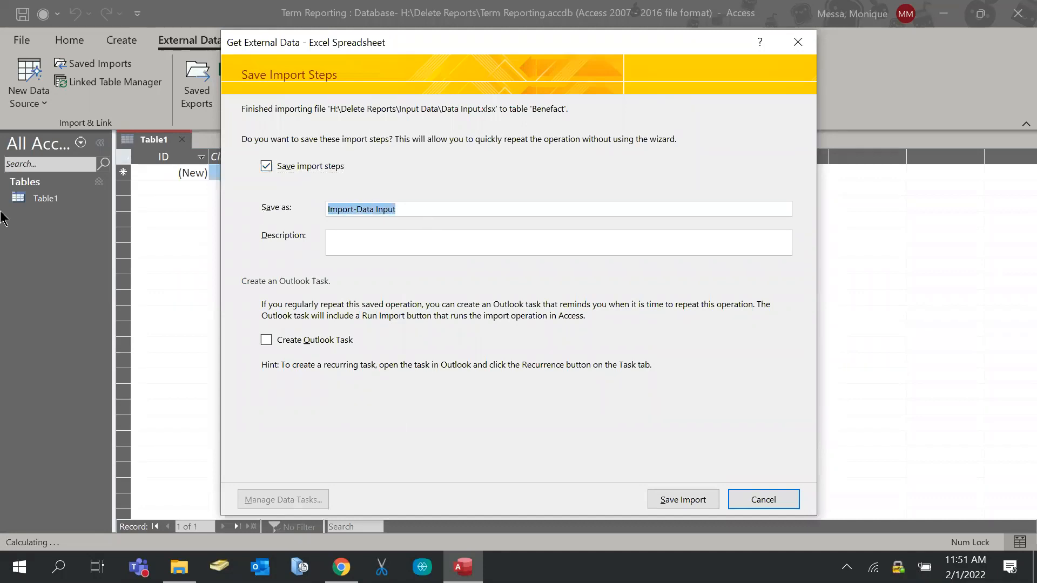
pyautogui.write('Benefact')
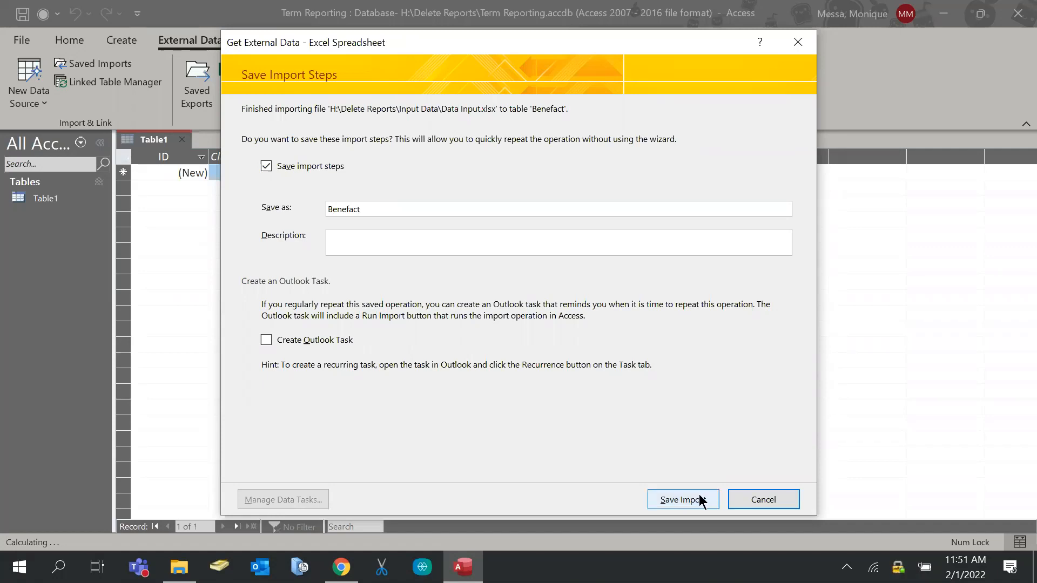
pyautogui.click(683, 499)
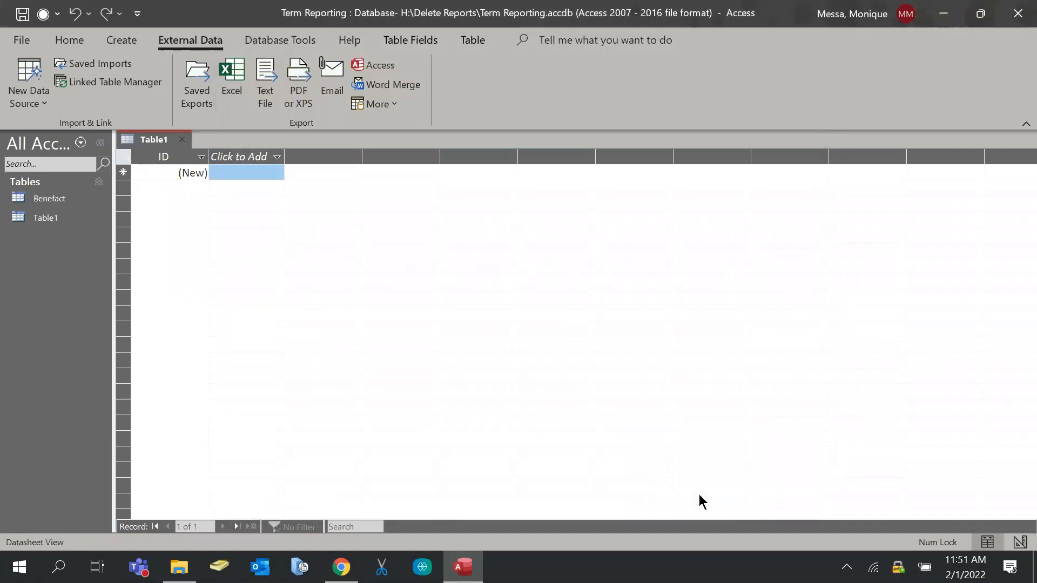
# Start another Excel import from Data Input.xlsx into a new table
pyautogui.click(23, 96)
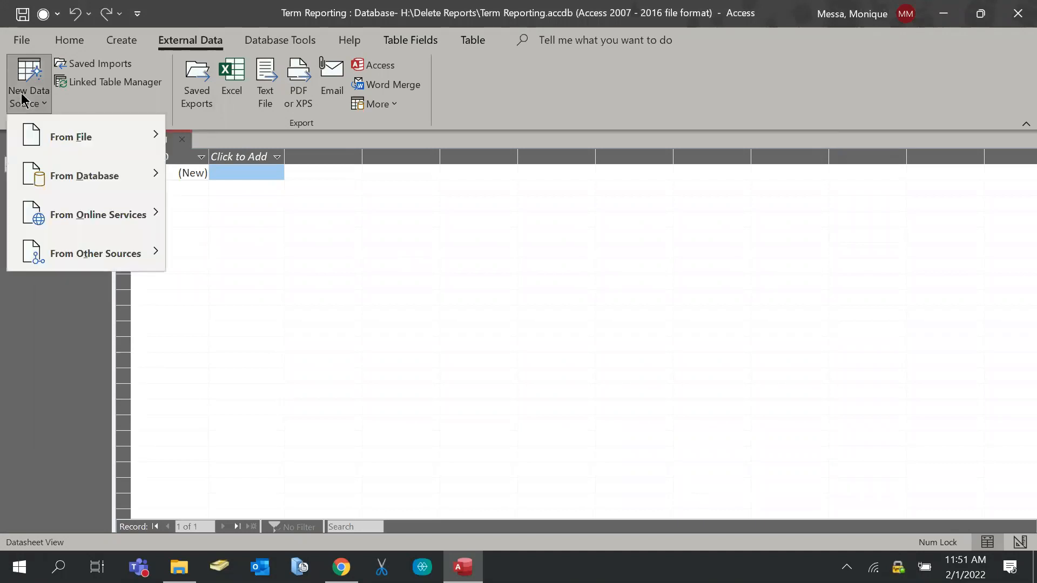
pyautogui.moveTo(45, 128)
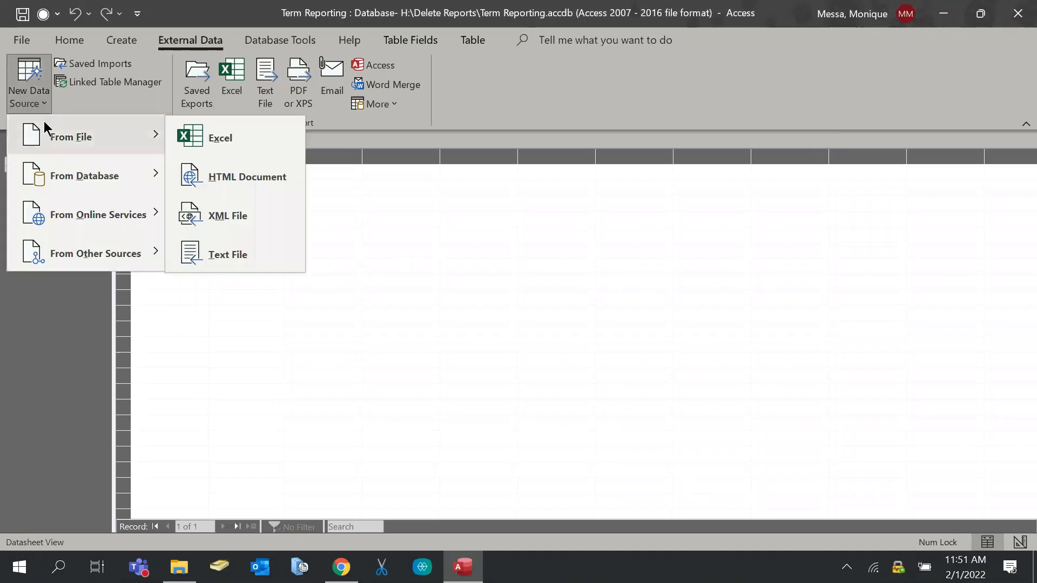
pyautogui.click(283, 135)
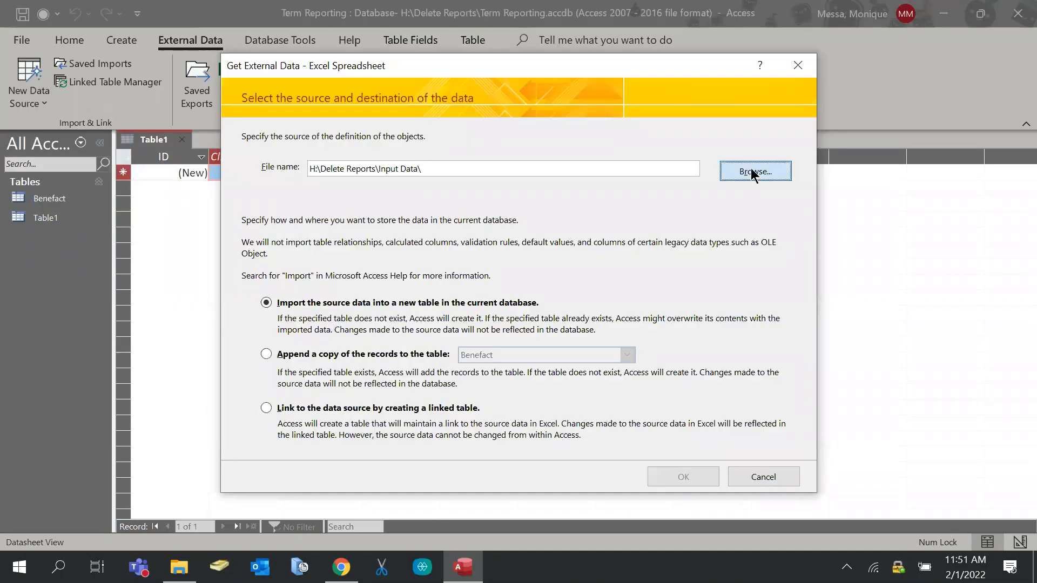
pyautogui.click(753, 173)
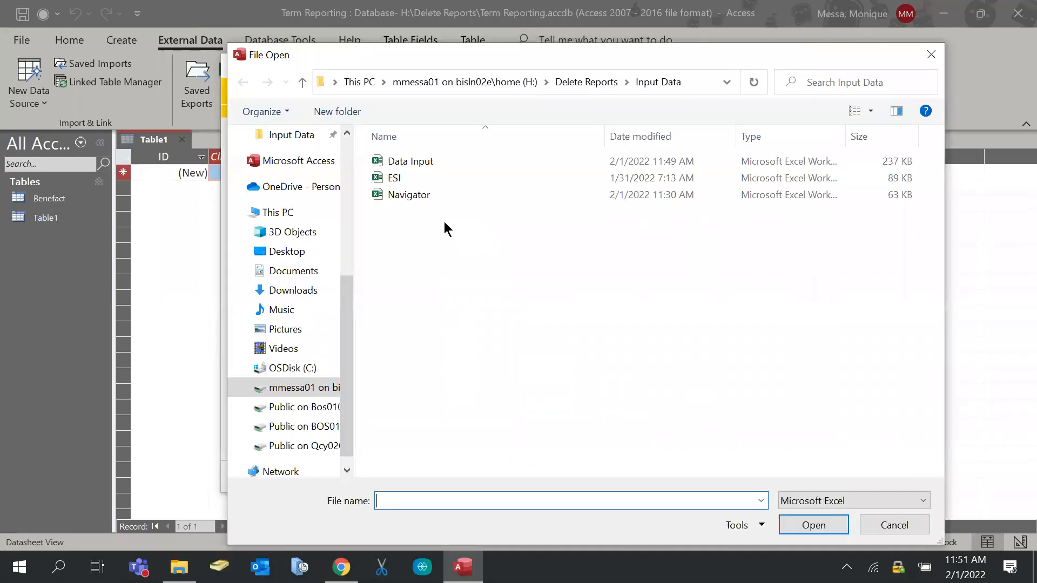
pyautogui.doubleClick(400, 161)
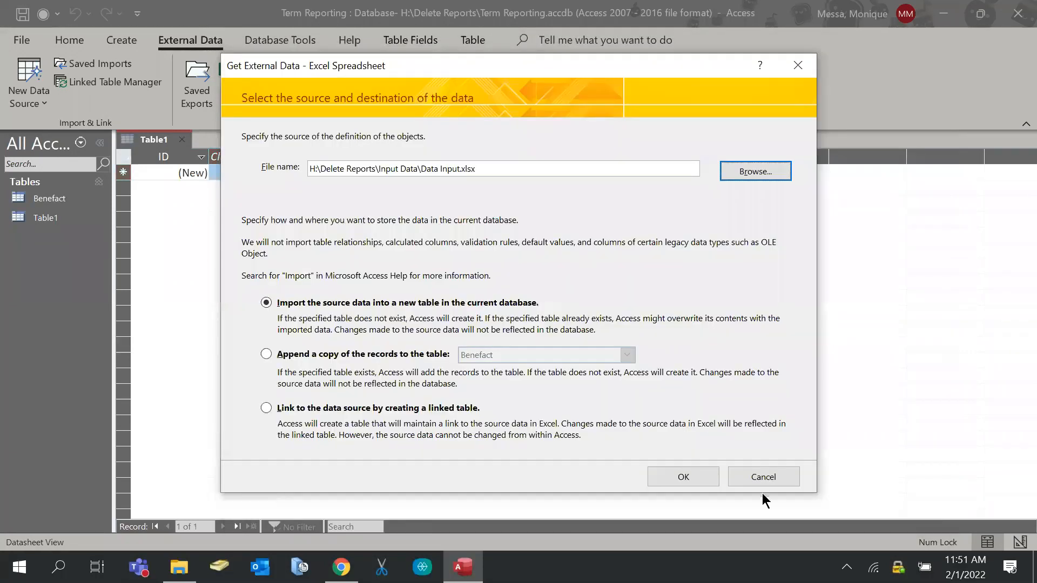
pyautogui.click(697, 476)
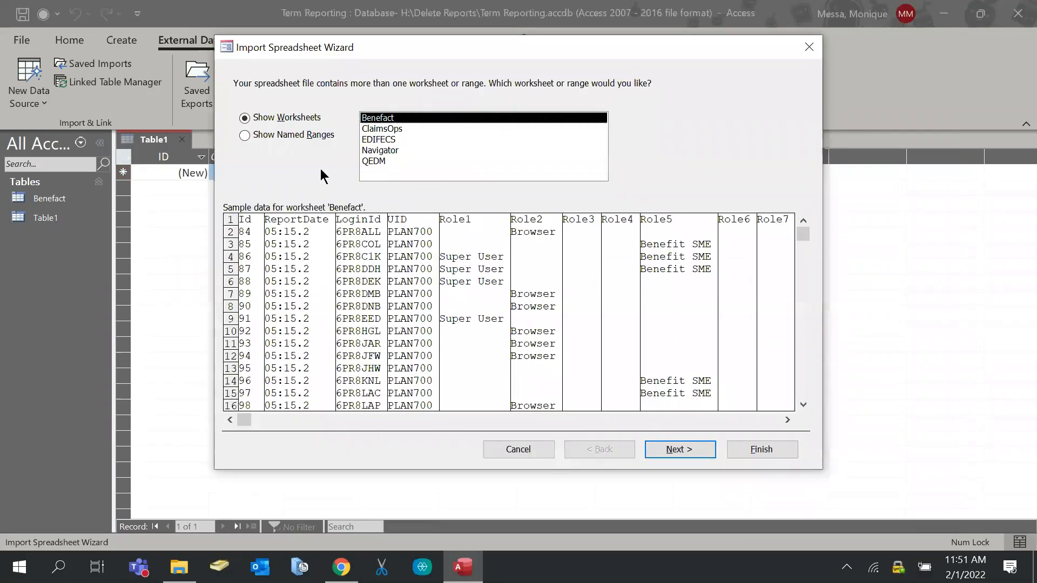
# Import the ClaimsOps sheet with first-row field names and no primary key
pyautogui.click(391, 130)
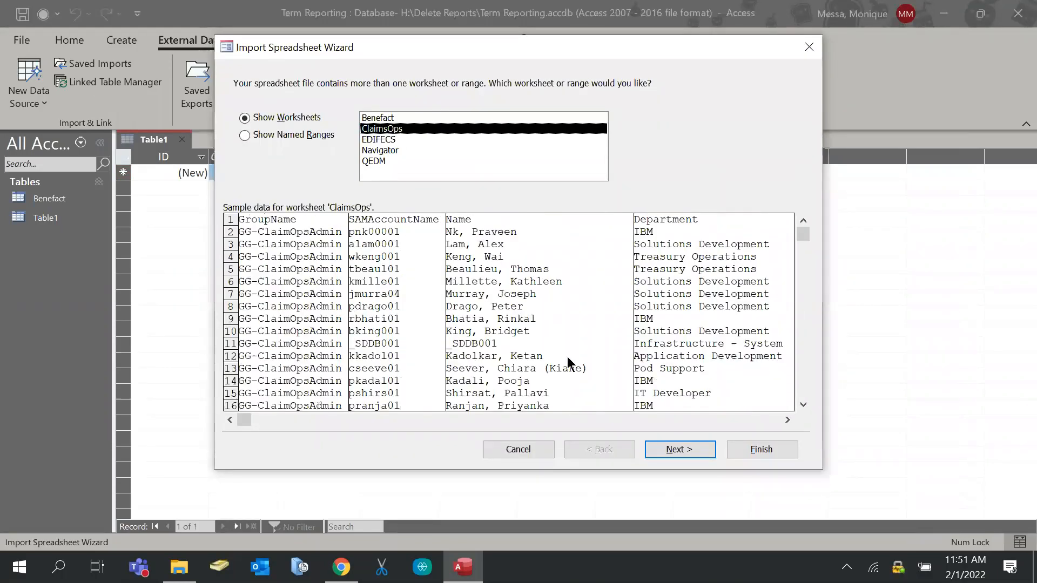
pyautogui.click(655, 446)
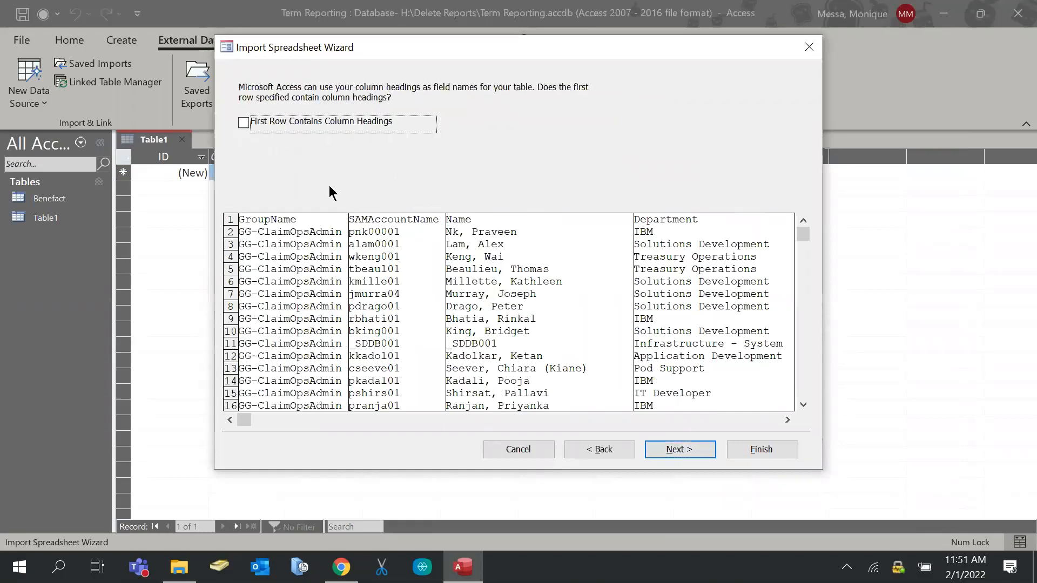
pyautogui.click(245, 124)
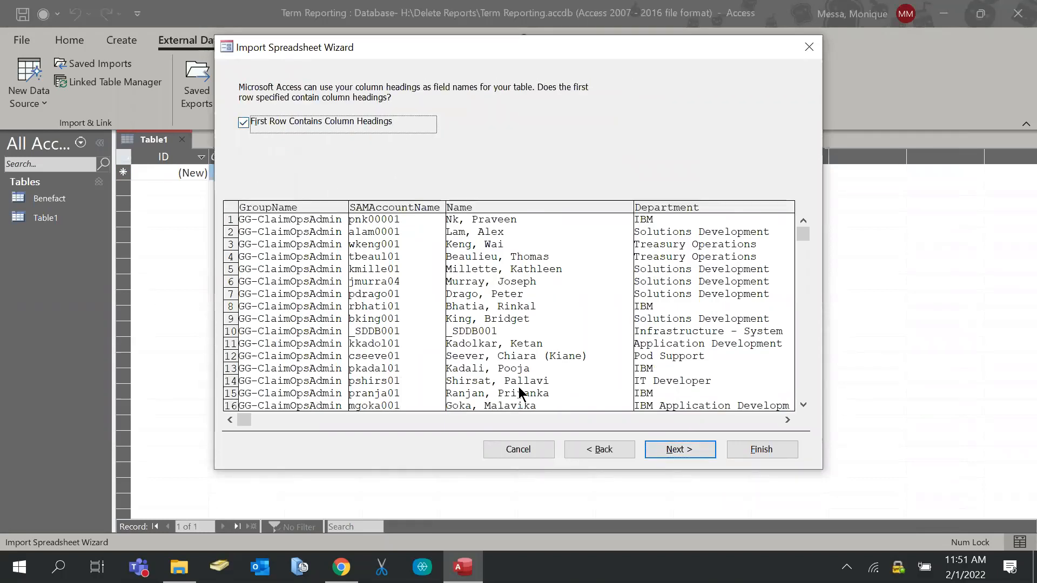
pyautogui.click(661, 449)
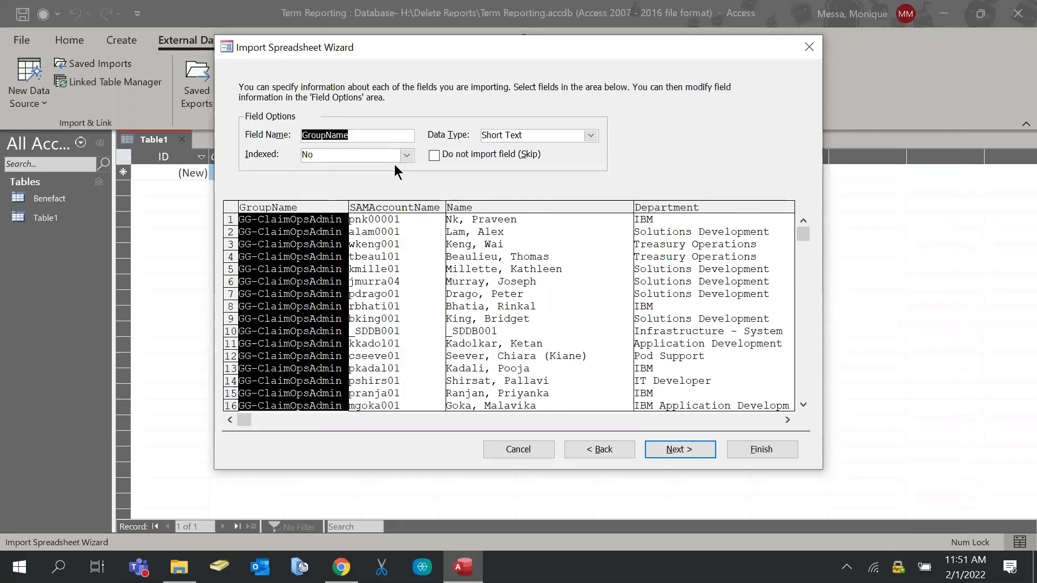
pyautogui.click(679, 451)
pyautogui.click(373, 164)
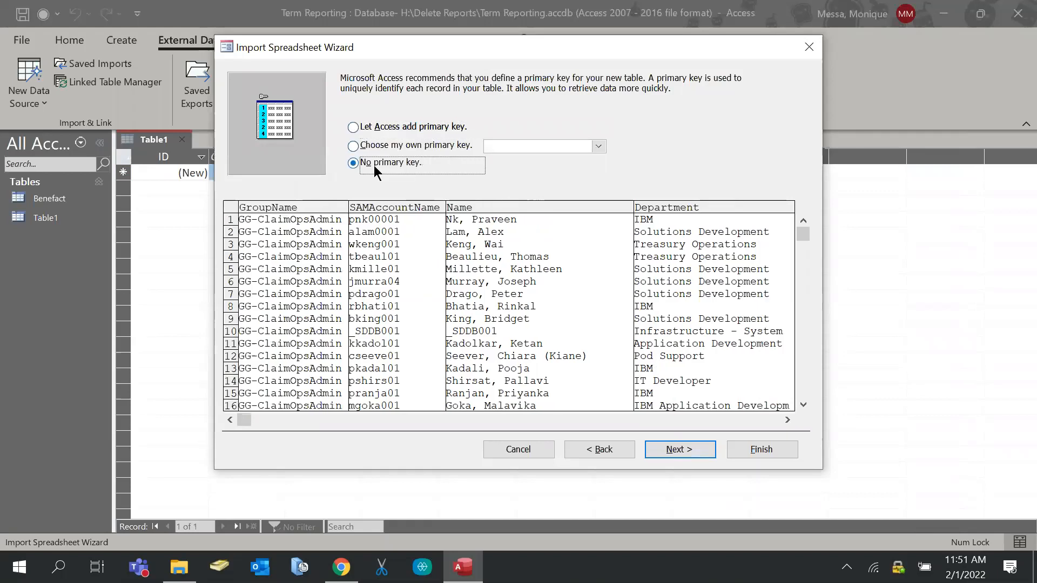
pyautogui.click(664, 444)
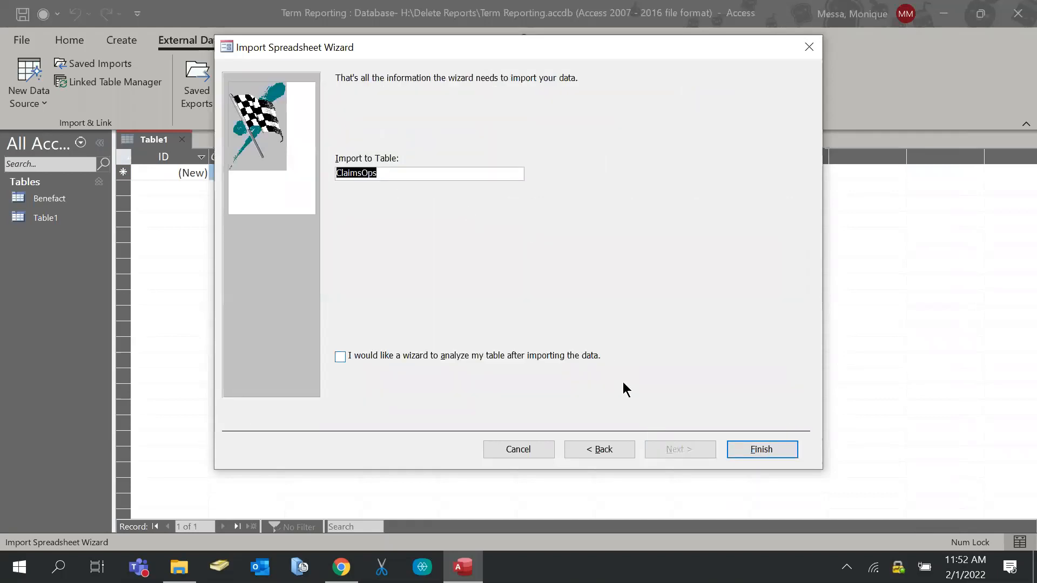
pyautogui.press('Return')
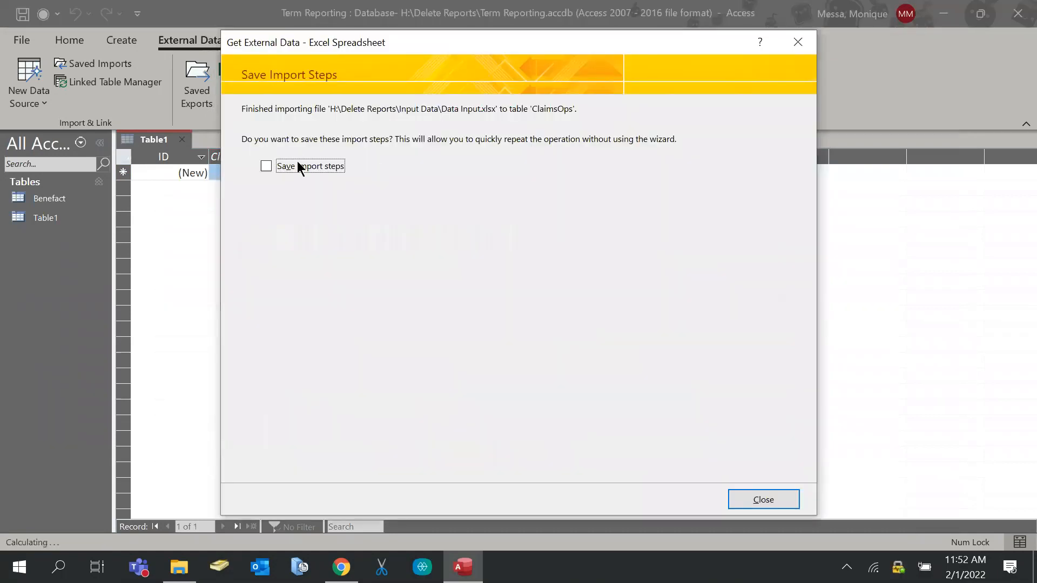
# Save these import steps under the name 'ClaimsOps'
pyautogui.click(328, 167)
pyautogui.press('Tab')
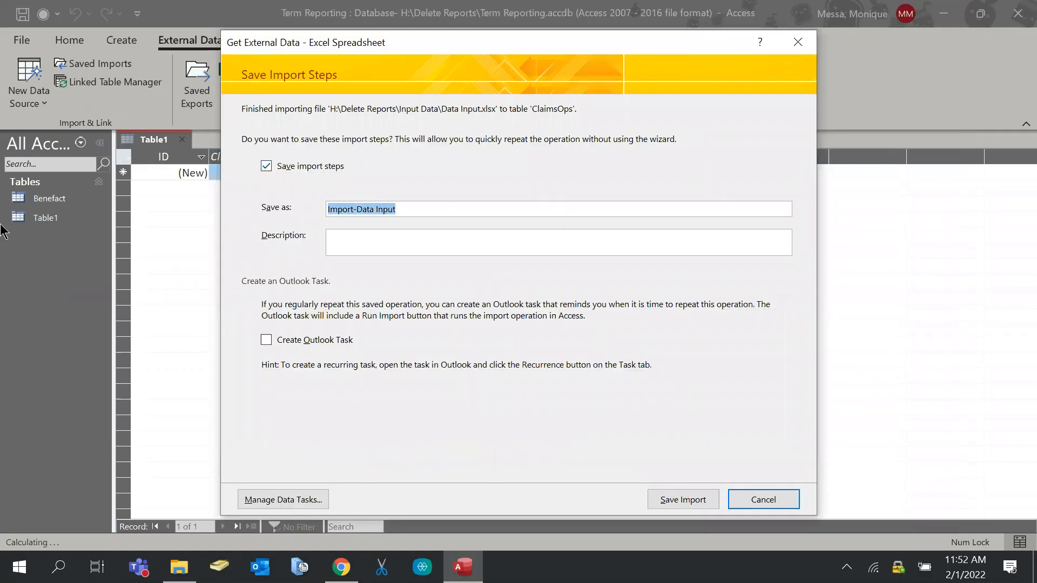
pyautogui.write('ClaimsOps')
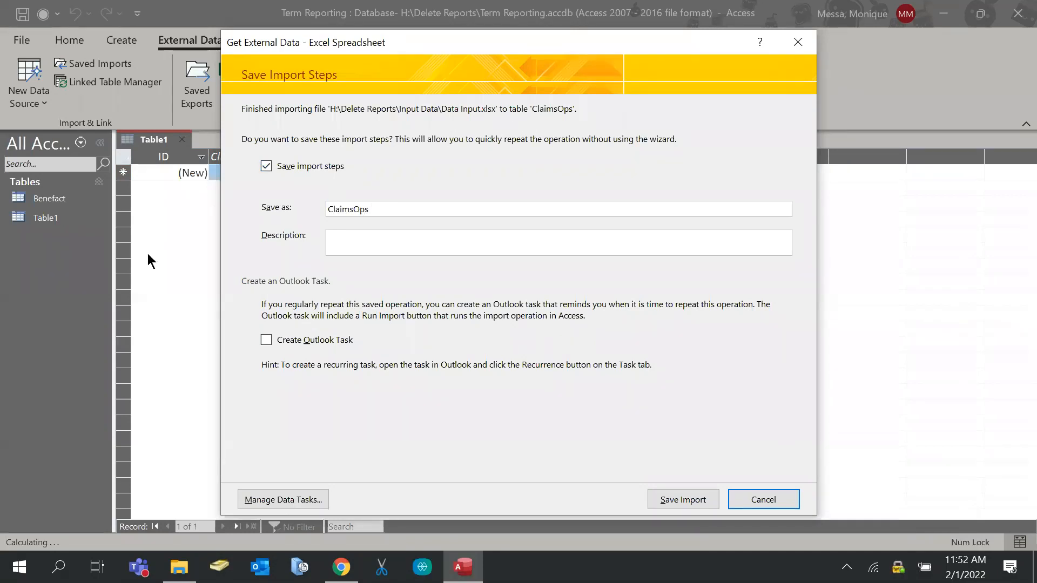
pyautogui.click(692, 501)
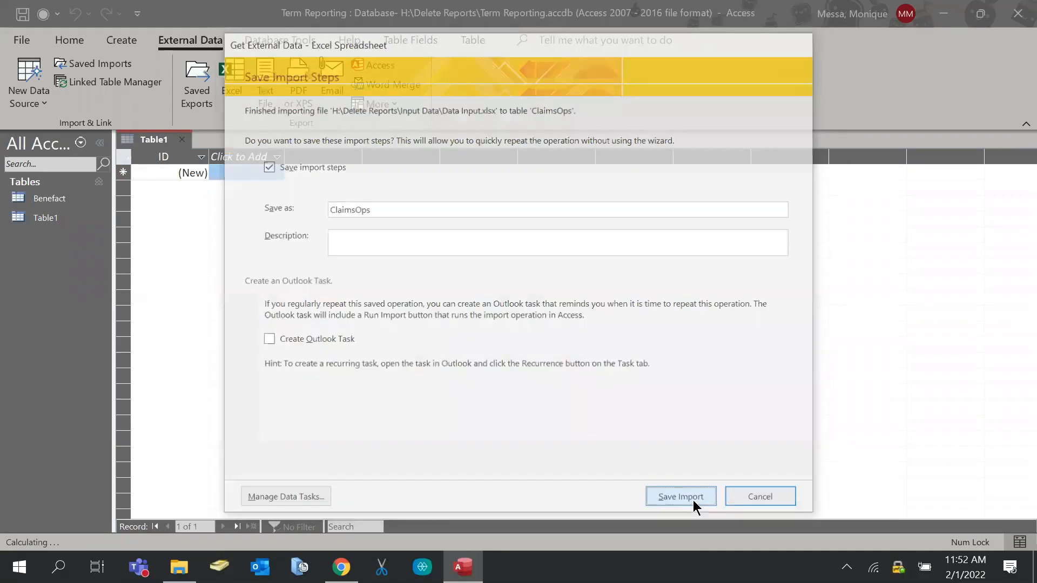
# Begin a new Excel import with Data Input.xlsx as the source, into a new table
pyautogui.click(32, 89)
pyautogui.moveTo(93, 133)
pyautogui.click(241, 146)
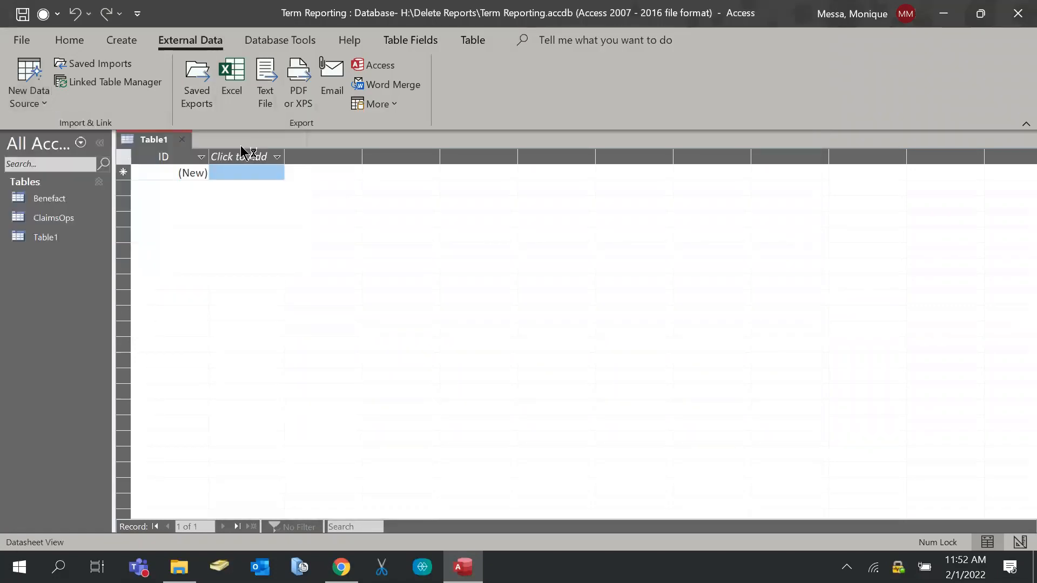
pyautogui.click(778, 178)
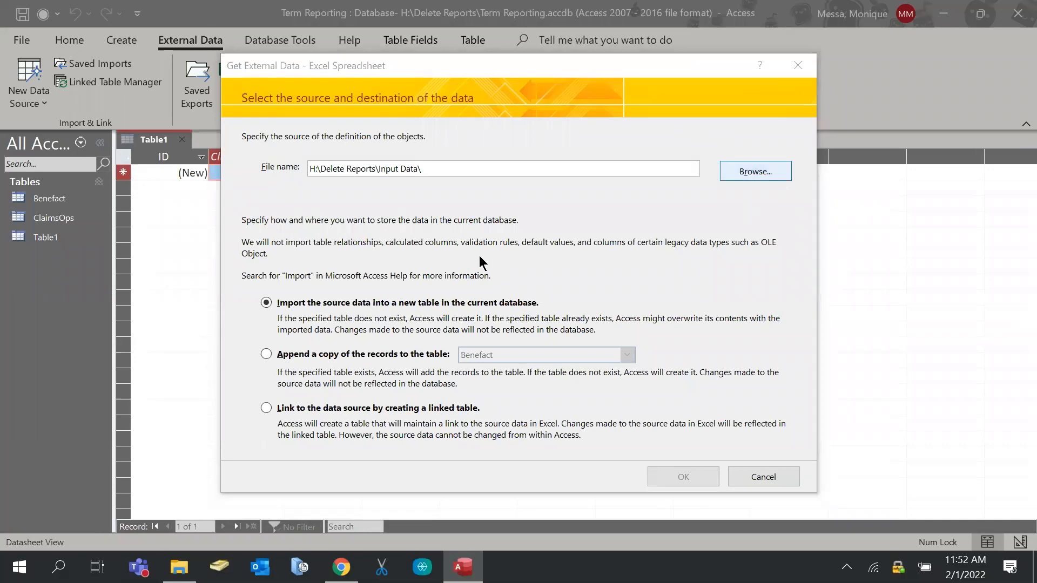
pyautogui.click(406, 164)
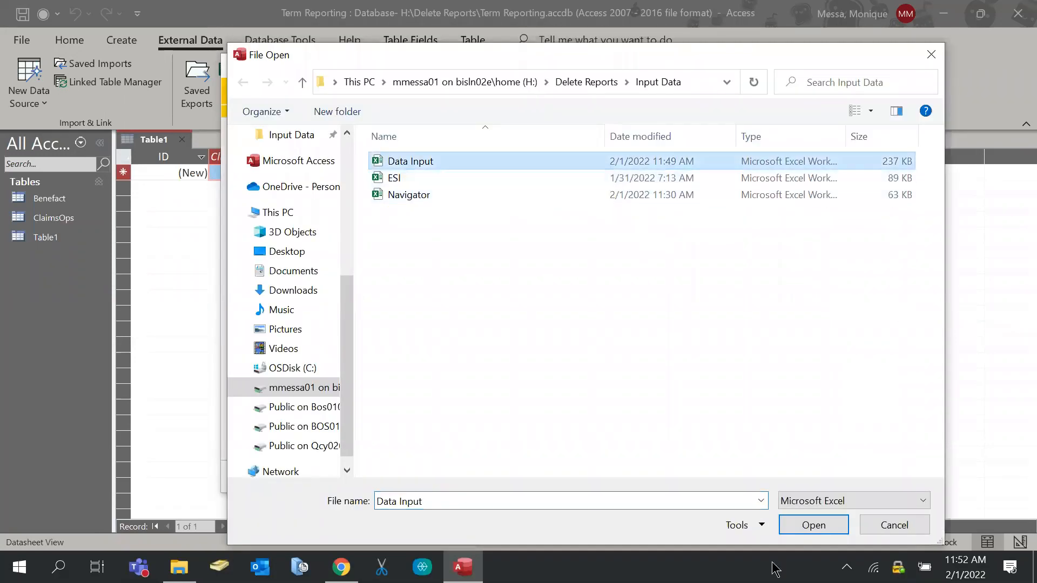
pyautogui.click(799, 530)
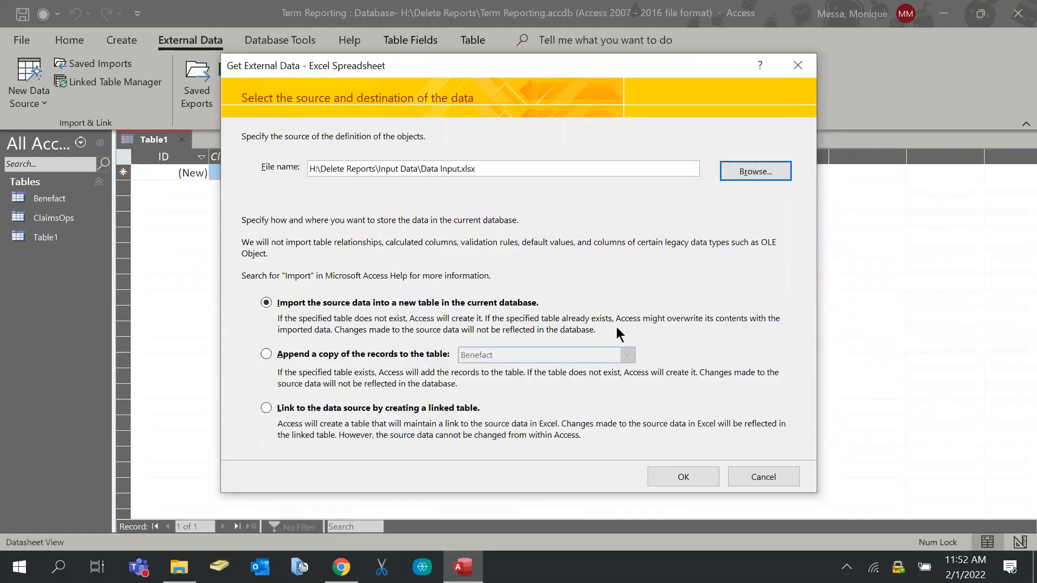
pyautogui.click(683, 478)
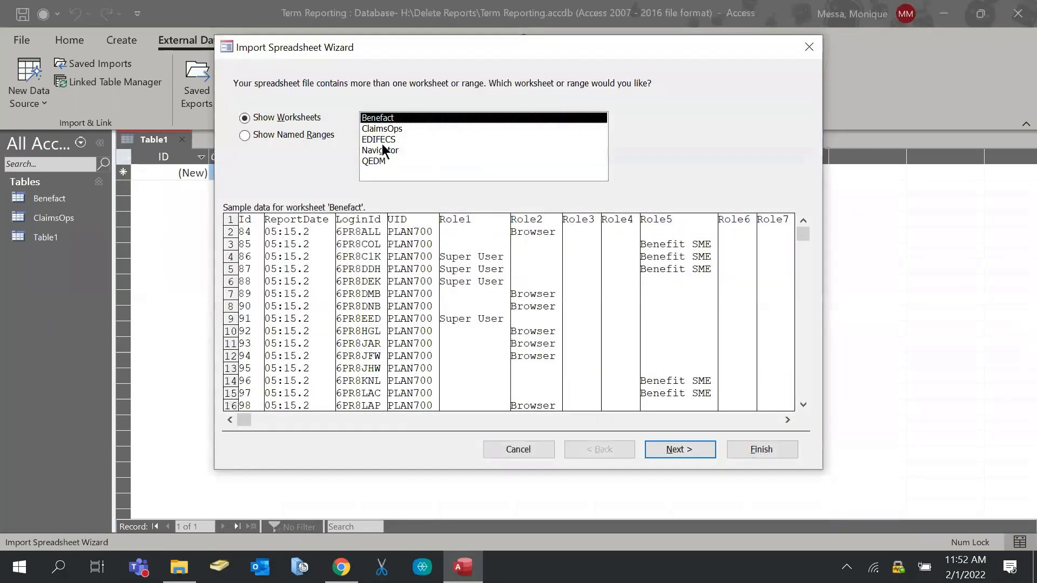
# Import the EDIFECS sheet with first-row field names and no primary key
pyautogui.click(382, 141)
pyautogui.click(679, 450)
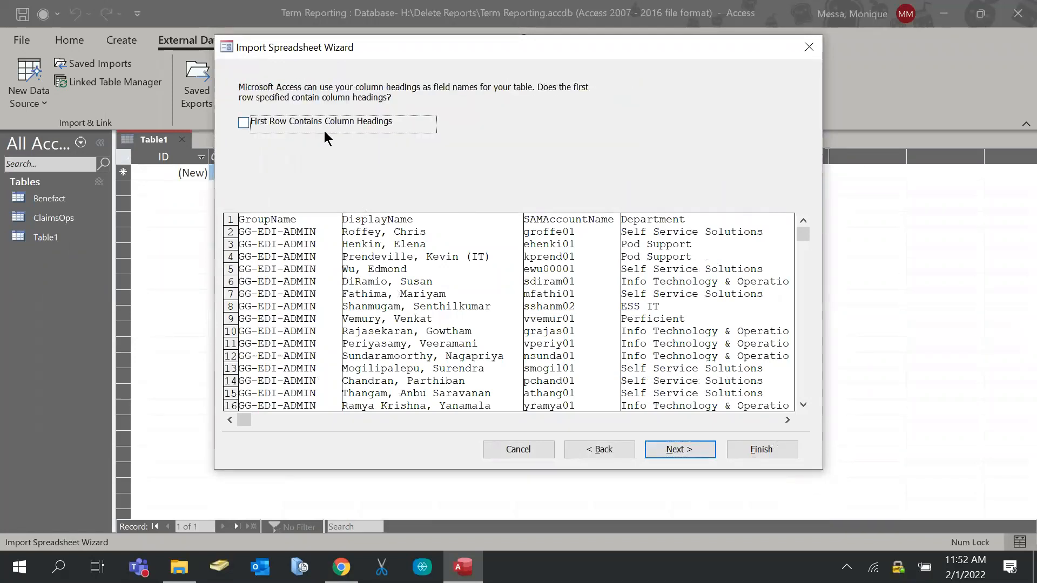
pyautogui.click(324, 131)
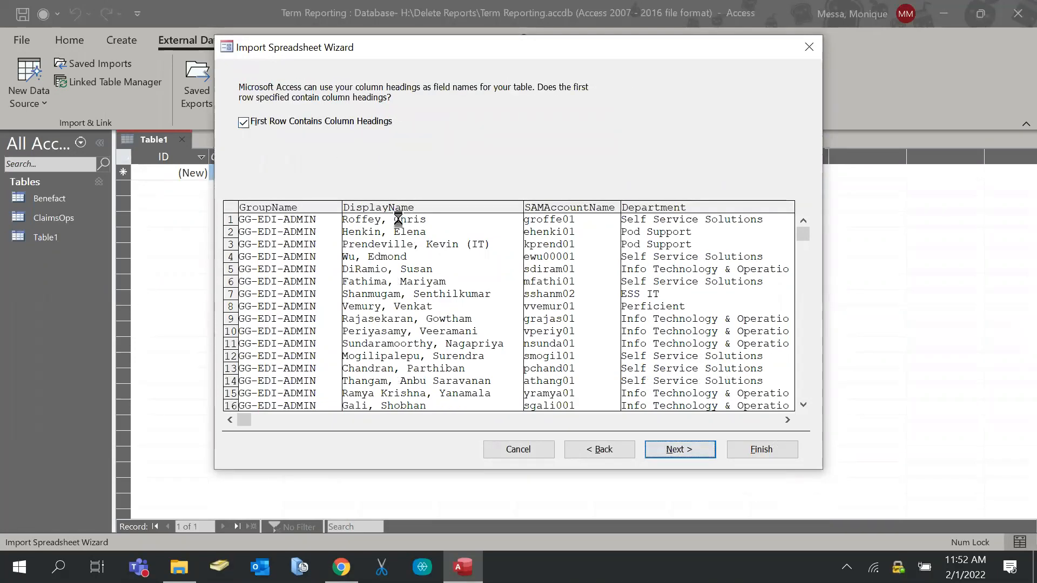
pyautogui.press('Return')
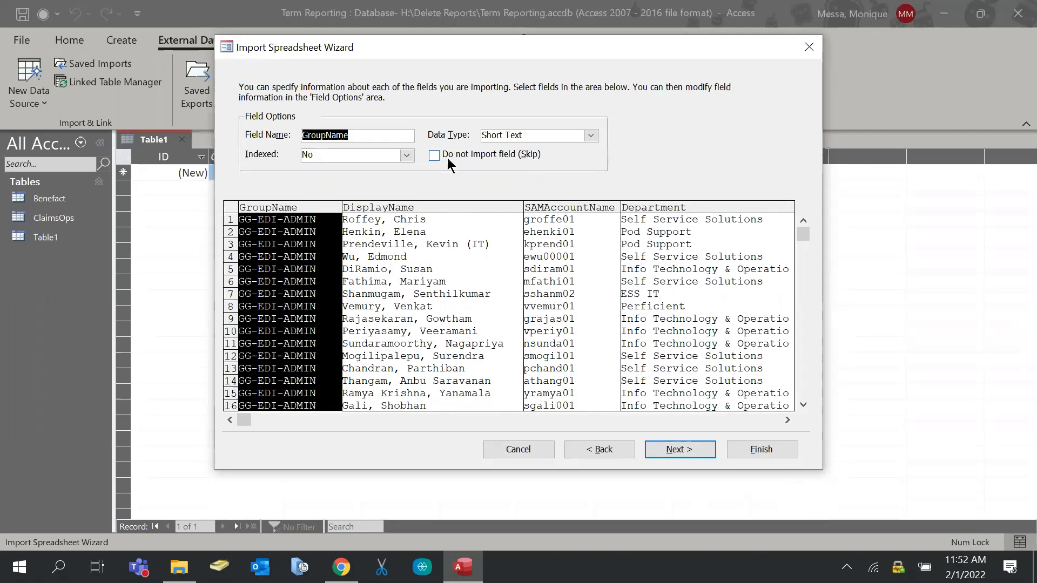
pyautogui.click(675, 453)
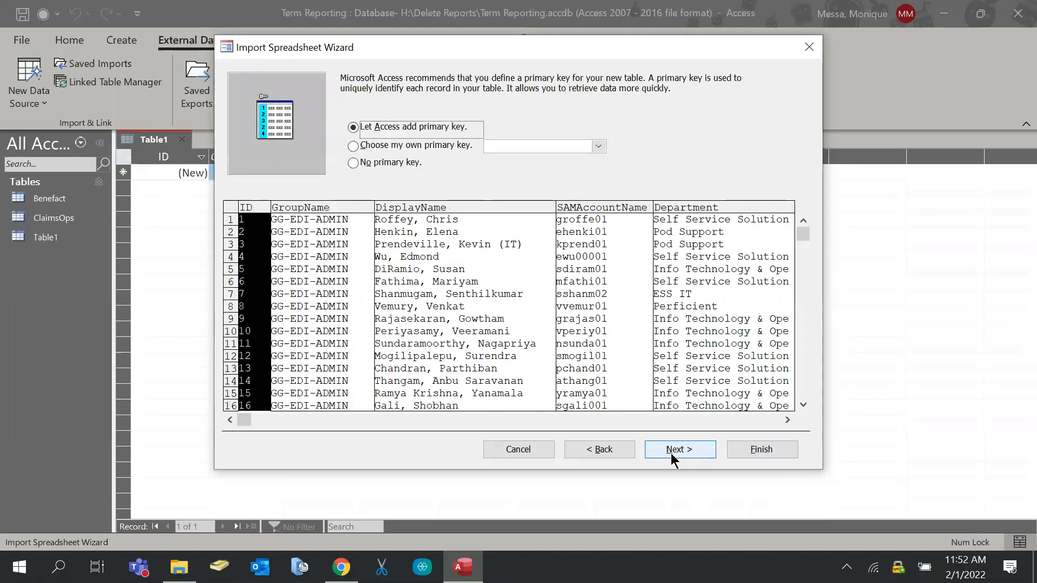
pyautogui.click(378, 163)
pyautogui.click(682, 453)
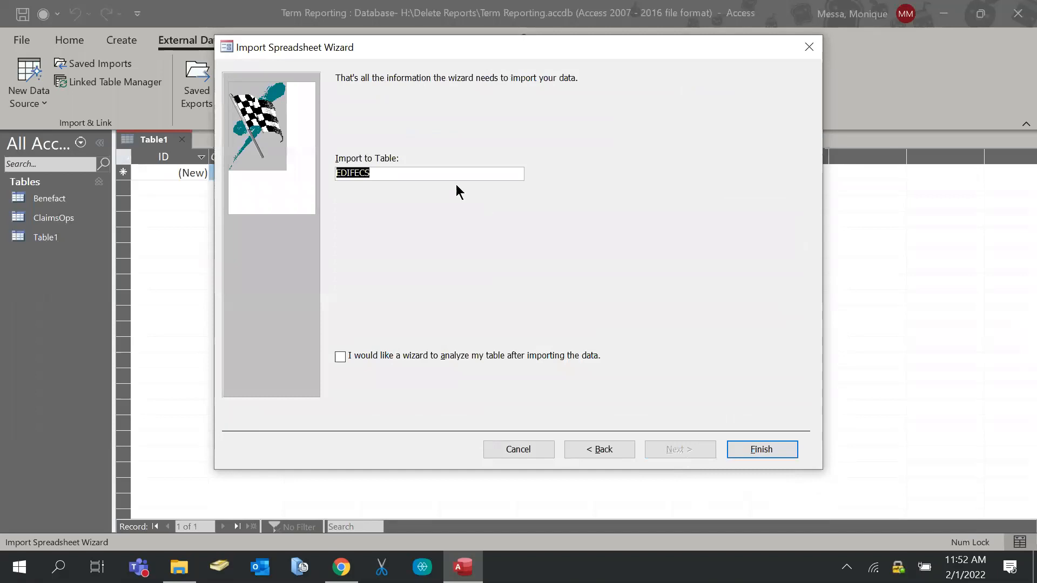
pyautogui.click(740, 450)
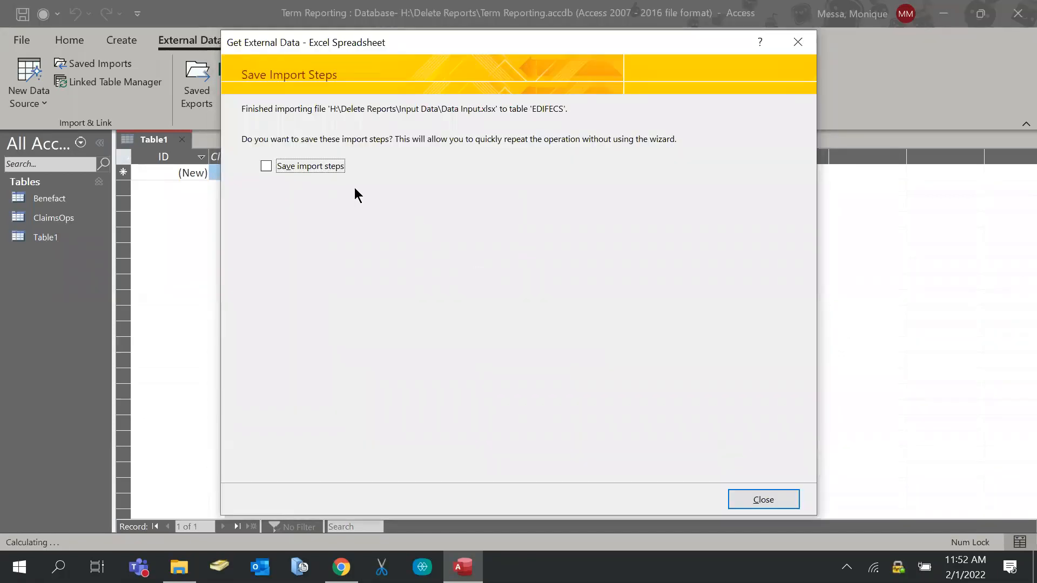
# Save the import steps with the name 'EDIFECS'
pyautogui.click(326, 167)
pyautogui.press('Tab')
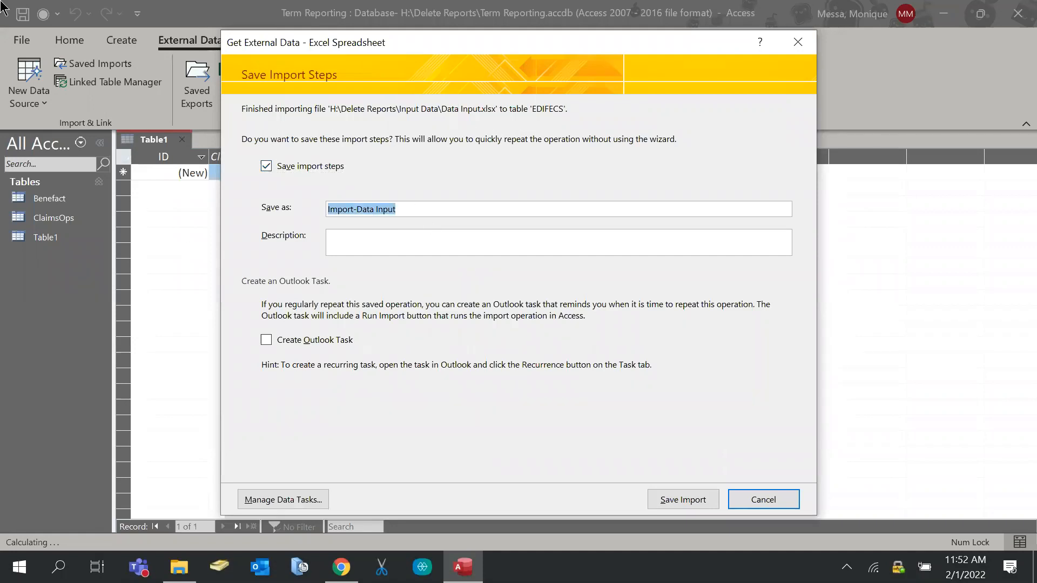
pyautogui.press('capslock')
pyautogui.write('EDI')
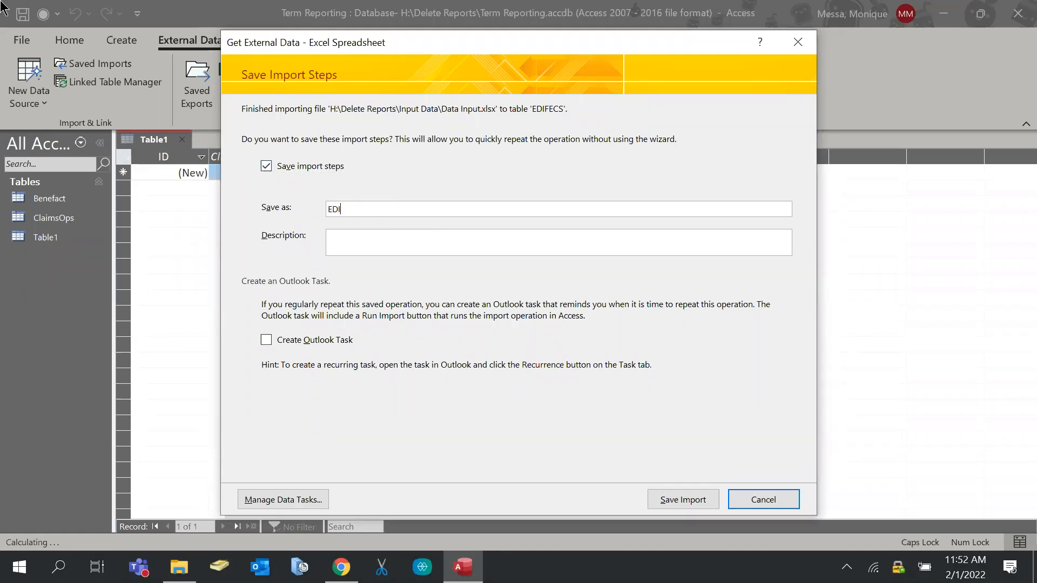
pyautogui.write('FEC')
pyautogui.press('capslock')
pyautogui.write('CS')
pyautogui.click(688, 499)
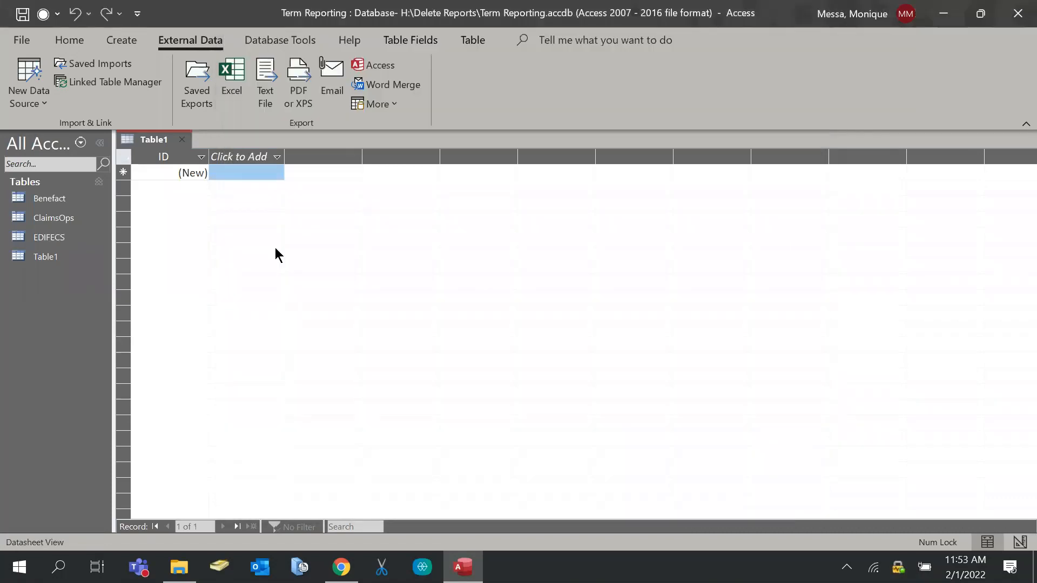
# Launch an Excel import from Data Input.xlsx, targeting a new table
pyautogui.click(29, 89)
pyautogui.moveTo(81, 136)
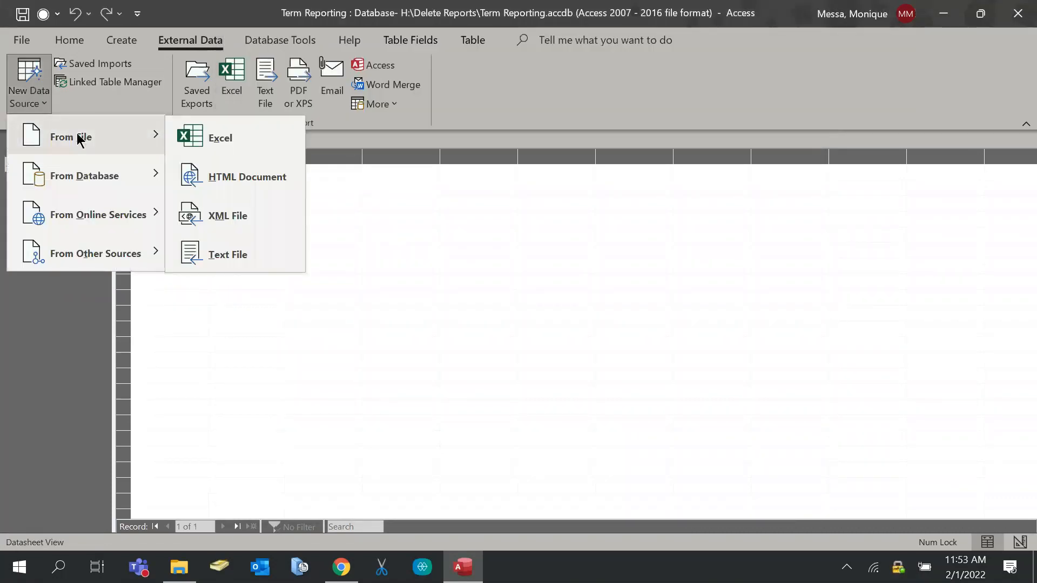
pyautogui.click(287, 145)
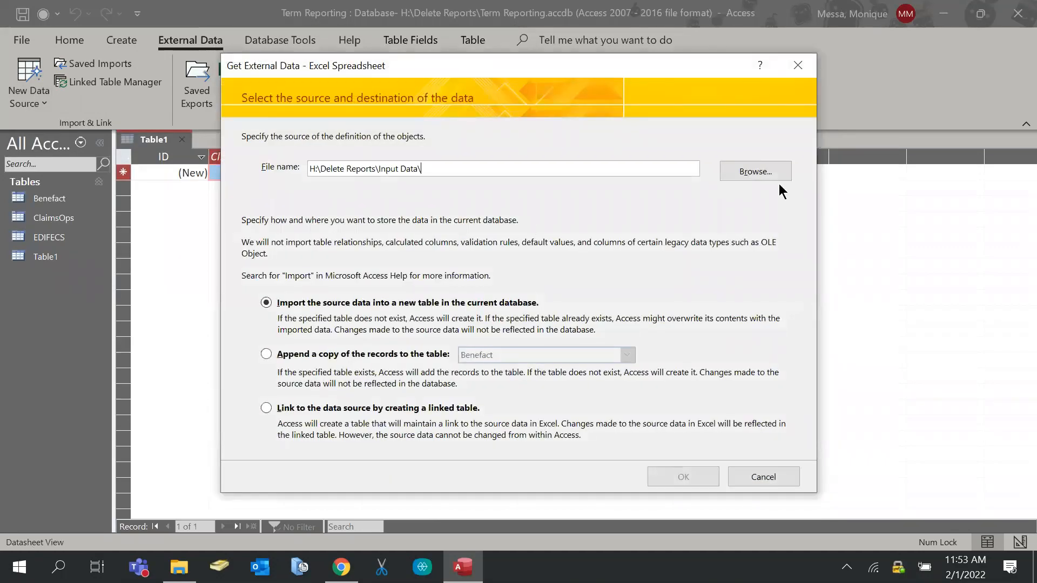
pyautogui.click(777, 178)
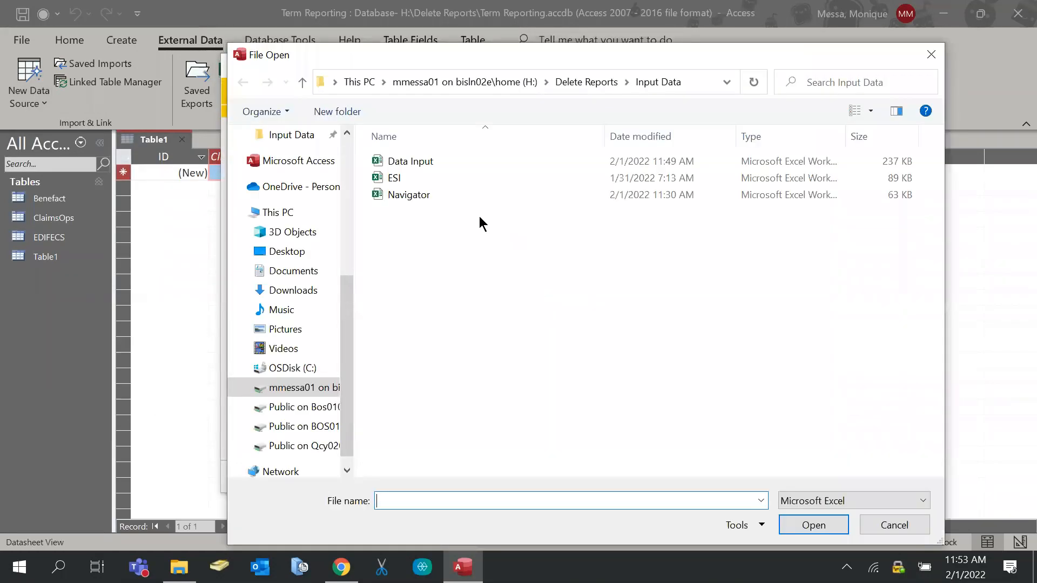
pyautogui.click(423, 164)
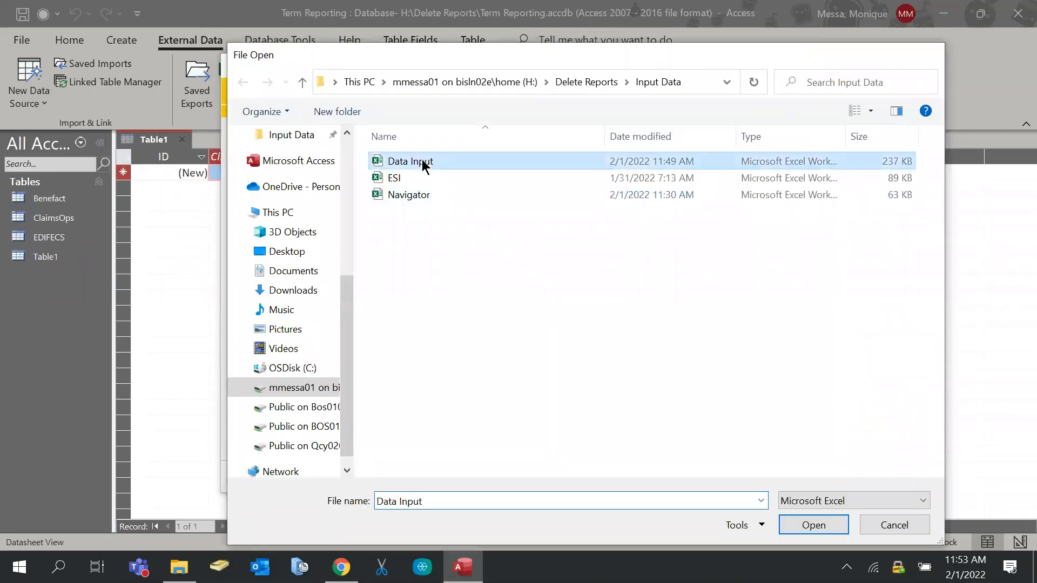
pyautogui.doubleClick(423, 164)
pyautogui.click(661, 471)
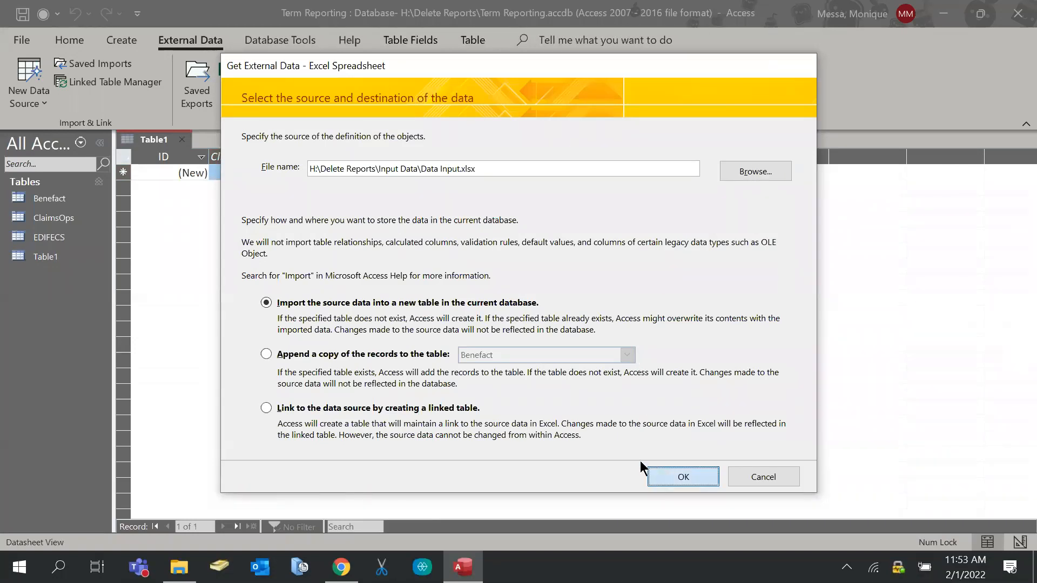